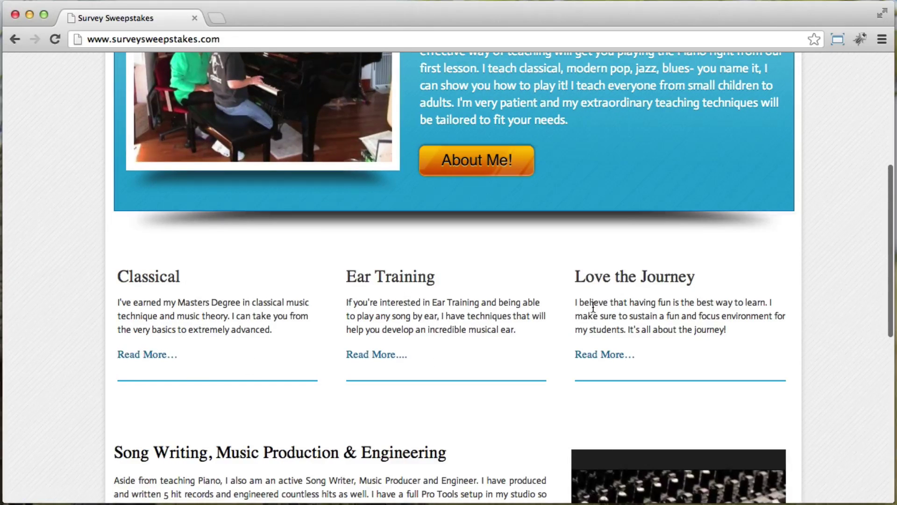
Scroll the live site's home page down to the footer and back up, then go to ABOUT ME.
{"action": "scroll", "coordinate": [580, 314], "scroll_direction": "down", "scroll_amount": 5}
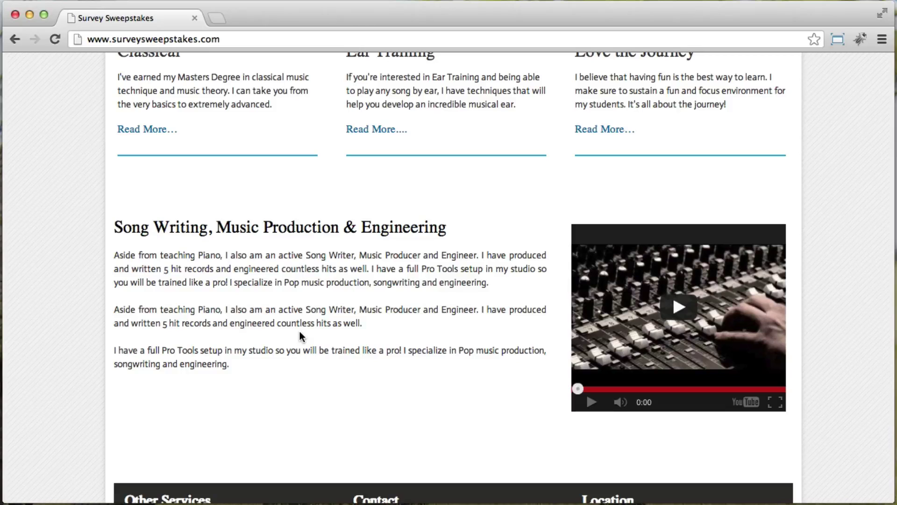
{"action": "scroll", "coordinate": [314, 320], "scroll_direction": "down", "scroll_amount": 1}
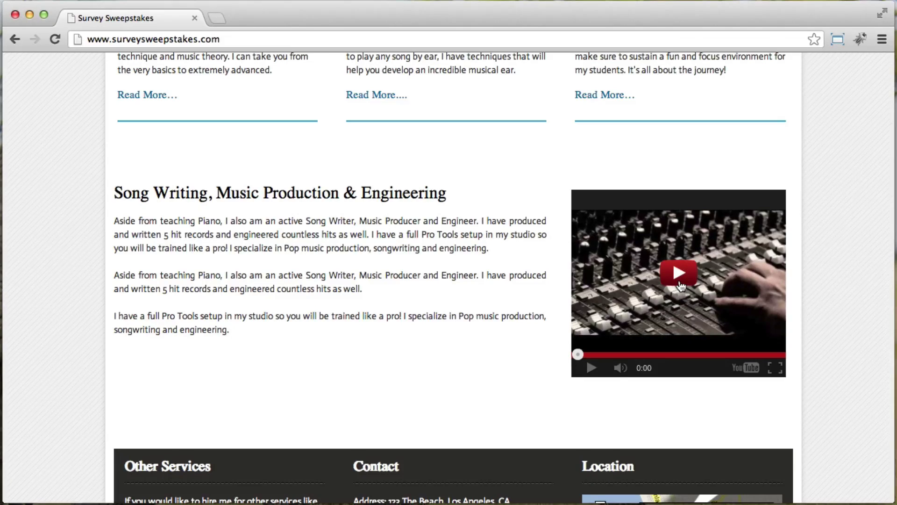
{"action": "scroll", "coordinate": [680, 286], "scroll_direction": "down", "scroll_amount": 4}
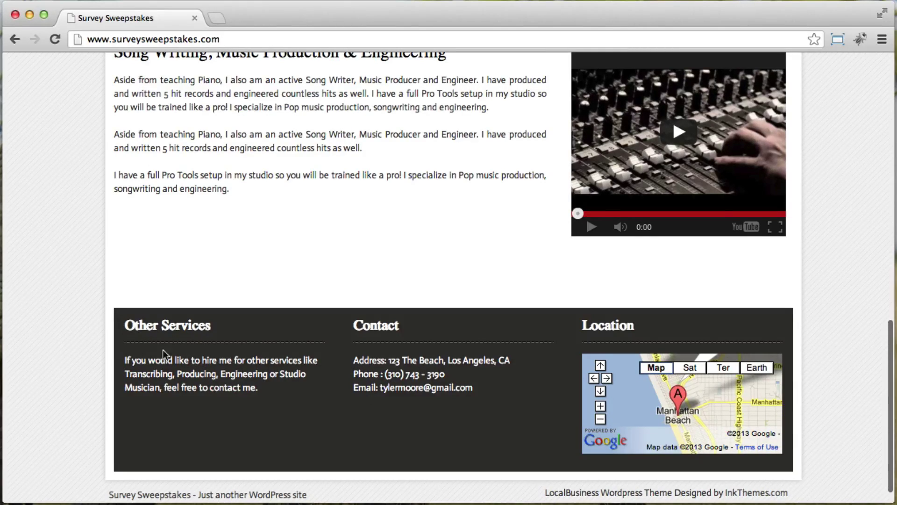
{"action": "scroll", "coordinate": [351, 369], "scroll_direction": "up", "scroll_amount": 15}
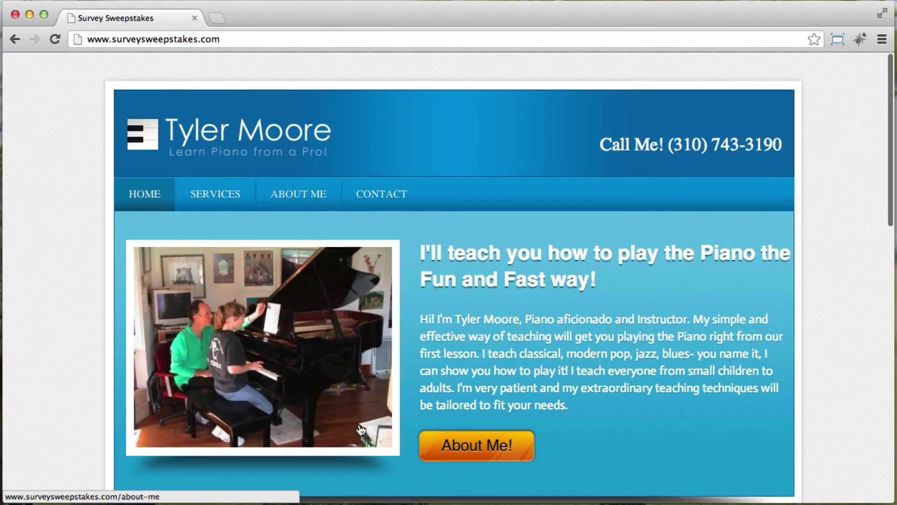
{"action": "left_click", "coordinate": [295, 198]}
Scroll through the About Me biography and Mini Tweets, then go to the SERVICES page.
{"action": "scroll", "coordinate": [332, 228], "scroll_direction": "down", "scroll_amount": 2}
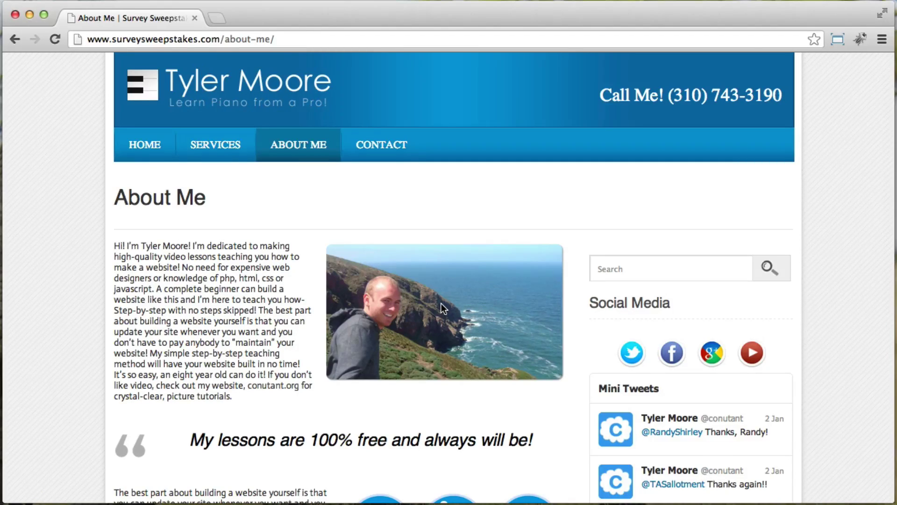
{"action": "scroll", "coordinate": [441, 305], "scroll_direction": "down", "scroll_amount": 5}
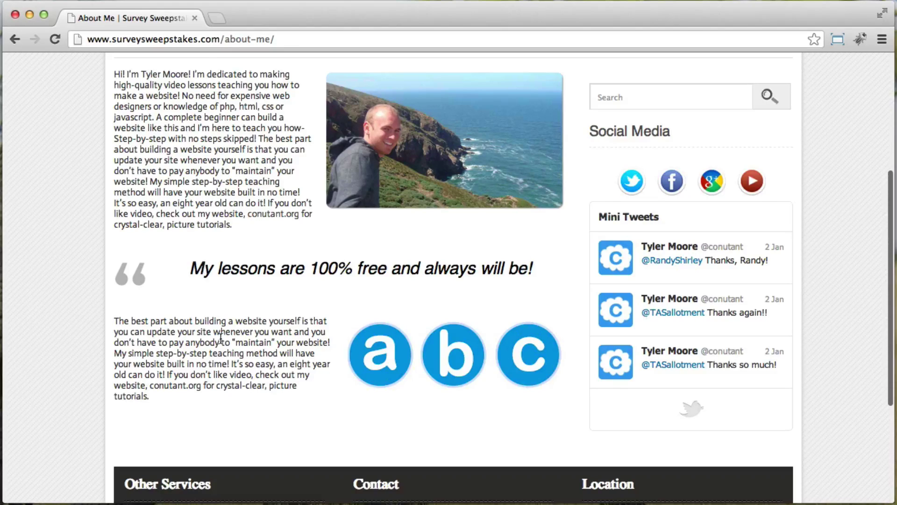
{"action": "scroll", "coordinate": [490, 342], "scroll_direction": "up", "scroll_amount": 5}
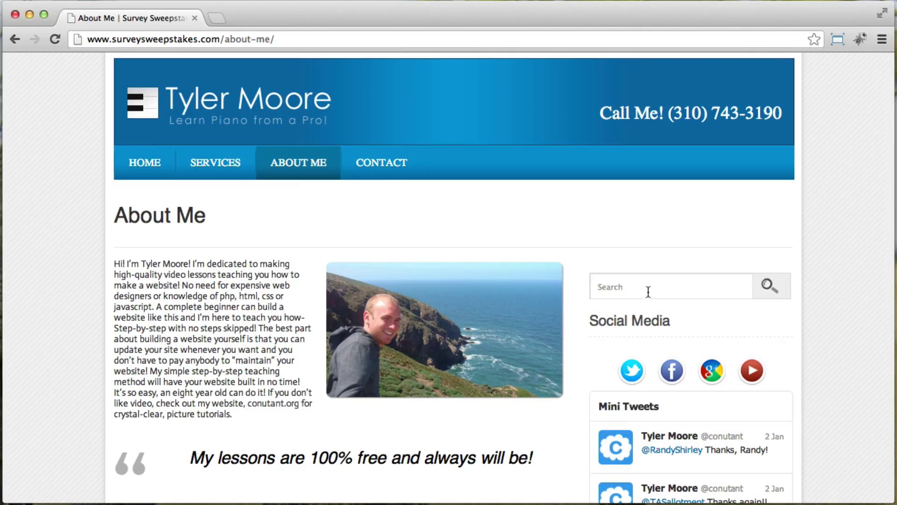
{"action": "scroll", "coordinate": [649, 283], "scroll_direction": "down", "scroll_amount": 1}
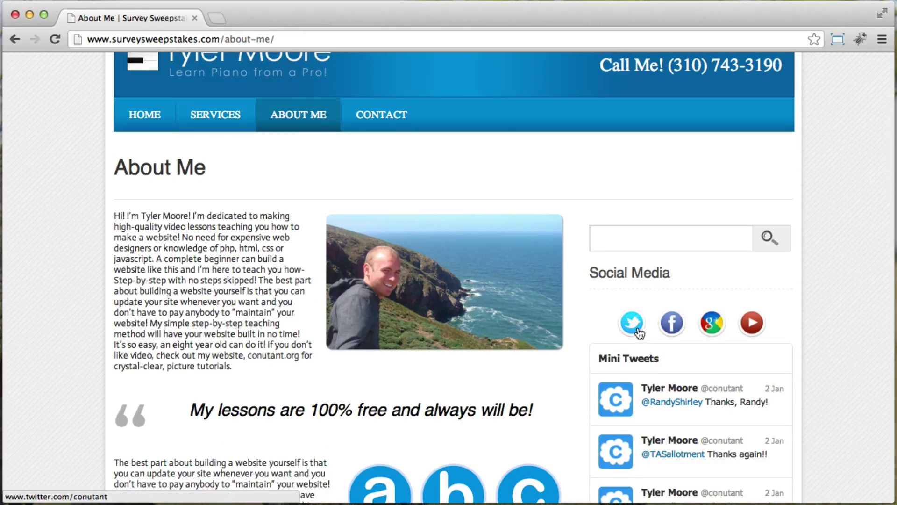
{"action": "scroll", "coordinate": [742, 318], "scroll_direction": "down", "scroll_amount": 2}
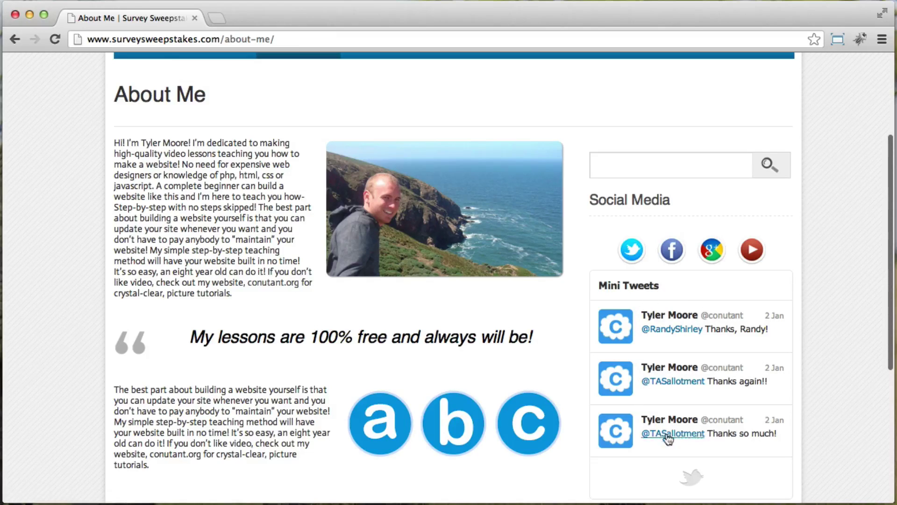
{"action": "scroll", "coordinate": [680, 411], "scroll_direction": "down", "scroll_amount": 1}
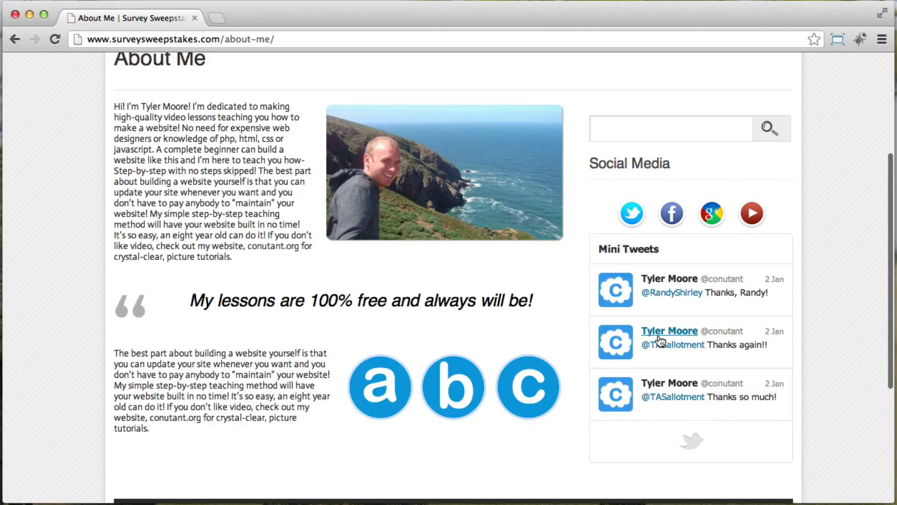
{"action": "scroll", "coordinate": [658, 335], "scroll_direction": "down", "scroll_amount": 4}
{"action": "scroll", "coordinate": [658, 336], "scroll_direction": "up", "scroll_amount": 9}
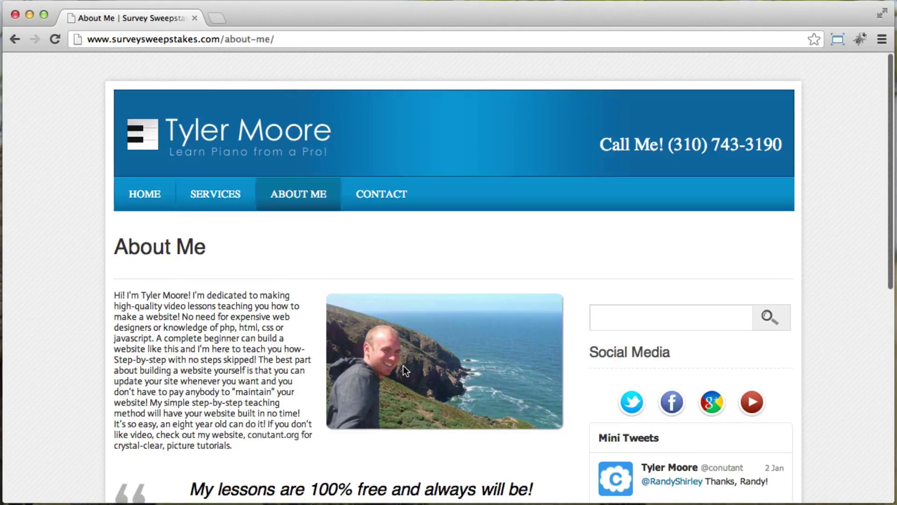
{"action": "left_click", "coordinate": [215, 204]}
{"action": "scroll", "coordinate": [422, 221], "scroll_direction": "down", "scroll_amount": 4}
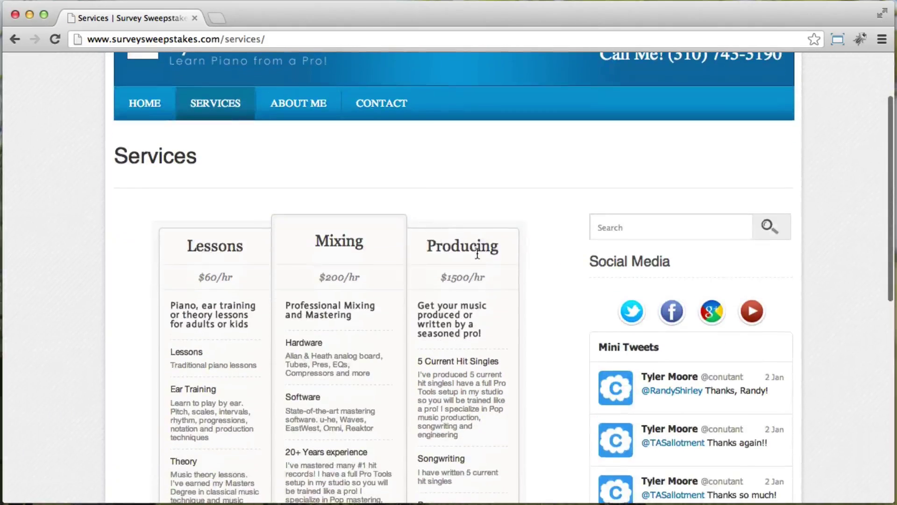
{"action": "scroll", "coordinate": [476, 252], "scroll_direction": "down", "scroll_amount": 4}
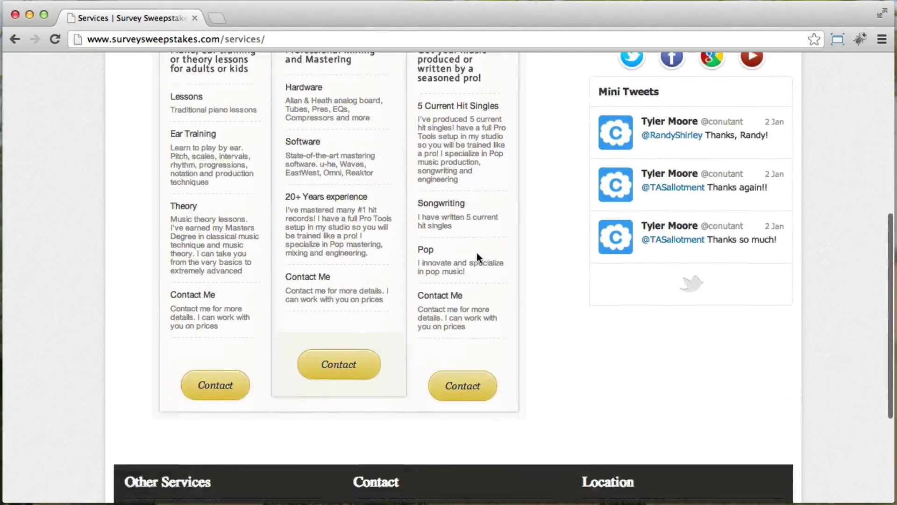
{"action": "scroll", "coordinate": [476, 252], "scroll_direction": "up", "scroll_amount": 2}
{"action": "scroll", "coordinate": [477, 252], "scroll_direction": "up", "scroll_amount": 2}
{"action": "scroll", "coordinate": [477, 252], "scroll_direction": "down", "scroll_amount": 2}
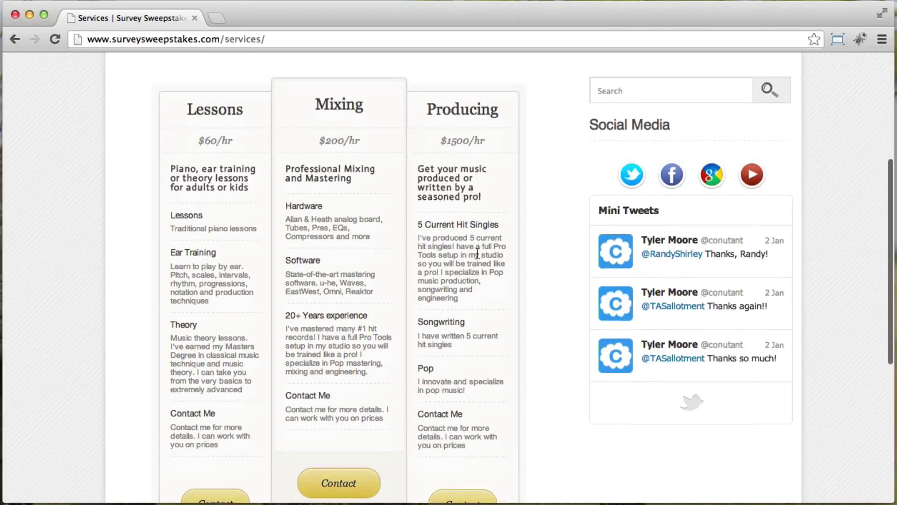
{"action": "scroll", "coordinate": [477, 254], "scroll_direction": "down", "scroll_amount": 1}
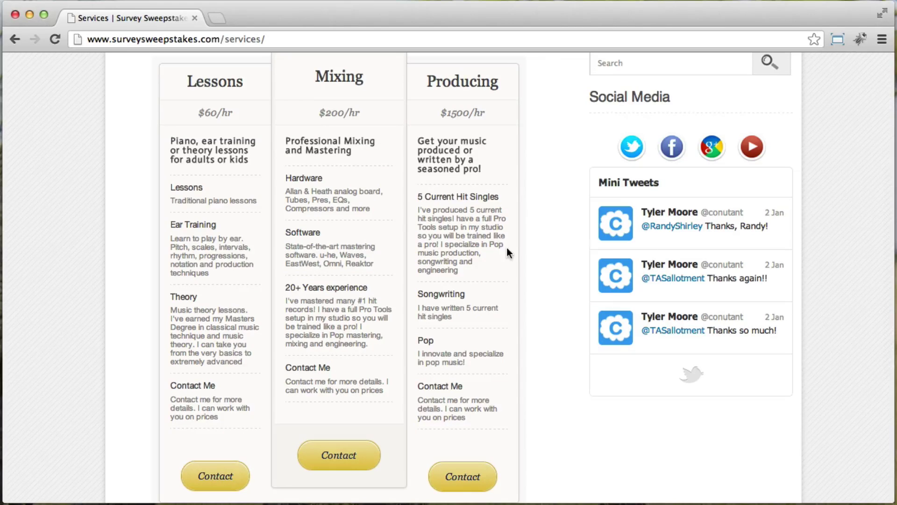
{"action": "scroll", "coordinate": [499, 238], "scroll_direction": "up", "scroll_amount": 3}
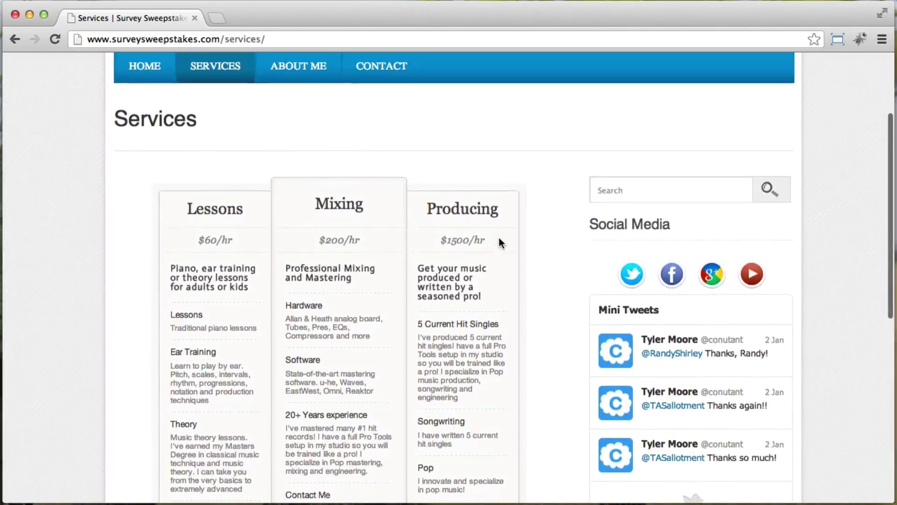
{"action": "scroll", "coordinate": [499, 239], "scroll_direction": "down", "scroll_amount": 6}
{"action": "scroll", "coordinate": [499, 238], "scroll_direction": "up", "scroll_amount": 3}
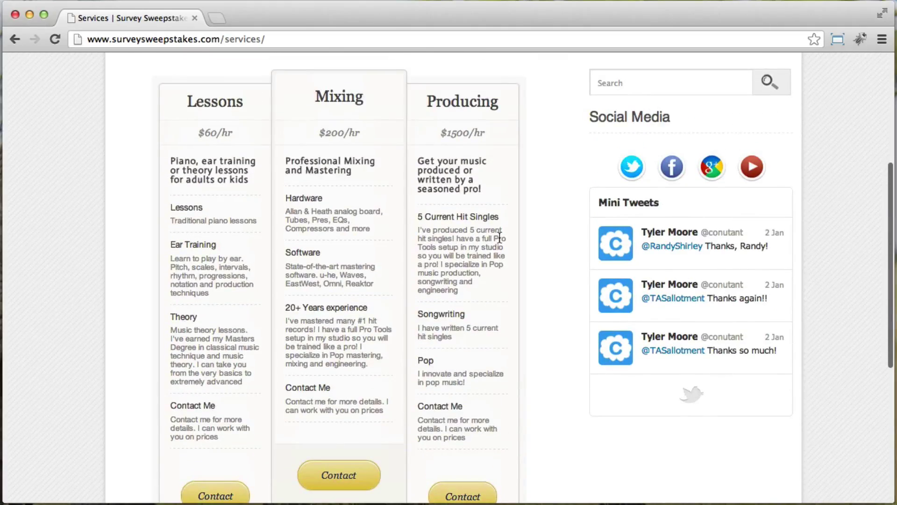
{"action": "scroll", "coordinate": [499, 239], "scroll_direction": "up", "scroll_amount": 3}
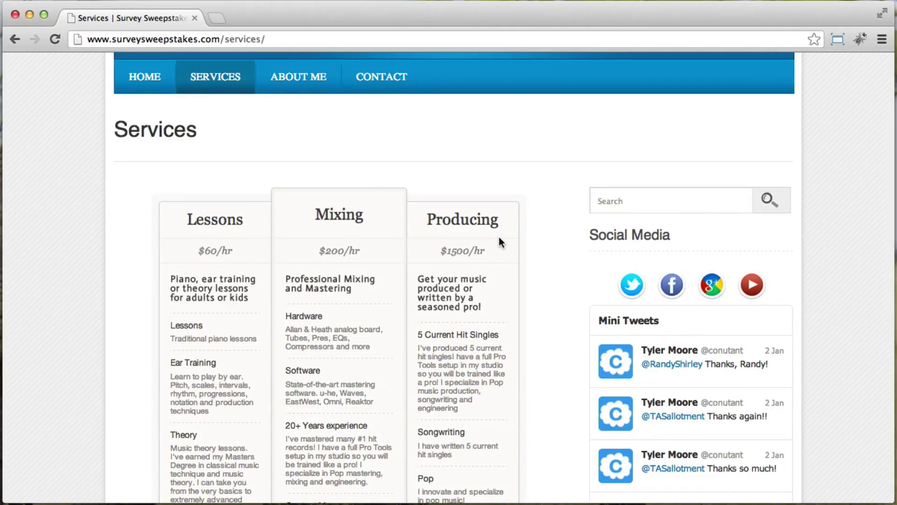
{"action": "scroll", "coordinate": [499, 241], "scroll_direction": "down", "scroll_amount": 6}
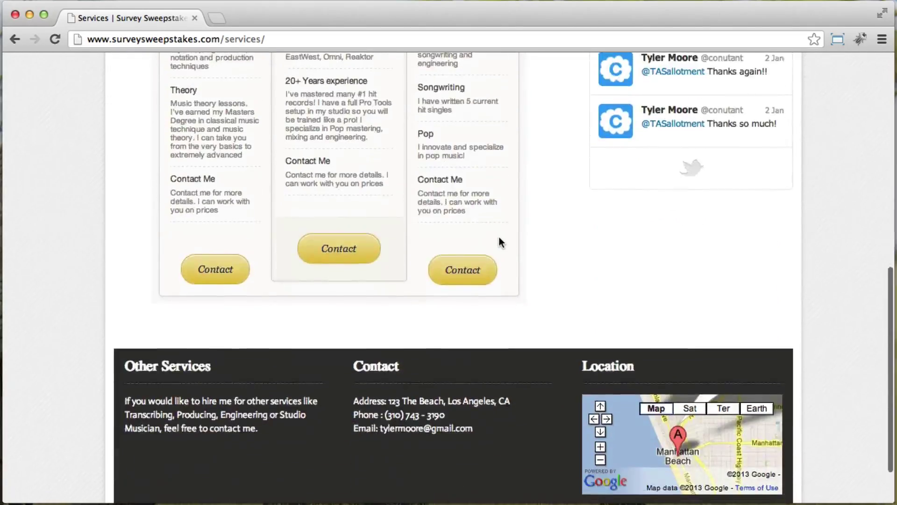
{"action": "scroll", "coordinate": [499, 241], "scroll_direction": "up", "scroll_amount": 8}
{"action": "scroll", "coordinate": [495, 242], "scroll_direction": "down", "scroll_amount": 5}
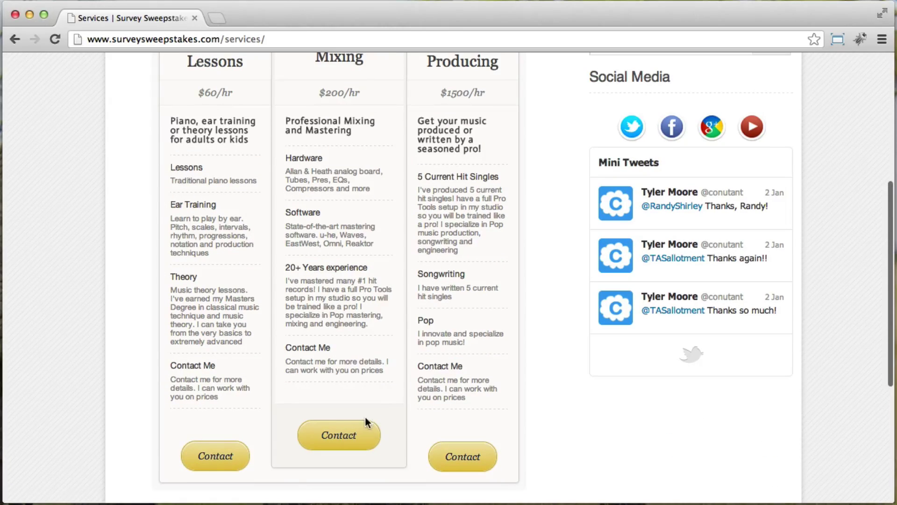
{"action": "scroll", "coordinate": [402, 268], "scroll_direction": "up", "scroll_amount": 6}
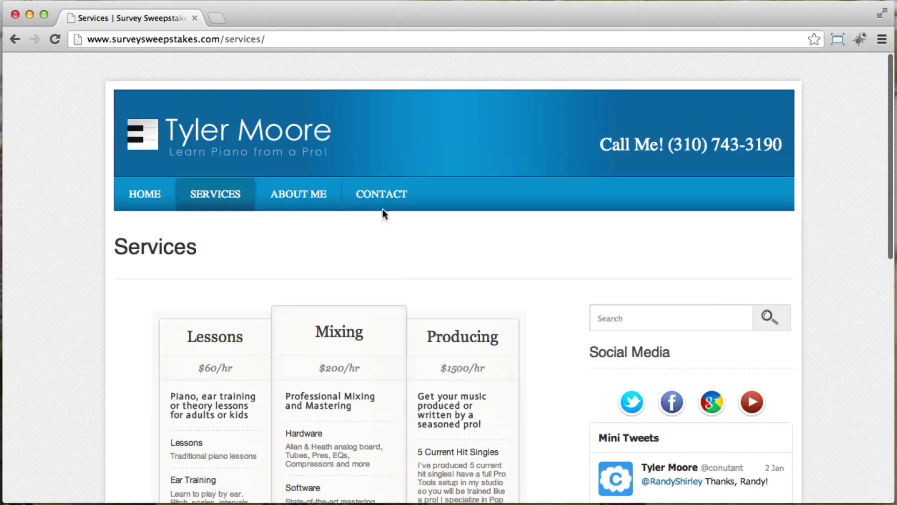
Open the Contact page, scroll through it and try the Your Message field.
{"action": "left_click", "coordinate": [381, 204]}
{"action": "scroll", "coordinate": [407, 229], "scroll_direction": "down", "scroll_amount": 2}
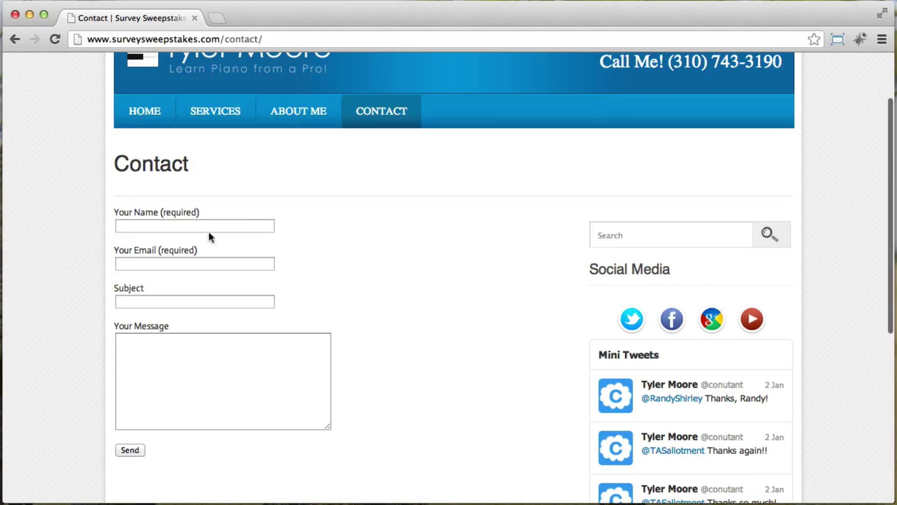
{"action": "scroll", "coordinate": [304, 248], "scroll_direction": "up", "scroll_amount": 2}
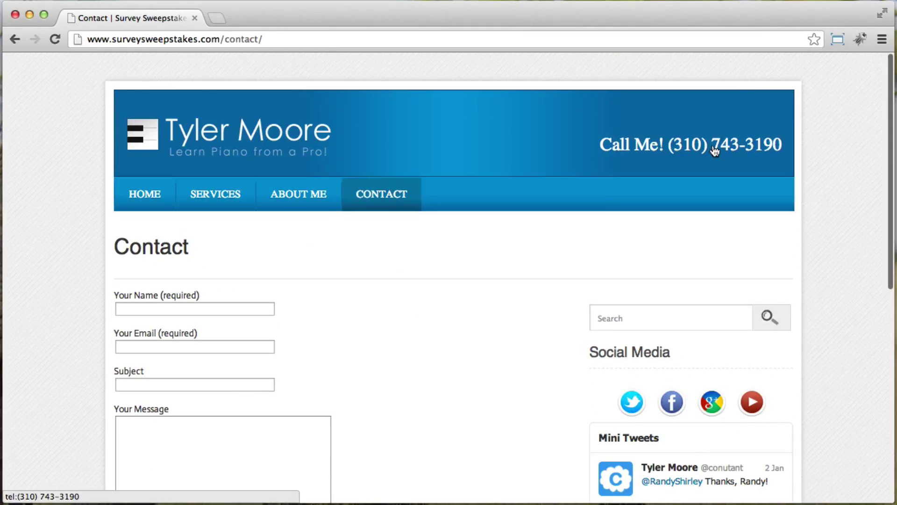
{"action": "scroll", "coordinate": [457, 328], "scroll_direction": "down", "scroll_amount": 1}
{"action": "scroll", "coordinate": [456, 327], "scroll_direction": "down", "scroll_amount": 2}
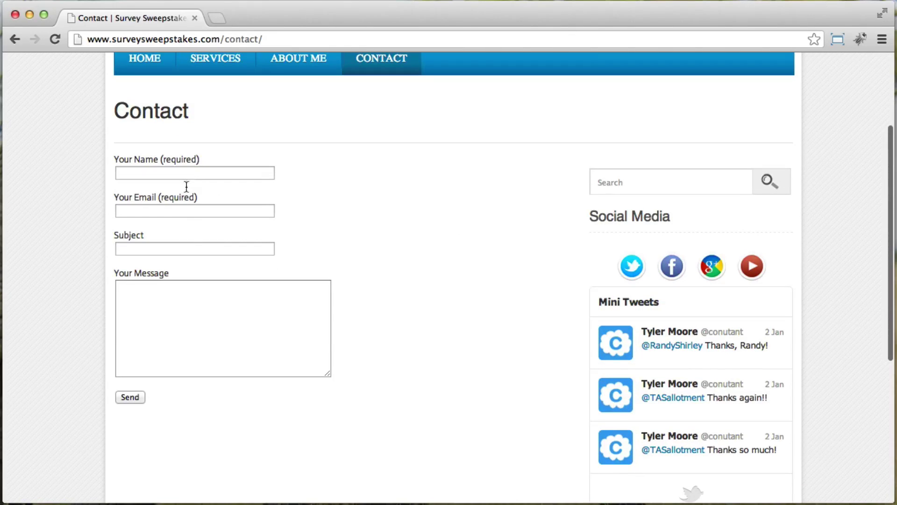
{"action": "left_click", "coordinate": [189, 327]}
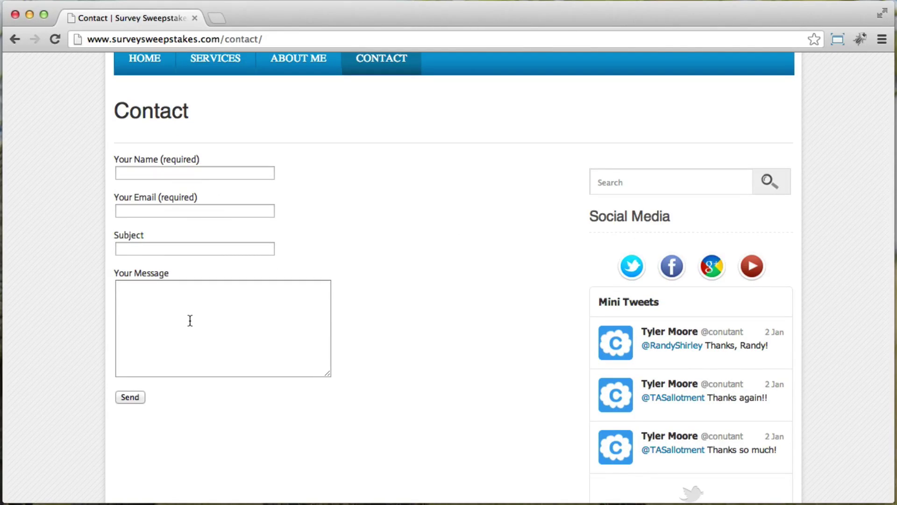
{"action": "scroll", "coordinate": [361, 306], "scroll_direction": "up", "scroll_amount": 3}
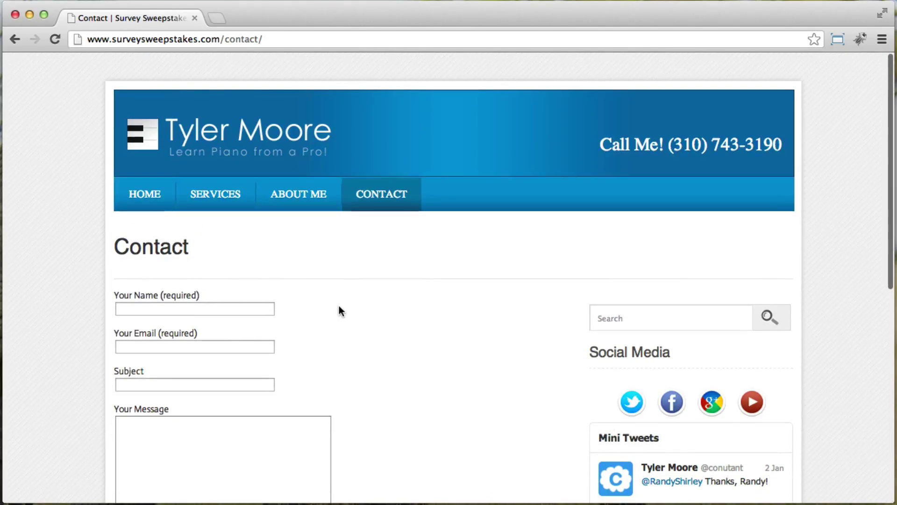
Go back to the Home page and scroll through it.
{"action": "left_click", "coordinate": [156, 200]}
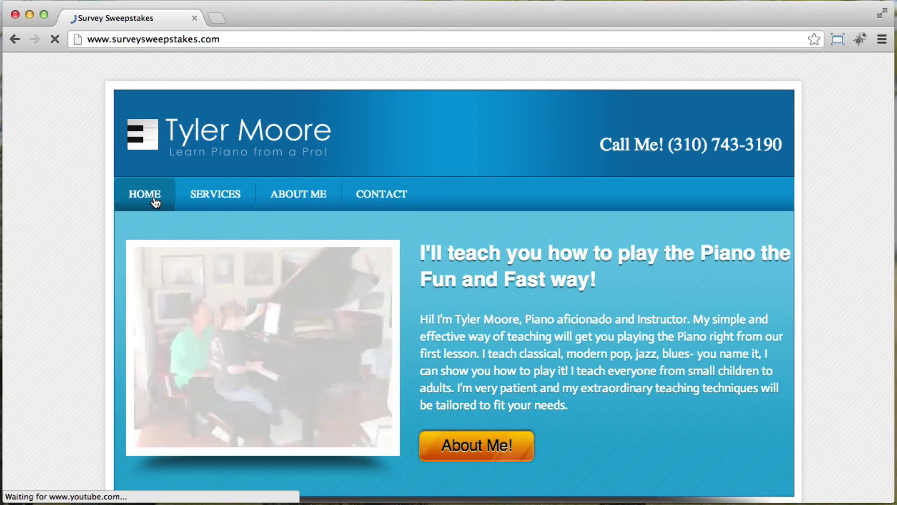
{"action": "scroll", "coordinate": [612, 286], "scroll_direction": "down", "scroll_amount": 10}
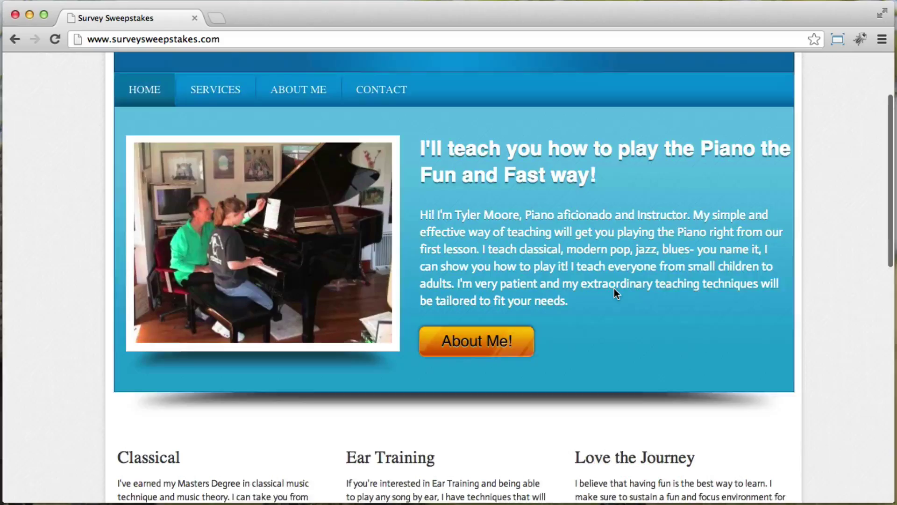
{"action": "scroll", "coordinate": [612, 294], "scroll_direction": "up", "scroll_amount": 15}
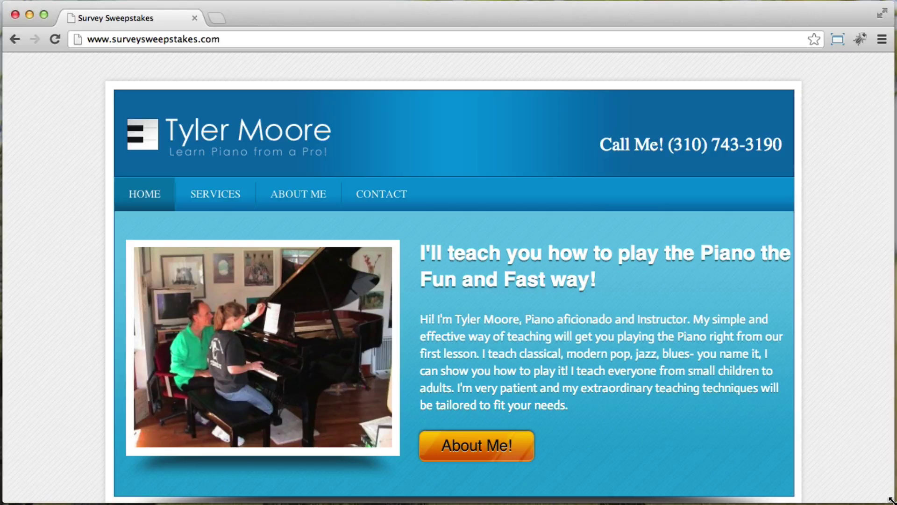
Narrow the browser to preview the mobile layout, then resize it to 1248 x 702 For Recording.
{"action": "left_click_drag", "start_coordinate": [891, 500], "coordinate": [319, 477]}
{"action": "scroll", "coordinate": [260, 170], "scroll_direction": "down", "scroll_amount": 4}
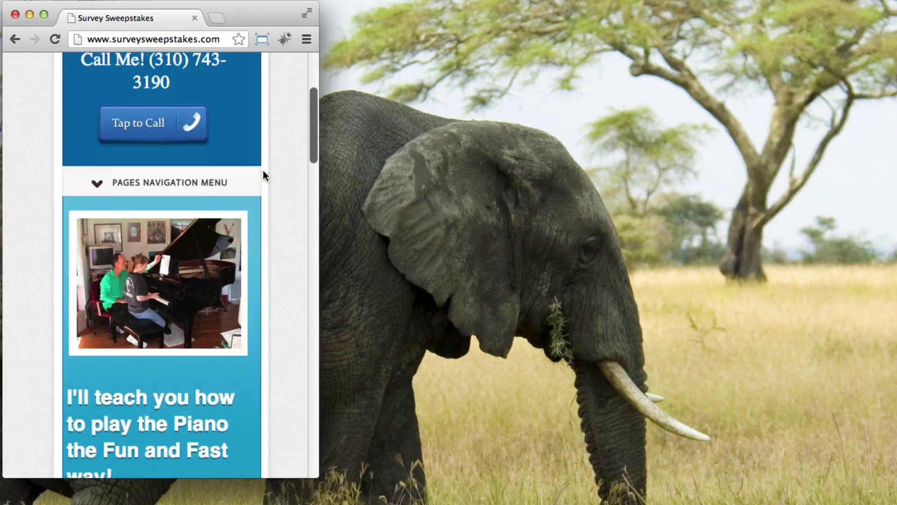
{"action": "scroll", "coordinate": [263, 172], "scroll_direction": "up", "scroll_amount": 5}
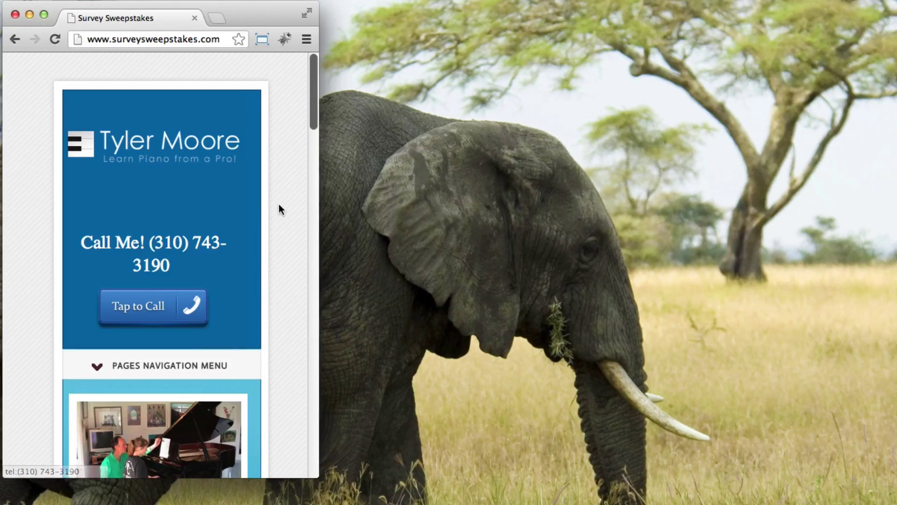
{"action": "scroll", "coordinate": [280, 208], "scroll_direction": "down", "scroll_amount": 10}
{"action": "scroll", "coordinate": [279, 205], "scroll_direction": "down", "scroll_amount": 15}
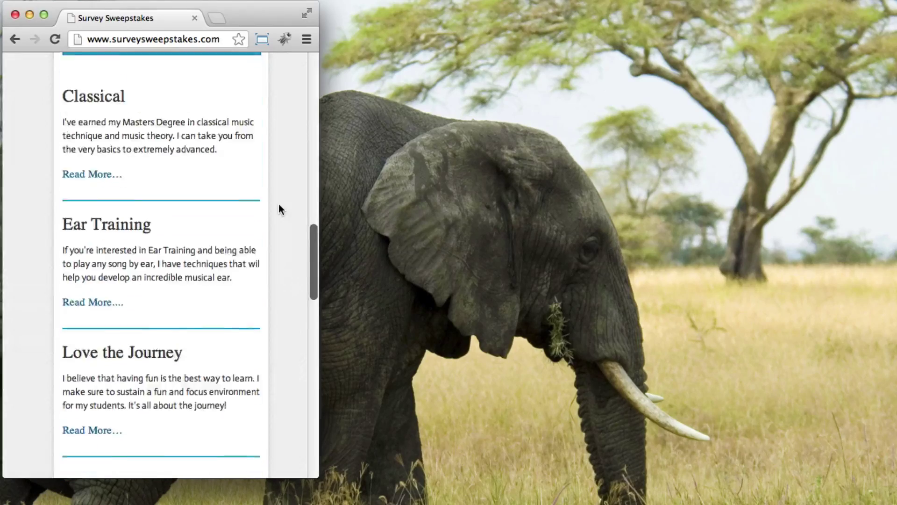
{"action": "scroll", "coordinate": [279, 208], "scroll_direction": "down", "scroll_amount": 5}
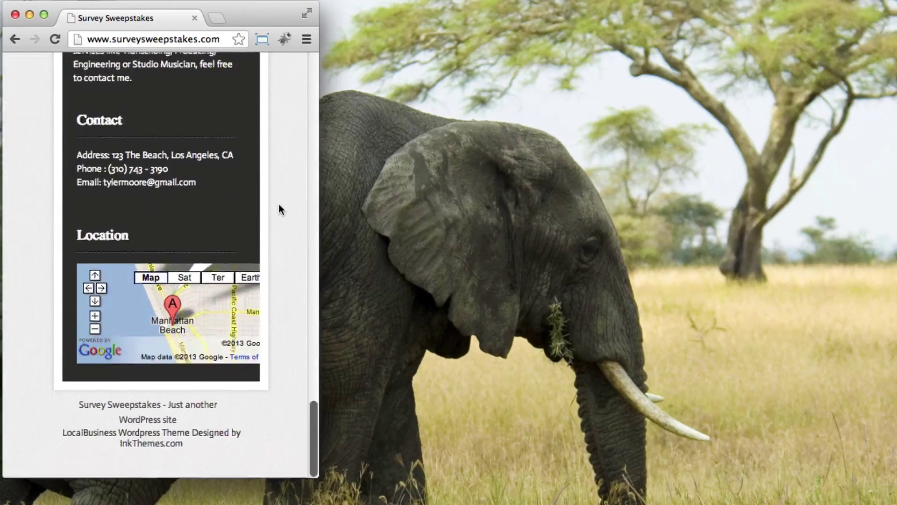
{"action": "scroll", "coordinate": [278, 205], "scroll_direction": "up", "scroll_amount": 20}
{"action": "left_click", "coordinate": [263, 40]}
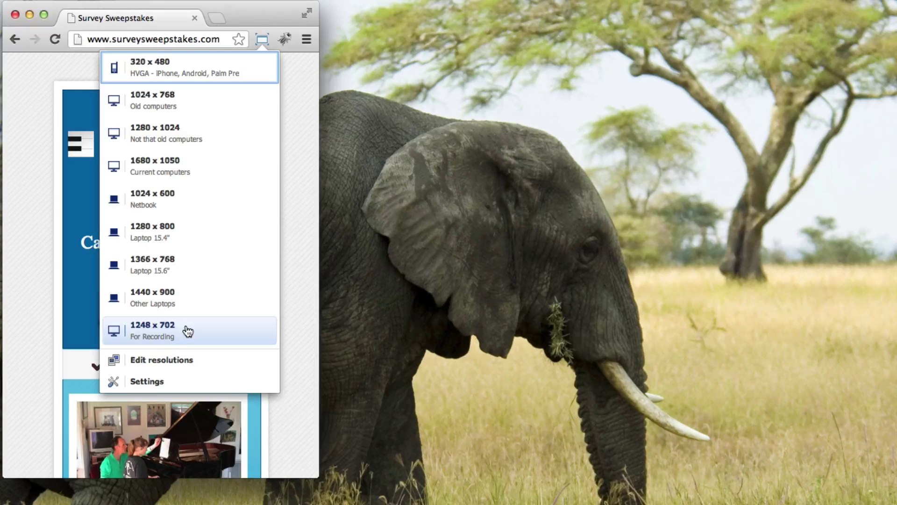
{"action": "left_click", "coordinate": [180, 340]}
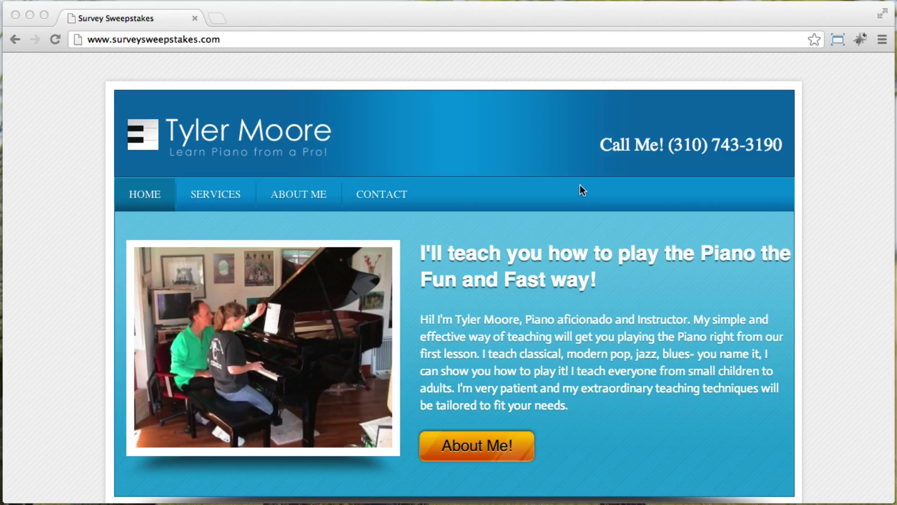
Mark the Website Tour line as '- Done!' in the TextEdit note.
{"action": "left_click", "coordinate": [838, 504]}
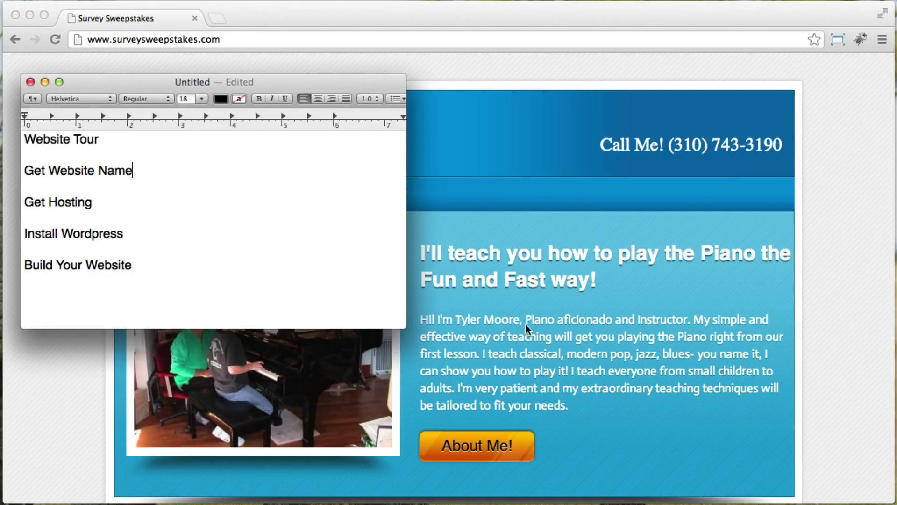
{"action": "left_click", "coordinate": [138, 142]}
{"action": "type", "text": "- Done!"}
{"action": "left_click", "coordinate": [167, 176]}
{"action": "type", "text": "www."}
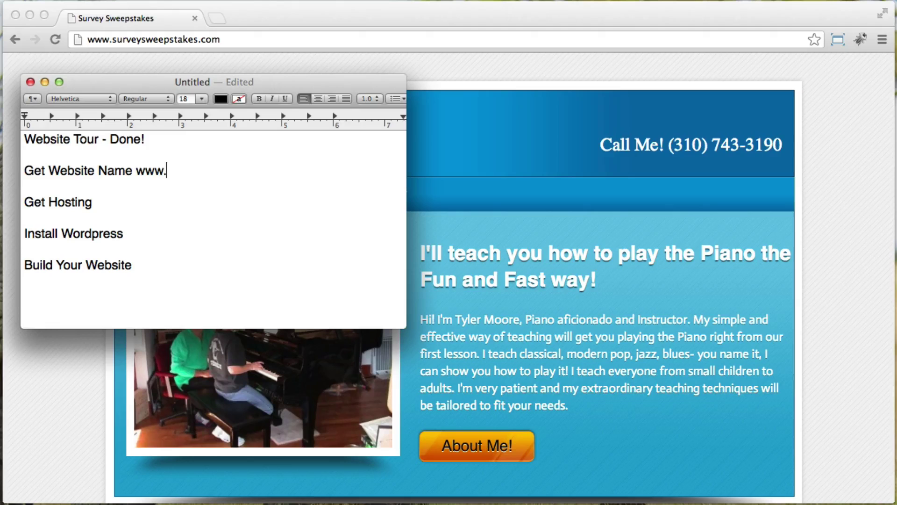
{"action": "type", "text": "YourWebsuit"}
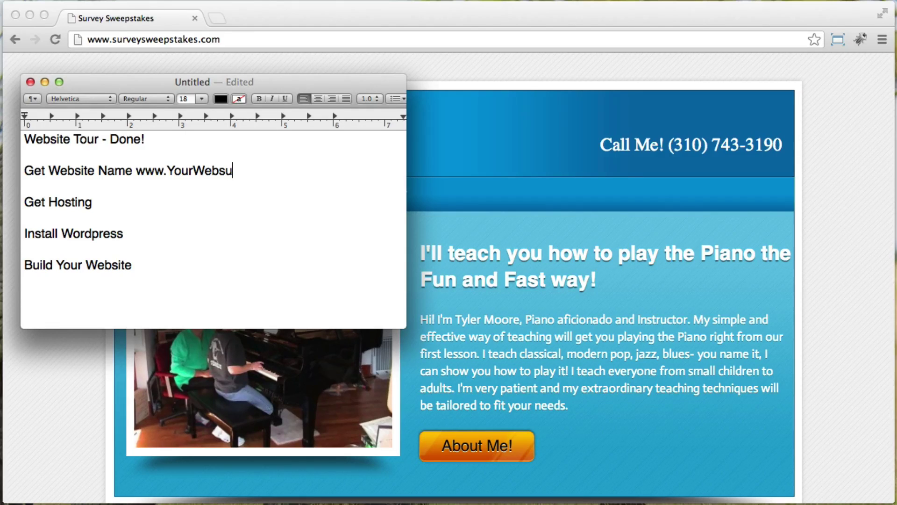
{"action": "key", "text": "BackSpace"}
{"action": "key", "text": "BackSpace"}
{"action": "key", "text": "BackSpace"}
{"action": "type", "text": "ite.com"}
{"action": "left_click", "coordinate": [140, 179]}
{"action": "type", "text": "-"}
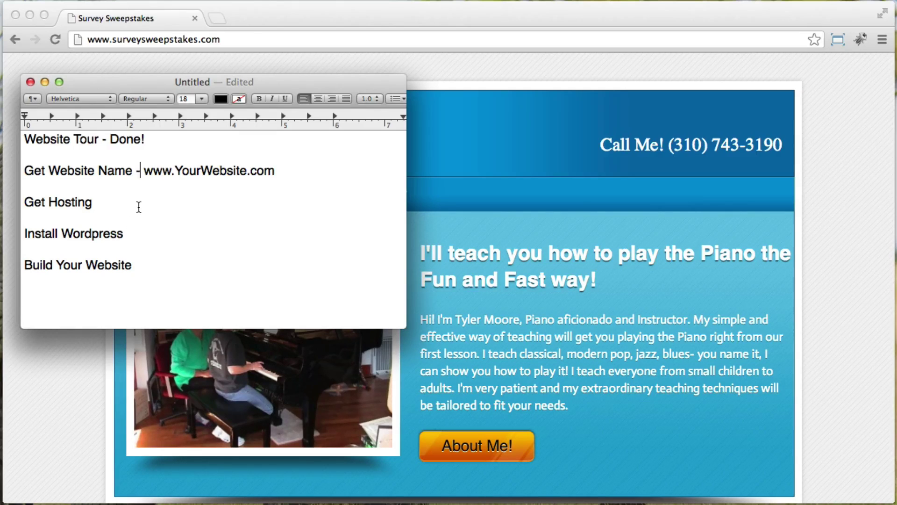
{"action": "left_click", "coordinate": [139, 207]}
{"action": "mouse_move", "coordinate": [143, 171]}
{"action": "left_mouse_down"}
{"action": "mouse_move", "coordinate": [280, 176]}
{"action": "mouse_move", "coordinate": [143, 172]}
{"action": "left_mouse_up"}
{"action": "left_click", "coordinate": [277, 176]}
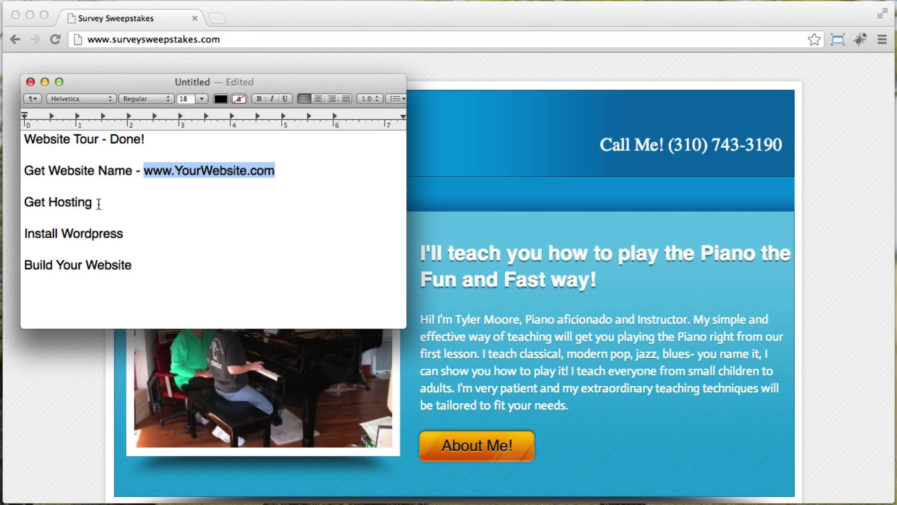
{"action": "left_click_drag", "start_coordinate": [98, 204], "coordinate": [21, 204]}
{"action": "left_click", "coordinate": [146, 204]}
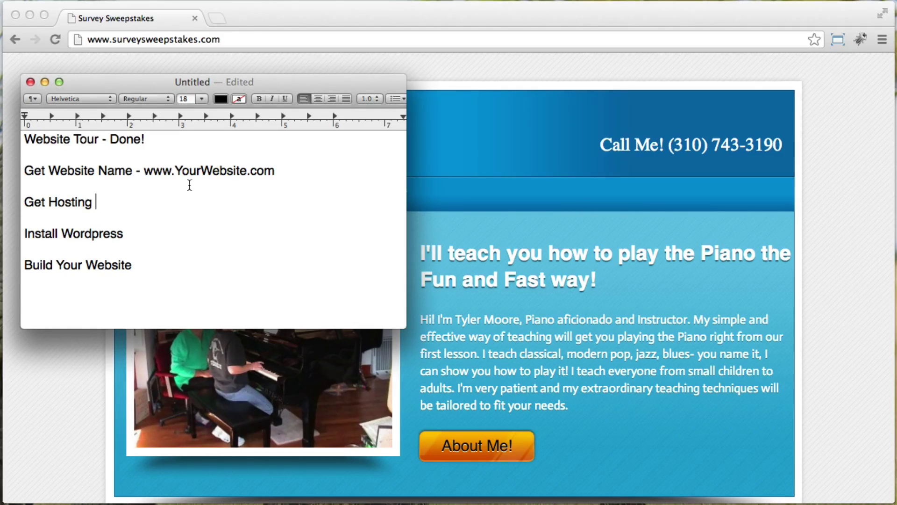
{"action": "double_click", "coordinate": [61, 202]}
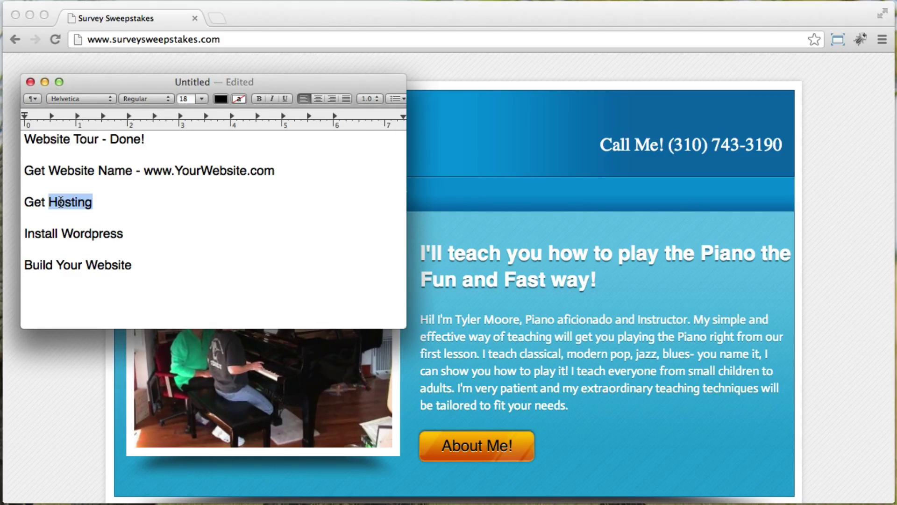
{"action": "left_click", "coordinate": [148, 208]}
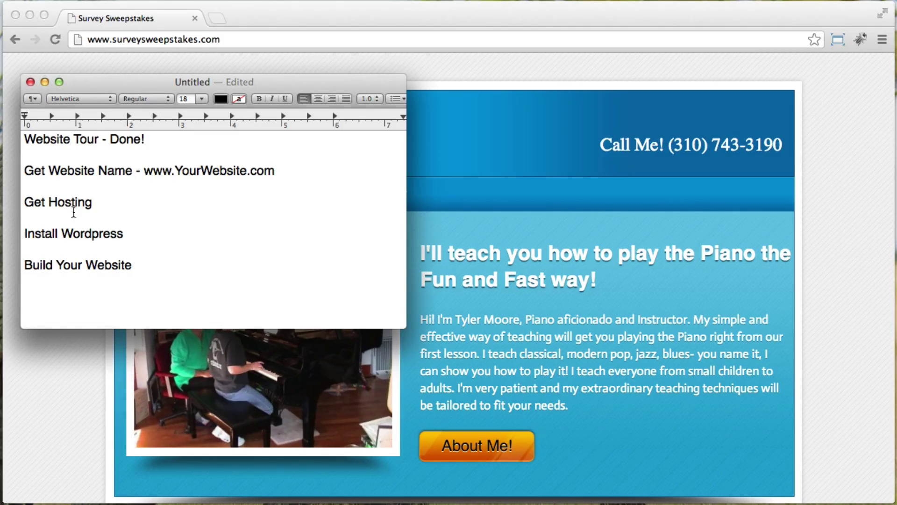
{"action": "left_click", "coordinate": [149, 236]}
{"action": "left_click_drag", "start_coordinate": [25, 233], "coordinate": [143, 237]}
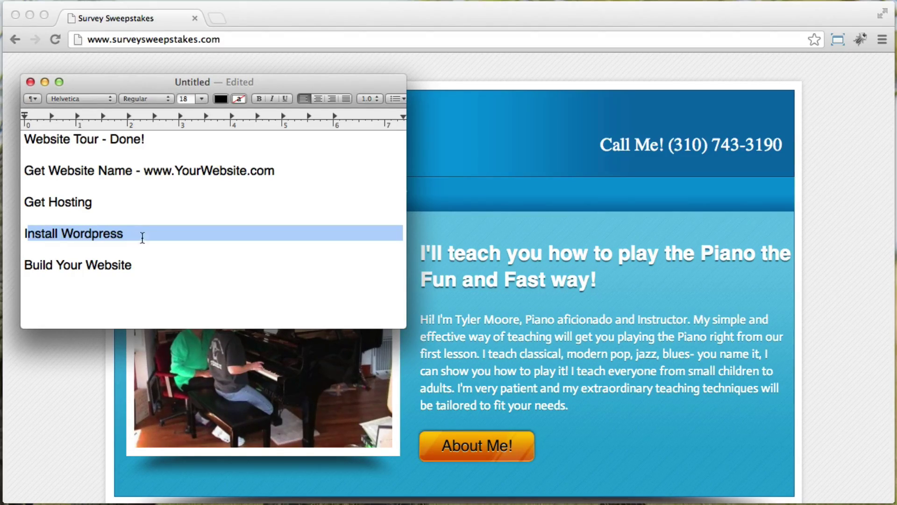
{"action": "left_click", "coordinate": [143, 237]}
{"action": "left_click", "coordinate": [157, 269]}
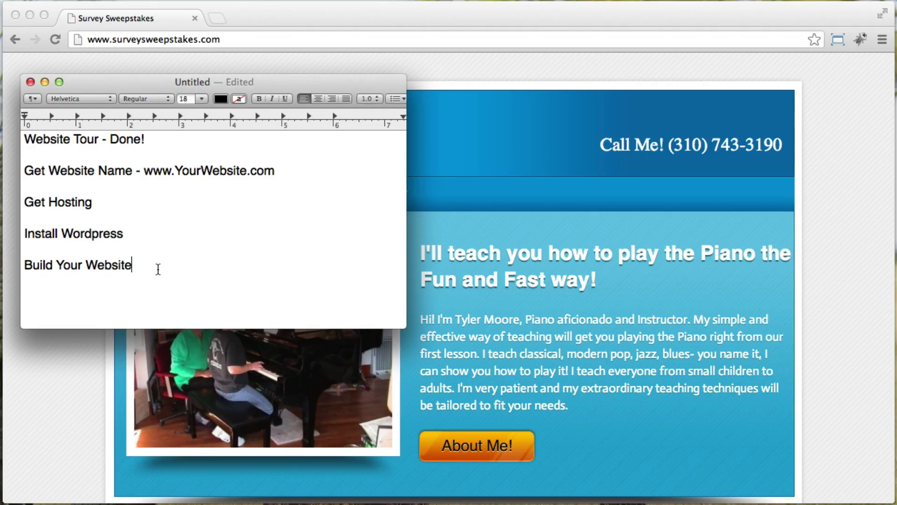
{"action": "left_click_drag", "start_coordinate": [140, 265], "coordinate": [25, 265]}
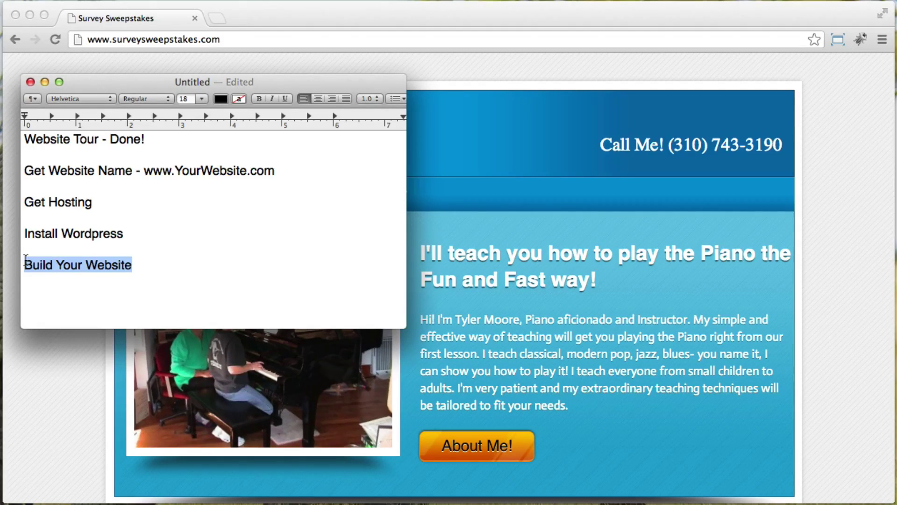
{"action": "left_click", "coordinate": [179, 265]}
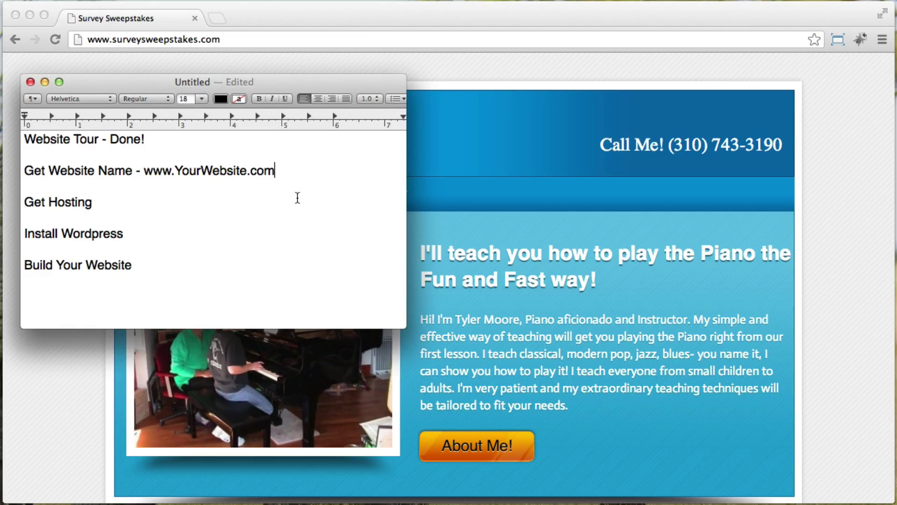
Add '- $15 Yearly' to the website name line and '- $10 Monthly' to Get Hosting.
{"action": "type", "text": "- $15 Yearl"}
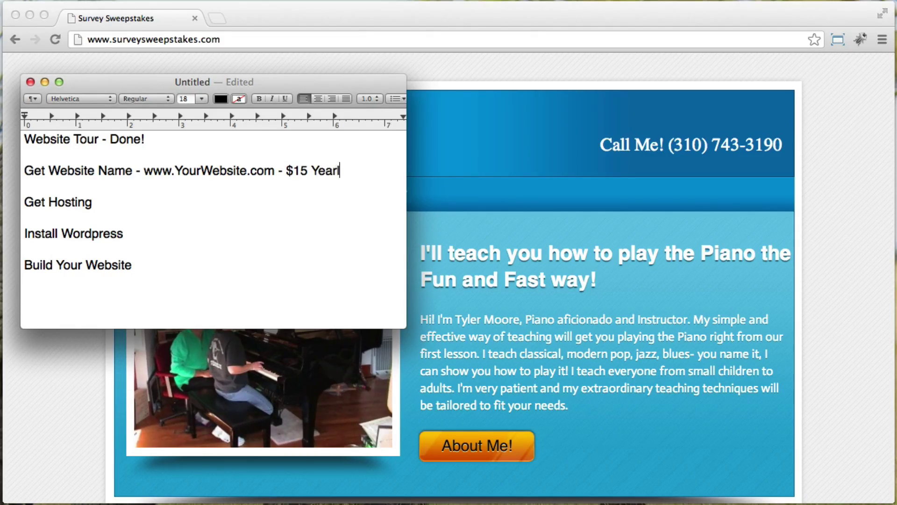
{"action": "type", "text": "y"}
{"action": "left_click", "coordinate": [129, 207]}
{"action": "type", "text": "- $10 Monthl"}
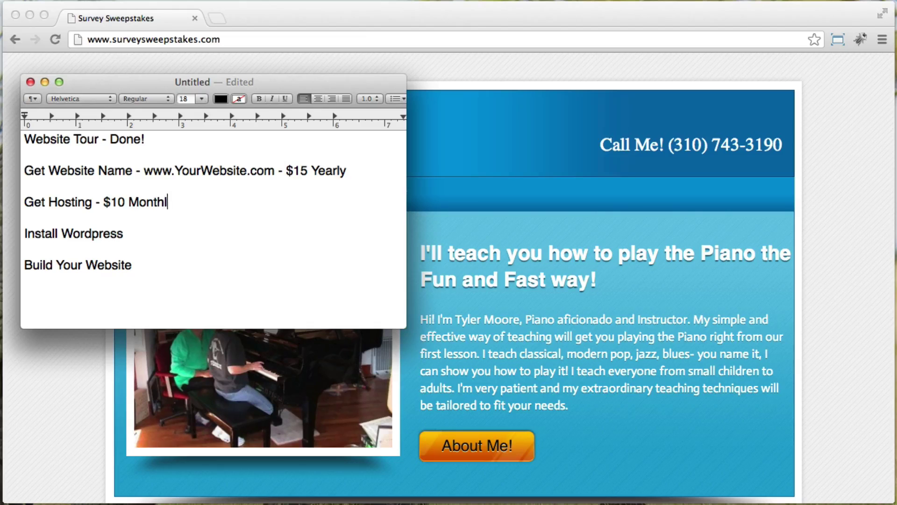
{"action": "type", "text": "y"}
Add a $25 total on a new line below Build Your Website, then switch back to Chrome.
{"action": "left_click", "coordinate": [88, 289]}
{"action": "left_click", "coordinate": [158, 267]}
{"action": "key", "text": "Return"}
{"action": "key", "text": "Return"}
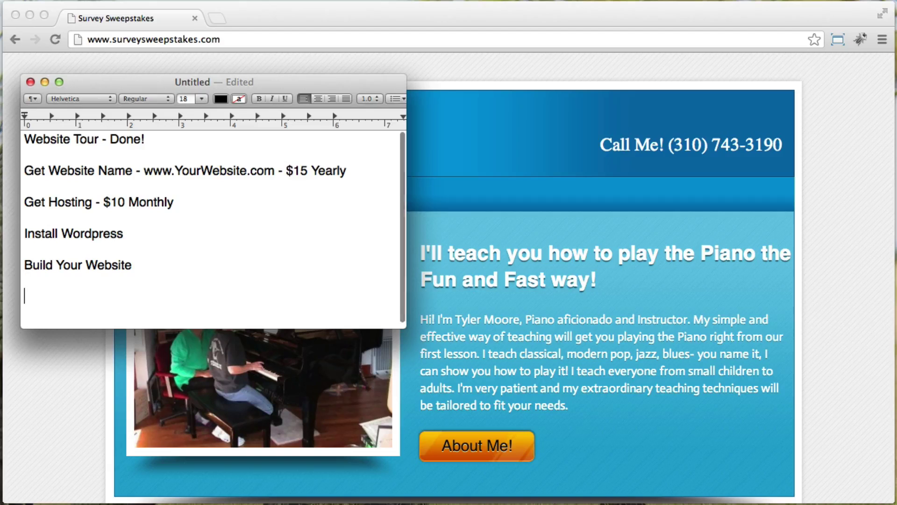
{"action": "type", "text": "$25"}
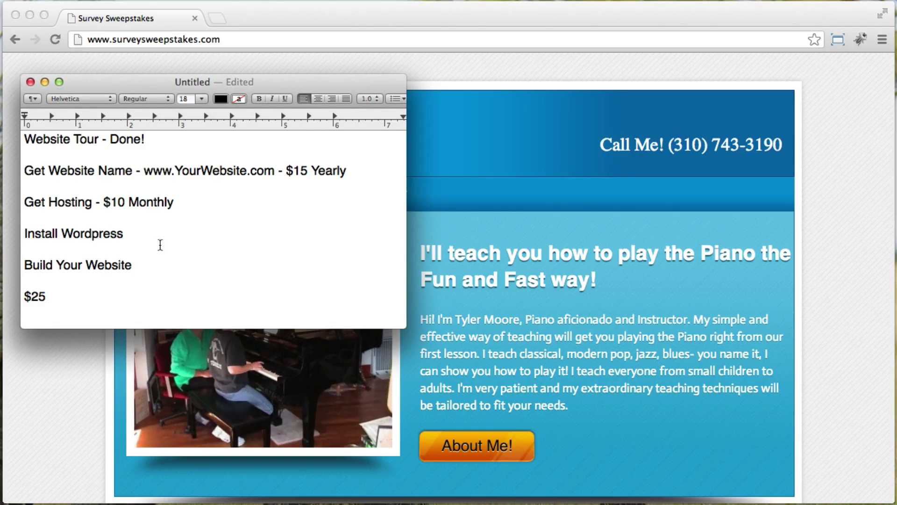
{"action": "left_click_drag", "start_coordinate": [56, 299], "coordinate": [11, 297]}
{"action": "left_click", "coordinate": [61, 296]}
{"action": "left_click", "coordinate": [551, 282]}
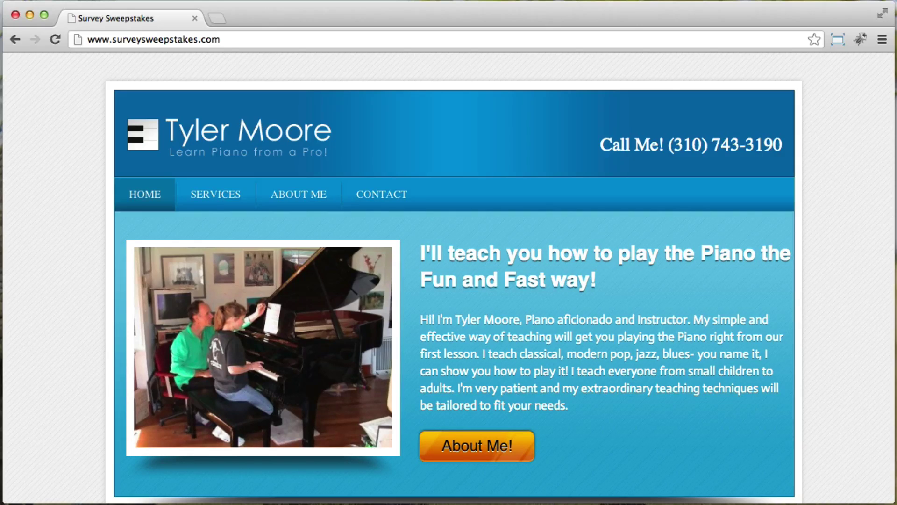
Bring back the notes, highlight the Get Website Name and Get Hosting cost lines, then minimize them.
{"action": "key", "text": "super+Tab"}
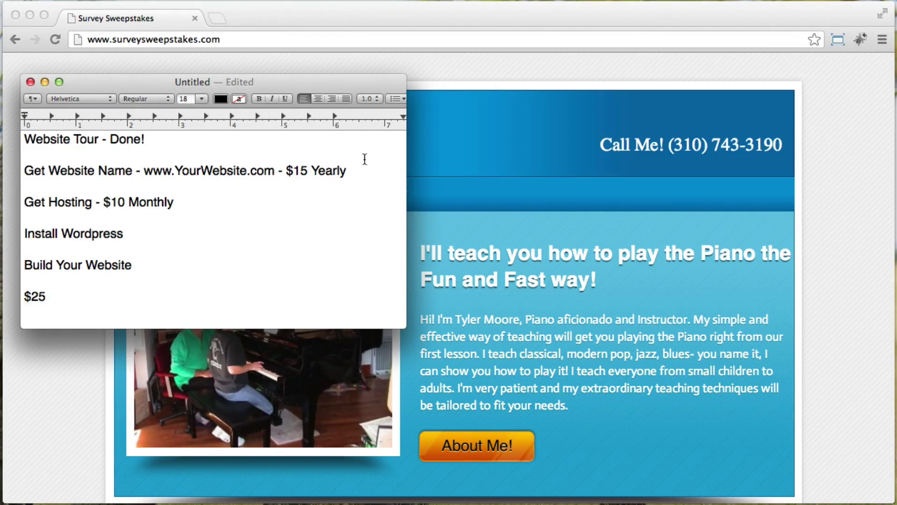
{"action": "left_click_drag", "start_coordinate": [24, 170], "coordinate": [141, 172]}
{"action": "left_click_drag", "start_coordinate": [24, 202], "coordinate": [97, 204]}
{"action": "left_click_drag", "start_coordinate": [232, 215], "coordinate": [14, 171]}
{"action": "left_click", "coordinate": [233, 212]}
{"action": "left_click", "coordinate": [45, 82]}
{"action": "left_click", "coordinate": [226, 39]}
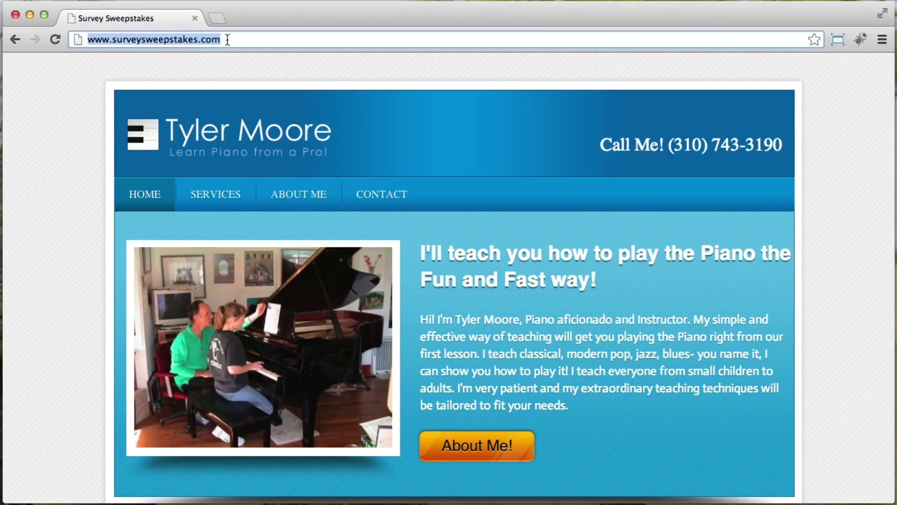
{"action": "type", "text": "www."}
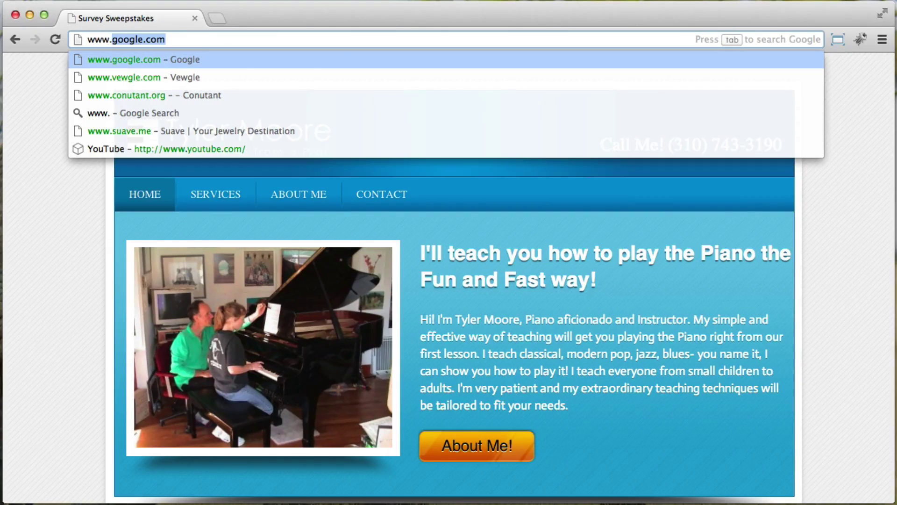
{"action": "type", "text": "hostgator.c"}
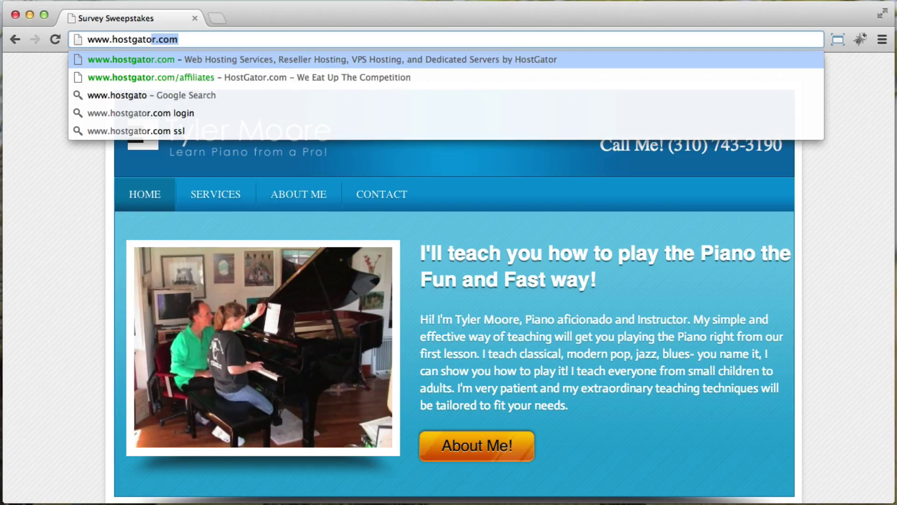
{"action": "type", "text": "om"}
{"action": "key", "text": "Return"}
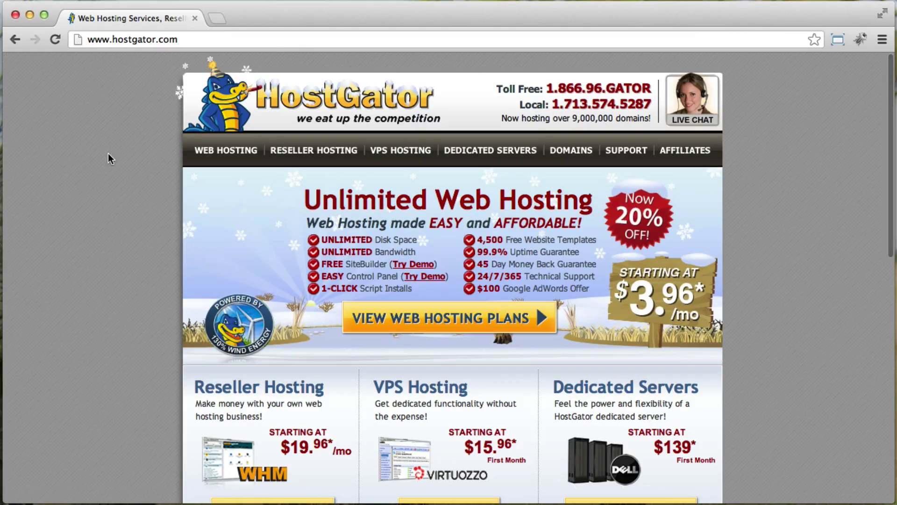
{"action": "left_click", "coordinate": [208, 39]}
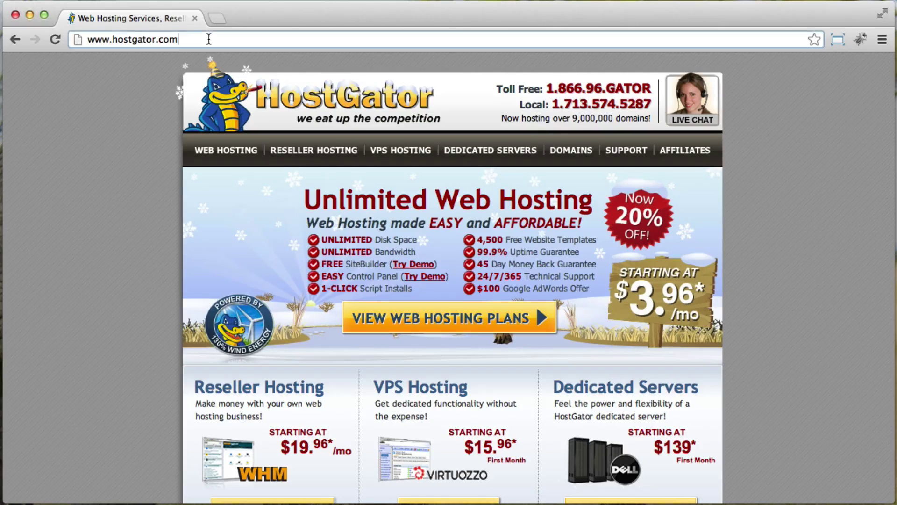
{"action": "left_click", "coordinate": [209, 39]}
{"action": "left_click", "coordinate": [685, 112]}
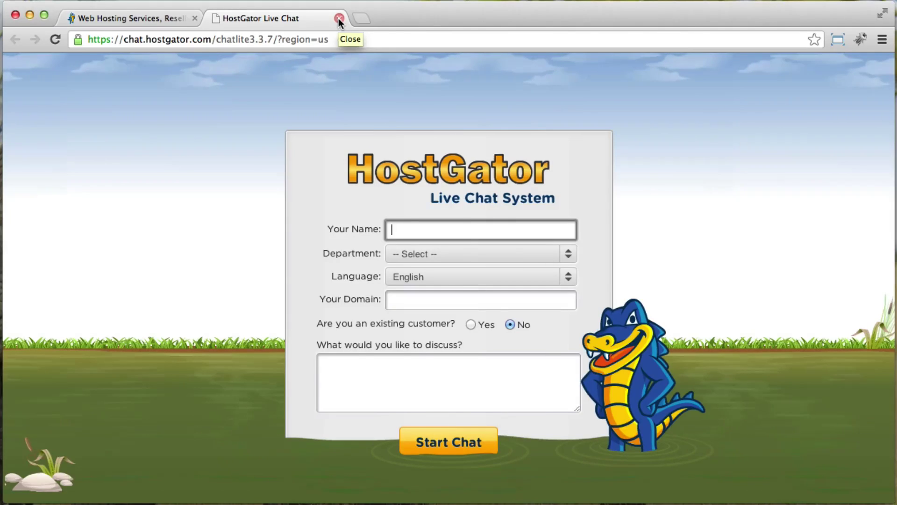
{"action": "left_click", "coordinate": [339, 18]}
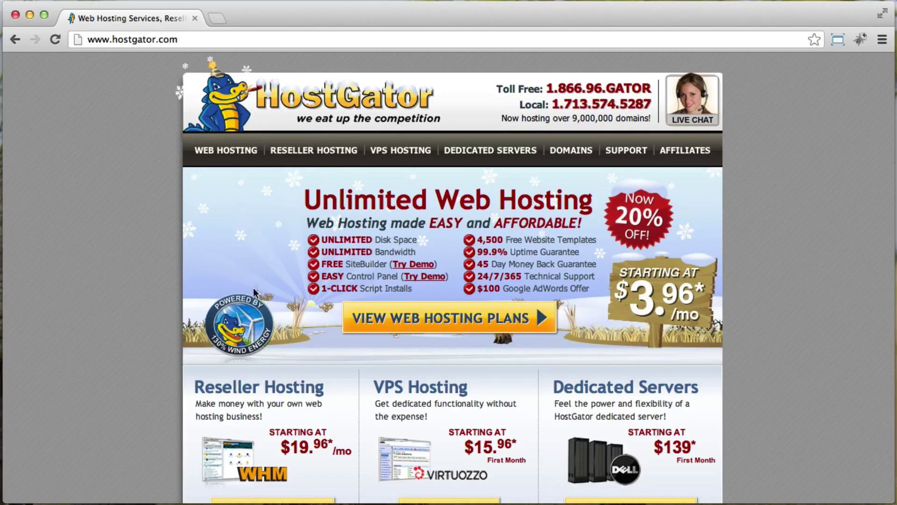
Open the web hosting plans page and highlight the Hatchling Plan's Single Domain limit.
{"action": "left_click", "coordinate": [231, 156]}
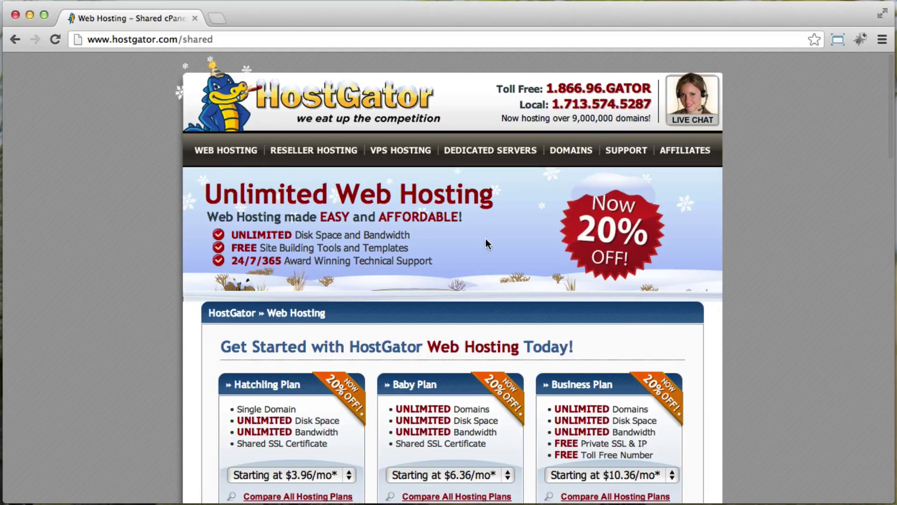
{"action": "scroll", "coordinate": [583, 222], "scroll_direction": "down", "scroll_amount": 5}
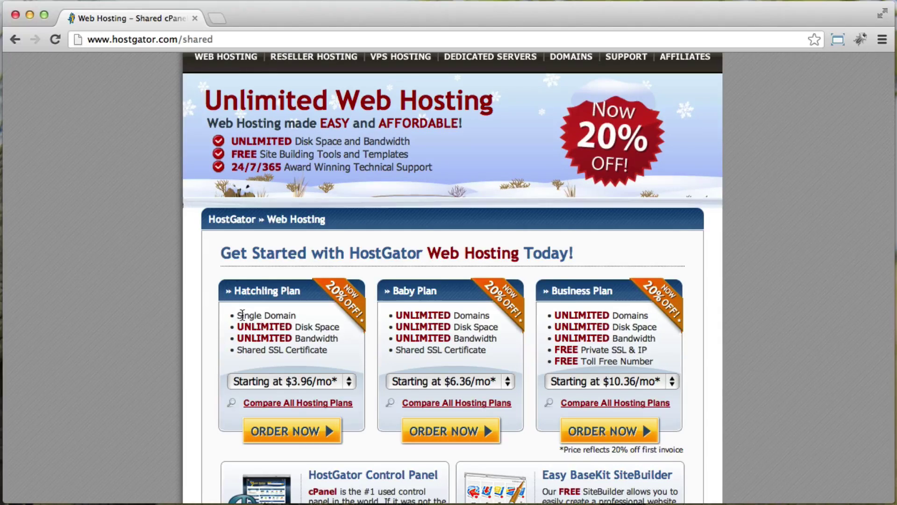
{"action": "double_click", "coordinate": [243, 315]}
{"action": "left_click", "coordinate": [242, 314]}
{"action": "left_click", "coordinate": [237, 315]}
{"action": "scroll", "coordinate": [478, 307], "scroll_direction": "down", "scroll_amount": 2}
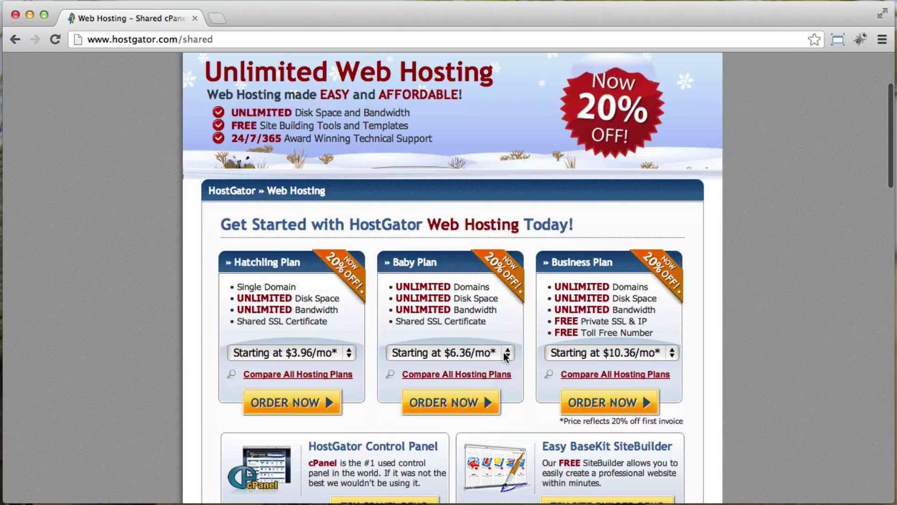
Set the Baby Plan to Monthly – $7.96/mo billing and order it.
{"action": "left_click", "coordinate": [499, 353]}
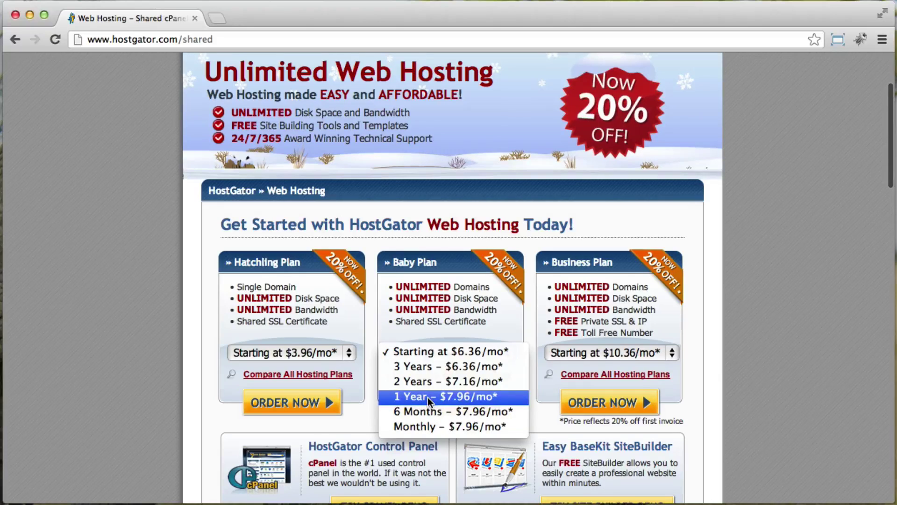
{"action": "left_click", "coordinate": [441, 298]}
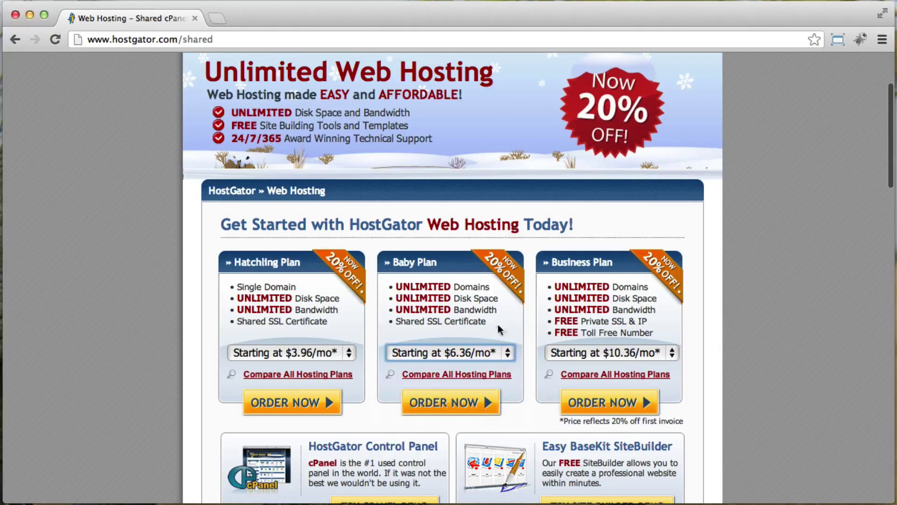
{"action": "left_click", "coordinate": [506, 354]}
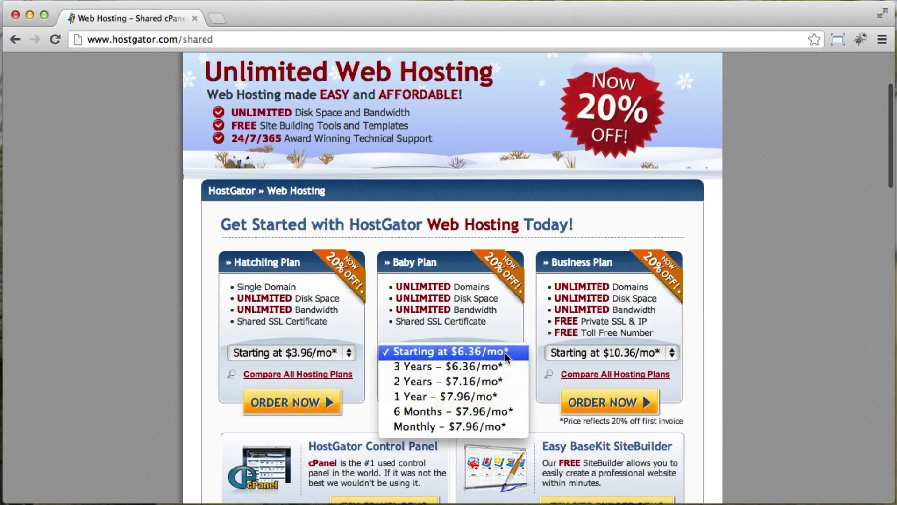
{"action": "left_click", "coordinate": [452, 428]}
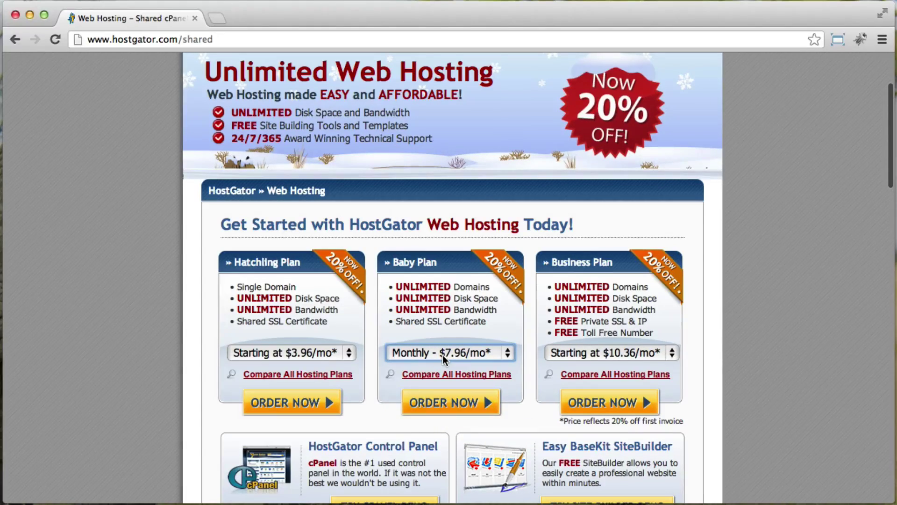
{"action": "scroll", "coordinate": [442, 354], "scroll_direction": "up", "scroll_amount": 5}
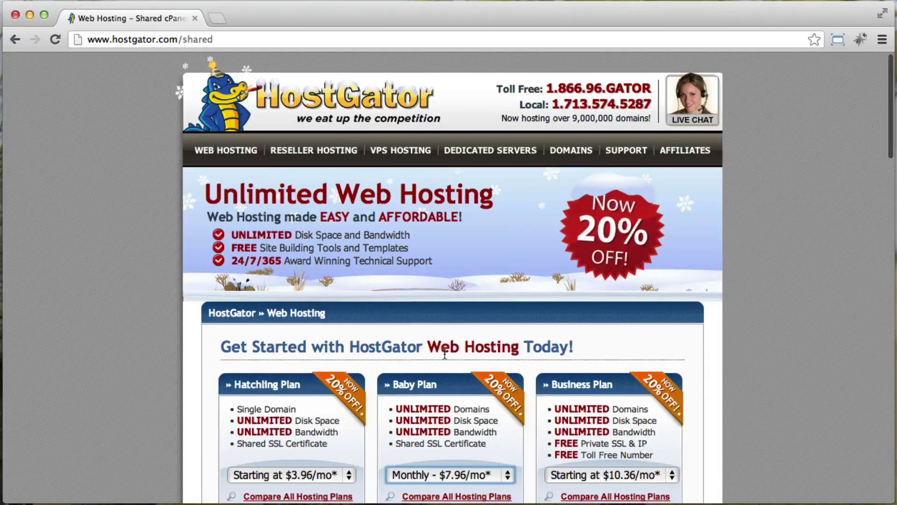
{"action": "scroll", "coordinate": [445, 355], "scroll_direction": "down", "scroll_amount": 2}
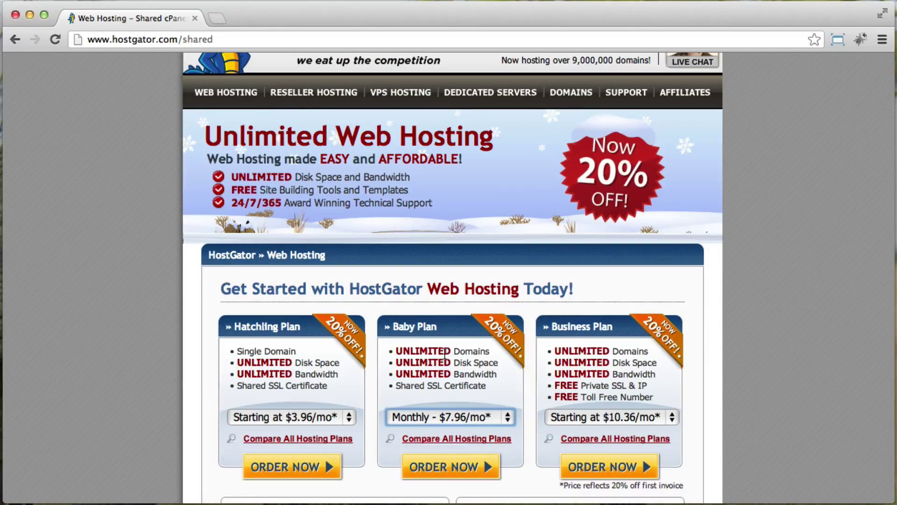
{"action": "scroll", "coordinate": [444, 352], "scroll_direction": "up", "scroll_amount": 2}
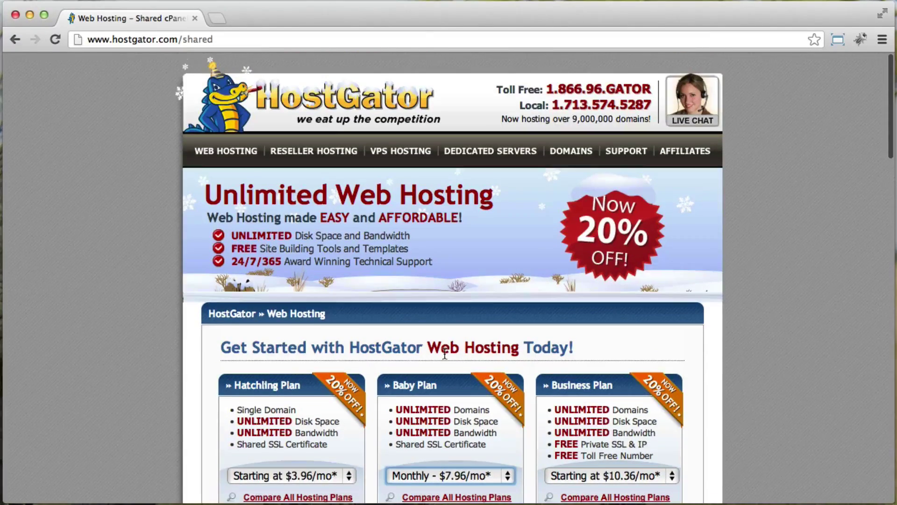
{"action": "scroll", "coordinate": [444, 352], "scroll_direction": "down", "scroll_amount": 3}
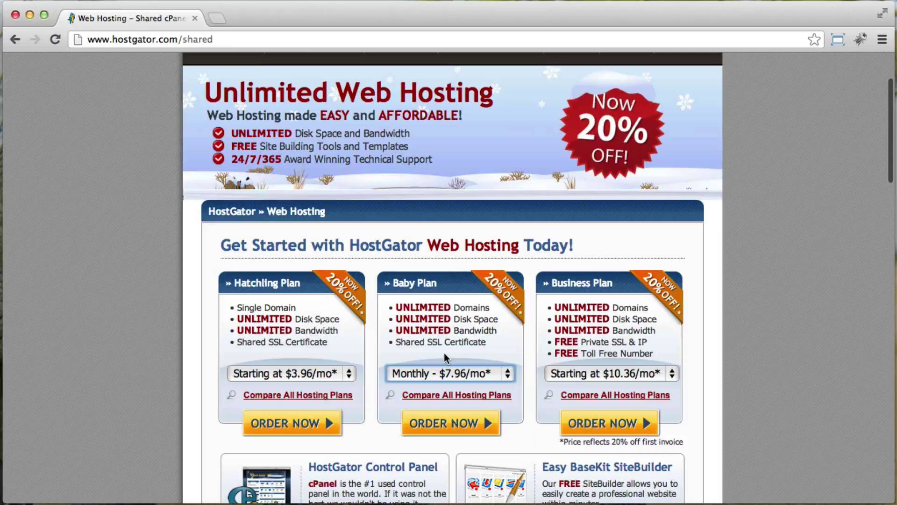
{"action": "left_click", "coordinate": [482, 372]}
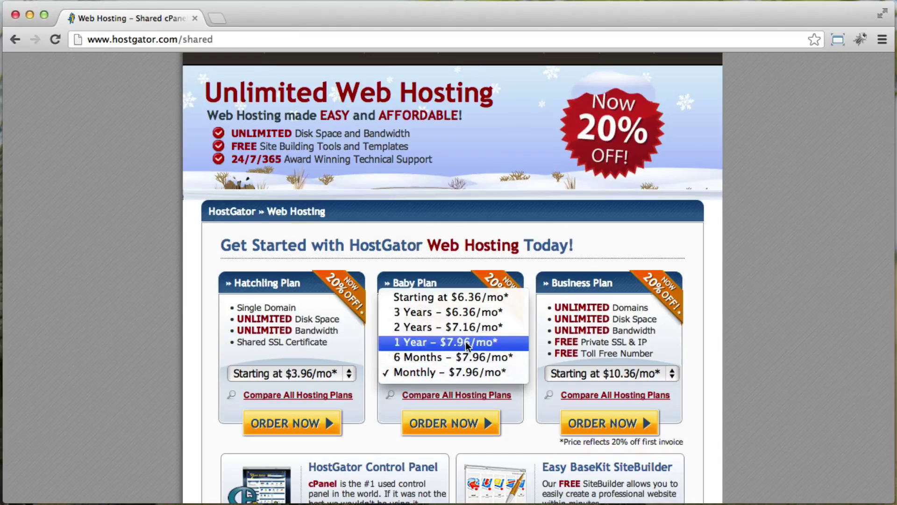
{"action": "left_click", "coordinate": [439, 374]}
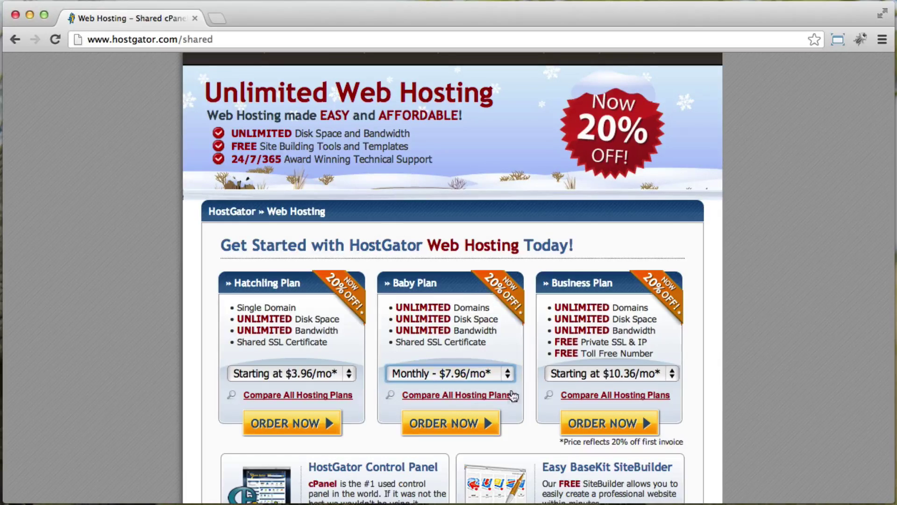
{"action": "left_click", "coordinate": [461, 431]}
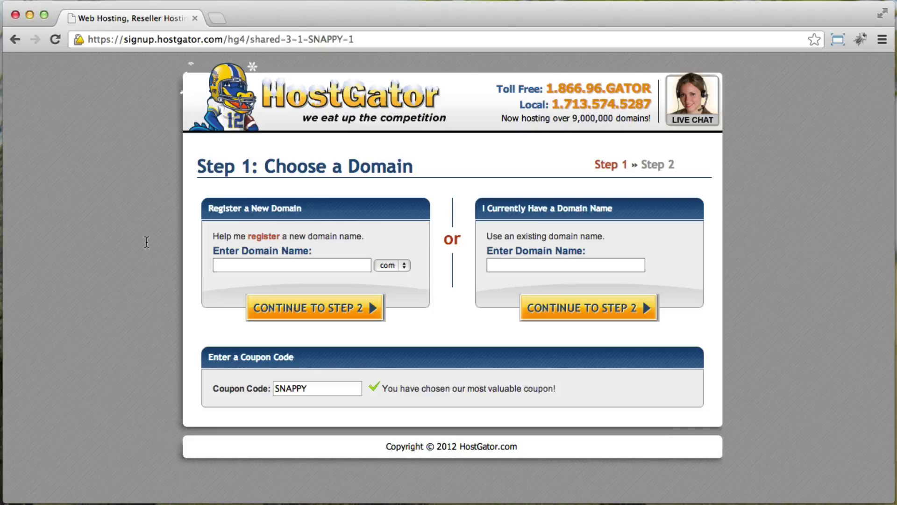
Enter simpleiskey with the .com extension as the new domain to register.
{"action": "left_click", "coordinate": [272, 264]}
{"action": "type", "text": "simpleiskey"}
{"action": "left_click", "coordinate": [405, 270]}
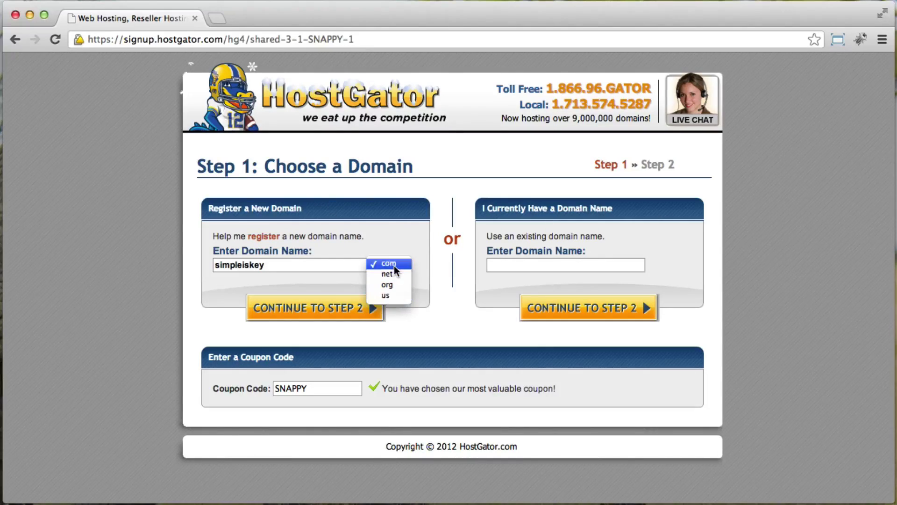
{"action": "left_click", "coordinate": [394, 265]}
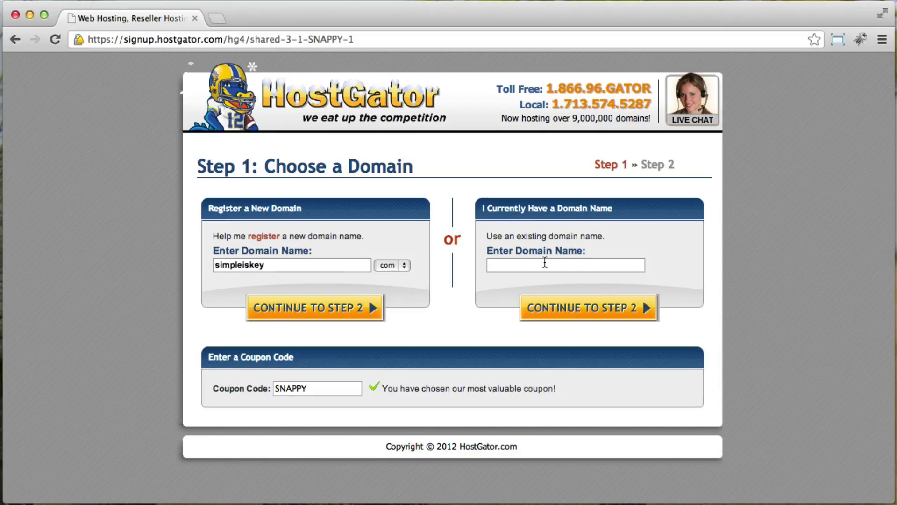
{"action": "left_click", "coordinate": [517, 269]}
{"action": "left_click", "coordinate": [303, 265]}
{"action": "left_click", "coordinate": [395, 267]}
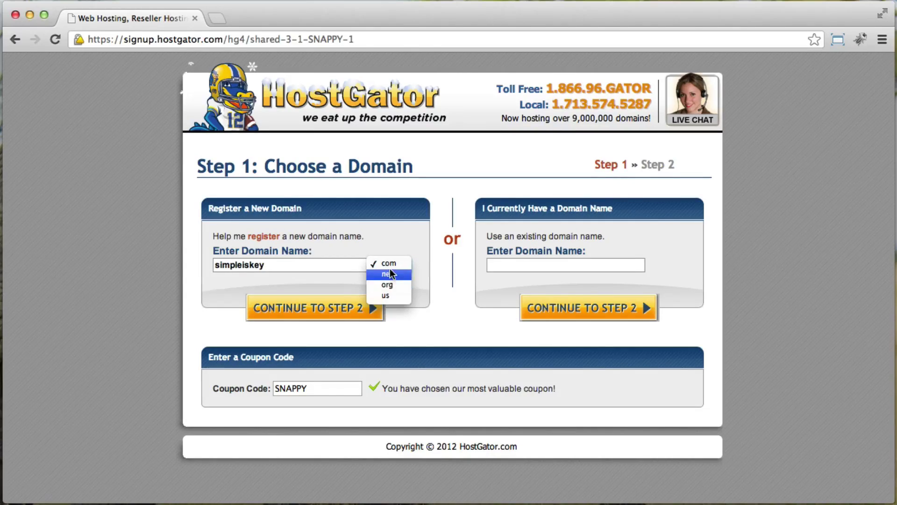
{"action": "left_click", "coordinate": [388, 264]}
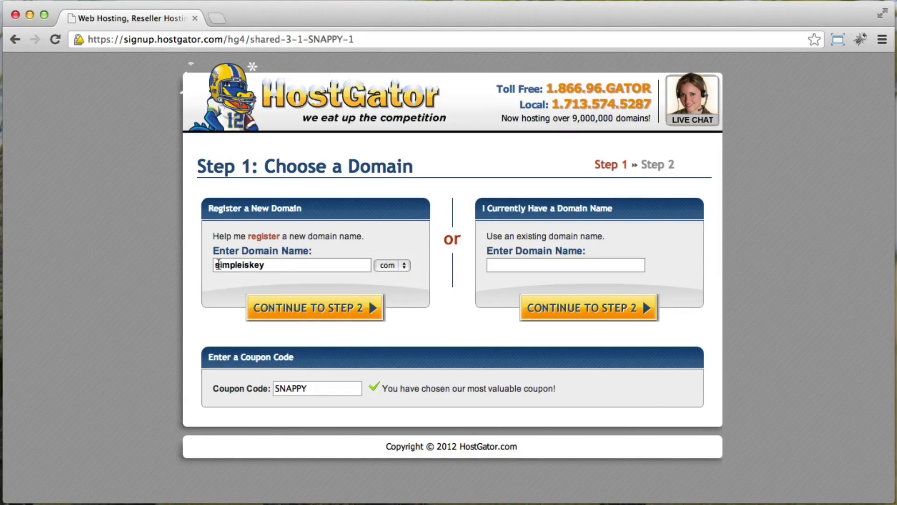
Replace simpleiskey with google and submit google.com to continue to Step 2.
{"action": "left_click", "coordinate": [310, 265]}
{"action": "left_click_drag", "start_coordinate": [282, 265], "coordinate": [185, 262]}
{"action": "type", "text": "google"}
{"action": "left_click", "coordinate": [309, 314]}
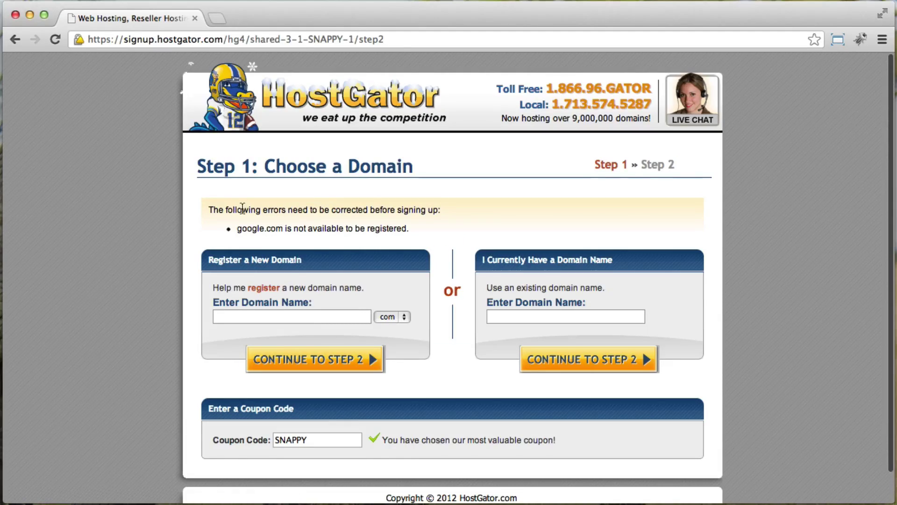
Highlight the error notice stating google.com is not available.
{"action": "left_click_drag", "start_coordinate": [225, 209], "coordinate": [428, 210]}
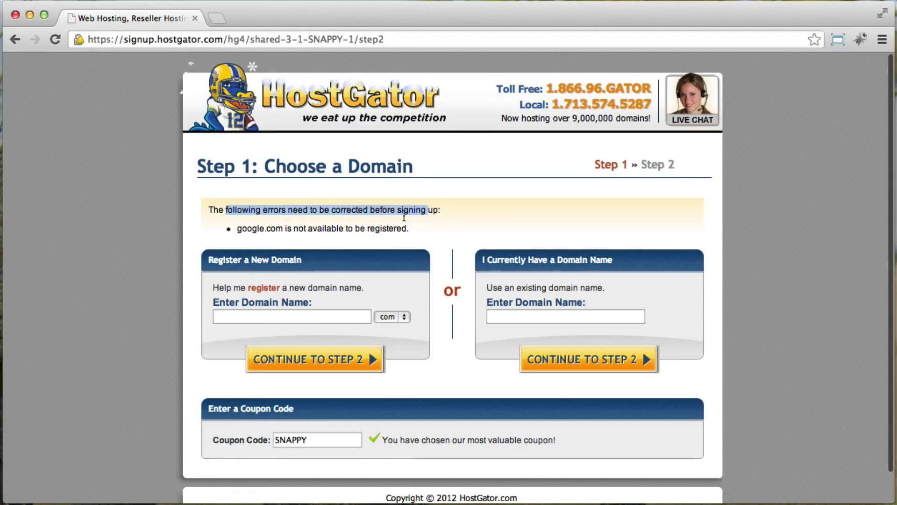
{"action": "left_click", "coordinate": [306, 228]}
{"action": "left_click_drag", "start_coordinate": [238, 229], "coordinate": [379, 229]}
{"action": "left_click", "coordinate": [303, 225]}
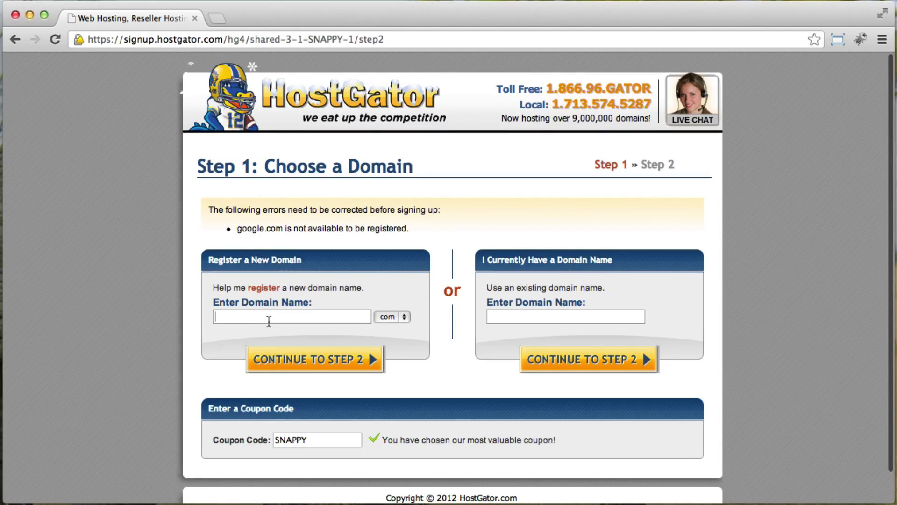
Re-enter simpleiskey as the new domain and select the SNAPPY coupon code.
{"action": "type", "text": "sim"}
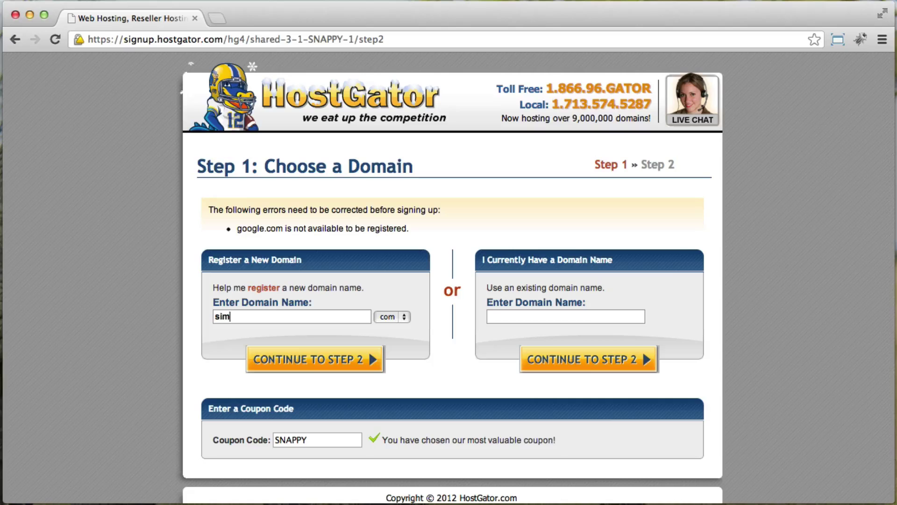
{"action": "type", "text": "pleiskey"}
{"action": "left_click_drag", "start_coordinate": [289, 317], "coordinate": [219, 317]}
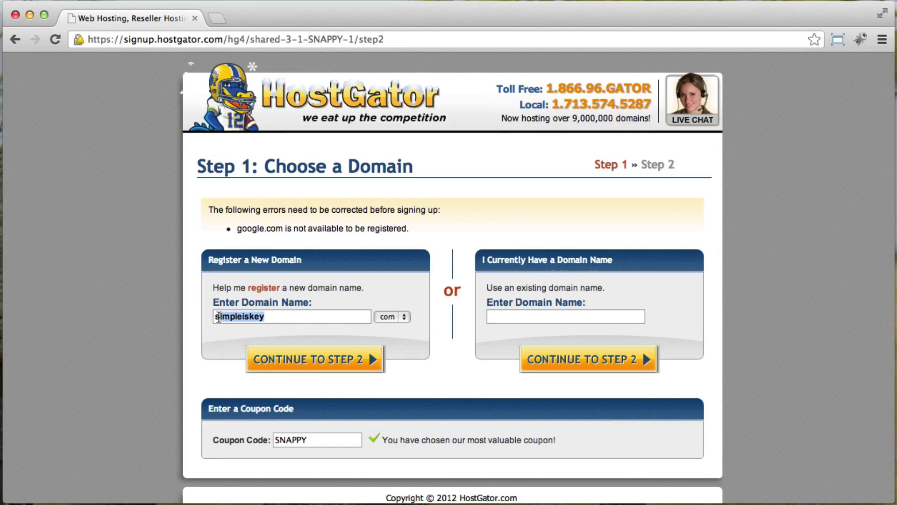
{"action": "left_click", "coordinate": [299, 316]}
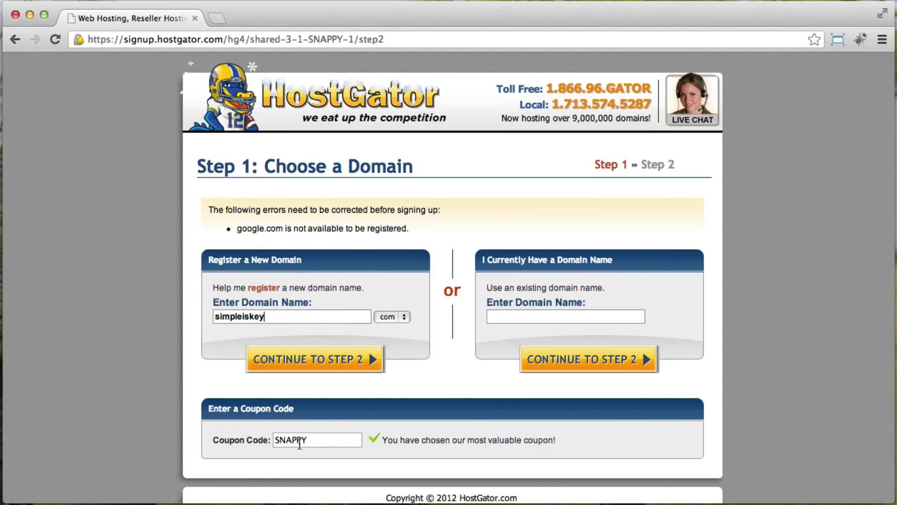
{"action": "left_click", "coordinate": [332, 443]}
{"action": "double_click", "coordinate": [332, 442]}
Select SNAPPY in the Coupon Code box and overwrite it with localbusiness25.
{"action": "left_click", "coordinate": [326, 440]}
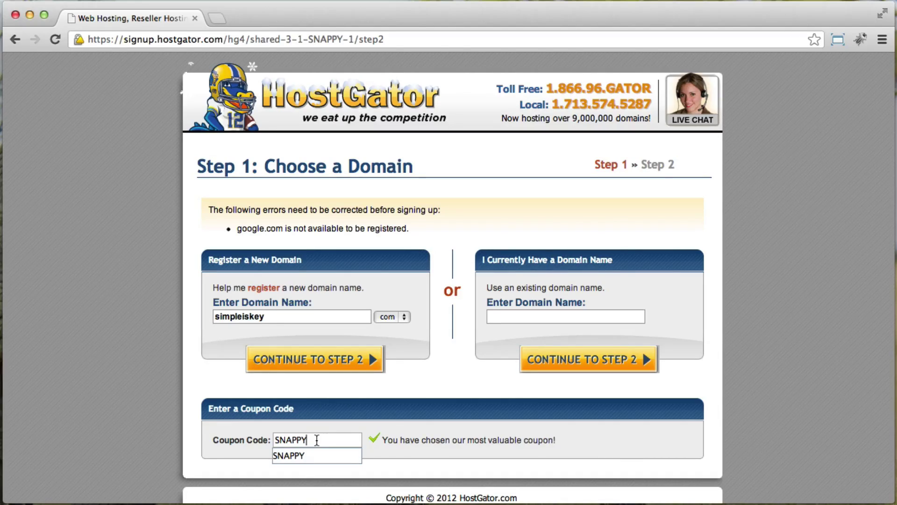
{"action": "left_click_drag", "start_coordinate": [316, 439], "coordinate": [267, 439]}
{"action": "type", "text": "loca"}
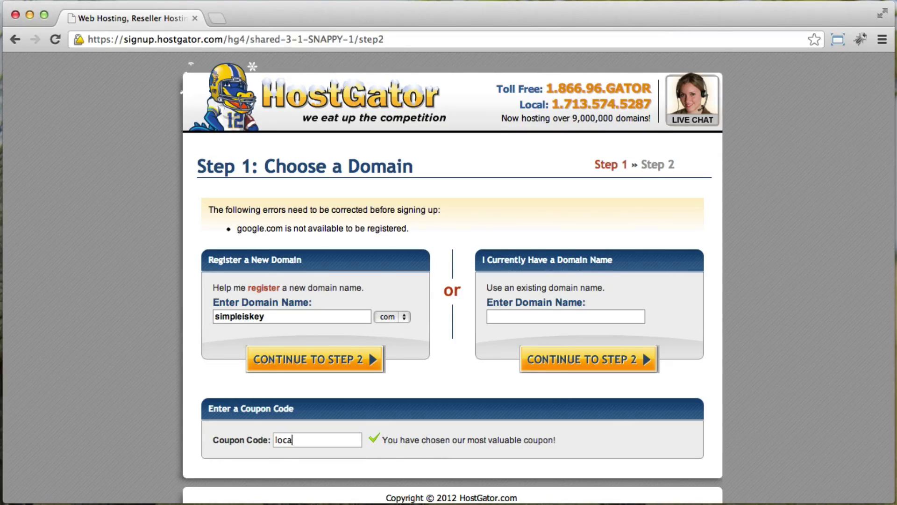
{"action": "type", "text": "lbusiness25"}
Continue to Billing Information, enter the account username in lowercase, and set a 4-digit security PIN.
{"action": "left_click", "coordinate": [316, 368]}
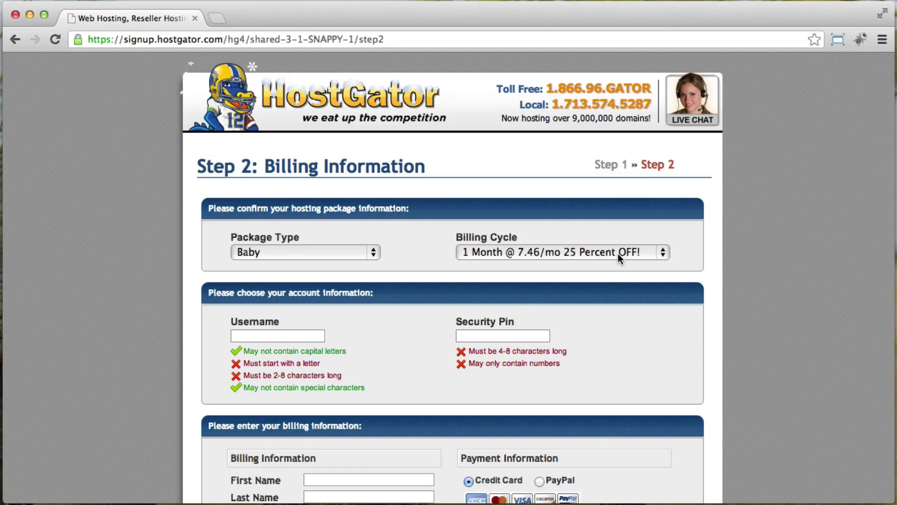
{"action": "left_click", "coordinate": [296, 338]}
{"action": "type", "text": "Tyler"}
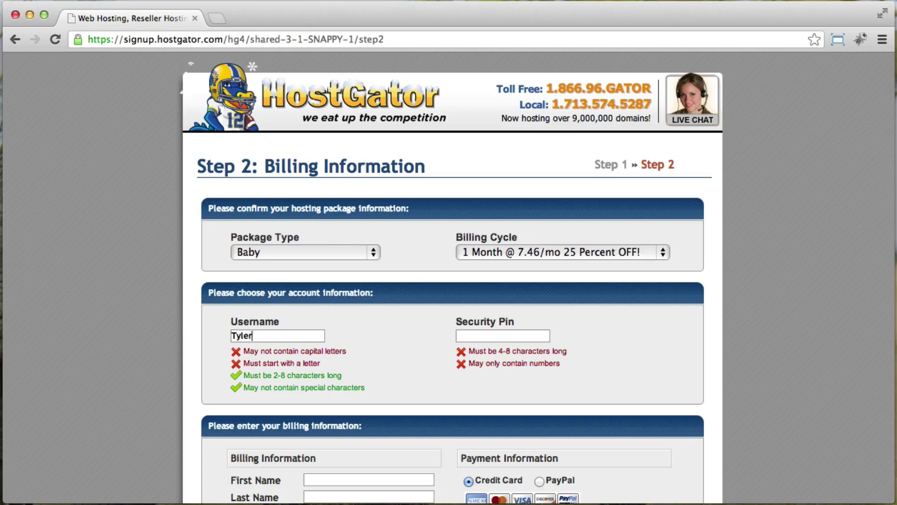
{"action": "type", "text": "27"}
{"action": "key", "text": "BackSpace"}
{"action": "key", "text": "BackSpace"}
{"action": "key", "text": "BackSpace"}
{"action": "key", "text": "BackSpace"}
{"action": "key", "text": "BackSpace"}
{"action": "key", "text": "BackSpace"}
{"action": "key", "text": "BackSpace"}
{"action": "type", "text": "tyler"}
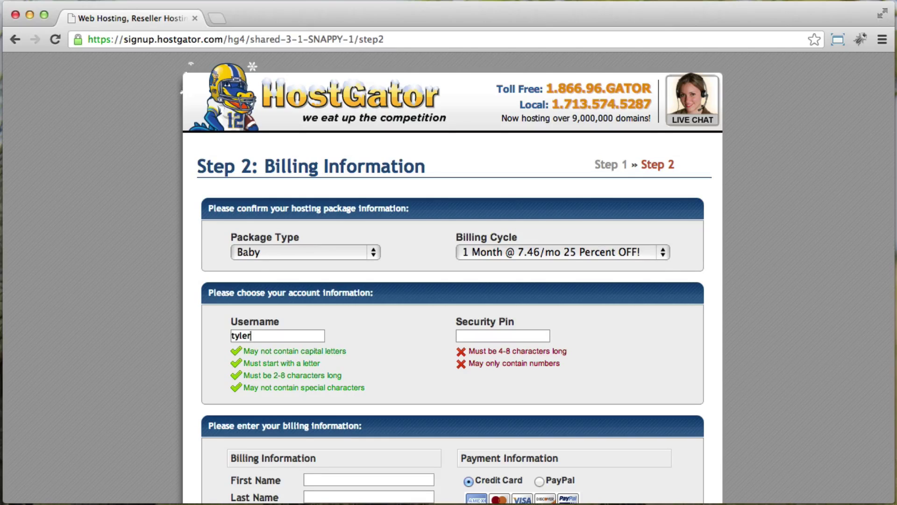
{"action": "type", "text": "27"}
{"action": "left_click", "coordinate": [493, 337]}
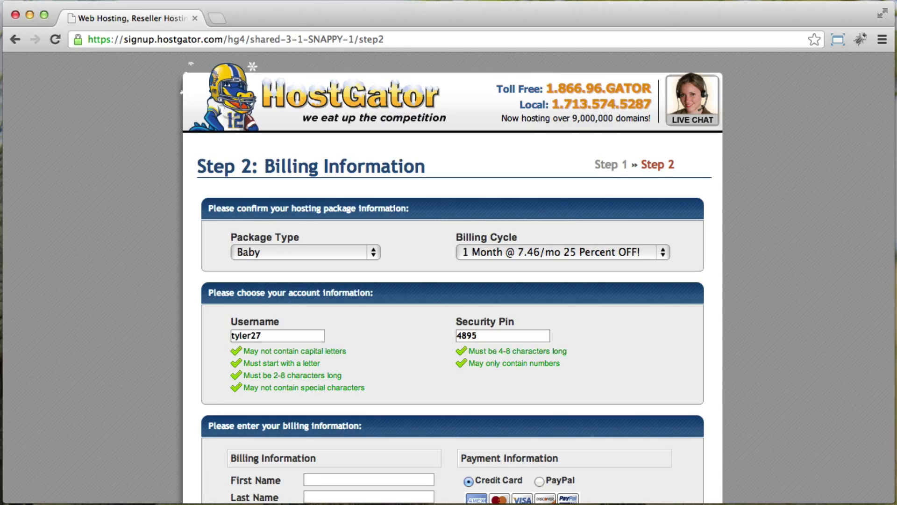
{"action": "scroll", "coordinate": [496, 346], "scroll_direction": "down", "scroll_amount": 1}
Leave Domain Privacy Protection, SiteLock and goMobi unticked and scroll to the order details.
{"action": "scroll", "coordinate": [495, 345], "scroll_direction": "down", "scroll_amount": 4}
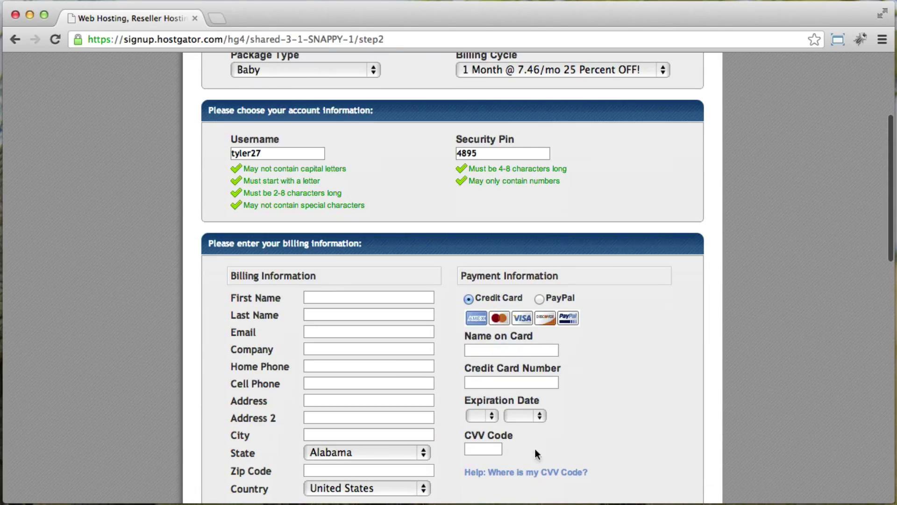
{"action": "scroll", "coordinate": [406, 401], "scroll_direction": "down", "scroll_amount": 2}
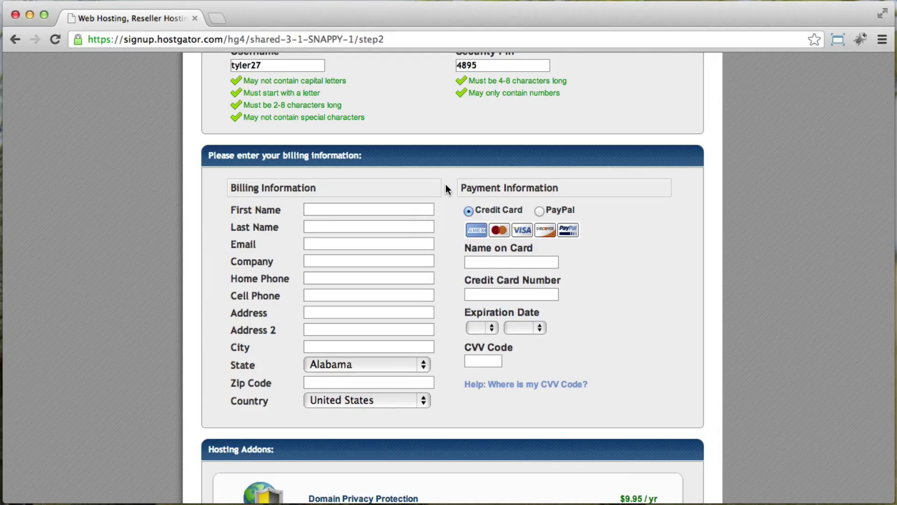
{"action": "scroll", "coordinate": [444, 183], "scroll_direction": "down", "scroll_amount": 3}
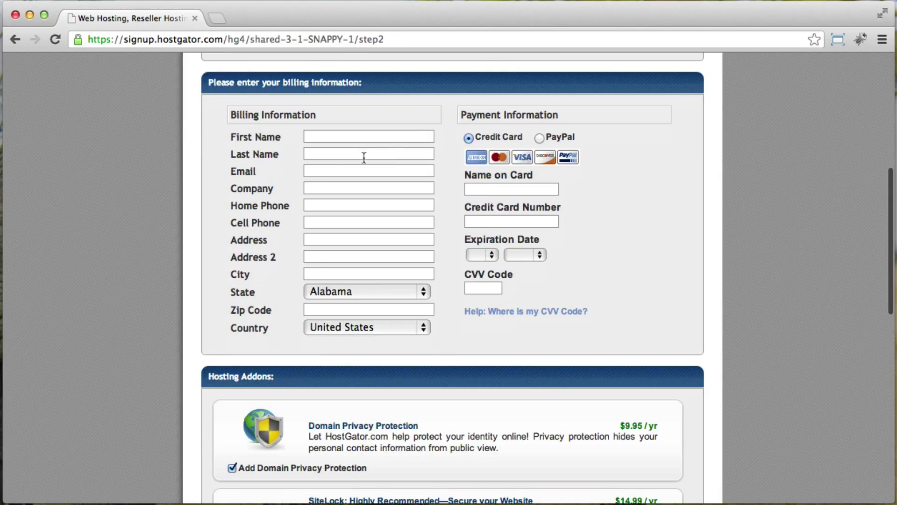
{"action": "scroll", "coordinate": [458, 254], "scroll_direction": "down", "scroll_amount": 8}
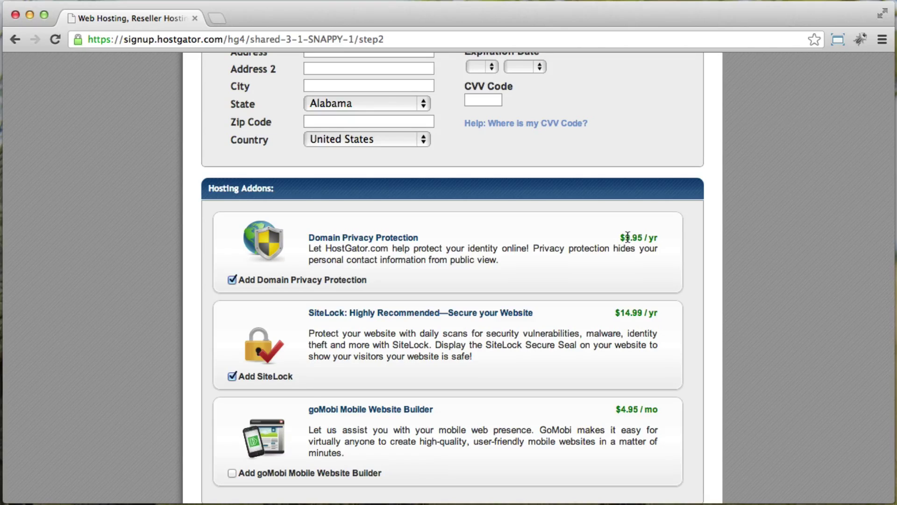
{"action": "left_click", "coordinate": [233, 280]}
{"action": "scroll", "coordinate": [419, 303], "scroll_direction": "down", "scroll_amount": 3}
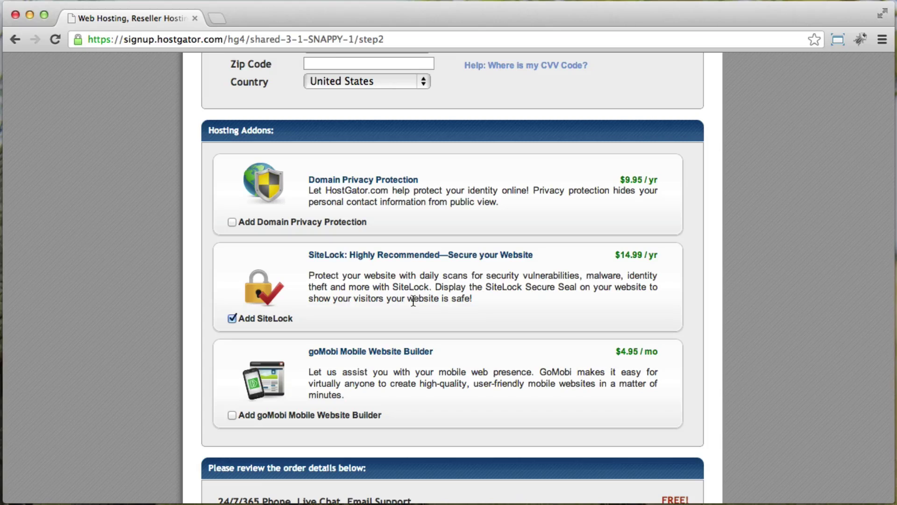
{"action": "left_click", "coordinate": [239, 316]}
{"action": "scroll", "coordinate": [377, 283], "scroll_direction": "down", "scroll_amount": 2}
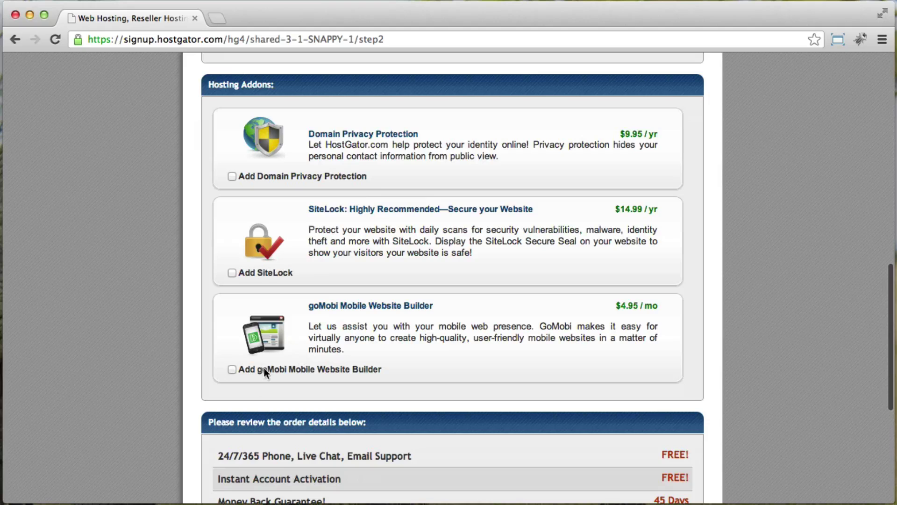
{"action": "scroll", "coordinate": [415, 334], "scroll_direction": "down", "scroll_amount": 8}
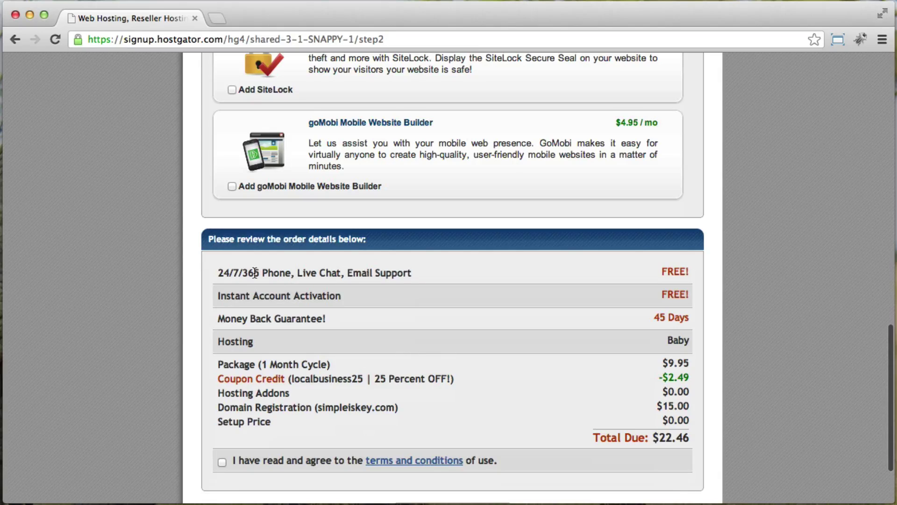
Review the order's support line, 45-day money-back guarantee and Baby hosting plan row.
{"action": "left_click_drag", "start_coordinate": [217, 272], "coordinate": [392, 274]}
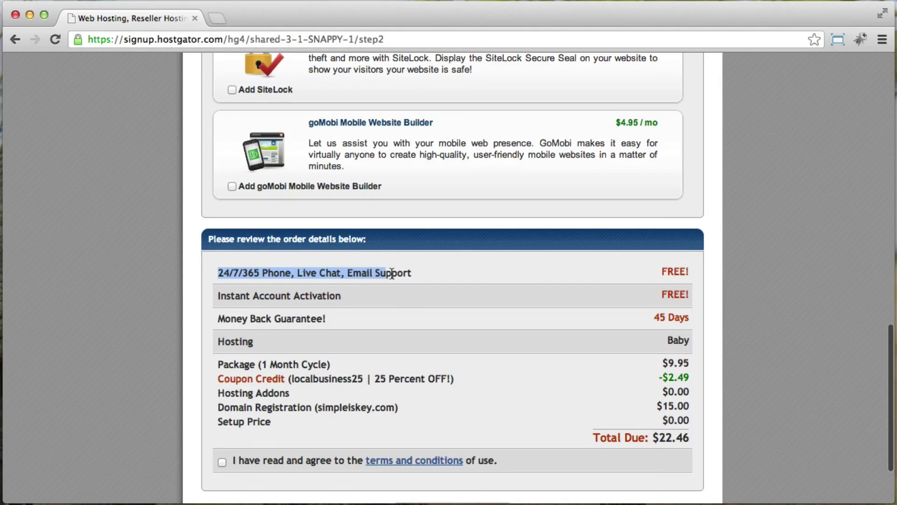
{"action": "left_click", "coordinate": [237, 275]}
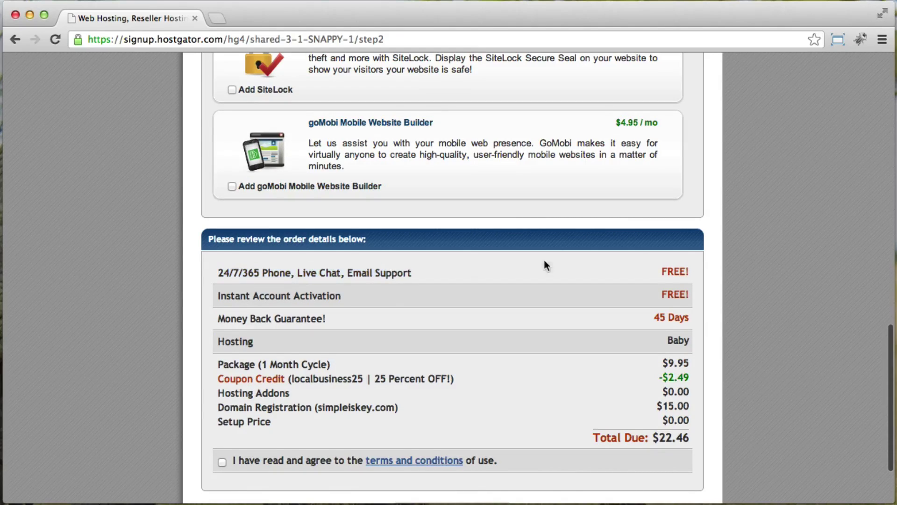
{"action": "scroll", "coordinate": [332, 300], "scroll_direction": "down", "scroll_amount": 1}
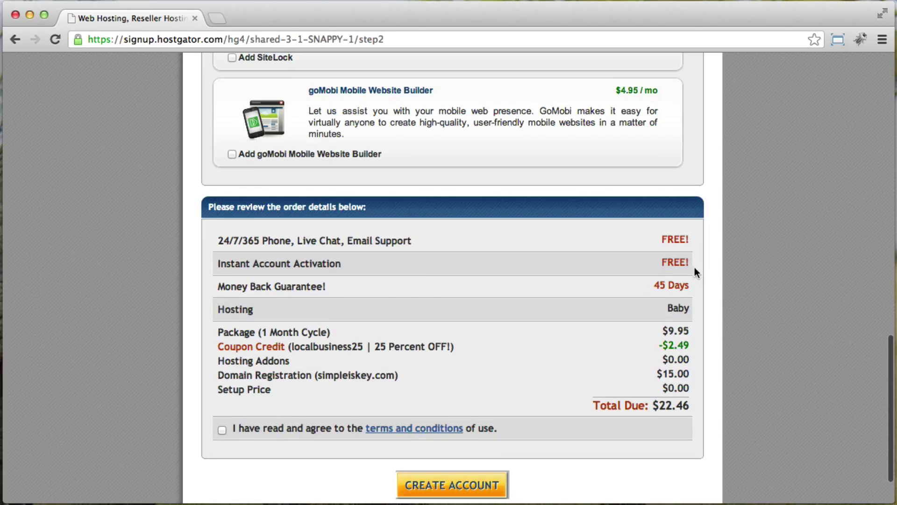
{"action": "left_click_drag", "start_coordinate": [275, 286], "coordinate": [403, 292]}
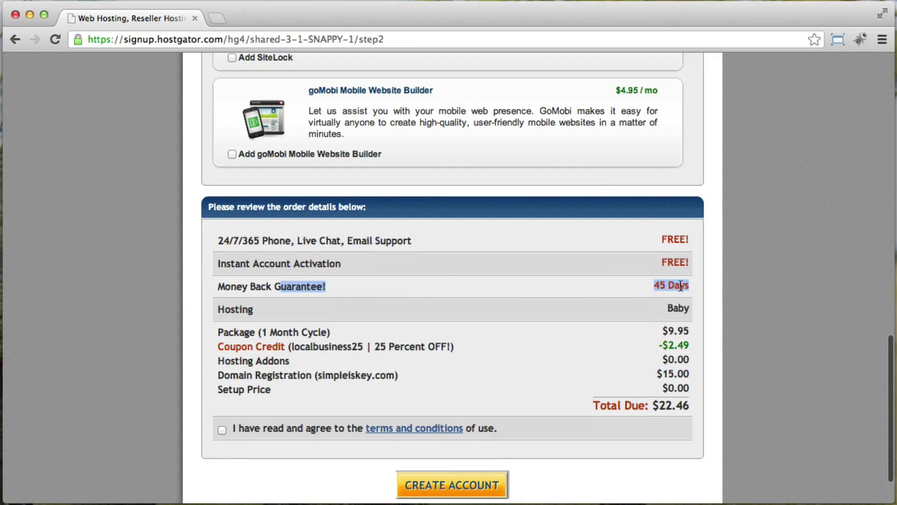
{"action": "left_click", "coordinate": [660, 290]}
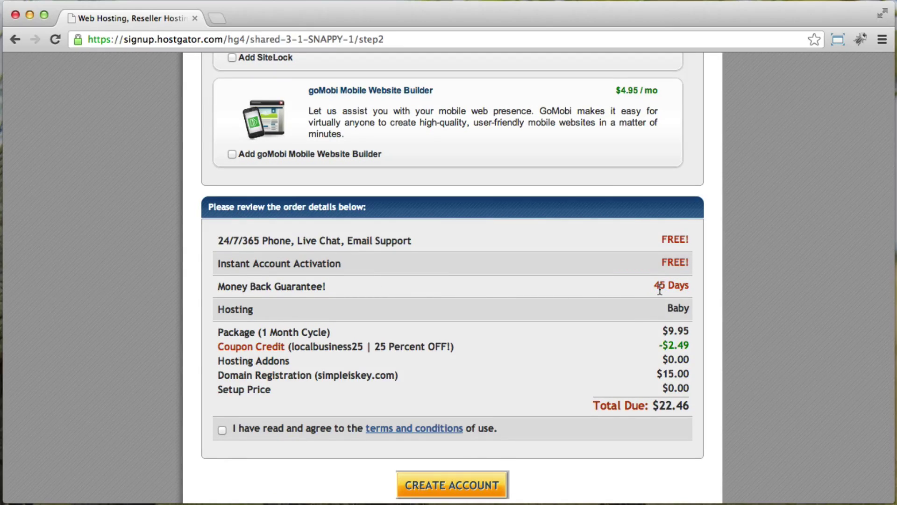
{"action": "left_click_drag", "start_coordinate": [231, 312], "coordinate": [685, 314]}
{"action": "left_click", "coordinate": [686, 314]}
Check the 25 Percent OFF discount, 1 Month cycle and $15.00 domain price, then accept the terms.
{"action": "scroll", "coordinate": [685, 314], "scroll_direction": "down", "scroll_amount": 2}
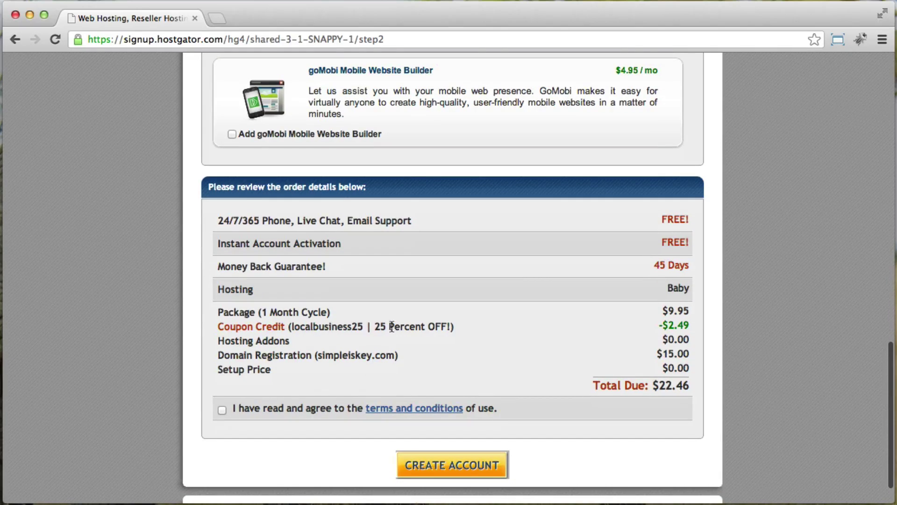
{"action": "left_click_drag", "start_coordinate": [374, 326], "coordinate": [447, 326]}
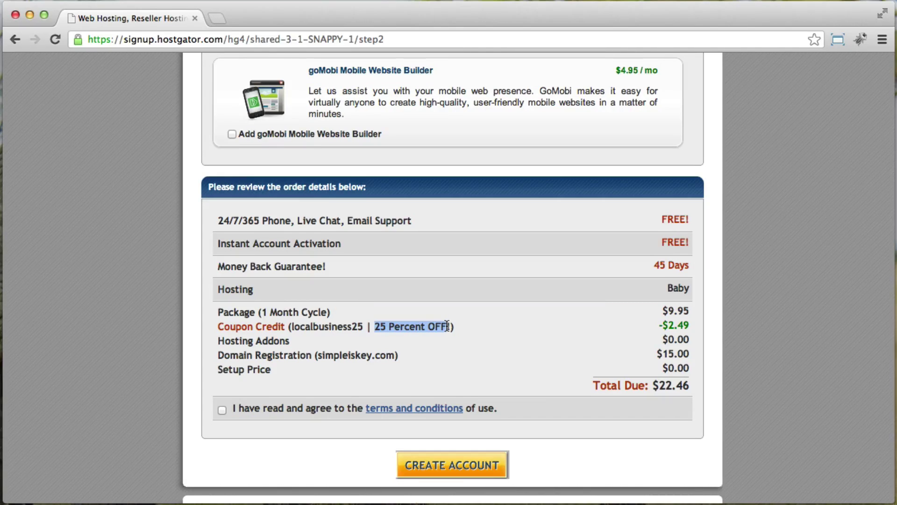
{"action": "left_click", "coordinate": [447, 326]}
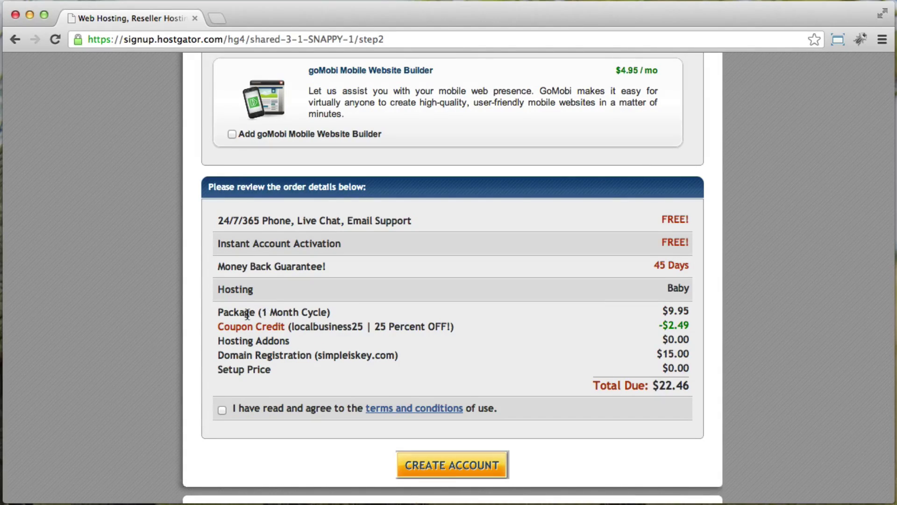
{"action": "left_click_drag", "start_coordinate": [250, 312], "coordinate": [425, 315]}
{"action": "left_click", "coordinate": [671, 309]}
{"action": "double_click", "coordinate": [660, 354]}
{"action": "left_click", "coordinate": [680, 354]}
{"action": "left_click", "coordinate": [222, 410]}
{"action": "scroll", "coordinate": [243, 419], "scroll_direction": "down", "scroll_amount": 1}
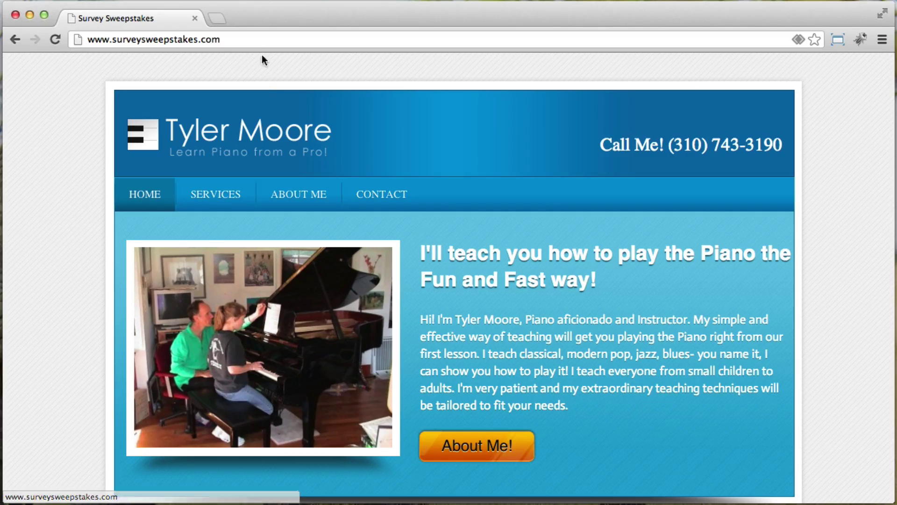
{"action": "left_click", "coordinate": [256, 38]}
{"action": "type", "text": "www.gmail.com"}
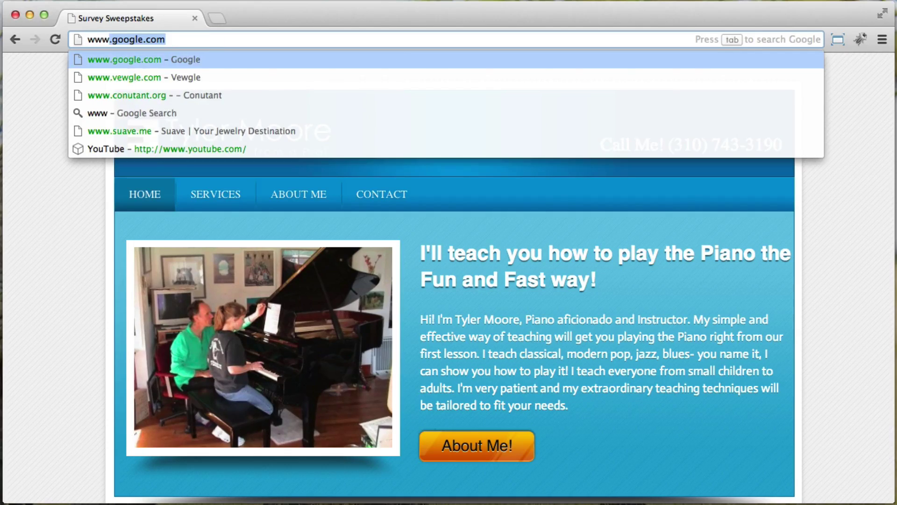
{"action": "key", "text": "Return"}
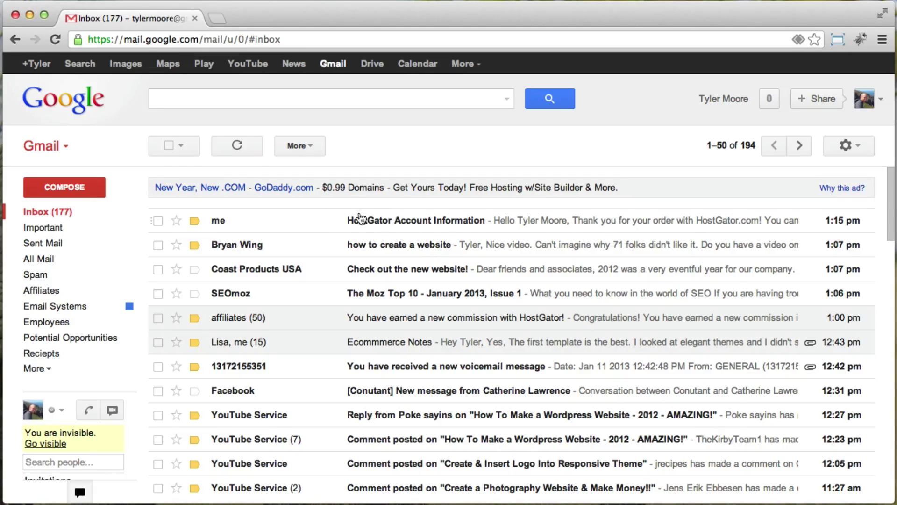
Open the HostGator Account Information email and review its Domain line.
{"action": "left_click", "coordinate": [385, 226]}
{"action": "scroll", "coordinate": [384, 226], "scroll_direction": "down", "scroll_amount": 3}
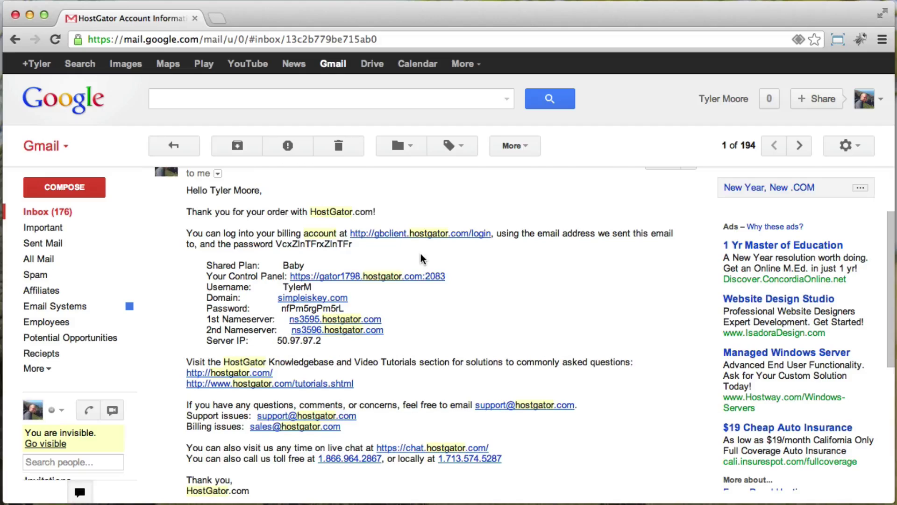
{"action": "scroll", "coordinate": [420, 255], "scroll_direction": "up", "scroll_amount": 2}
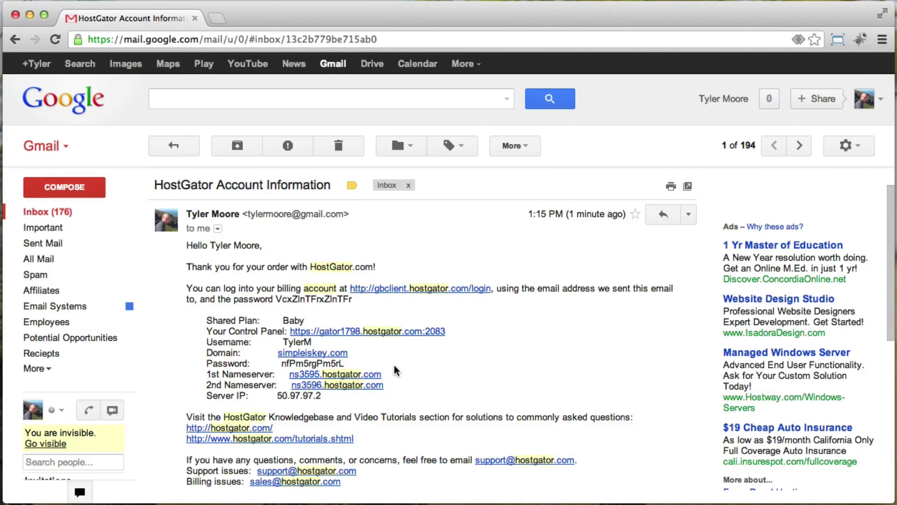
{"action": "left_click_drag", "start_coordinate": [217, 352], "coordinate": [373, 351]}
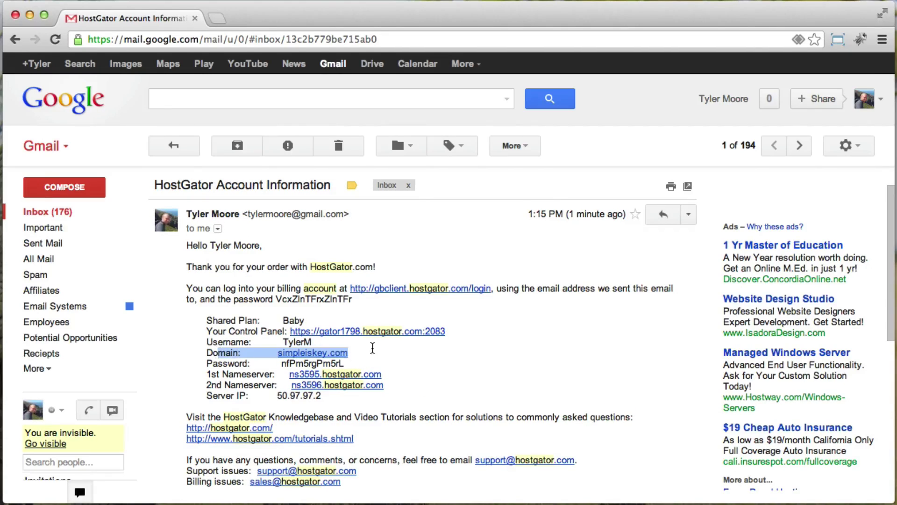
{"action": "left_click", "coordinate": [380, 364]}
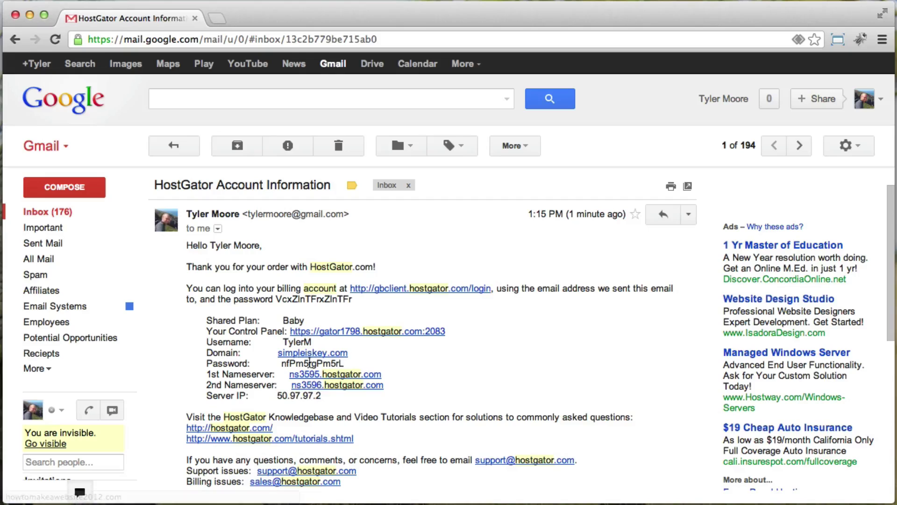
{"action": "scroll", "coordinate": [384, 352], "scroll_direction": "down", "scroll_amount": 3}
{"action": "scroll", "coordinate": [384, 351], "scroll_direction": "up", "scroll_amount": 3}
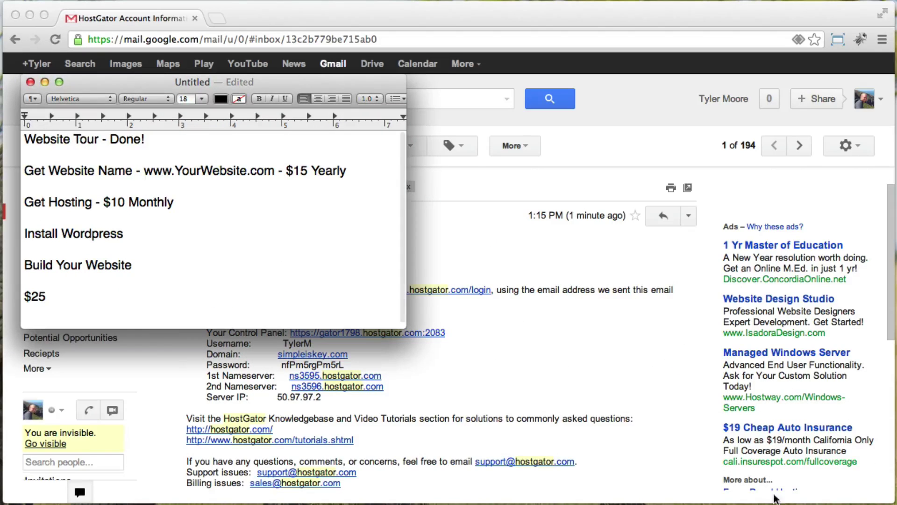
Add '- Done!' after the $15 Yearly line and 'Done!' after the Get Hosting line.
{"action": "triple_click", "coordinate": [26, 139]}
{"action": "left_click", "coordinate": [369, 176]}
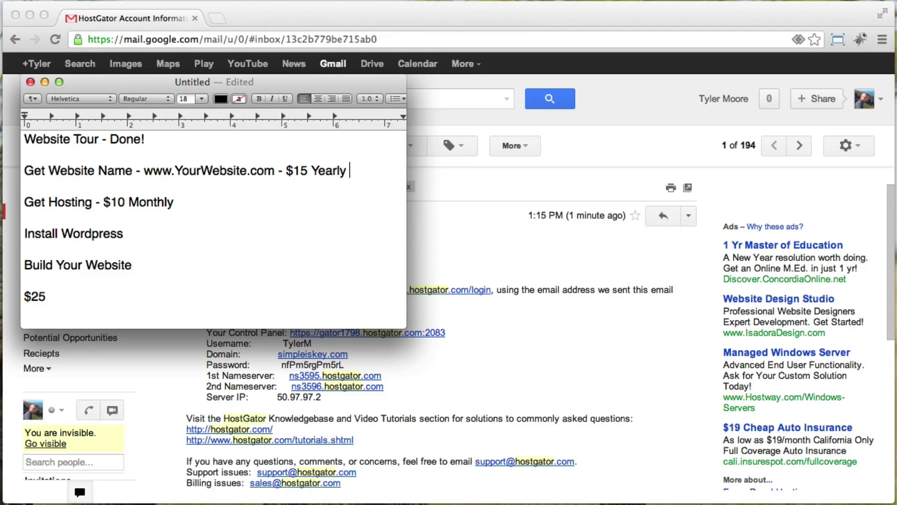
{"action": "type", "text": "- Done!"}
{"action": "left_click", "coordinate": [194, 203]}
{"action": "type", "text": "Done!"}
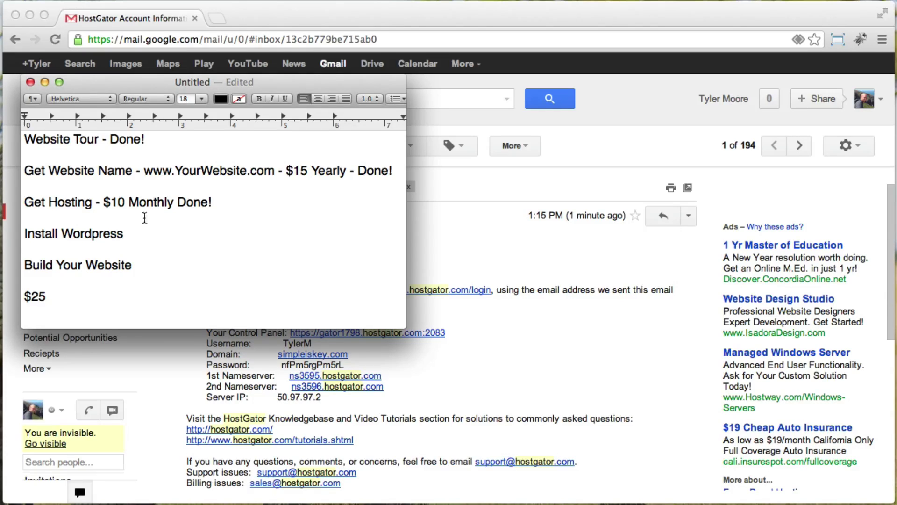
Highlight the Install Wordpress step, then minimize the TextEdit notes window.
{"action": "left_click_drag", "start_coordinate": [144, 232], "coordinate": [6, 229]}
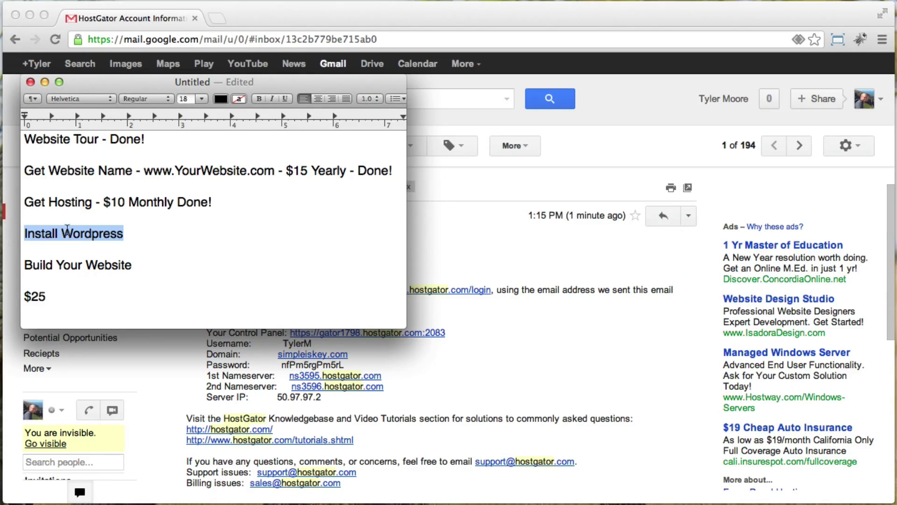
{"action": "left_click", "coordinate": [153, 233]}
{"action": "left_click_drag", "start_coordinate": [154, 234], "coordinate": [32, 233]}
{"action": "left_click", "coordinate": [169, 244]}
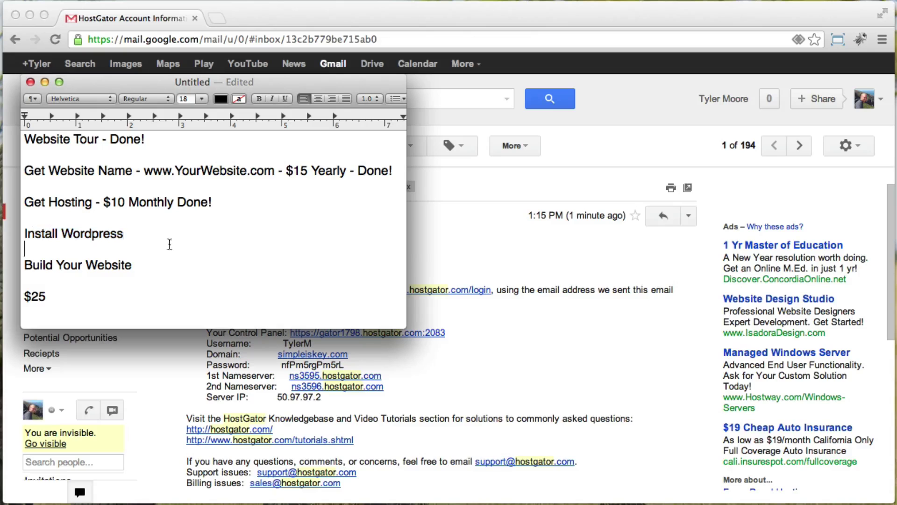
{"action": "triple_click", "coordinate": [45, 233]}
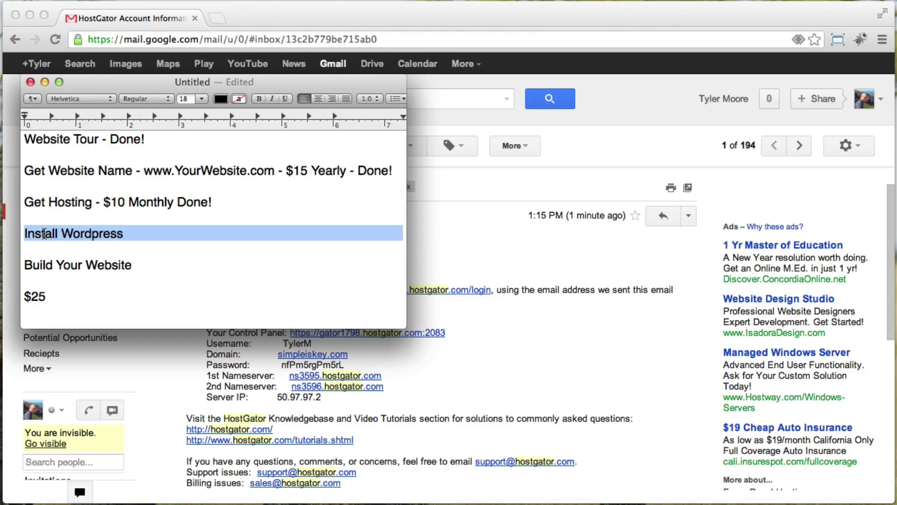
{"action": "left_click", "coordinate": [45, 82]}
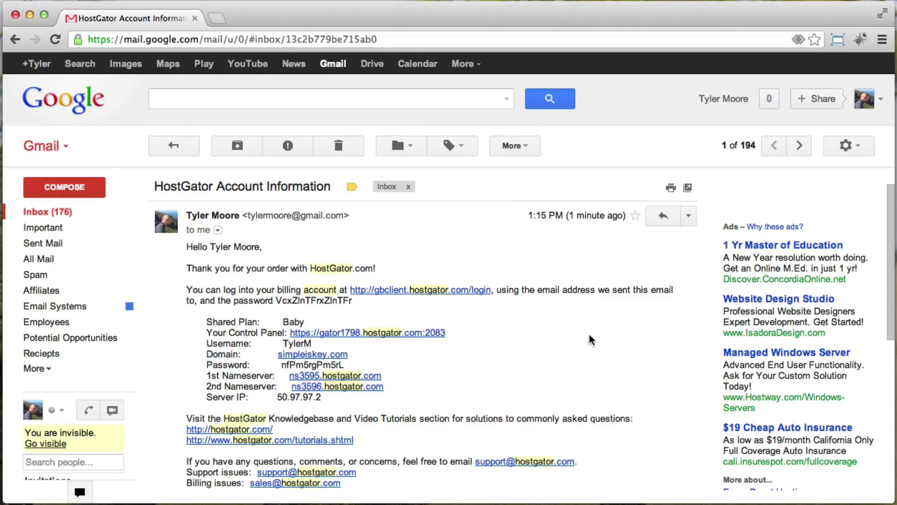
{"action": "left_click_drag", "start_coordinate": [206, 334], "coordinate": [287, 336]}
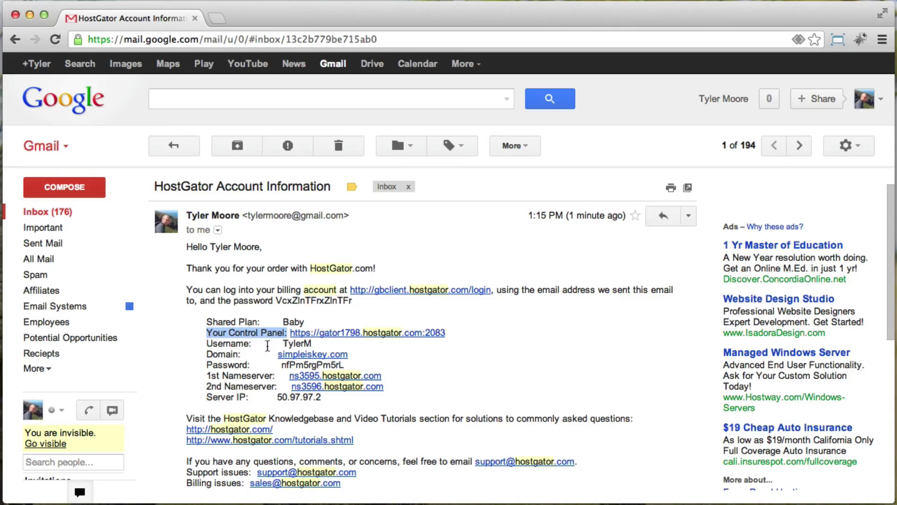
{"action": "left_click_drag", "start_coordinate": [207, 344], "coordinate": [215, 366]}
{"action": "left_click", "coordinate": [421, 361]}
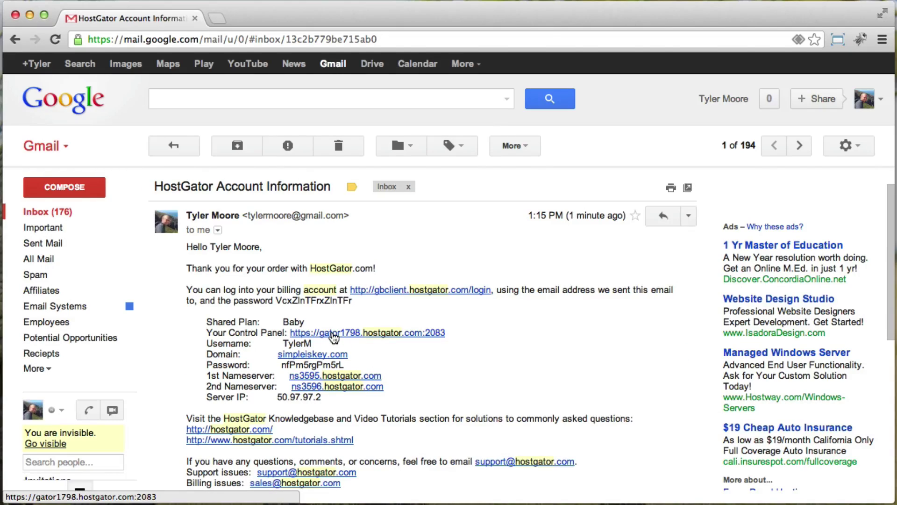
Open the cPanel login in a new tab and paste the account username copied from the email.
{"action": "left_click", "coordinate": [320, 335]}
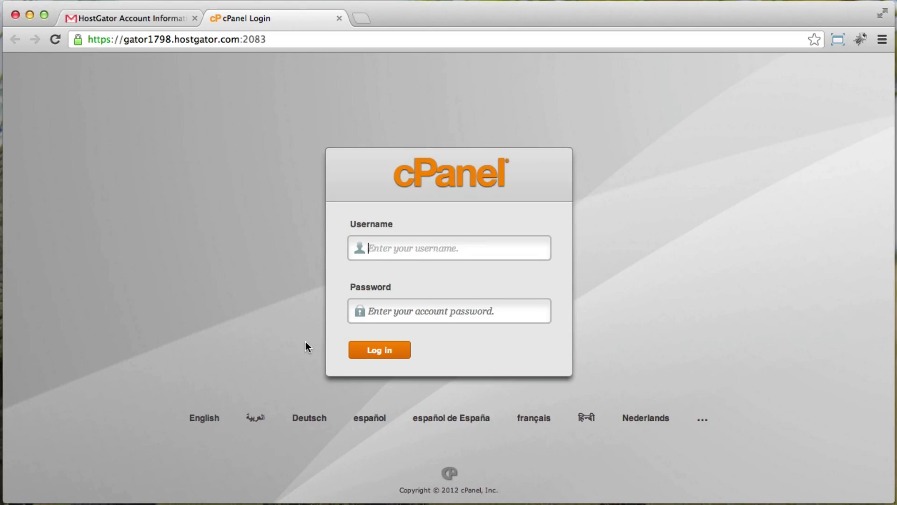
{"action": "left_click", "coordinate": [150, 18]}
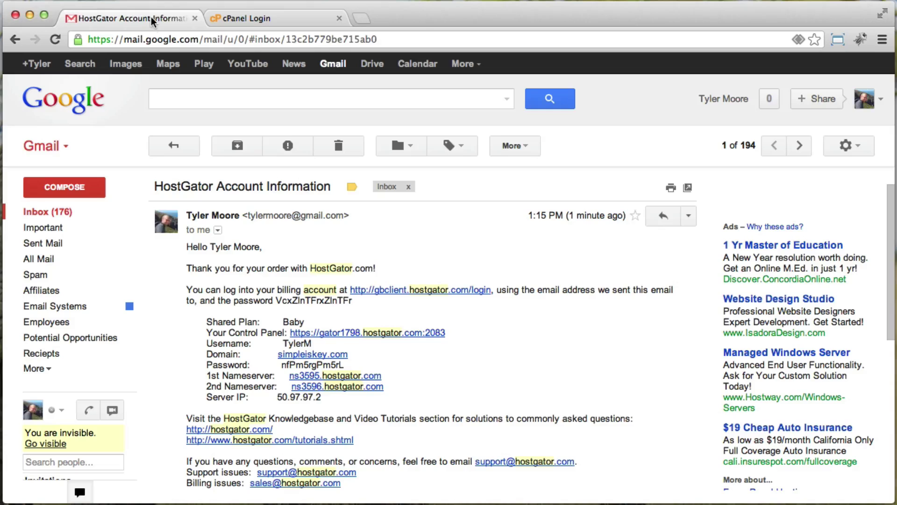
{"action": "double_click", "coordinate": [298, 345]}
{"action": "right_click", "coordinate": [298, 345]}
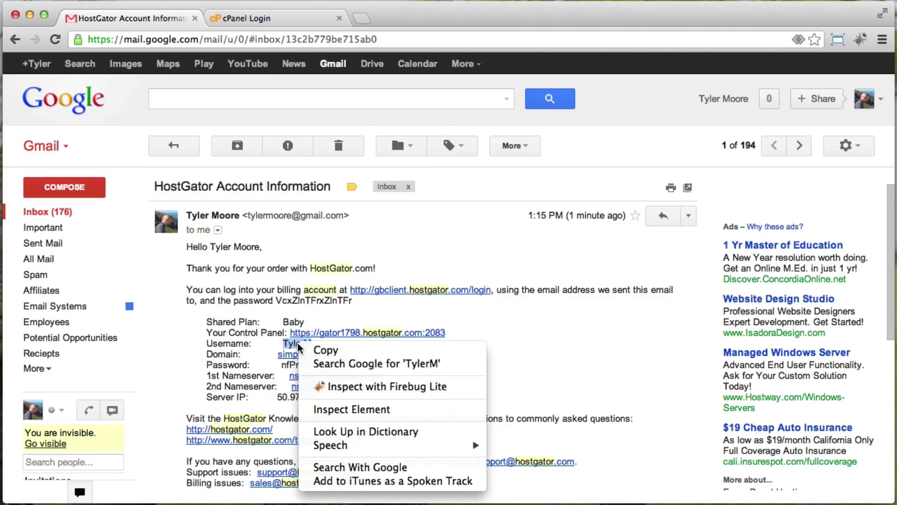
{"action": "left_click", "coordinate": [322, 350]}
{"action": "left_click", "coordinate": [338, 343]}
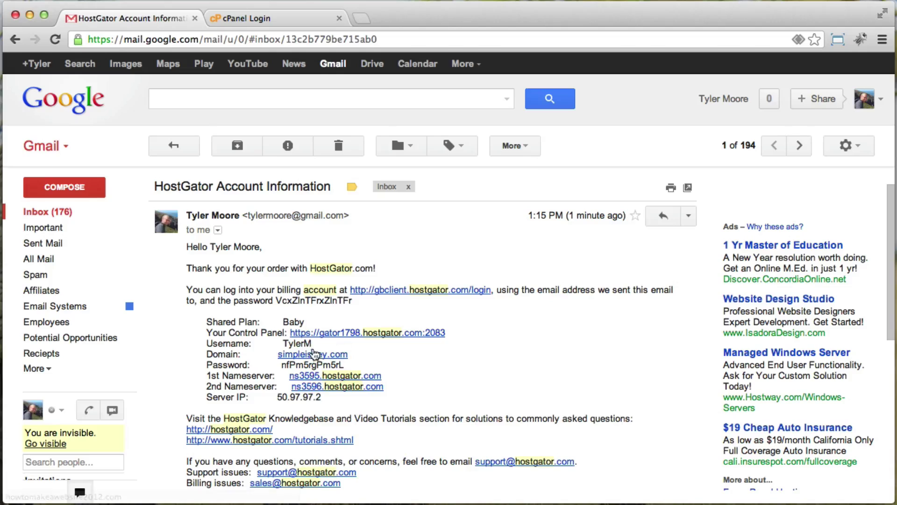
{"action": "left_click", "coordinate": [284, 19]}
{"action": "left_click", "coordinate": [394, 246]}
{"action": "right_click", "coordinate": [408, 251]}
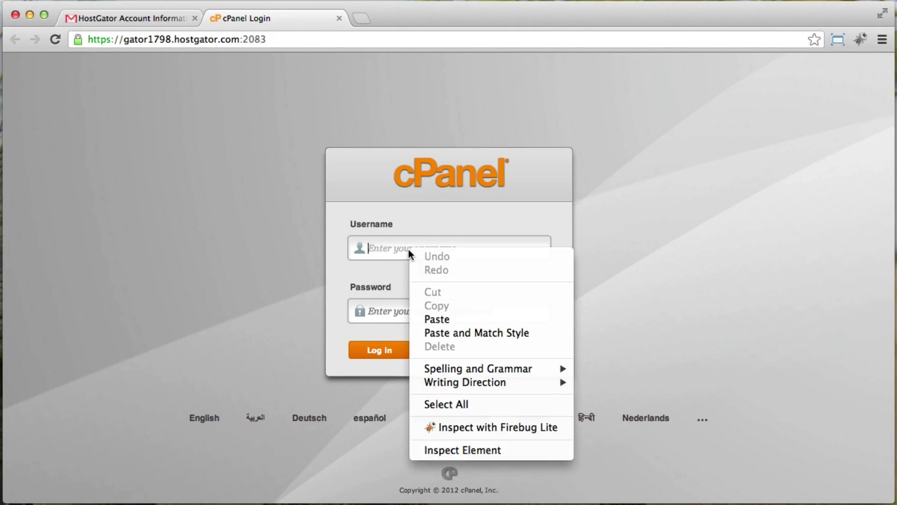
{"action": "left_click", "coordinate": [435, 319]}
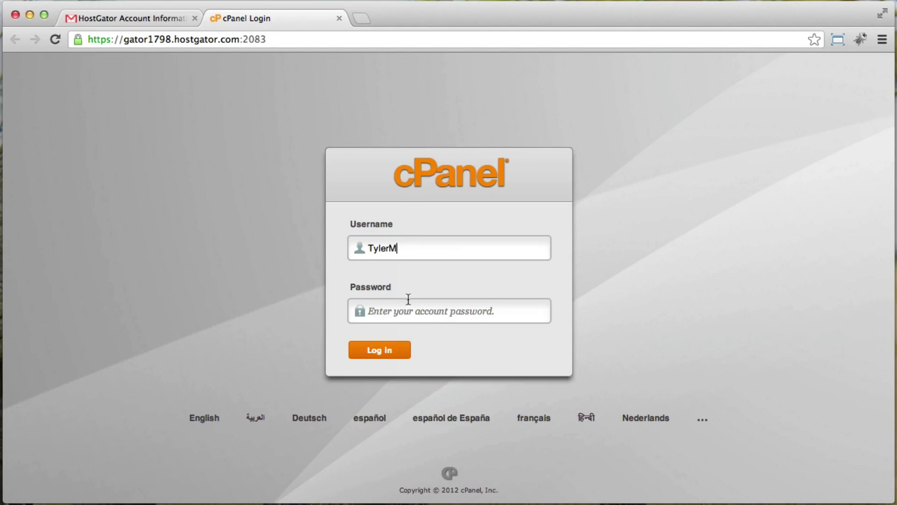
Copy the hosting password from the email and paste it into the cPanel Password field.
{"action": "left_click", "coordinate": [129, 19]}
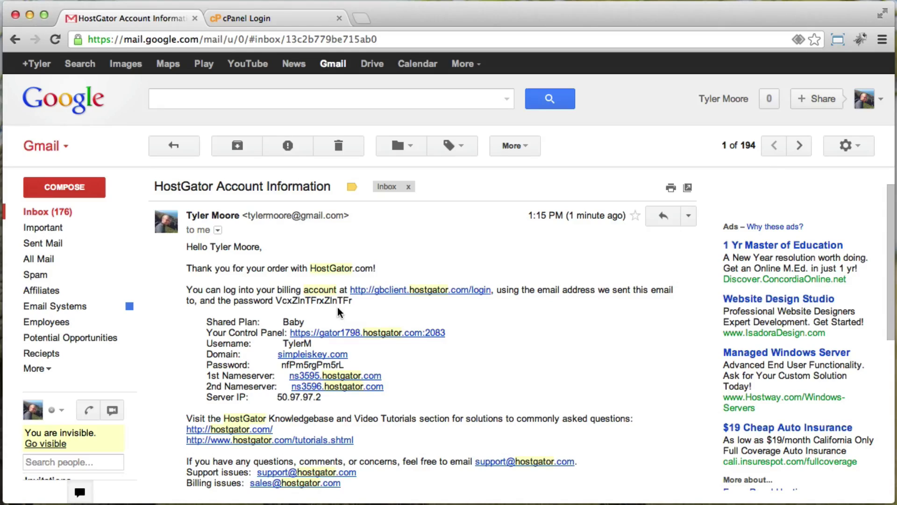
{"action": "double_click", "coordinate": [299, 366]}
{"action": "right_click", "coordinate": [299, 366]}
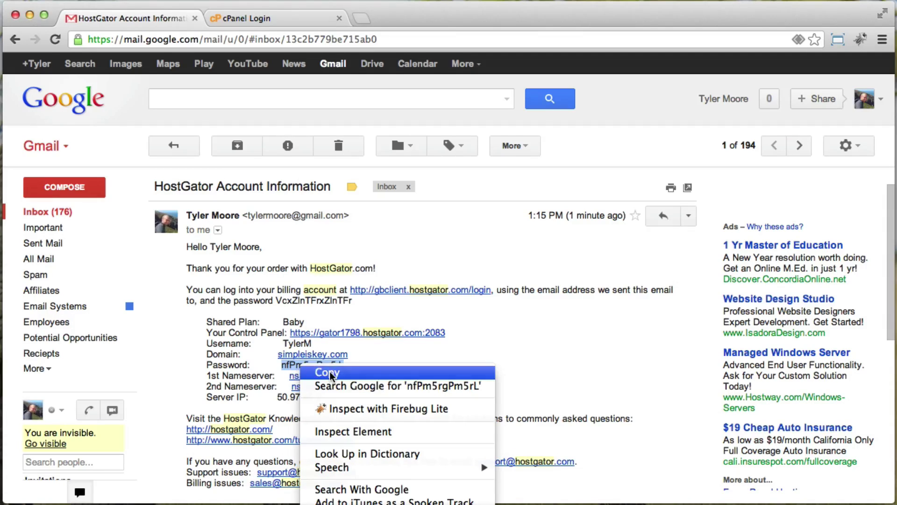
{"action": "left_click", "coordinate": [329, 374]}
{"action": "left_click", "coordinate": [384, 369]}
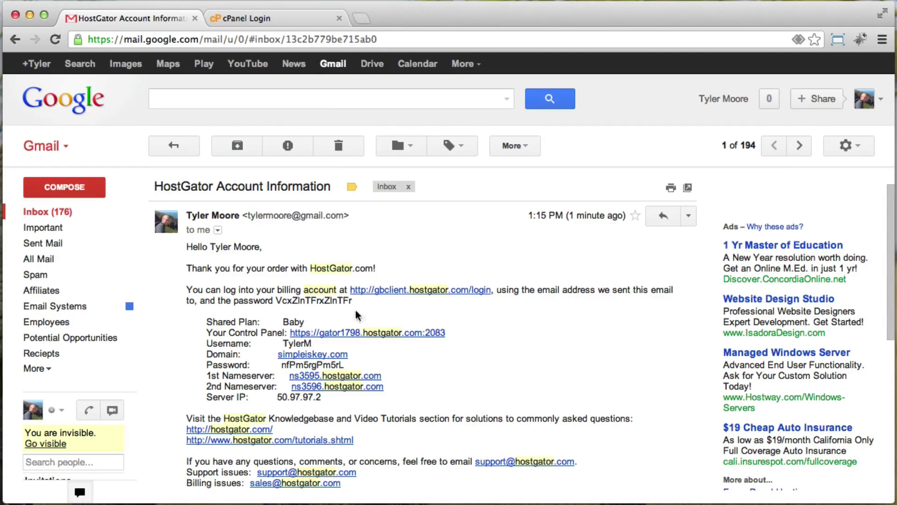
{"action": "left_click", "coordinate": [261, 14]}
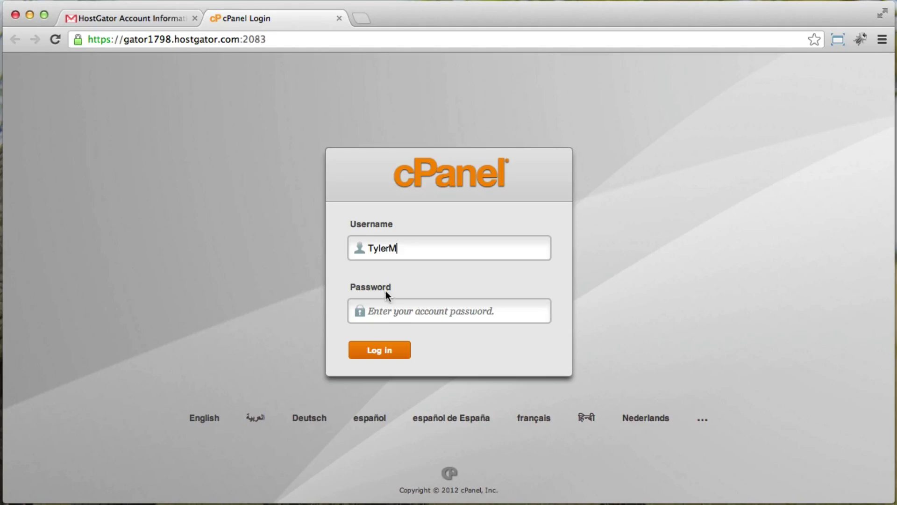
{"action": "right_click", "coordinate": [401, 315]}
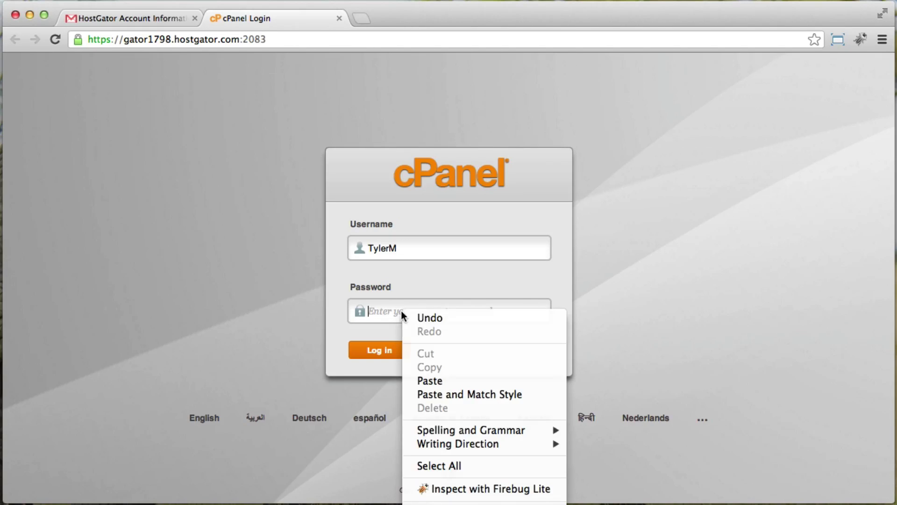
{"action": "left_click", "coordinate": [442, 383]}
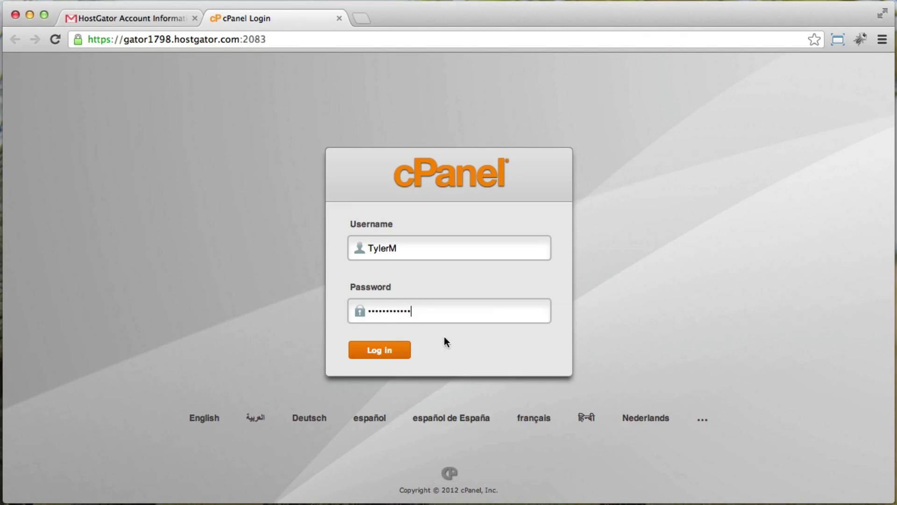
Select the end of the port-2083 login address, then dismiss its menu and clear the selection.
{"action": "left_click_drag", "start_coordinate": [251, 41], "coordinate": [265, 40]}
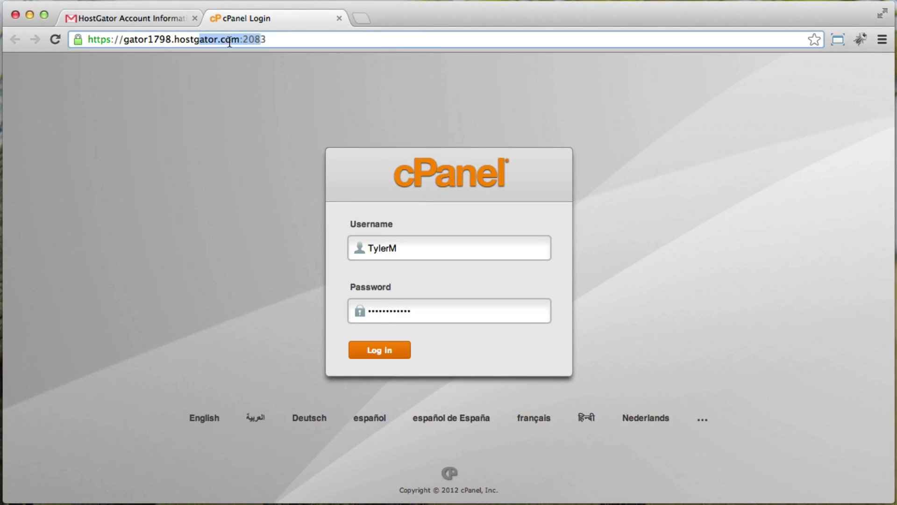
{"action": "right_click", "coordinate": [232, 40]}
{"action": "left_click", "coordinate": [174, 90]}
{"action": "left_click", "coordinate": [304, 40]}
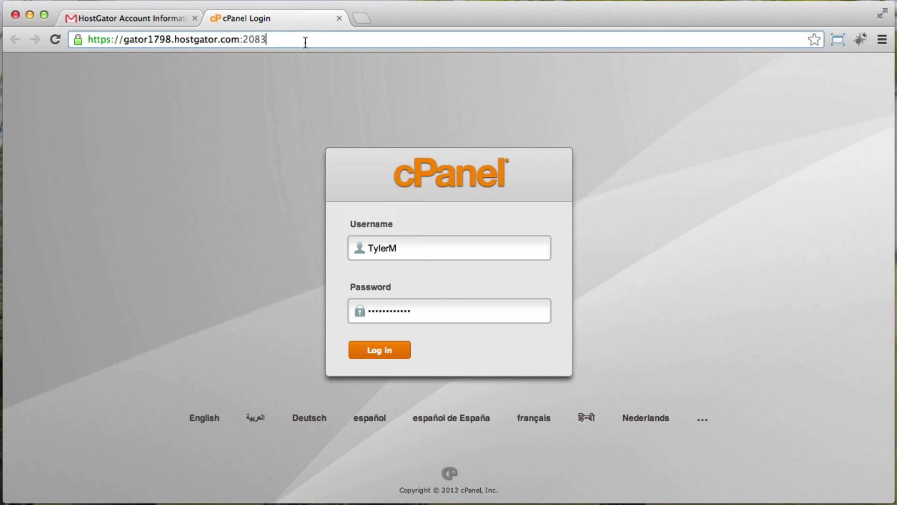
Log in to cPanel, close the SiteLock popup, and scroll down to Software/Services.
{"action": "left_click", "coordinate": [380, 350]}
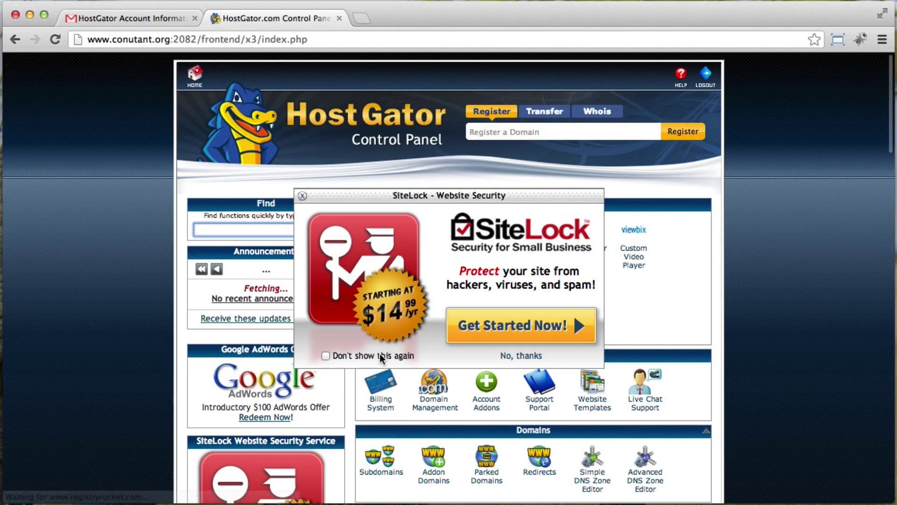
{"action": "left_click", "coordinate": [302, 196]}
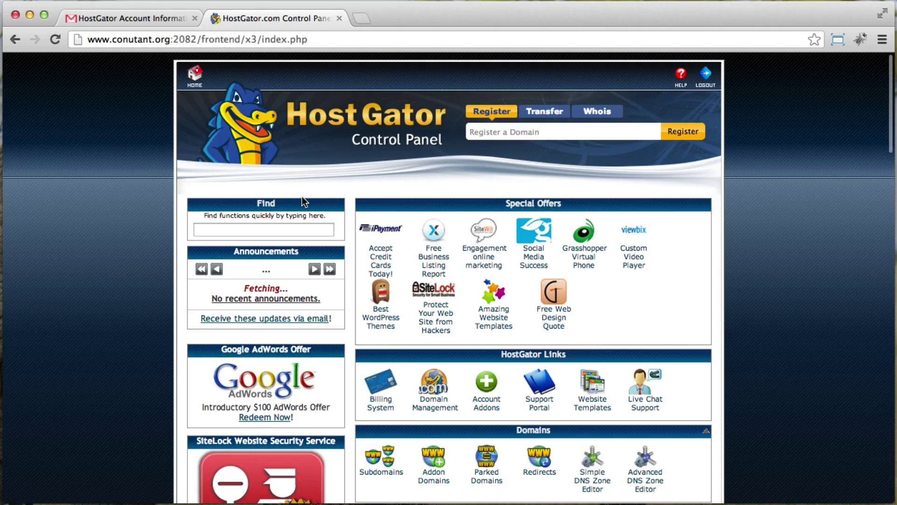
{"action": "scroll", "coordinate": [464, 240], "scroll_direction": "down", "scroll_amount": 5}
{"action": "scroll", "coordinate": [464, 240], "scroll_direction": "down", "scroll_amount": 20}
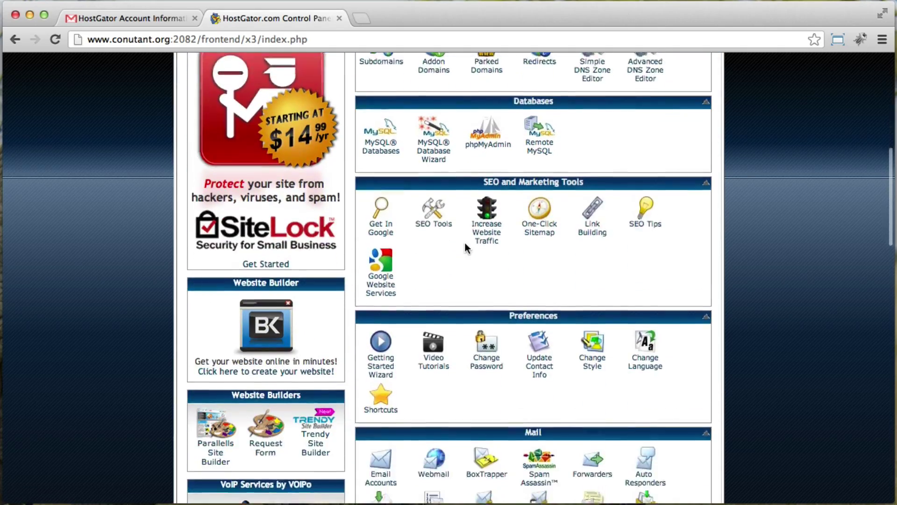
{"action": "scroll", "coordinate": [464, 242], "scroll_direction": "down", "scroll_amount": 2}
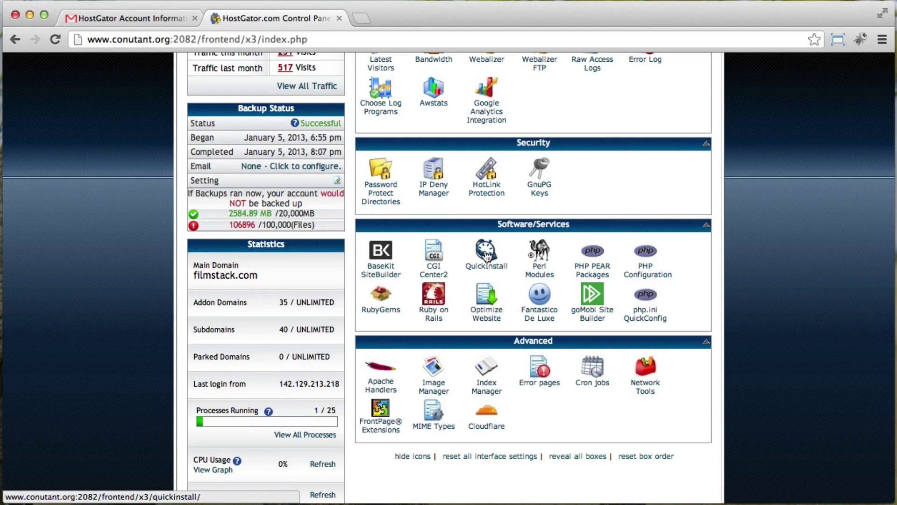
{"action": "left_click", "coordinate": [486, 255]}
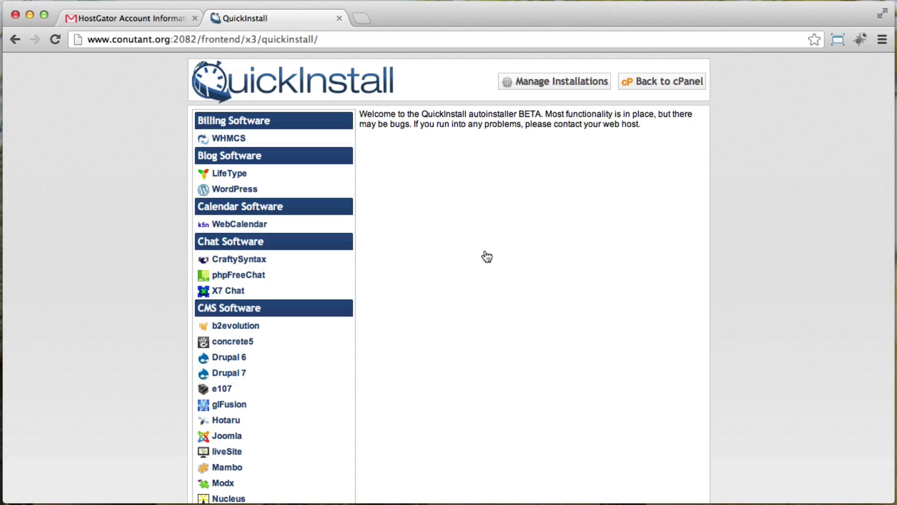
Choose WordPress, continue, and pick simpleiskey.com as the domain with a blank install path.
{"action": "left_click", "coordinate": [240, 193]}
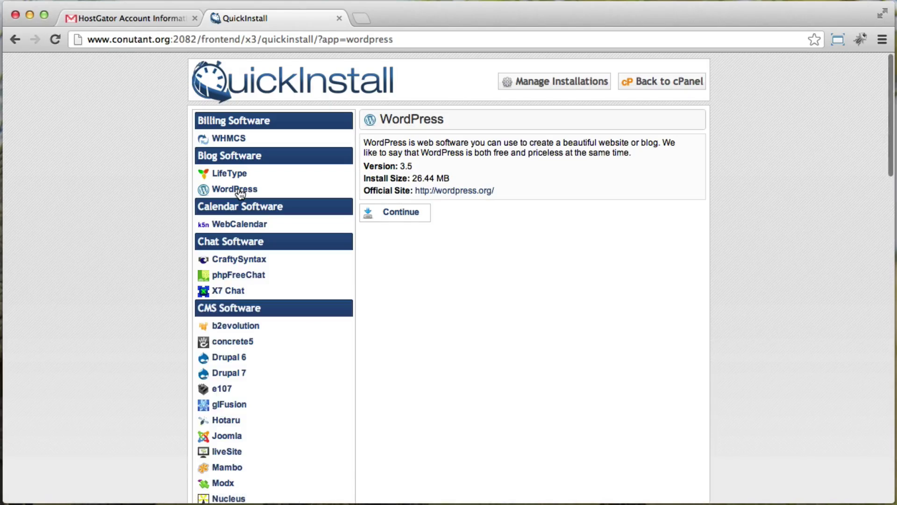
{"action": "left_click", "coordinate": [401, 214]}
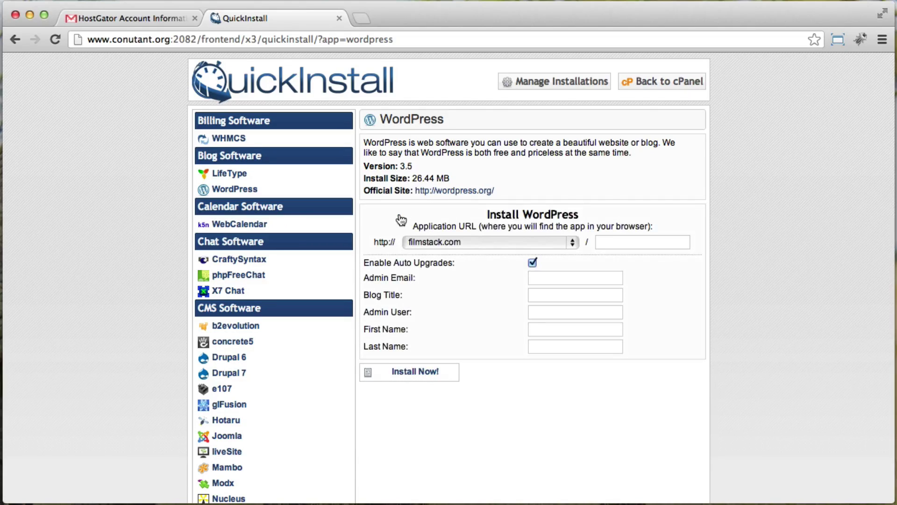
{"action": "scroll", "coordinate": [499, 305], "scroll_direction": "down", "scroll_amount": 1}
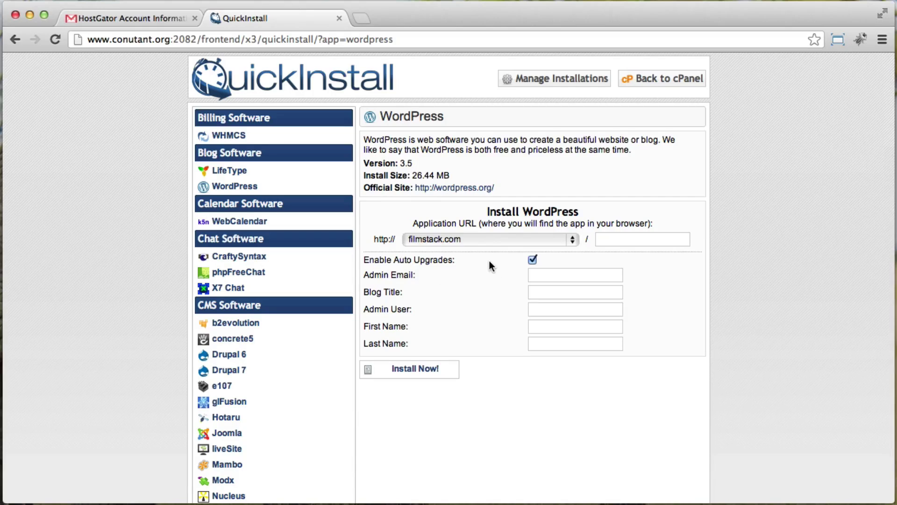
{"action": "left_click", "coordinate": [483, 240]}
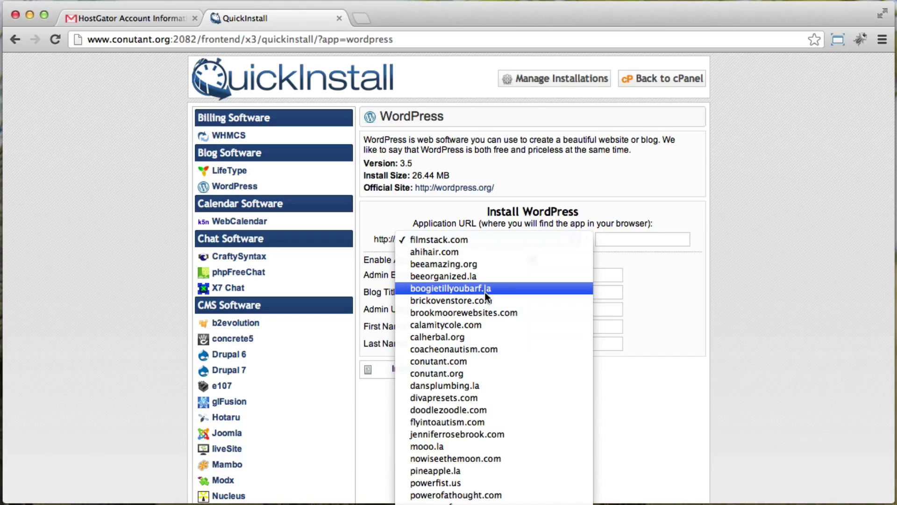
{"action": "scroll", "coordinate": [480, 359], "scroll_direction": "down", "scroll_amount": 4}
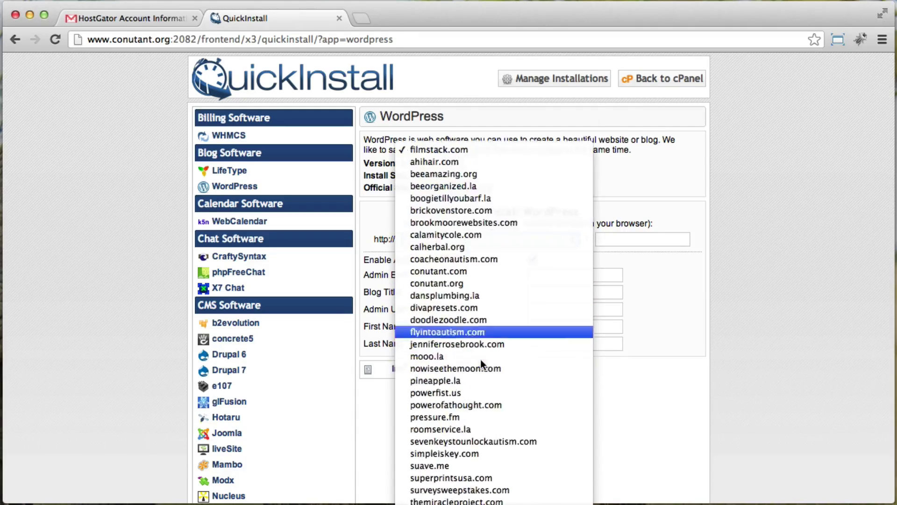
{"action": "scroll", "coordinate": [480, 359], "scroll_direction": "down", "scroll_amount": 3}
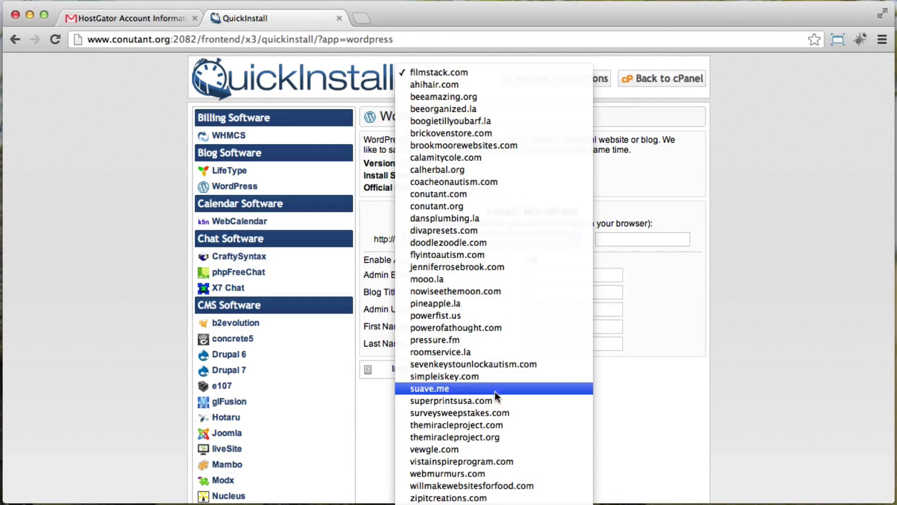
{"action": "left_click", "coordinate": [454, 377]}
{"action": "left_click", "coordinate": [485, 288]}
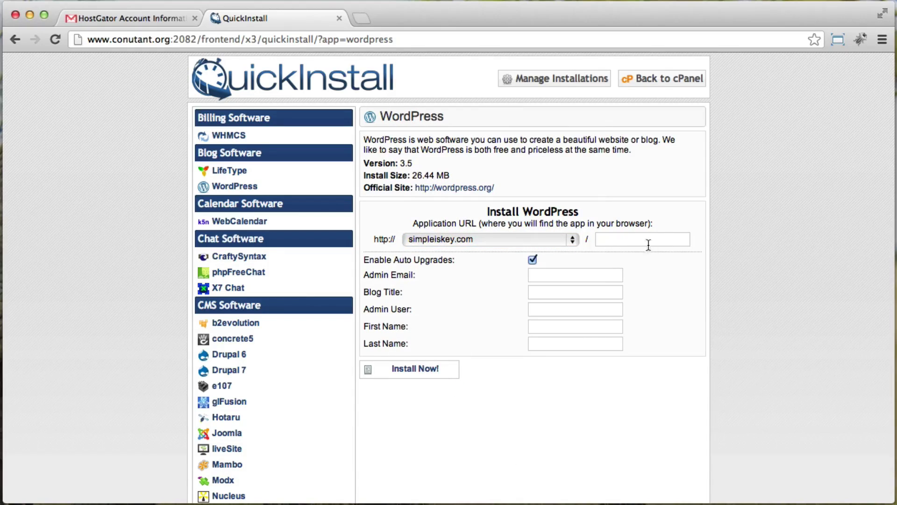
{"action": "left_click", "coordinate": [620, 240]}
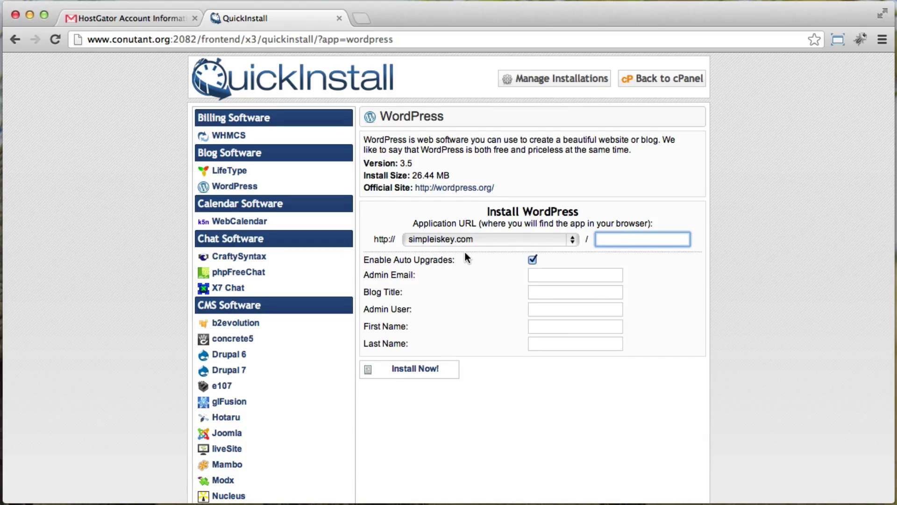
{"action": "left_click", "coordinate": [492, 268]}
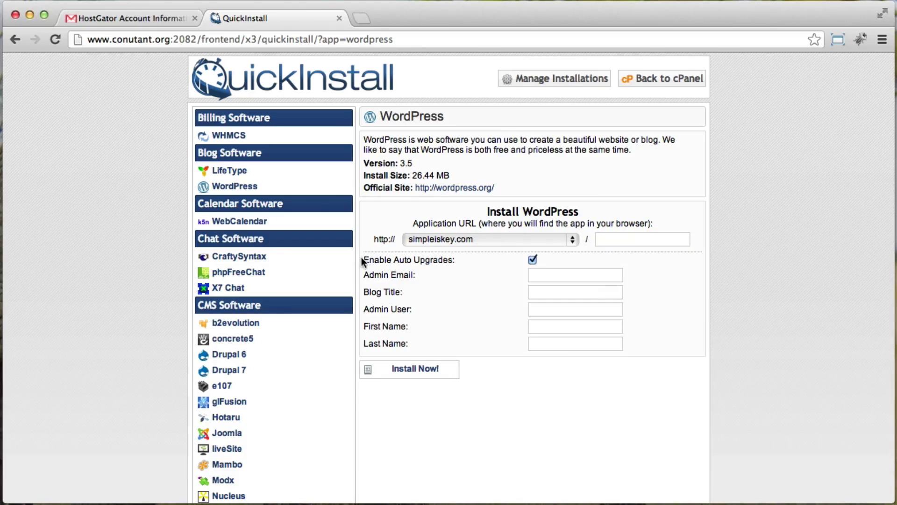
{"action": "left_click_drag", "start_coordinate": [365, 258], "coordinate": [440, 257]}
Enter the admin e-mail address and the blog title Local Business.
{"action": "left_click", "coordinate": [440, 258]}
{"action": "left_click", "coordinate": [546, 274]}
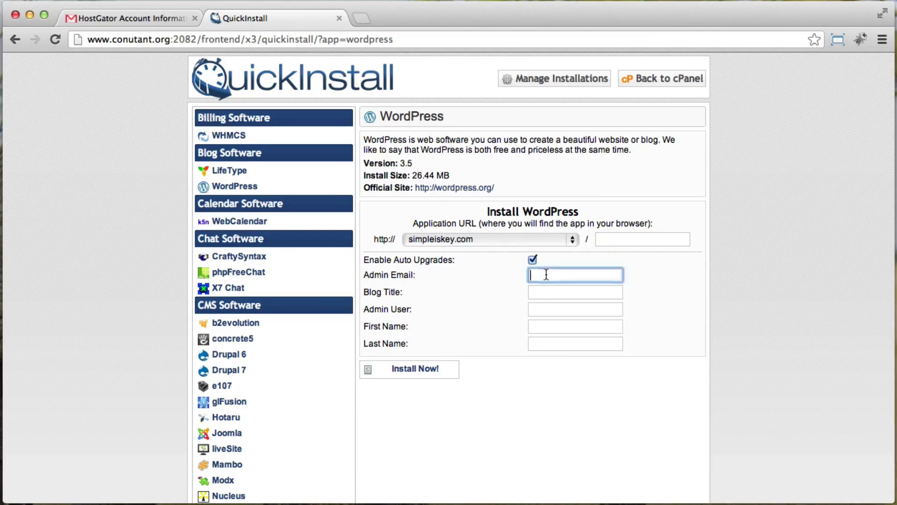
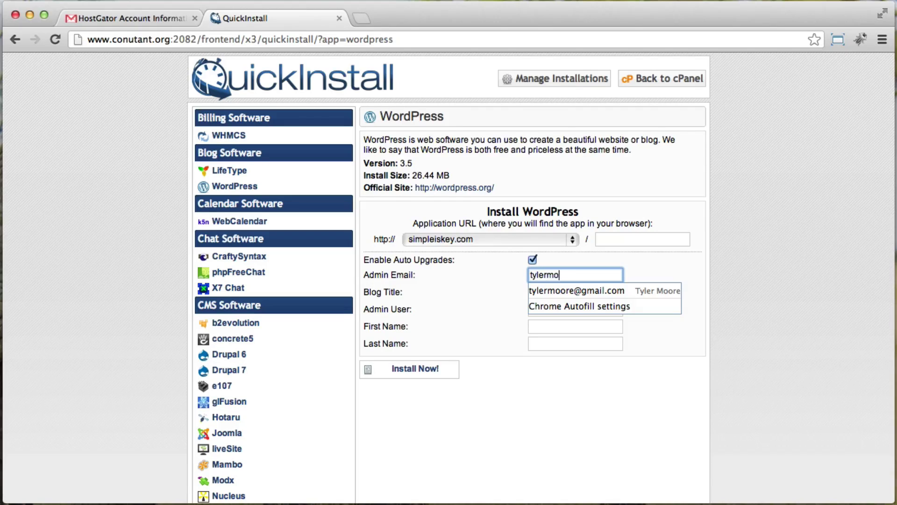
{"action": "left_click", "coordinate": [481, 320]}
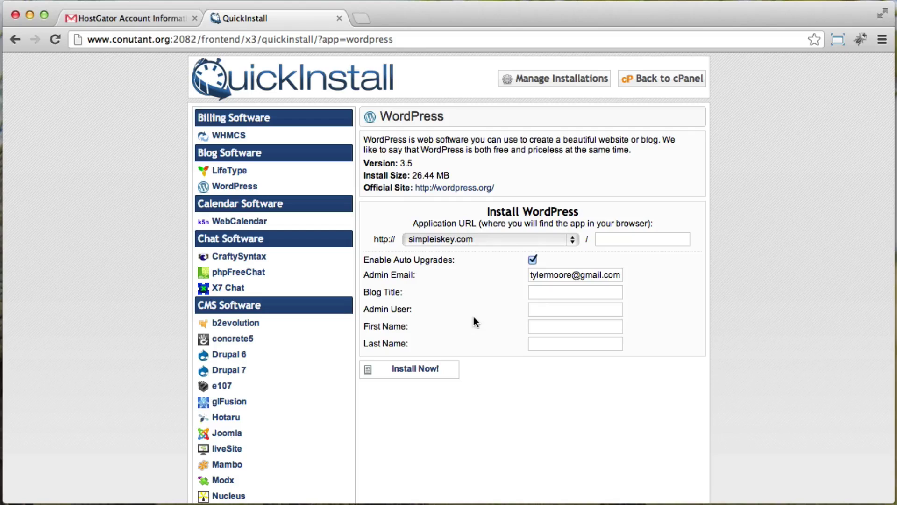
{"action": "left_click", "coordinate": [563, 294]}
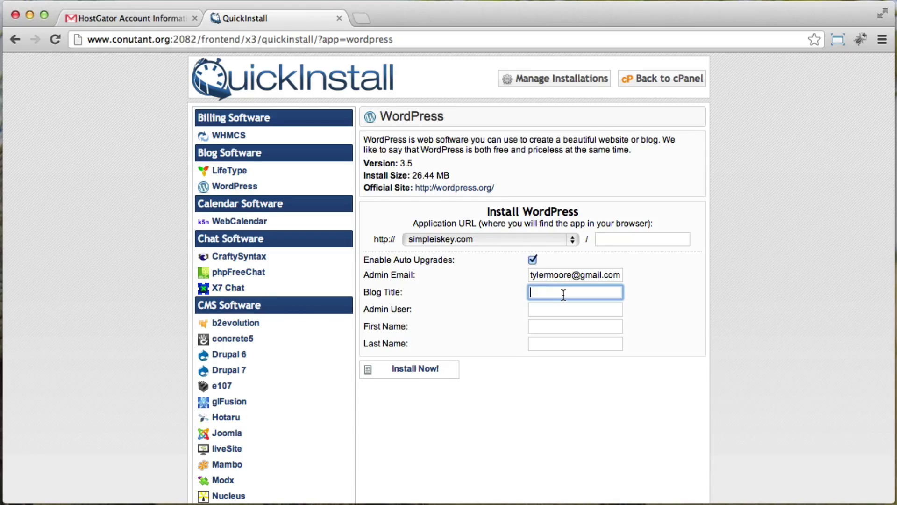
{"action": "type", "text": "Local Business"}
Set the admin user to admin, fill in first and last name, and install WordPress.
{"action": "left_click", "coordinate": [555, 309]}
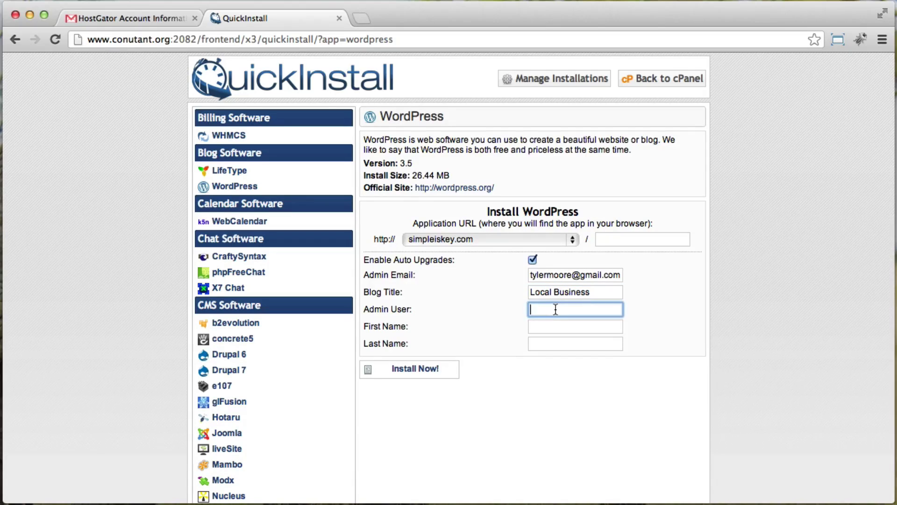
{"action": "type", "text": "admin"}
{"action": "left_click", "coordinate": [559, 329]}
{"action": "type", "text": "Tyler"}
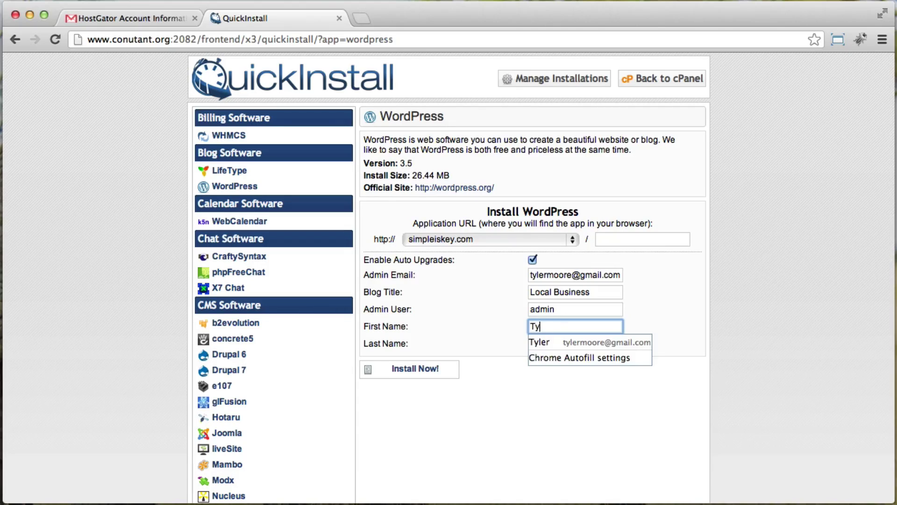
{"action": "key", "text": "Tab"}
{"action": "type", "text": "Moore"}
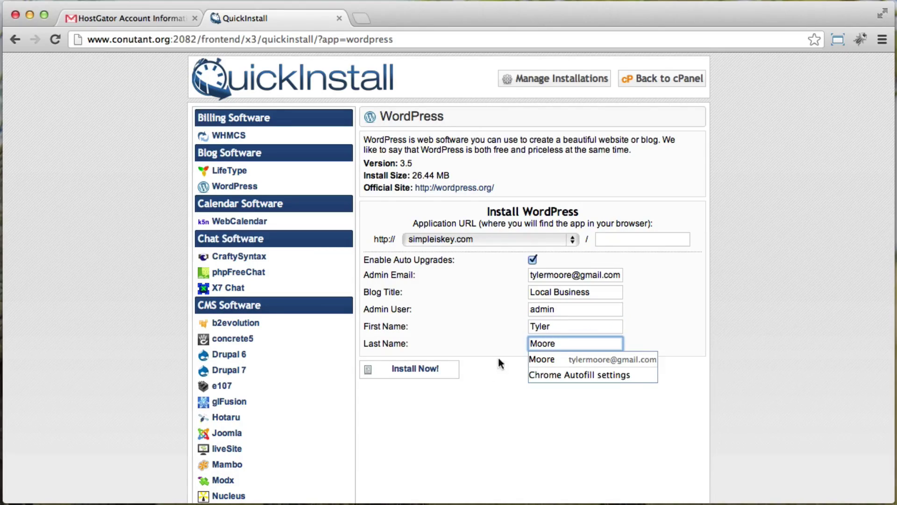
{"action": "left_click", "coordinate": [484, 316]}
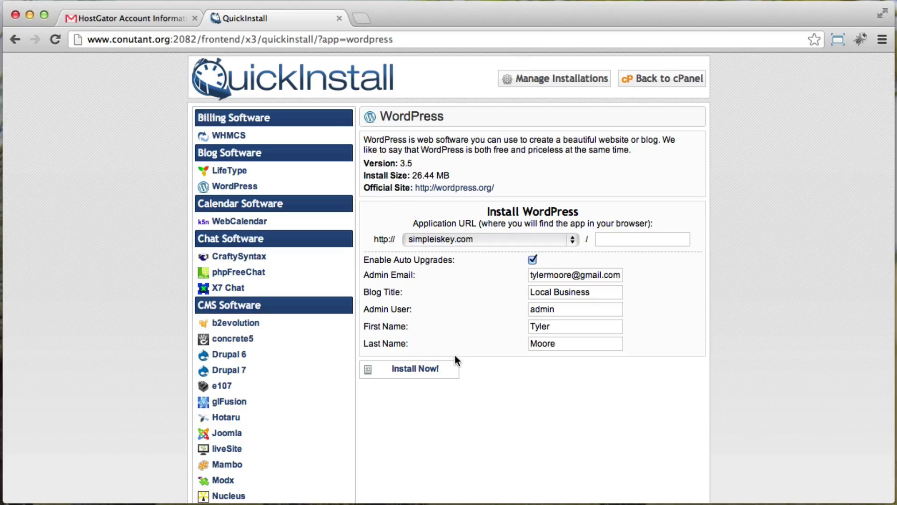
{"action": "left_click", "coordinate": [434, 373]}
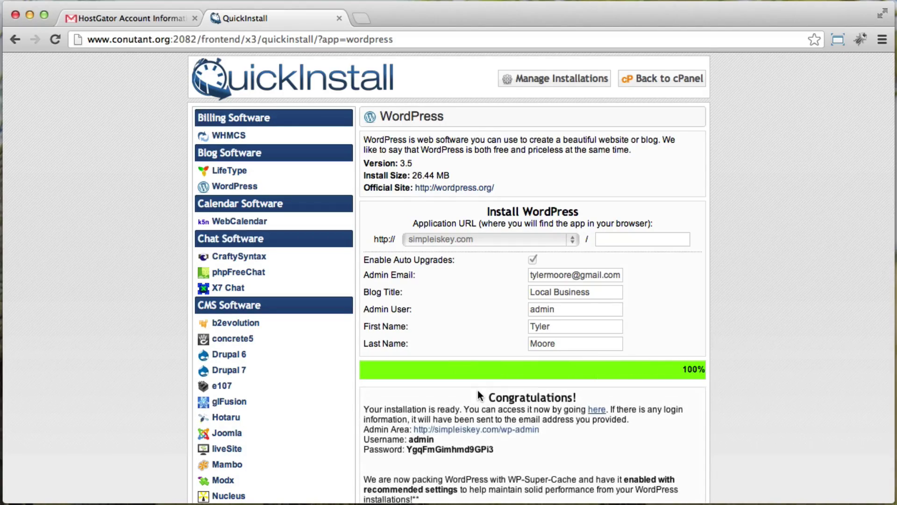
{"action": "scroll", "coordinate": [477, 388], "scroll_direction": "down", "scroll_amount": 3}
{"action": "left_click_drag", "start_coordinate": [489, 326], "coordinate": [539, 324]}
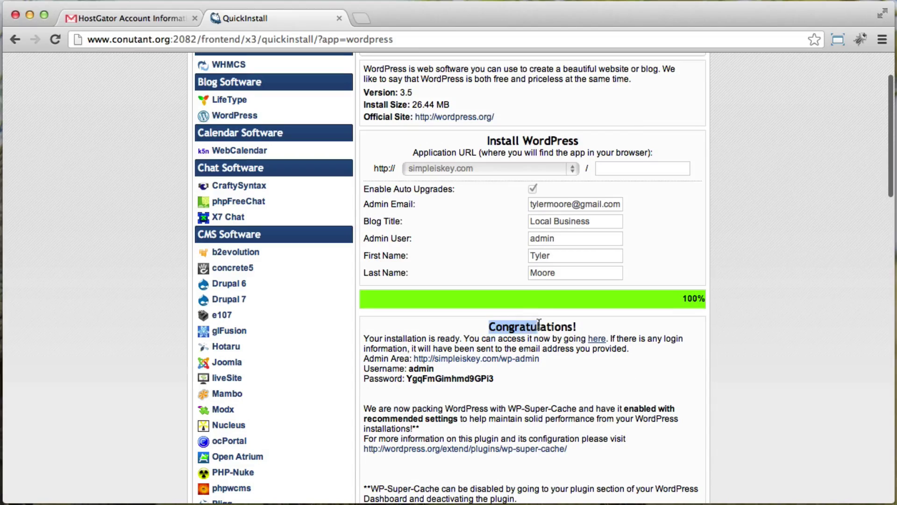
{"action": "left_click", "coordinate": [540, 324]}
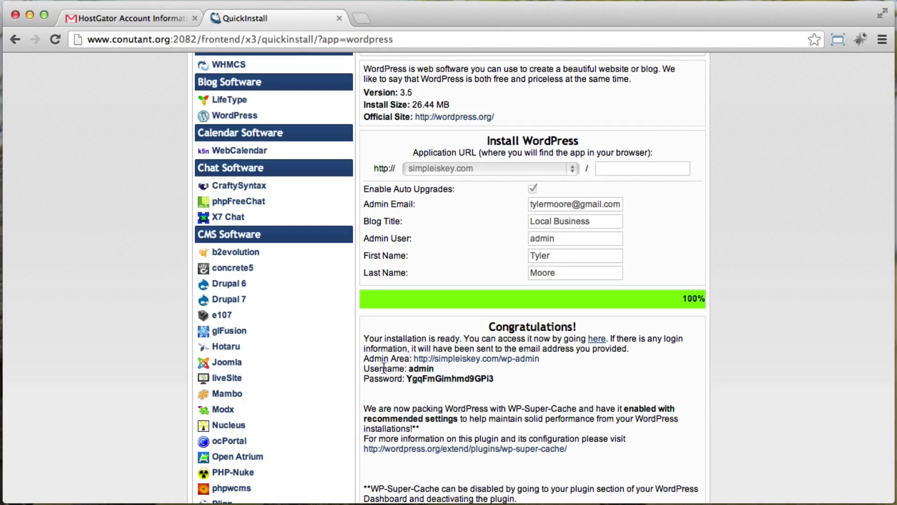
{"action": "left_click_drag", "start_coordinate": [364, 371], "coordinate": [509, 378]}
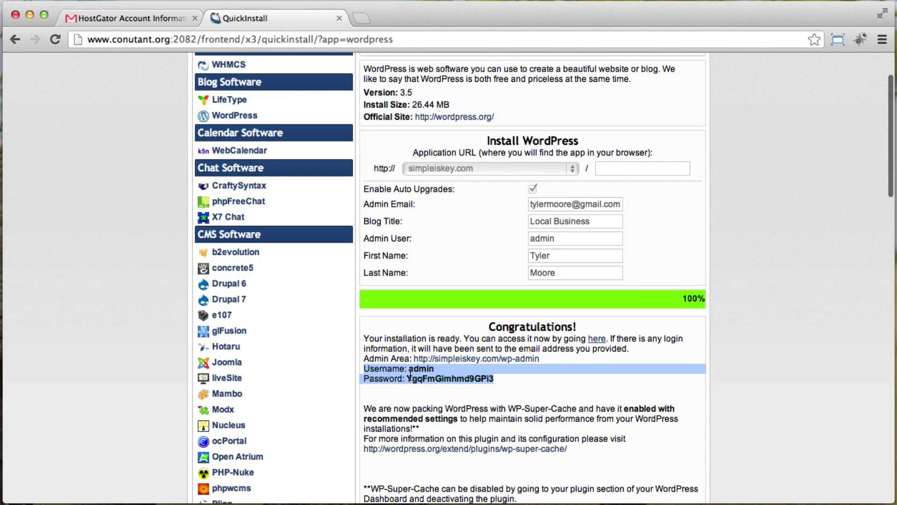
{"action": "left_click", "coordinate": [431, 382]}
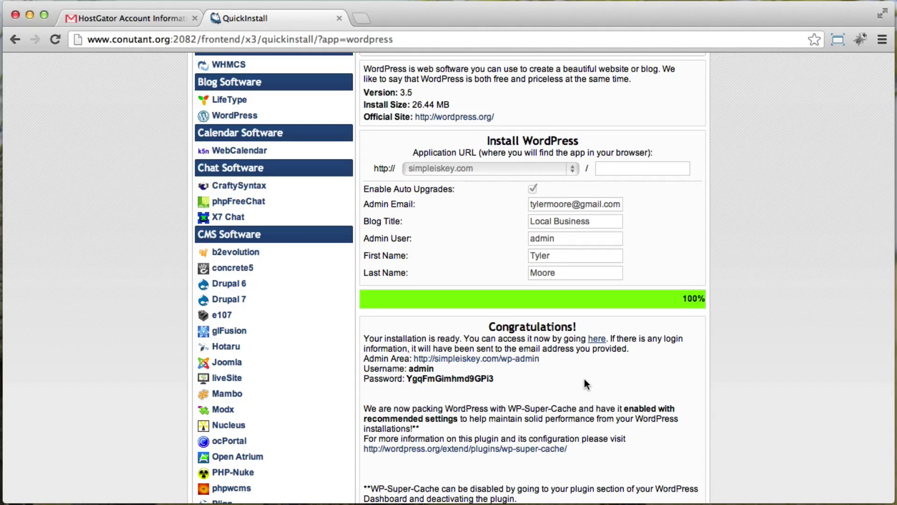
{"action": "scroll", "coordinate": [581, 383], "scroll_direction": "down", "scroll_amount": 2}
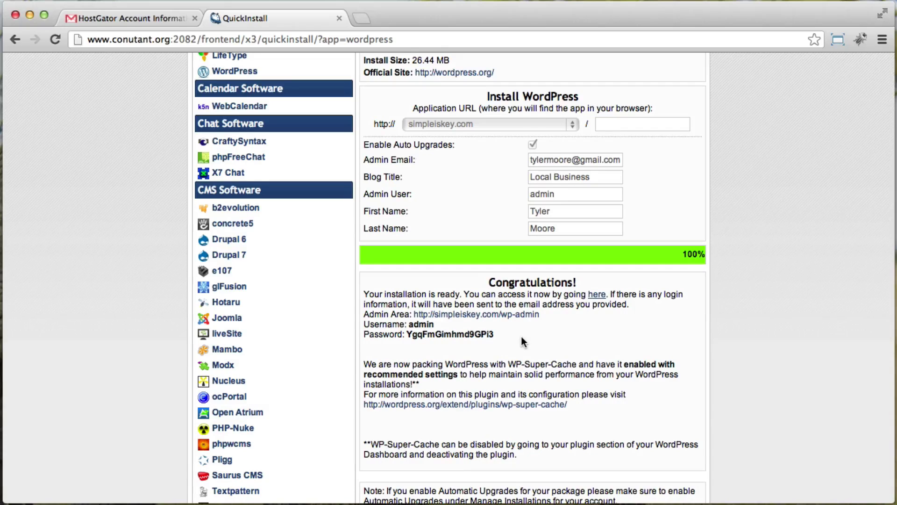
{"action": "scroll", "coordinate": [691, 310], "scroll_direction": "down", "scroll_amount": 3}
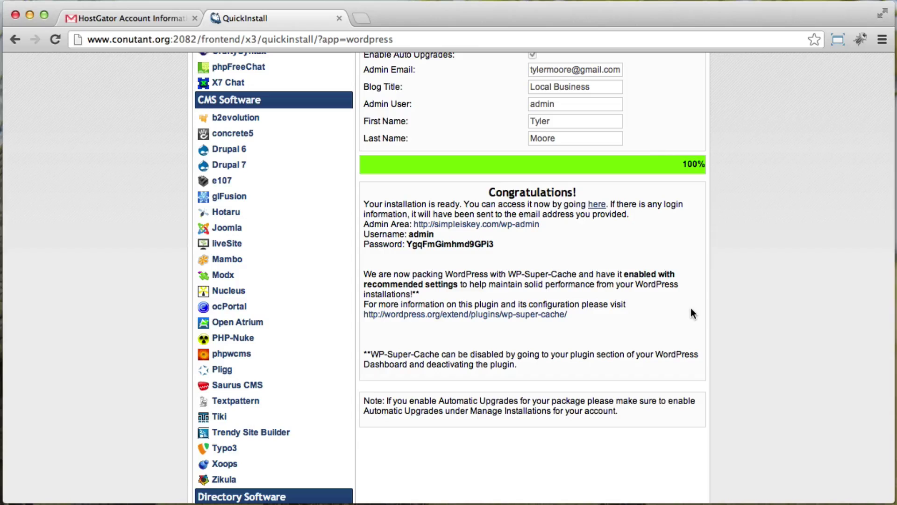
{"action": "scroll", "coordinate": [690, 312], "scroll_direction": "down", "scroll_amount": 3}
{"action": "scroll", "coordinate": [690, 312], "scroll_direction": "up", "scroll_amount": 2}
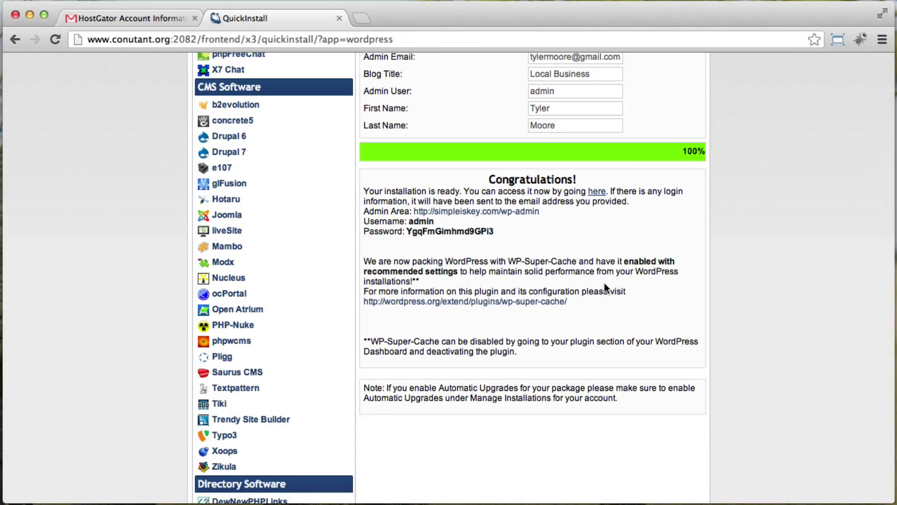
Open the live Local Business site at simpleiskey.com in a new tab and scroll through its homepage.
{"action": "left_click", "coordinate": [597, 192]}
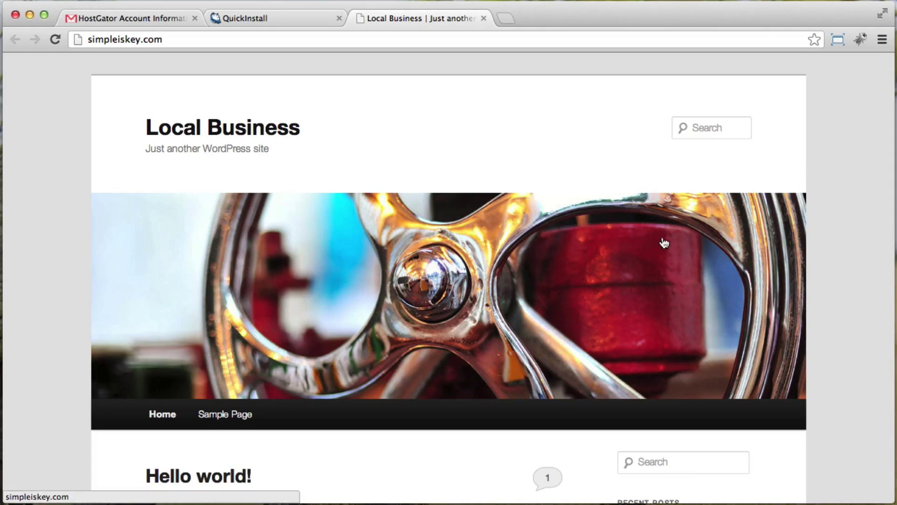
{"action": "scroll", "coordinate": [802, 236], "scroll_direction": "down", "scroll_amount": 8}
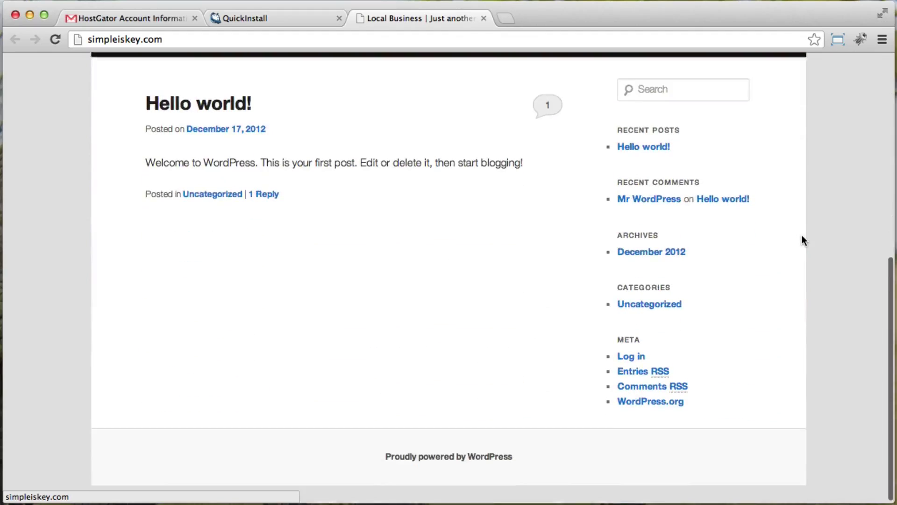
{"action": "scroll", "coordinate": [802, 236], "scroll_direction": "up", "scroll_amount": 10}
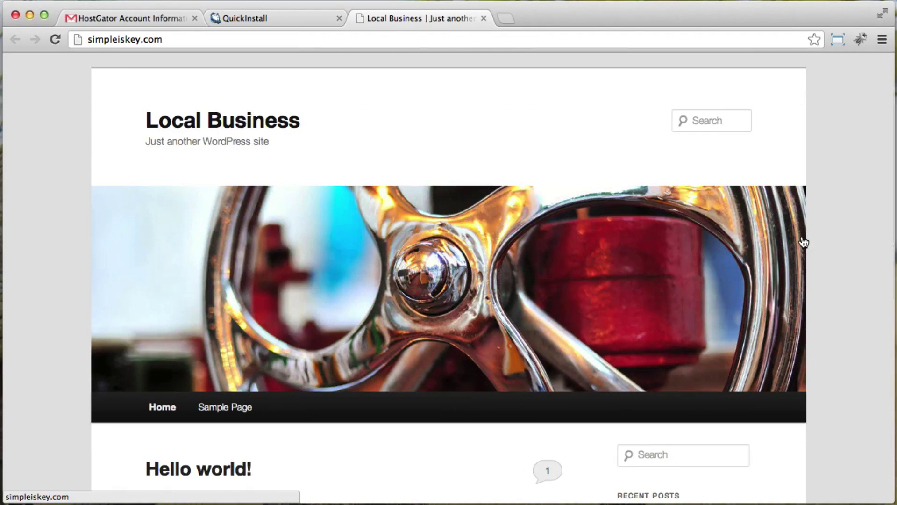
{"action": "scroll", "coordinate": [802, 236], "scroll_direction": "down", "scroll_amount": 5}
{"action": "scroll", "coordinate": [802, 240], "scroll_direction": "down", "scroll_amount": 5}
{"action": "scroll", "coordinate": [801, 239], "scroll_direction": "up", "scroll_amount": 10}
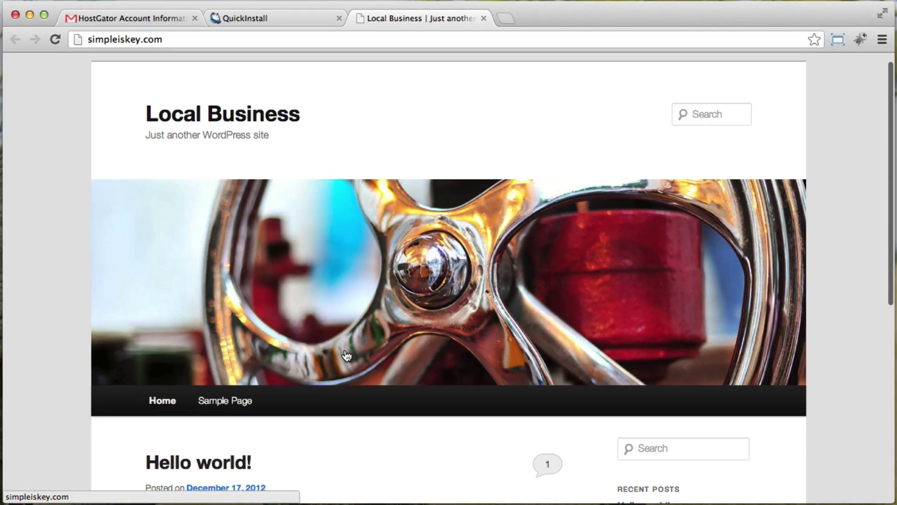
{"action": "scroll", "coordinate": [411, 308], "scroll_direction": "down", "scroll_amount": 8}
{"action": "scroll", "coordinate": [412, 308], "scroll_direction": "up", "scroll_amount": 7}
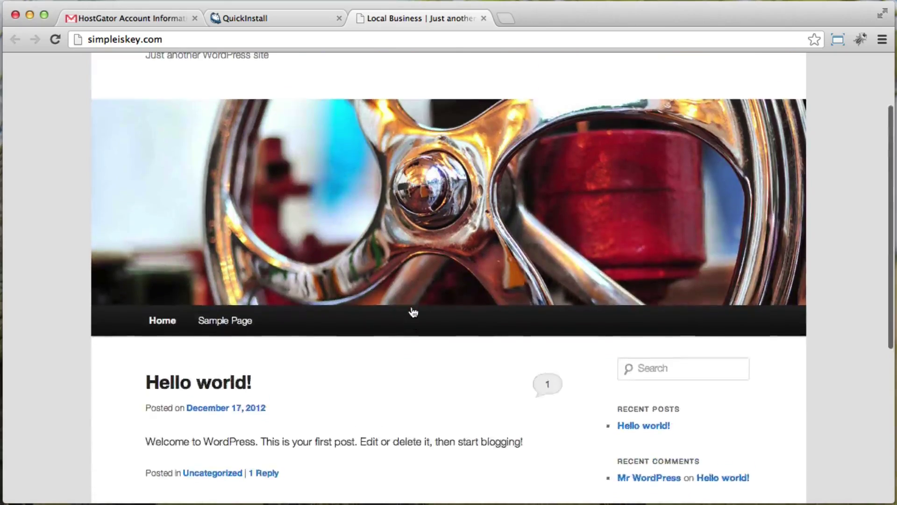
{"action": "scroll", "coordinate": [413, 312], "scroll_direction": "up", "scroll_amount": 2}
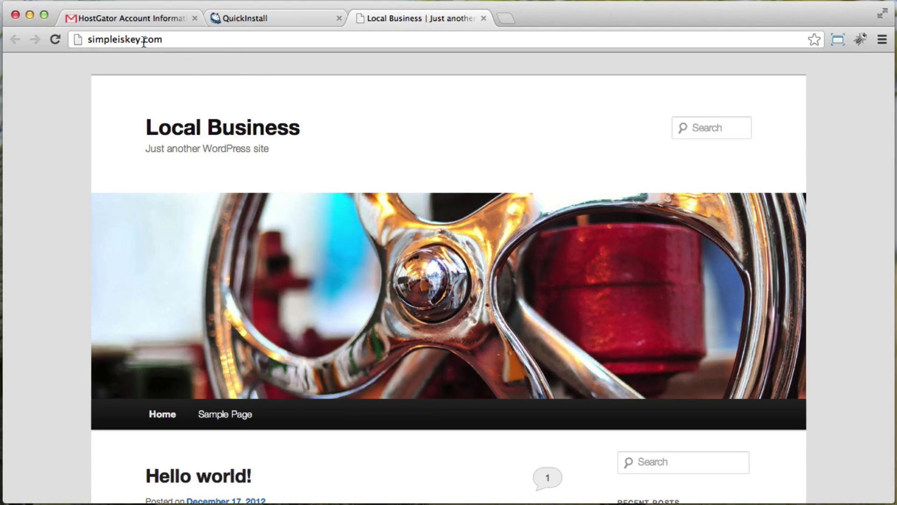
Go to simpleiskey.com/wp-admin to reach the WordPress login page.
{"action": "left_click", "coordinate": [178, 42]}
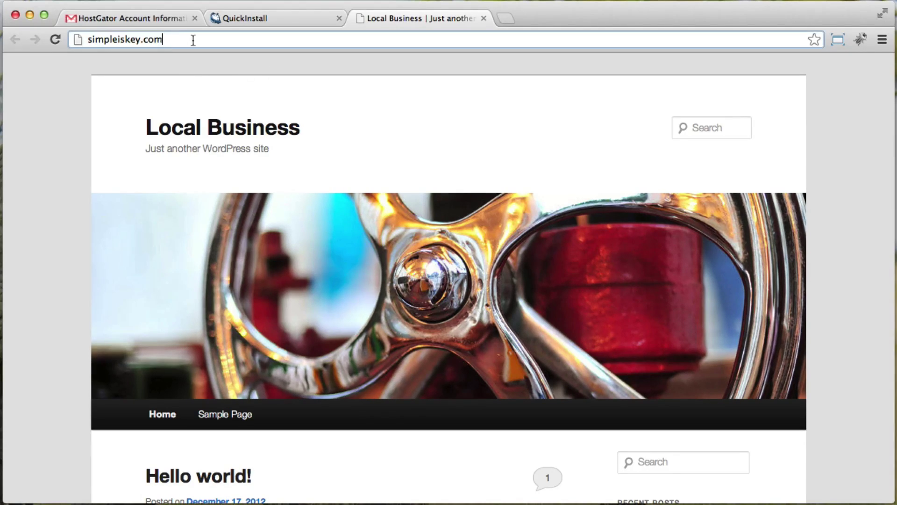
{"action": "type", "text": "/"}
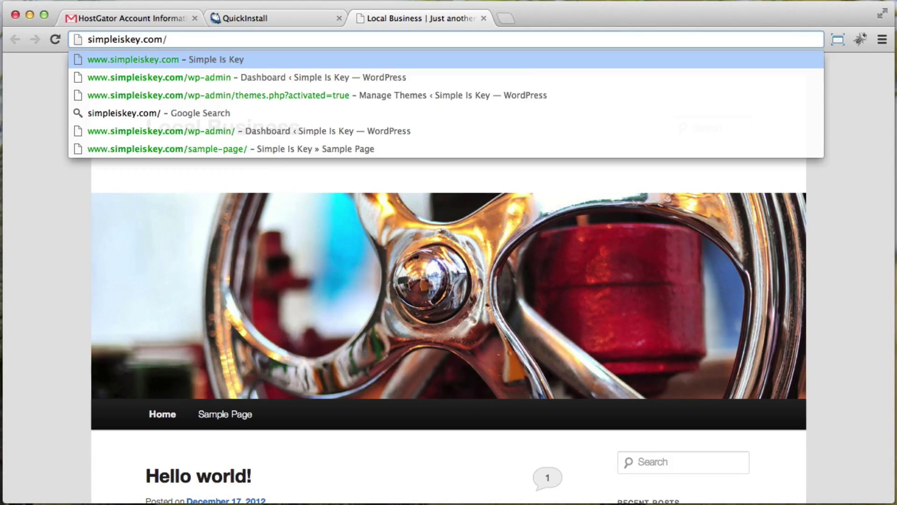
{"action": "type", "text": "wp-admin"}
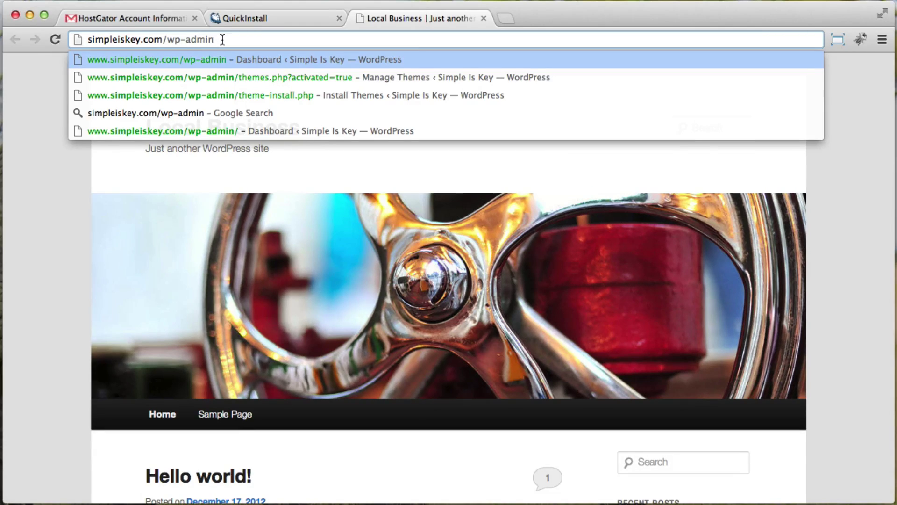
{"action": "key", "text": "Return"}
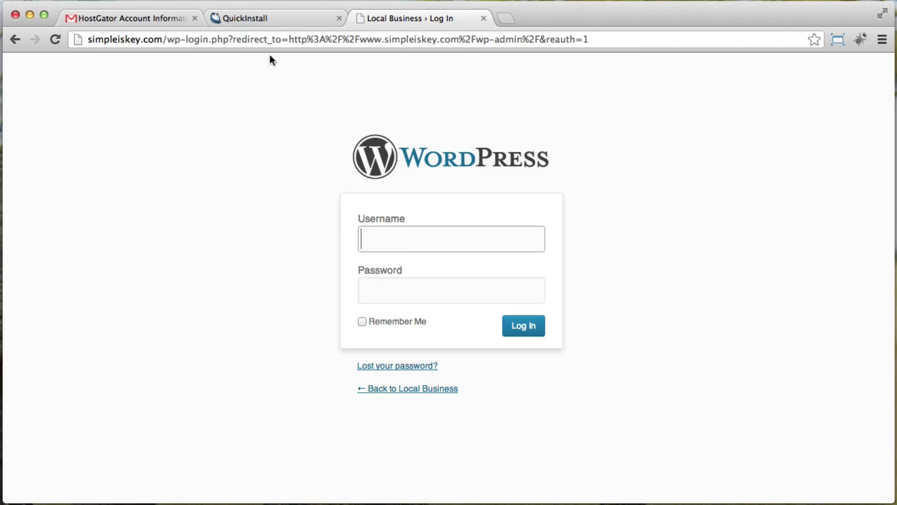
Copy the generated admin password from the QuickInstall details page.
{"action": "left_click", "coordinate": [260, 20]}
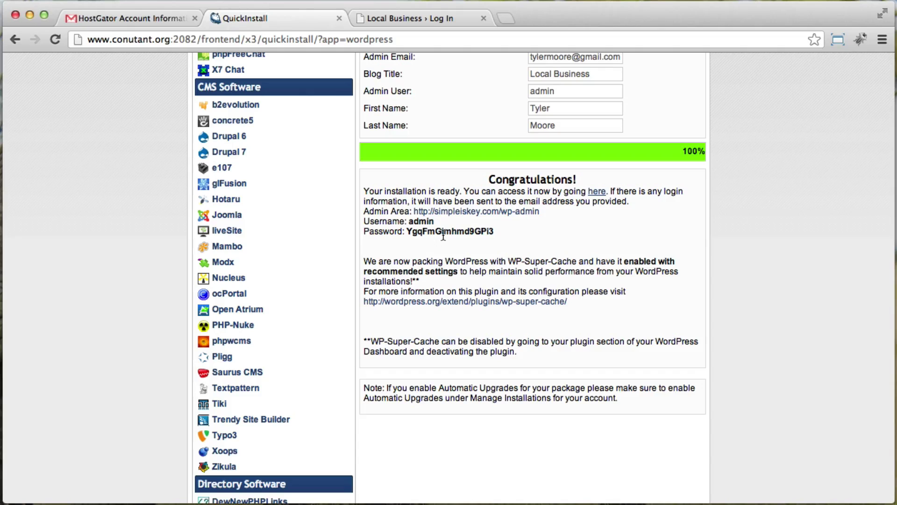
{"action": "left_click_drag", "start_coordinate": [379, 221], "coordinate": [453, 223]}
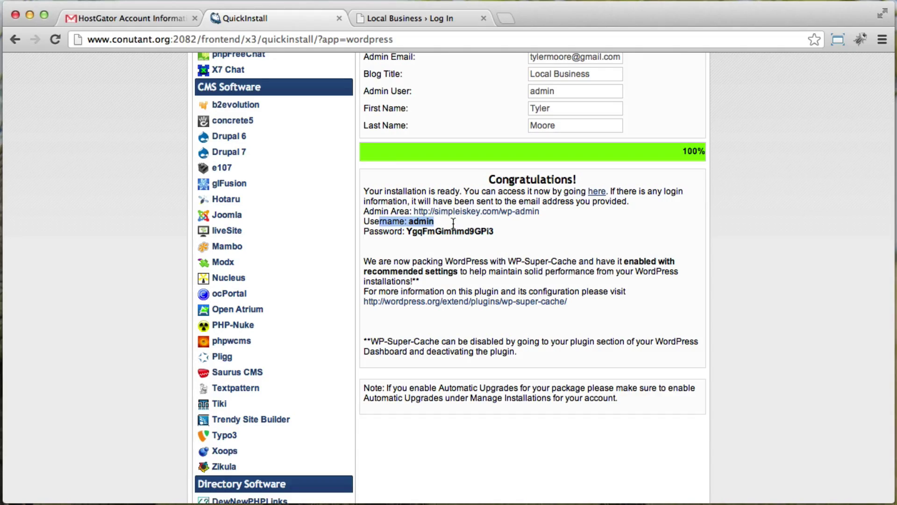
{"action": "left_click", "coordinate": [446, 233]}
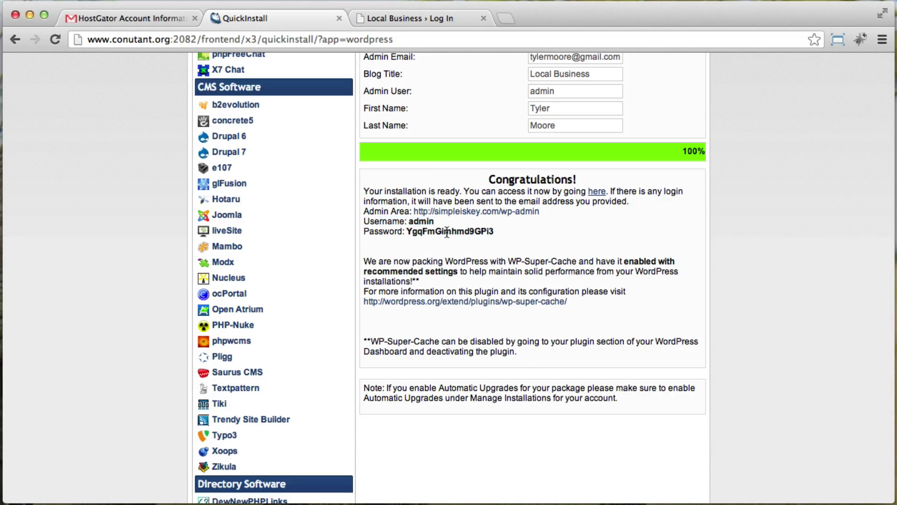
{"action": "double_click", "coordinate": [447, 232]}
{"action": "right_click", "coordinate": [447, 232]}
{"action": "left_click", "coordinate": [469, 239]}
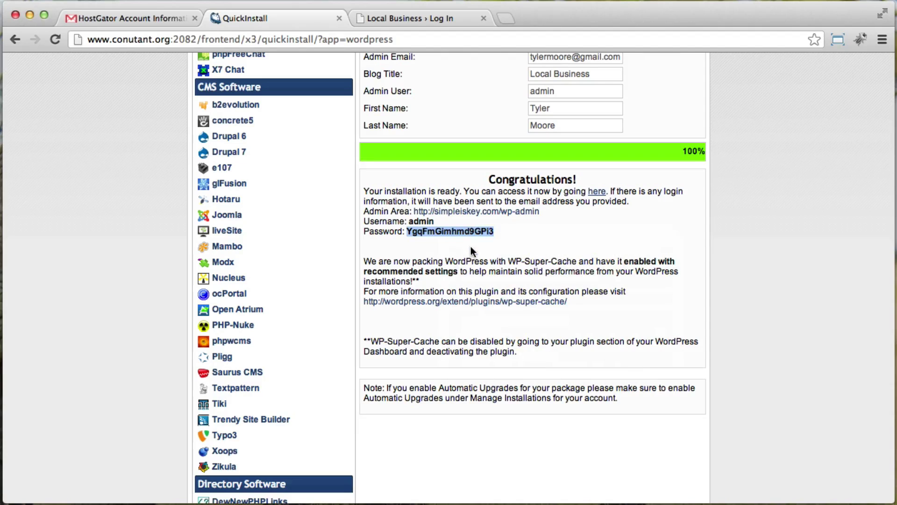
{"action": "left_click", "coordinate": [451, 245]}
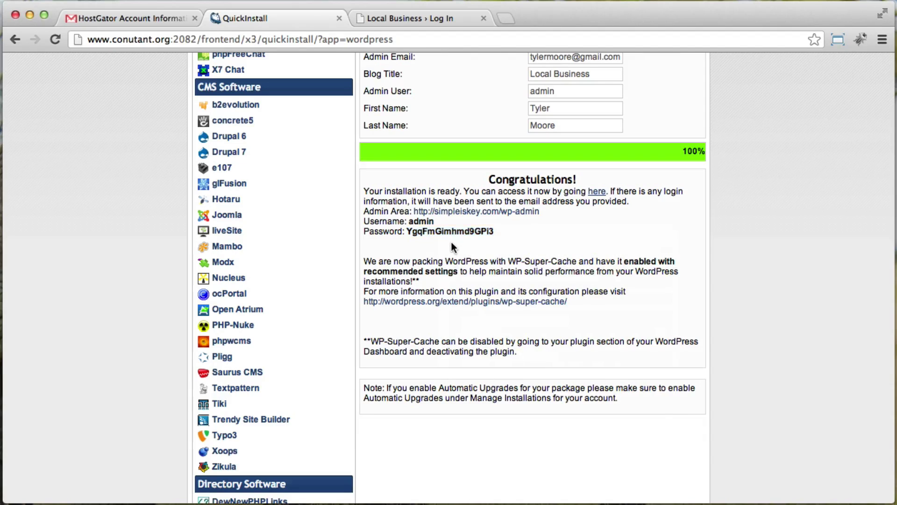
Log in with username admin and the copied password.
{"action": "left_click", "coordinate": [408, 22]}
{"action": "left_click", "coordinate": [391, 235]}
{"action": "left_click", "coordinate": [393, 241]}
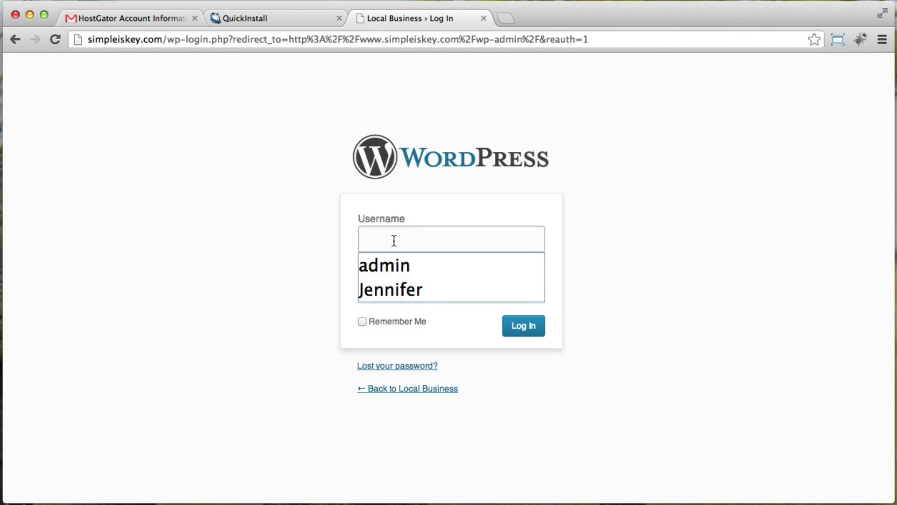
{"action": "type", "text": "admin"}
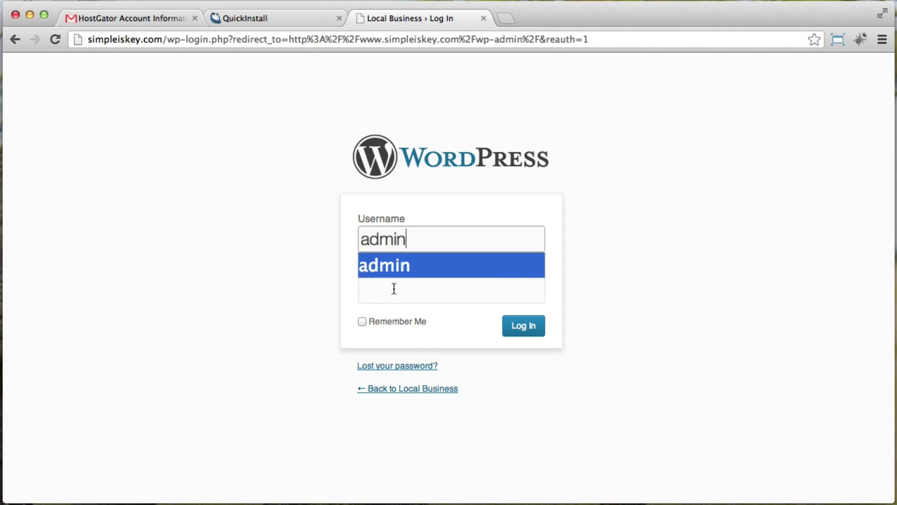
{"action": "left_click", "coordinate": [393, 288]}
{"action": "right_click", "coordinate": [394, 289]}
{"action": "left_click", "coordinate": [432, 354]}
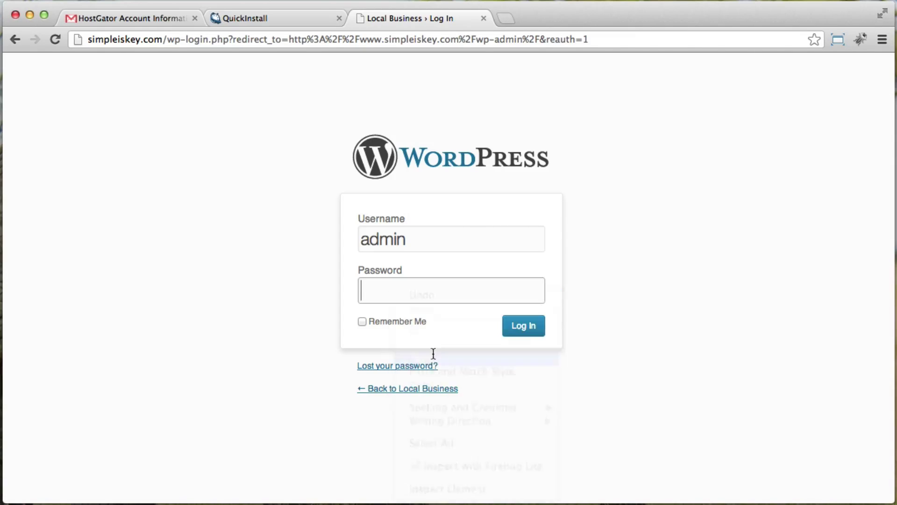
{"action": "left_click", "coordinate": [304, 24]}
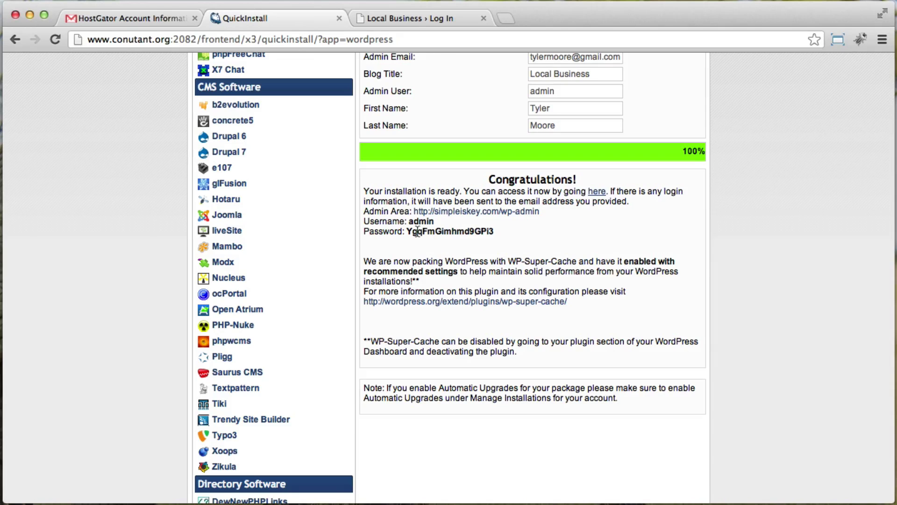
{"action": "left_click", "coordinate": [439, 17]}
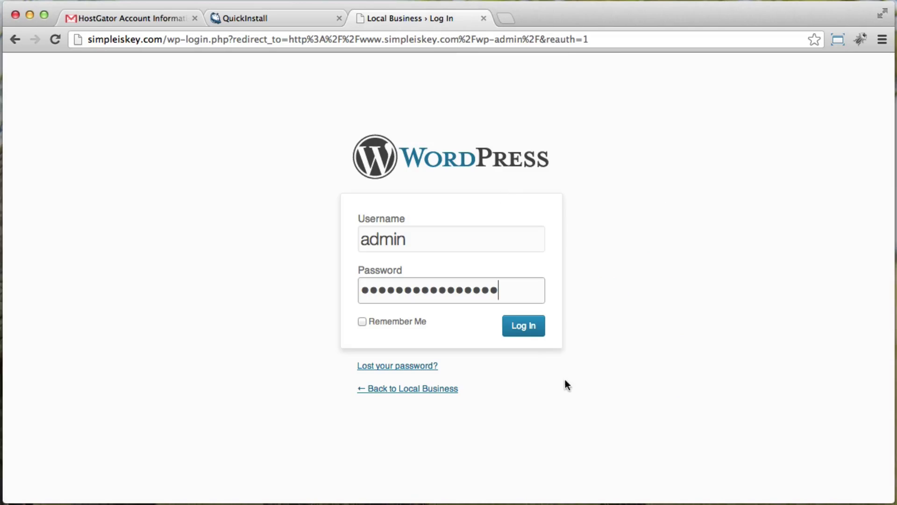
{"action": "left_click", "coordinate": [520, 329]}
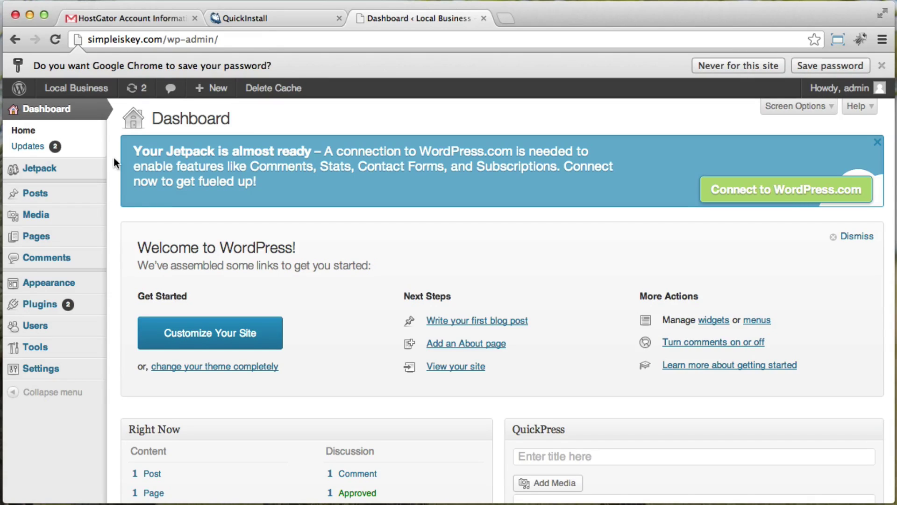
Close the QuickInstall tab and the HostGator Account Information tab.
{"action": "left_click", "coordinate": [335, 16]}
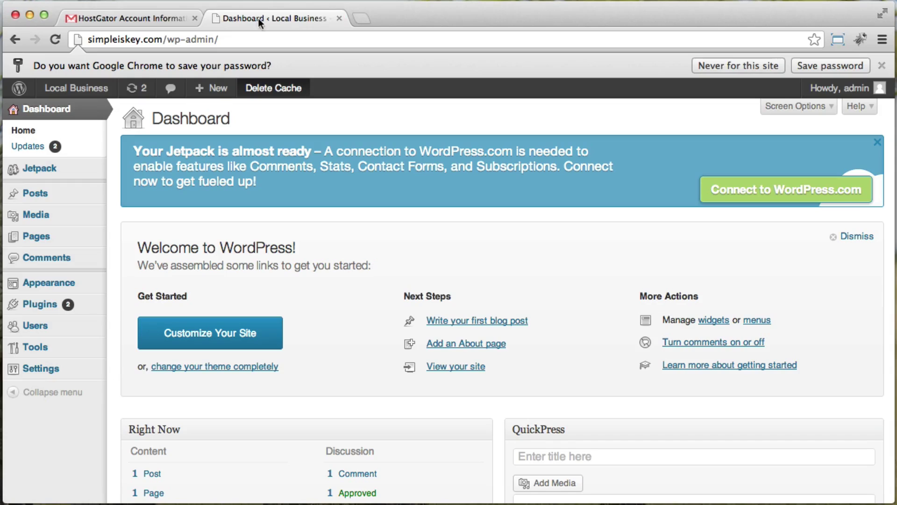
{"action": "left_click", "coordinate": [193, 18]}
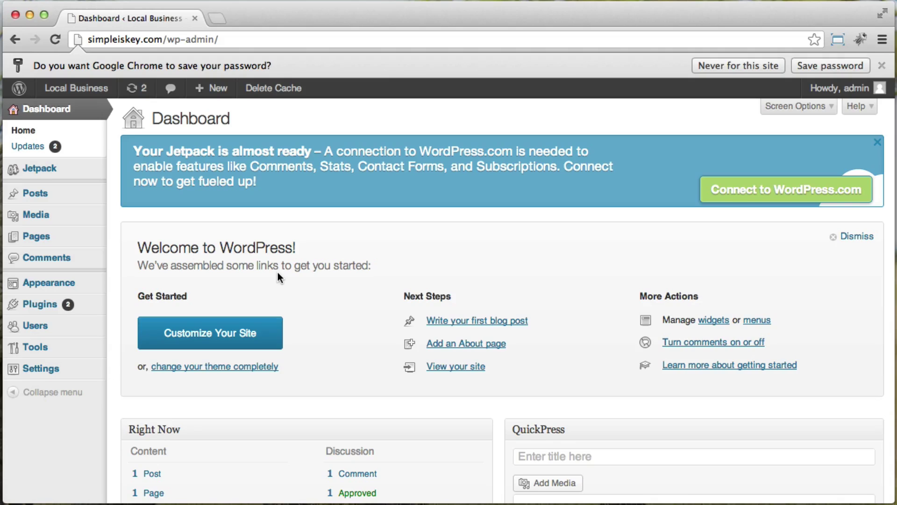
In the admin user's profile, enter a strong new password twice and update the profile.
{"action": "left_click", "coordinate": [41, 330]}
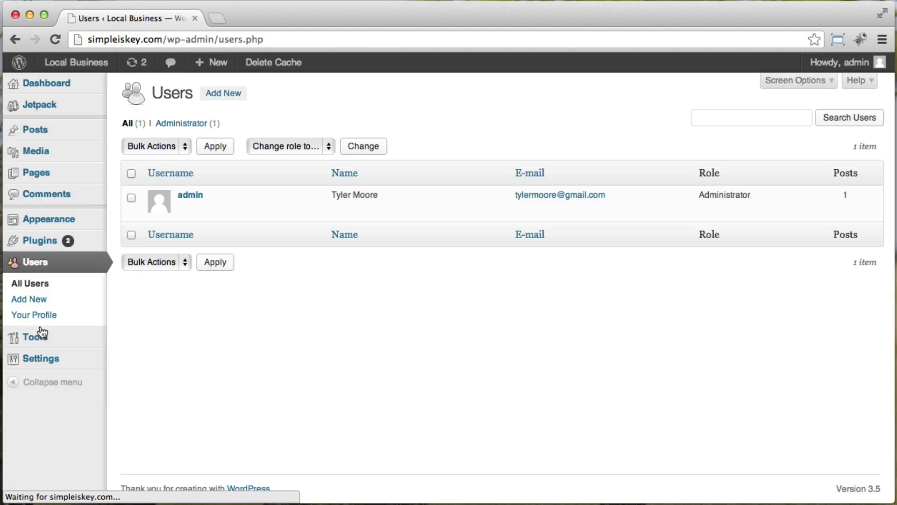
{"action": "left_click", "coordinate": [193, 196]}
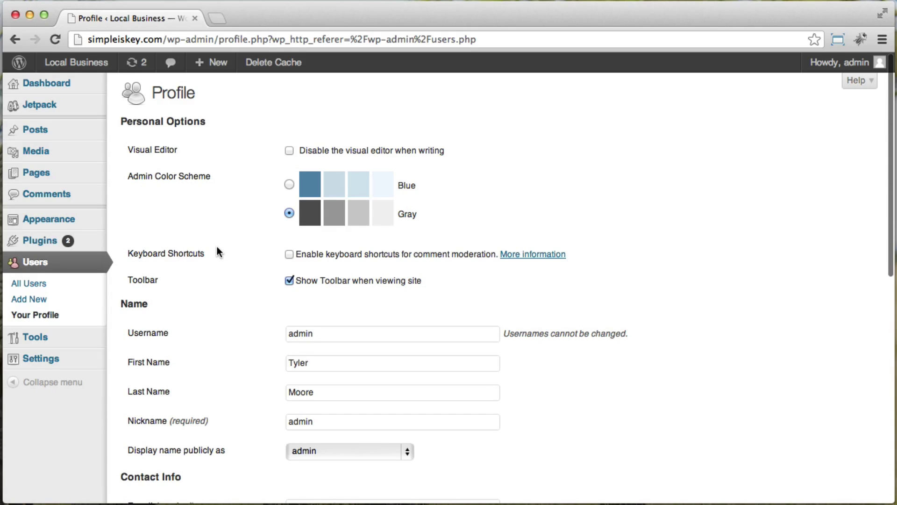
{"action": "scroll", "coordinate": [217, 246], "scroll_direction": "down", "scroll_amount": 10}
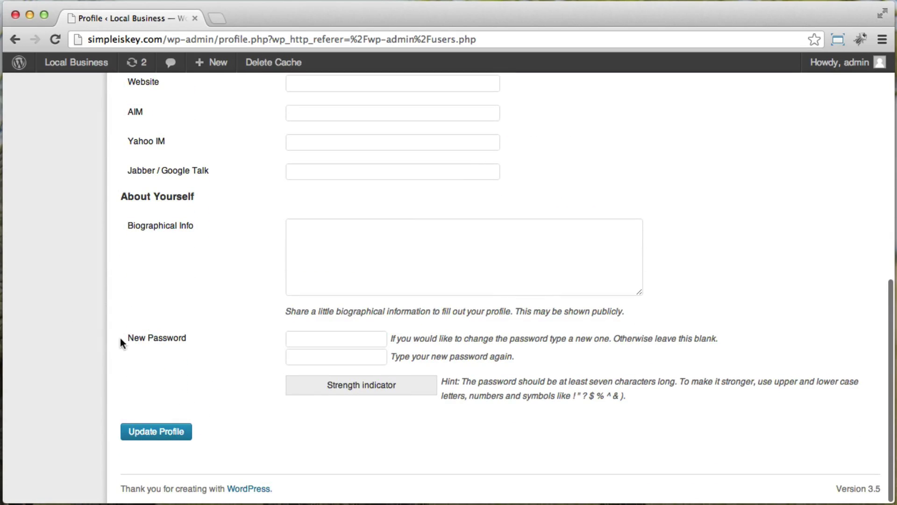
{"action": "left_click_drag", "start_coordinate": [120, 338], "coordinate": [187, 338]}
{"action": "type", "text": "•••"}
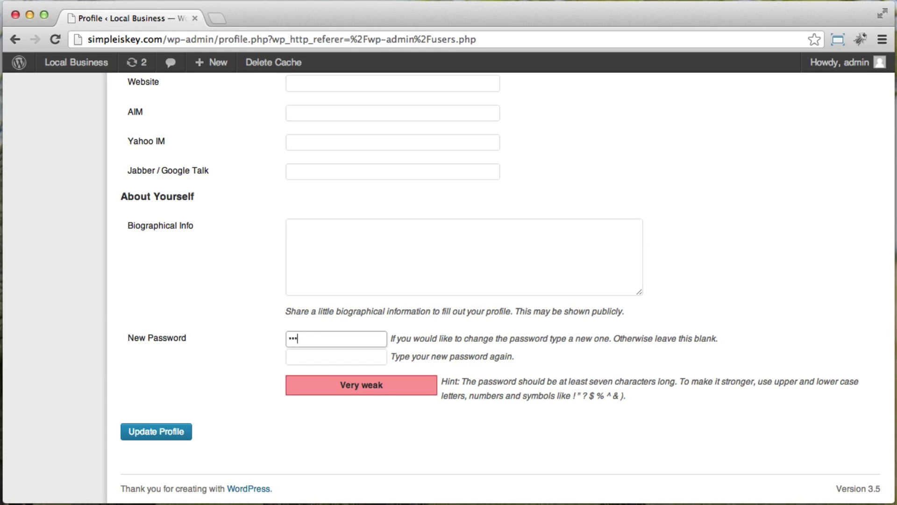
{"action": "type", "text": "••••••••"}
{"action": "key", "text": "Tab"}
{"action": "type", "text": "•"}
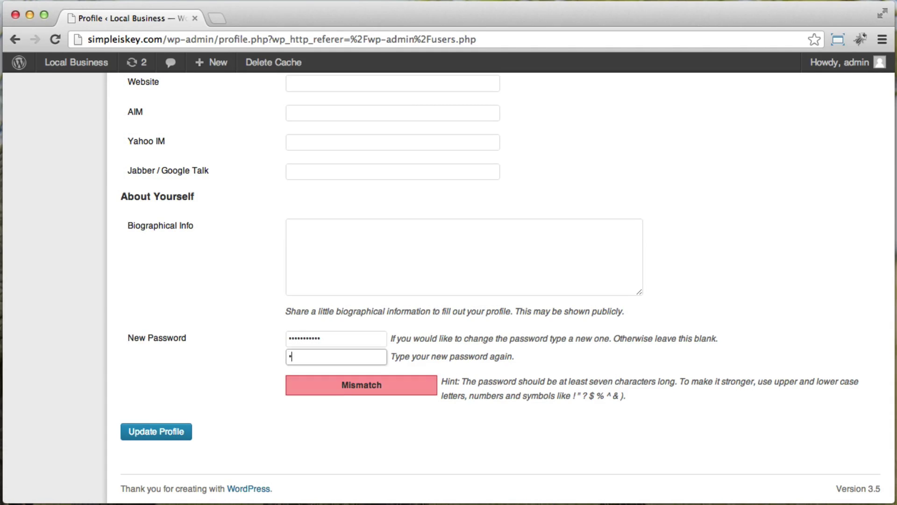
{"action": "type", "text": "••••••••••"}
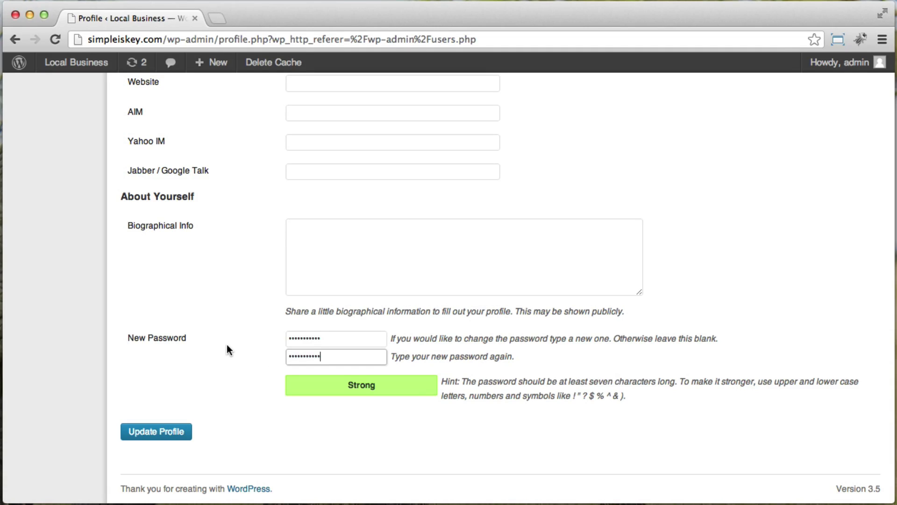
{"action": "left_click", "coordinate": [162, 436]}
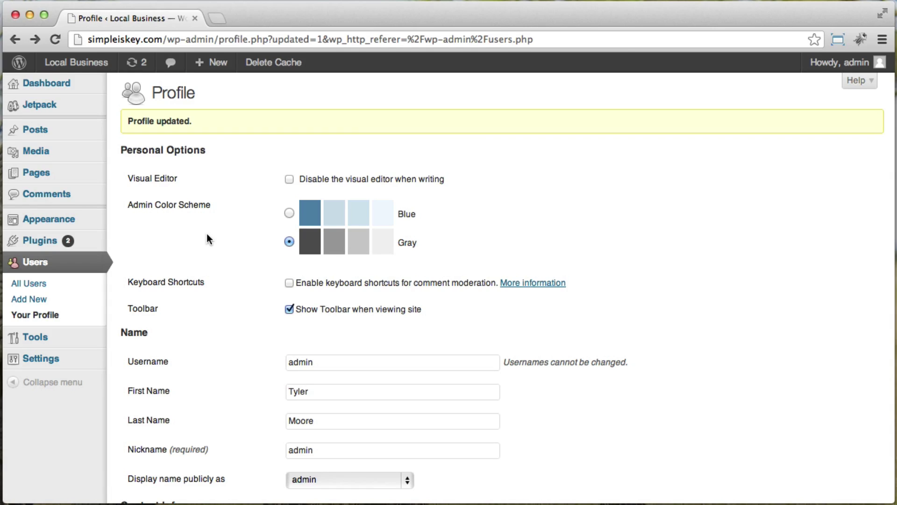
Visit the live site from the admin bar and open its Sample Page.
{"action": "mouse_move", "coordinate": [77, 65]}
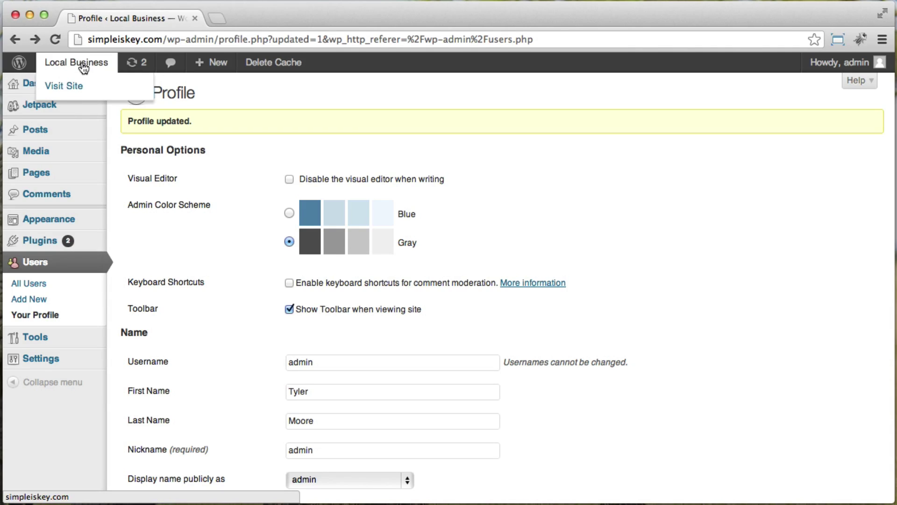
{"action": "left_click", "coordinate": [69, 89], "text": "super"}
{"action": "left_click", "coordinate": [287, 17]}
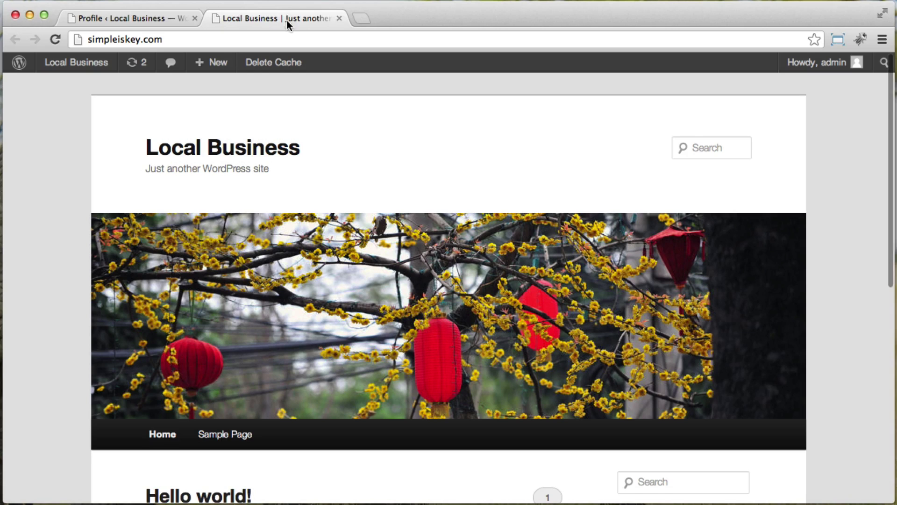
{"action": "scroll", "coordinate": [265, 129], "scroll_direction": "down", "scroll_amount": 3}
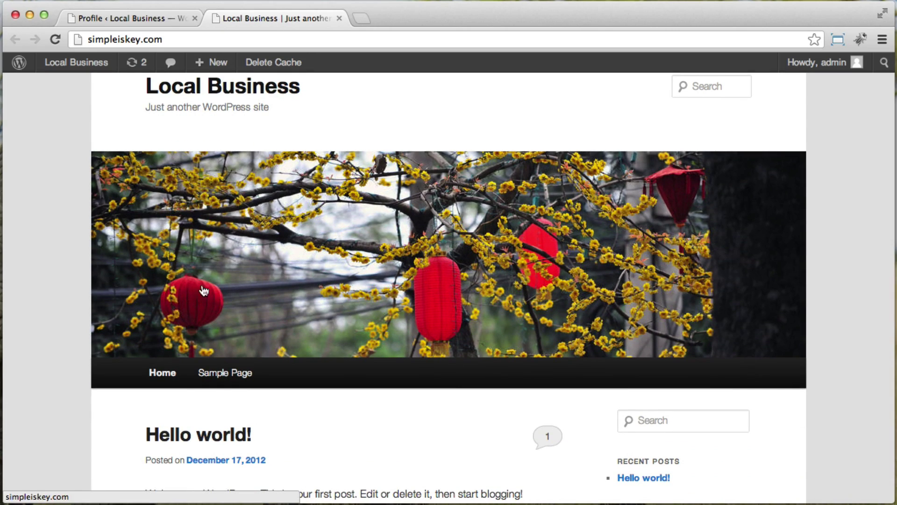
{"action": "left_click", "coordinate": [227, 378]}
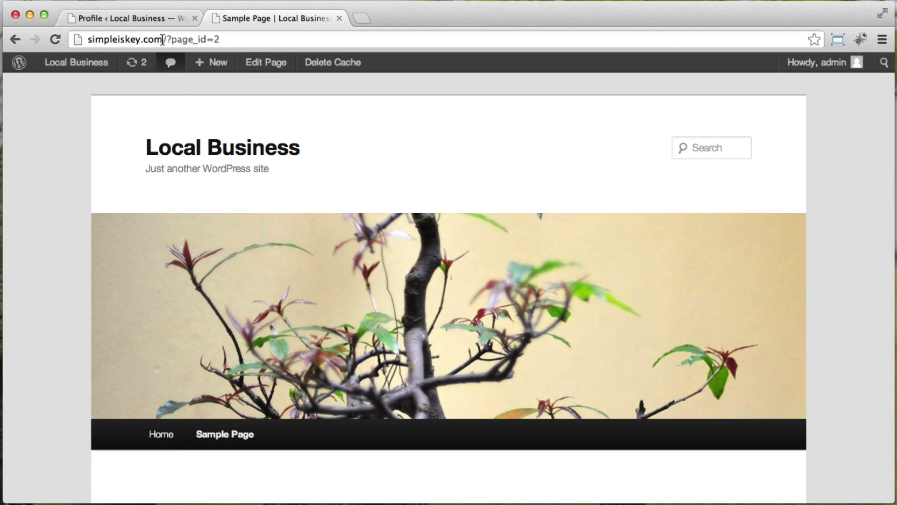
Inspect the Sample Page's ?page_id=2 address, then return to the Profile tab.
{"action": "mouse_move", "coordinate": [162, 39]}
{"action": "left_mouse_down"}
{"action": "mouse_move", "coordinate": [233, 39]}
{"action": "mouse_move", "coordinate": [169, 38]}
{"action": "mouse_move", "coordinate": [197, 52]}
{"action": "mouse_move", "coordinate": [171, 41]}
{"action": "left_mouse_up"}
{"action": "left_click", "coordinate": [233, 39]}
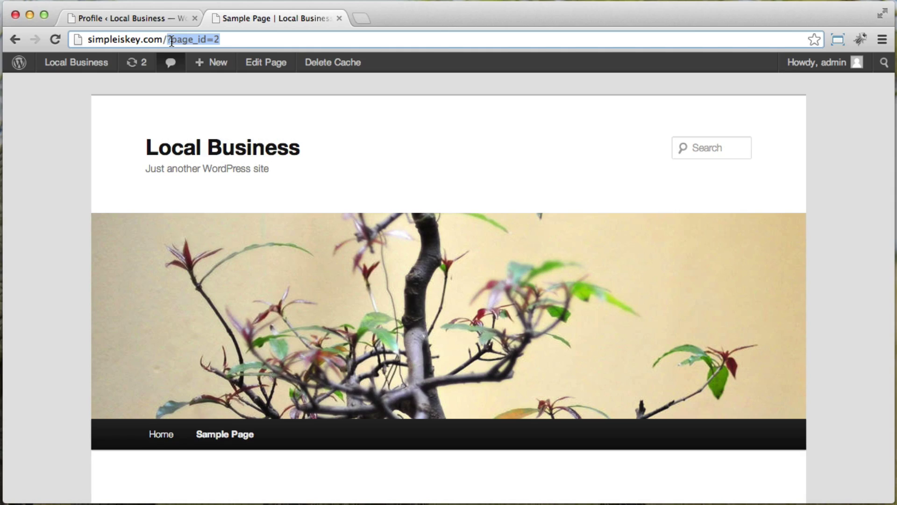
{"action": "left_click", "coordinate": [227, 39]}
{"action": "left_click_drag", "start_coordinate": [169, 40], "coordinate": [224, 40]}
{"action": "left_click", "coordinate": [223, 39]}
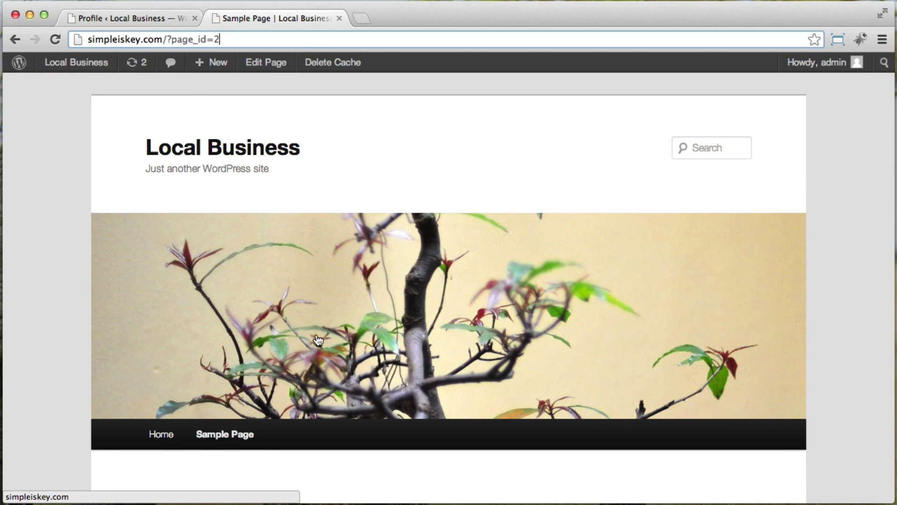
{"action": "scroll", "coordinate": [318, 340], "scroll_direction": "down", "scroll_amount": 5}
{"action": "scroll", "coordinate": [279, 289], "scroll_direction": "up", "scroll_amount": 5}
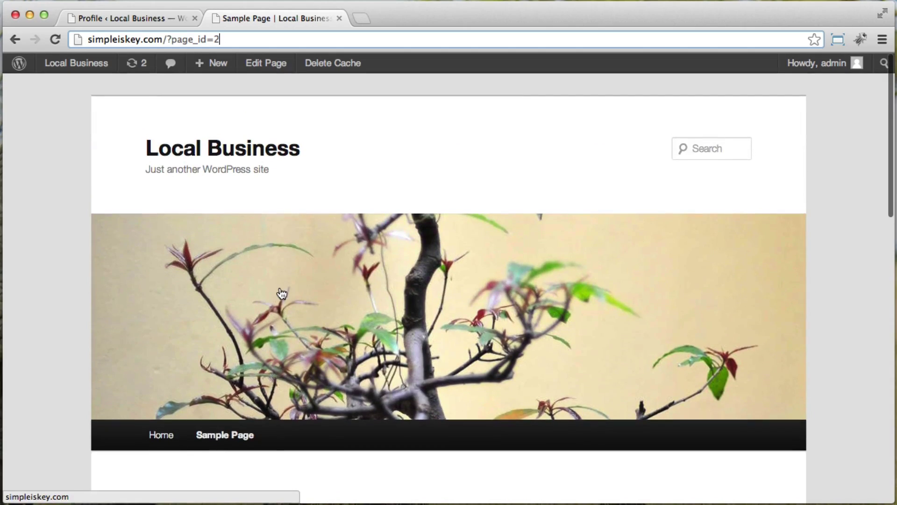
{"action": "left_click", "coordinate": [141, 17]}
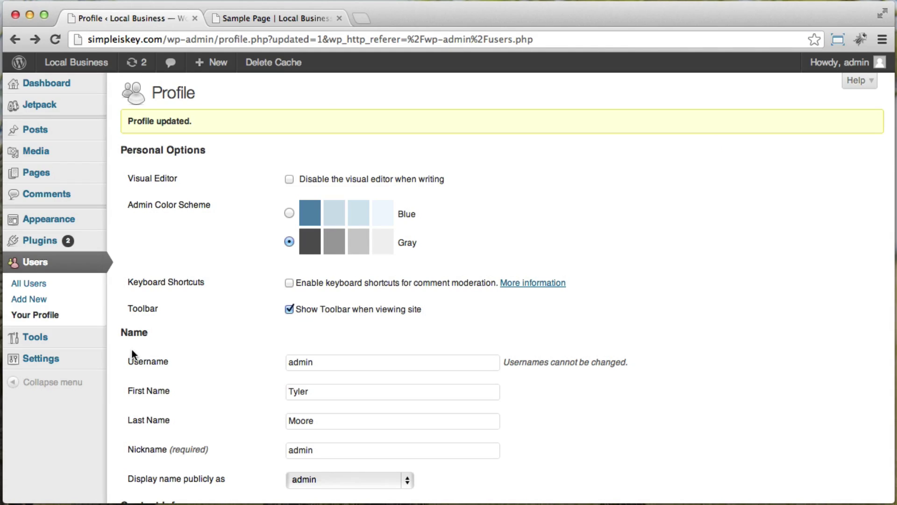
Save Post name (/%postname%/) as the permalink structure, then return to the Sample Page tab.
{"action": "mouse_move", "coordinate": [55, 361]}
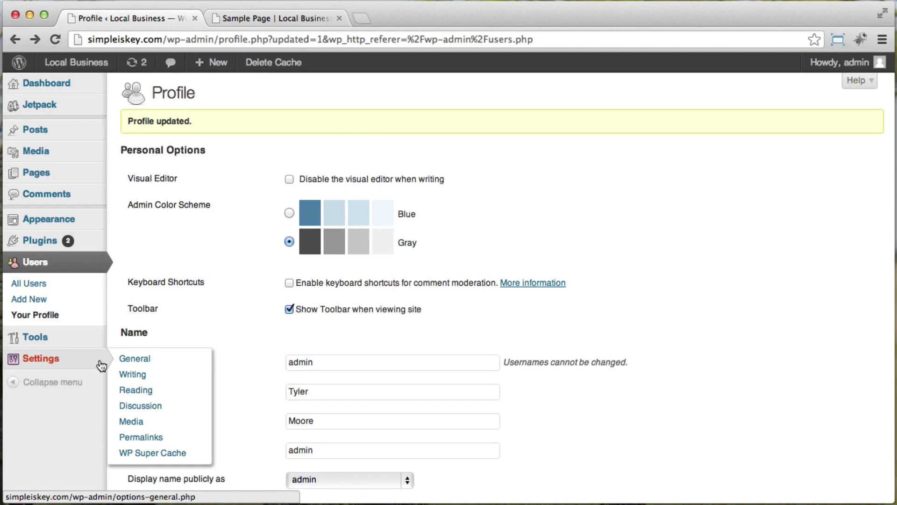
{"action": "left_click", "coordinate": [152, 440]}
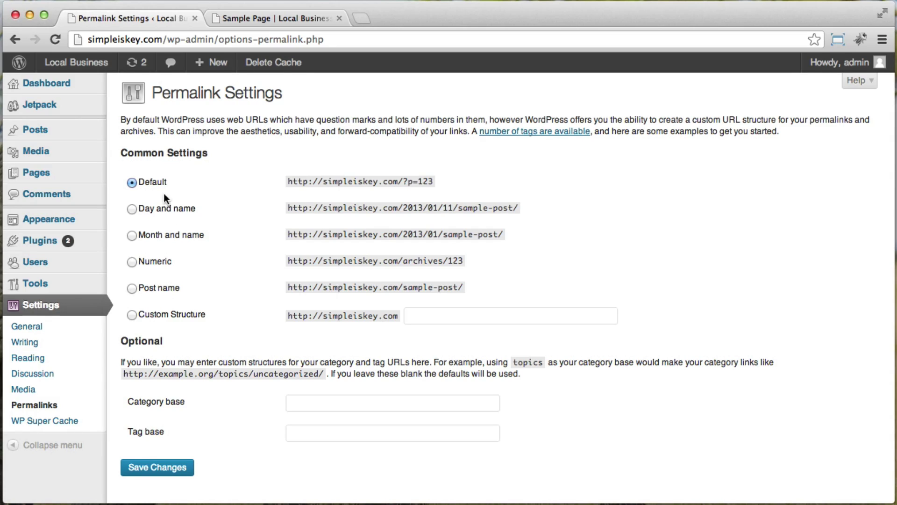
{"action": "left_click", "coordinate": [132, 288]}
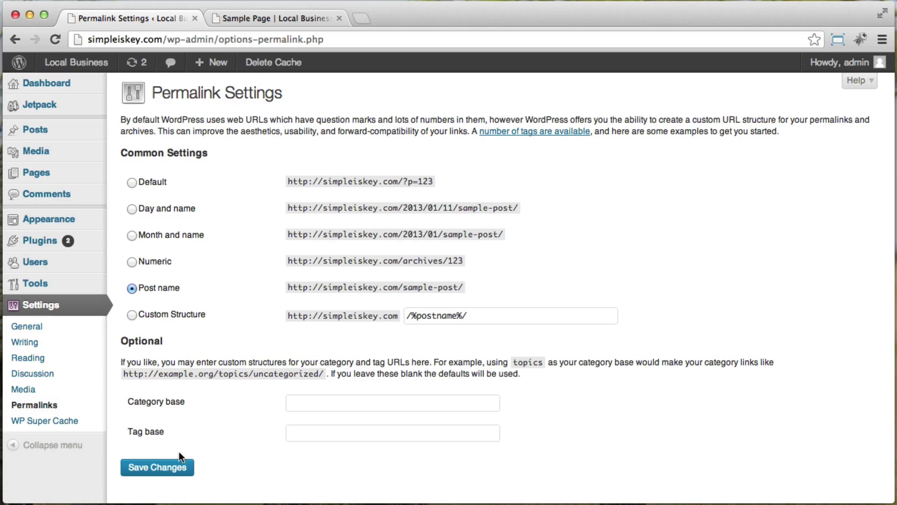
{"action": "left_click", "coordinate": [167, 473]}
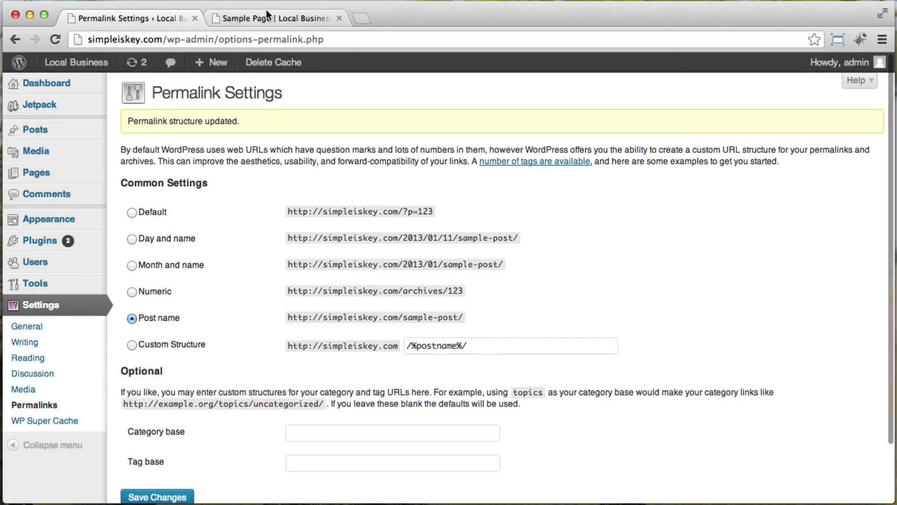
{"action": "left_click", "coordinate": [265, 11]}
{"action": "left_click", "coordinate": [237, 39]}
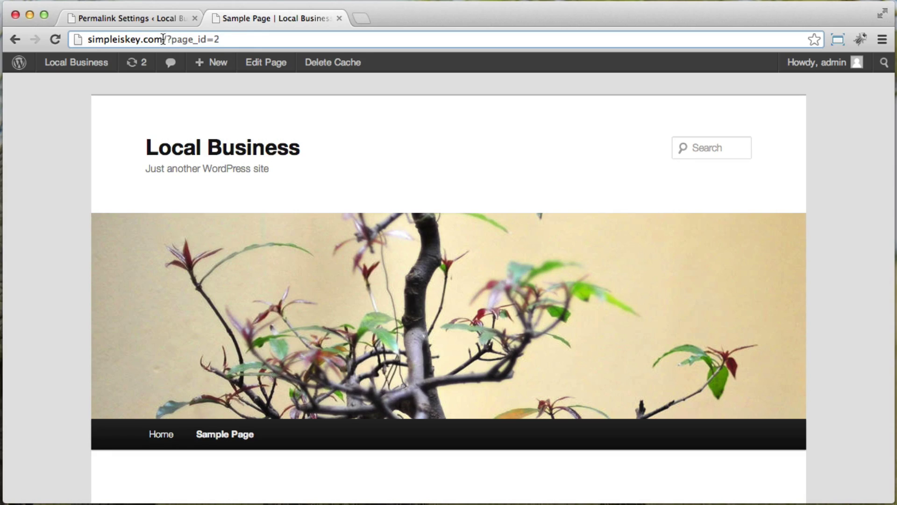
Reload the Sample Page and confirm its address changed from ?page_id=2 to /sample-page/.
{"action": "left_click_drag", "start_coordinate": [164, 40], "coordinate": [230, 40]}
{"action": "left_click", "coordinate": [231, 40]}
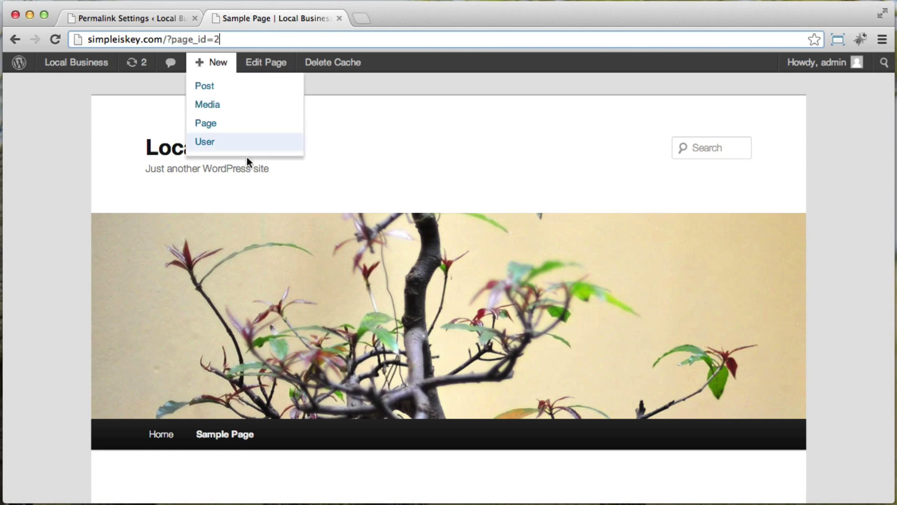
{"action": "left_click", "coordinate": [55, 40]}
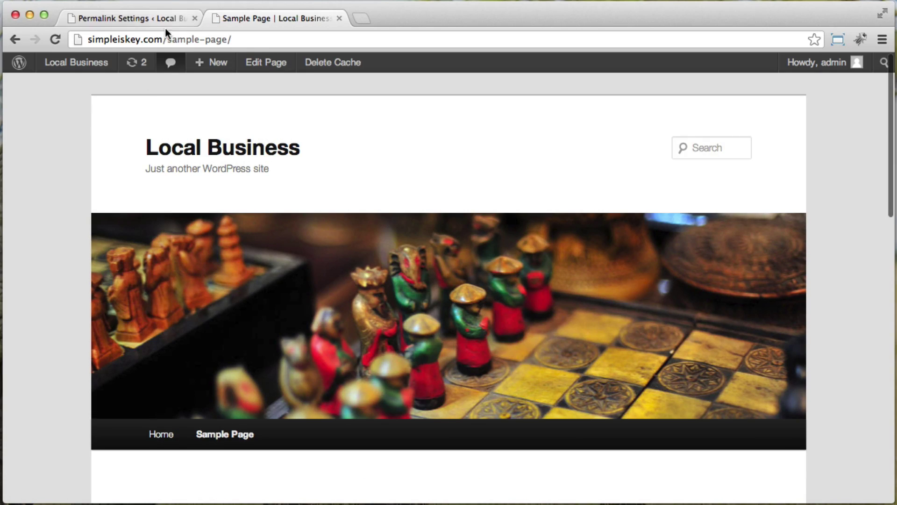
{"action": "left_click_drag", "start_coordinate": [166, 37], "coordinate": [240, 37]}
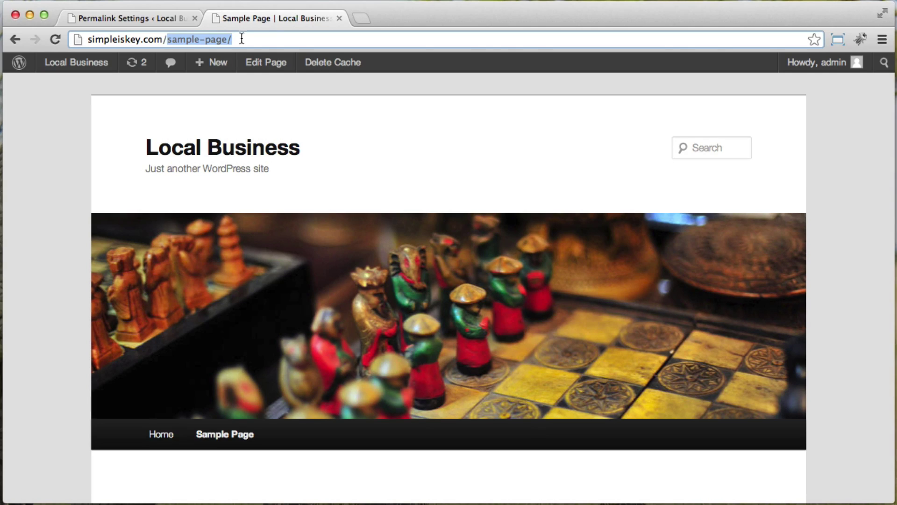
{"action": "left_click", "coordinate": [233, 40]}
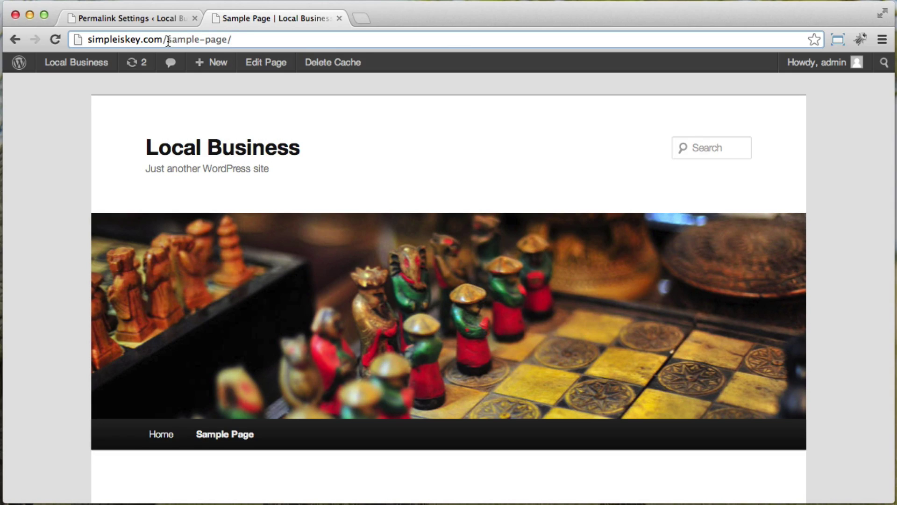
Bring the admin tab back to the Dashboard, then reload the Sample Page again.
{"action": "mouse_move", "coordinate": [233, 71]}
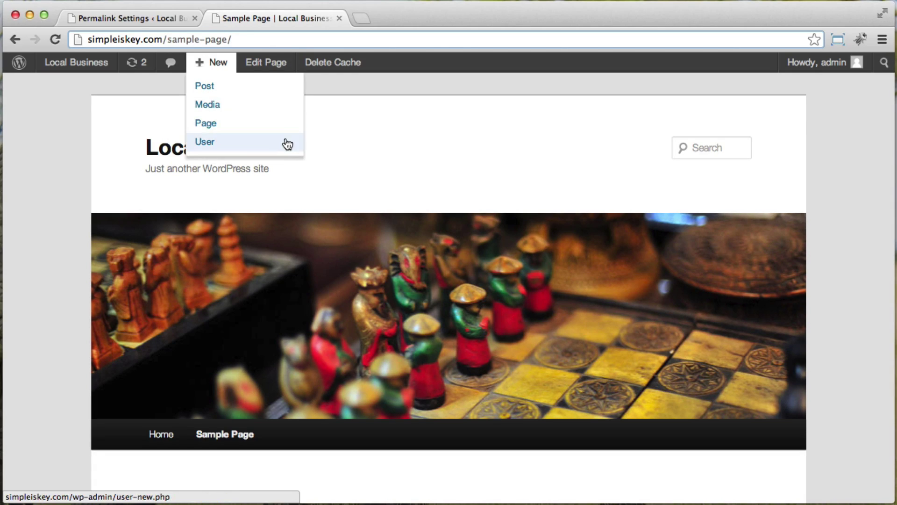
{"action": "left_click", "coordinate": [144, 15]}
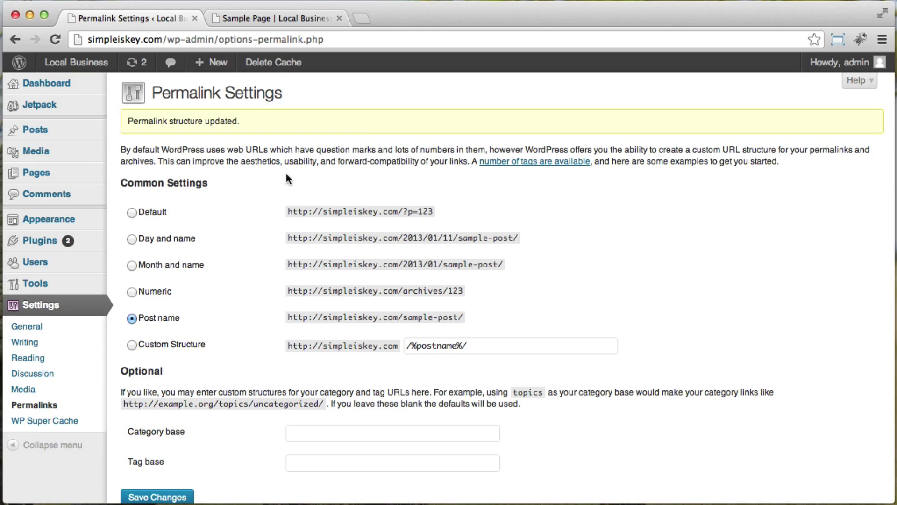
{"action": "mouse_move", "coordinate": [60, 89]}
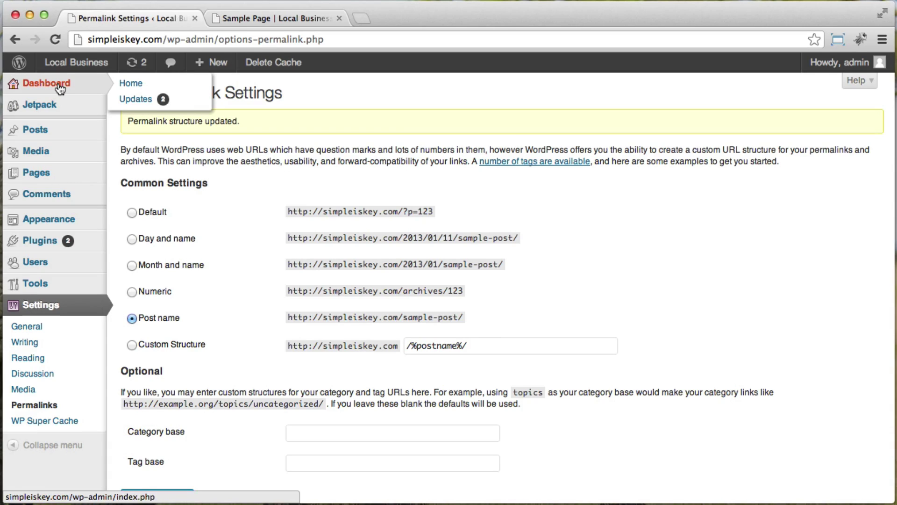
{"action": "left_click", "coordinate": [59, 89]}
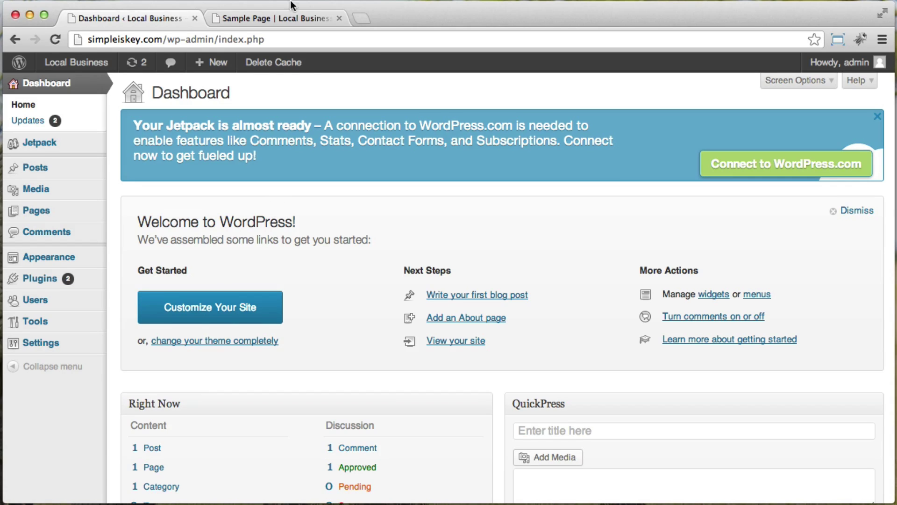
{"action": "left_click", "coordinate": [262, 18]}
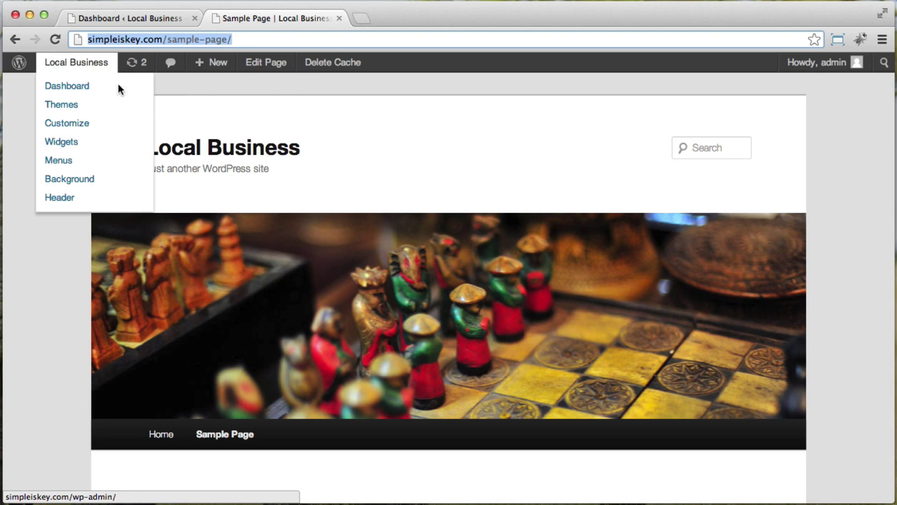
{"action": "left_click", "coordinate": [56, 38]}
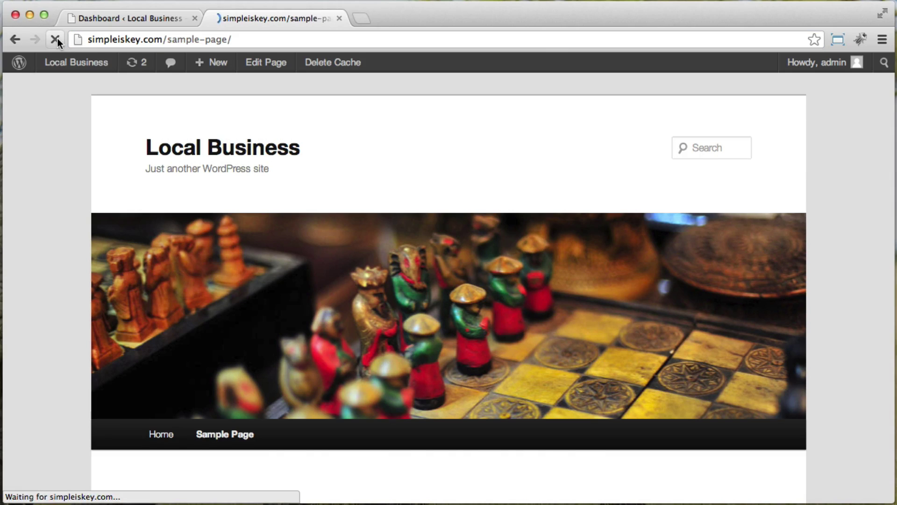
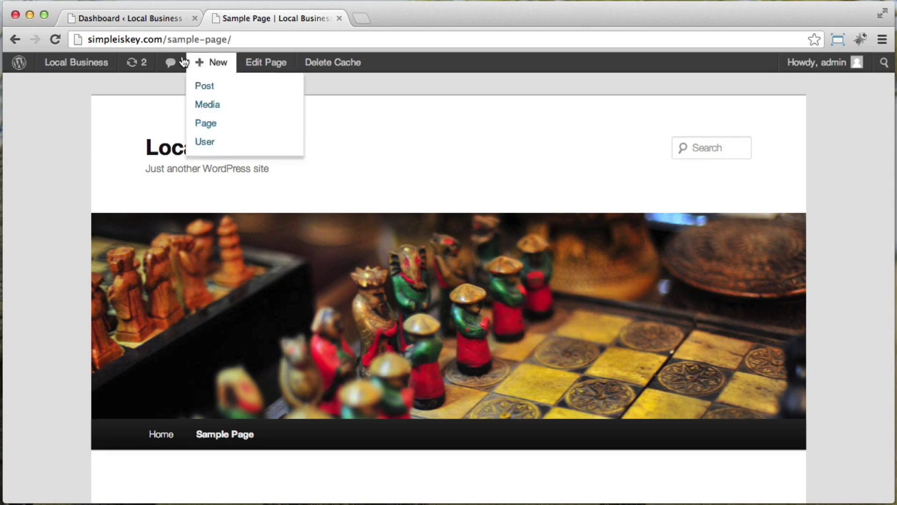
Switch from the live Sample Page back to the admin Dashboard tab.
{"action": "left_click", "coordinate": [139, 19]}
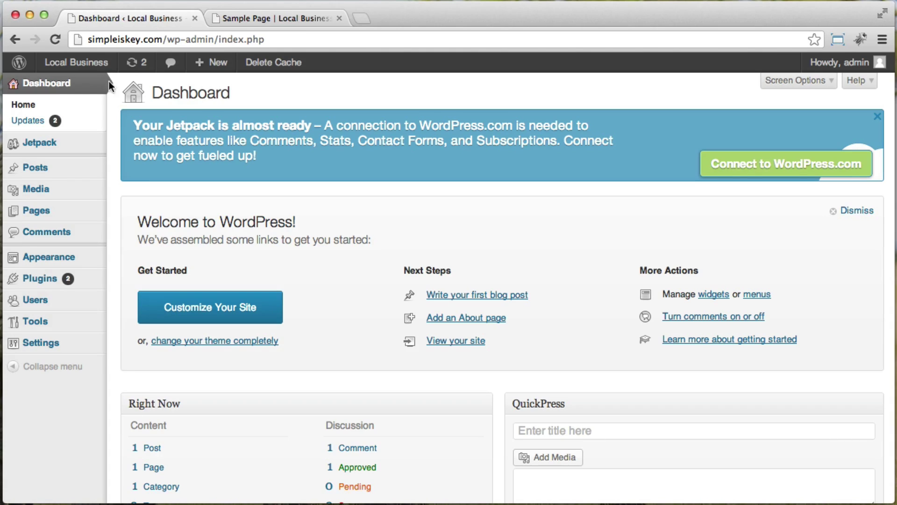
{"action": "mouse_move", "coordinate": [55, 348]}
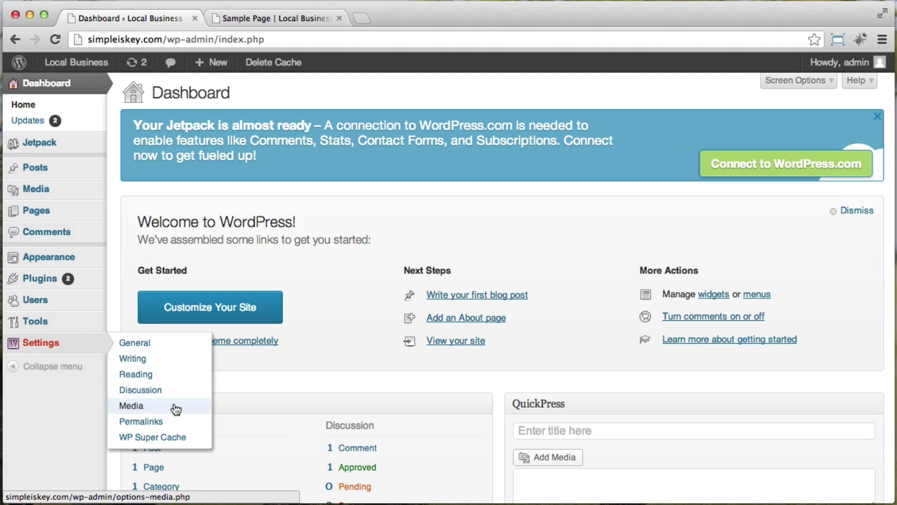
Set WP Super Cache to Caching Off on its Easy tab and save with Update Status.
{"action": "left_click", "coordinate": [160, 438]}
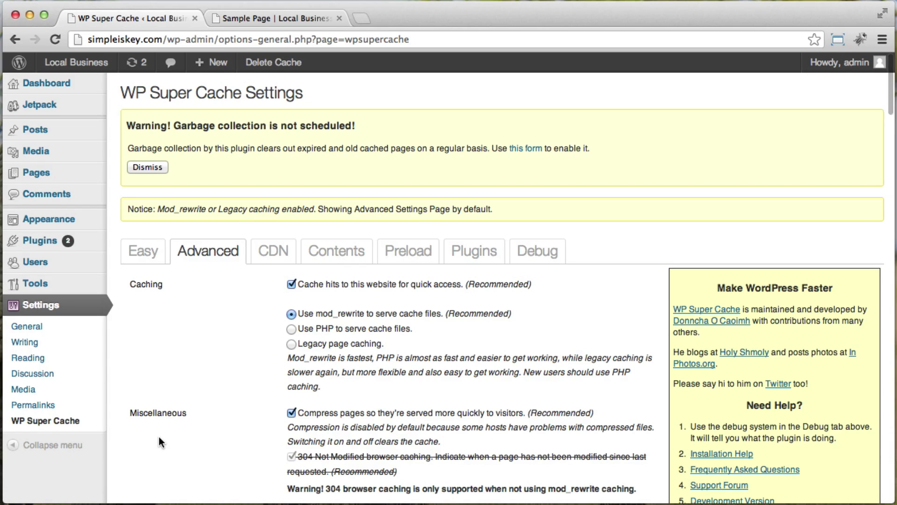
{"action": "left_click", "coordinate": [144, 252]}
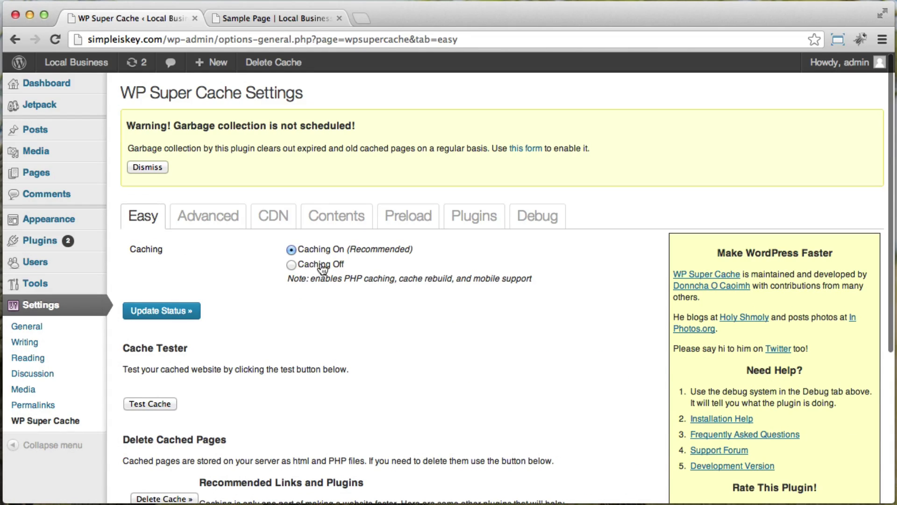
{"action": "left_click", "coordinate": [291, 264]}
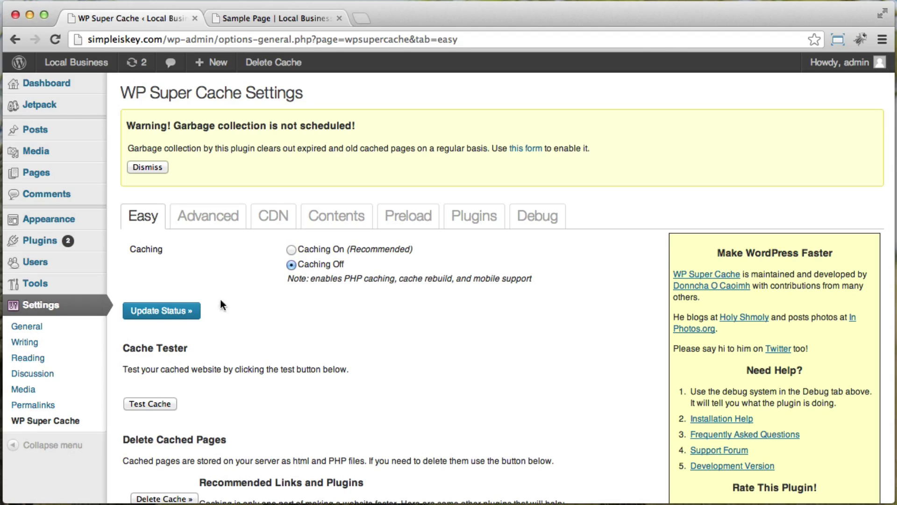
{"action": "left_click", "coordinate": [162, 310]}
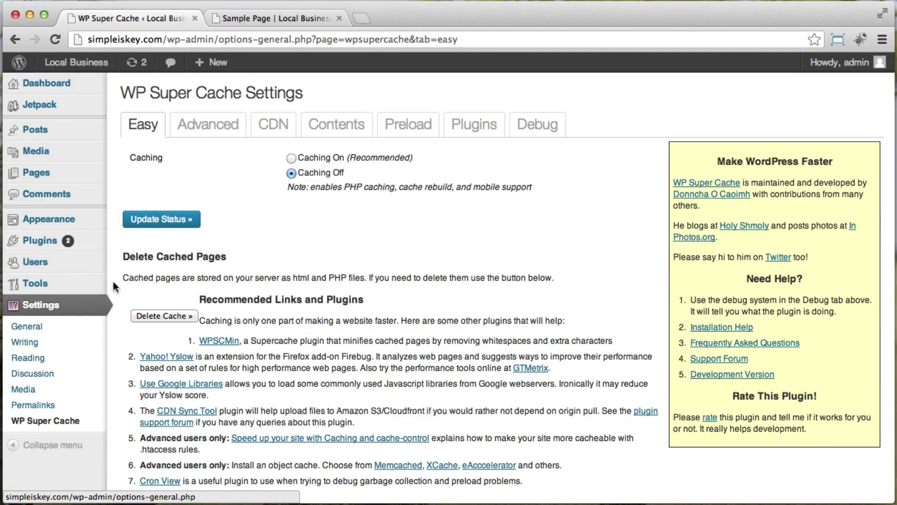
{"action": "mouse_move", "coordinate": [42, 247]}
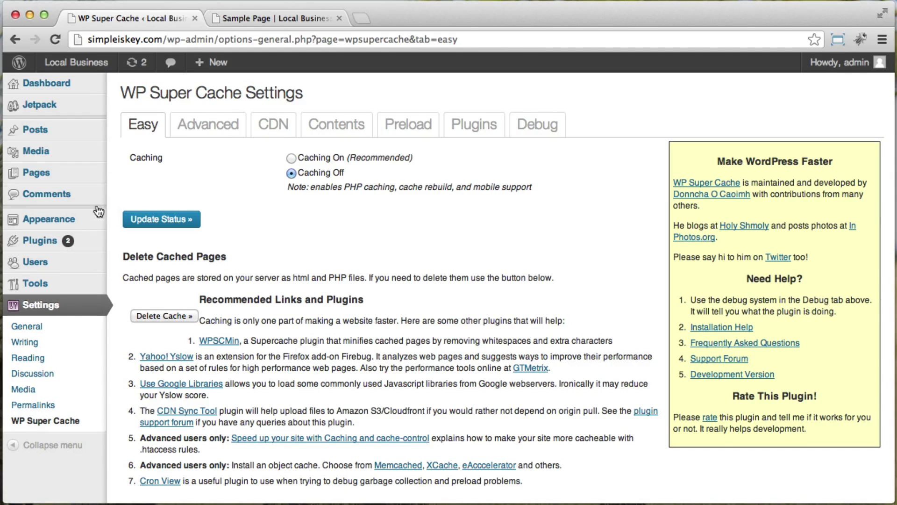
Deactivate WP Super Cache in Installed Plugins and confirm it now shows as inactive.
{"action": "left_click", "coordinate": [45, 248]}
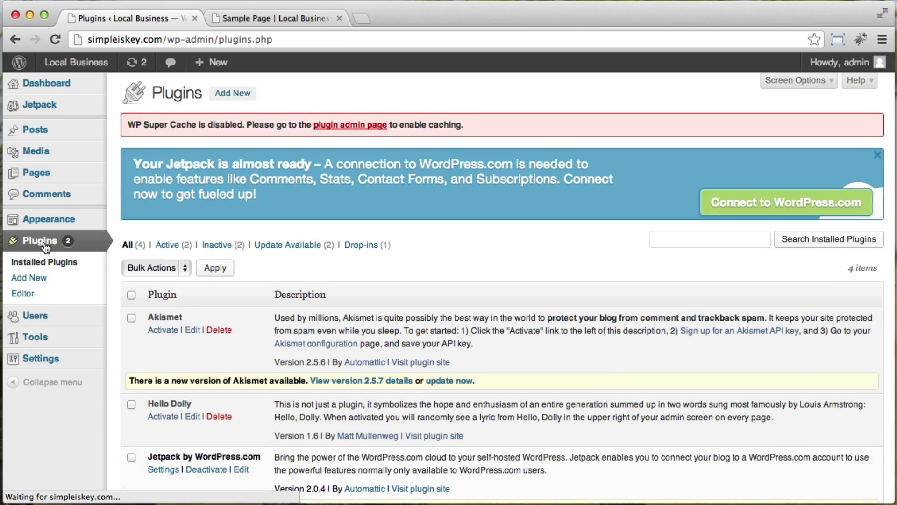
{"action": "scroll", "coordinate": [280, 275], "scroll_direction": "down", "scroll_amount": 3}
{"action": "scroll", "coordinate": [307, 273], "scroll_direction": "down", "scroll_amount": 3}
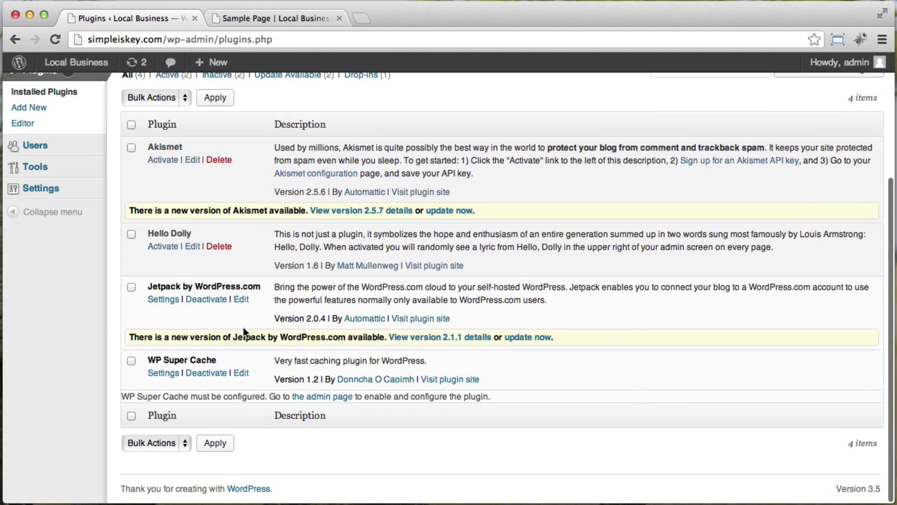
{"action": "left_click_drag", "start_coordinate": [147, 360], "coordinate": [216, 360]}
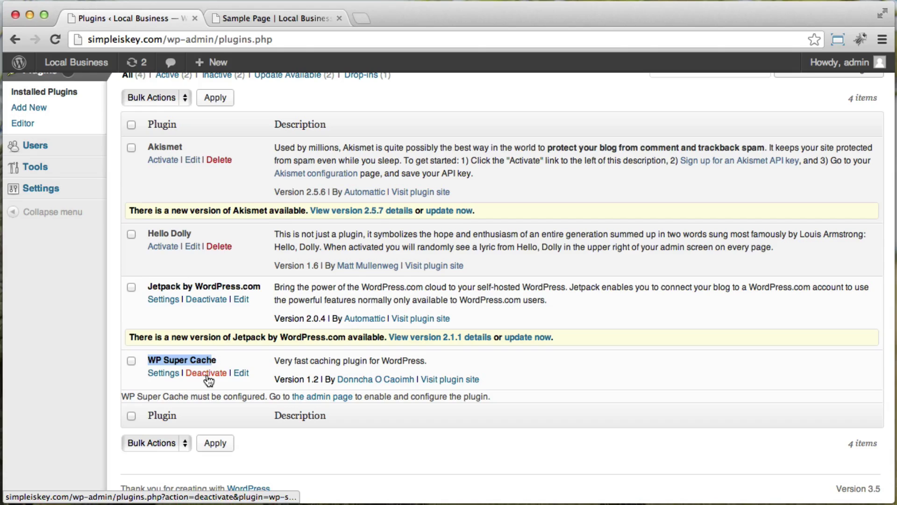
{"action": "left_click", "coordinate": [206, 373]}
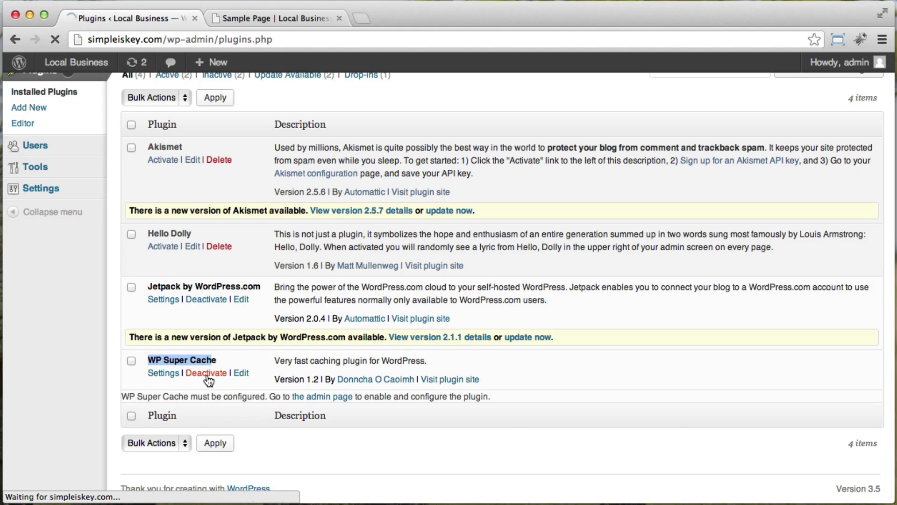
{"action": "scroll", "coordinate": [215, 367], "scroll_direction": "down", "scroll_amount": 5}
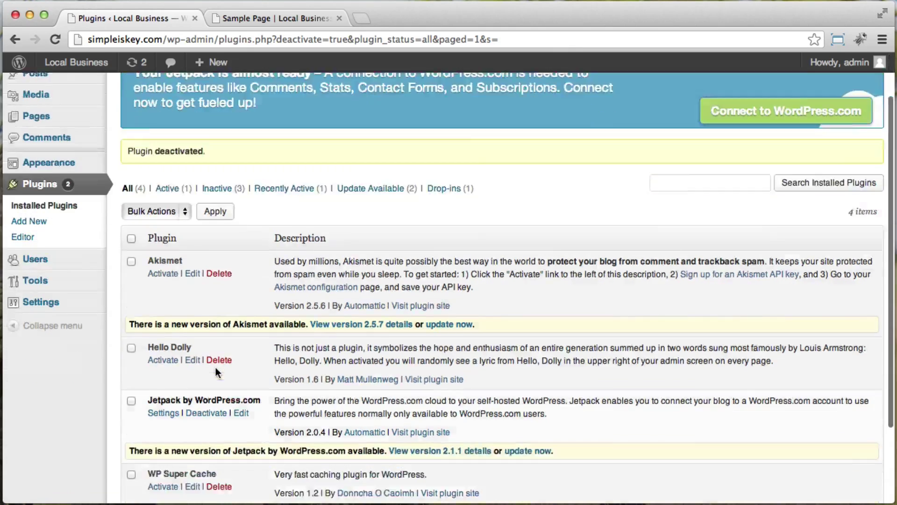
{"action": "scroll", "coordinate": [216, 373], "scroll_direction": "up", "scroll_amount": 1}
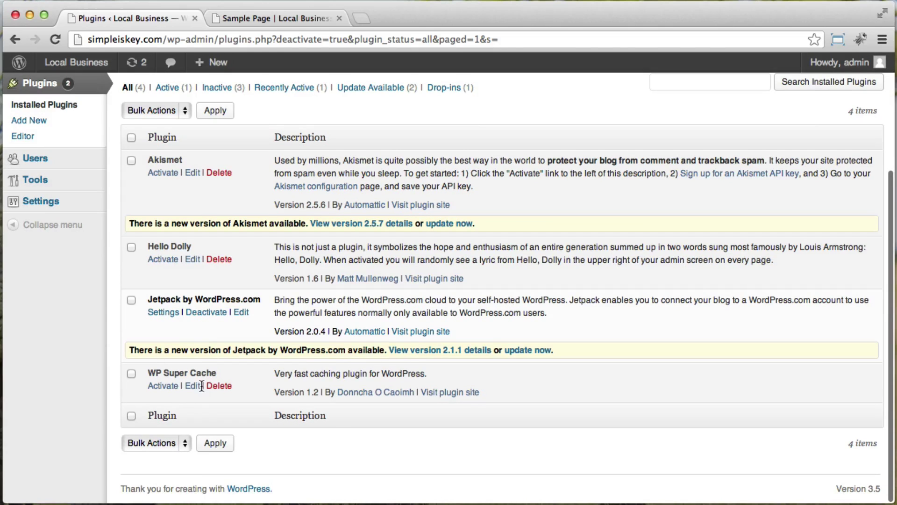
{"action": "scroll", "coordinate": [208, 388], "scroll_direction": "up", "scroll_amount": 3}
{"action": "scroll", "coordinate": [210, 390], "scroll_direction": "down", "scroll_amount": 3}
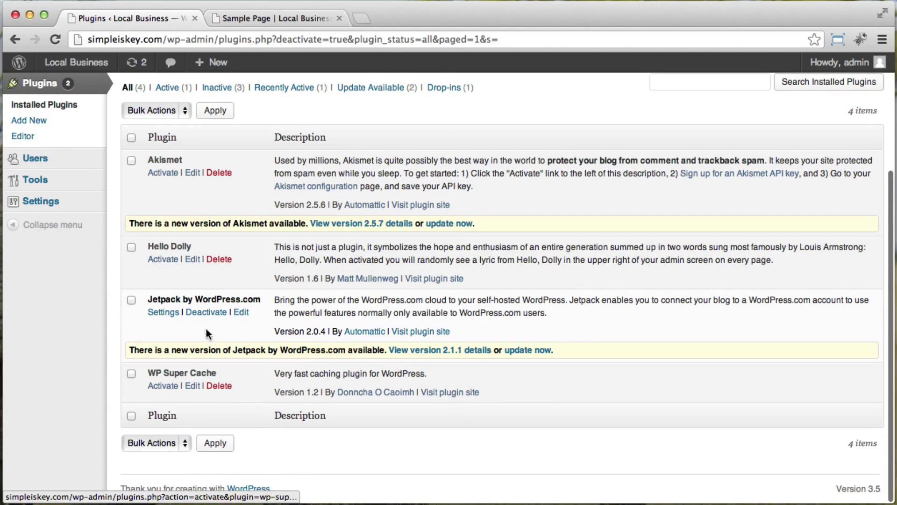
{"action": "scroll", "coordinate": [243, 315], "scroll_direction": "up", "scroll_amount": 3}
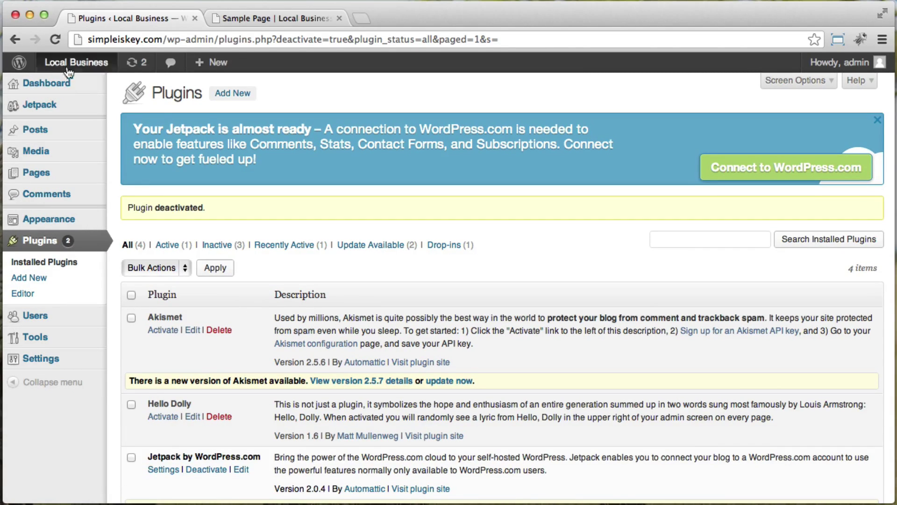
Return to the Dashboard, then scroll through the live Sample Page with caching off.
{"action": "left_click", "coordinate": [47, 86]}
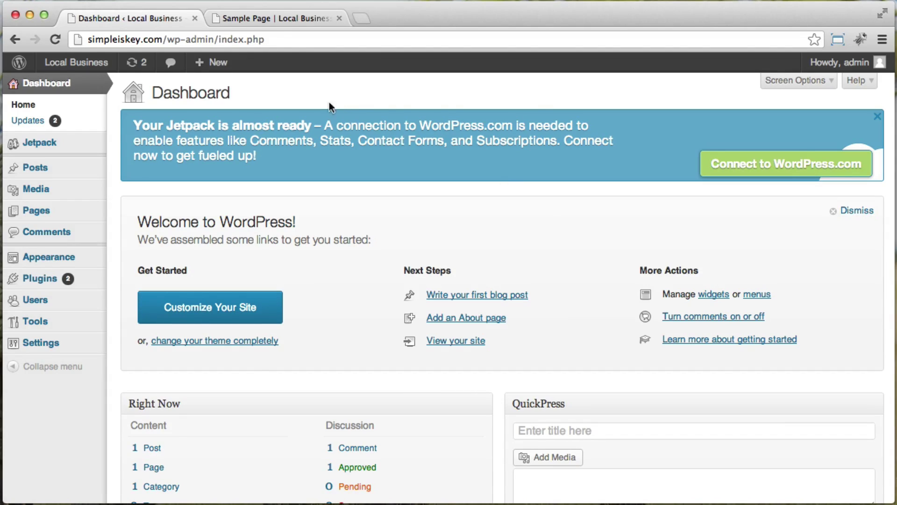
{"action": "left_click", "coordinate": [270, 17]}
{"action": "scroll", "coordinate": [474, 202], "scroll_direction": "down", "scroll_amount": 2}
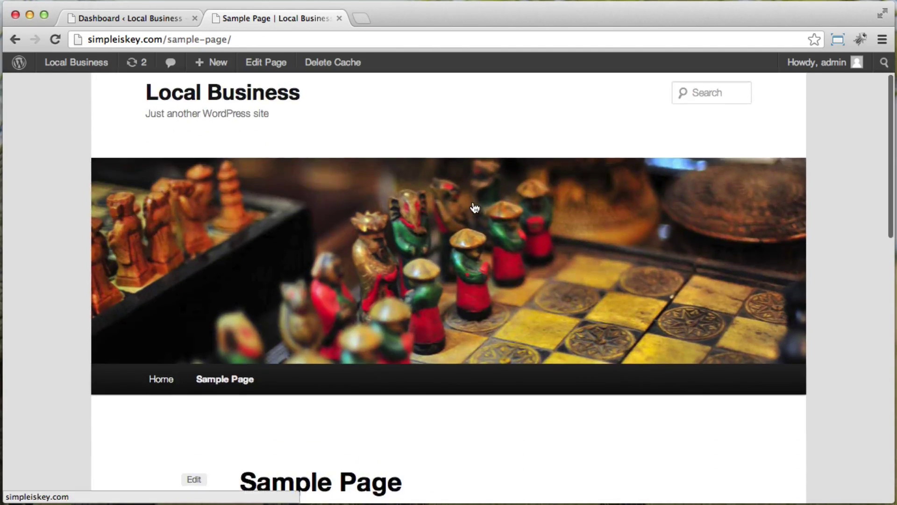
{"action": "scroll", "coordinate": [473, 202], "scroll_direction": "up", "scroll_amount": 2}
{"action": "scroll", "coordinate": [488, 222], "scroll_direction": "down", "scroll_amount": 2}
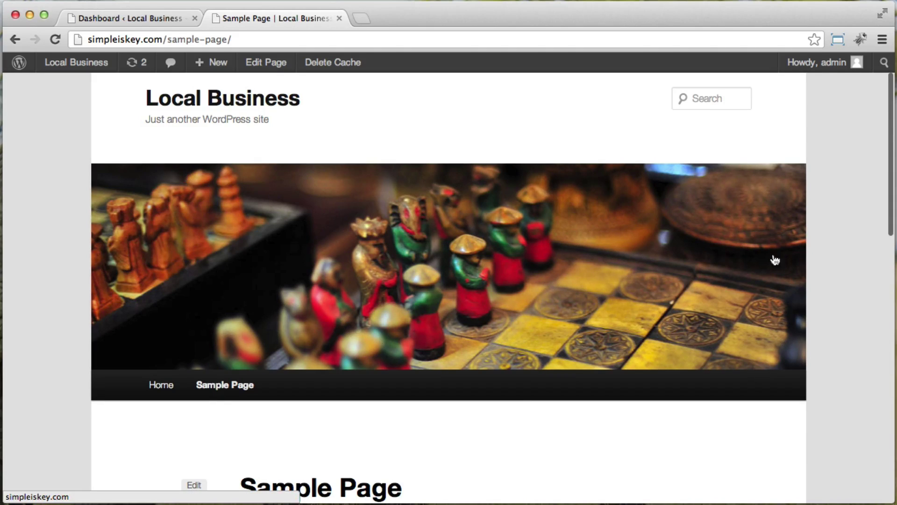
{"action": "scroll", "coordinate": [253, 236], "scroll_direction": "up", "scroll_amount": 2}
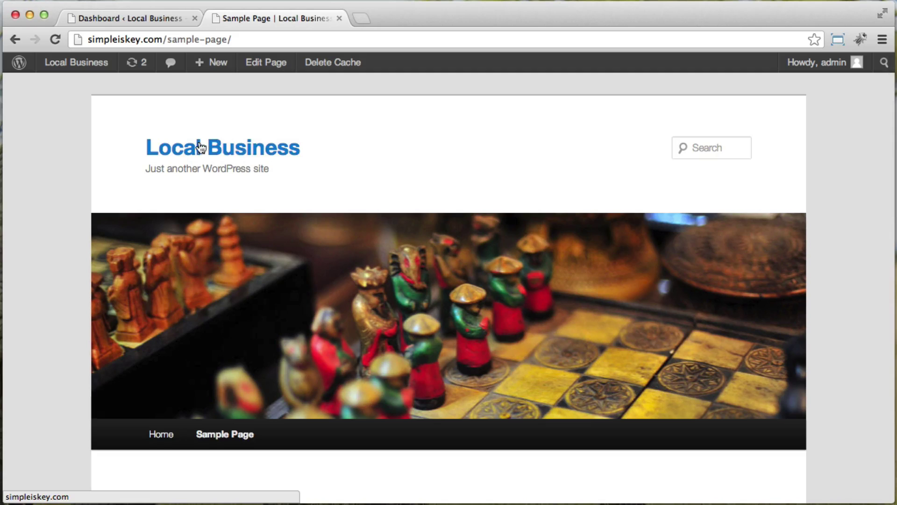
{"action": "scroll", "coordinate": [353, 164], "scroll_direction": "down", "scroll_amount": 7}
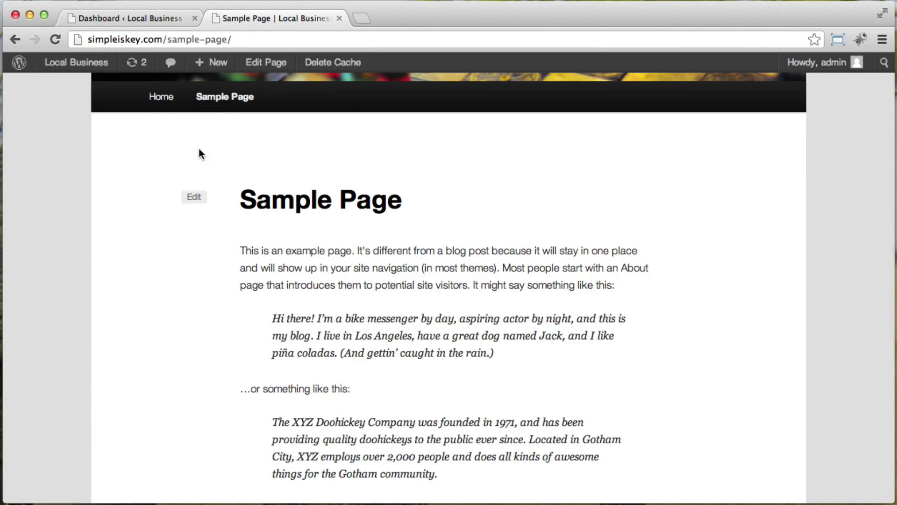
Open the live site's Home page, scroll it, then go back to the admin tab.
{"action": "left_click", "coordinate": [172, 105]}
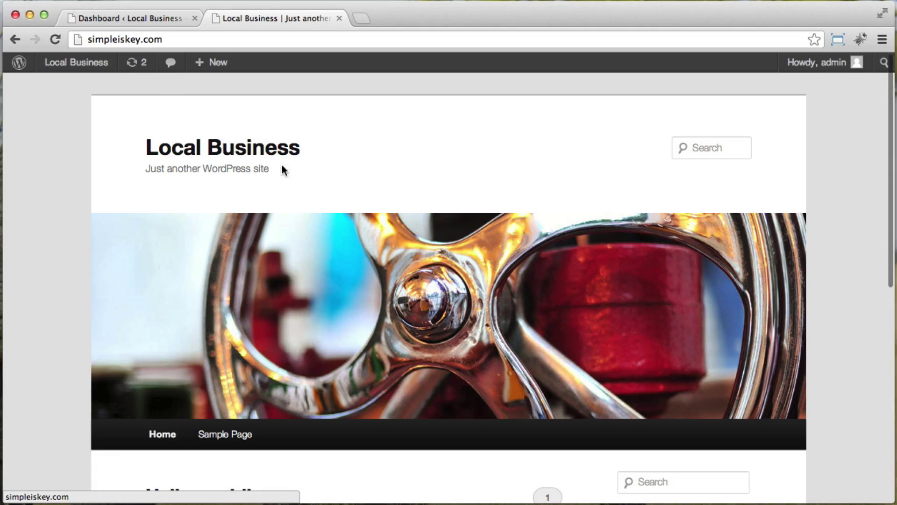
{"action": "scroll", "coordinate": [285, 171], "scroll_direction": "down", "scroll_amount": 4}
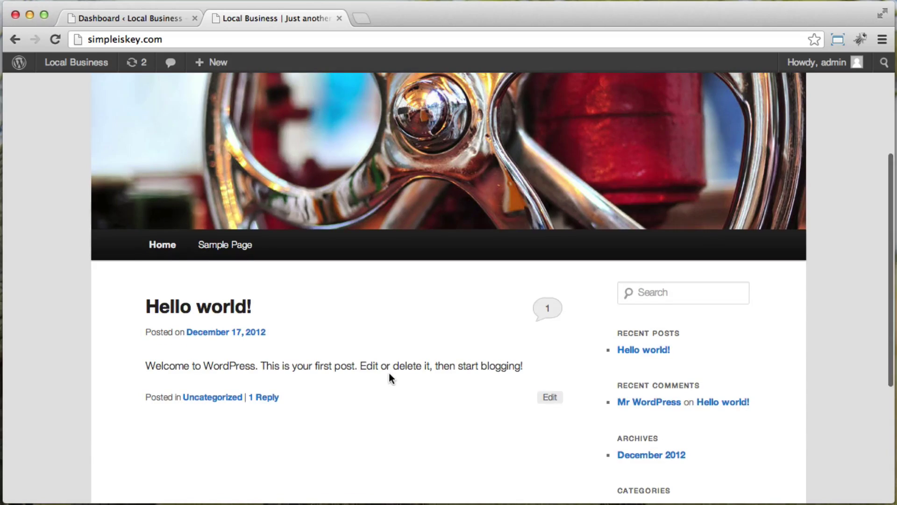
{"action": "scroll", "coordinate": [389, 374], "scroll_direction": "up", "scroll_amount": 4}
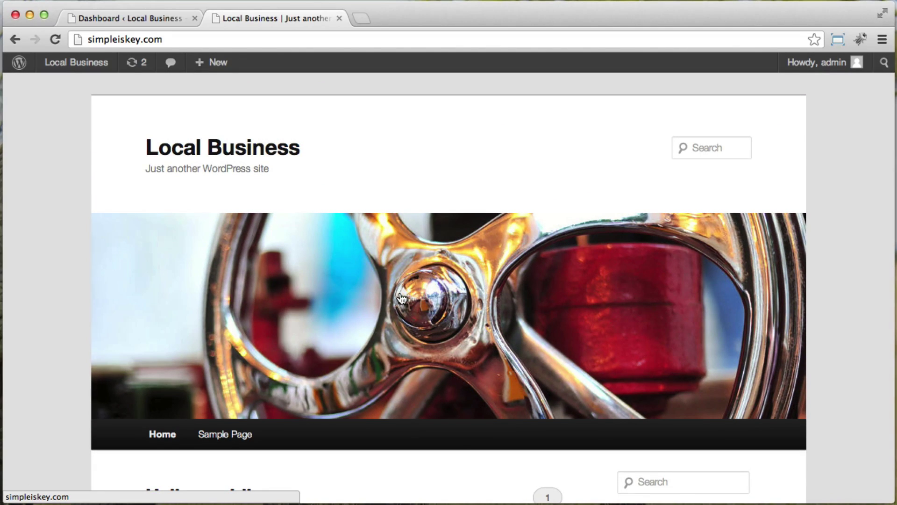
{"action": "left_click", "coordinate": [138, 18]}
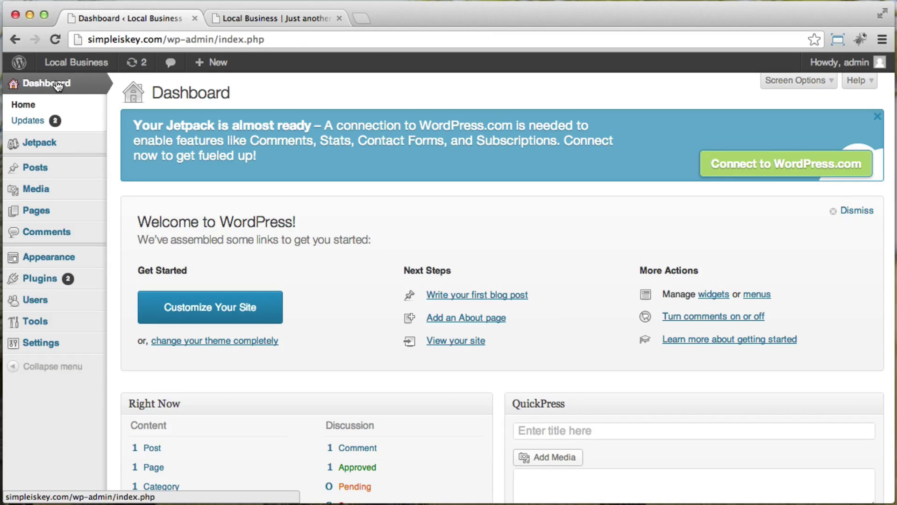
Search the theme directory for 'local business' under Appearance > Themes > Add New.
{"action": "mouse_move", "coordinate": [73, 265]}
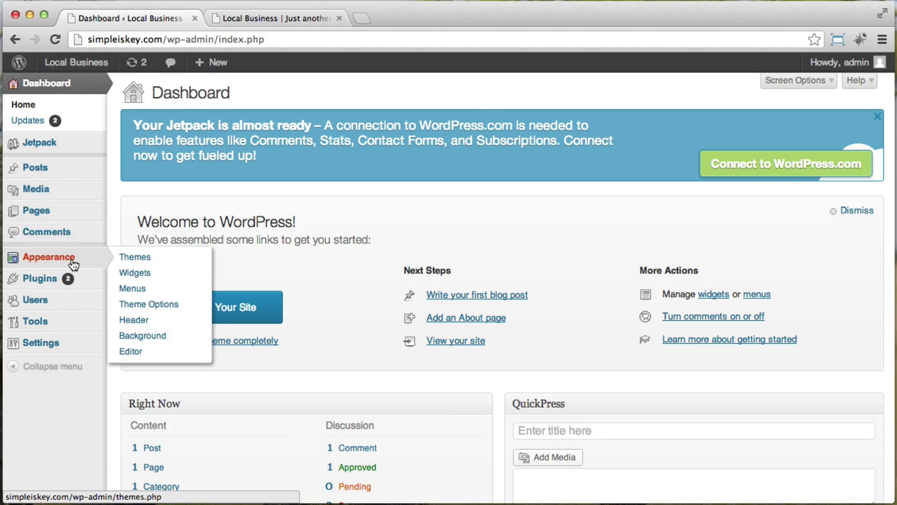
{"action": "left_click", "coordinate": [150, 263]}
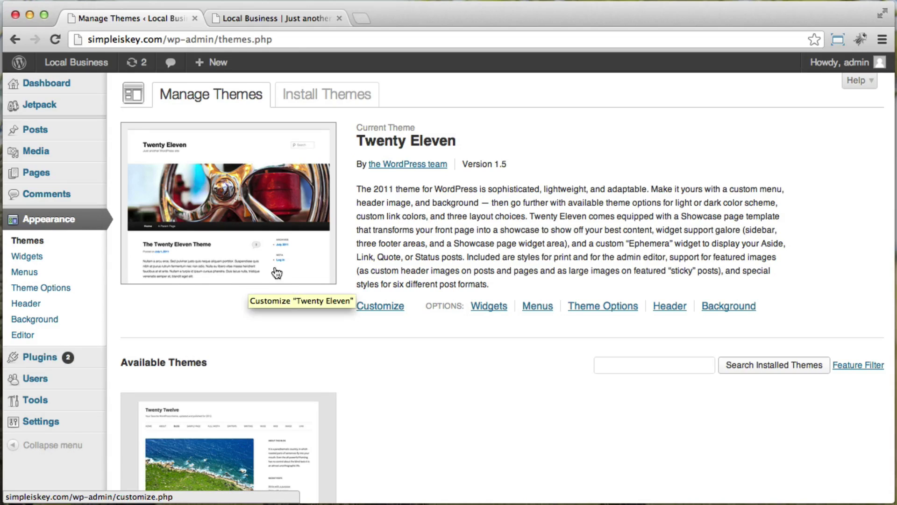
{"action": "left_click", "coordinate": [321, 98]}
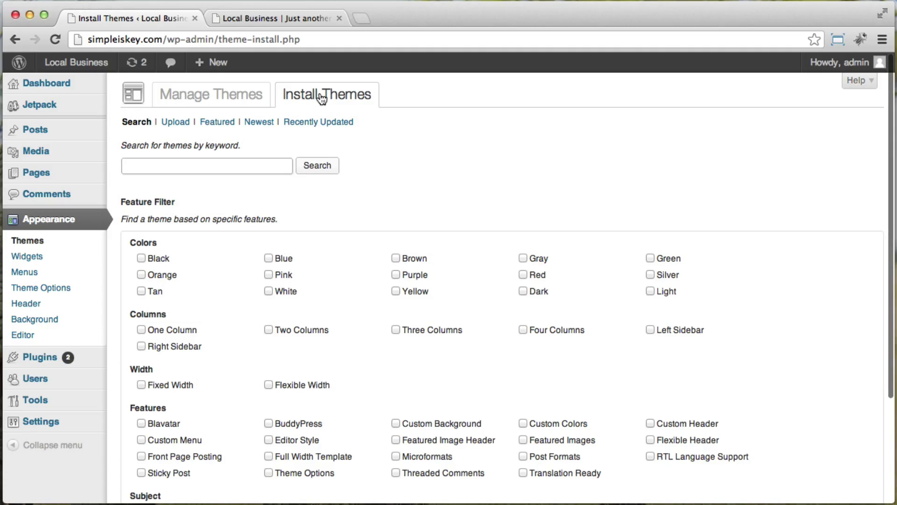
{"action": "left_click", "coordinate": [192, 166]}
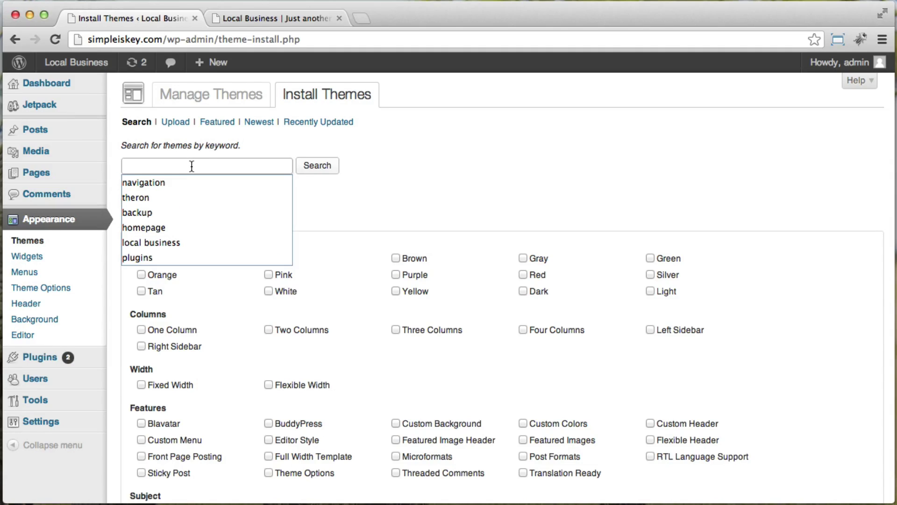
{"action": "type", "text": "local business"}
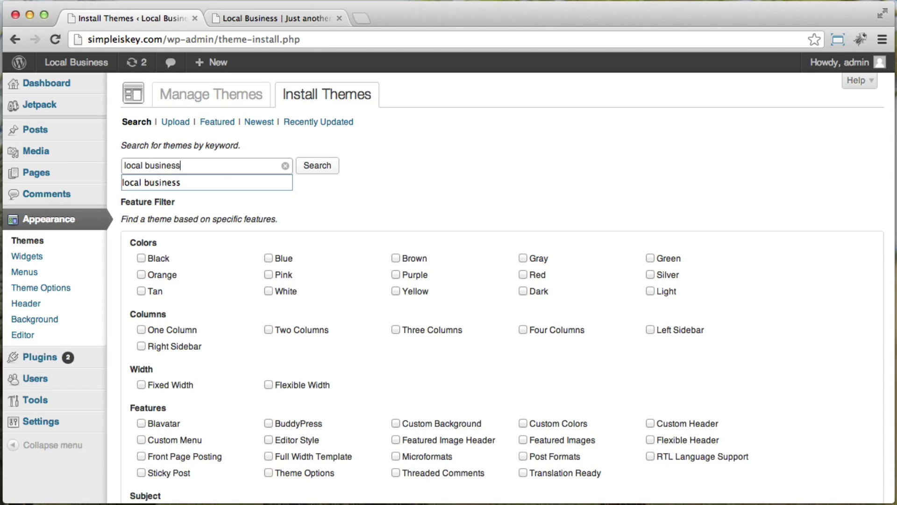
{"action": "key", "text": "Down"}
{"action": "key", "text": "Return"}
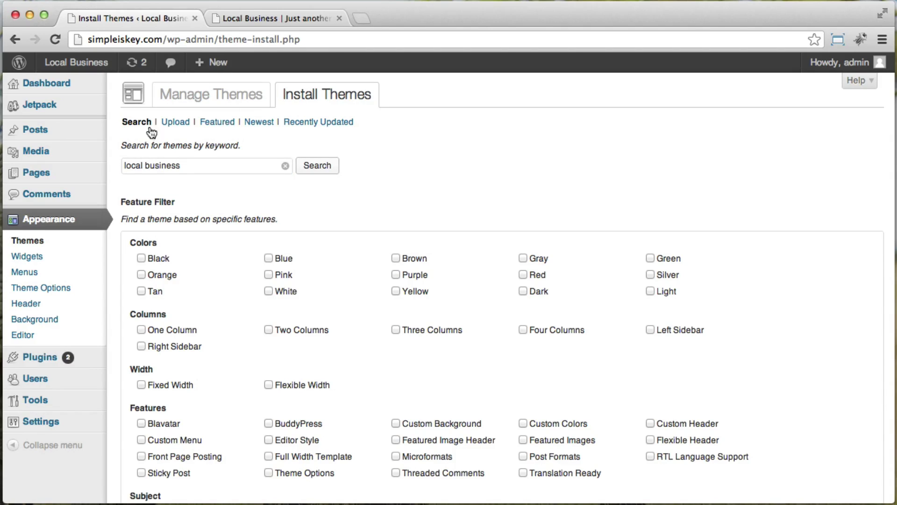
{"action": "left_click", "coordinate": [327, 172]}
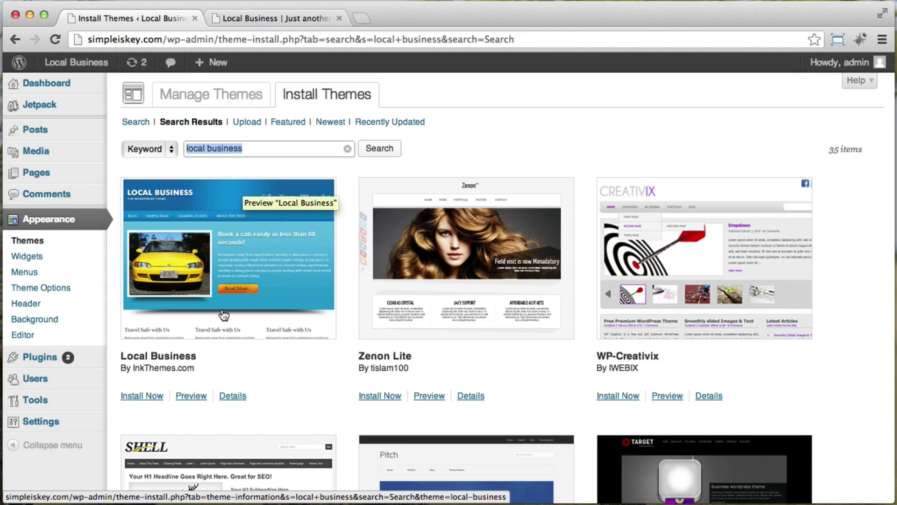
Install the Local Business theme and activate it.
{"action": "scroll", "coordinate": [224, 315], "scroll_direction": "down", "scroll_amount": 1}
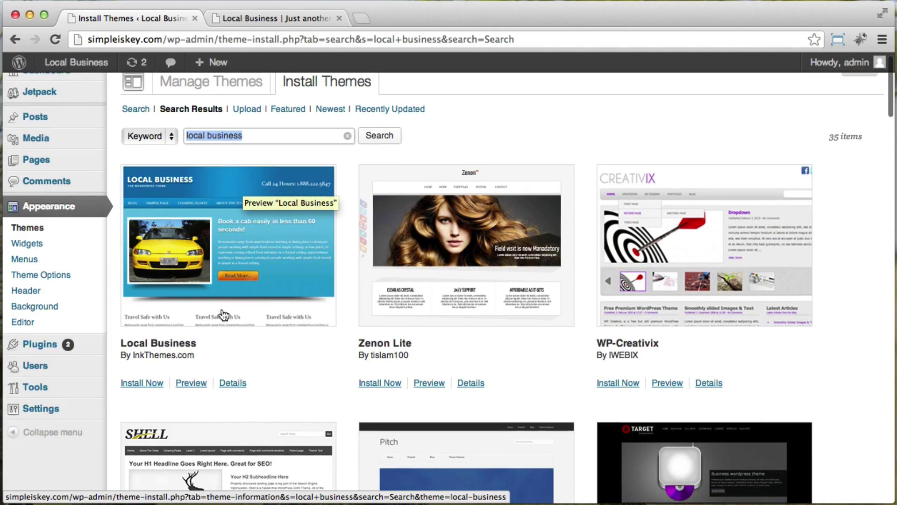
{"action": "left_click", "coordinate": [140, 384]}
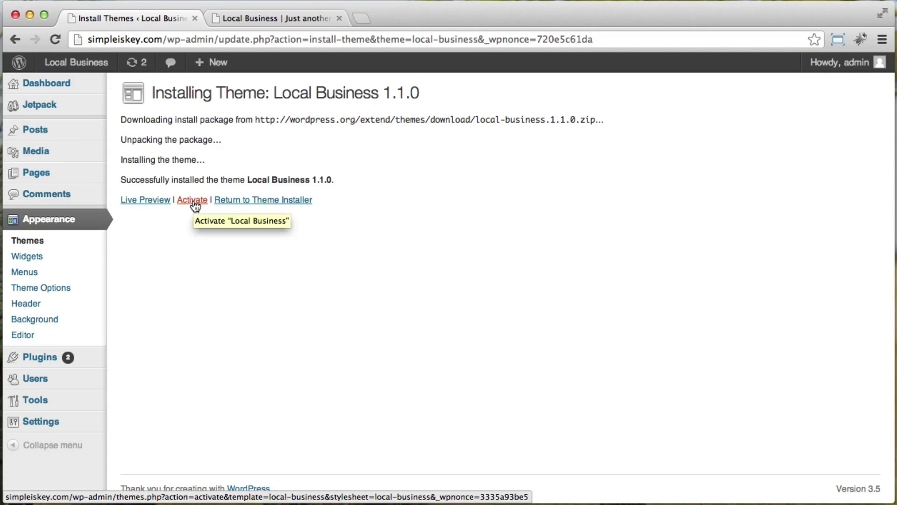
{"action": "left_click", "coordinate": [193, 201]}
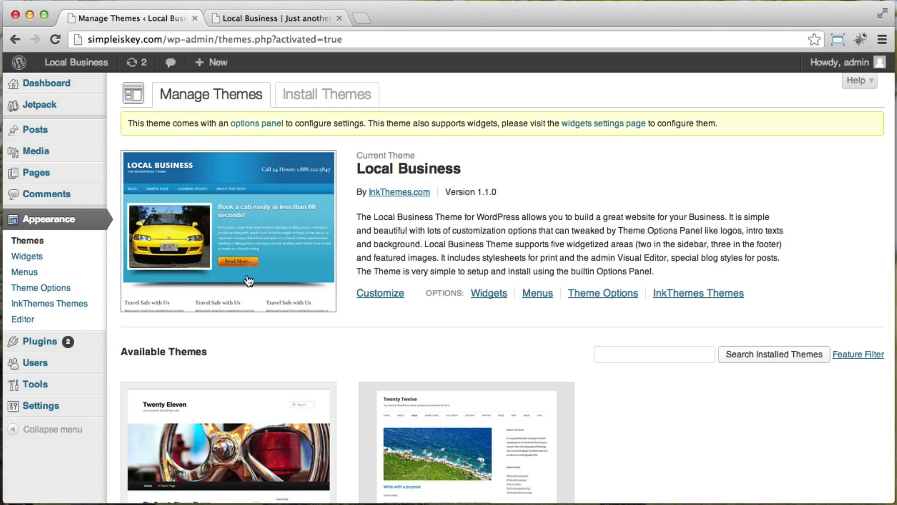
{"action": "left_click", "coordinate": [259, 21]}
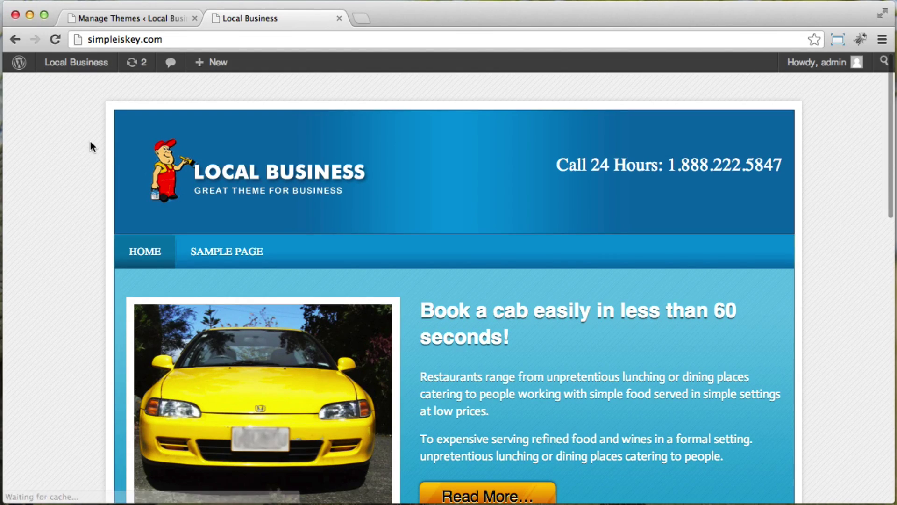
{"action": "scroll", "coordinate": [530, 164], "scroll_direction": "down", "scroll_amount": 2}
{"action": "scroll", "coordinate": [529, 163], "scroll_direction": "down", "scroll_amount": 8}
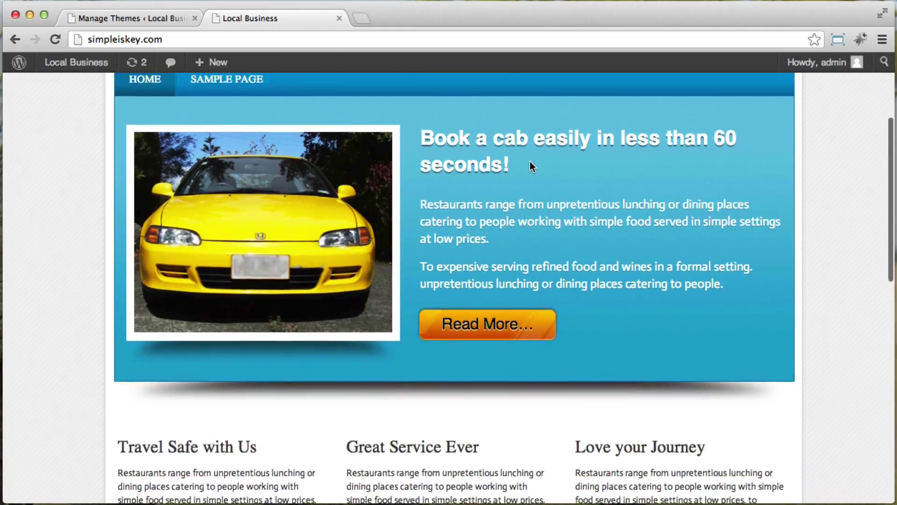
{"action": "scroll", "coordinate": [530, 161], "scroll_direction": "down", "scroll_amount": 10}
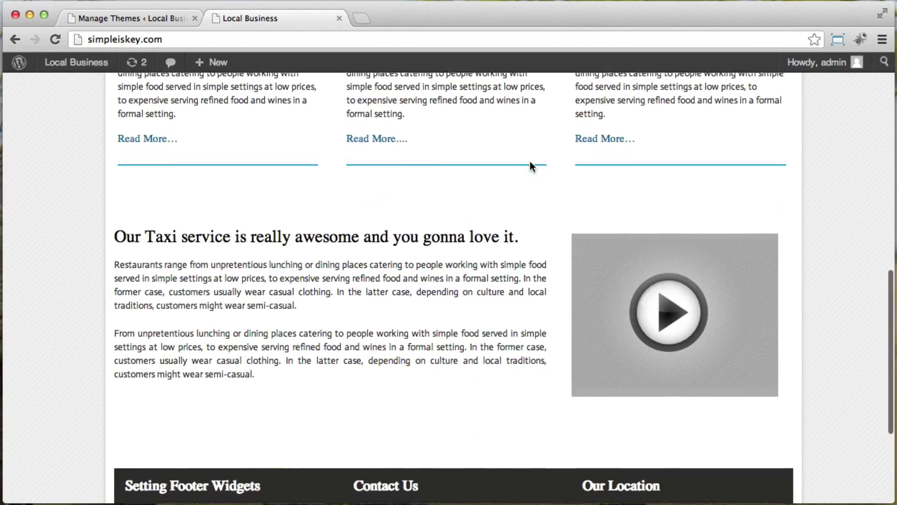
{"action": "scroll", "coordinate": [530, 161], "scroll_direction": "up", "scroll_amount": 20}
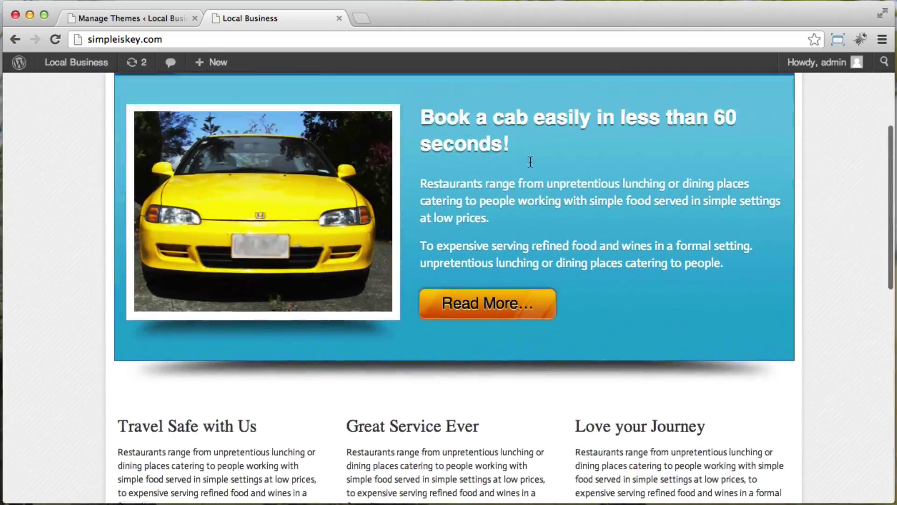
{"action": "scroll", "coordinate": [530, 161], "scroll_direction": "down", "scroll_amount": 8}
{"action": "scroll", "coordinate": [530, 161], "scroll_direction": "down", "scroll_amount": 10}
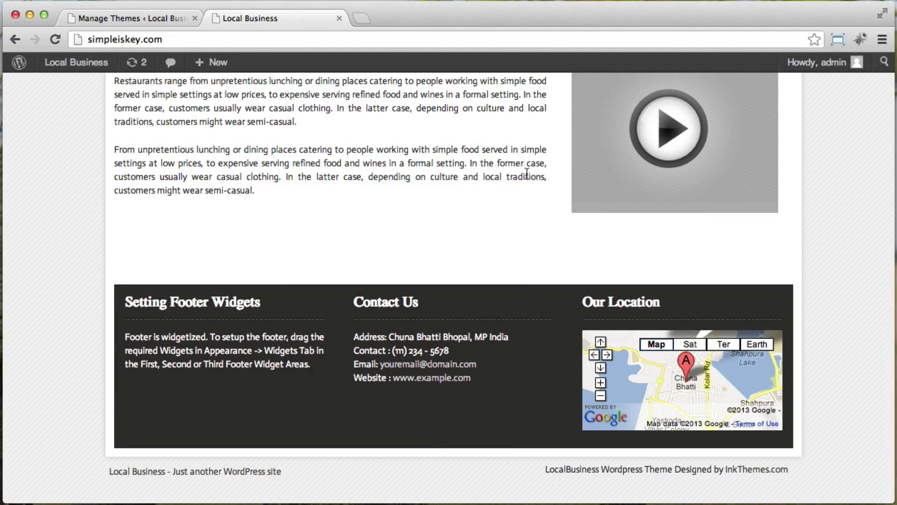
{"action": "scroll", "coordinate": [425, 286], "scroll_direction": "up", "scroll_amount": 15}
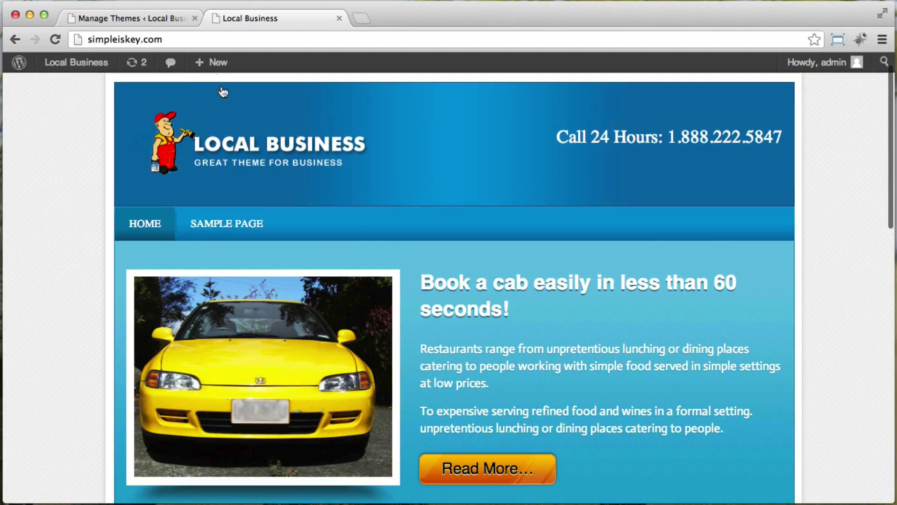
{"action": "mouse_move", "coordinate": [216, 62]}
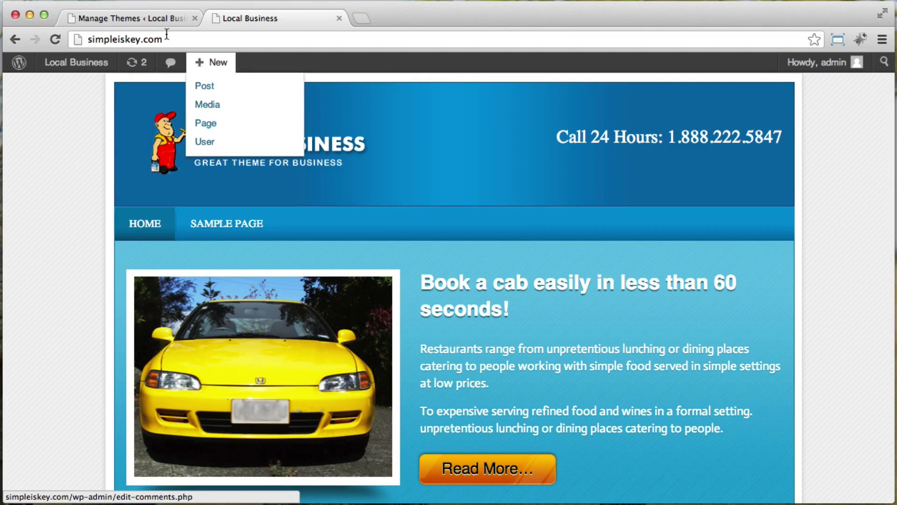
{"action": "left_click", "coordinate": [138, 17]}
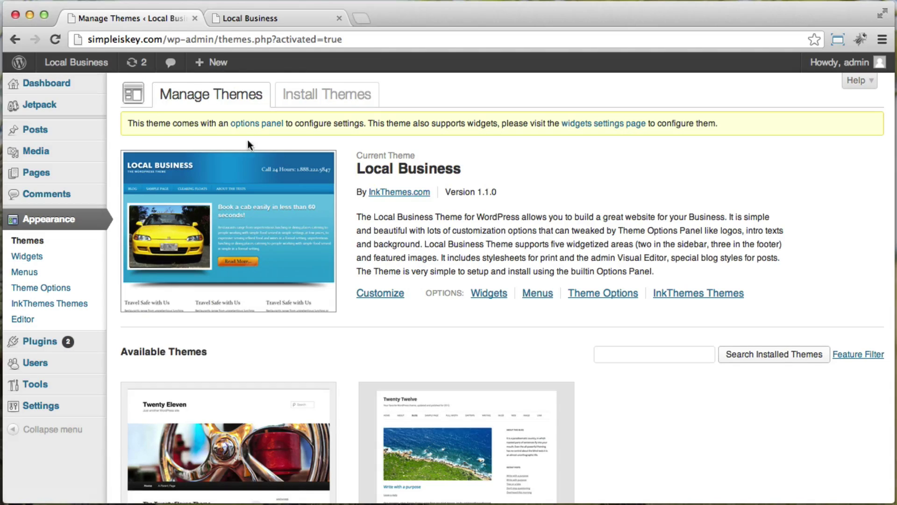
Open the admin Dashboard, look at the live taxi-themed front page, and return.
{"action": "mouse_move", "coordinate": [68, 89]}
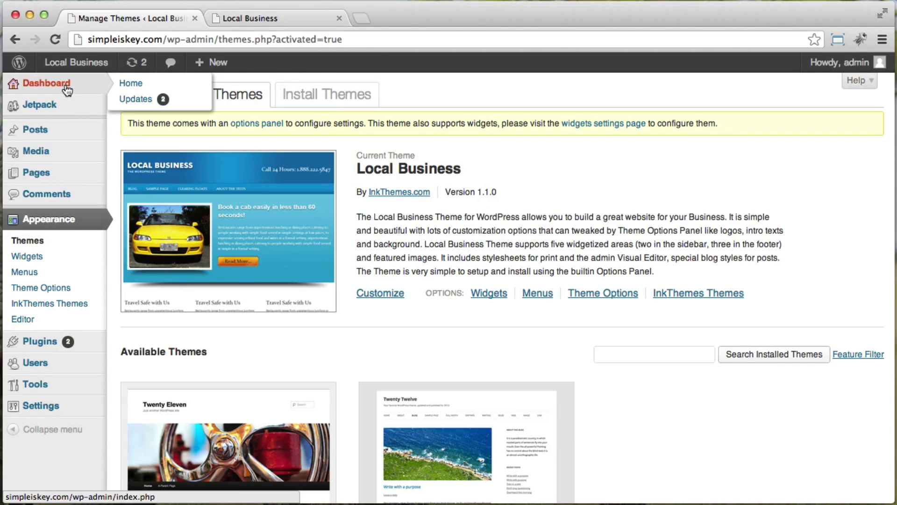
{"action": "left_click", "coordinate": [67, 87]}
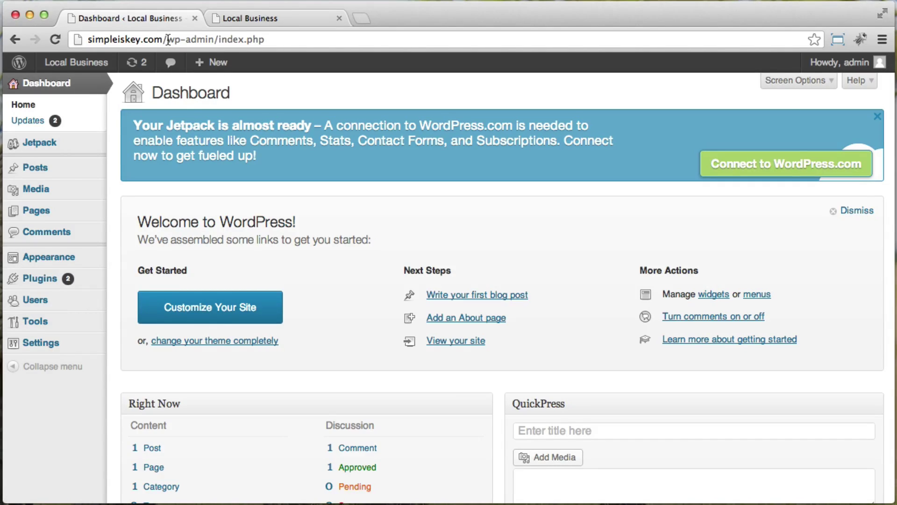
{"action": "left_click_drag", "start_coordinate": [168, 39], "coordinate": [216, 39]}
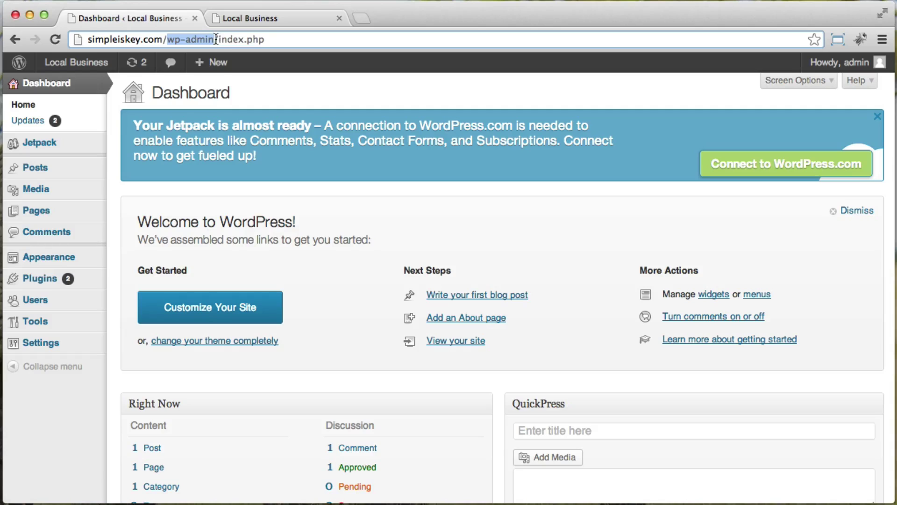
{"action": "left_click", "coordinate": [359, 205]}
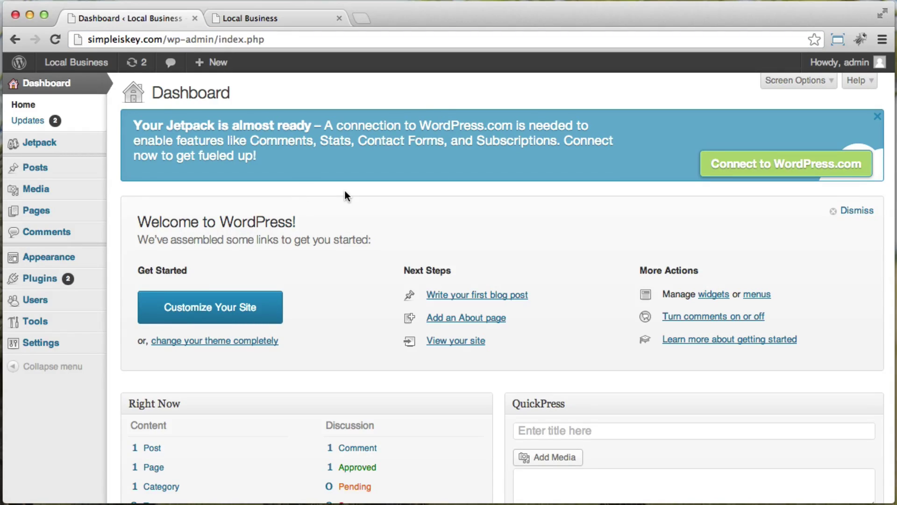
{"action": "left_click", "coordinate": [274, 19]}
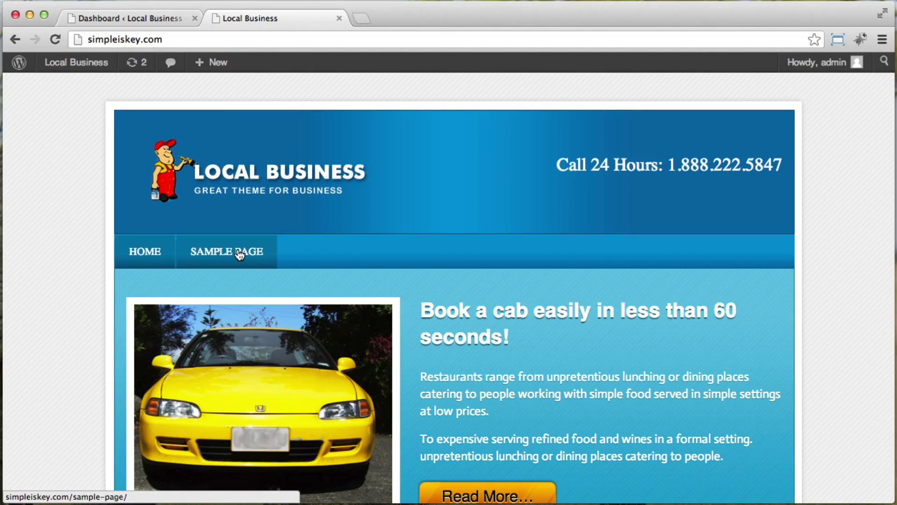
{"action": "left_click", "coordinate": [144, 20]}
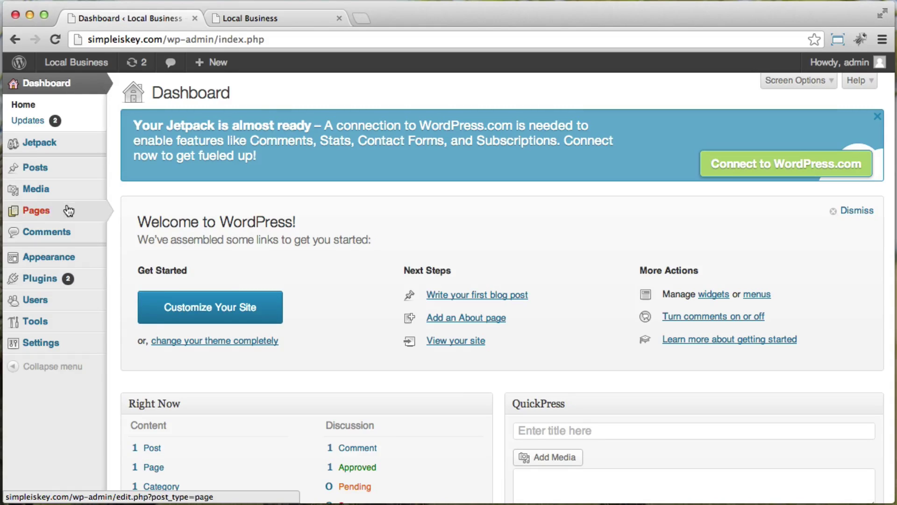
{"action": "mouse_move", "coordinate": [49, 214]}
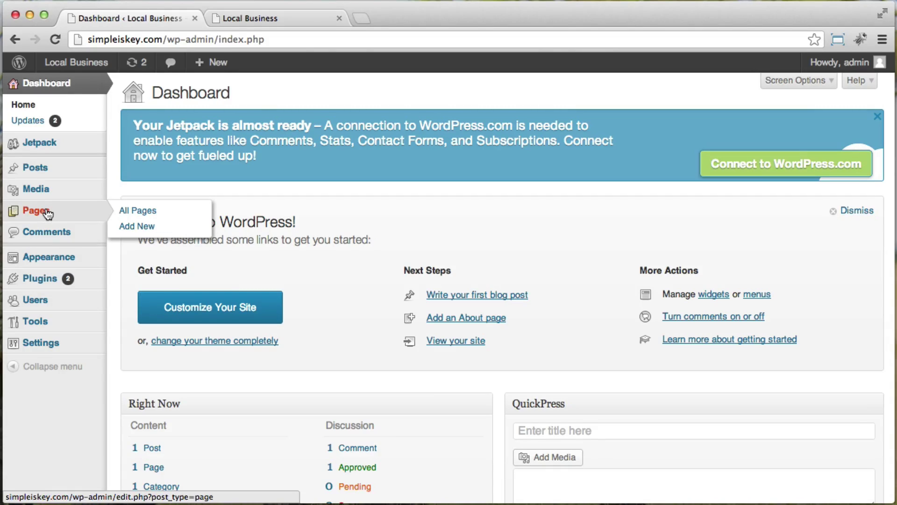
Create a new page titled 'About Me' with the body text 'Hi' and publish it.
{"action": "left_click", "coordinate": [139, 227]}
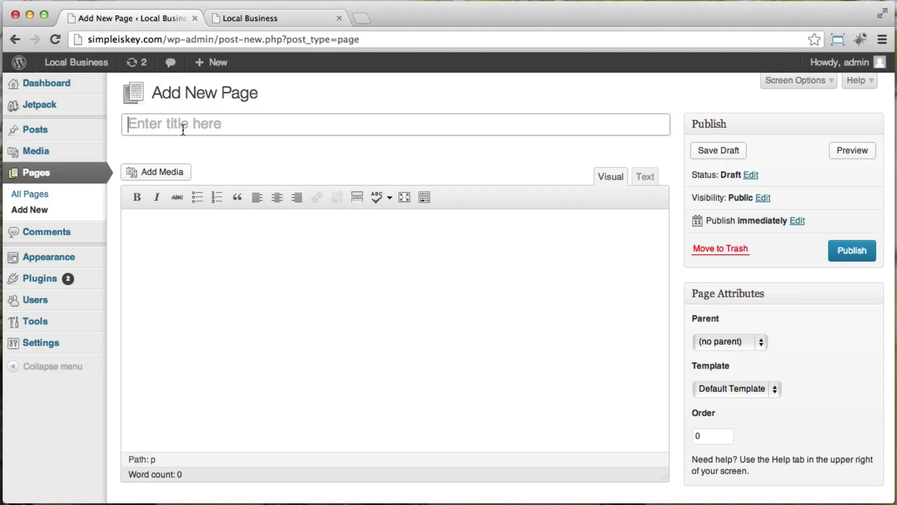
{"action": "type", "text": "About Me"}
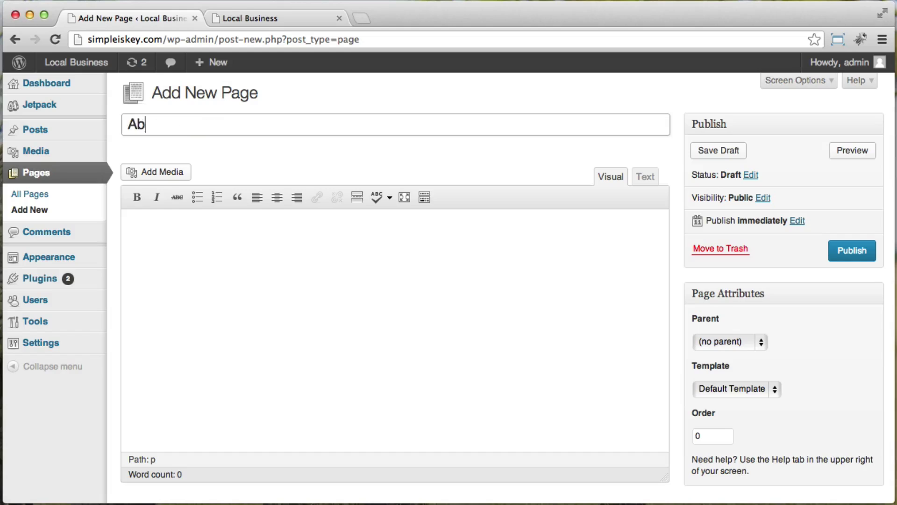
{"action": "left_click", "coordinate": [244, 262]}
{"action": "type", "text": "Hi"}
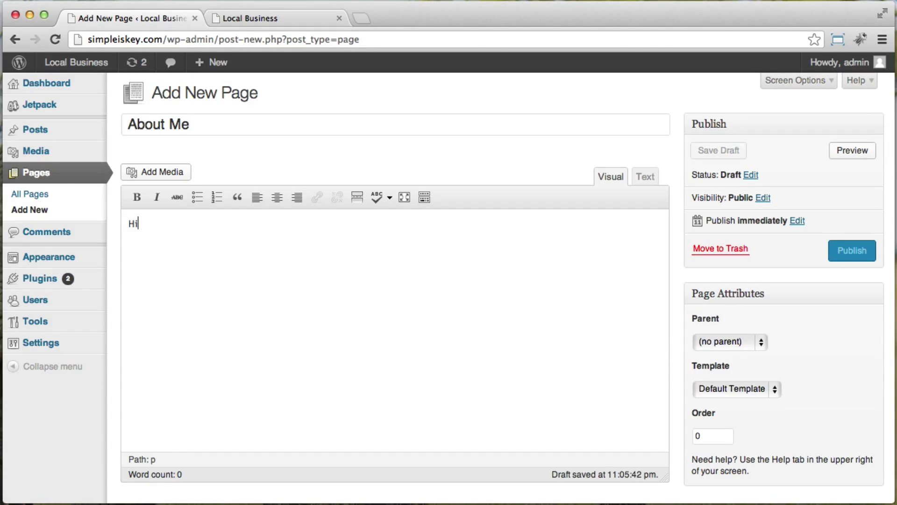
{"action": "double_click", "coordinate": [220, 126]}
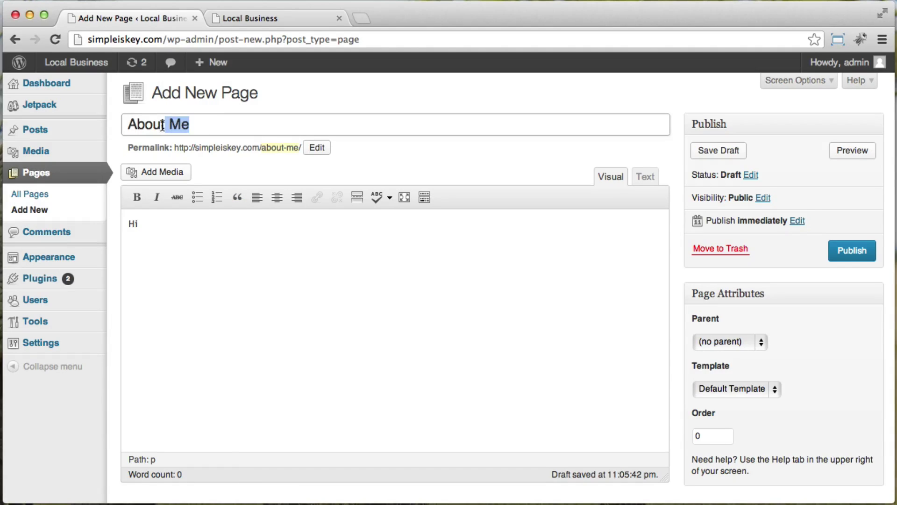
{"action": "left_click", "coordinate": [207, 124]}
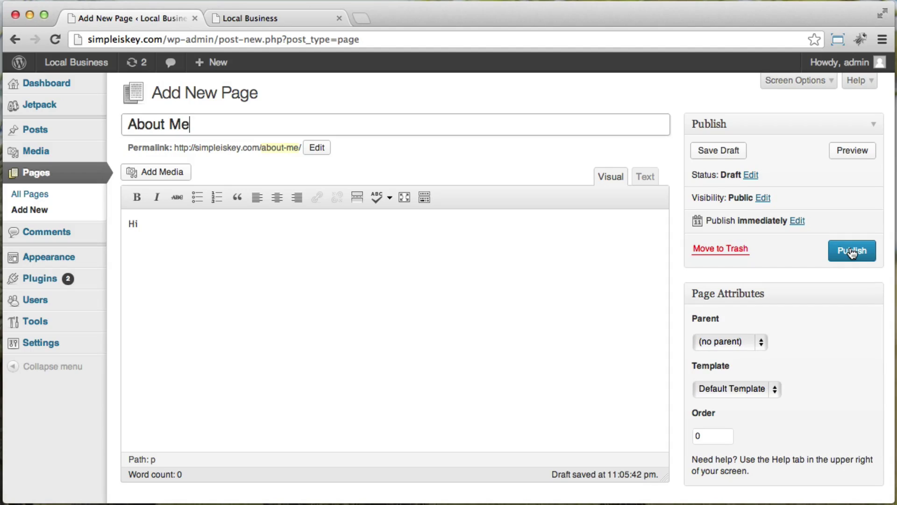
{"action": "left_click", "coordinate": [851, 252]}
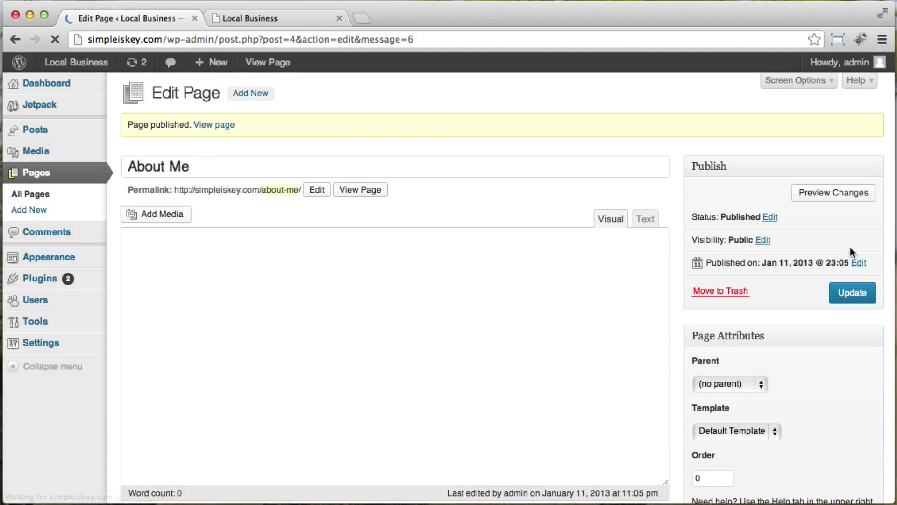
{"action": "left_click", "coordinate": [266, 21]}
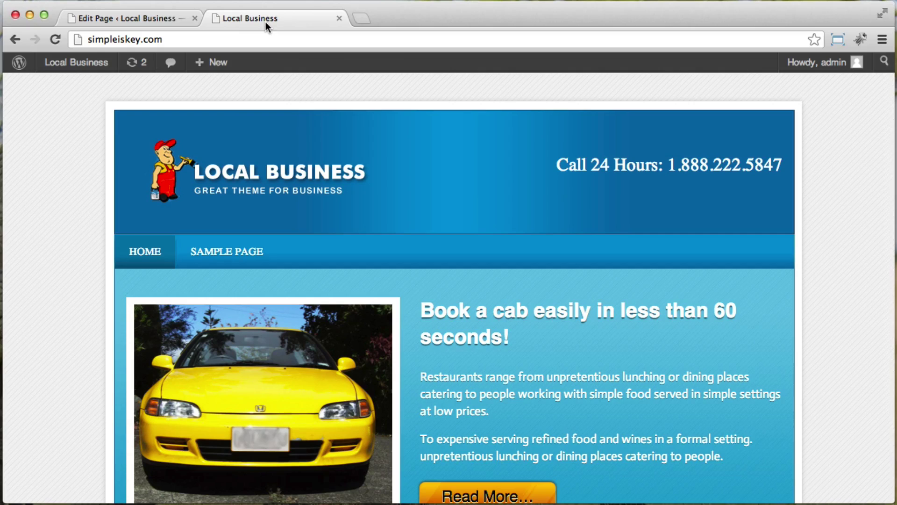
{"action": "left_click", "coordinate": [61, 43]}
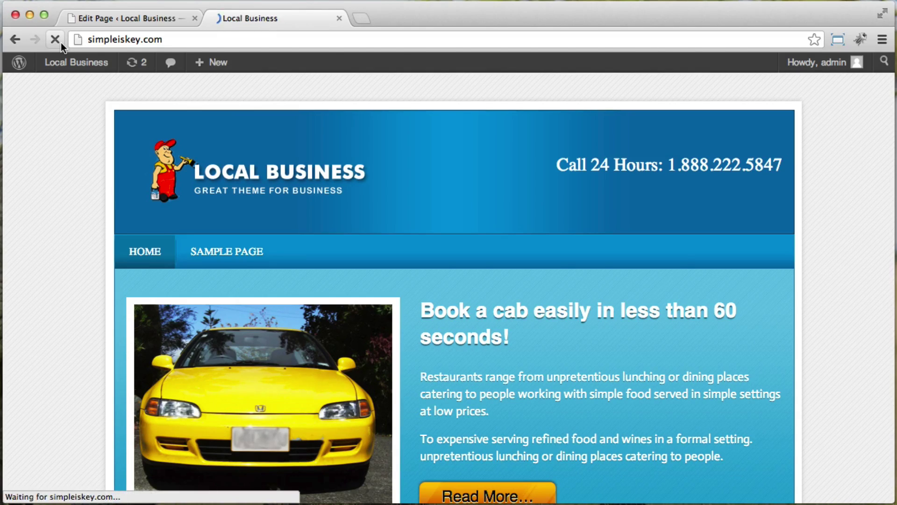
{"action": "scroll", "coordinate": [391, 259], "scroll_direction": "down", "scroll_amount": 1}
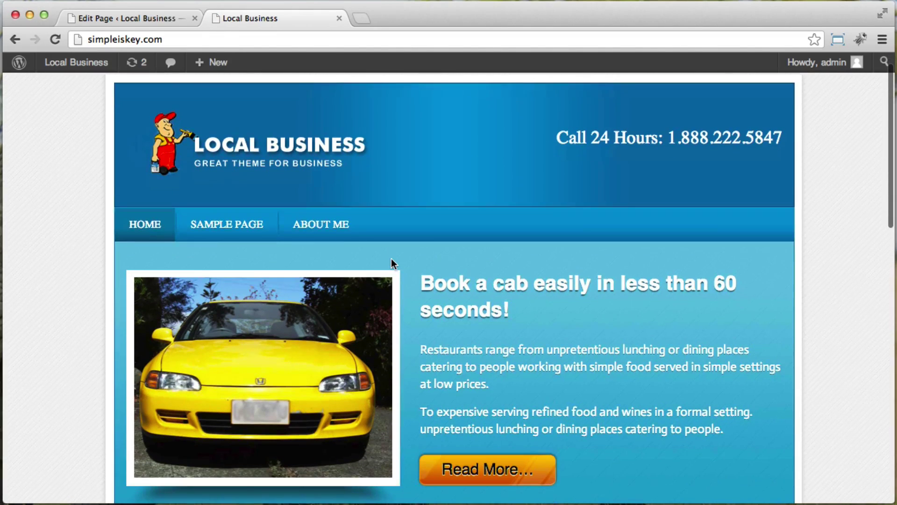
{"action": "left_click", "coordinate": [325, 234]}
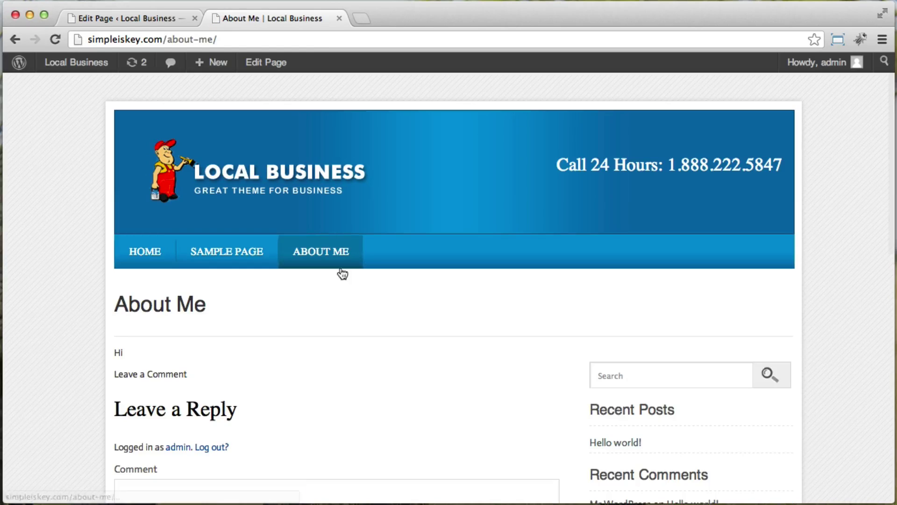
{"action": "scroll", "coordinate": [342, 281], "scroll_direction": "down", "scroll_amount": 2}
{"action": "left_click_drag", "start_coordinate": [128, 312], "coordinate": [112, 311]}
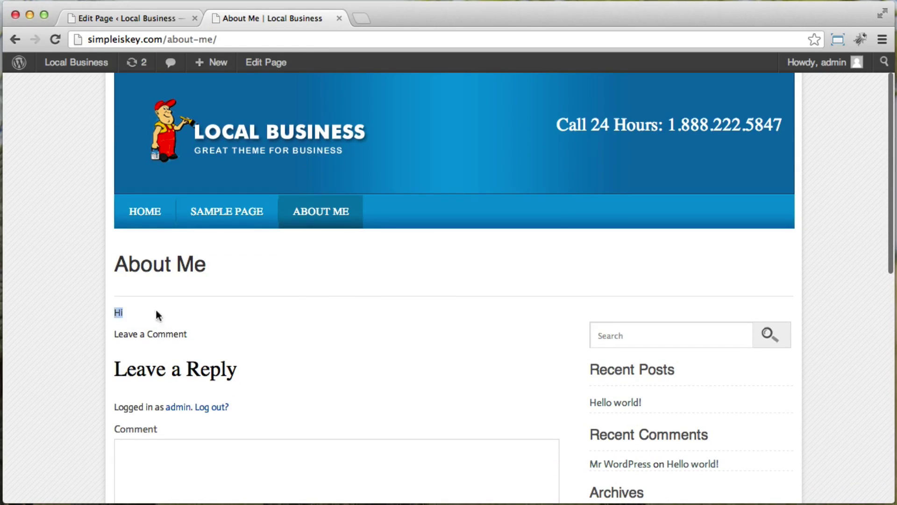
{"action": "left_click", "coordinate": [192, 309]}
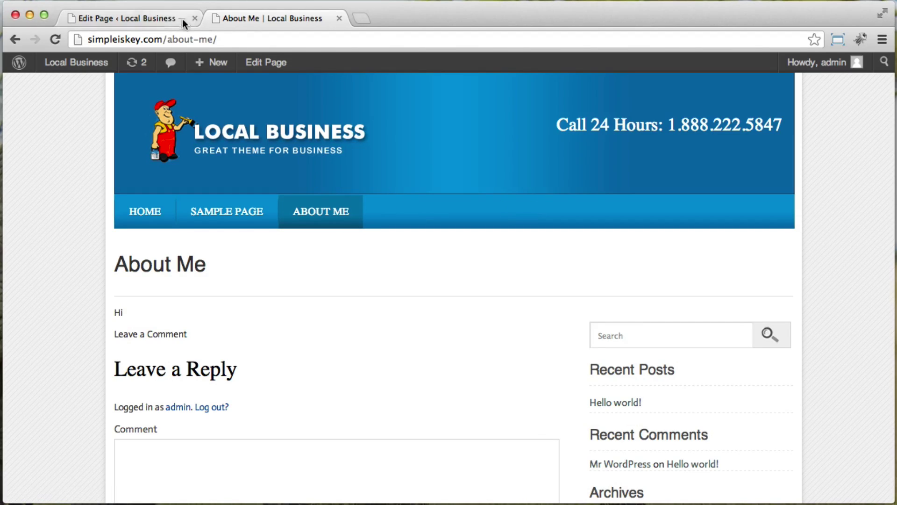
{"action": "left_click", "coordinate": [144, 17]}
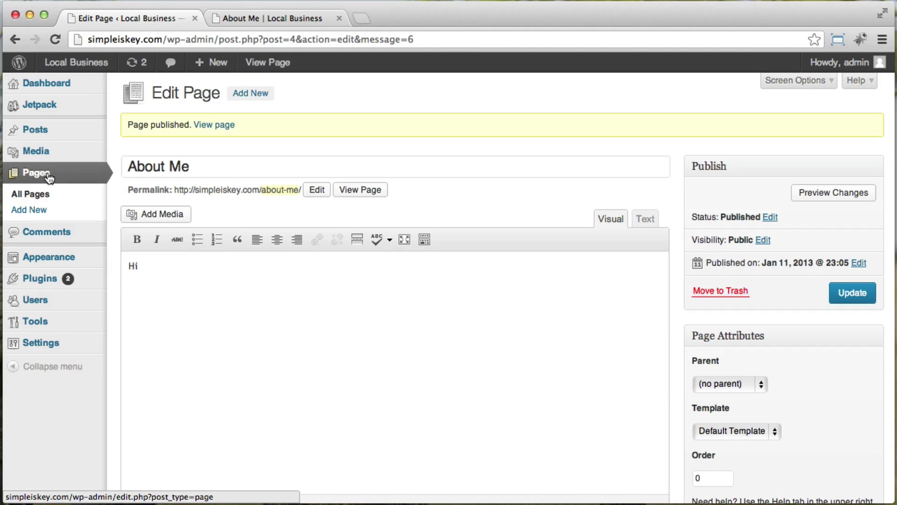
Publish a new page titled 'Contact'.
{"action": "left_click", "coordinate": [42, 215]}
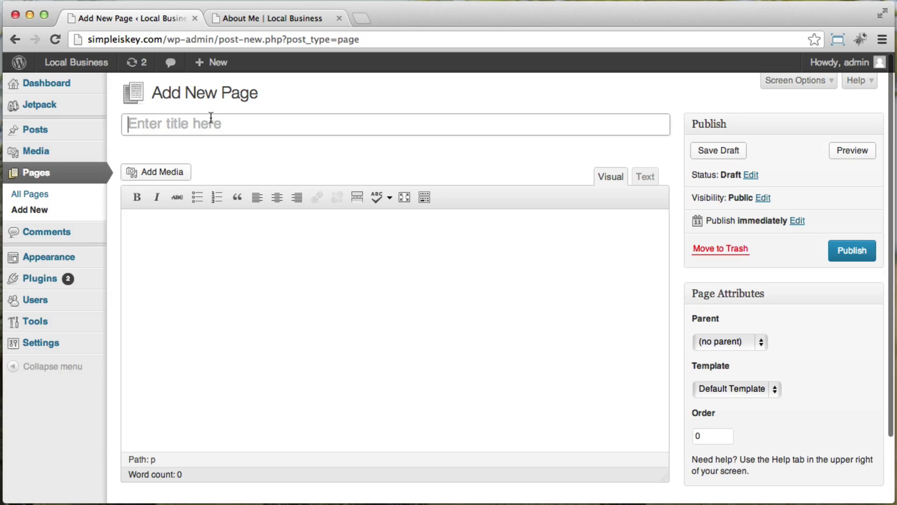
{"action": "left_click", "coordinate": [211, 118]}
{"action": "type", "text": "Contact"}
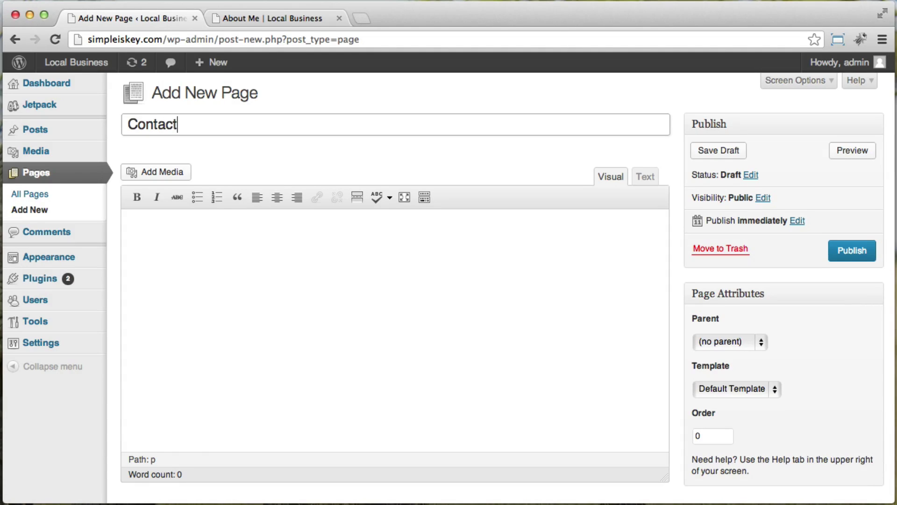
{"action": "left_click", "coordinate": [308, 236]}
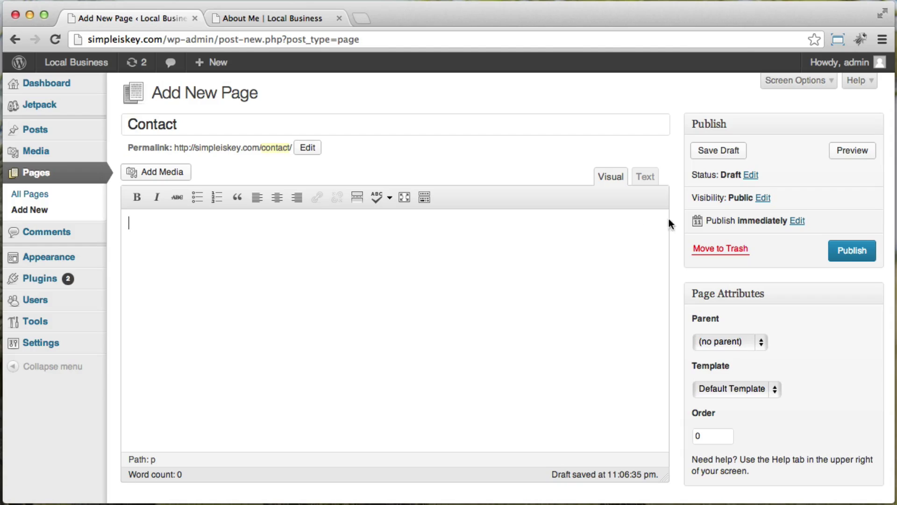
{"action": "left_click", "coordinate": [838, 252]}
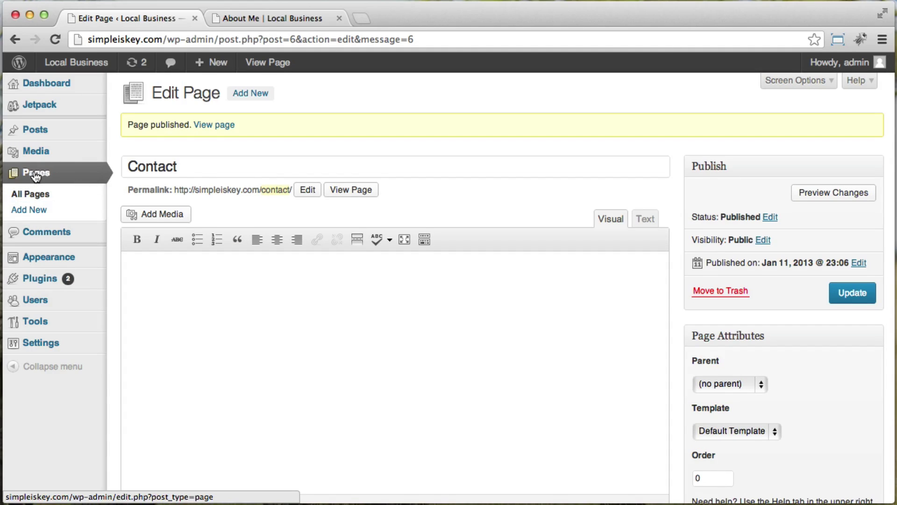
Publish a new page titled 'Services', then view the live About Me page.
{"action": "left_click", "coordinate": [36, 211]}
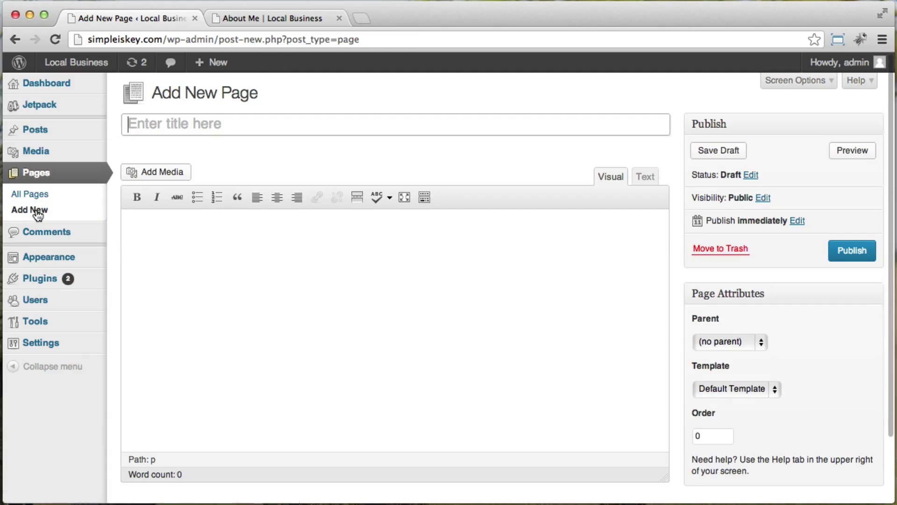
{"action": "type", "text": "Ser"}
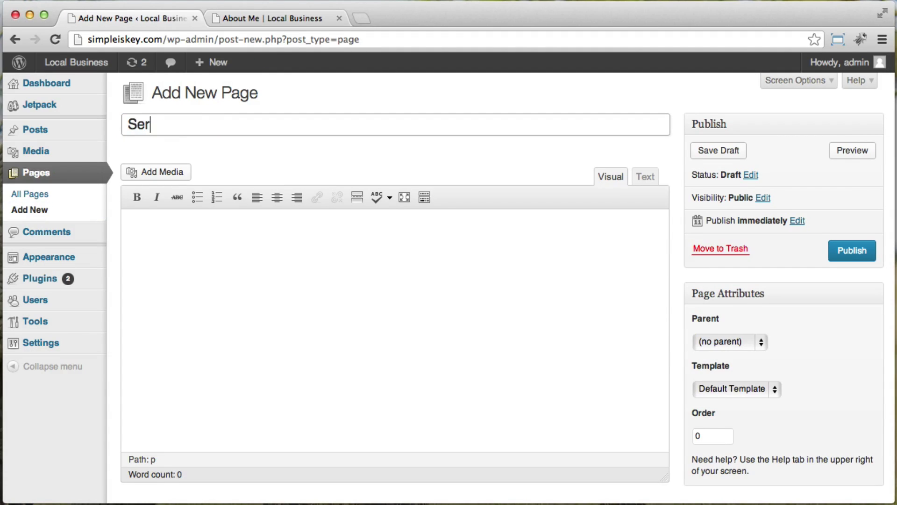
{"action": "type", "text": "vuces"}
{"action": "key", "text": "BackSpace"}
{"action": "key", "text": "BackSpace"}
{"action": "key", "text": "BackSpace"}
{"action": "key", "text": "BackSpace"}
{"action": "type", "text": "ices"}
{"action": "left_click", "coordinate": [854, 252]}
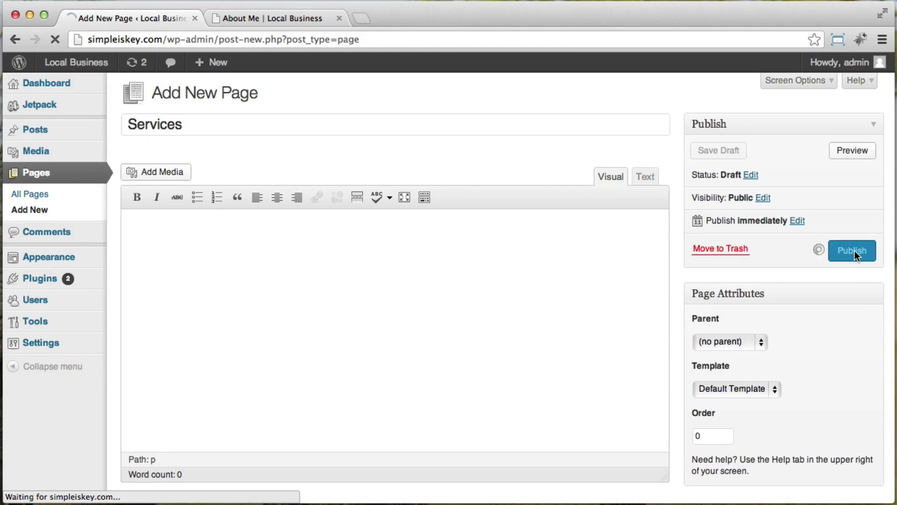
{"action": "left_click", "coordinate": [268, 19]}
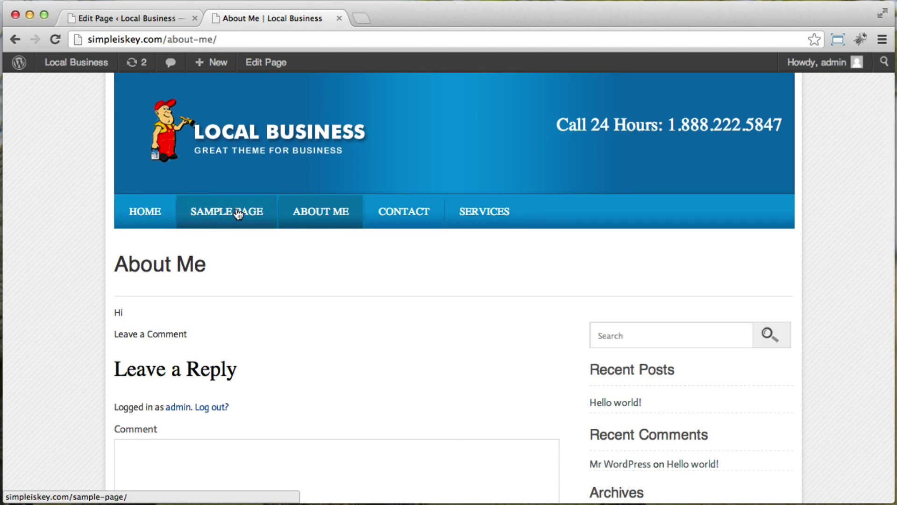
Go to the admin Dashboard, then open the live site's home page from the About Me tab.
{"action": "left_click", "coordinate": [150, 19]}
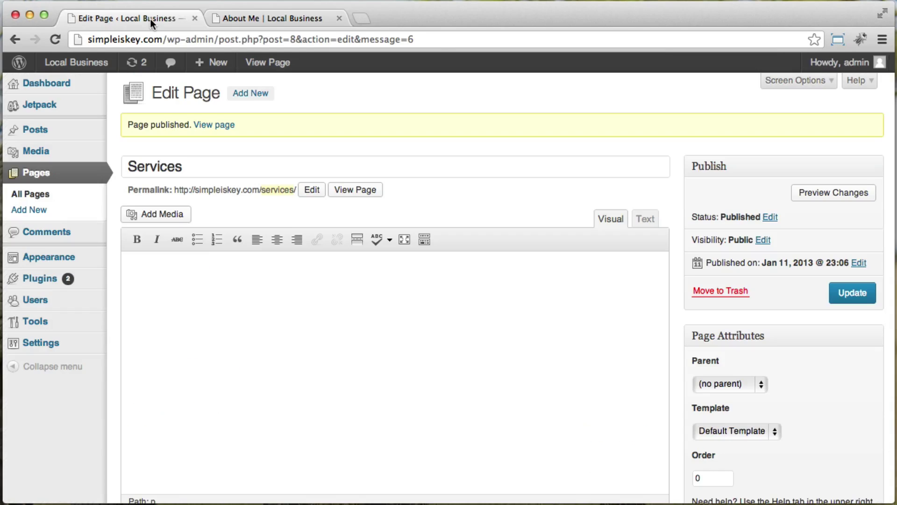
{"action": "left_click", "coordinate": [61, 85]}
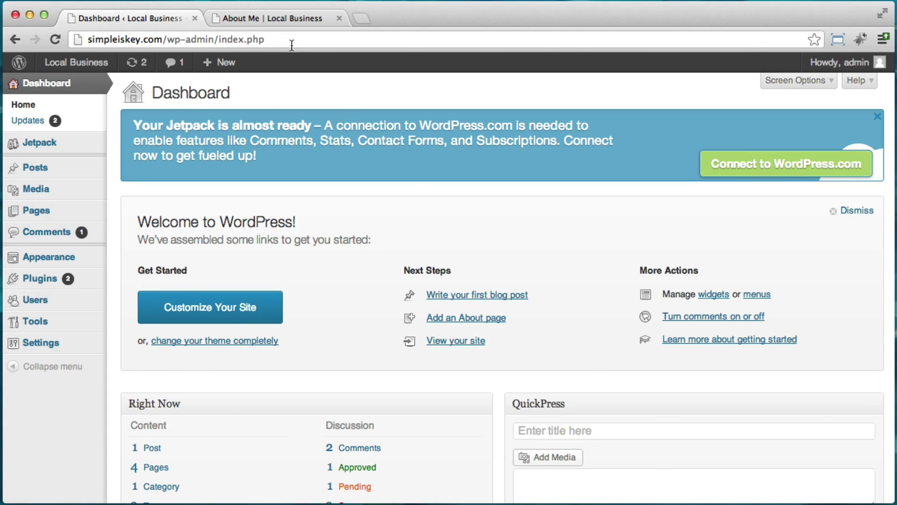
{"action": "left_click", "coordinate": [271, 19]}
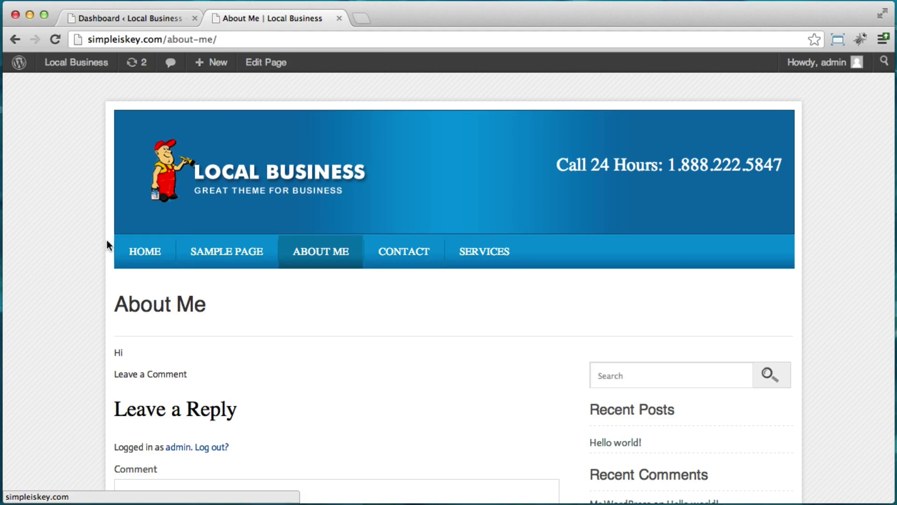
{"action": "left_click", "coordinate": [142, 252]}
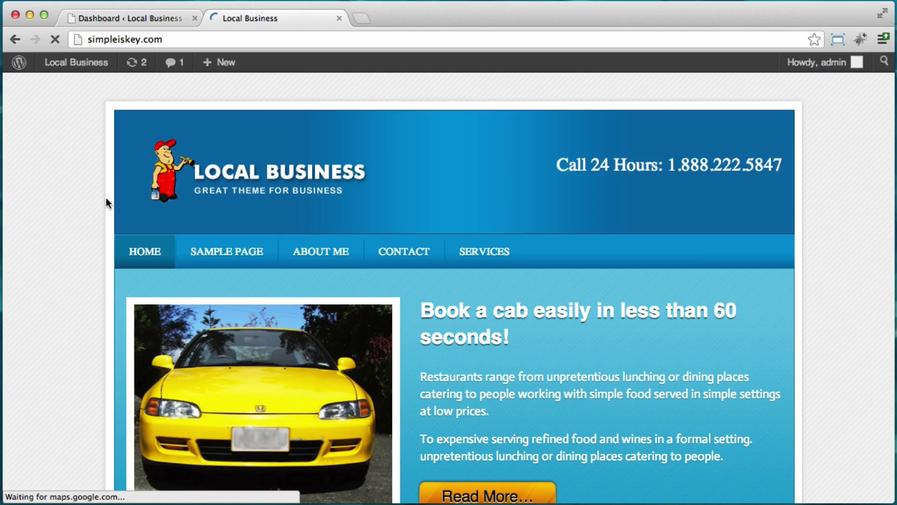
Scroll through the home page's slider and three feature columns, then return to the Dashboard.
{"action": "scroll", "coordinate": [104, 184], "scroll_direction": "down", "scroll_amount": 3}
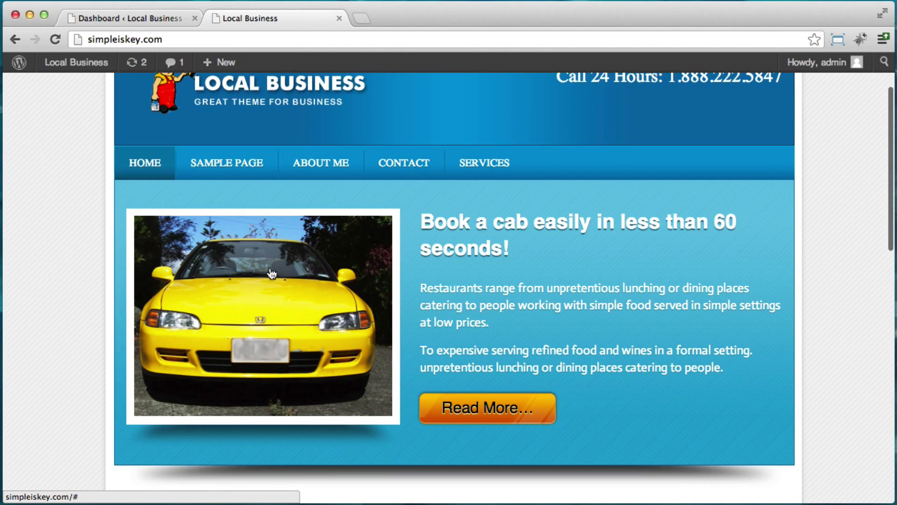
{"action": "scroll", "coordinate": [421, 233], "scroll_direction": "down", "scroll_amount": 2}
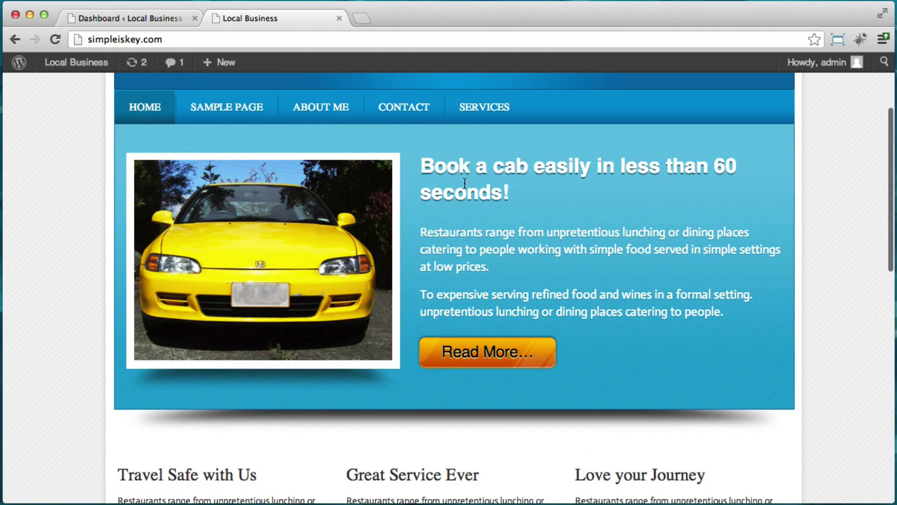
{"action": "scroll", "coordinate": [467, 243], "scroll_direction": "down", "scroll_amount": 1}
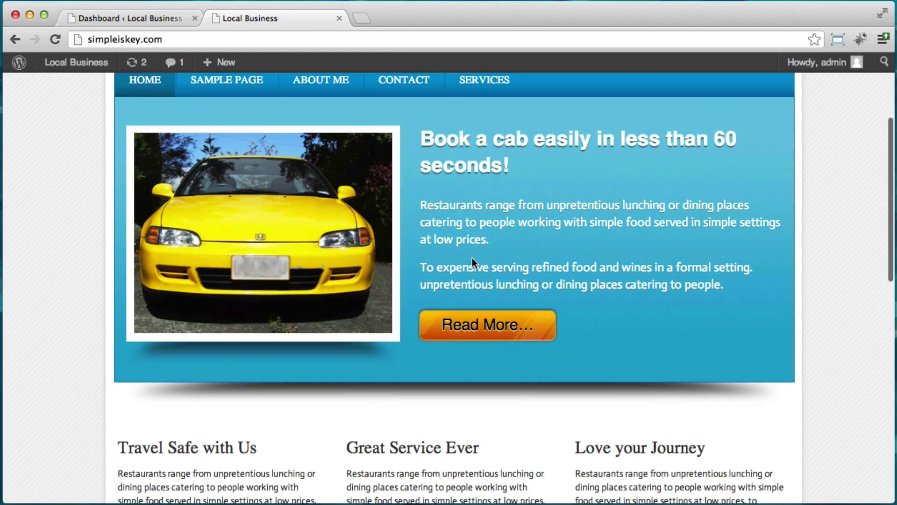
{"action": "scroll", "coordinate": [220, 307], "scroll_direction": "down", "scroll_amount": 5}
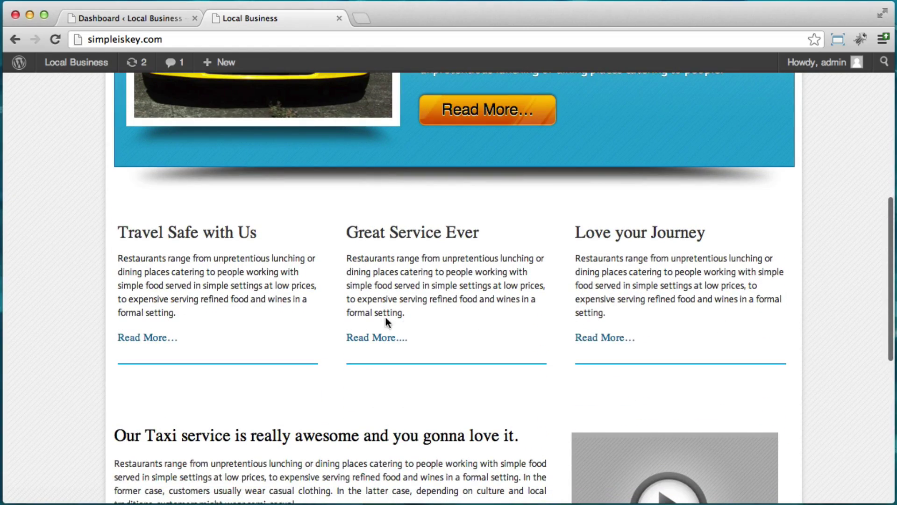
{"action": "scroll", "coordinate": [267, 345], "scroll_direction": "down", "scroll_amount": 2}
{"action": "scroll", "coordinate": [367, 299], "scroll_direction": "down", "scroll_amount": 5}
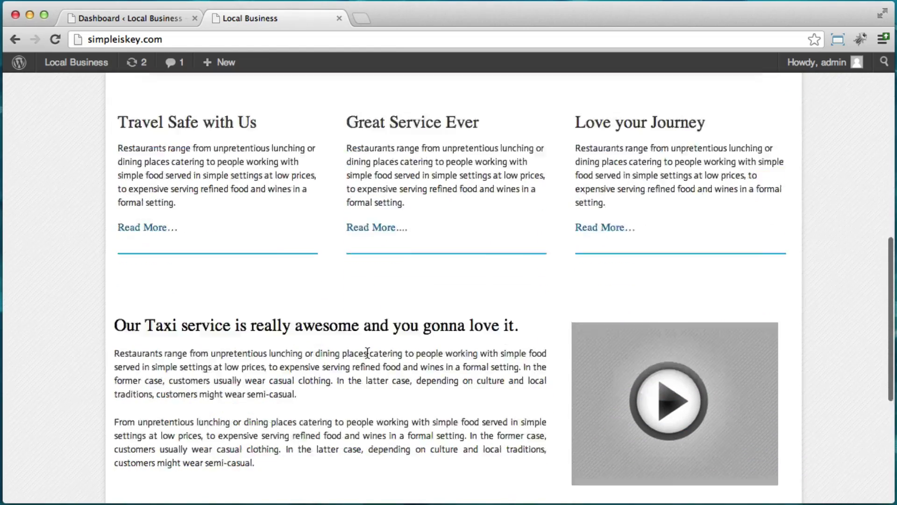
{"action": "scroll", "coordinate": [368, 353], "scroll_direction": "up", "scroll_amount": 10}
{"action": "scroll", "coordinate": [367, 352], "scroll_direction": "up", "scroll_amount": 7}
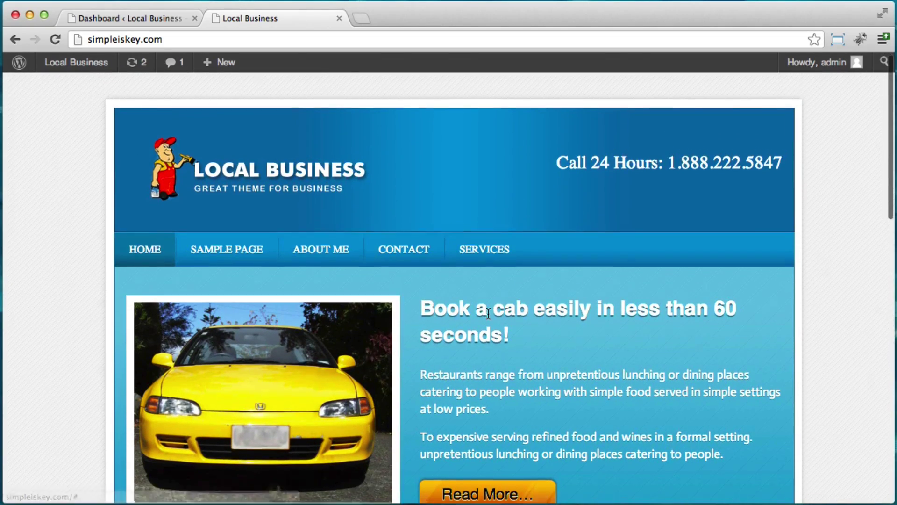
{"action": "scroll", "coordinate": [488, 314], "scroll_direction": "down", "scroll_amount": 2}
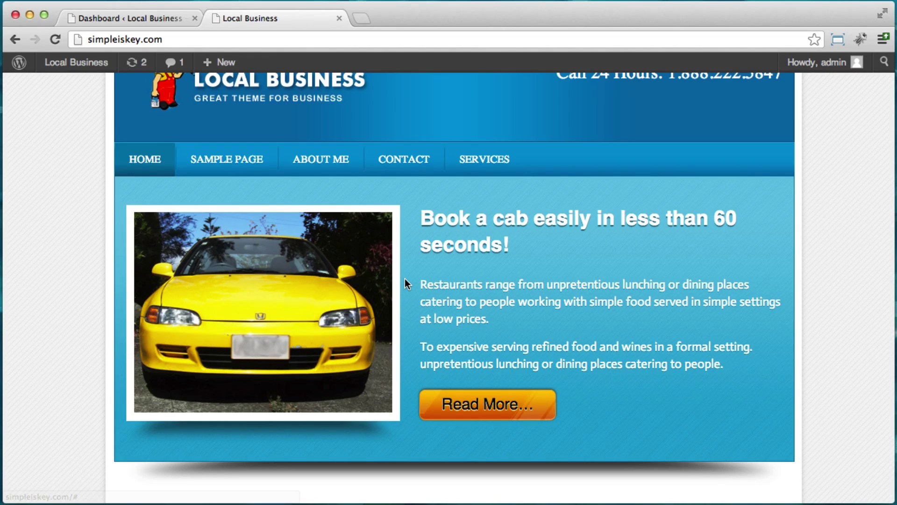
{"action": "scroll", "coordinate": [448, 276], "scroll_direction": "down", "scroll_amount": 1}
{"action": "scroll", "coordinate": [444, 272], "scroll_direction": "down", "scroll_amount": 1}
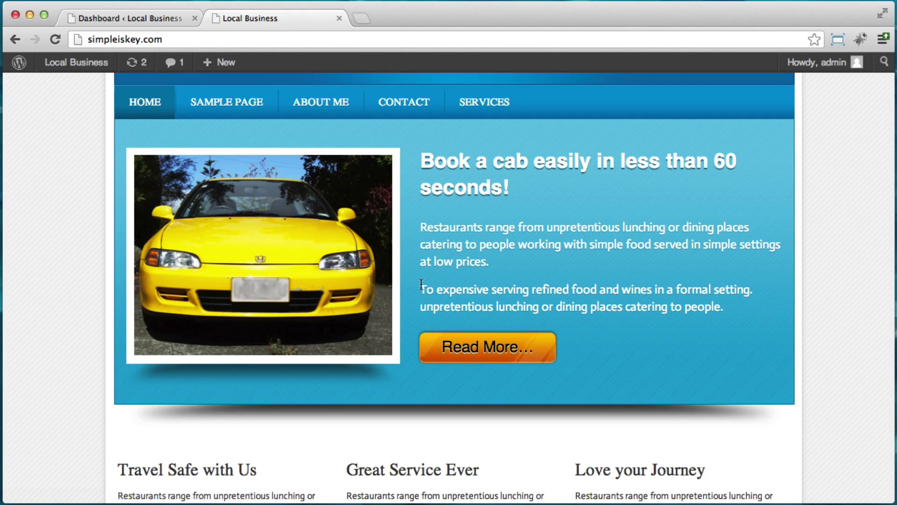
{"action": "left_click", "coordinate": [134, 19]}
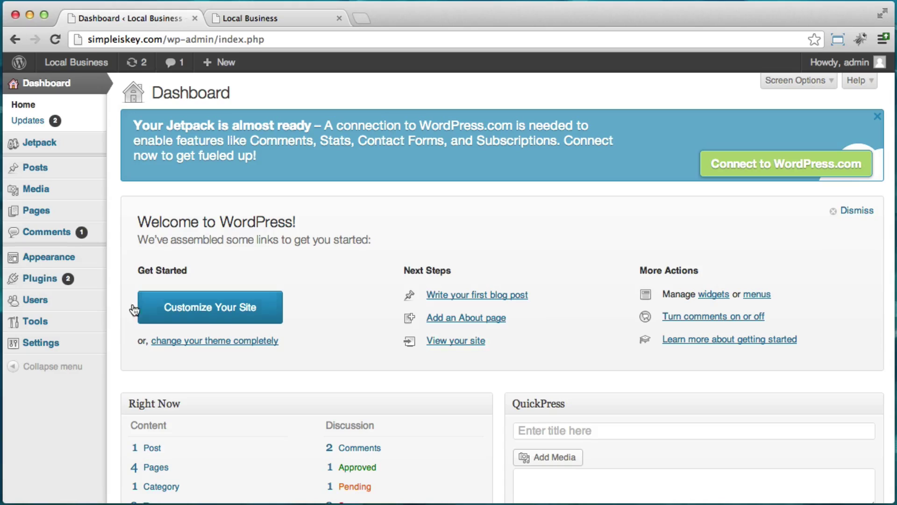
{"action": "mouse_move", "coordinate": [72, 262]}
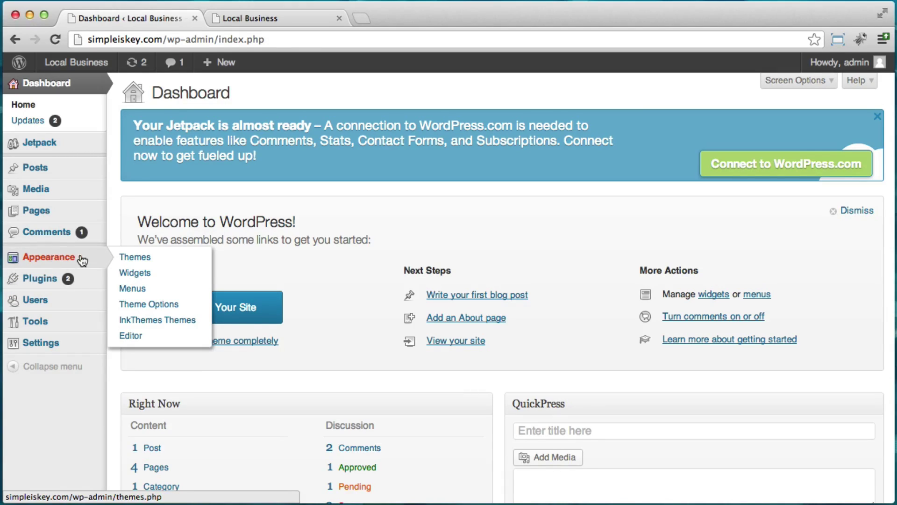
Open Theme Options on the Home page Top Settings tab and read the 285px image-size hint.
{"action": "left_click", "coordinate": [154, 313]}
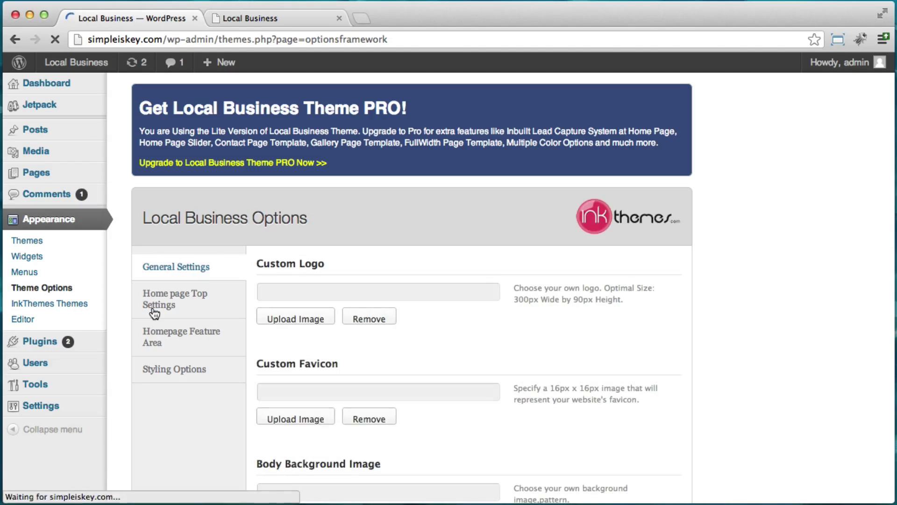
{"action": "left_click", "coordinate": [207, 304]}
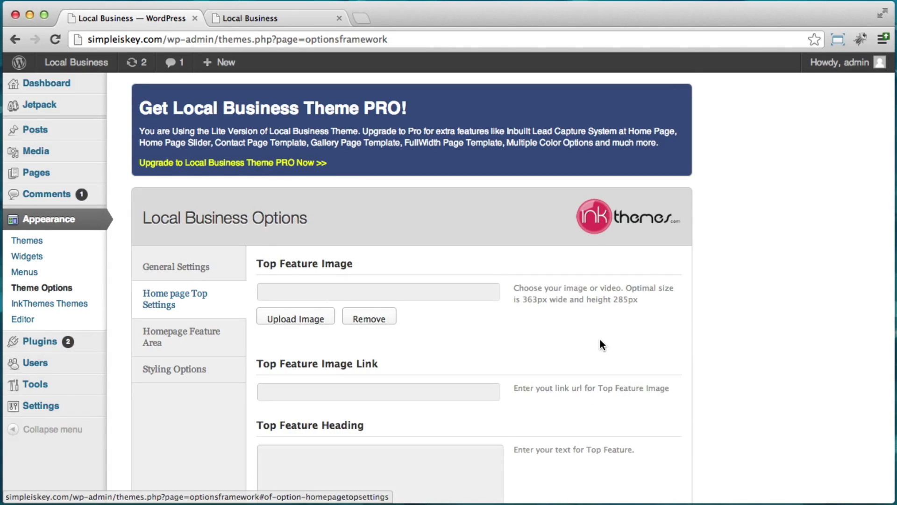
{"action": "scroll", "coordinate": [602, 343], "scroll_direction": "down", "scroll_amount": 1}
{"action": "left_click_drag", "start_coordinate": [260, 239], "coordinate": [360, 242]}
{"action": "left_click", "coordinate": [334, 239]}
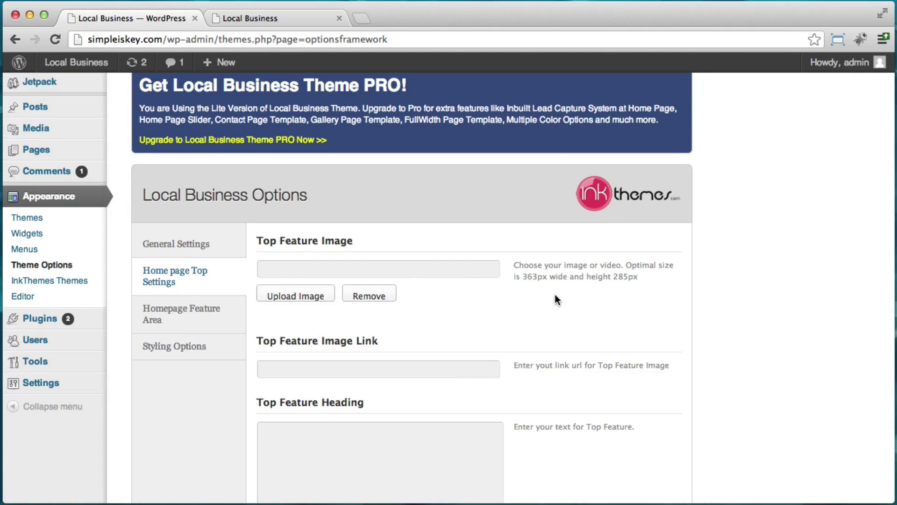
{"action": "mouse_move", "coordinate": [538, 266]}
{"action": "left_mouse_down"}
{"action": "mouse_move", "coordinate": [666, 258]}
{"action": "mouse_move", "coordinate": [529, 277]}
{"action": "mouse_move", "coordinate": [543, 277]}
{"action": "left_mouse_up"}
{"action": "left_click", "coordinate": [564, 279]}
{"action": "left_click_drag", "start_coordinate": [613, 277], "coordinate": [634, 276]}
{"action": "left_click", "coordinate": [608, 276]}
Compare the empty Top Feature Image setting against the live homepage, switching tabs repeatedly.
{"action": "left_click", "coordinate": [255, 19]}
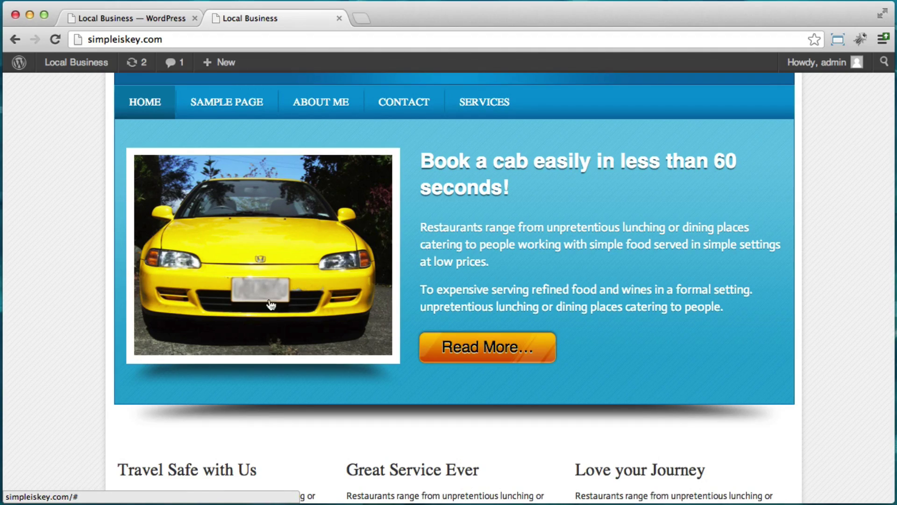
{"action": "left_click", "coordinate": [134, 15]}
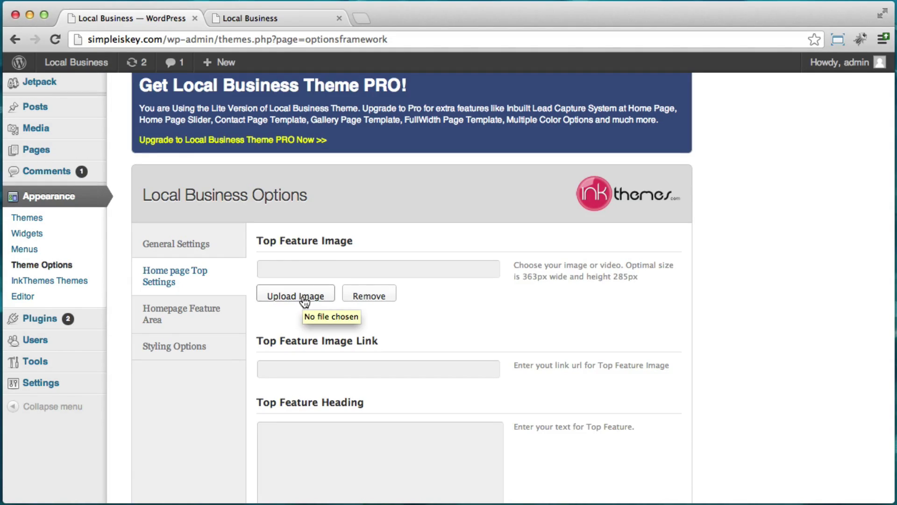
{"action": "left_click", "coordinate": [341, 269]}
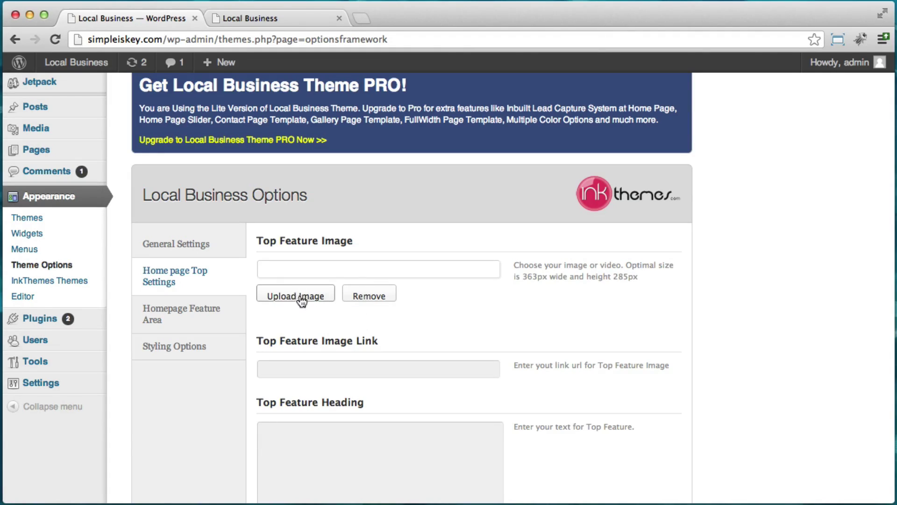
{"action": "left_click", "coordinate": [271, 18]}
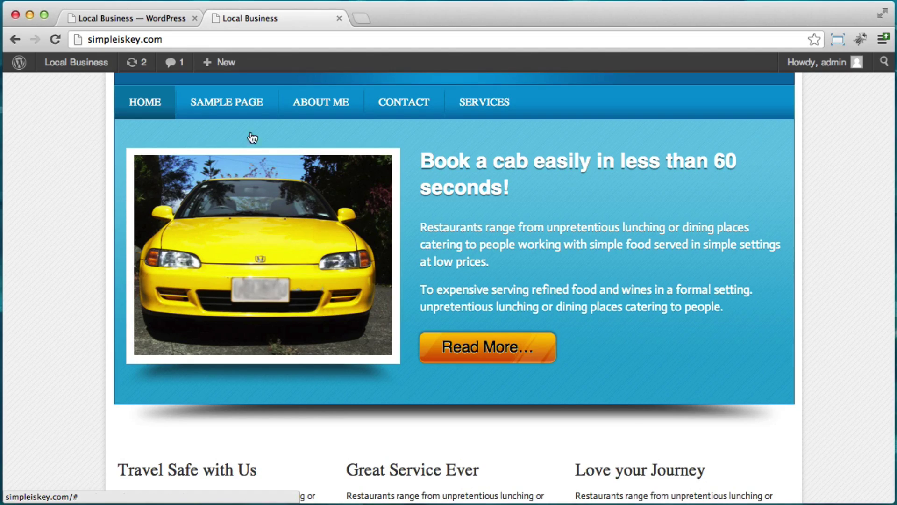
{"action": "left_click", "coordinate": [153, 17]}
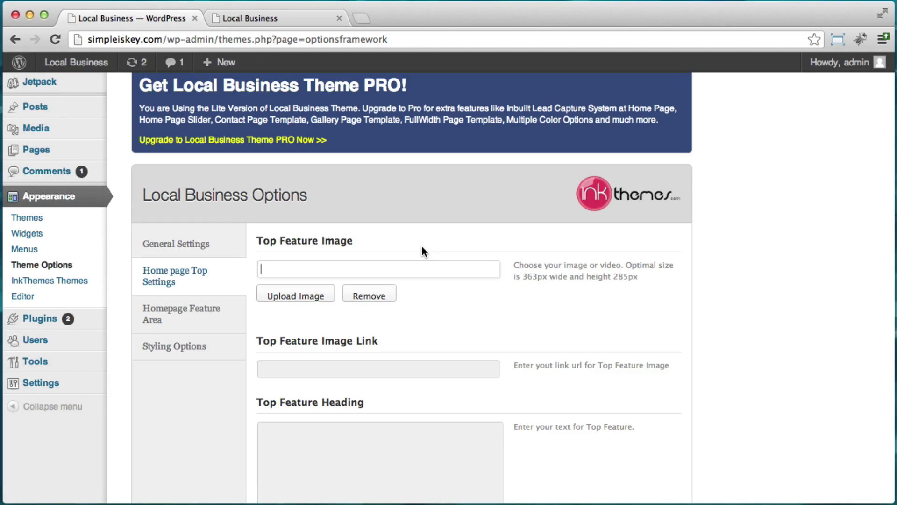
{"action": "mouse_move", "coordinate": [50, 139]}
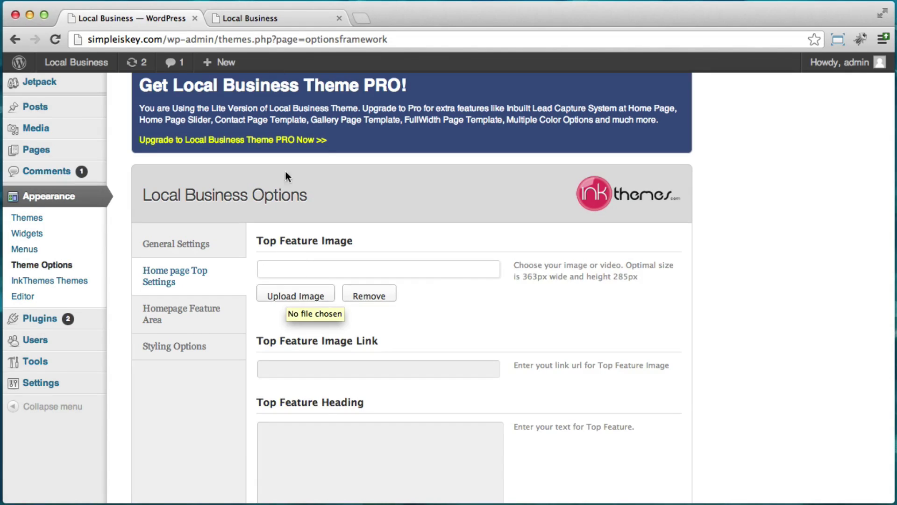
{"action": "left_click", "coordinate": [264, 16]}
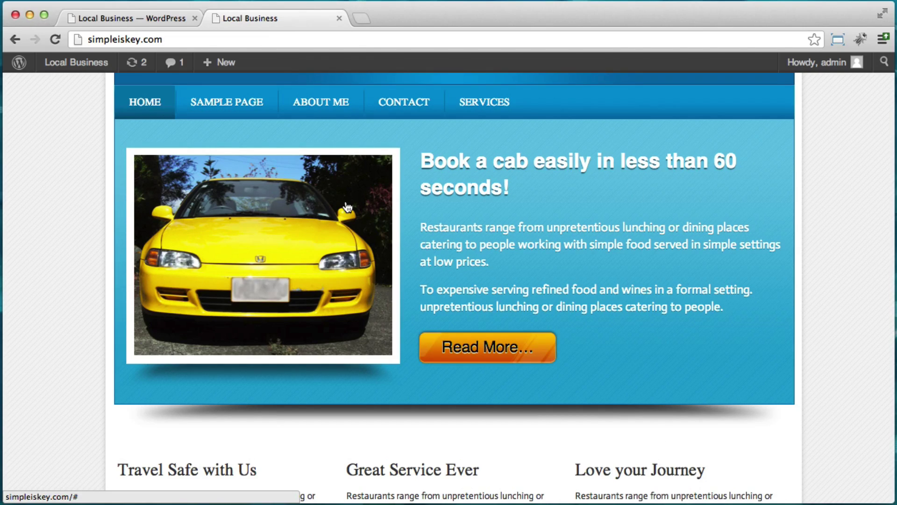
{"action": "left_click", "coordinate": [149, 17]}
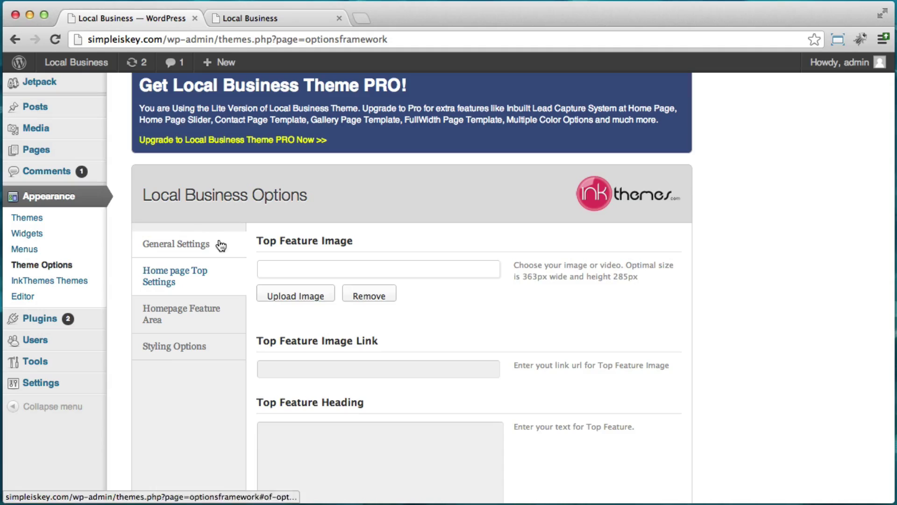
{"action": "mouse_move", "coordinate": [65, 124]}
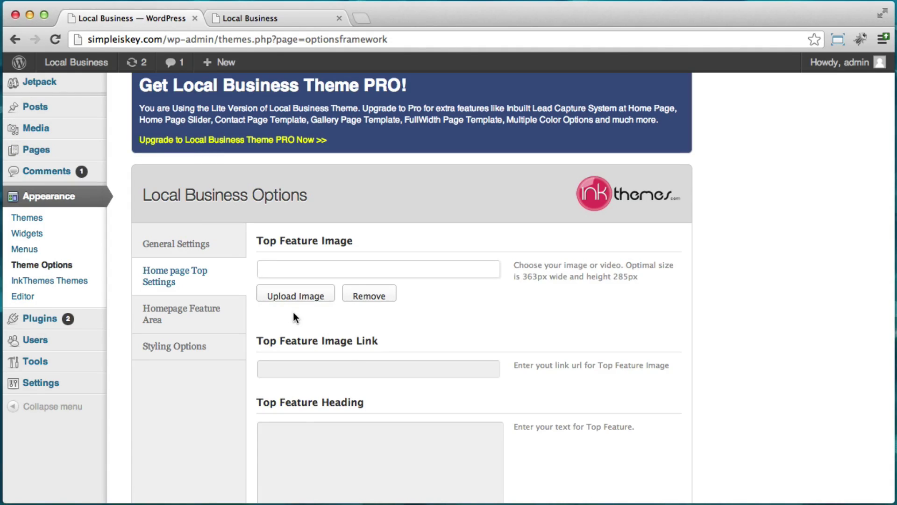
Upload 1.jpeg from Desktop > Local Business into the WordPress media library.
{"action": "left_click", "coordinate": [44, 132]}
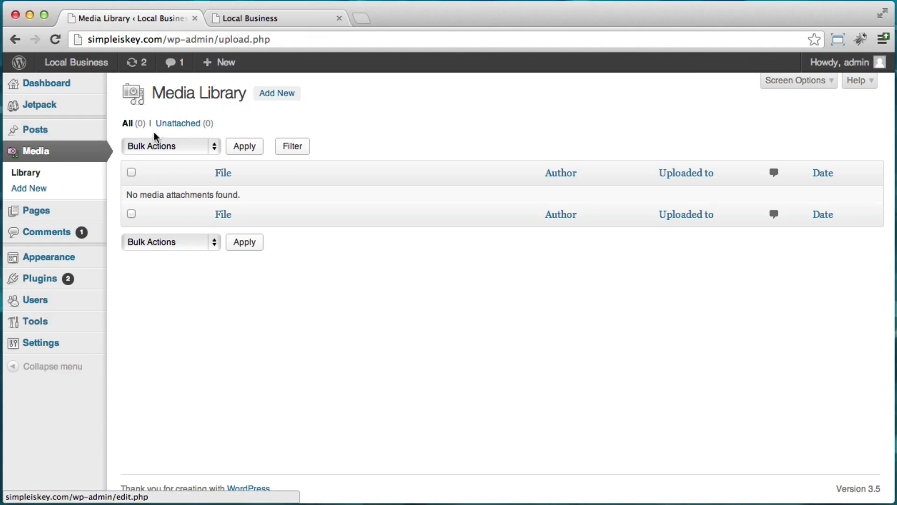
{"action": "left_click", "coordinate": [279, 98]}
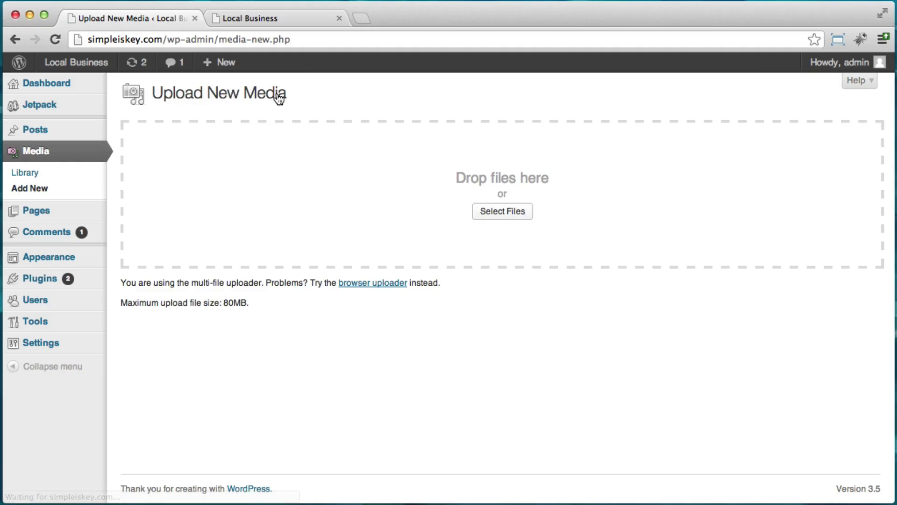
{"action": "left_click", "coordinate": [498, 213]}
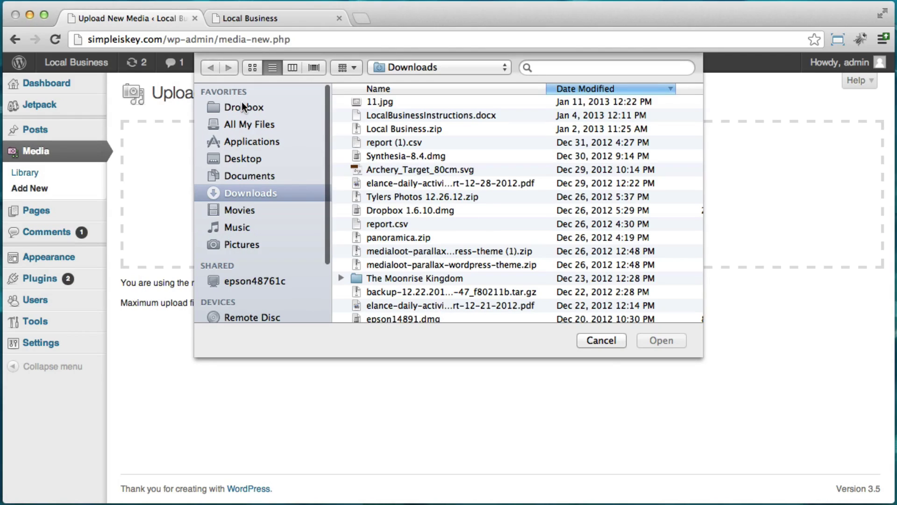
{"action": "left_click", "coordinate": [246, 159]}
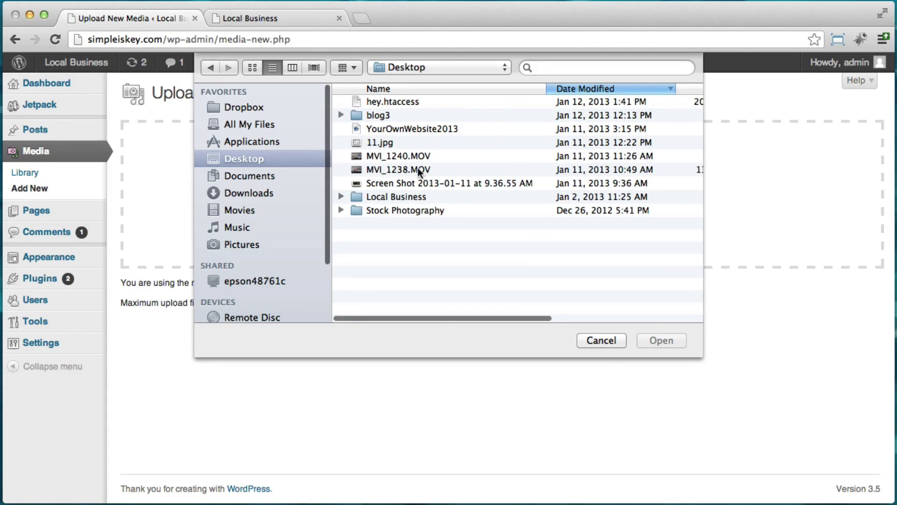
{"action": "double_click", "coordinate": [396, 196]}
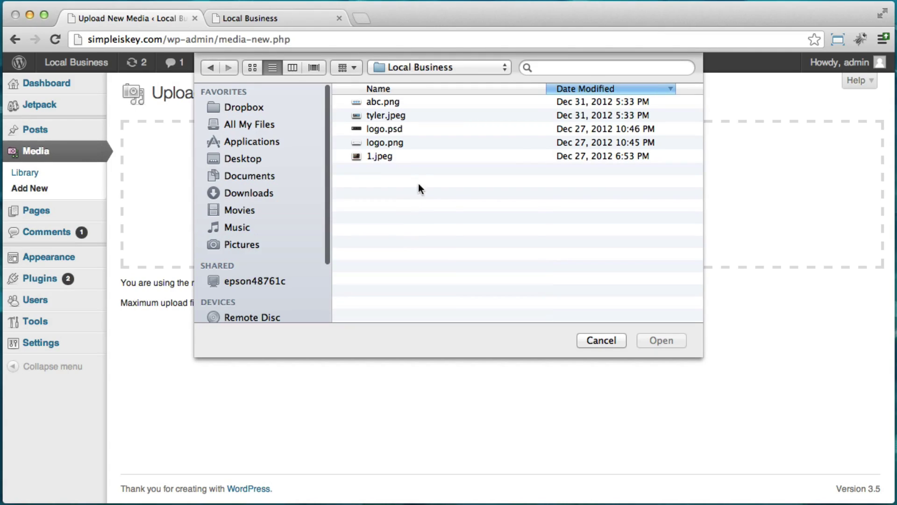
{"action": "left_click", "coordinate": [378, 158]}
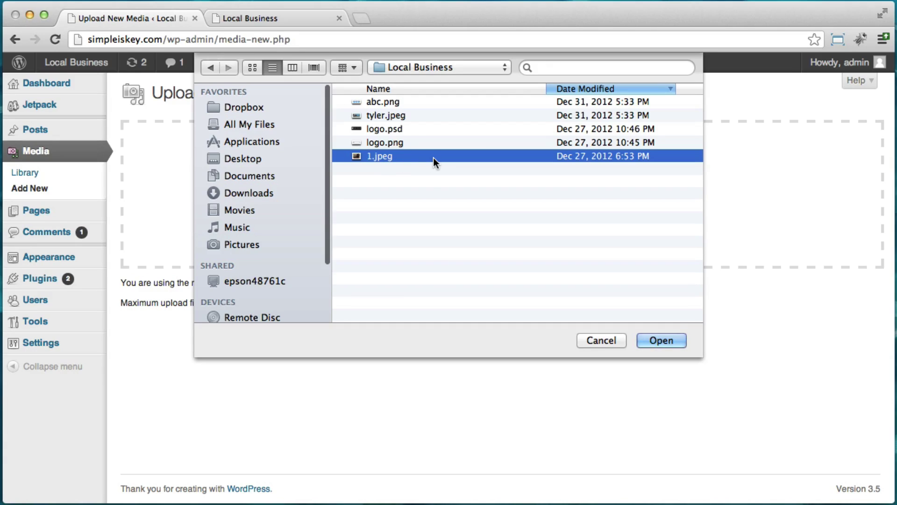
{"action": "left_click", "coordinate": [661, 340]}
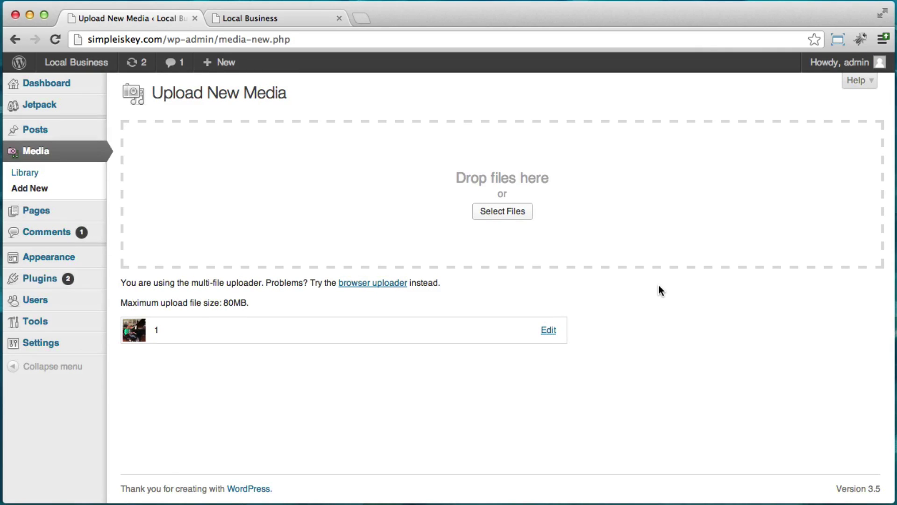
Open the Edit Media page for 1.jpeg and compare it with the live homepage.
{"action": "left_click", "coordinate": [548, 330]}
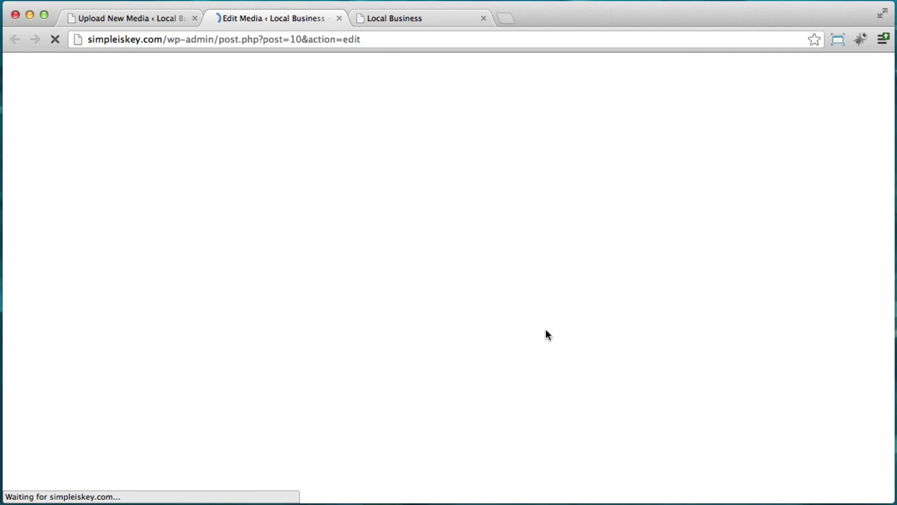
{"action": "scroll", "coordinate": [702, 295], "scroll_direction": "down", "scroll_amount": 3}
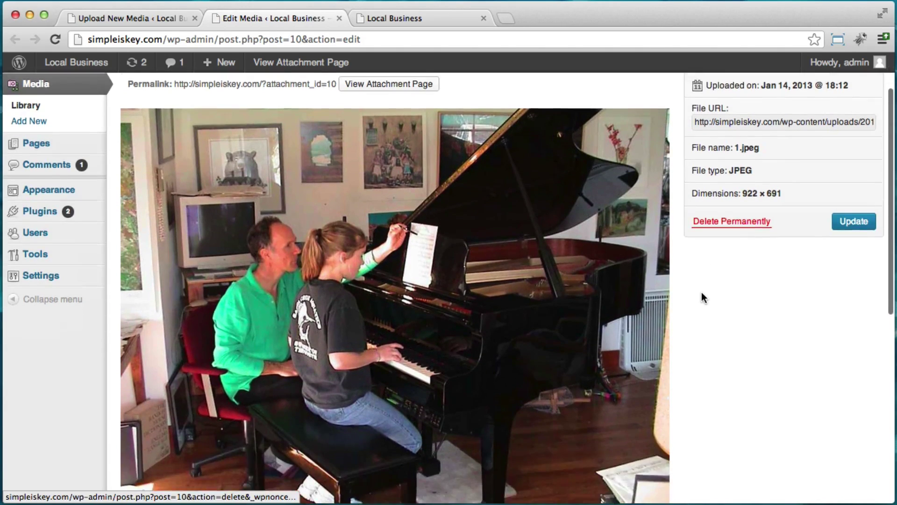
{"action": "scroll", "coordinate": [702, 292], "scroll_direction": "up", "scroll_amount": 3}
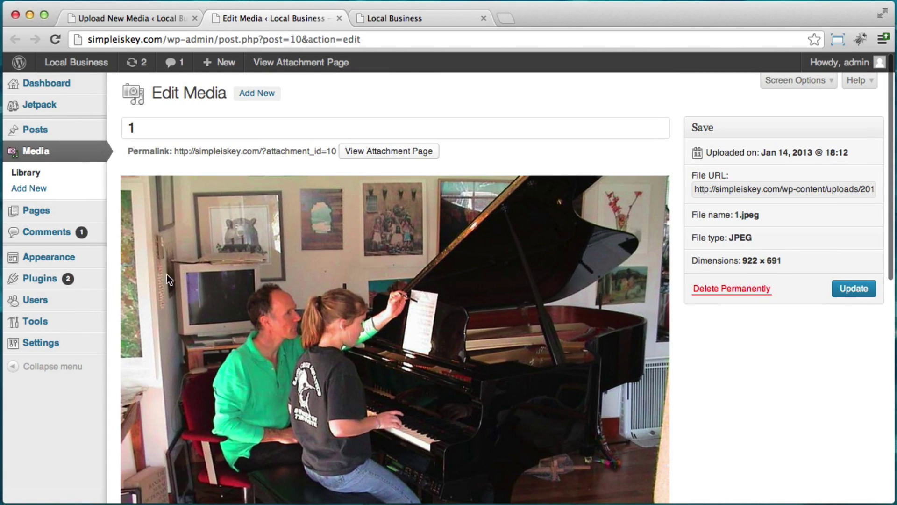
{"action": "scroll", "coordinate": [541, 266], "scroll_direction": "down", "scroll_amount": 8}
{"action": "scroll", "coordinate": [541, 274], "scroll_direction": "up", "scroll_amount": 7}
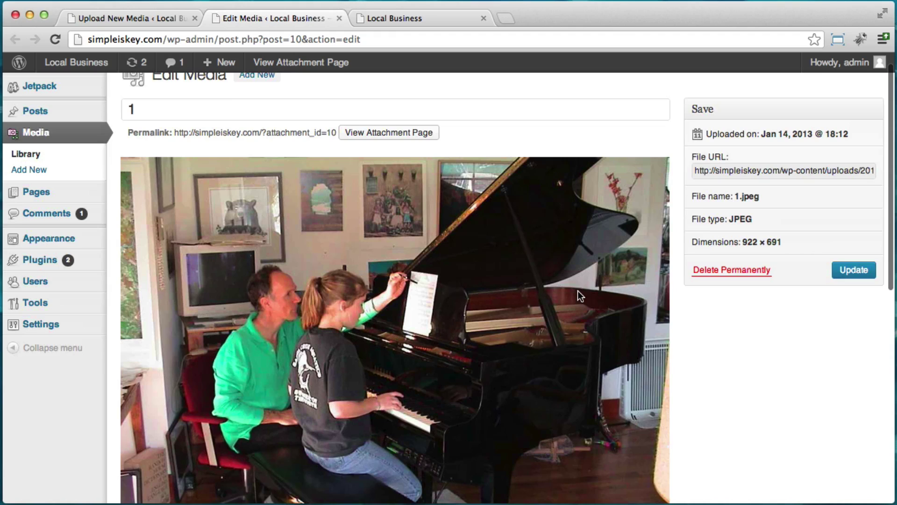
{"action": "left_click", "coordinate": [403, 18]}
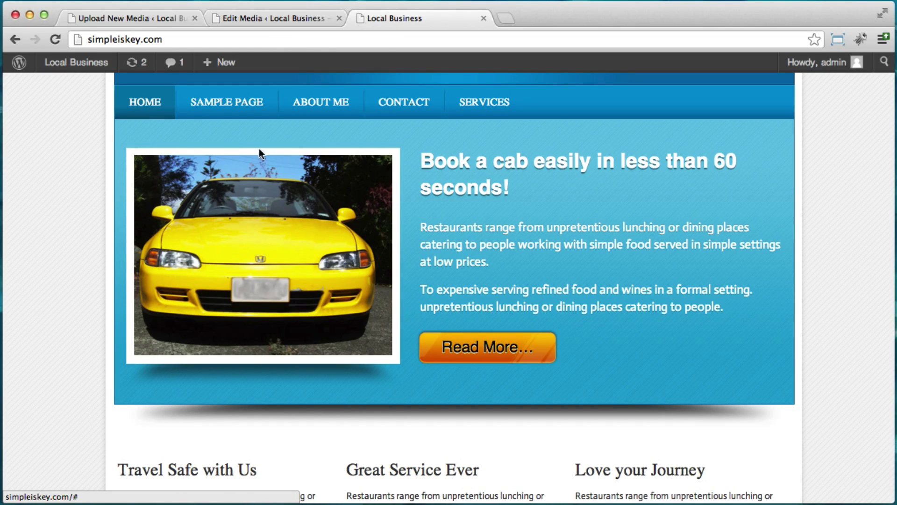
{"action": "left_click", "coordinate": [275, 18]}
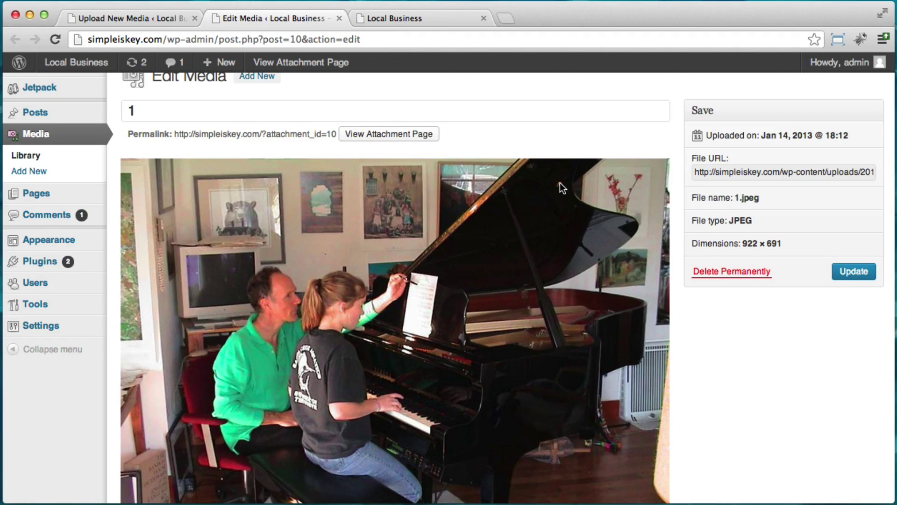
{"action": "scroll", "coordinate": [560, 183], "scroll_direction": "up", "scroll_amount": 1}
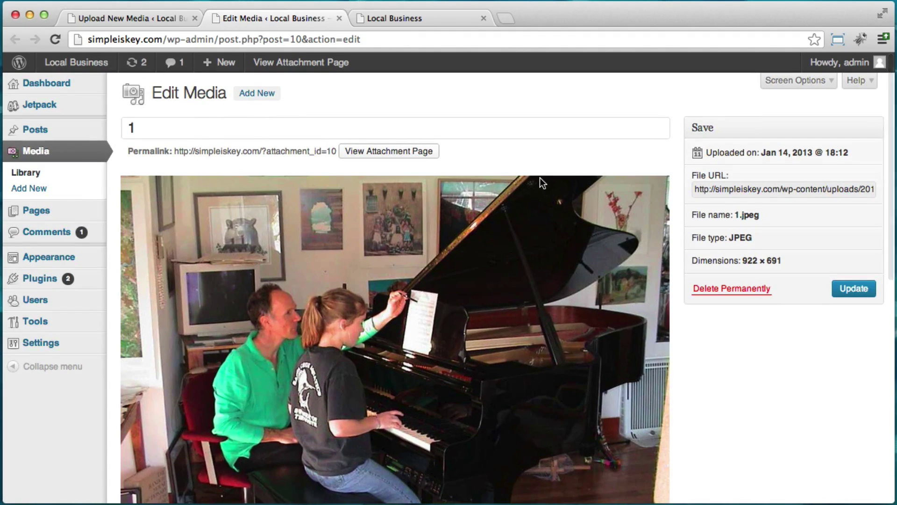
{"action": "scroll", "coordinate": [540, 178], "scroll_direction": "down", "scroll_amount": 5}
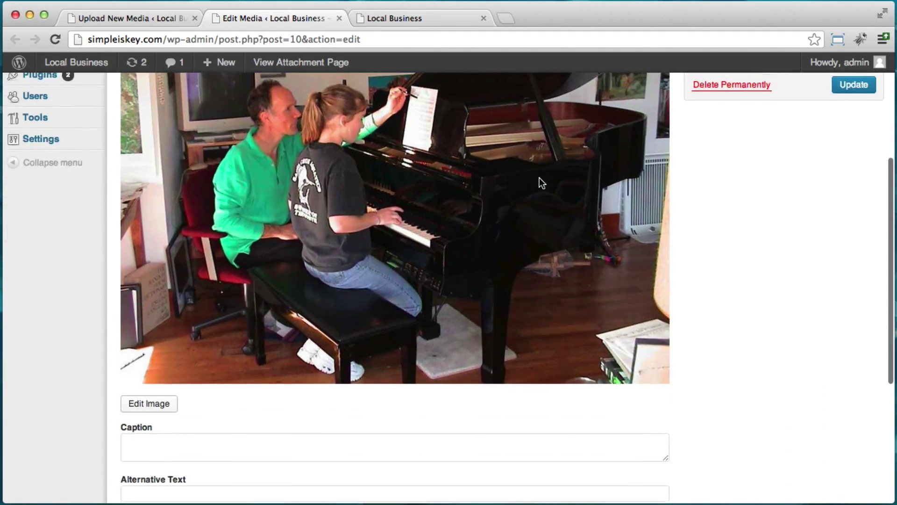
Open the image editor for 1.jpeg, then view the homepage's current yellow-car feature image.
{"action": "left_click", "coordinate": [146, 403]}
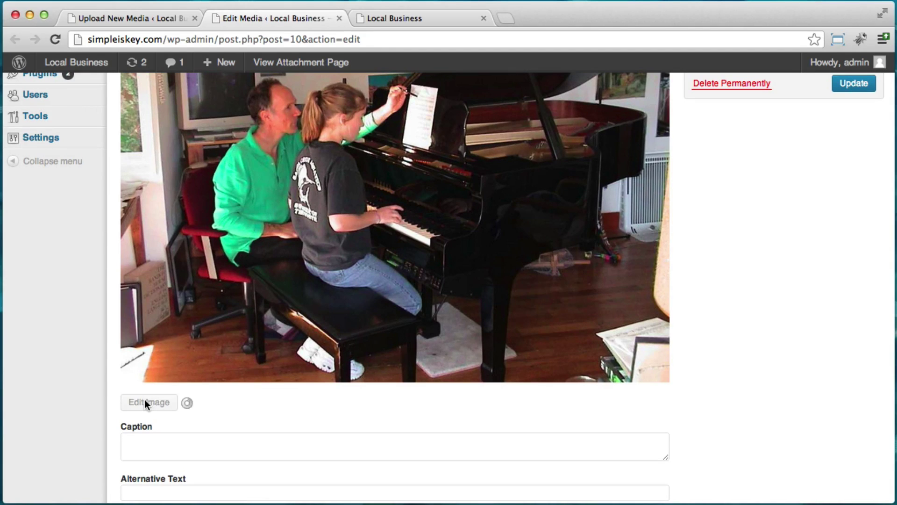
{"action": "scroll", "coordinate": [282, 366], "scroll_direction": "up", "scroll_amount": 3}
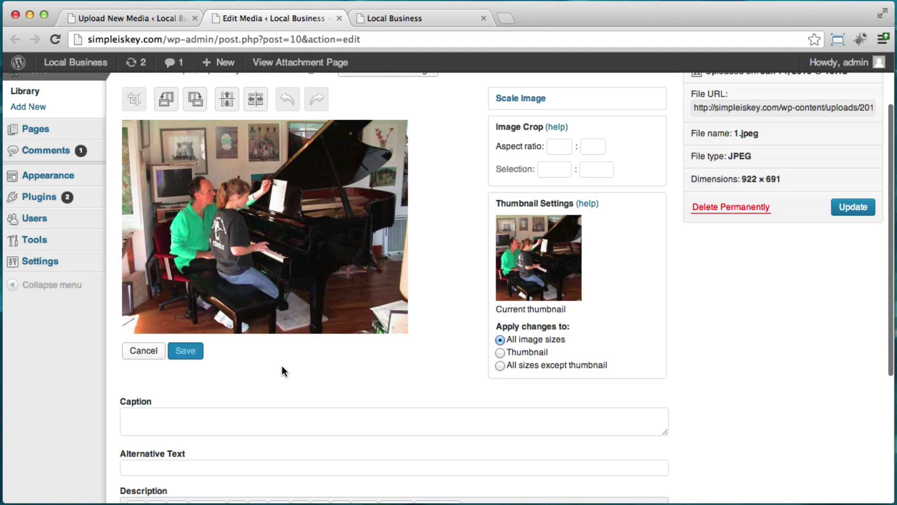
{"action": "scroll", "coordinate": [279, 369], "scroll_direction": "up", "scroll_amount": 2}
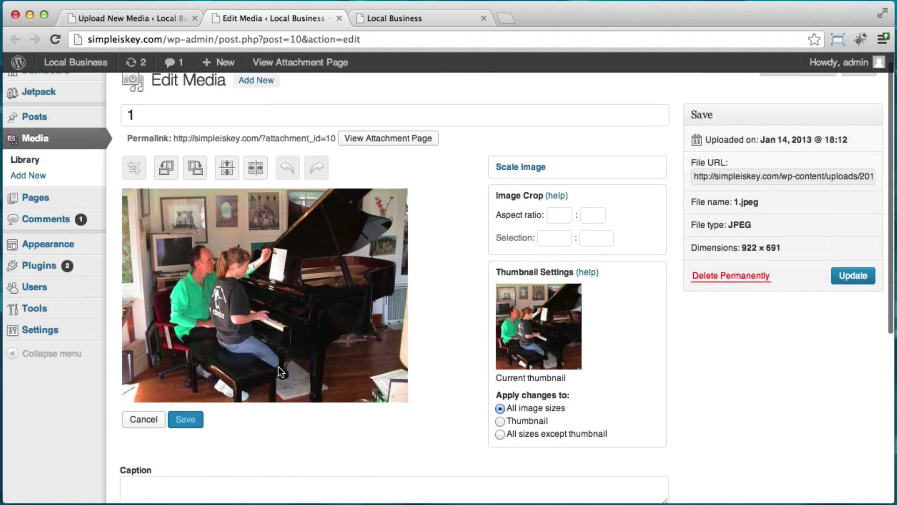
{"action": "left_click", "coordinate": [393, 22]}
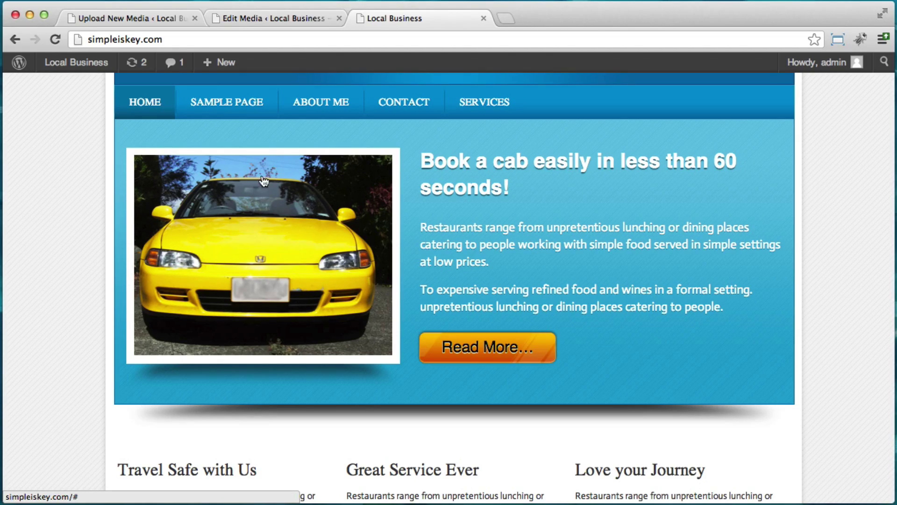
Scale 1.jpeg to 380 × 285 by setting height 285, then update the attachment.
{"action": "left_click", "coordinate": [302, 21]}
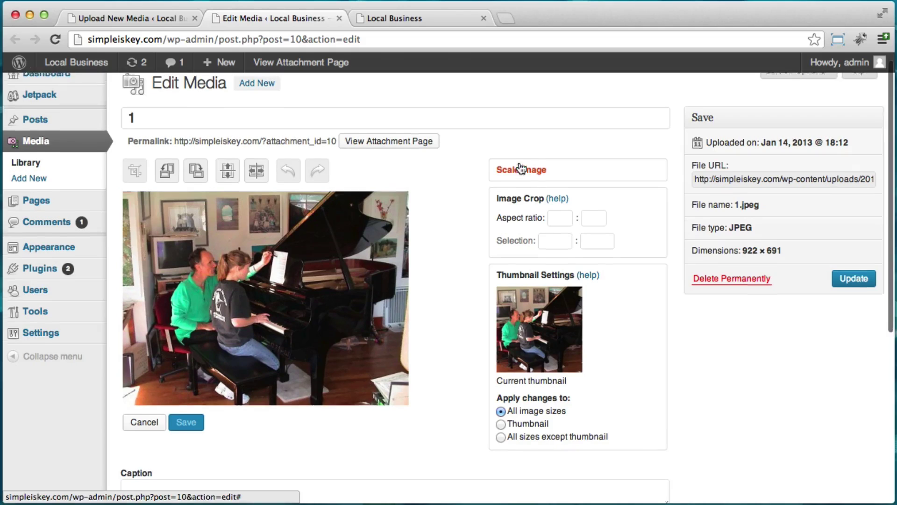
{"action": "left_click", "coordinate": [521, 168]}
{"action": "left_click", "coordinate": [523, 184]}
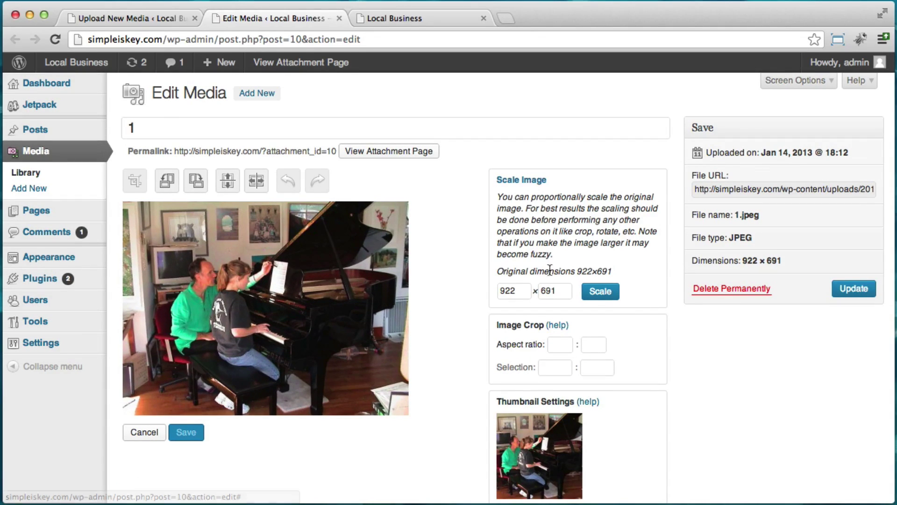
{"action": "left_click_drag", "start_coordinate": [562, 291], "coordinate": [527, 288]}
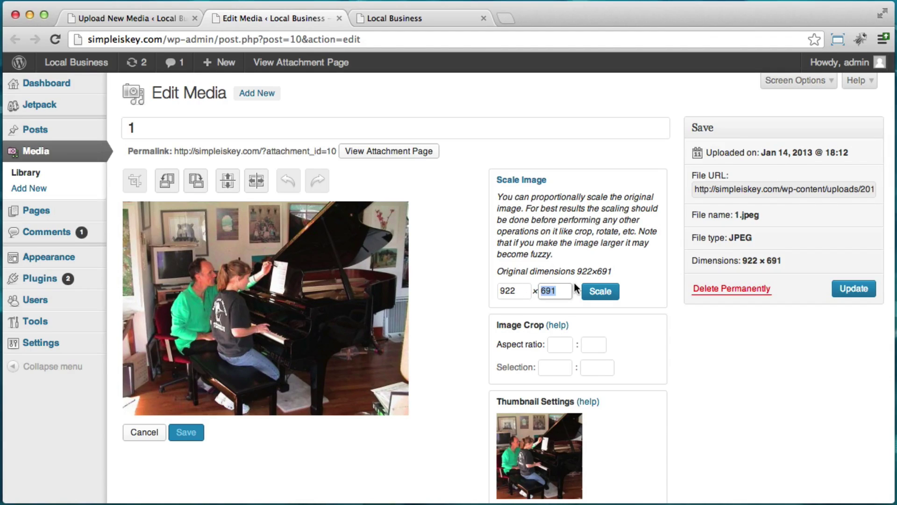
{"action": "type", "text": "285"}
{"action": "left_click", "coordinate": [601, 293]}
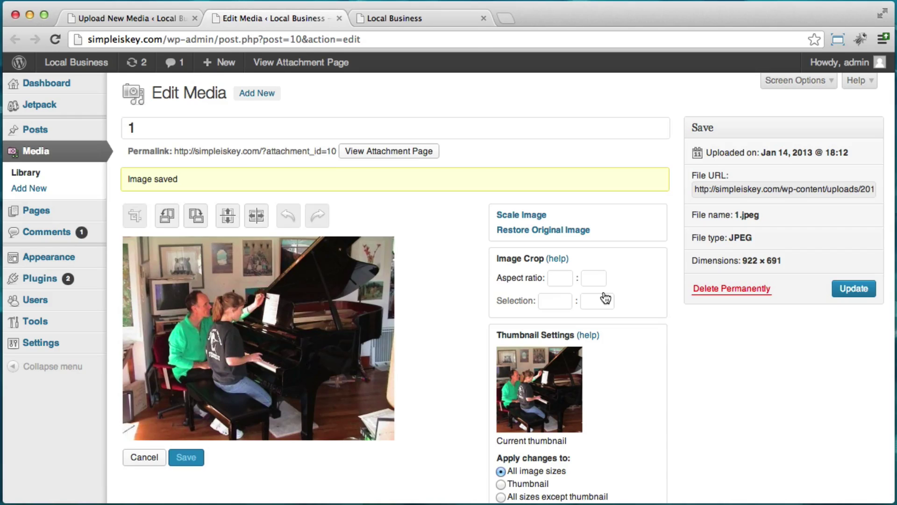
{"action": "scroll", "coordinate": [606, 298], "scroll_direction": "down", "scroll_amount": 1}
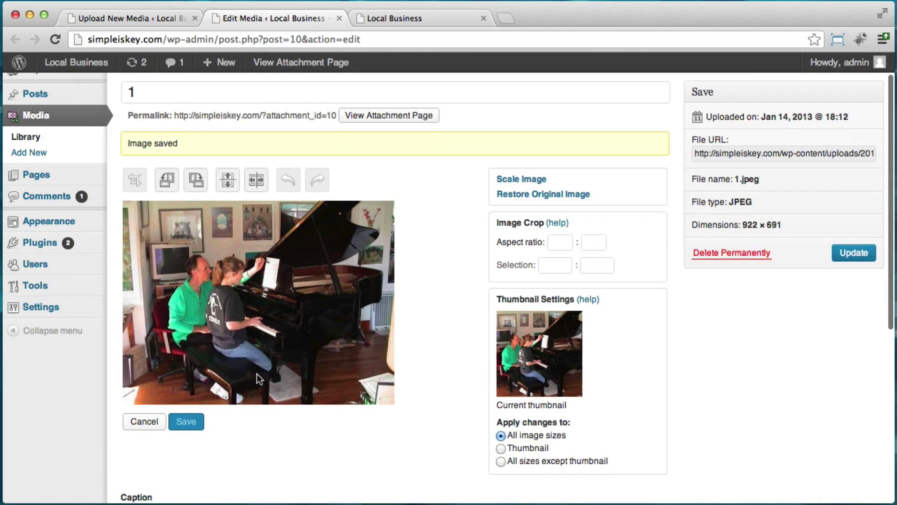
{"action": "scroll", "coordinate": [280, 362], "scroll_direction": "down", "scroll_amount": 1}
{"action": "scroll", "coordinate": [281, 363], "scroll_direction": "up", "scroll_amount": 2}
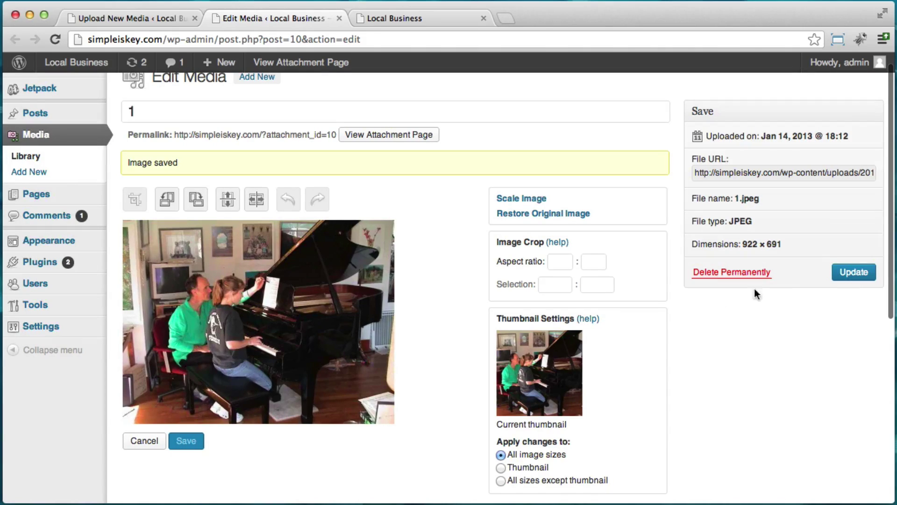
{"action": "left_click", "coordinate": [851, 276]}
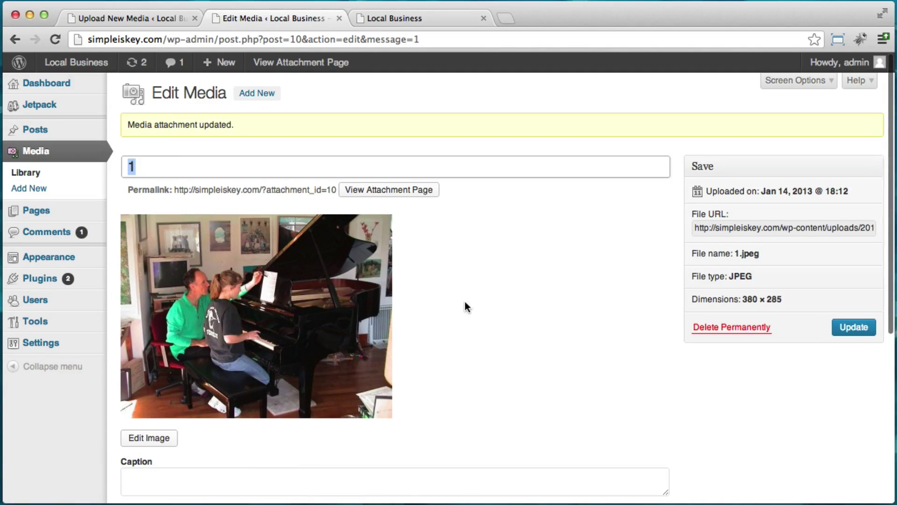
{"action": "scroll", "coordinate": [486, 271], "scroll_direction": "down", "scroll_amount": 3}
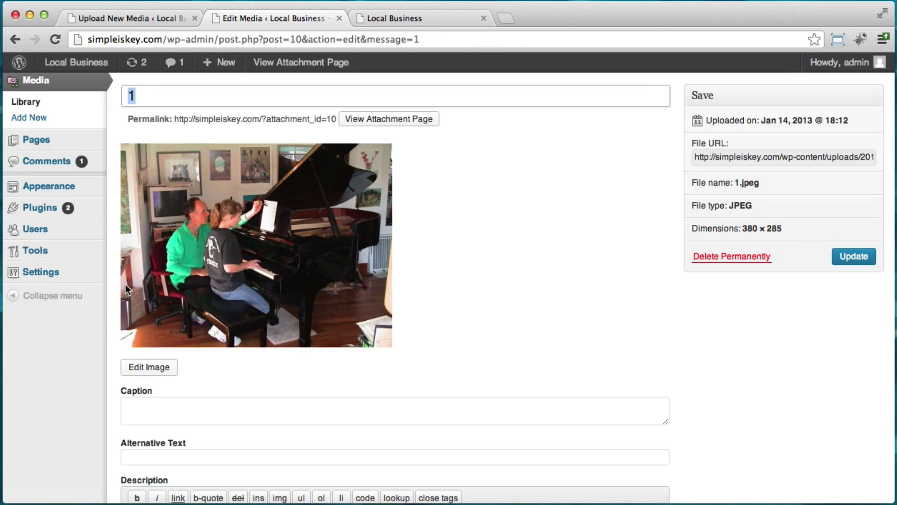
Draw a crop selection on the piano photo spanning its full height.
{"action": "left_click", "coordinate": [158, 367]}
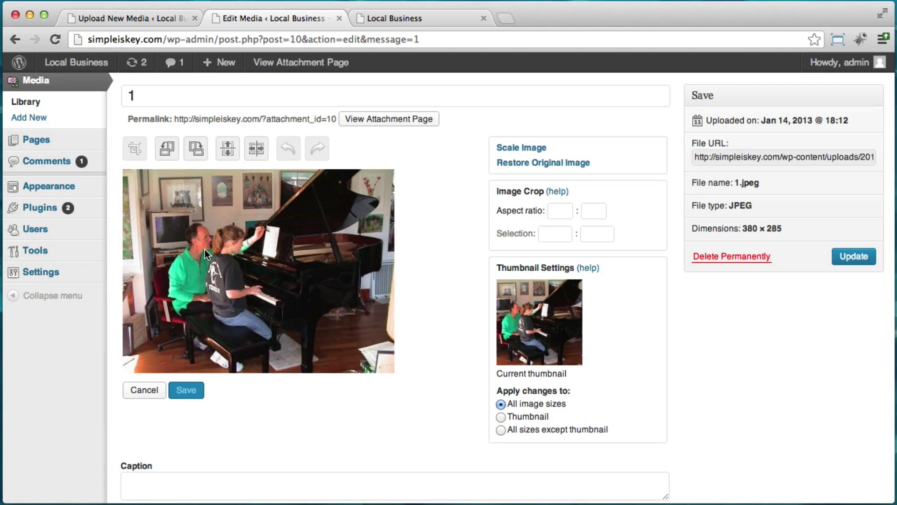
{"action": "left_click_drag", "start_coordinate": [155, 217], "coordinate": [357, 349]}
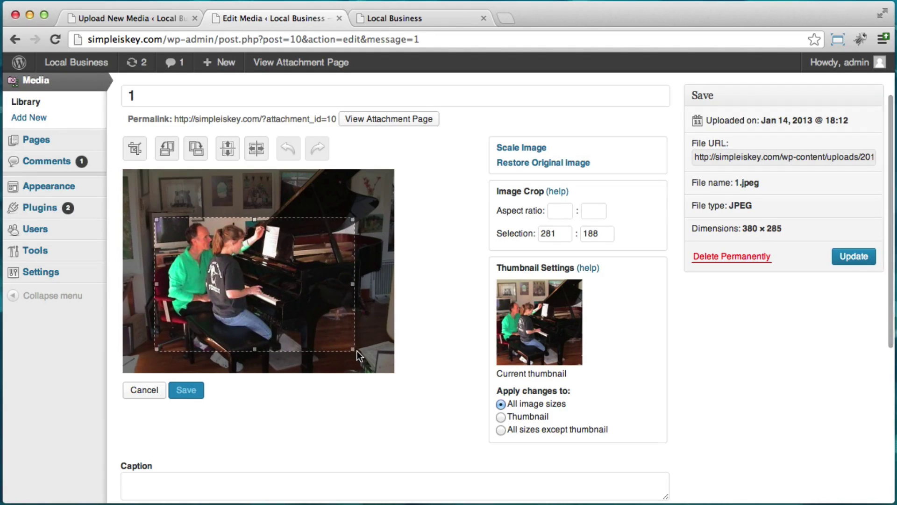
{"action": "left_click_drag", "start_coordinate": [259, 218], "coordinate": [266, 160]}
{"action": "left_click_drag", "start_coordinate": [254, 349], "coordinate": [247, 398]}
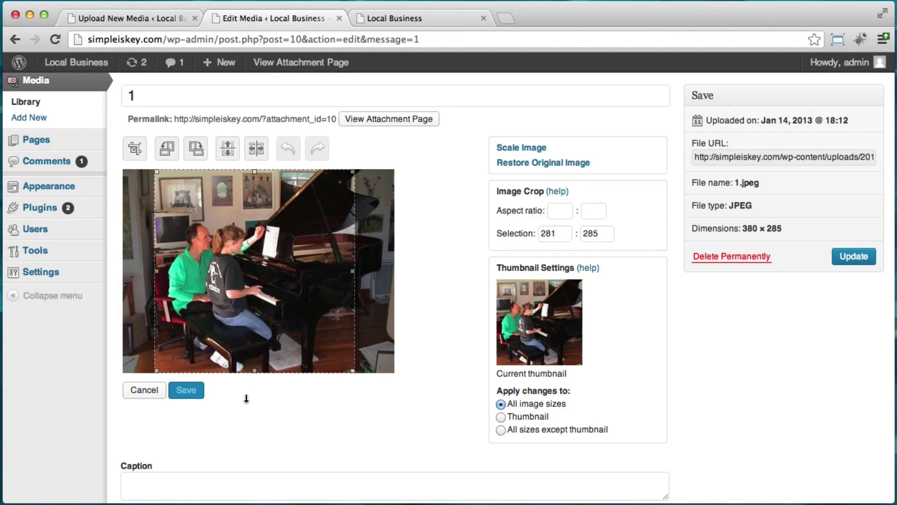
Set the crop selection to 363 × 285, shift it slightly right, and apply the crop.
{"action": "left_click_drag", "start_coordinate": [566, 234], "coordinate": [520, 236]}
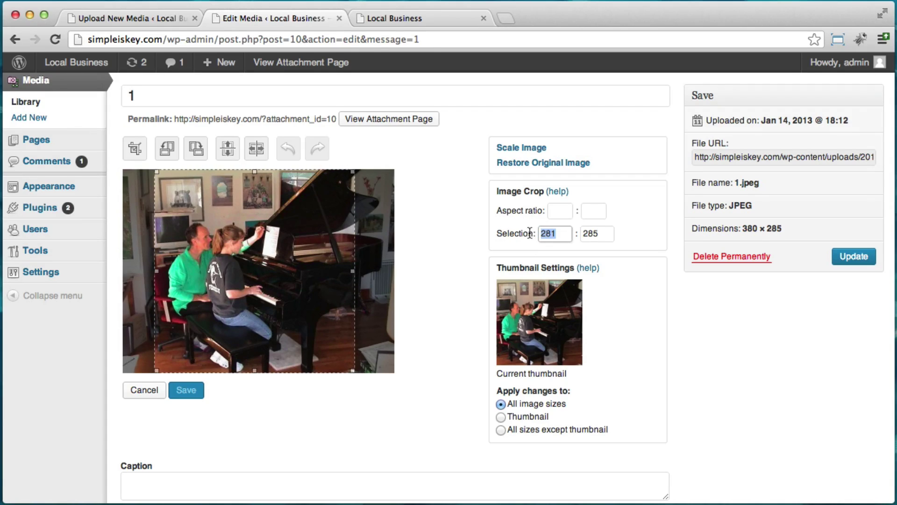
{"action": "type", "text": "380"}
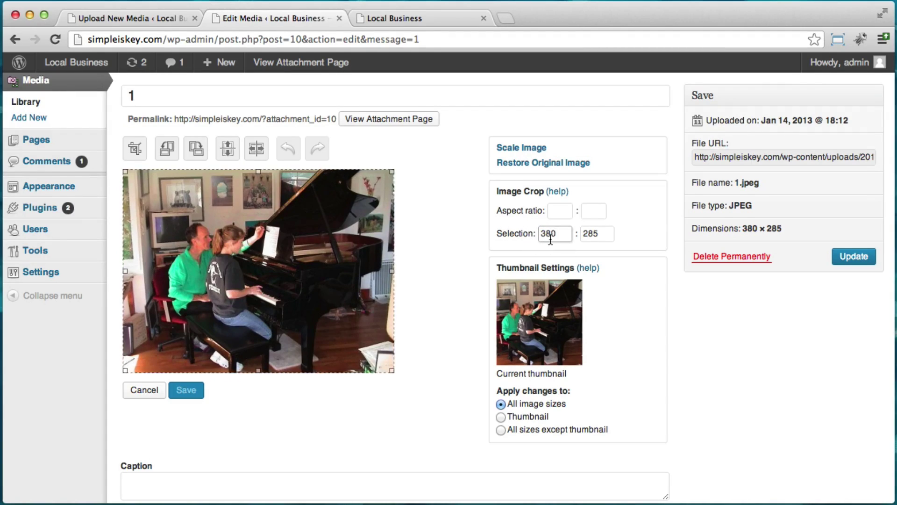
{"action": "key", "text": "BackSpace"}
{"action": "key", "text": "BackSpace"}
{"action": "type", "text": "63"}
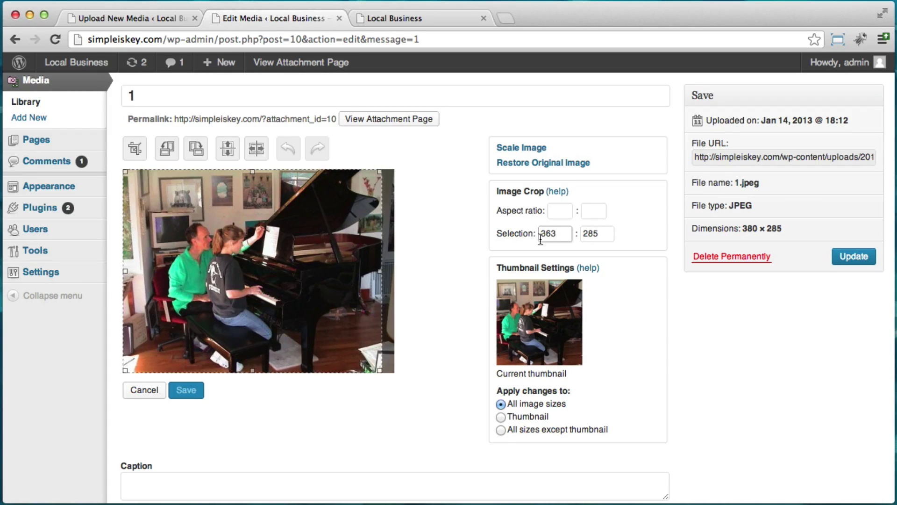
{"action": "left_click_drag", "start_coordinate": [267, 264], "coordinate": [274, 265]}
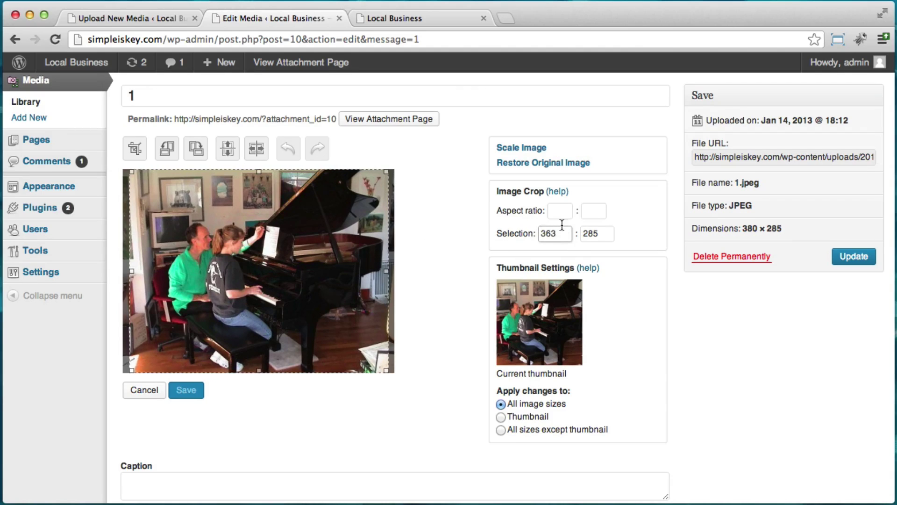
{"action": "left_click_drag", "start_coordinate": [558, 233], "coordinate": [525, 233]}
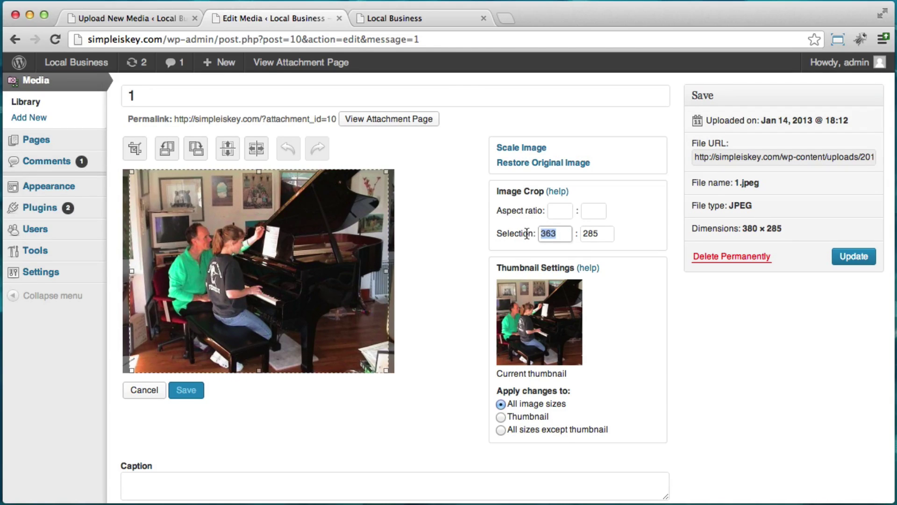
{"action": "left_click", "coordinate": [606, 234]}
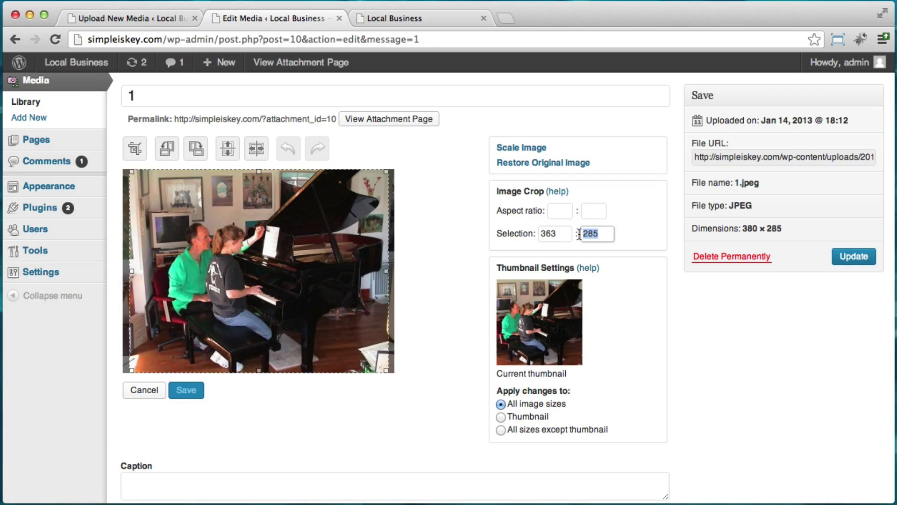
{"action": "left_click_drag", "start_coordinate": [563, 233], "coordinate": [549, 236]}
{"action": "double_click", "coordinate": [549, 235]}
{"action": "left_click_drag", "start_coordinate": [607, 231], "coordinate": [573, 236]}
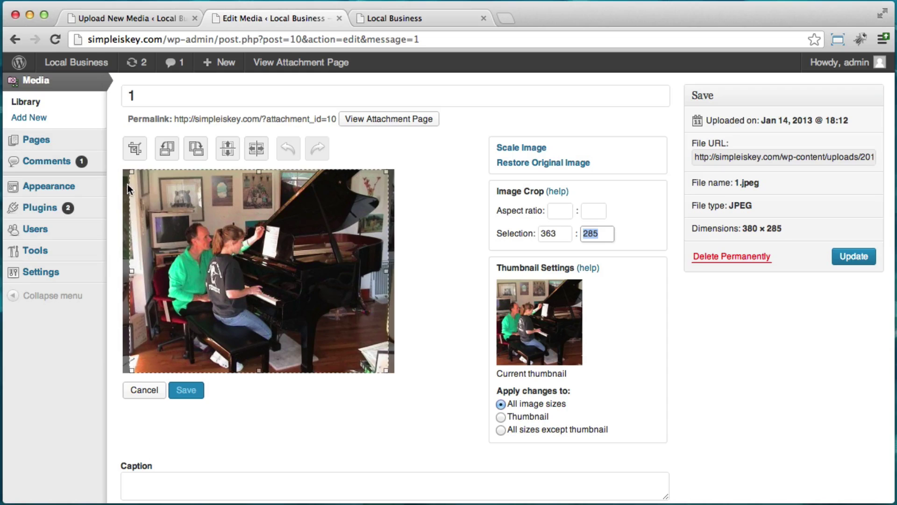
{"action": "left_click", "coordinate": [135, 149]}
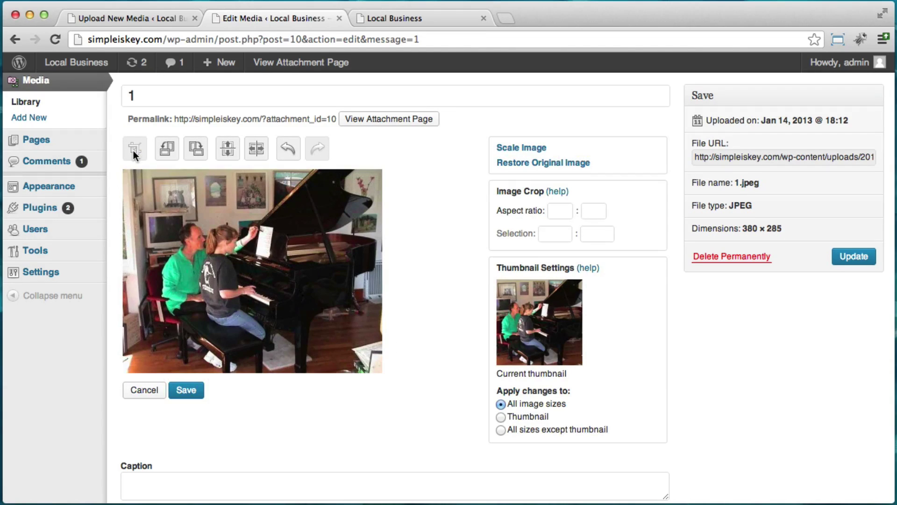
Save the 363 × 285 crop, update the attachment, and copy the image's File URL.
{"action": "left_click", "coordinate": [185, 391]}
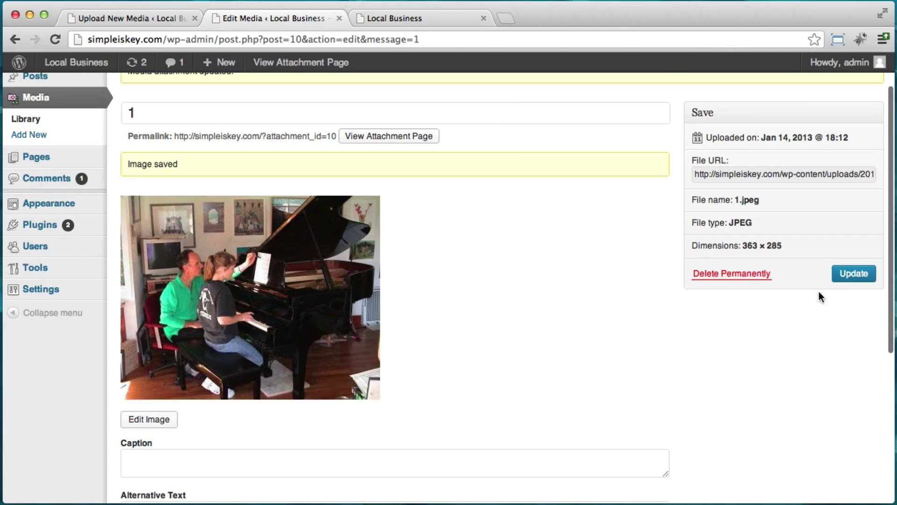
{"action": "left_click", "coordinate": [846, 281]}
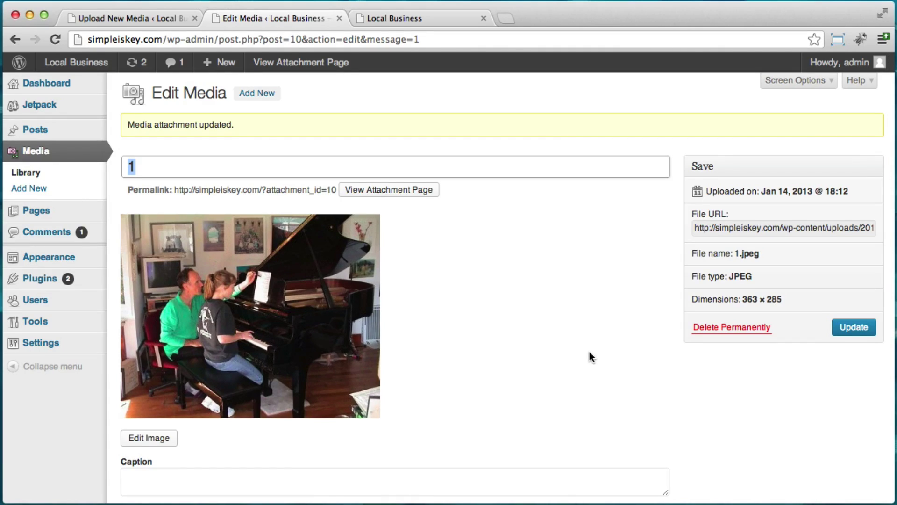
{"action": "left_click", "coordinate": [740, 227]}
{"action": "triple_click", "coordinate": [753, 226]}
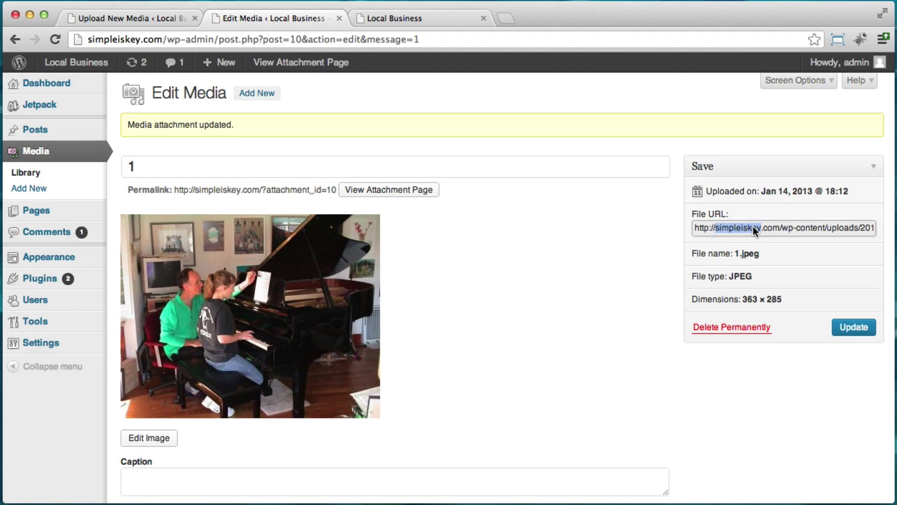
{"action": "left_click", "coordinate": [738, 228]}
{"action": "triple_click", "coordinate": [736, 229]}
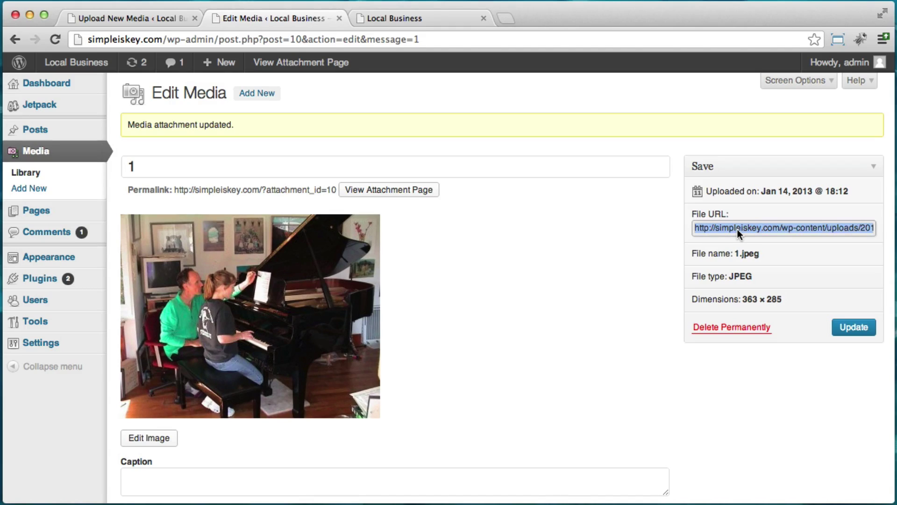
{"action": "right_click", "coordinate": [744, 229]}
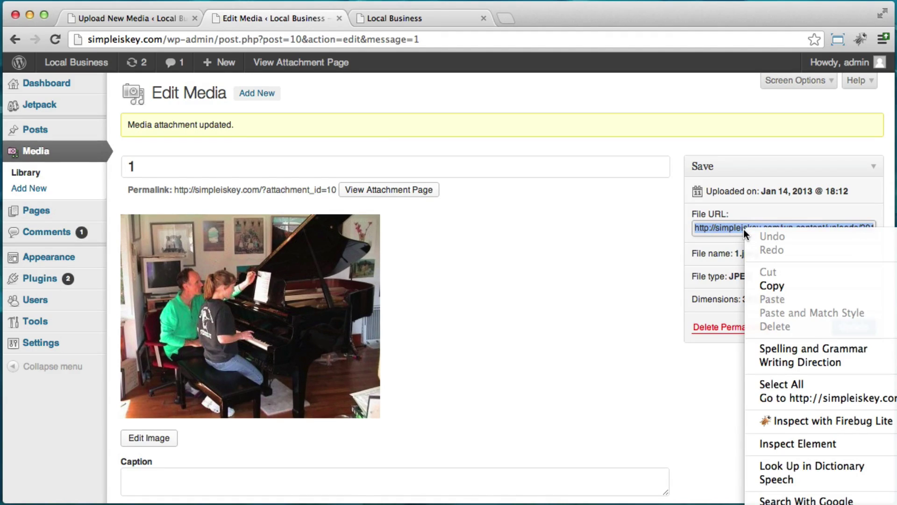
{"action": "left_click", "coordinate": [772, 283]}
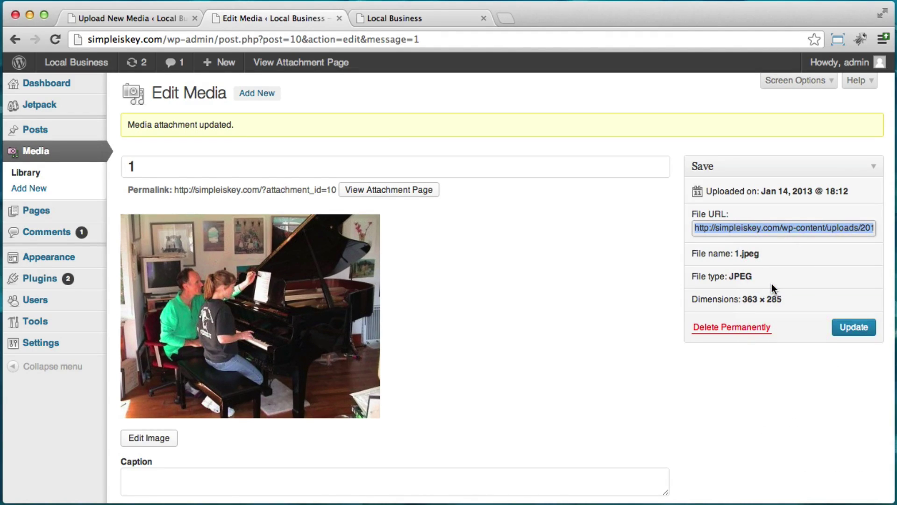
{"action": "left_click", "coordinate": [455, 288]}
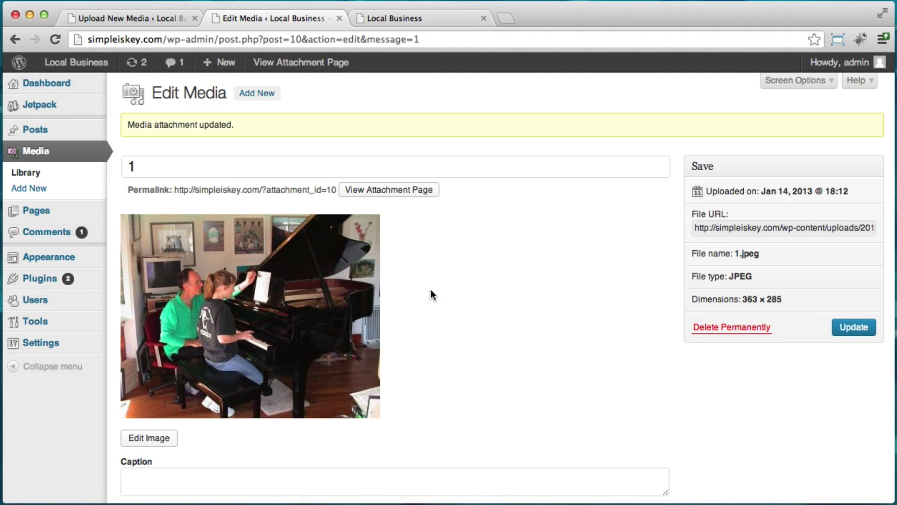
{"action": "mouse_move", "coordinate": [44, 261]}
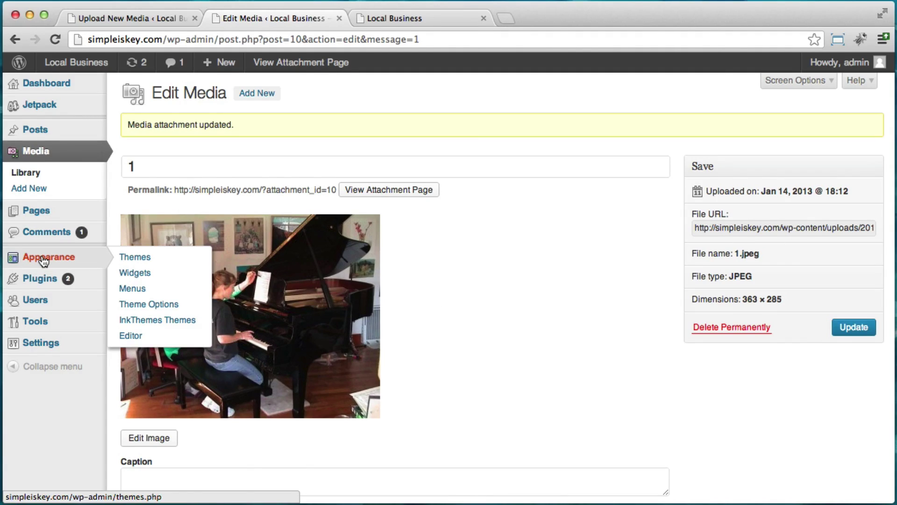
Paste the photo URL into Home page Top Settings' Top Feature Image and save all changes.
{"action": "left_click", "coordinate": [152, 306]}
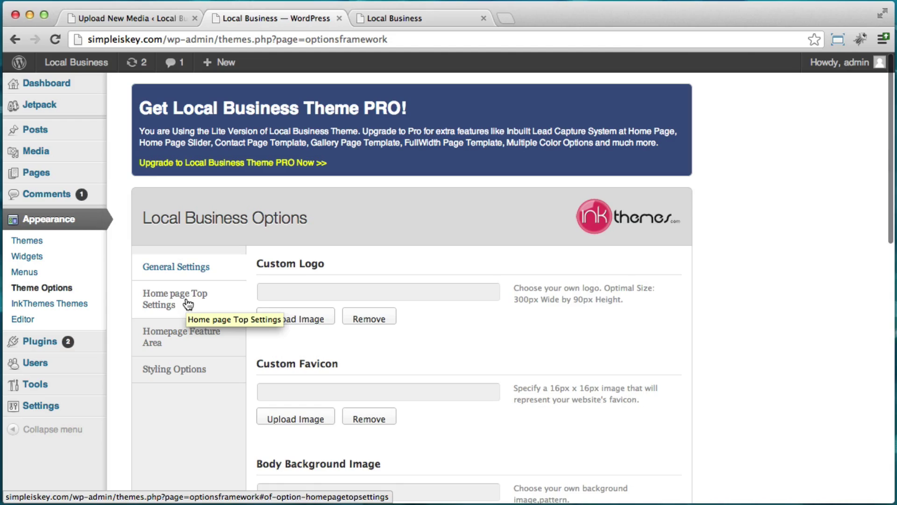
{"action": "left_click", "coordinate": [188, 304]}
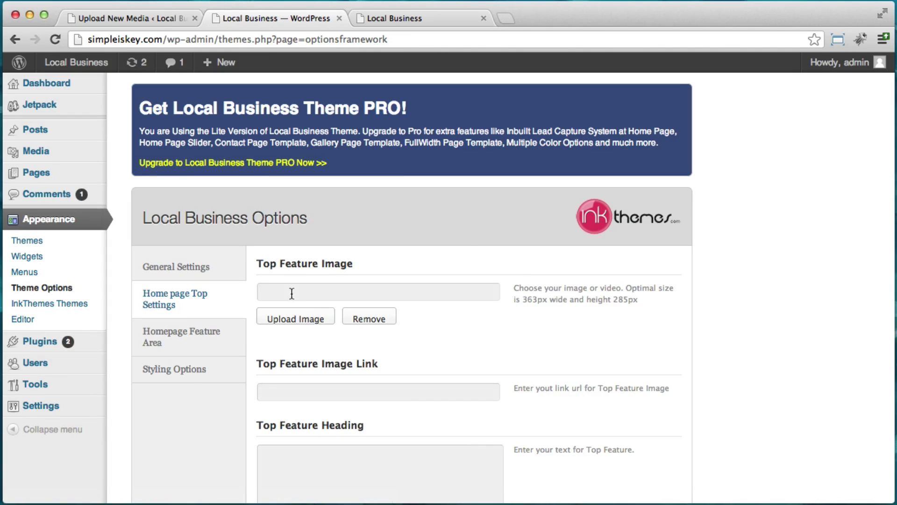
{"action": "left_click", "coordinate": [292, 293]}
{"action": "right_click", "coordinate": [291, 293]}
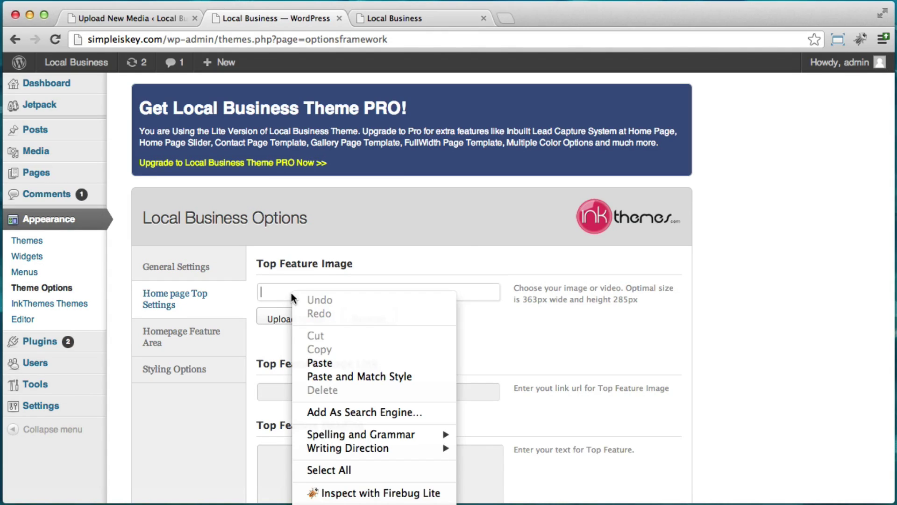
{"action": "left_click", "coordinate": [315, 364]}
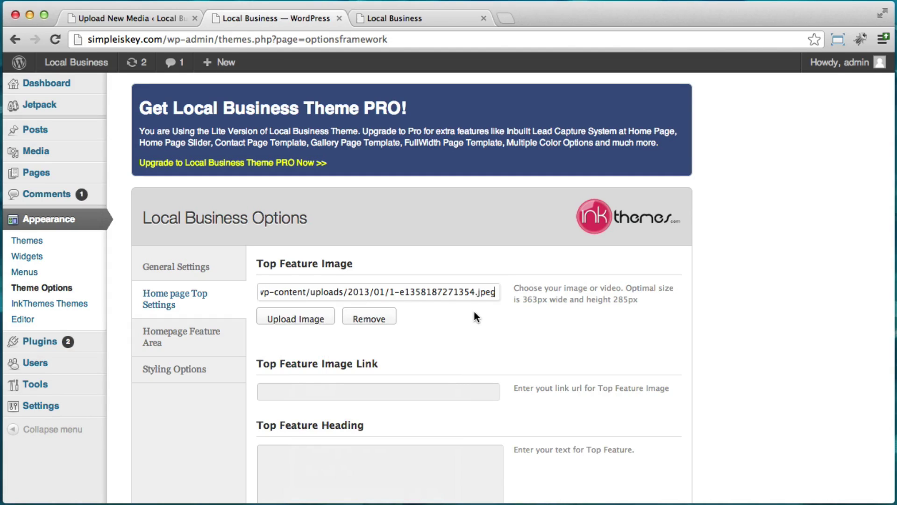
{"action": "scroll", "coordinate": [512, 308], "scroll_direction": "down", "scroll_amount": 10}
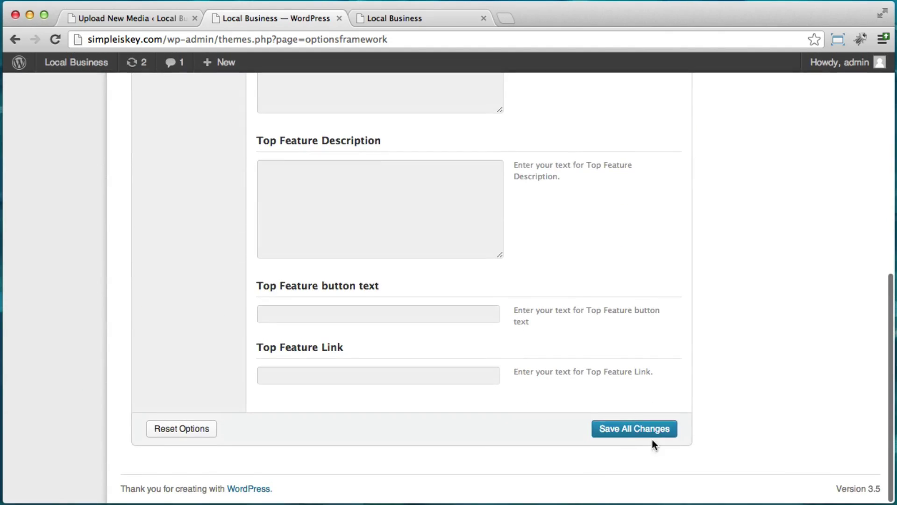
{"action": "left_click", "coordinate": [633, 430]}
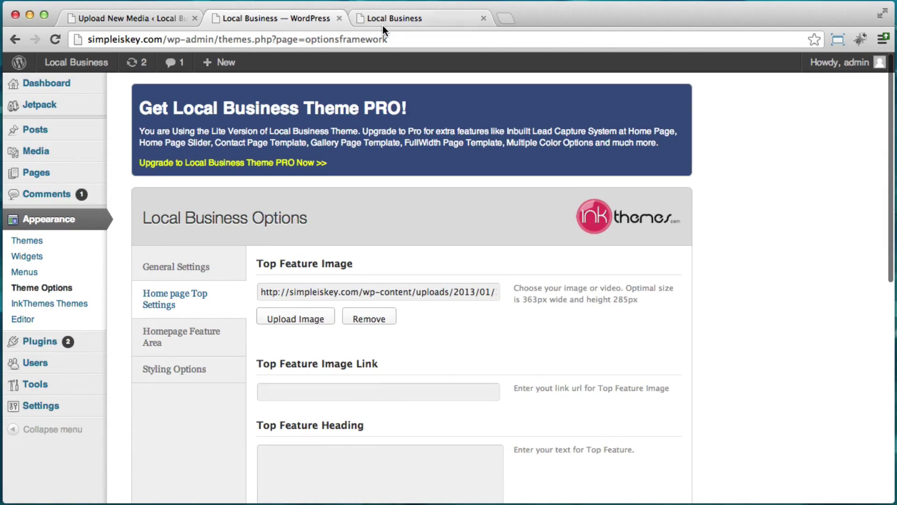
{"action": "left_click", "coordinate": [383, 23]}
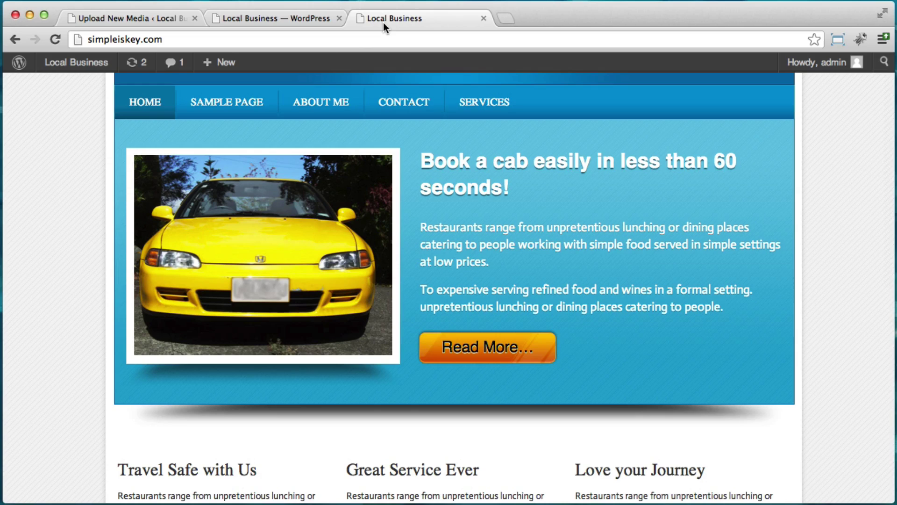
{"action": "left_click", "coordinate": [55, 39]}
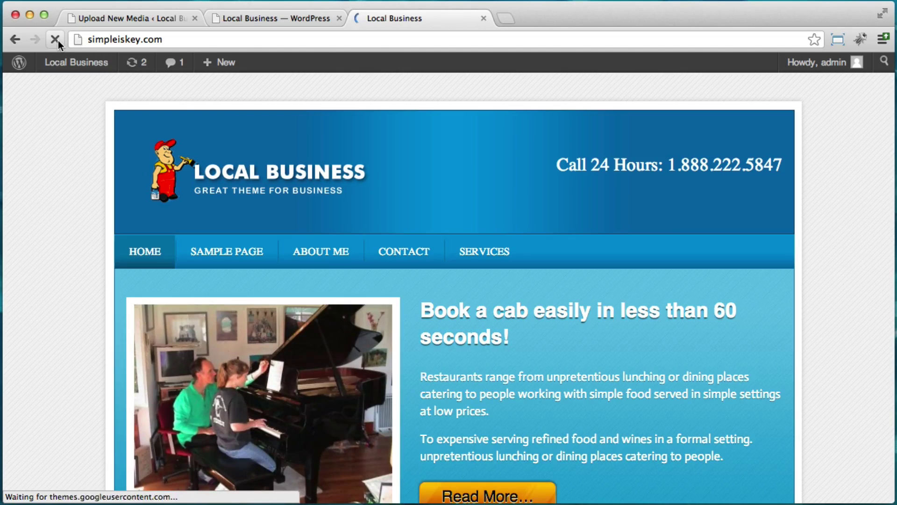
{"action": "scroll", "coordinate": [572, 189], "scroll_direction": "down", "scroll_amount": 3}
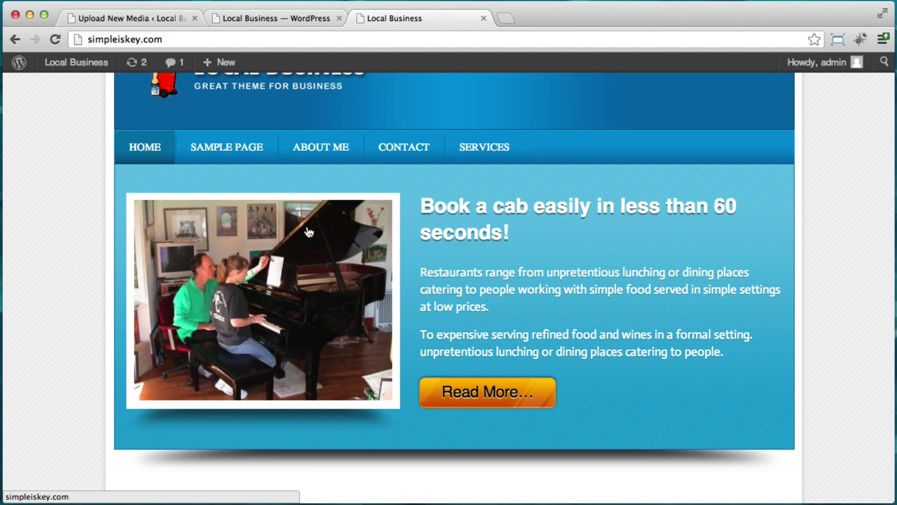
{"action": "scroll", "coordinate": [355, 248], "scroll_direction": "up", "scroll_amount": 4}
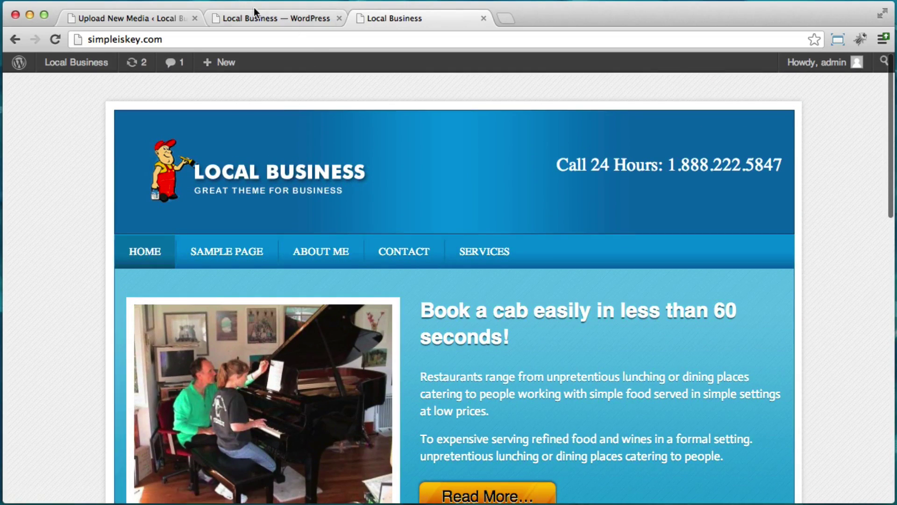
{"action": "left_click", "coordinate": [274, 14]}
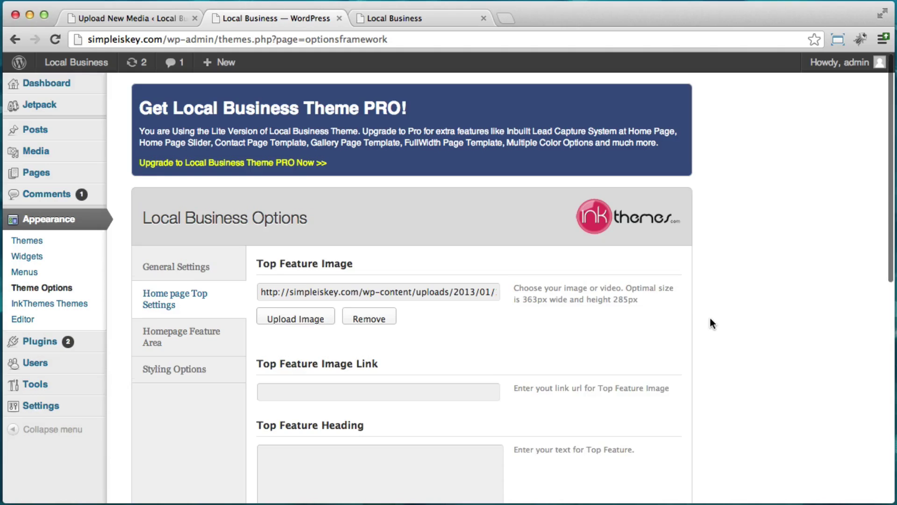
{"action": "scroll", "coordinate": [706, 319], "scroll_direction": "down", "scroll_amount": 1}
{"action": "scroll", "coordinate": [692, 314], "scroll_direction": "up", "scroll_amount": 1}
{"action": "left_click", "coordinate": [417, 19]}
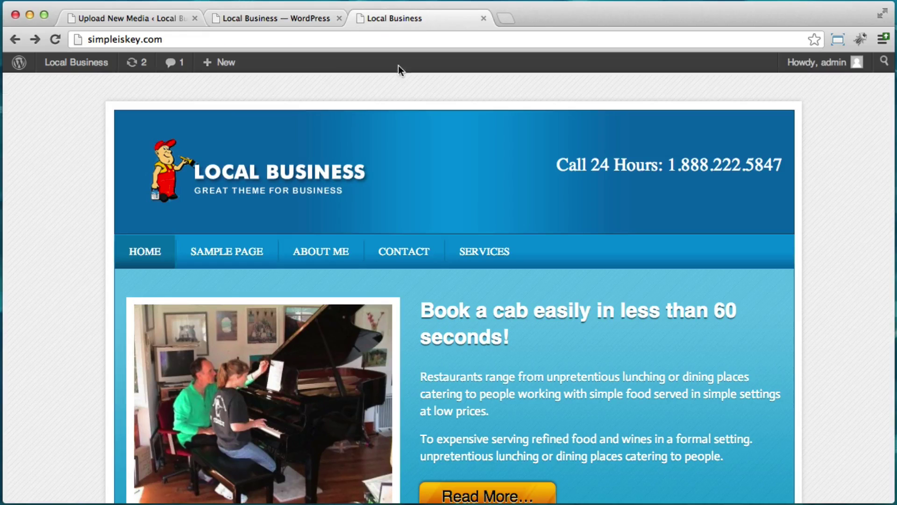
{"action": "scroll", "coordinate": [200, 270], "scroll_direction": "down", "scroll_amount": 3}
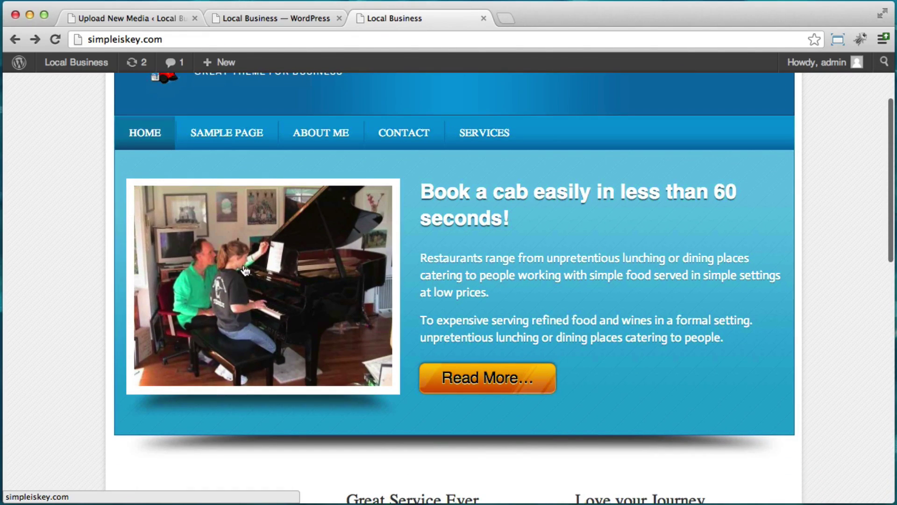
{"action": "key", "text": "super+r"}
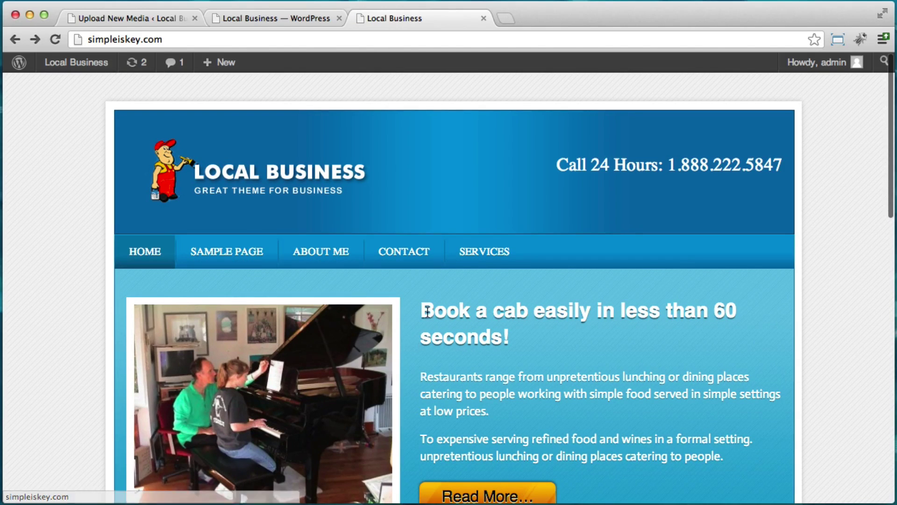
{"action": "scroll", "coordinate": [427, 312], "scroll_direction": "down", "scroll_amount": 2}
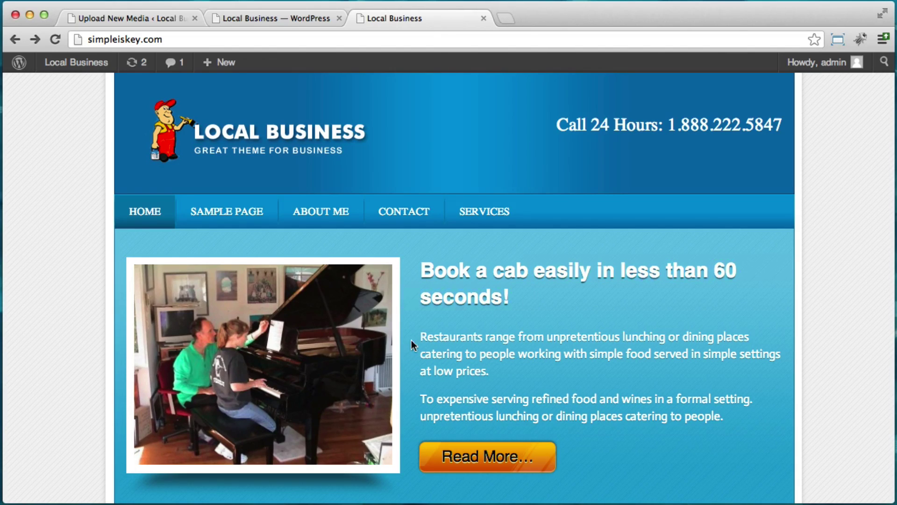
{"action": "left_click_drag", "start_coordinate": [422, 338], "coordinate": [719, 424]}
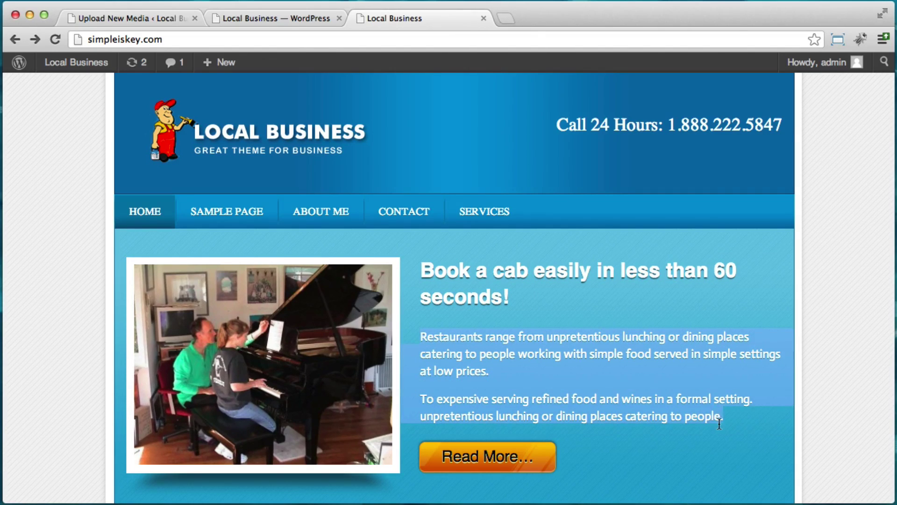
{"action": "left_click", "coordinate": [593, 392]}
{"action": "scroll", "coordinate": [593, 393], "scroll_direction": "down", "scroll_amount": 1}
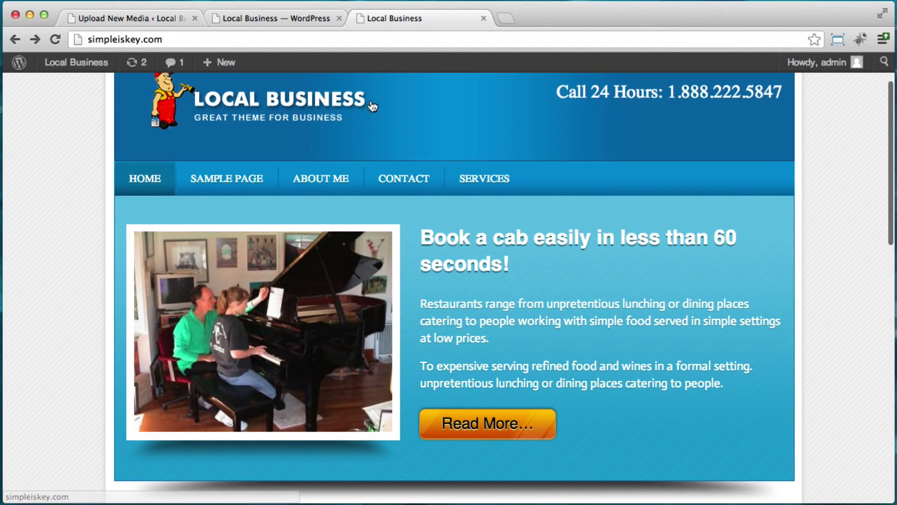
{"action": "left_click", "coordinate": [282, 17]}
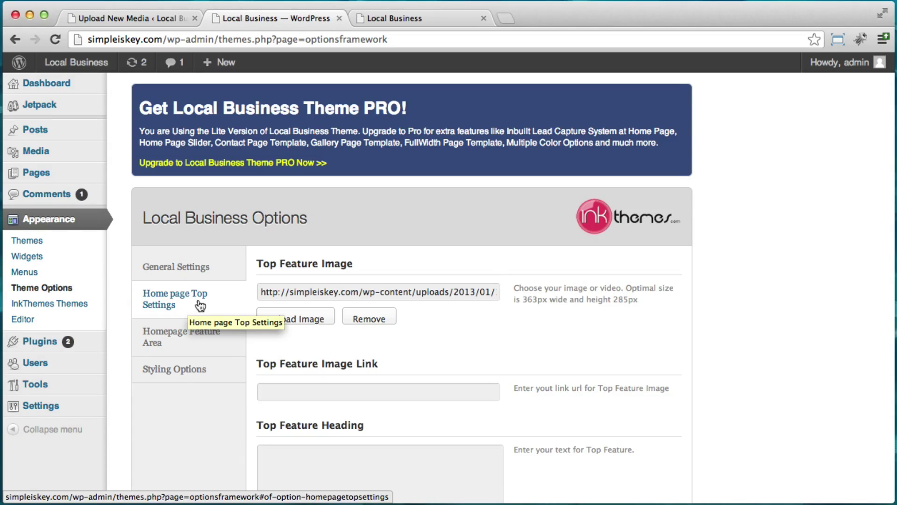
Check the About Me page's web address for its about-me slug.
{"action": "scroll", "coordinate": [500, 270], "scroll_direction": "down", "scroll_amount": 2}
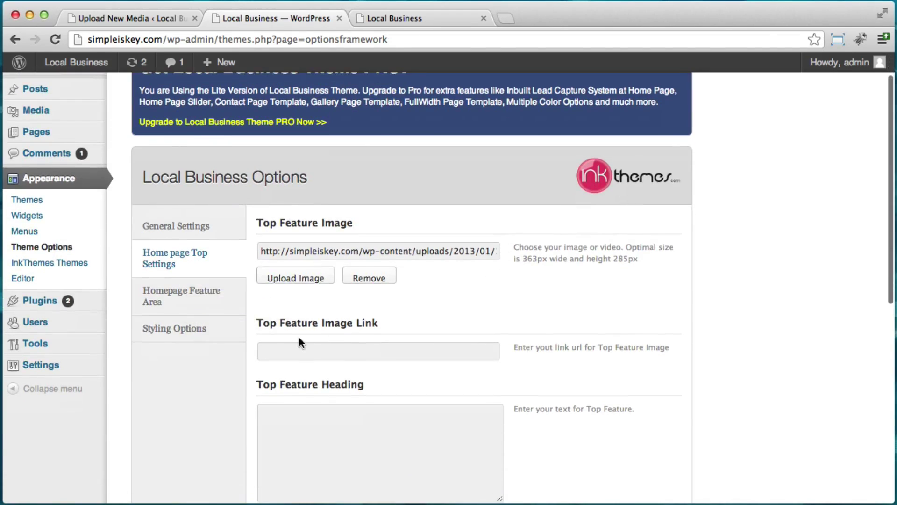
{"action": "left_click_drag", "start_coordinate": [256, 323], "coordinate": [394, 326]}
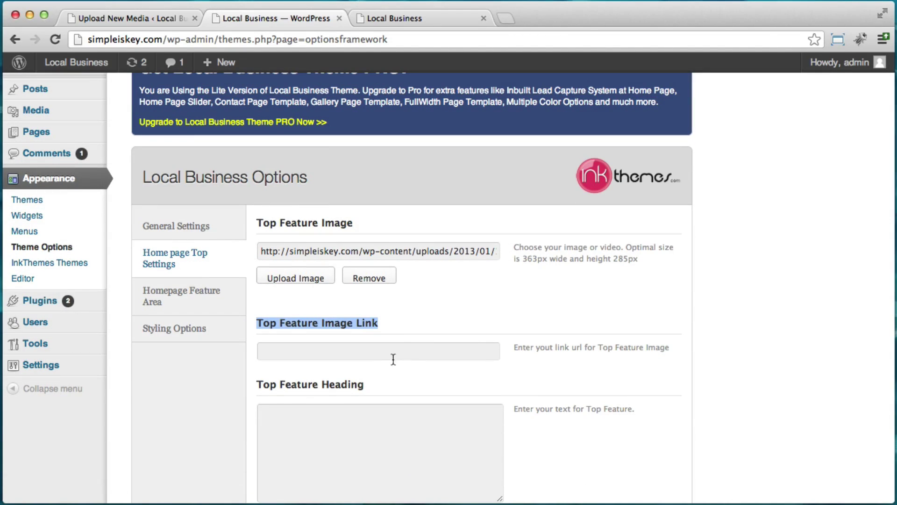
{"action": "left_click", "coordinate": [358, 353]}
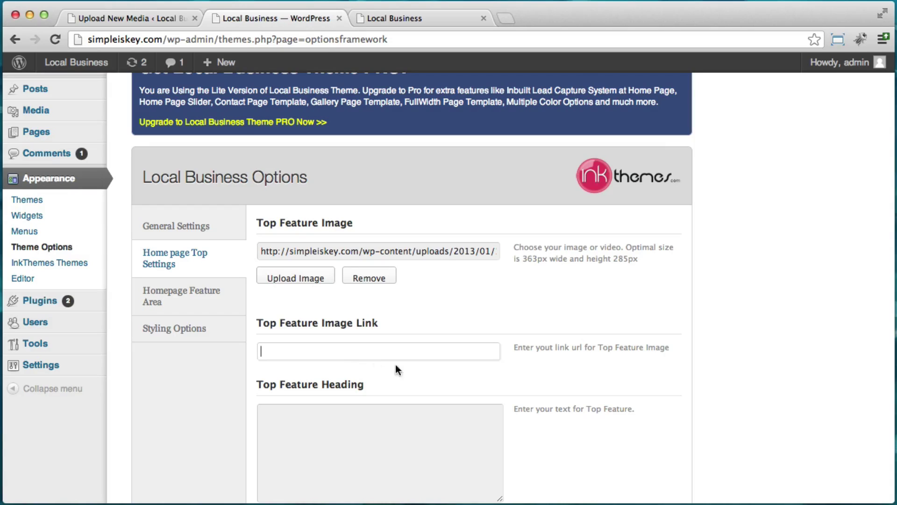
{"action": "left_click", "coordinate": [415, 18]}
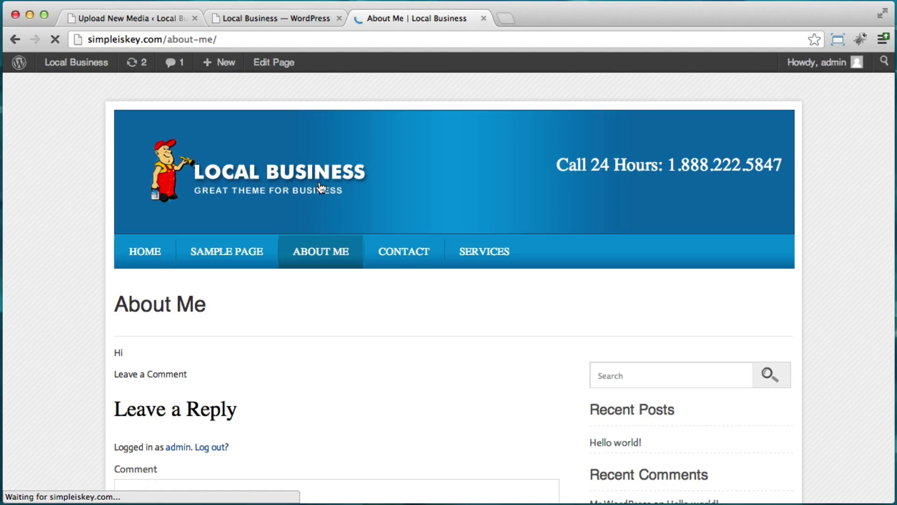
{"action": "left_click_drag", "start_coordinate": [89, 39], "coordinate": [148, 40]}
{"action": "left_click", "coordinate": [110, 40]}
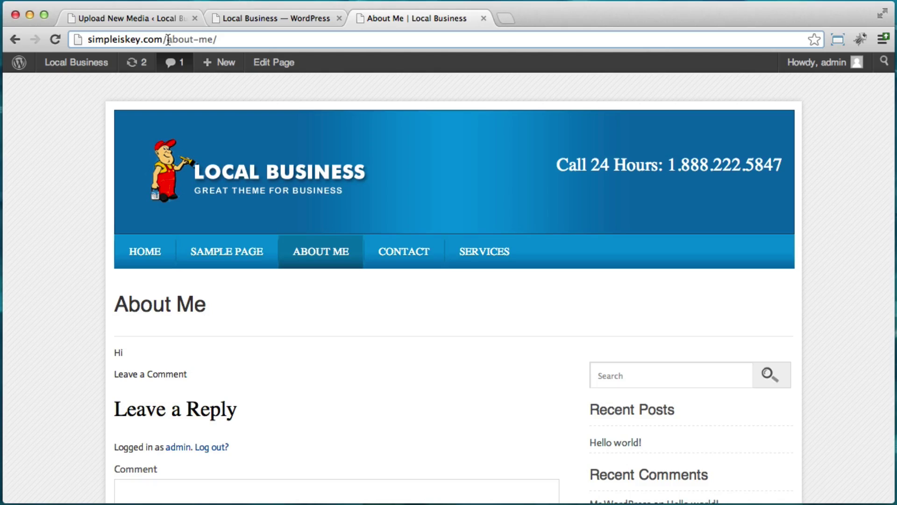
{"action": "left_click_drag", "start_coordinate": [168, 40], "coordinate": [218, 40]}
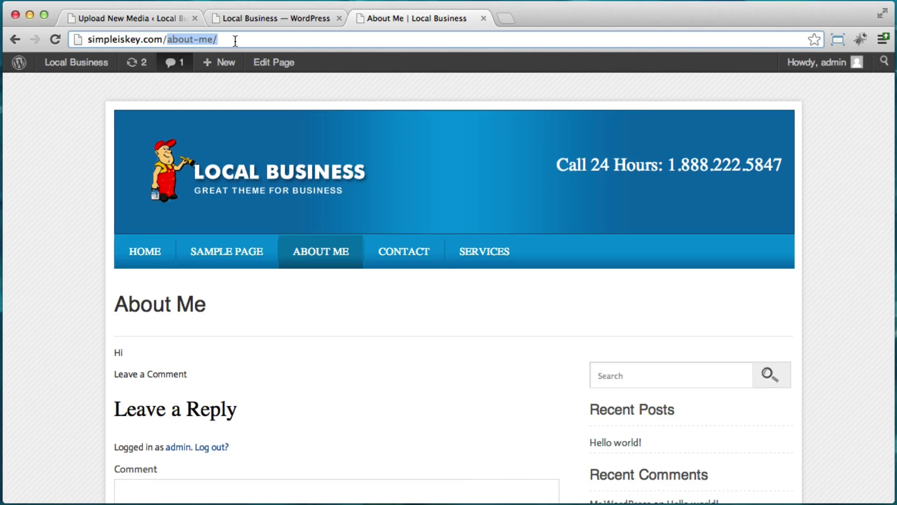
{"action": "left_click", "coordinate": [225, 41]}
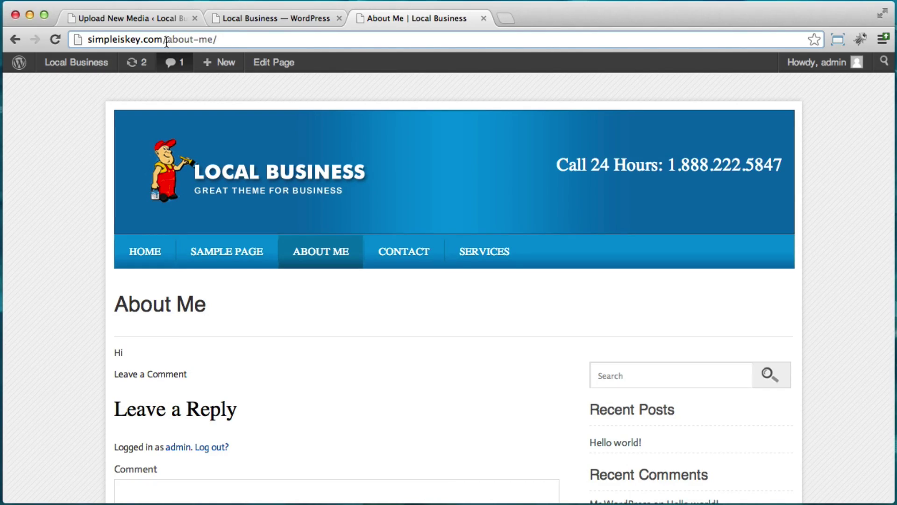
{"action": "left_click_drag", "start_coordinate": [166, 40], "coordinate": [211, 41]}
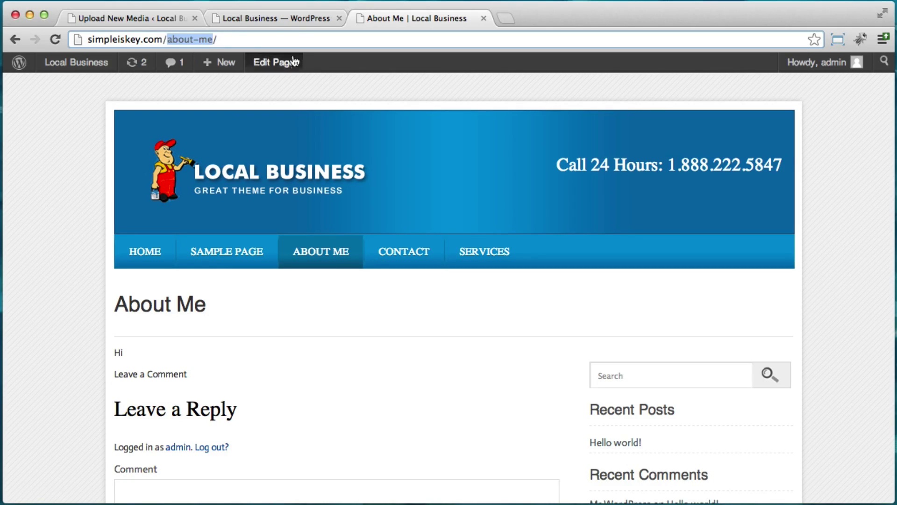
{"action": "left_click", "coordinate": [269, 16]}
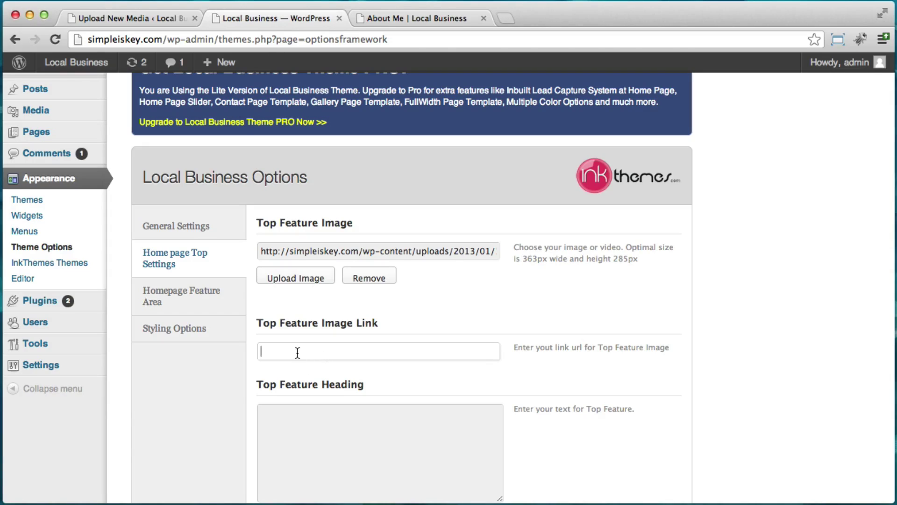
{"action": "left_click", "coordinate": [425, 23]}
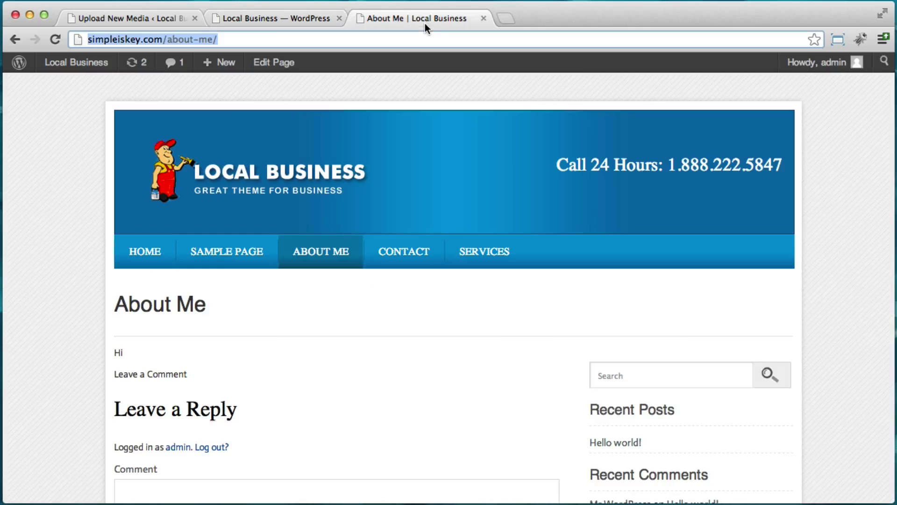
{"action": "left_click", "coordinate": [169, 40]}
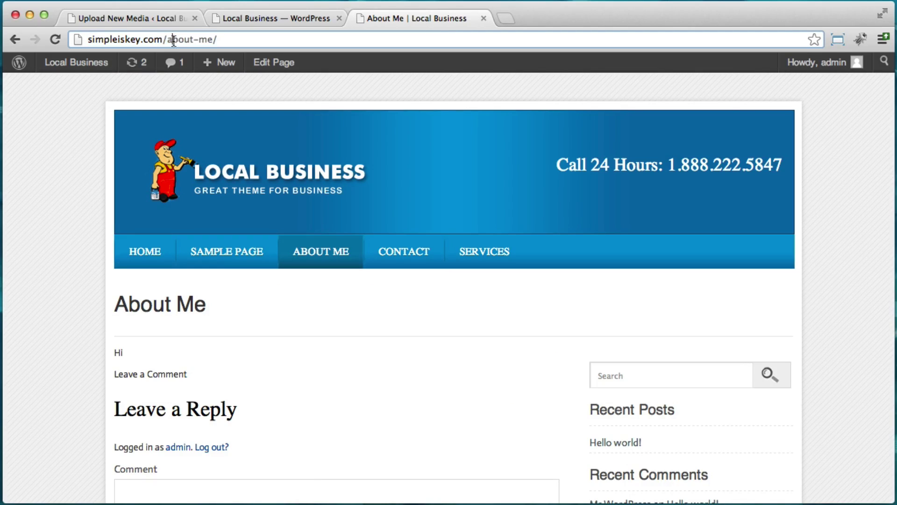
{"action": "left_click", "coordinate": [285, 15]}
Set Top Feature Image Link to about-me, save all changes, and open the live home page.
{"action": "type", "text": "about"}
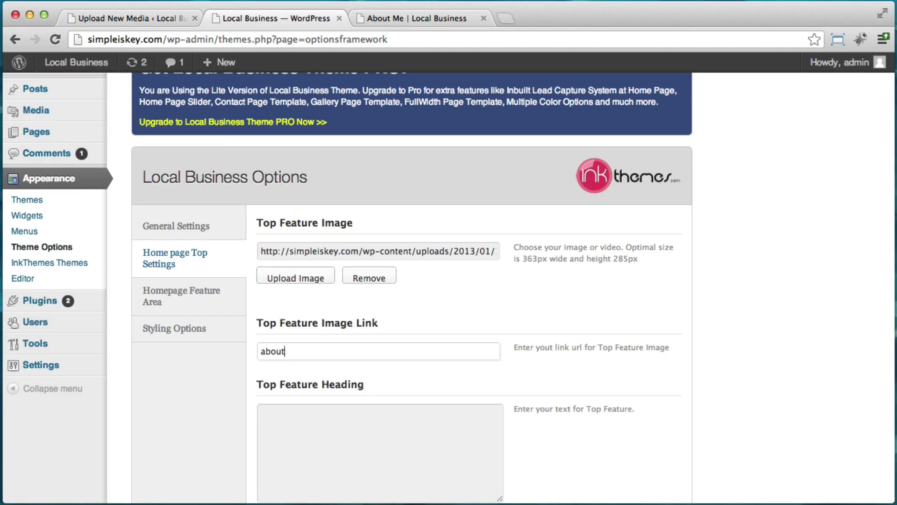
{"action": "type", "text": "-me"}
{"action": "scroll", "coordinate": [544, 344], "scroll_direction": "down", "scroll_amount": 3}
{"action": "scroll", "coordinate": [547, 343], "scroll_direction": "down", "scroll_amount": 5}
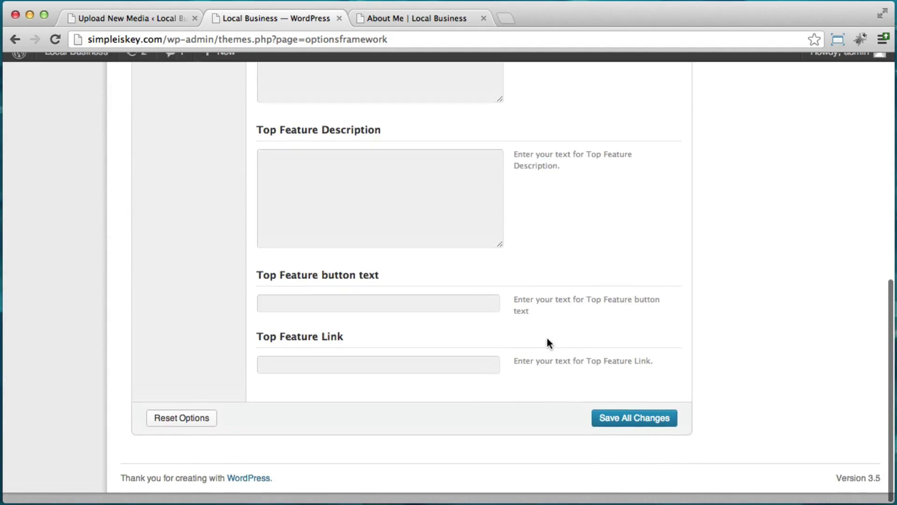
{"action": "left_click", "coordinate": [638, 434]}
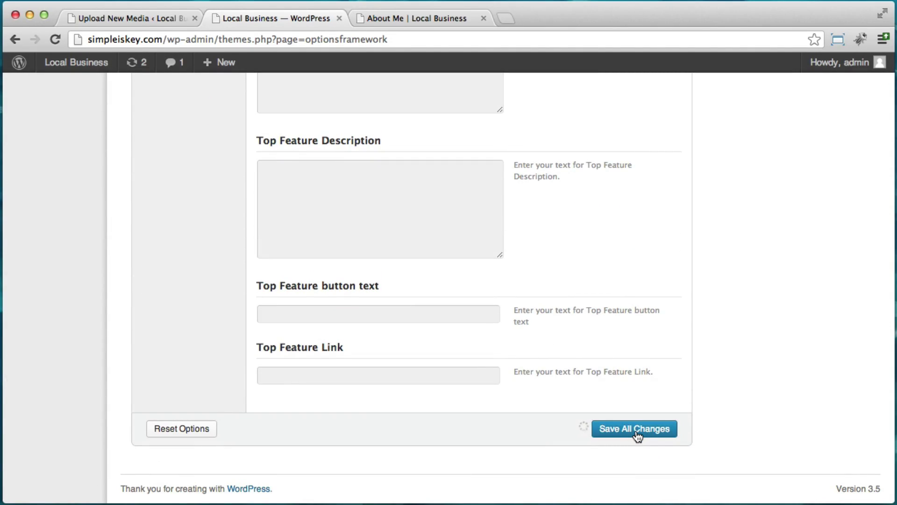
{"action": "left_click", "coordinate": [395, 16]}
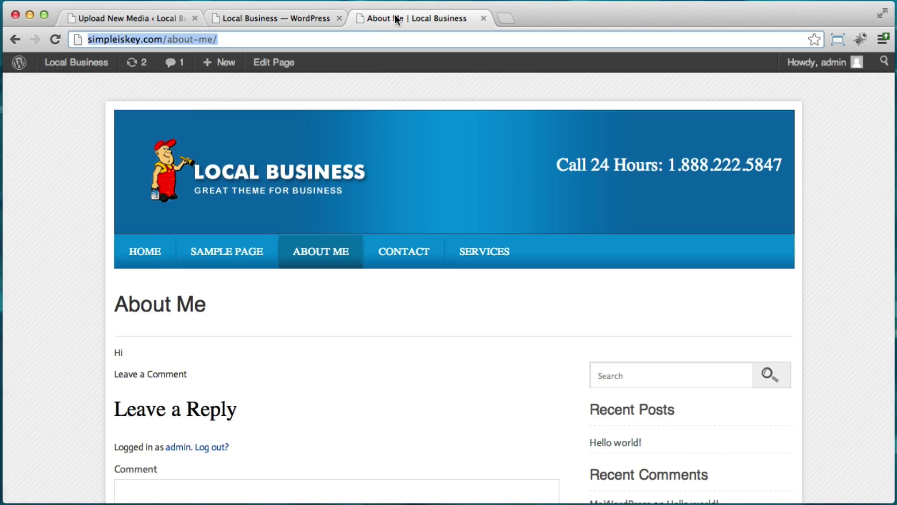
{"action": "left_click", "coordinate": [147, 253]}
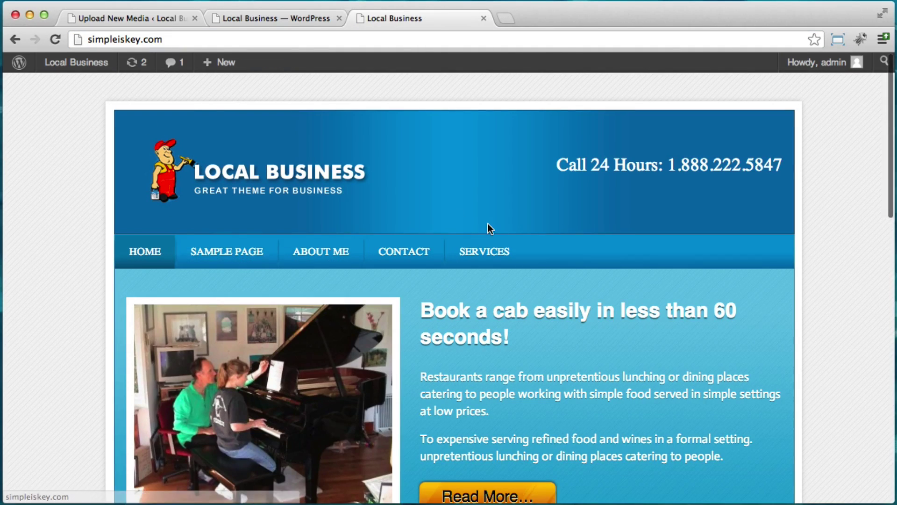
Click the piano image to confirm it leads to About Me, then return home.
{"action": "scroll", "coordinate": [487, 225], "scroll_direction": "down", "scroll_amount": 3}
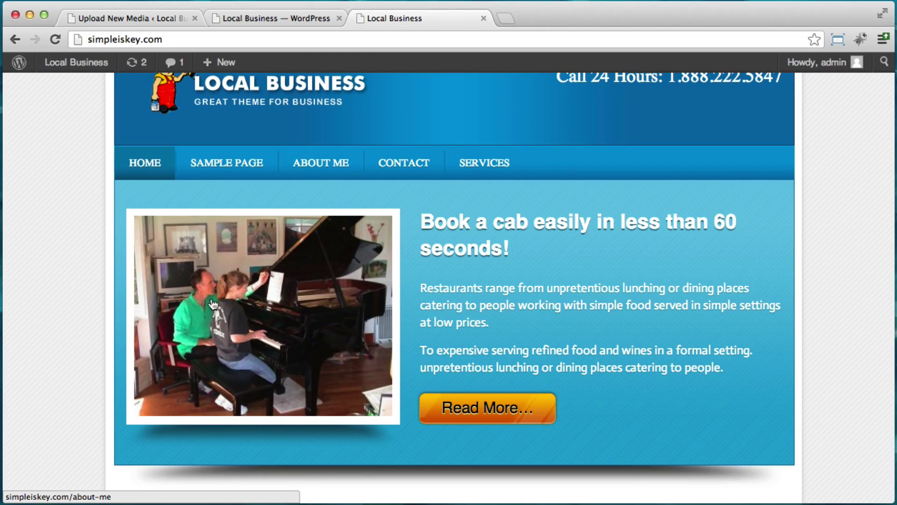
{"action": "left_click", "coordinate": [269, 298]}
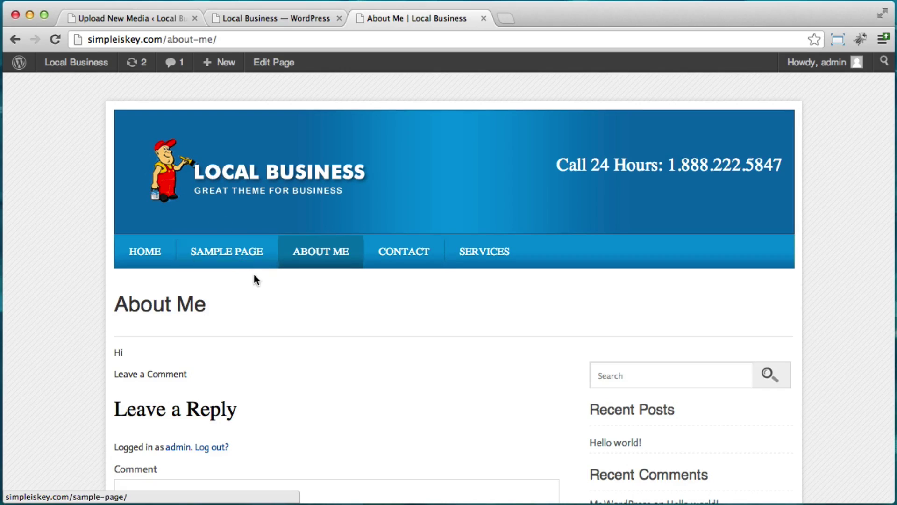
{"action": "left_click", "coordinate": [223, 173]}
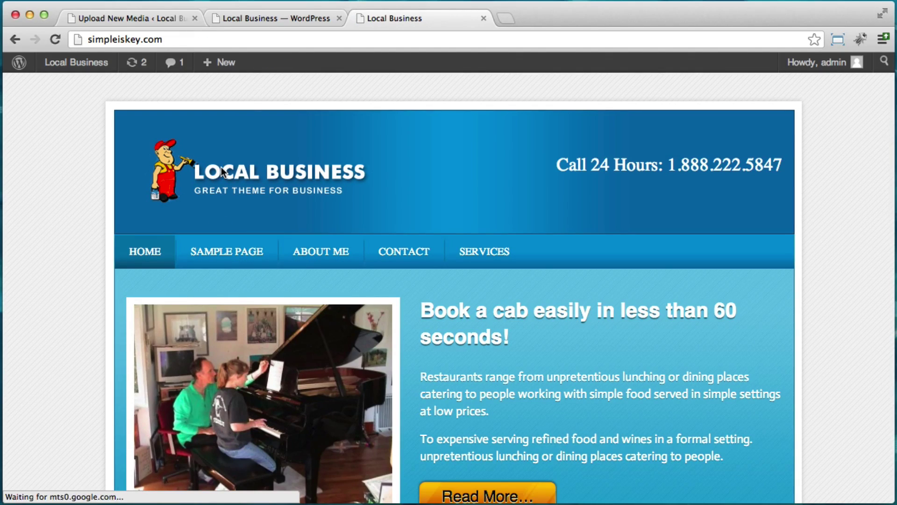
Select the feature heading text on the front page, then go back to theme options.
{"action": "left_click", "coordinate": [279, 20]}
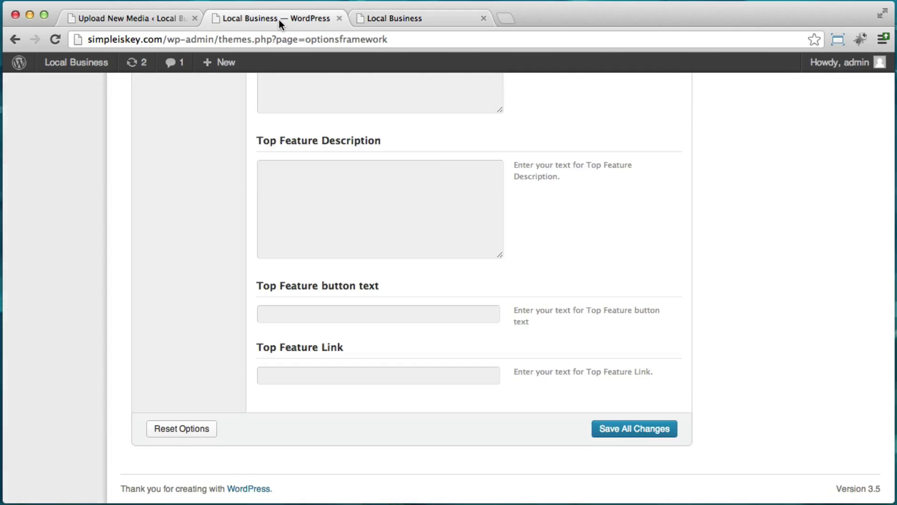
{"action": "scroll", "coordinate": [490, 192], "scroll_direction": "up", "scroll_amount": 4}
{"action": "scroll", "coordinate": [491, 189], "scroll_direction": "up", "scroll_amount": 2}
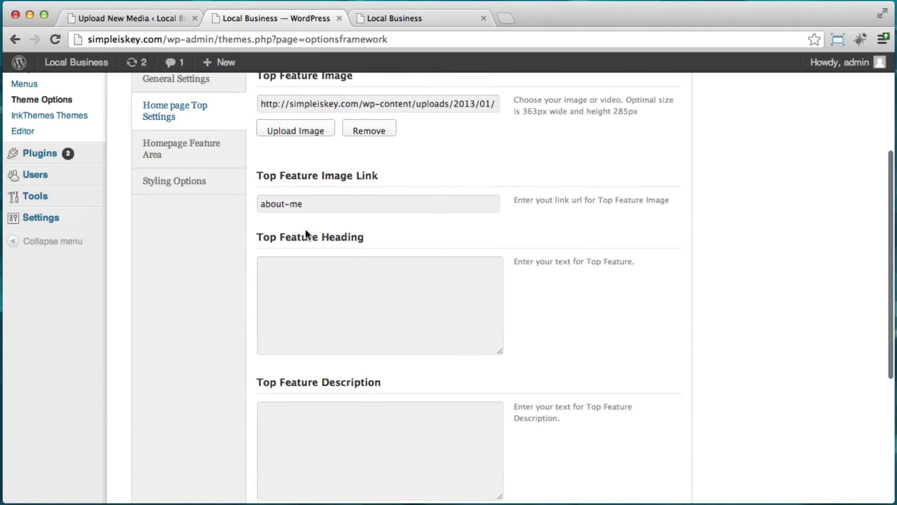
{"action": "left_click", "coordinate": [414, 7]}
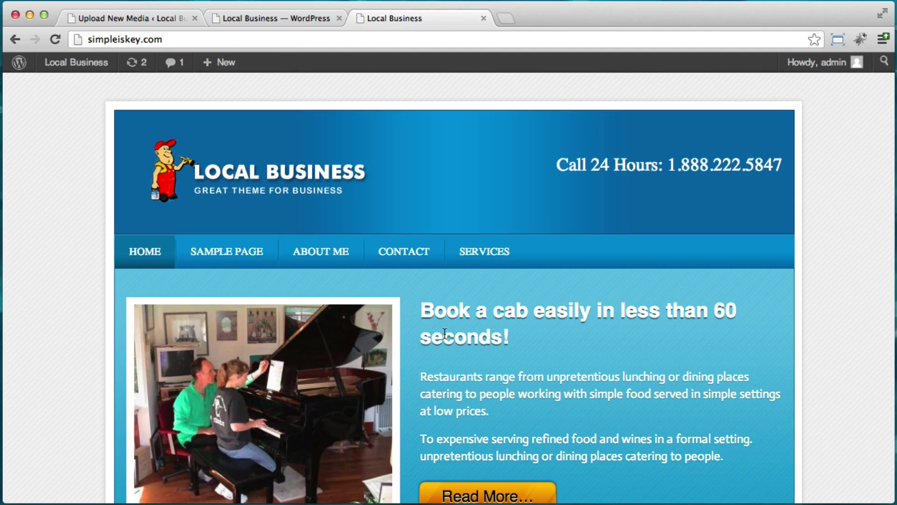
{"action": "triple_click", "coordinate": [571, 334]}
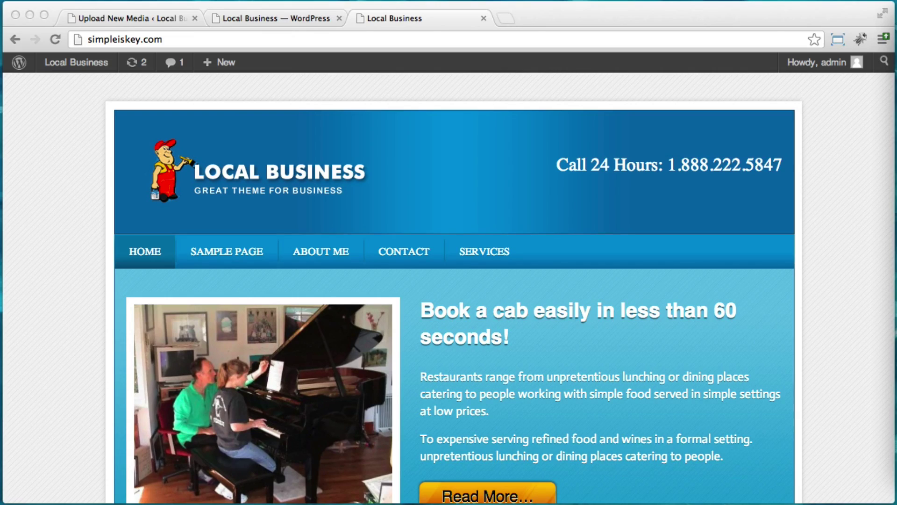
{"action": "left_click", "coordinate": [850, 214]}
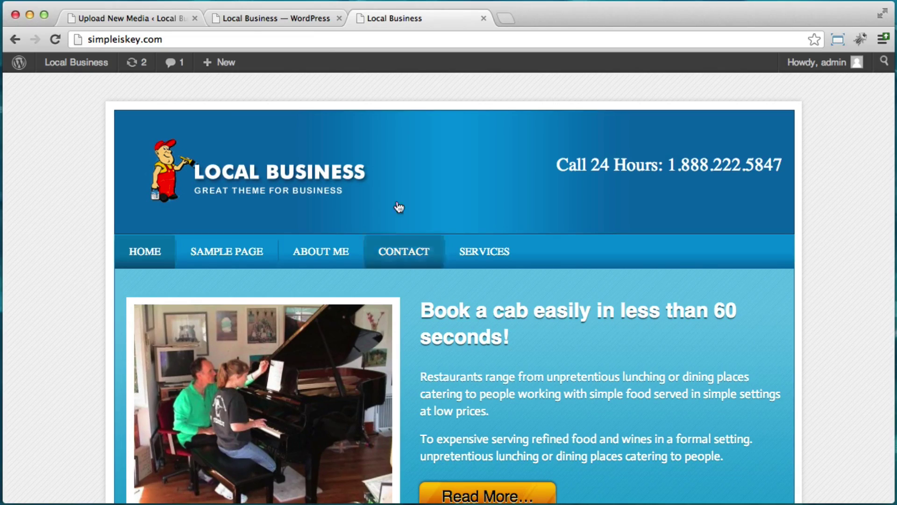
{"action": "left_click", "coordinate": [258, 18]}
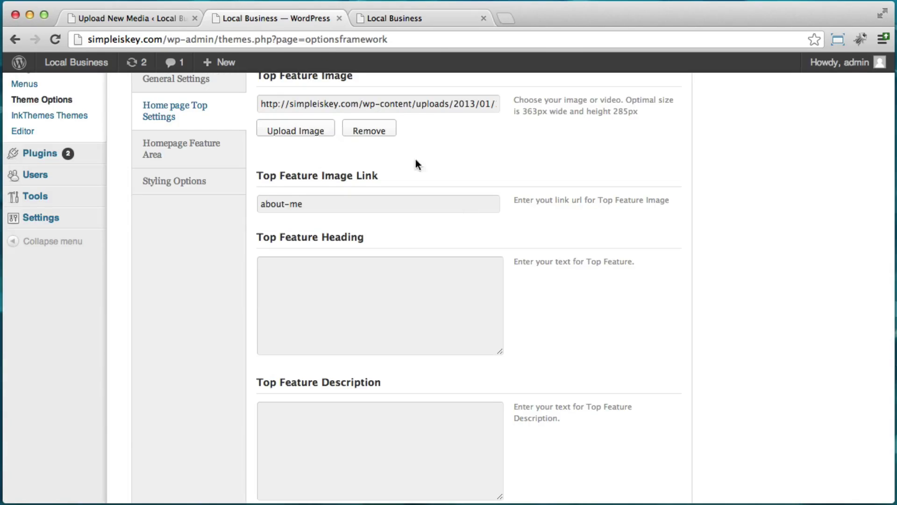
Paste "I'll teach you how to play the Piano the Fun and Fast way!" as the feature heading and save.
{"action": "scroll", "coordinate": [336, 177], "scroll_direction": "up", "scroll_amount": 4}
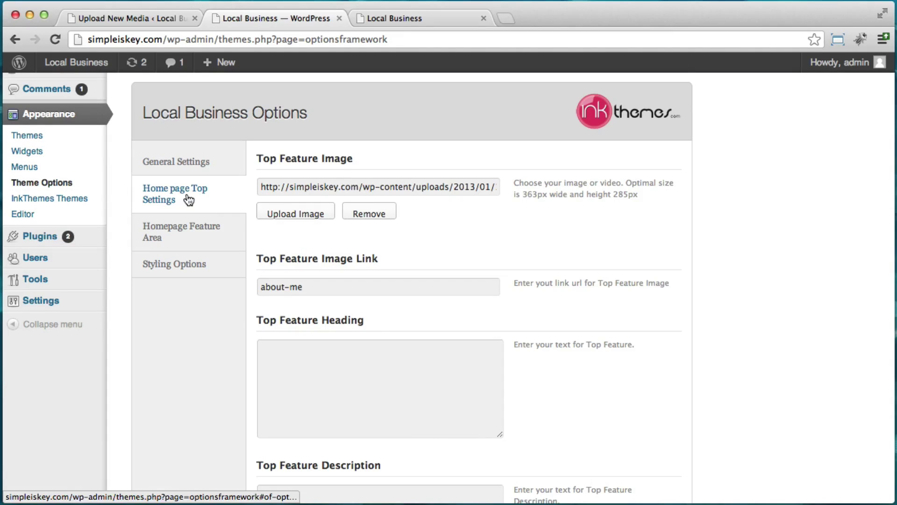
{"action": "scroll", "coordinate": [356, 313], "scroll_direction": "down", "scroll_amount": 2}
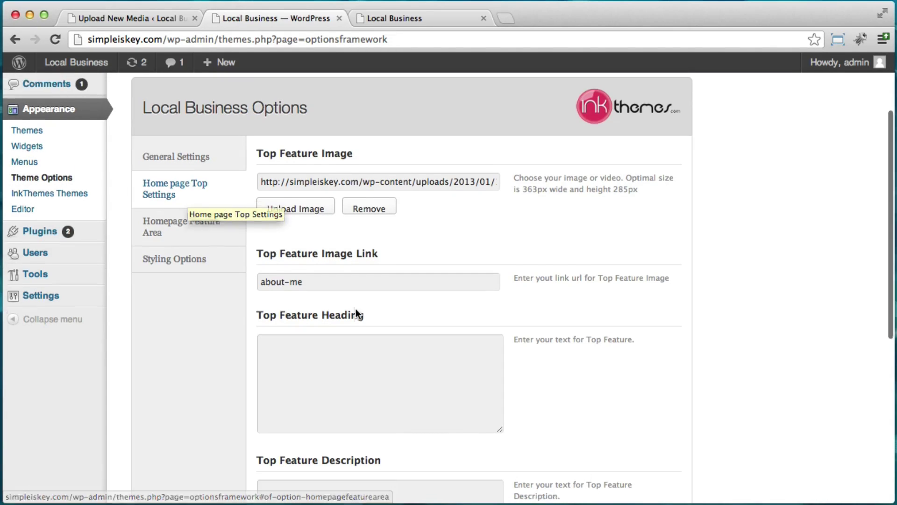
{"action": "left_click_drag", "start_coordinate": [257, 286], "coordinate": [310, 334]}
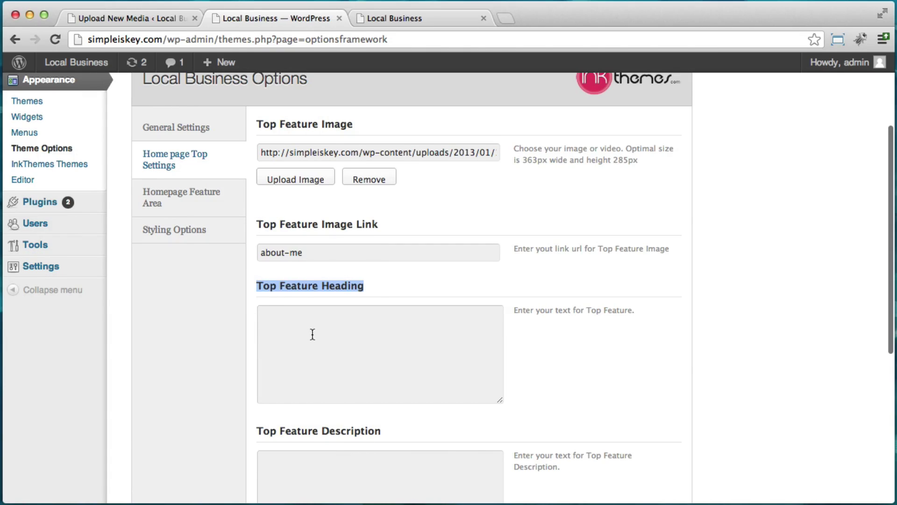
{"action": "left_click", "coordinate": [295, 335]}
{"action": "right_click", "coordinate": [295, 334]}
{"action": "left_click", "coordinate": [317, 400]}
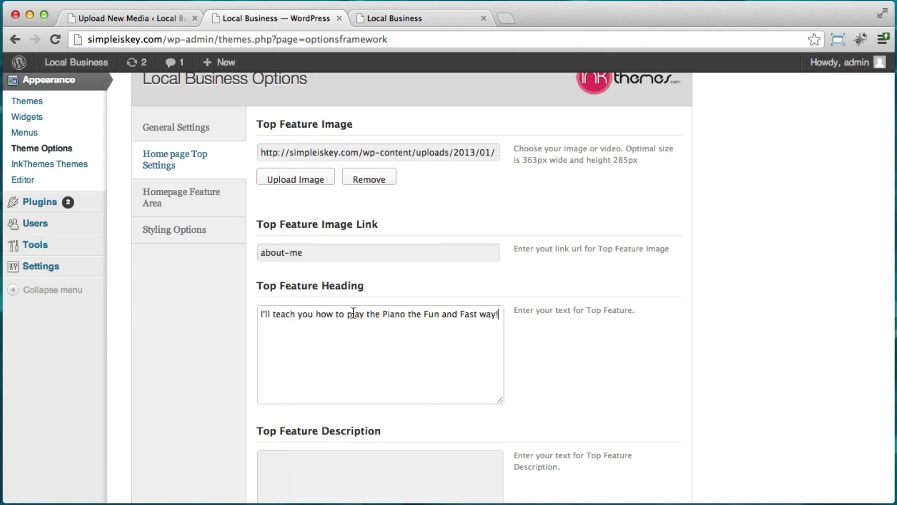
{"action": "scroll", "coordinate": [520, 301], "scroll_direction": "down", "scroll_amount": 6}
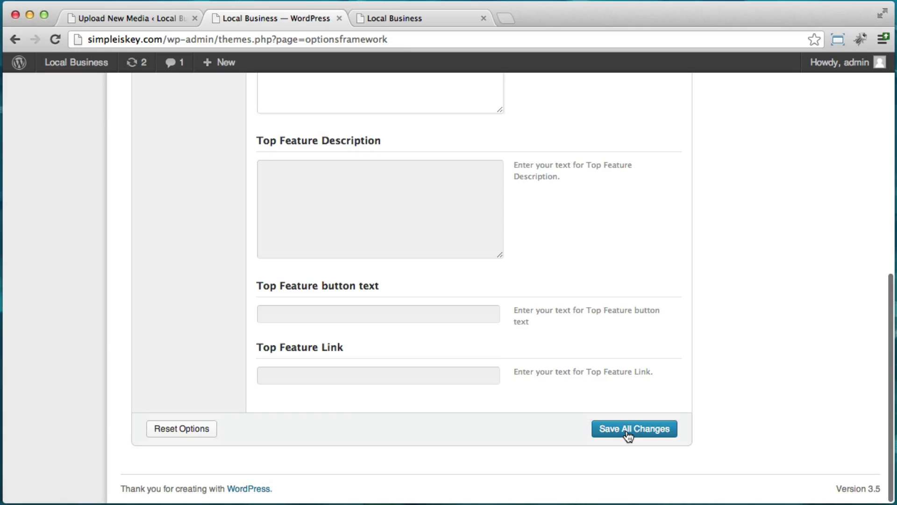
{"action": "left_click", "coordinate": [627, 436]}
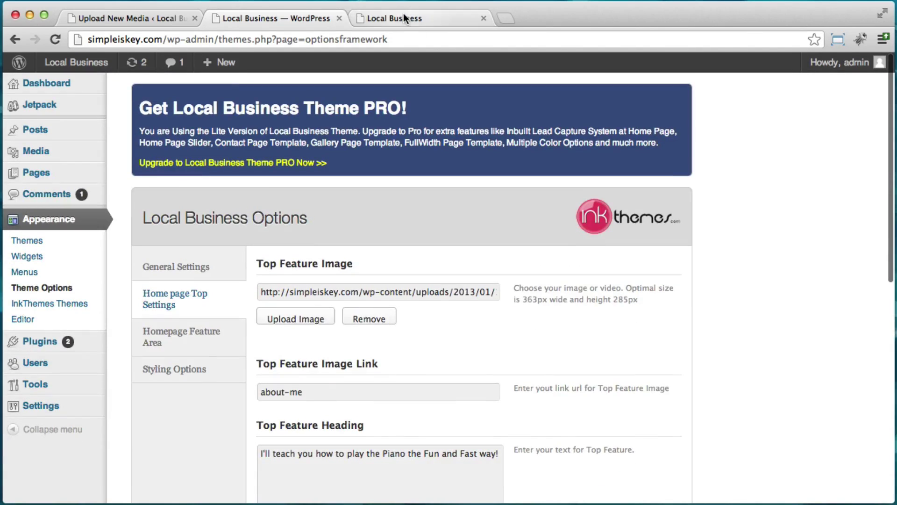
Reload the live homepage to see the new piano heading.
{"action": "left_click", "coordinate": [403, 14]}
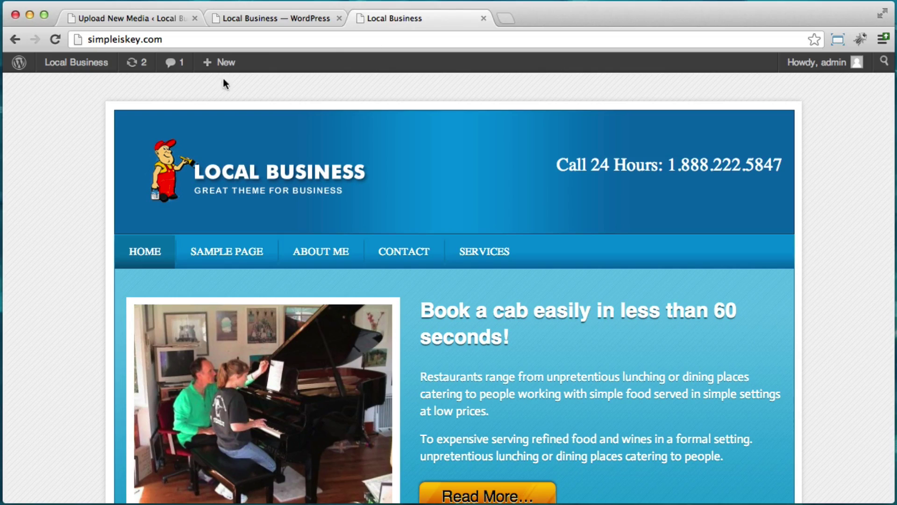
{"action": "left_click", "coordinate": [56, 39]}
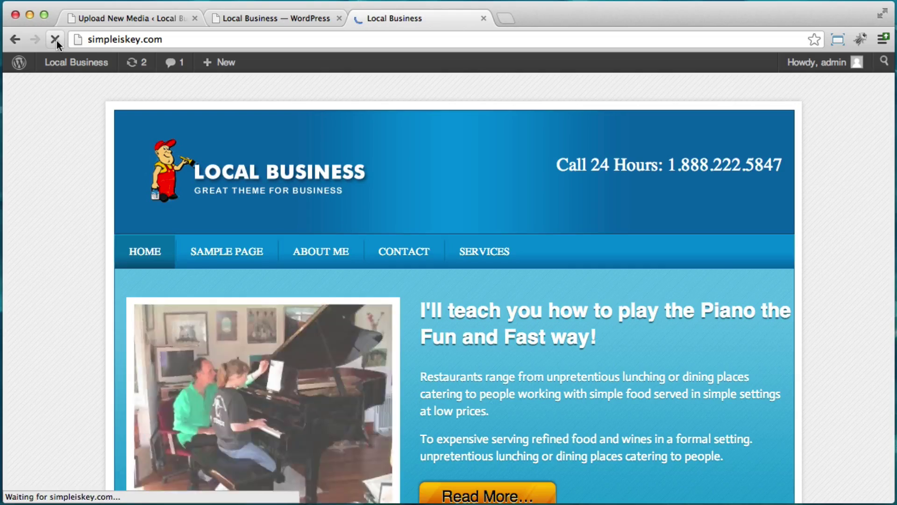
{"action": "scroll", "coordinate": [421, 281], "scroll_direction": "down", "scroll_amount": 1}
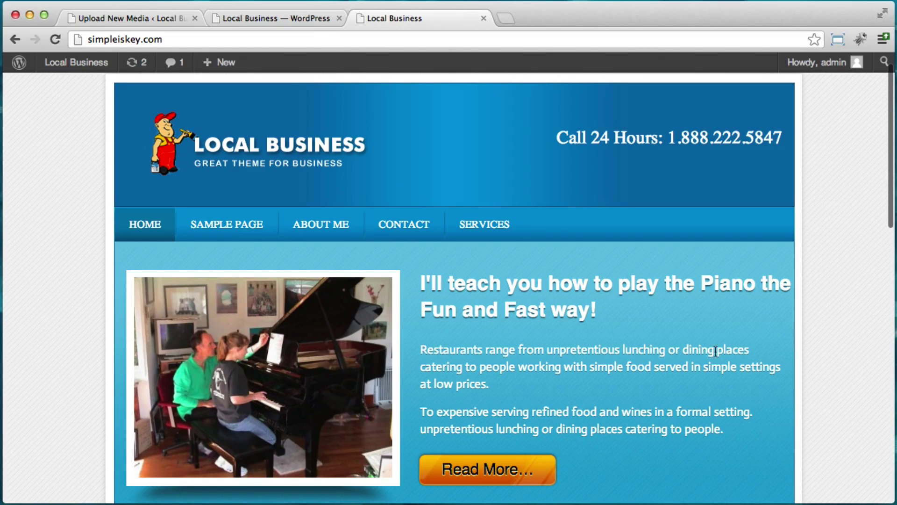
Paste the piano instructor's two-paragraph introduction into Top Feature Description.
{"action": "left_click", "coordinate": [270, 19]}
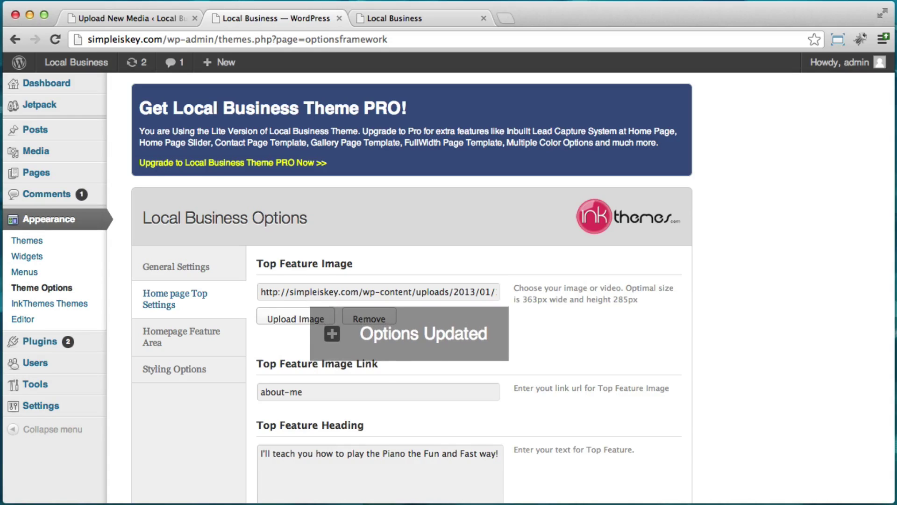
{"action": "scroll", "coordinate": [673, 411], "scroll_direction": "down", "scroll_amount": 5}
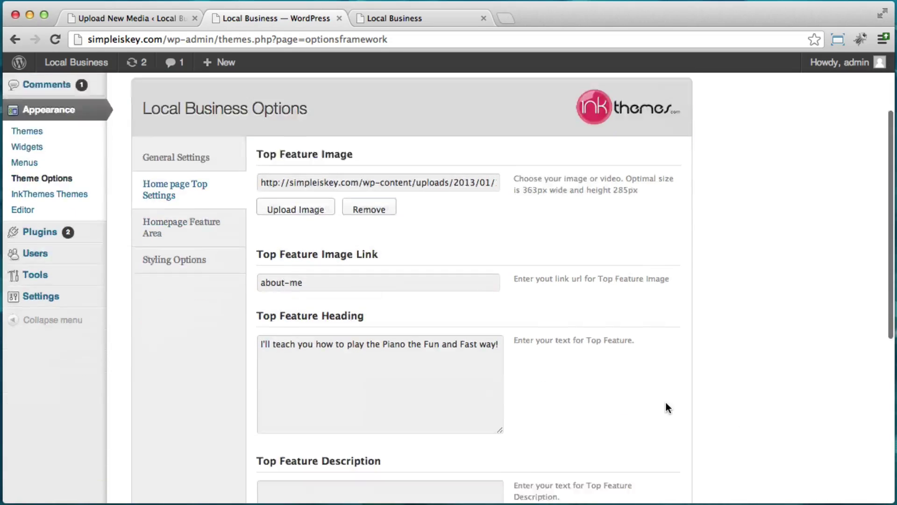
{"action": "scroll", "coordinate": [665, 400], "scroll_direction": "down", "scroll_amount": 2}
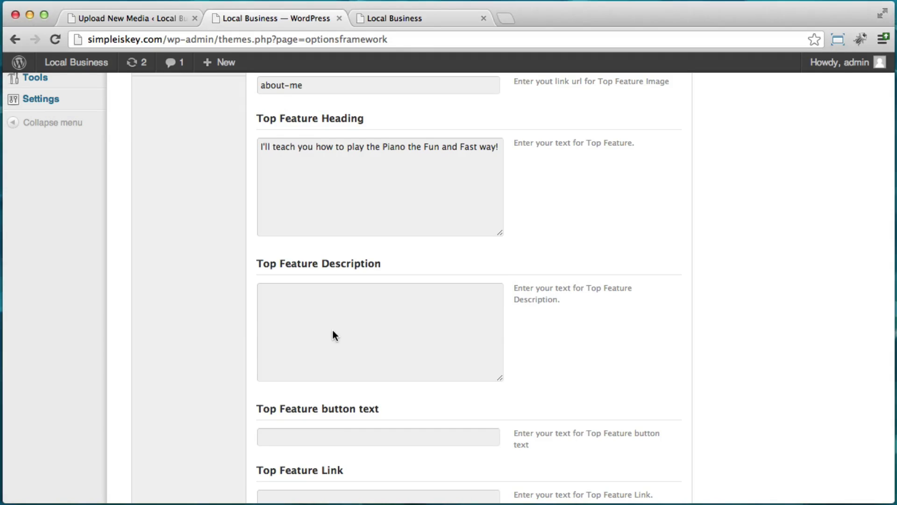
{"action": "left_click", "coordinate": [327, 314]}
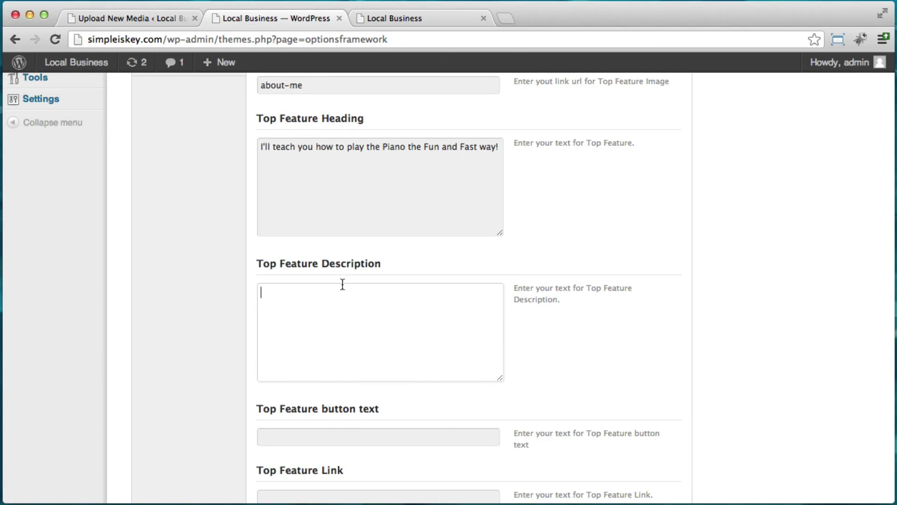
{"action": "right_click", "coordinate": [289, 302]}
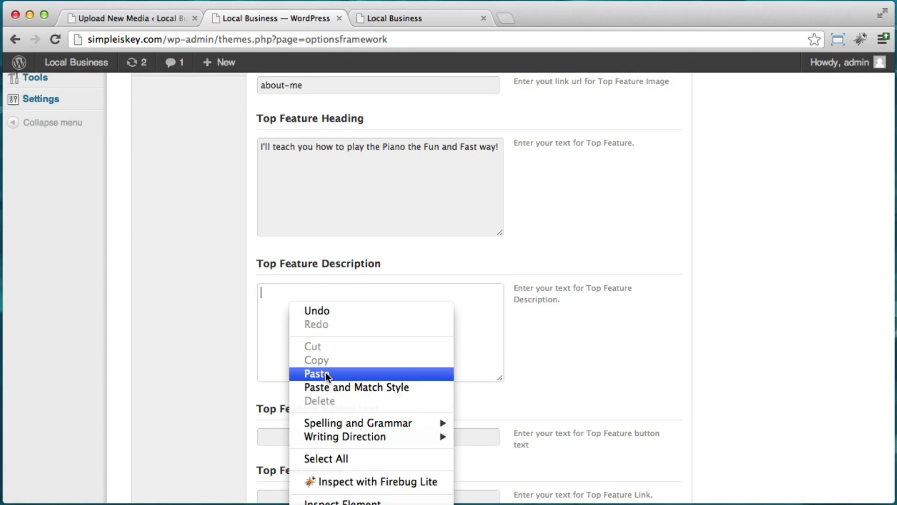
{"action": "left_click", "coordinate": [326, 373]}
Save all theme option changes and bring up the live site.
{"action": "scroll", "coordinate": [415, 339], "scroll_direction": "down", "scroll_amount": 2}
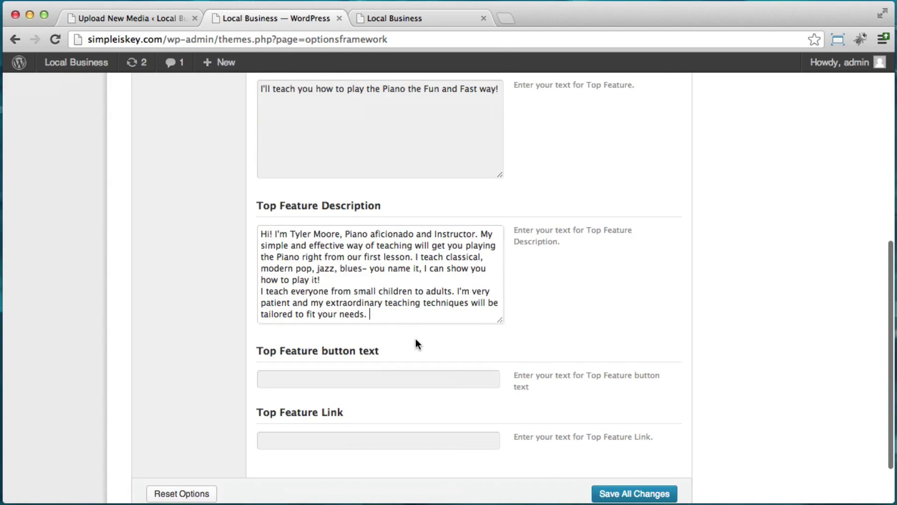
{"action": "scroll", "coordinate": [427, 319], "scroll_direction": "up", "scroll_amount": 3}
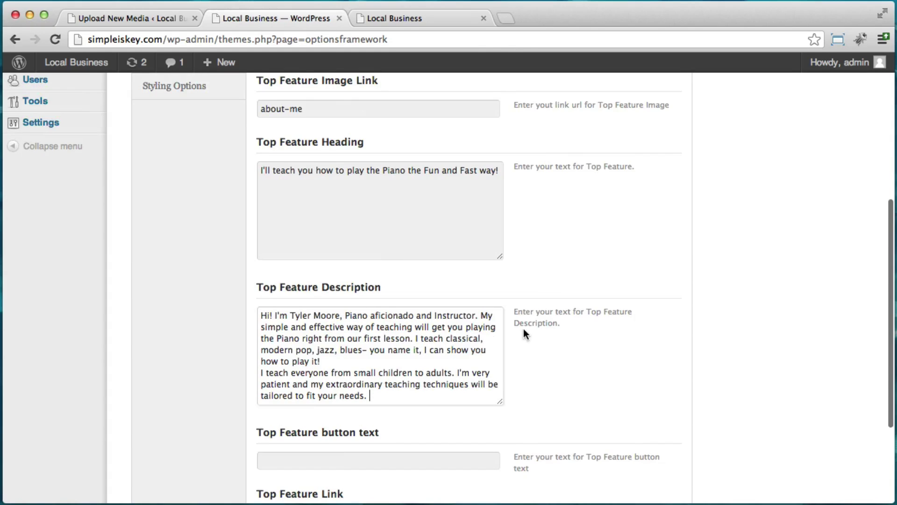
{"action": "scroll", "coordinate": [523, 329], "scroll_direction": "down", "scroll_amount": 5}
{"action": "left_click", "coordinate": [649, 434]}
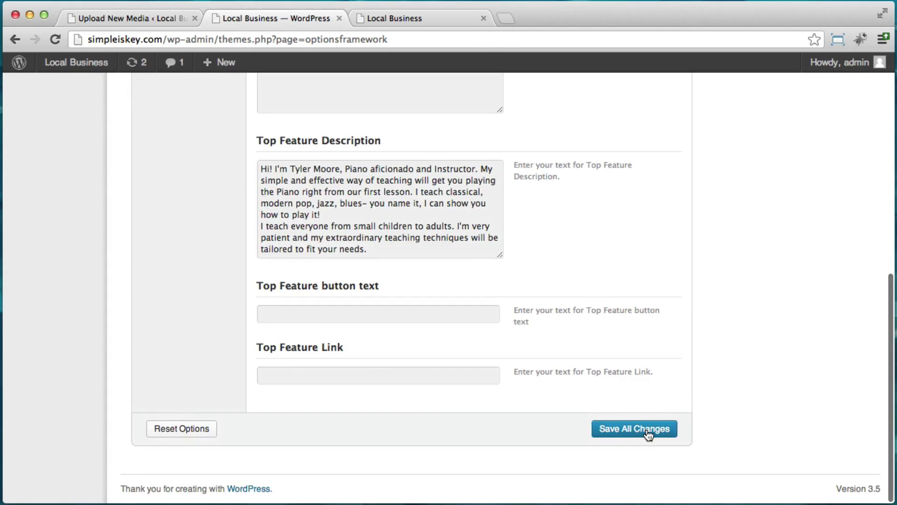
{"action": "left_click", "coordinate": [412, 21]}
Reload the live homepage, check the instructor paragraph under the piano heading, then return to theme options.
{"action": "left_click", "coordinate": [60, 44]}
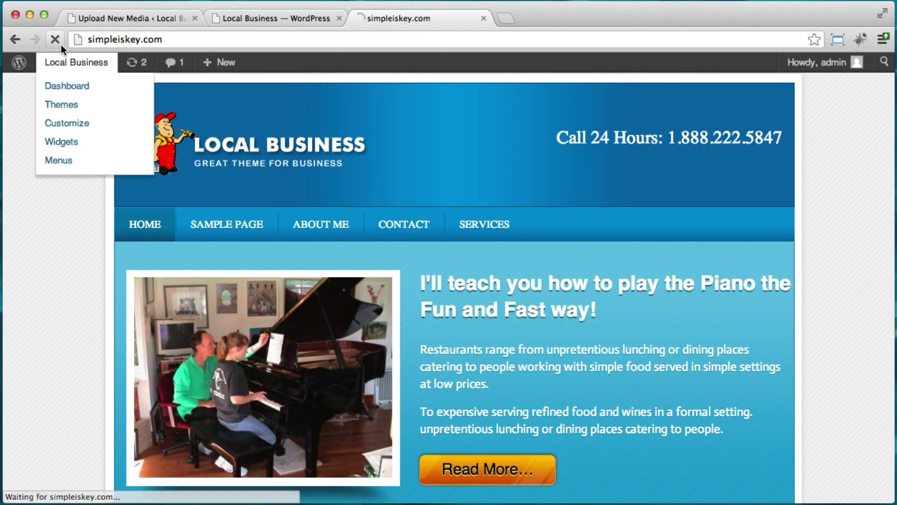
{"action": "scroll", "coordinate": [551, 282], "scroll_direction": "down", "scroll_amount": 2}
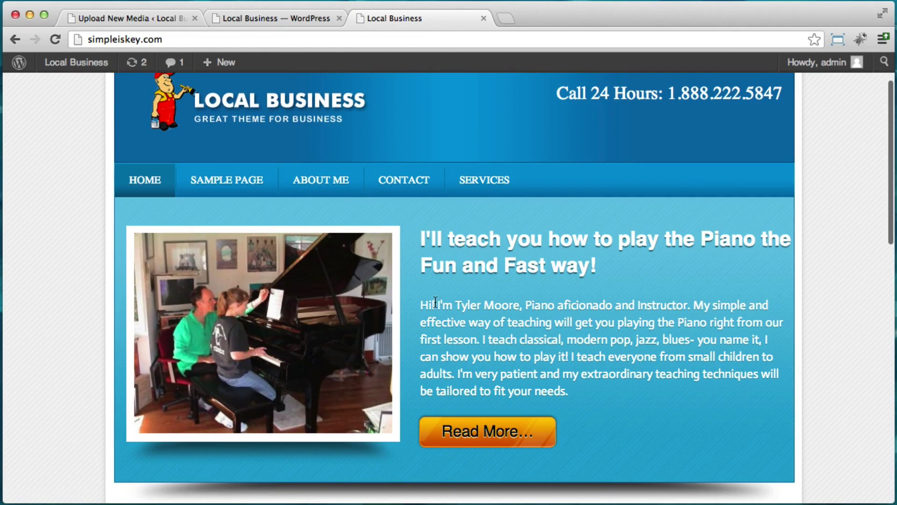
{"action": "left_click_drag", "start_coordinate": [424, 304], "coordinate": [671, 408]}
{"action": "scroll", "coordinate": [670, 408], "scroll_direction": "down", "scroll_amount": 1}
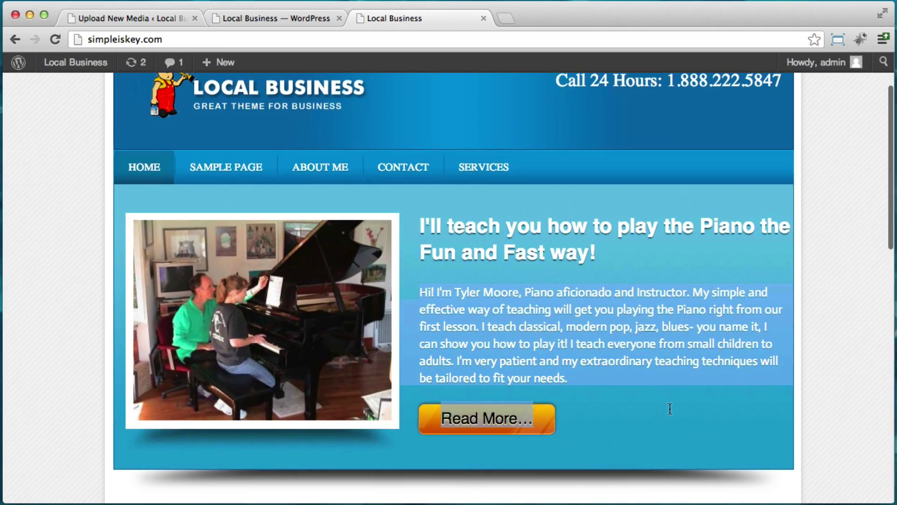
{"action": "left_click", "coordinate": [665, 382]}
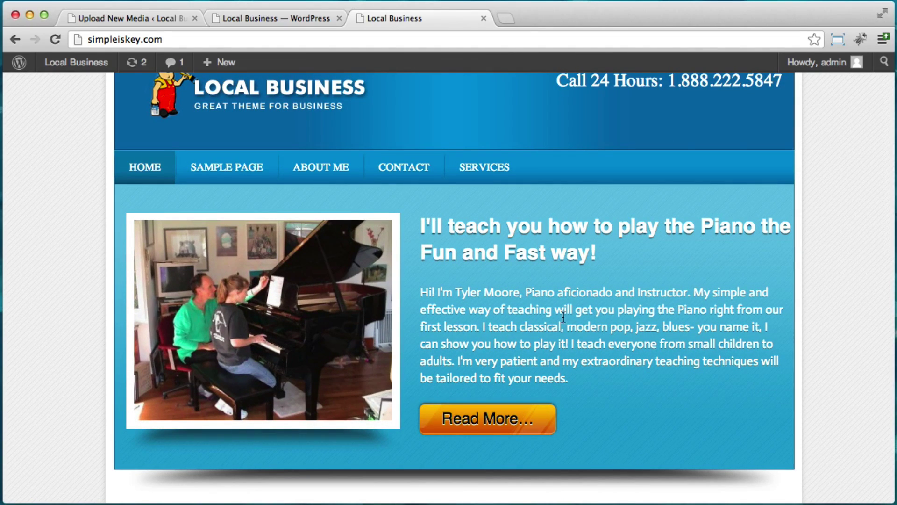
{"action": "scroll", "coordinate": [567, 310], "scroll_direction": "down", "scroll_amount": 3}
{"action": "scroll", "coordinate": [569, 308], "scroll_direction": "up", "scroll_amount": 5}
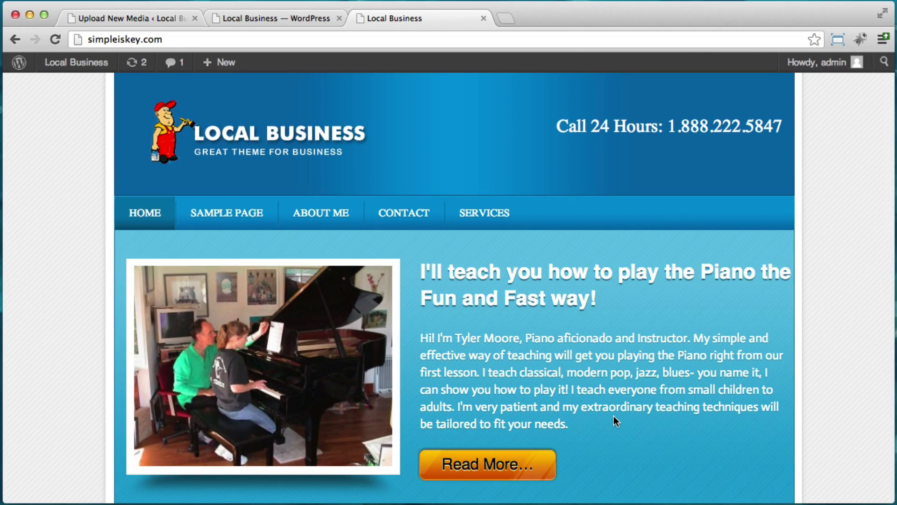
{"action": "scroll", "coordinate": [613, 418], "scroll_direction": "down", "scroll_amount": 1}
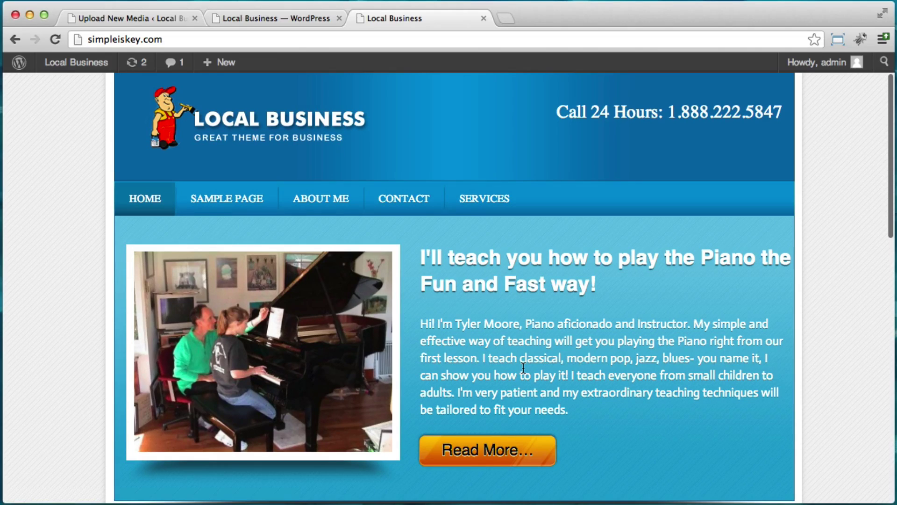
{"action": "scroll", "coordinate": [452, 270], "scroll_direction": "down", "scroll_amount": 1}
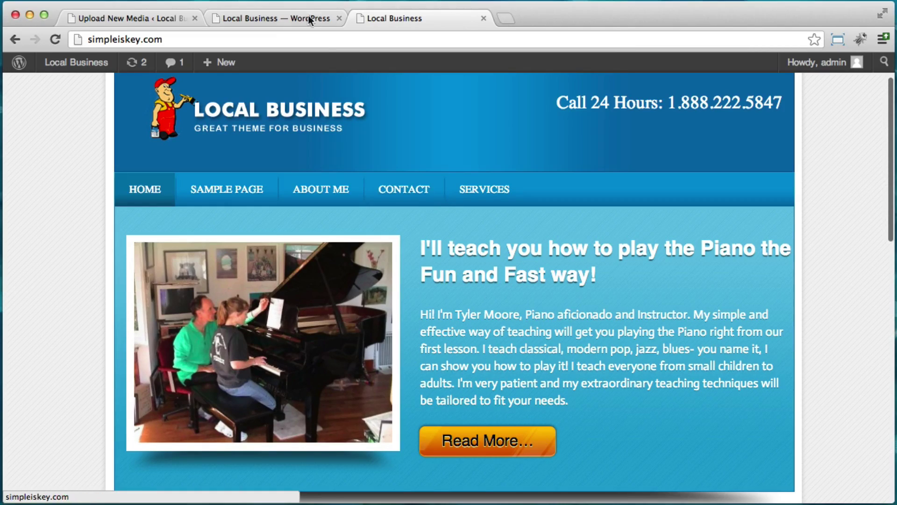
{"action": "left_click", "coordinate": [271, 18]}
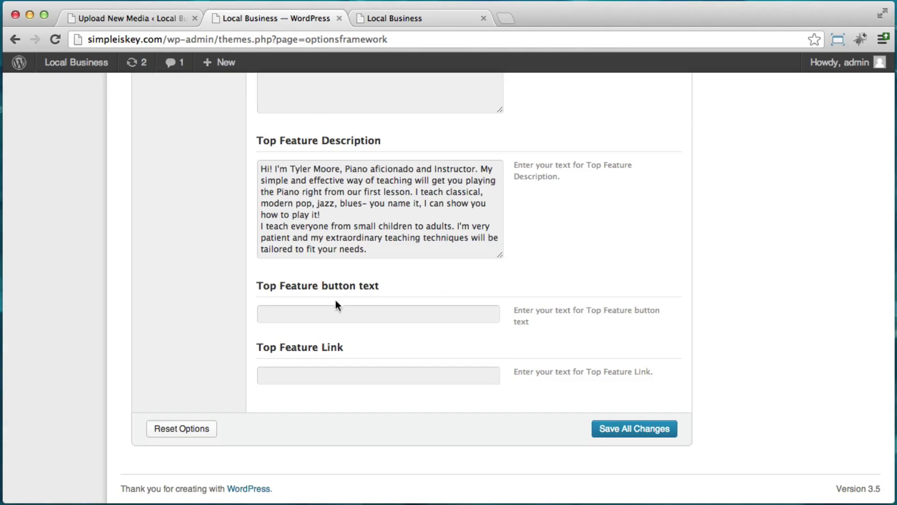
Change the Top Feature button text to 'About Me!' and save the options.
{"action": "left_click_drag", "start_coordinate": [269, 289], "coordinate": [361, 291]}
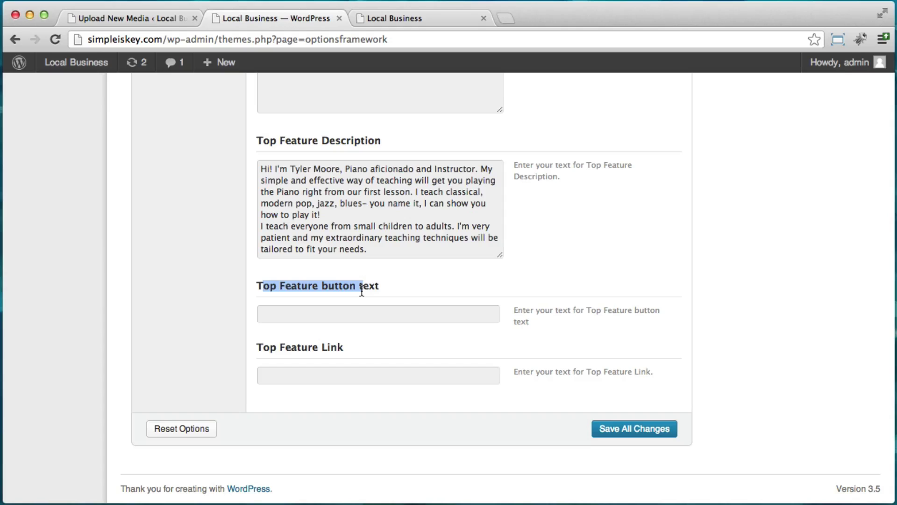
{"action": "left_click", "coordinate": [361, 290]}
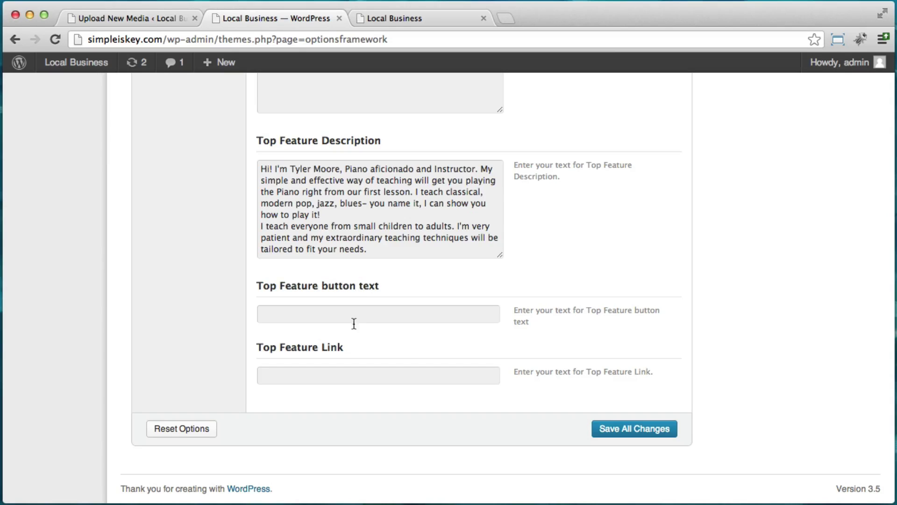
{"action": "left_click", "coordinate": [332, 315]}
{"action": "type", "text": "About Me!"}
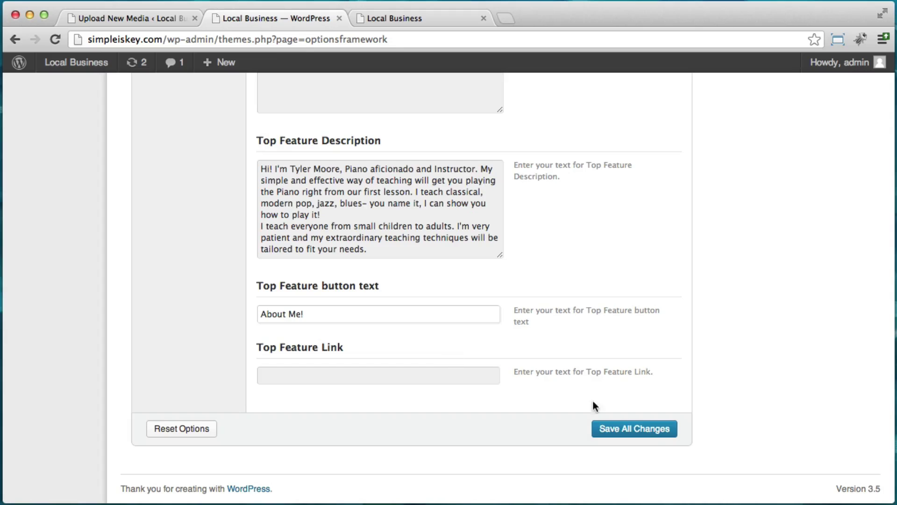
{"action": "left_click", "coordinate": [636, 430]}
Reload the live homepage to confirm the button reads About Me! and test it.
{"action": "left_click", "coordinate": [426, 17]}
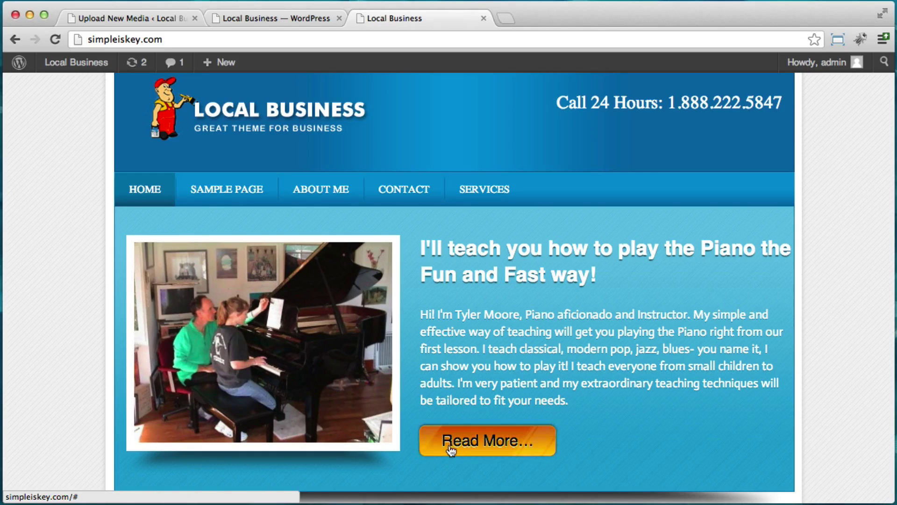
{"action": "left_click", "coordinate": [55, 39]}
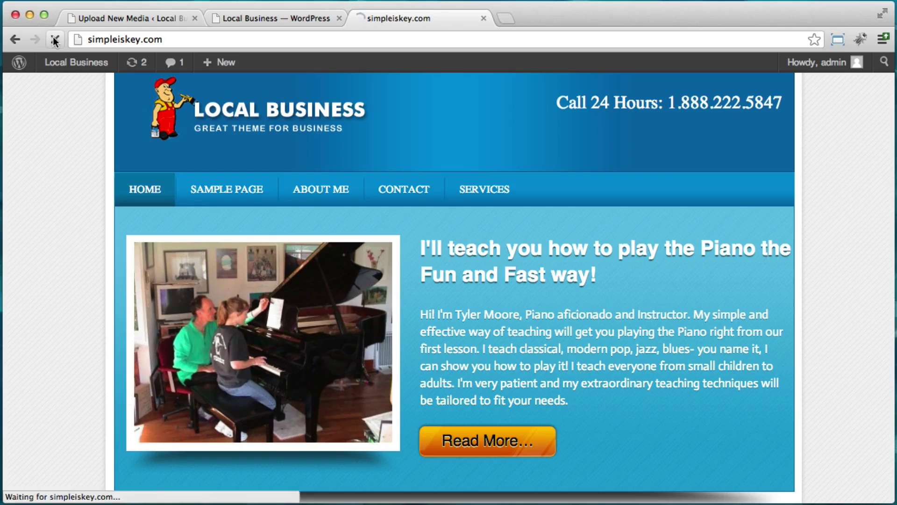
{"action": "scroll", "coordinate": [517, 357], "scroll_direction": "down", "scroll_amount": 3}
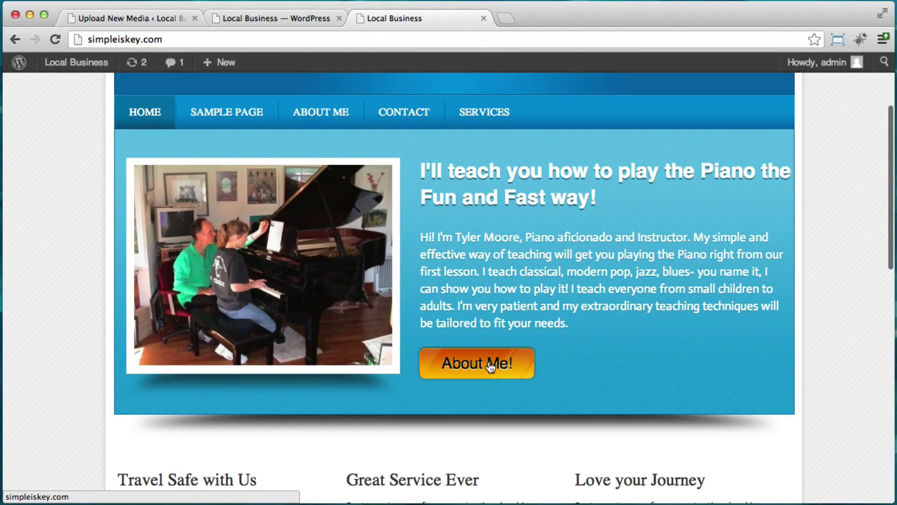
{"action": "scroll", "coordinate": [491, 362], "scroll_direction": "down", "scroll_amount": 1}
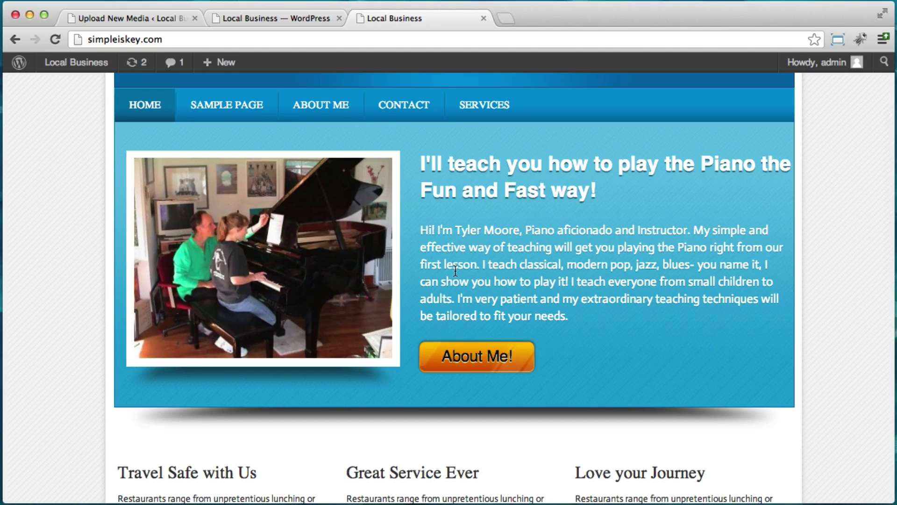
{"action": "left_click", "coordinate": [478, 360]}
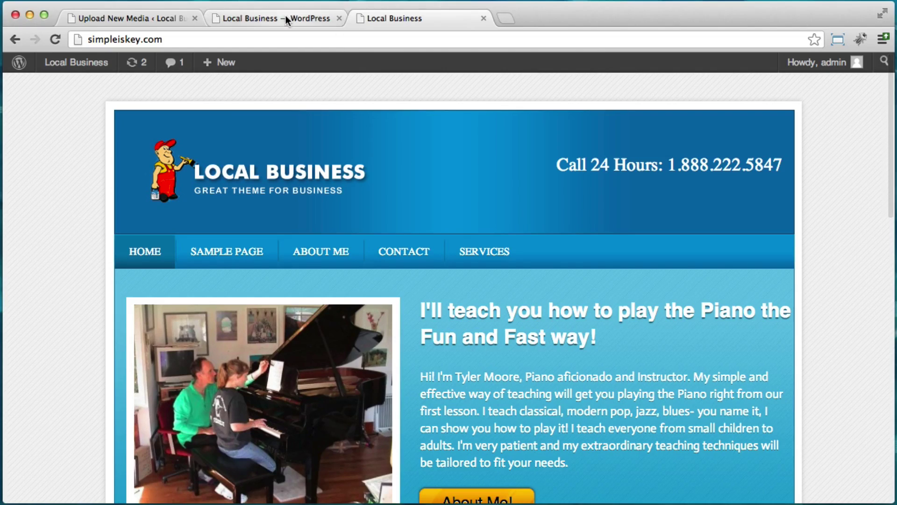
{"action": "left_click", "coordinate": [286, 17]}
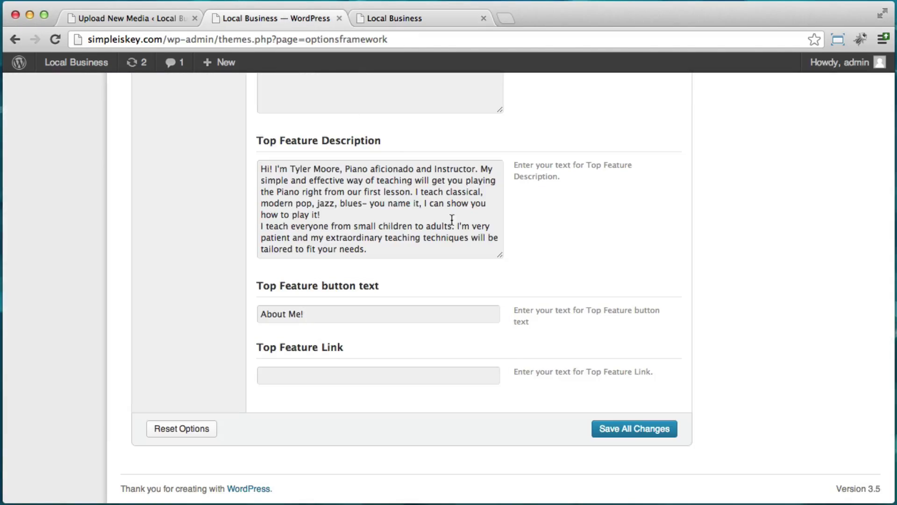
Set the Top Feature Link to 'about-me' and save the options.
{"action": "left_click", "coordinate": [308, 377]}
{"action": "type", "text": "ab"}
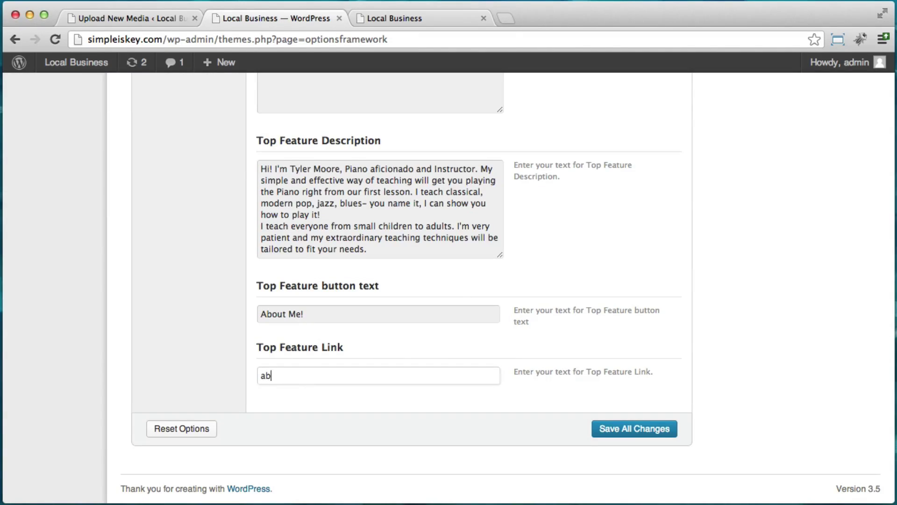
{"action": "type", "text": "out-me"}
{"action": "left_click", "coordinate": [636, 428]}
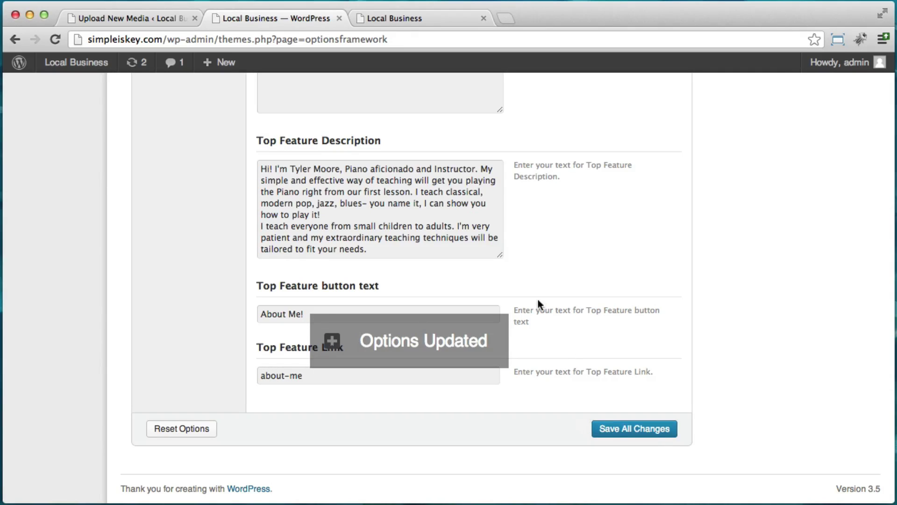
Reload the live site, follow the About Me! button, then go back home.
{"action": "left_click", "coordinate": [403, 18]}
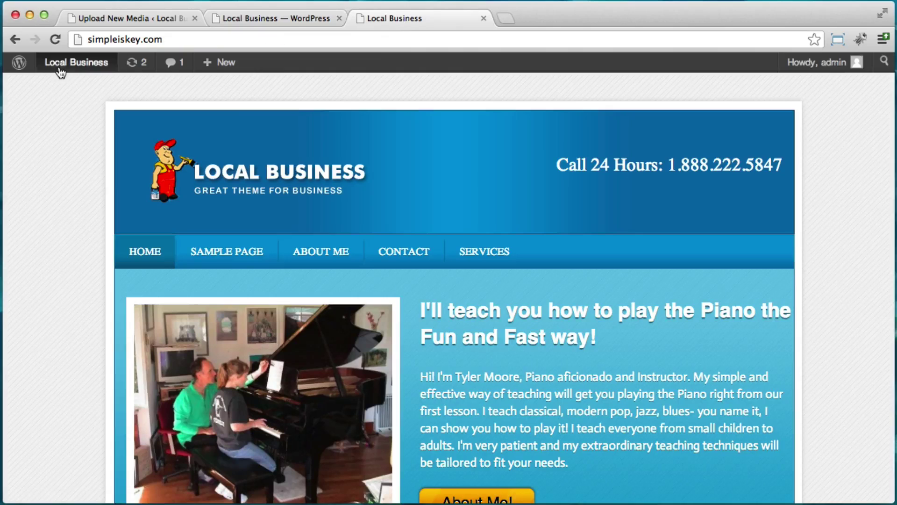
{"action": "left_click", "coordinate": [57, 39]}
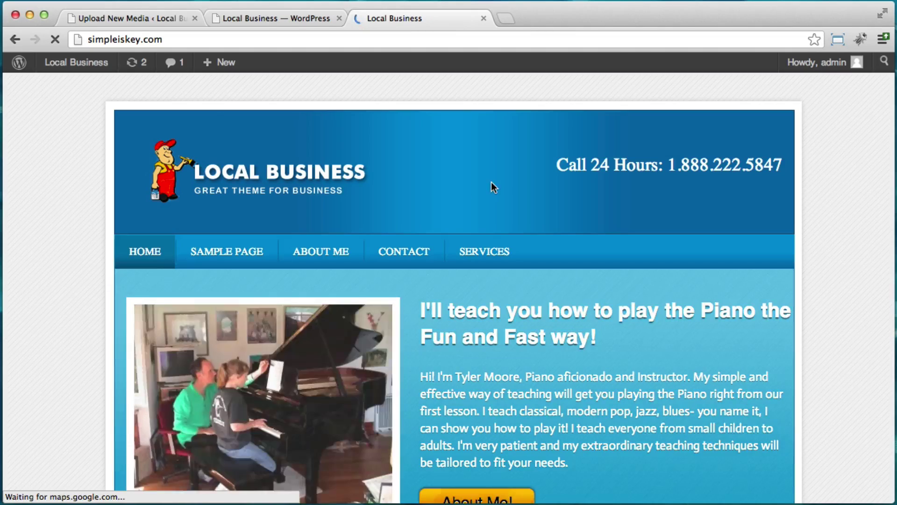
{"action": "scroll", "coordinate": [492, 181], "scroll_direction": "down", "scroll_amount": 3}
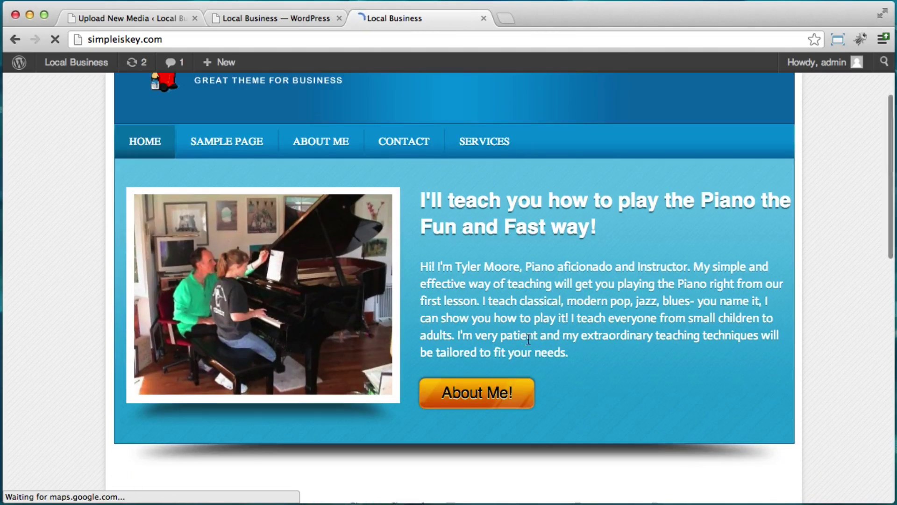
{"action": "left_click", "coordinate": [486, 400]}
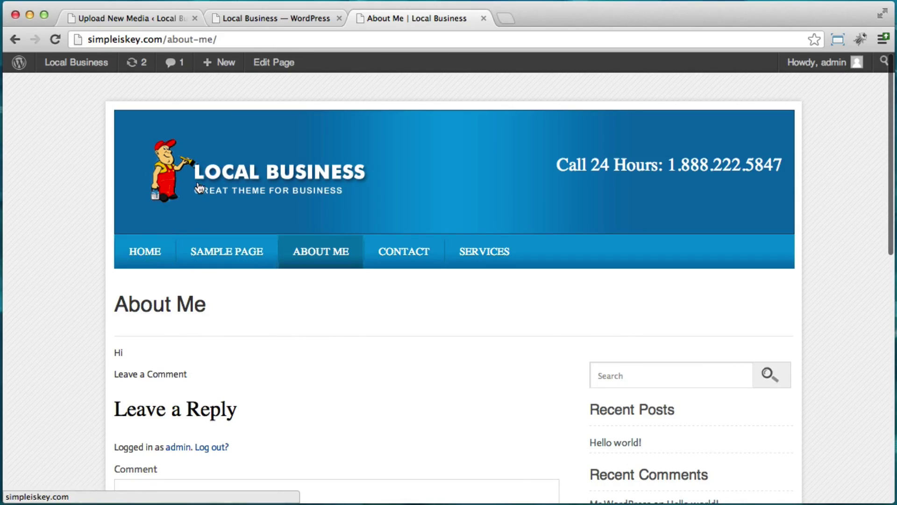
{"action": "left_click", "coordinate": [136, 237]}
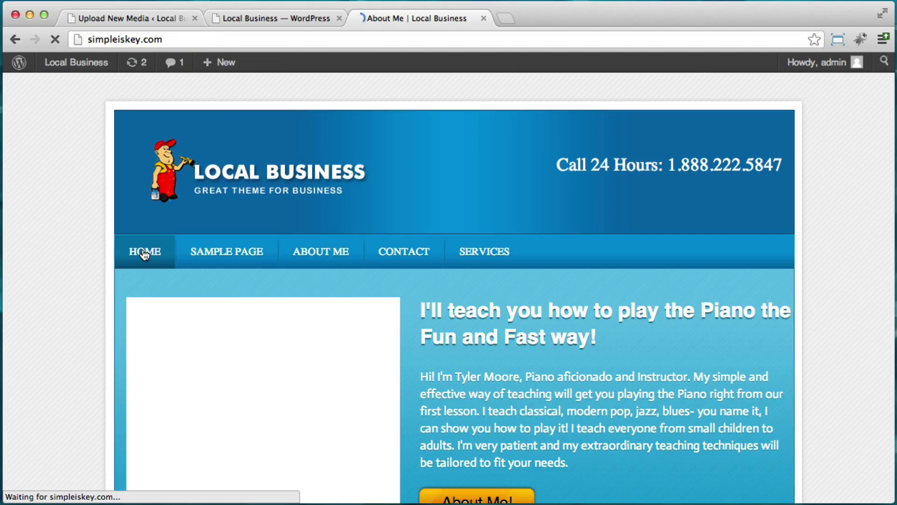
Close the no-longer-needed Upload New Media page.
{"action": "left_click", "coordinate": [282, 16]}
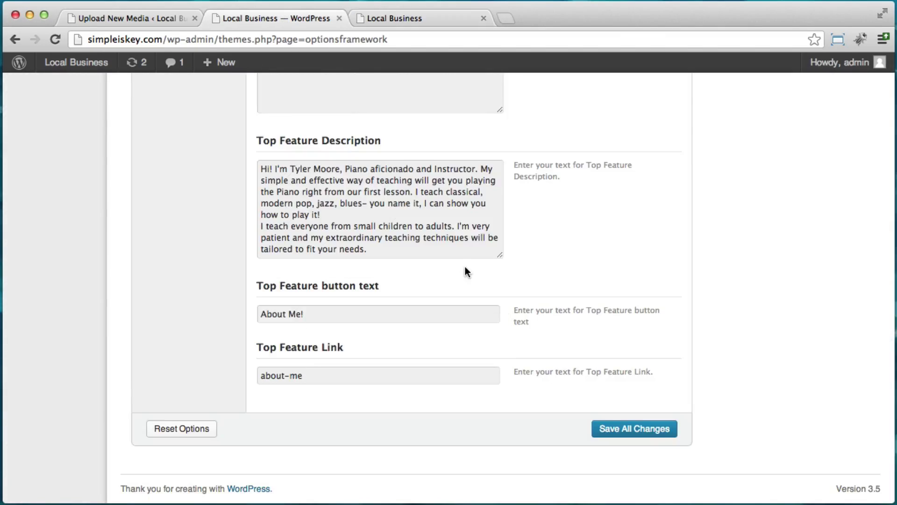
{"action": "scroll", "coordinate": [465, 266], "scroll_direction": "up", "scroll_amount": 10}
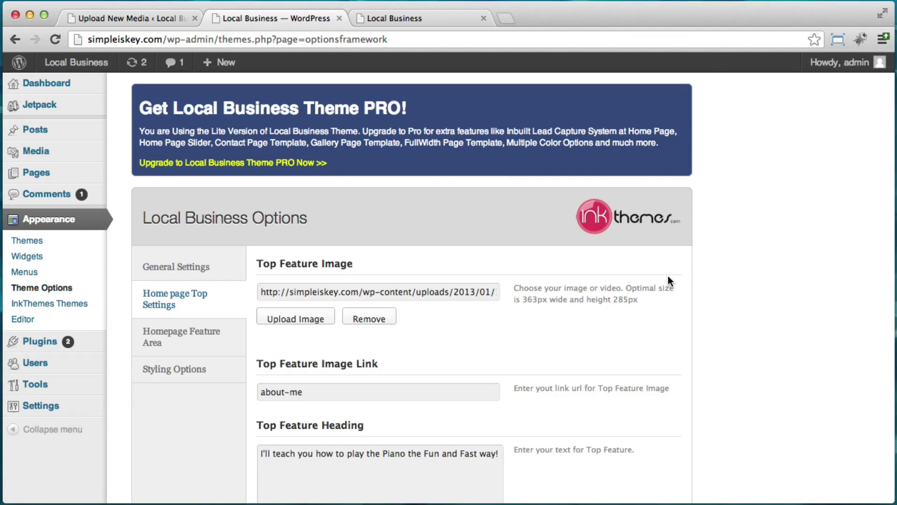
{"action": "left_click", "coordinate": [195, 18]}
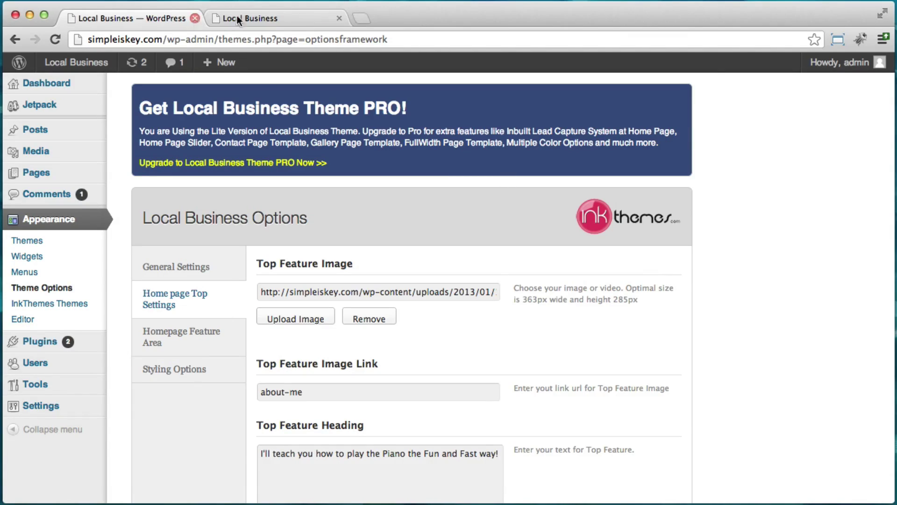
Look over the three feature columns on the live homepage, then return to theme options.
{"action": "left_click", "coordinate": [279, 18]}
{"action": "scroll", "coordinate": [363, 134], "scroll_direction": "up", "scroll_amount": 7}
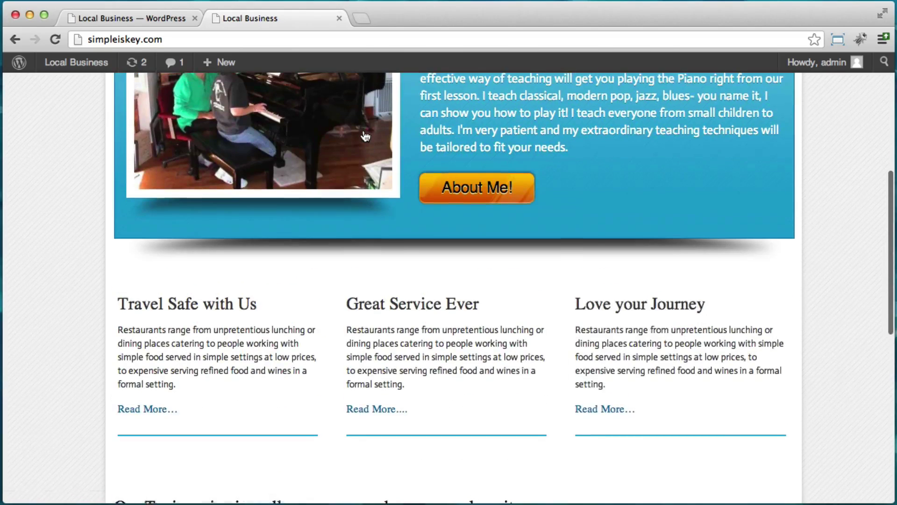
{"action": "scroll", "coordinate": [271, 294], "scroll_direction": "up", "scroll_amount": 2}
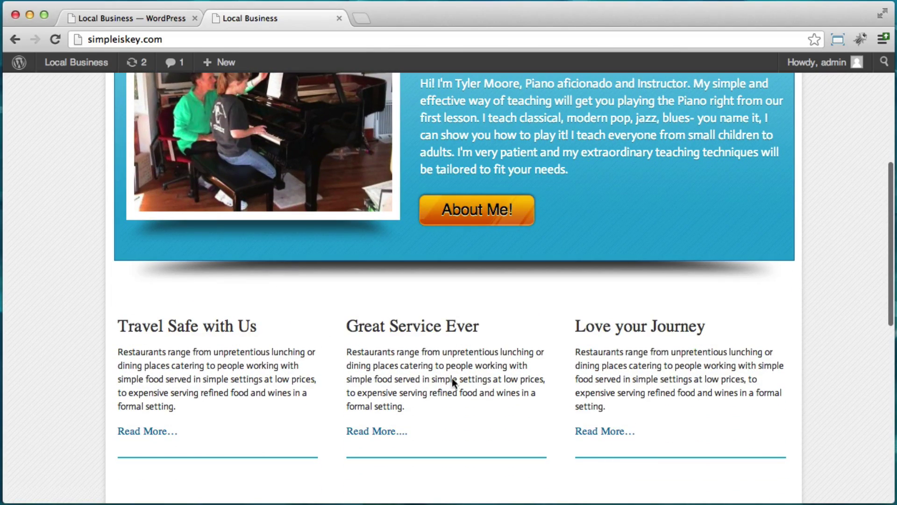
{"action": "scroll", "coordinate": [634, 340], "scroll_direction": "down", "scroll_amount": 5}
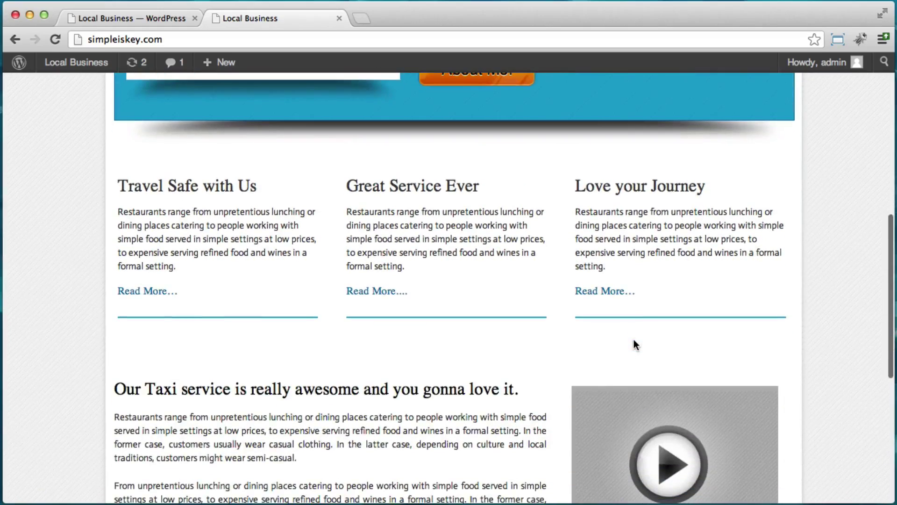
{"action": "scroll", "coordinate": [609, 343], "scroll_direction": "up", "scroll_amount": 5}
{"action": "scroll", "coordinate": [244, 348], "scroll_direction": "down", "scroll_amount": 2}
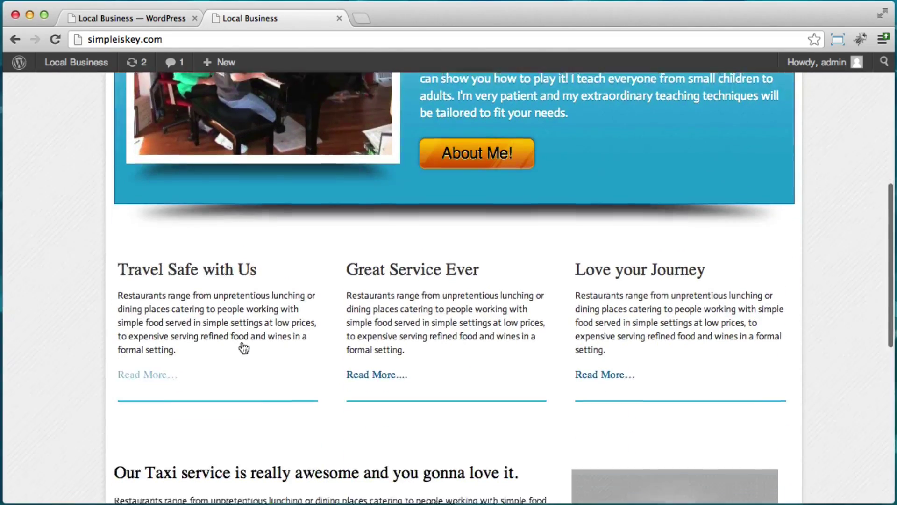
{"action": "scroll", "coordinate": [244, 349], "scroll_direction": "down", "scroll_amount": 1}
{"action": "scroll", "coordinate": [260, 344], "scroll_direction": "down", "scroll_amount": 2}
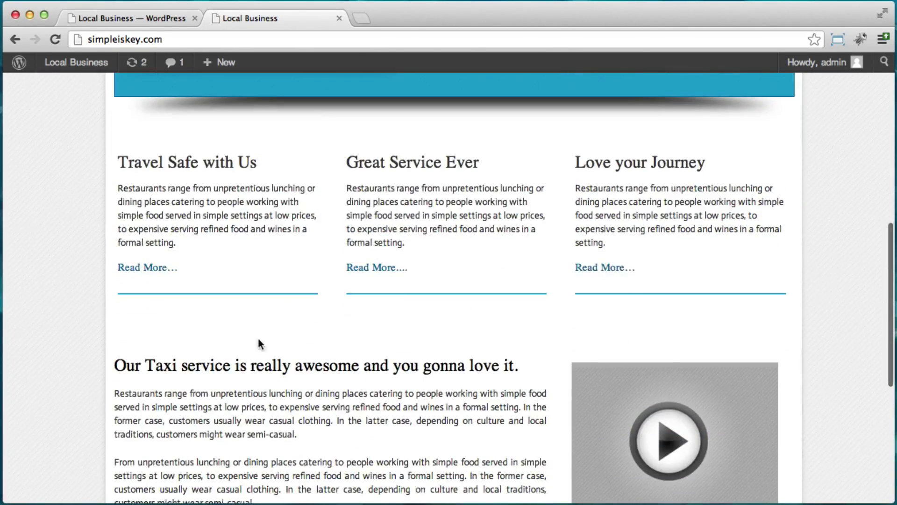
{"action": "scroll", "coordinate": [259, 344], "scroll_direction": "down", "scroll_amount": 6}
{"action": "scroll", "coordinate": [469, 306], "scroll_direction": "up", "scroll_amount": 6}
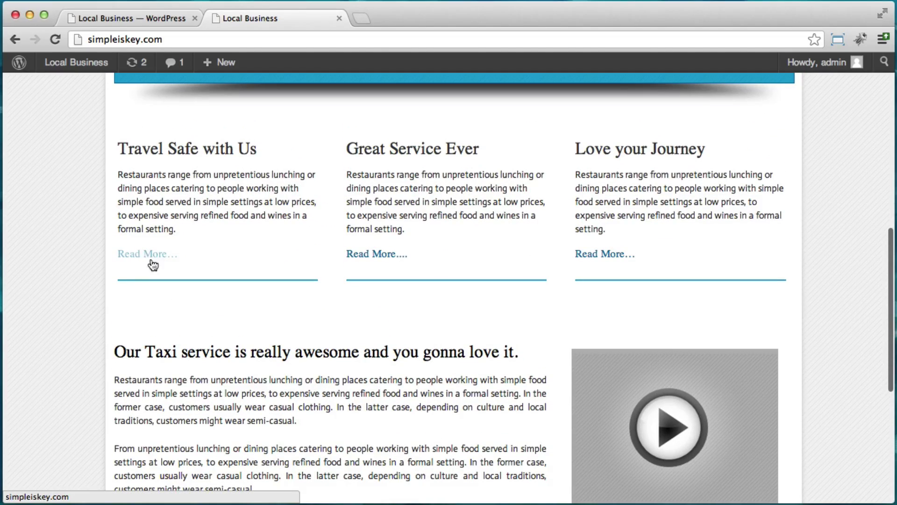
{"action": "scroll", "coordinate": [205, 243], "scroll_direction": "up", "scroll_amount": 2}
{"action": "scroll", "coordinate": [220, 238], "scroll_direction": "up", "scroll_amount": 5}
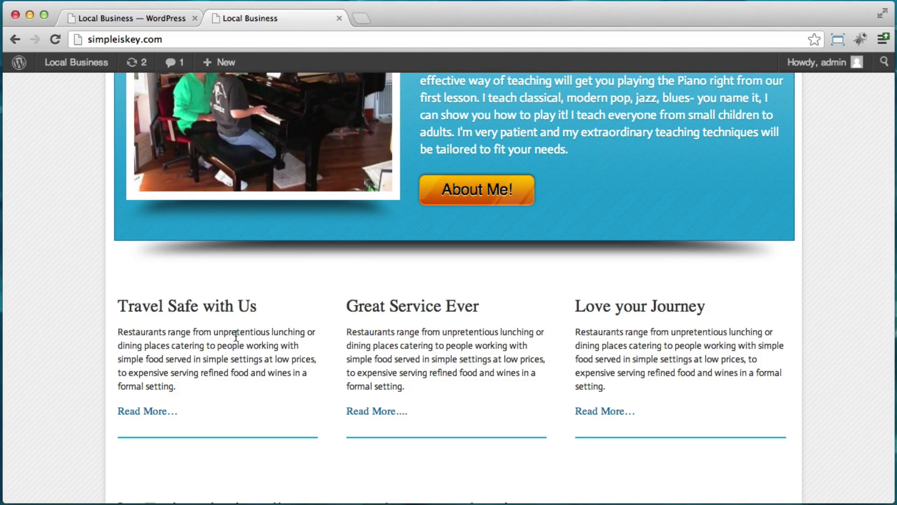
{"action": "left_click", "coordinate": [156, 17]}
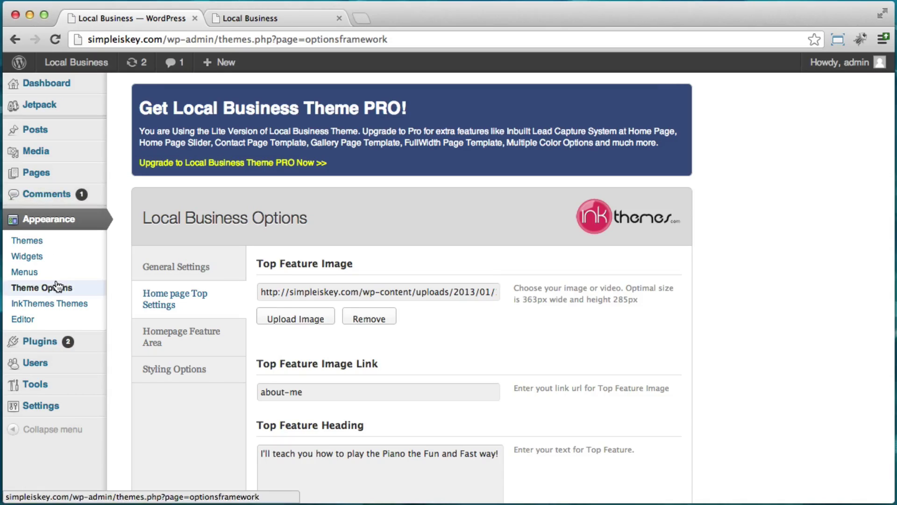
Show the Homepage Feature Area settings in the Local Business options.
{"action": "left_click", "coordinate": [193, 344]}
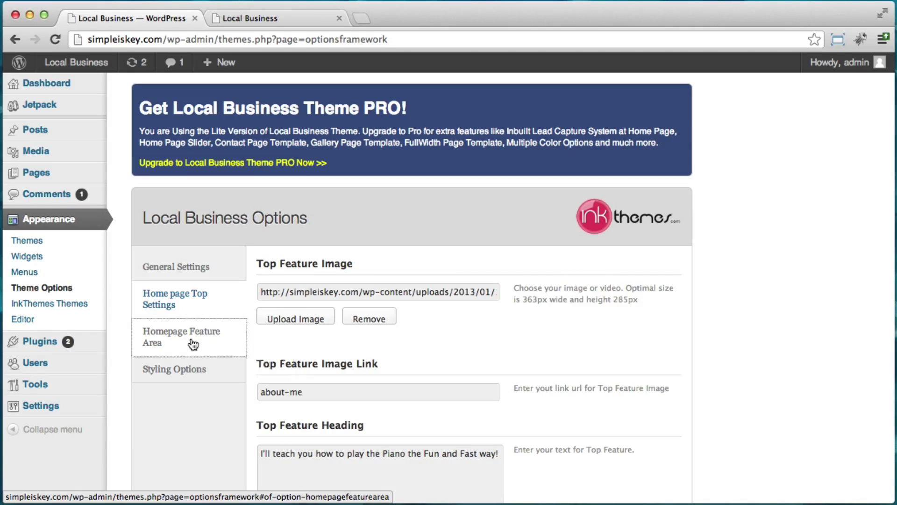
{"action": "scroll", "coordinate": [511, 288], "scroll_direction": "down", "scroll_amount": 3}
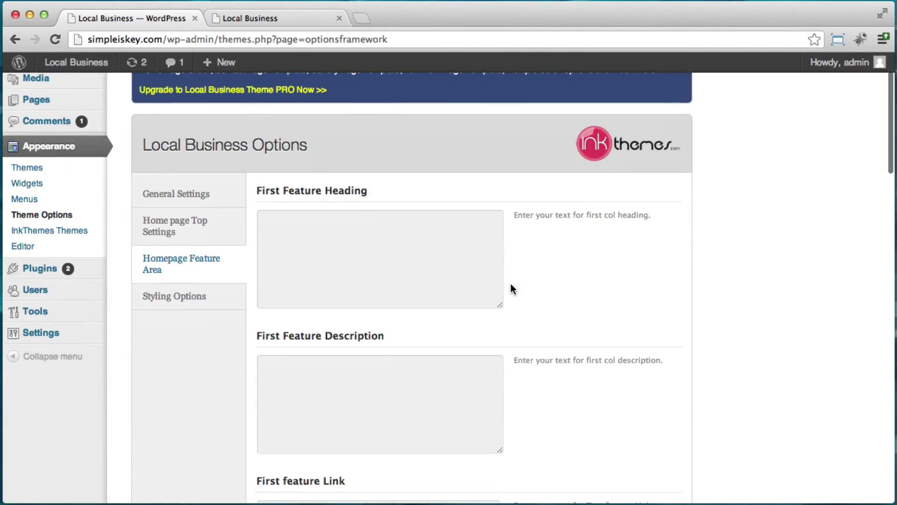
{"action": "scroll", "coordinate": [390, 196], "scroll_direction": "down", "scroll_amount": 2}
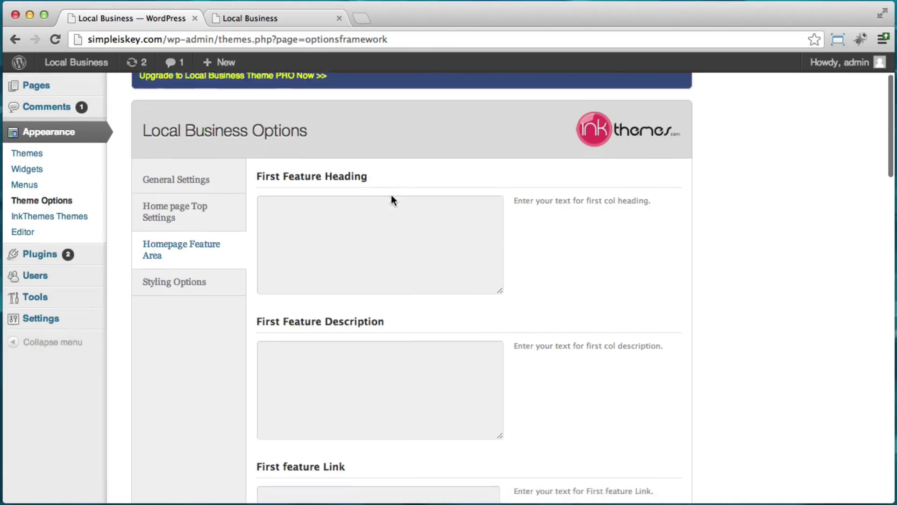
{"action": "scroll", "coordinate": [360, 323], "scroll_direction": "down", "scroll_amount": 2}
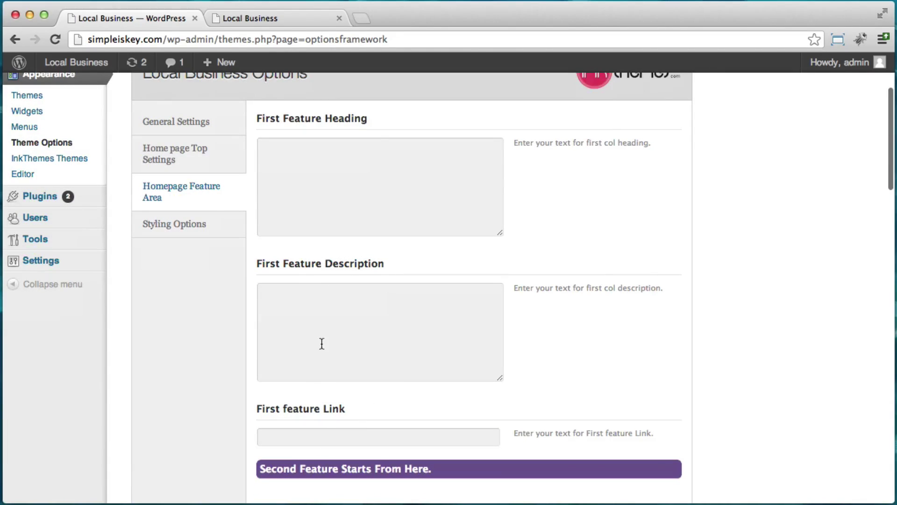
Compare with the live columns 'Travel Safe with Us' and 'Great Service Ever', then return.
{"action": "left_click", "coordinate": [268, 9]}
{"action": "scroll", "coordinate": [345, 192], "scroll_direction": "down", "scroll_amount": 1}
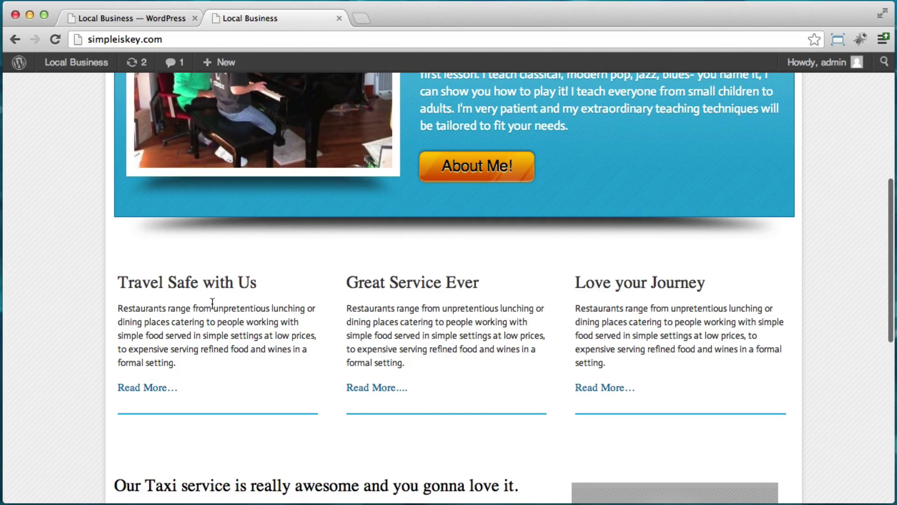
{"action": "left_click_drag", "start_coordinate": [118, 282], "coordinate": [264, 282]}
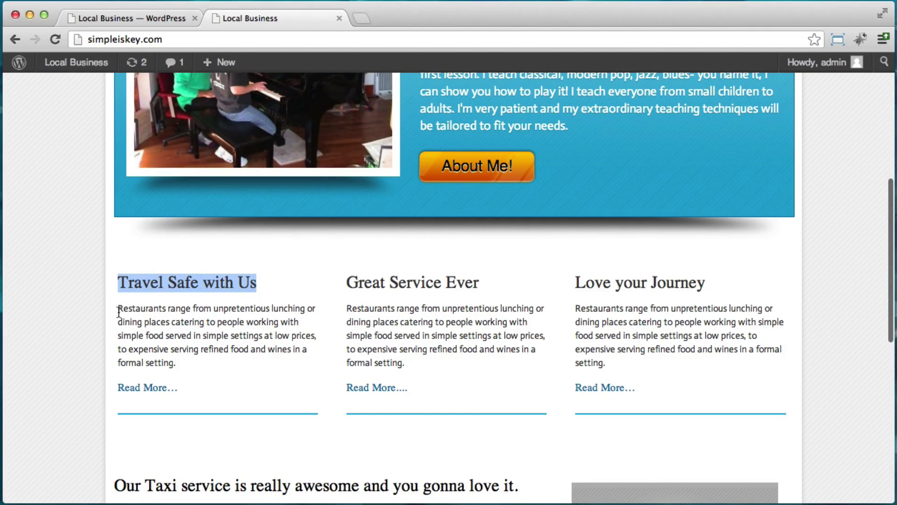
{"action": "left_click_drag", "start_coordinate": [117, 308], "coordinate": [266, 356]}
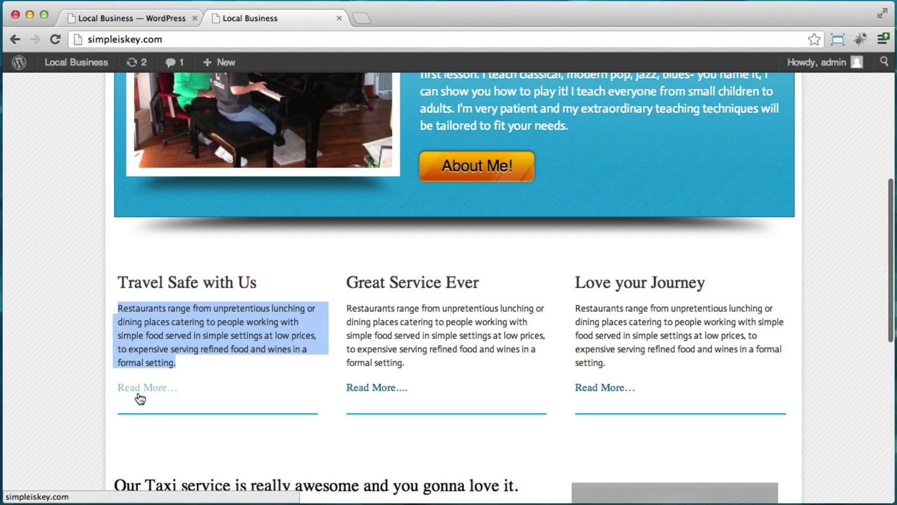
{"action": "left_click", "coordinate": [173, 306]}
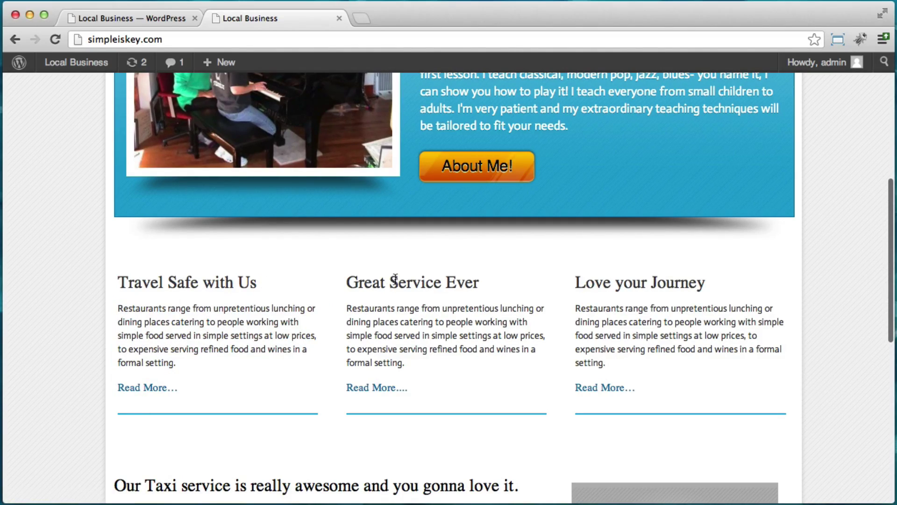
{"action": "left_click_drag", "start_coordinate": [354, 282], "coordinate": [455, 282]}
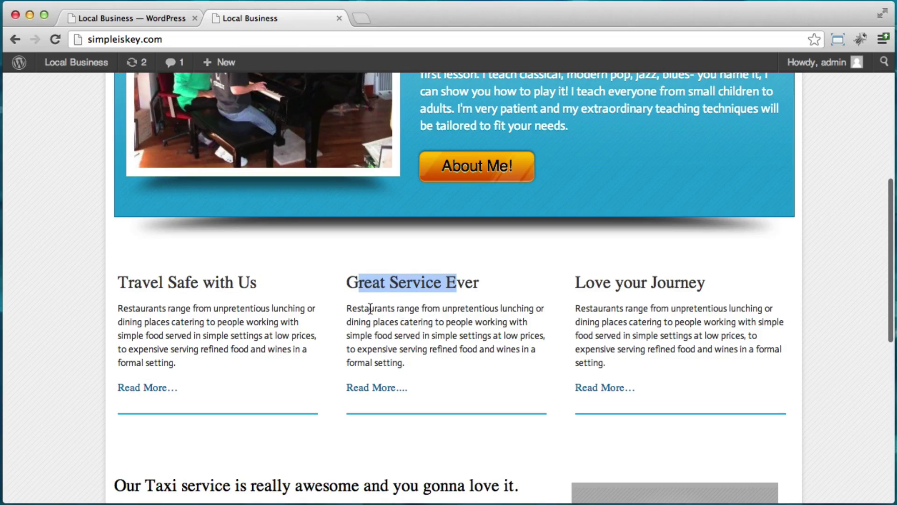
{"action": "left_click_drag", "start_coordinate": [369, 308], "coordinate": [404, 344]}
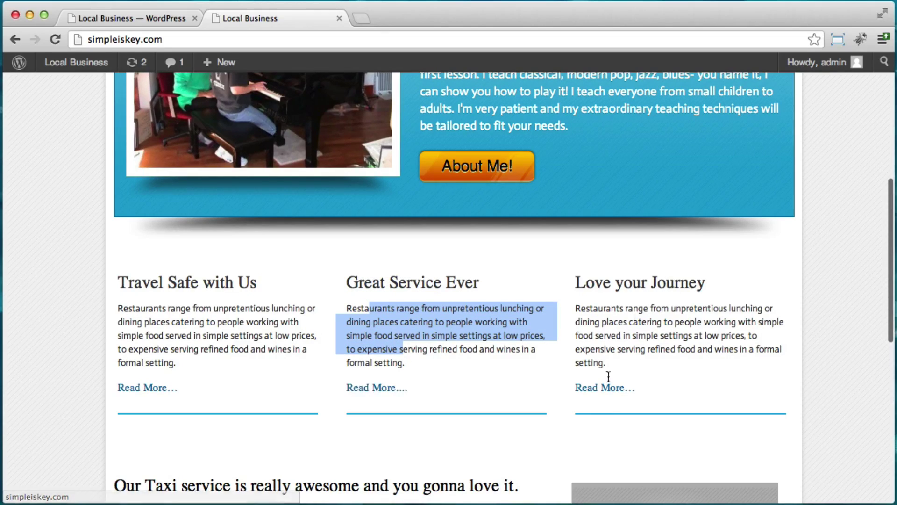
{"action": "scroll", "coordinate": [466, 338], "scroll_direction": "up", "scroll_amount": 2}
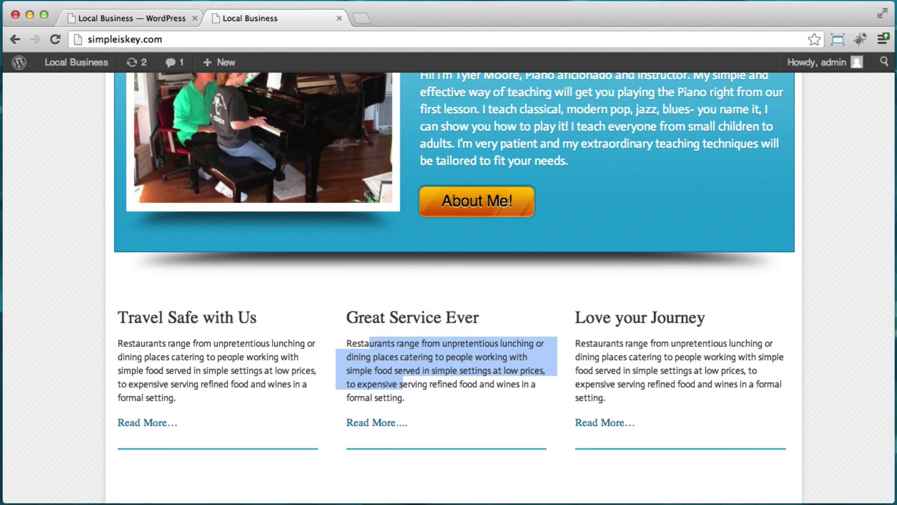
{"action": "left_click", "coordinate": [149, 17]}
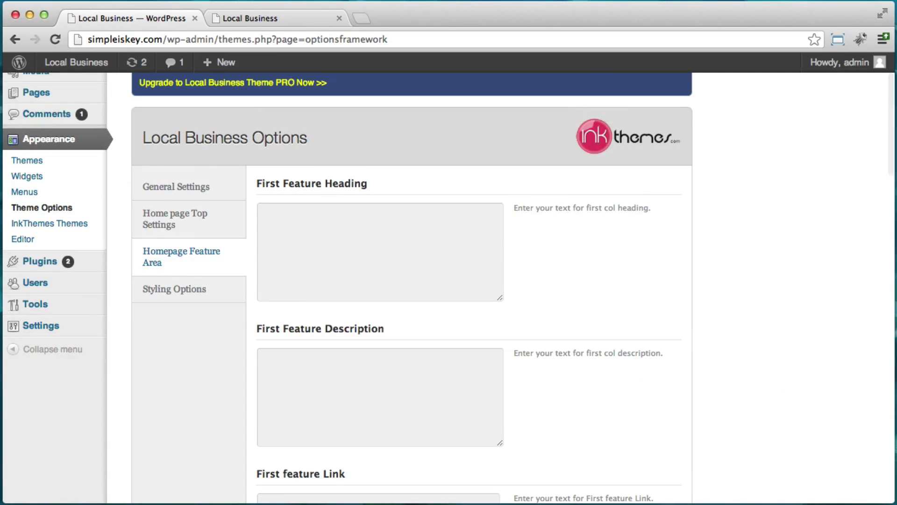
Enter 'Classical' as the First Feature Heading.
{"action": "left_click", "coordinate": [423, 238]}
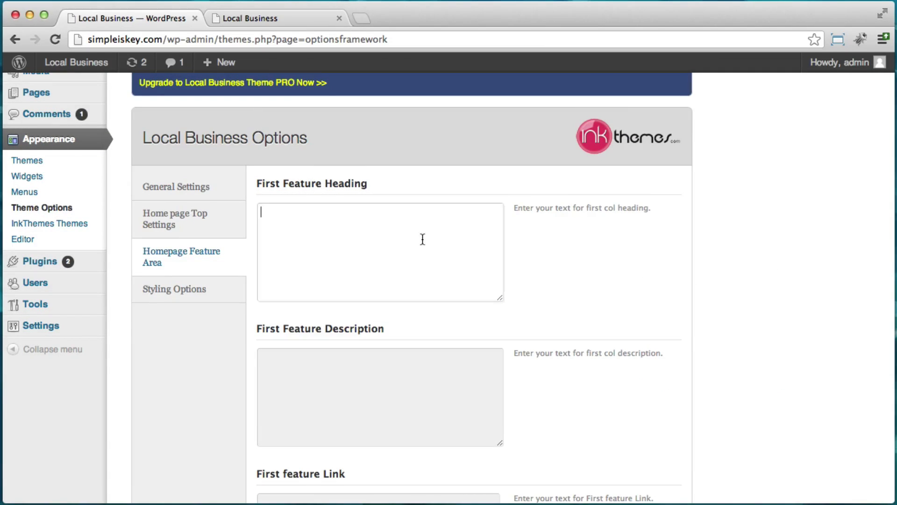
{"action": "type", "text": "Classical"}
{"action": "key", "text": "super+Tab"}
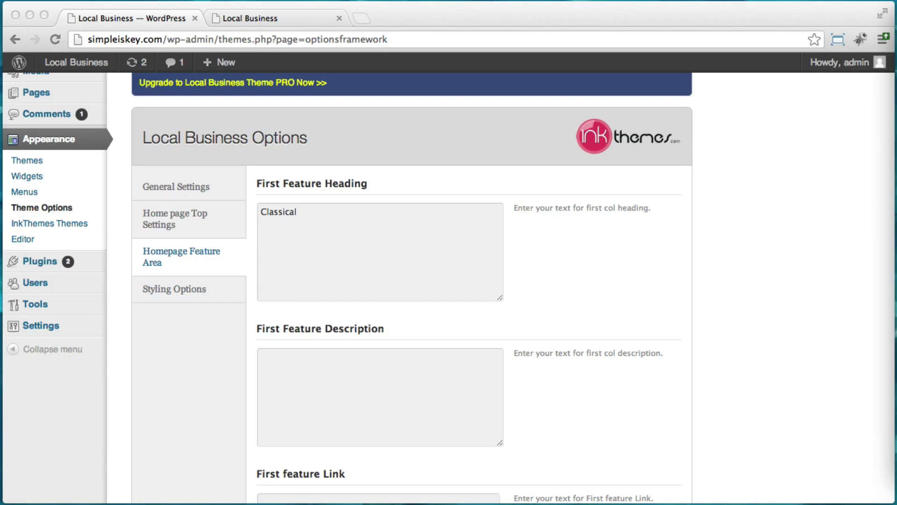
Paste the classical-music-degree description into First Feature Description, correcting its first word to 'I'.
{"action": "key", "text": "super+Tab"}
{"action": "left_click", "coordinate": [328, 377]}
{"action": "type", "text": "'ve earned my Masters Degree in classical music technique and music theory. I can take you from the very basics to extremely"}
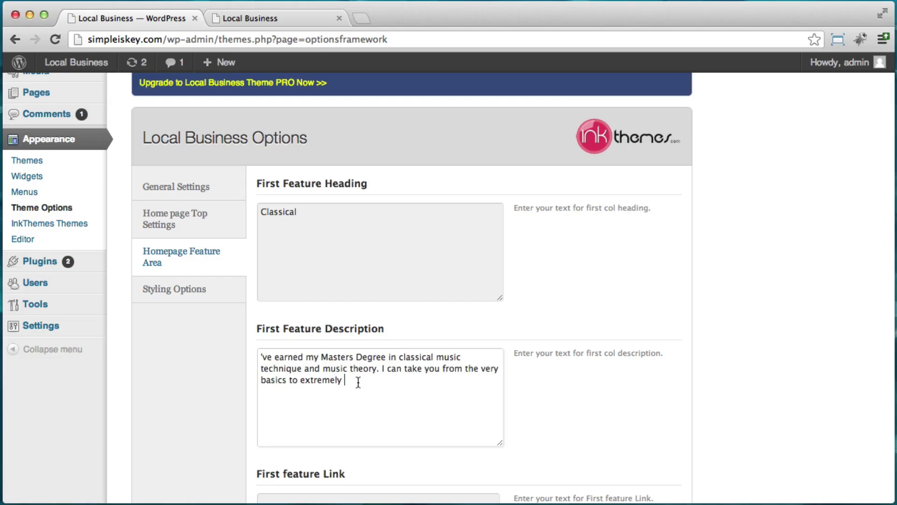
{"action": "type", "text": "advanced."}
{"action": "left_click", "coordinate": [261, 357]}
{"action": "type", "text": "I"}
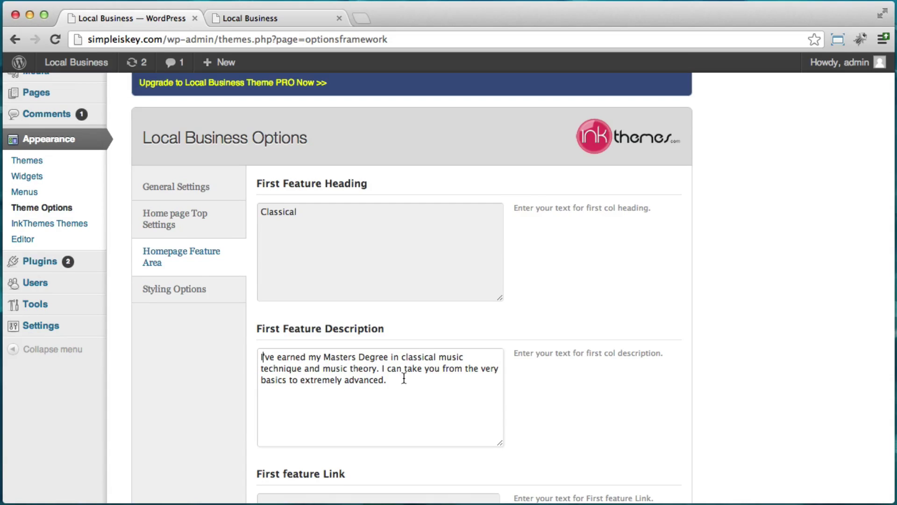
{"action": "scroll", "coordinate": [582, 353], "scroll_direction": "down", "scroll_amount": 3}
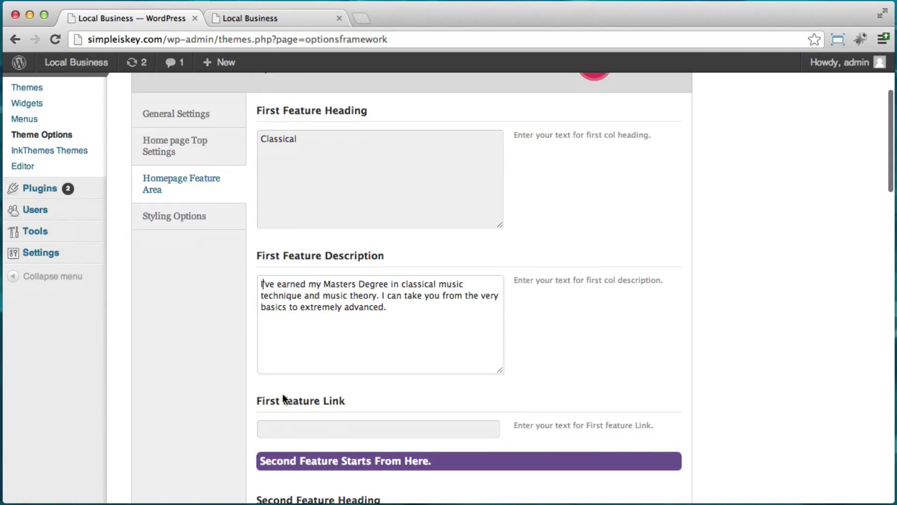
Set the First feature Link to about-me and view the live site.
{"action": "left_click", "coordinate": [393, 432]}
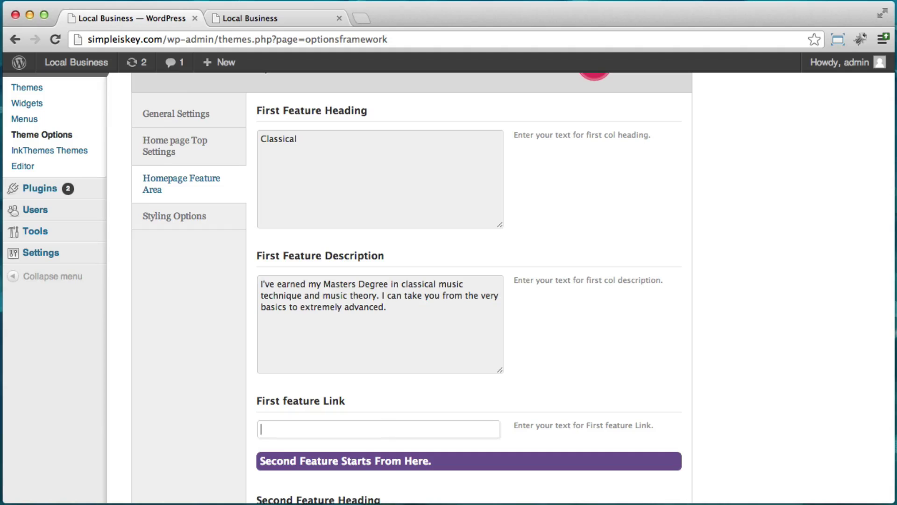
{"action": "type", "text": "about-me"}
{"action": "left_click", "coordinate": [269, 20]}
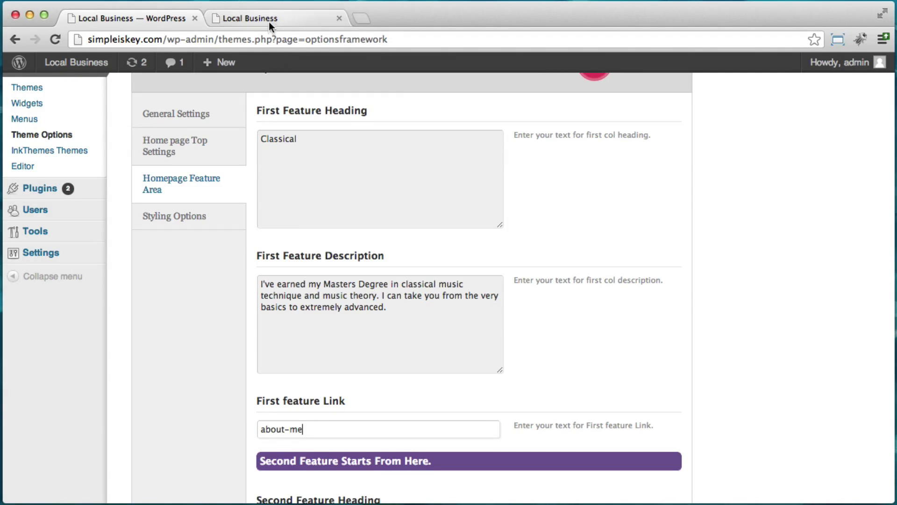
{"action": "scroll", "coordinate": [377, 205], "scroll_direction": "up", "scroll_amount": 10}
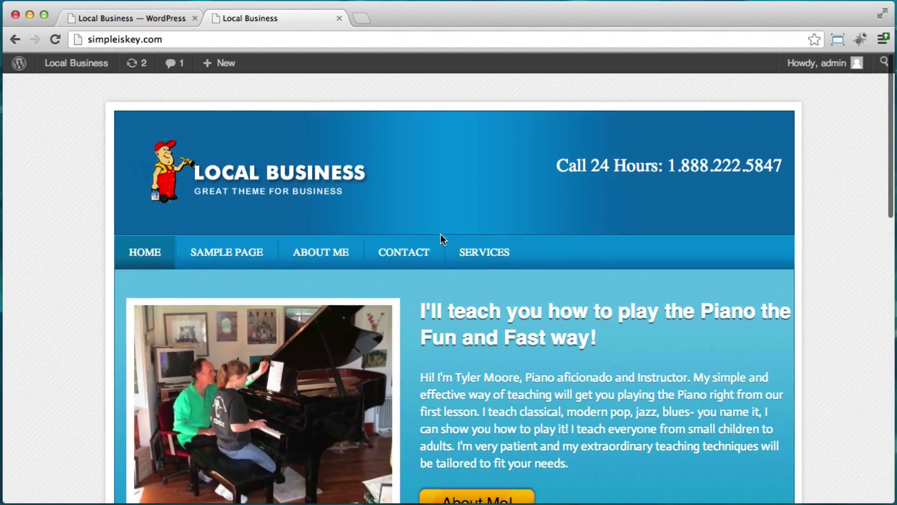
Check the Contact page's address slug on the live site, then return home.
{"action": "left_click", "coordinate": [414, 263]}
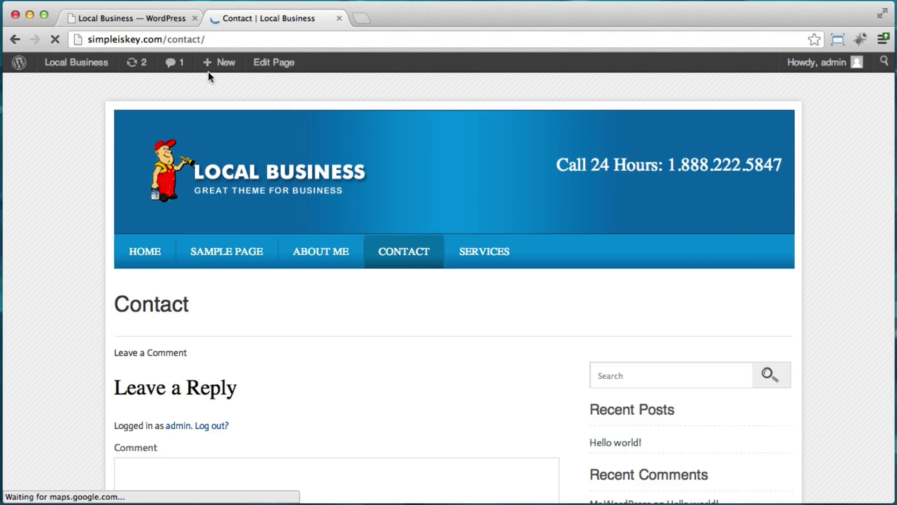
{"action": "left_click_drag", "start_coordinate": [167, 40], "coordinate": [199, 39]}
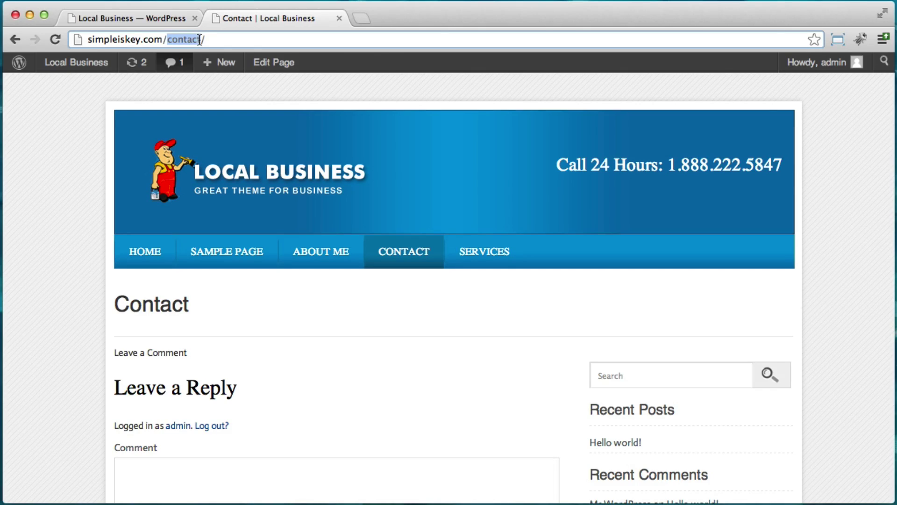
{"action": "left_click", "coordinate": [141, 250]}
Save the theme options with Save All Changes.
{"action": "left_click", "coordinate": [132, 16]}
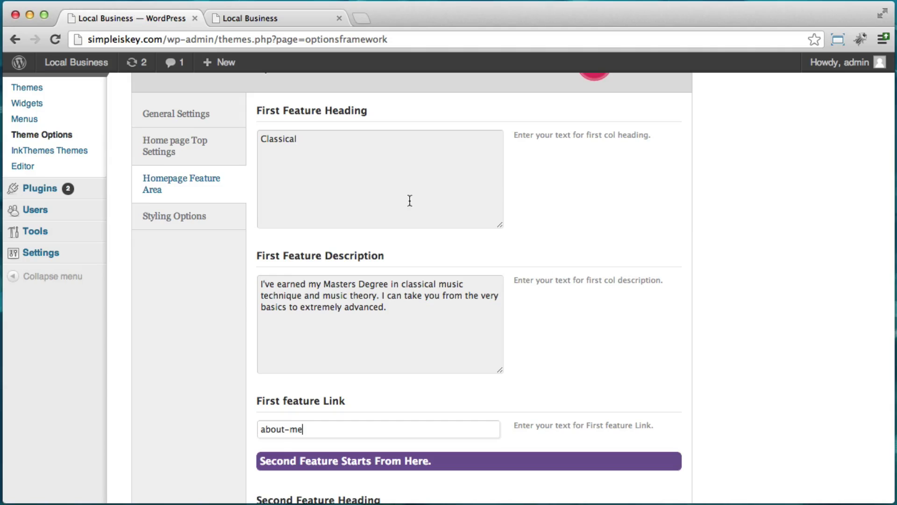
{"action": "scroll", "coordinate": [433, 281], "scroll_direction": "up", "scroll_amount": 1}
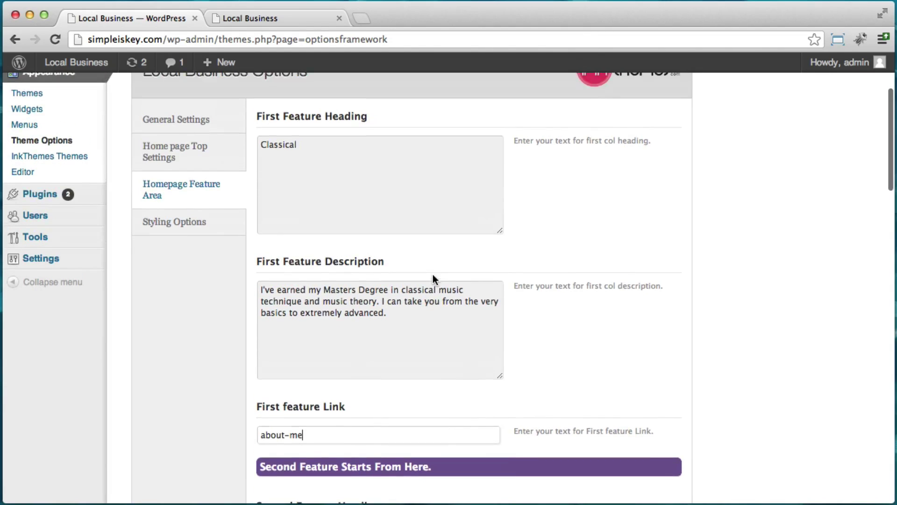
{"action": "scroll", "coordinate": [475, 268], "scroll_direction": "down", "scroll_amount": 8}
{"action": "scroll", "coordinate": [515, 277], "scroll_direction": "down", "scroll_amount": 10}
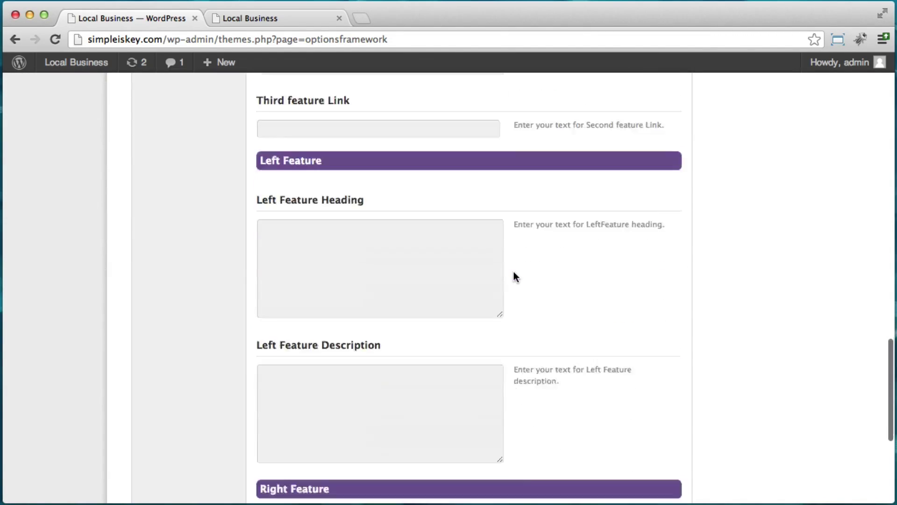
{"action": "left_click", "coordinate": [647, 429]}
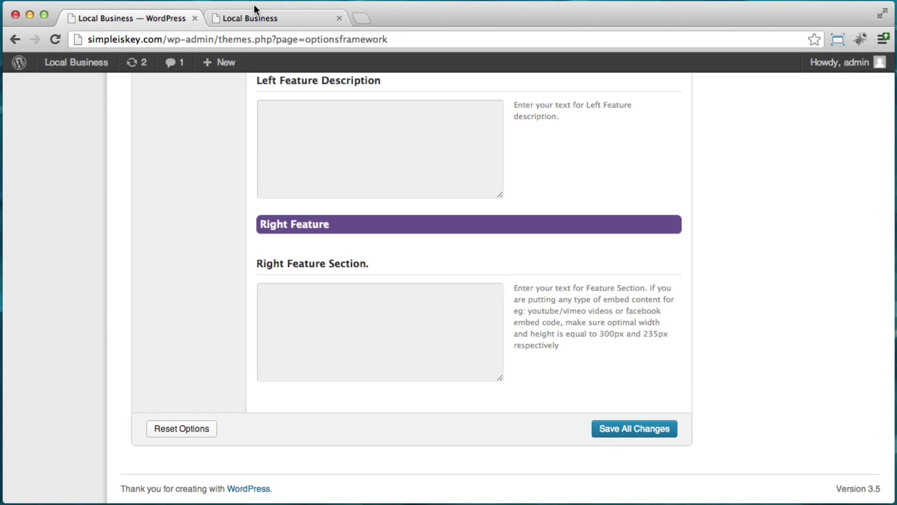
{"action": "left_click", "coordinate": [647, 436]}
{"action": "left_click", "coordinate": [250, 19]}
{"action": "scroll", "coordinate": [352, 180], "scroll_direction": "down", "scroll_amount": 8}
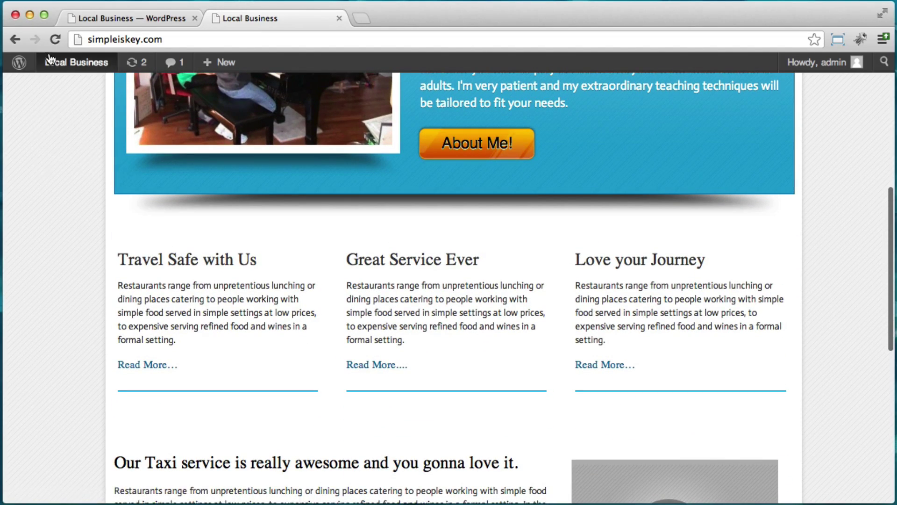
{"action": "left_click", "coordinate": [56, 39]}
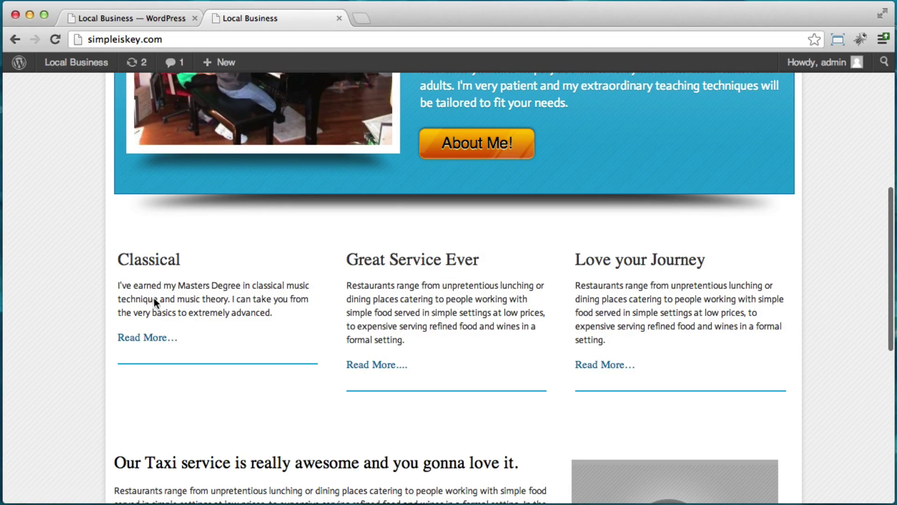
{"action": "left_click", "coordinate": [148, 340]}
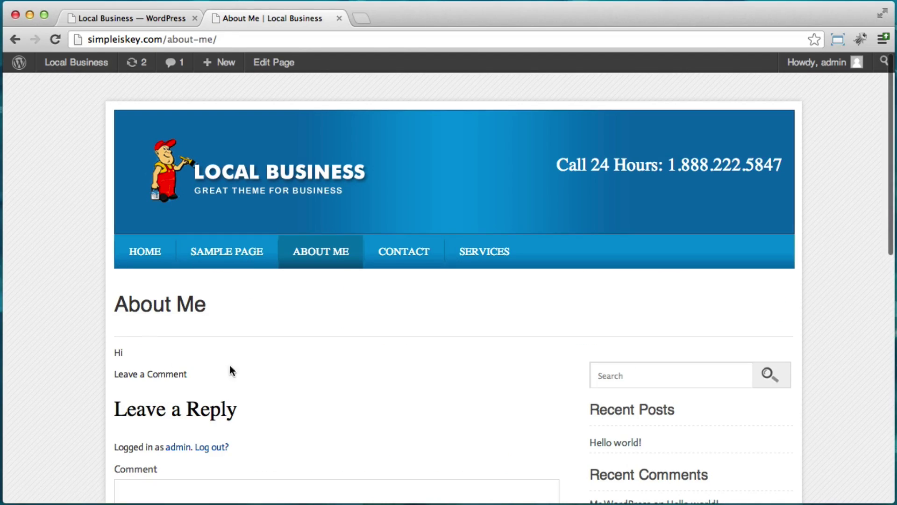
{"action": "left_click", "coordinate": [15, 40]}
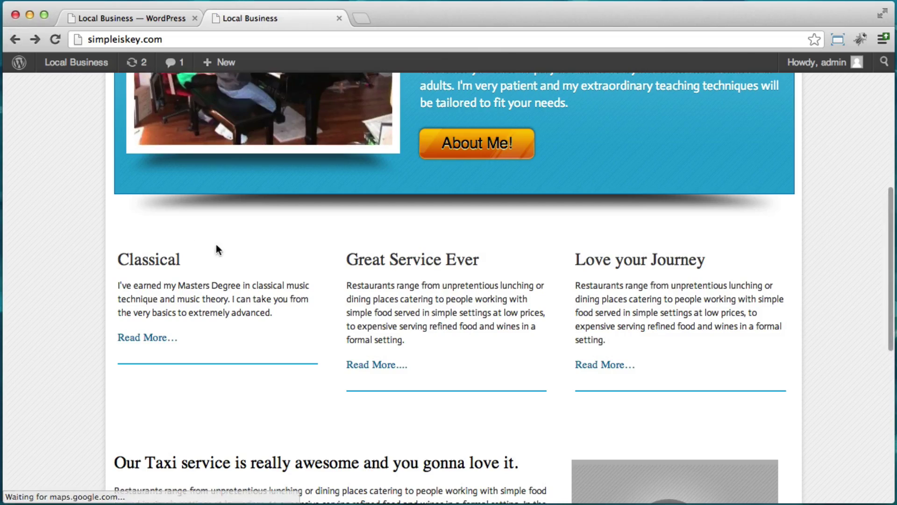
{"action": "scroll", "coordinate": [220, 249], "scroll_direction": "up", "scroll_amount": 3}
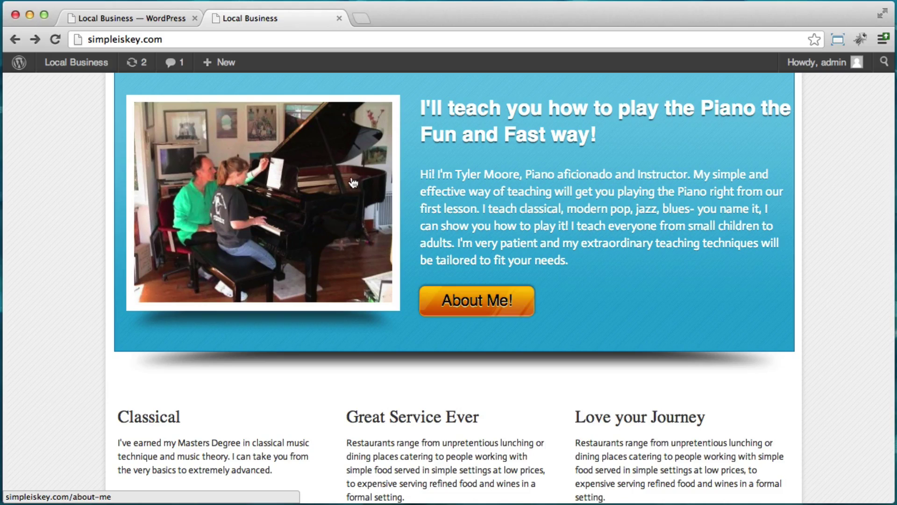
{"action": "scroll", "coordinate": [443, 209], "scroll_direction": "up", "scroll_amount": 3}
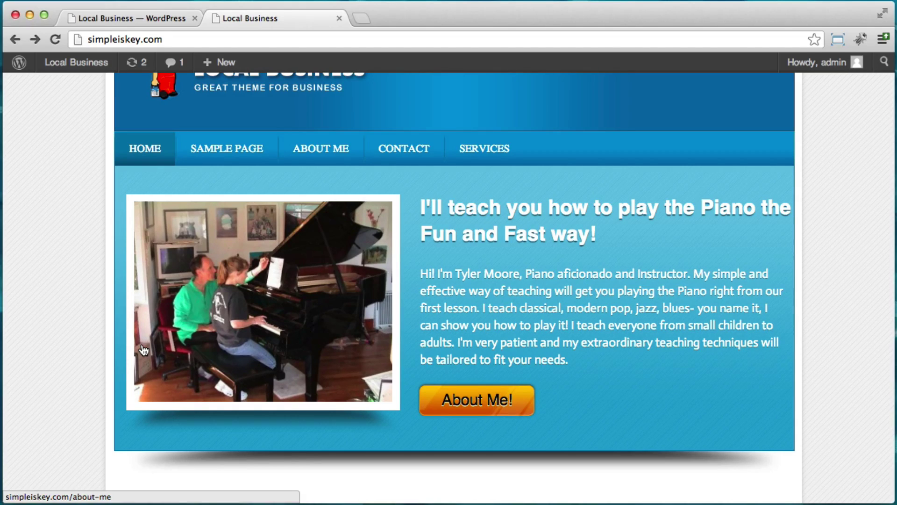
{"action": "scroll", "coordinate": [201, 283], "scroll_direction": "down", "scroll_amount": 5}
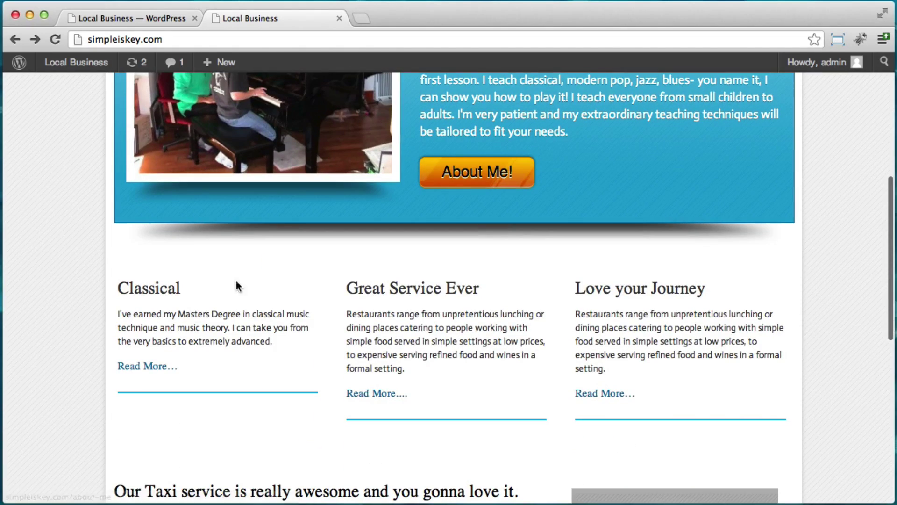
{"action": "left_click", "coordinate": [143, 13]}
Enter 'Ear Training' as the Second Feature Heading.
{"action": "scroll", "coordinate": [484, 182], "scroll_direction": "up", "scroll_amount": 15}
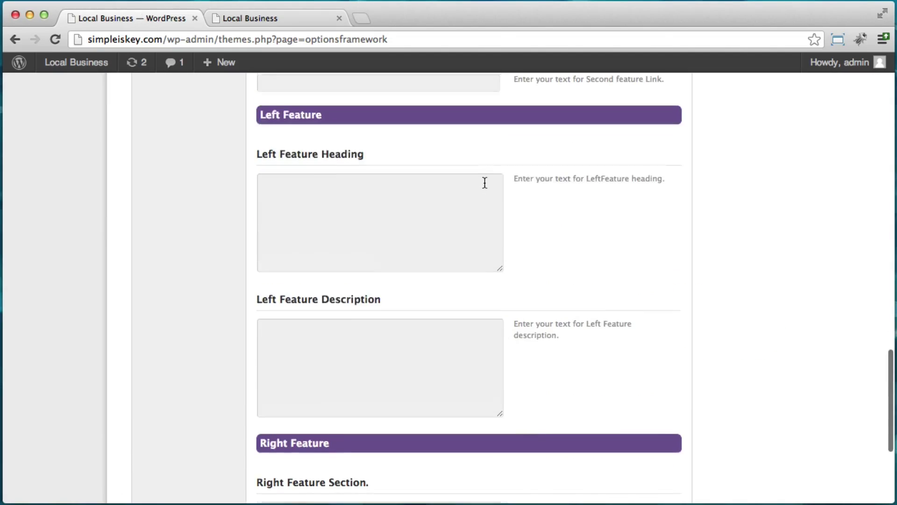
{"action": "scroll", "coordinate": [485, 186], "scroll_direction": "up", "scroll_amount": 7}
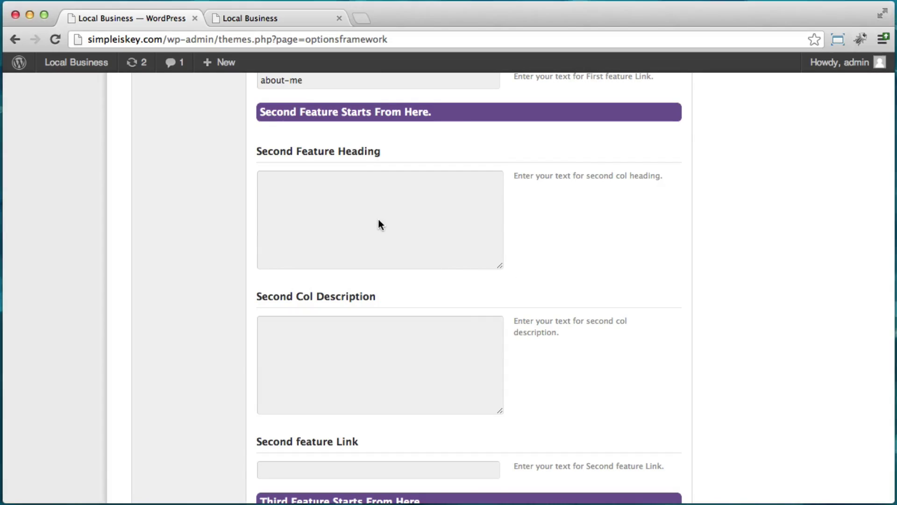
{"action": "left_click", "coordinate": [331, 210]}
{"action": "type", "text": "Ear Train"}
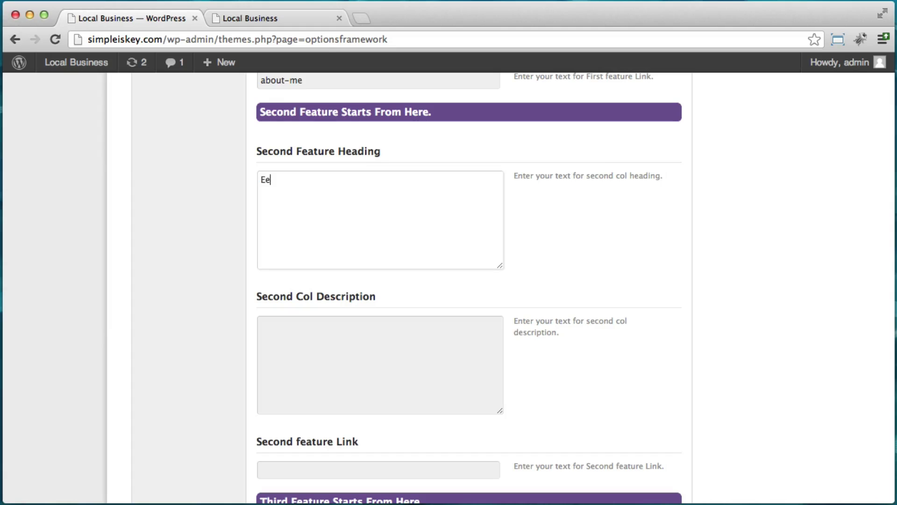
{"action": "type", "text": "ing"}
Paste the ear-training description into Second Col Description, fixing its first letter to 'f'.
{"action": "left_click", "coordinate": [405, 319]}
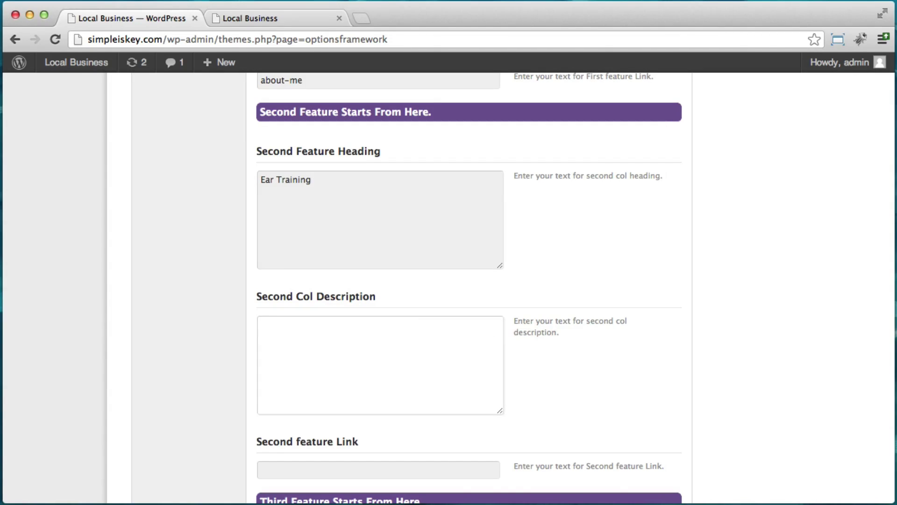
{"action": "key", "text": "super+Tab"}
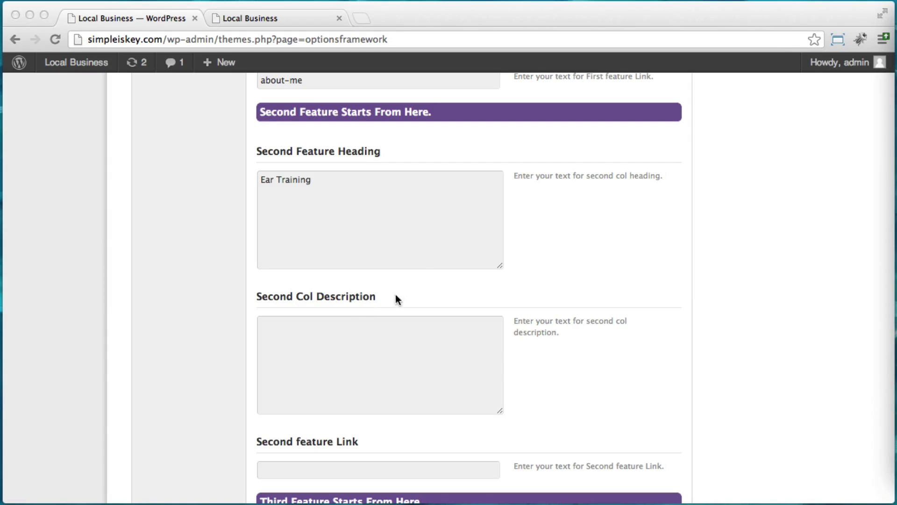
{"action": "left_click", "coordinate": [338, 341]}
{"action": "type", "text": "If you're interested in Ear Training and being able to play any song by ear, I have techniques that will help you develop an incredible musical ear."}
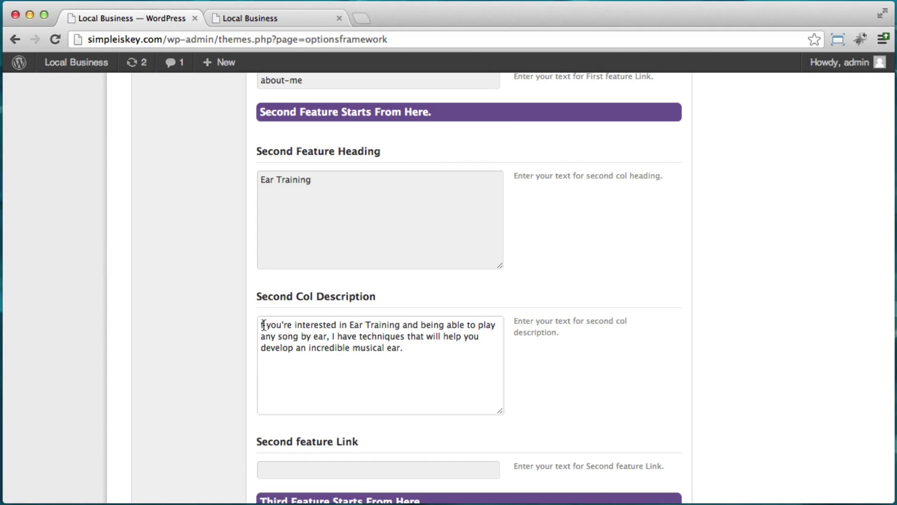
{"action": "left_click", "coordinate": [263, 325]}
{"action": "type", "text": "f"}
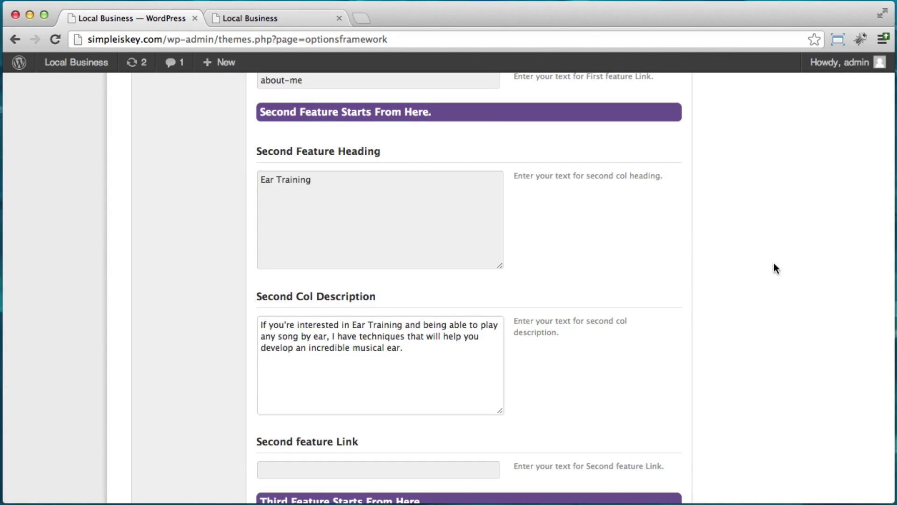
Set the Second feature Link to about-me.
{"action": "scroll", "coordinate": [643, 257], "scroll_direction": "down", "scroll_amount": 1}
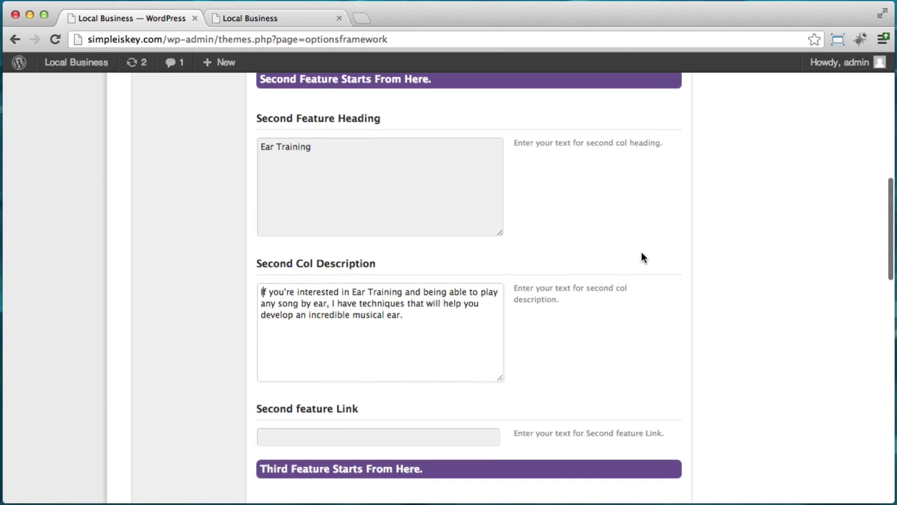
{"action": "left_click", "coordinate": [314, 435]}
{"action": "type", "text": "about-me"}
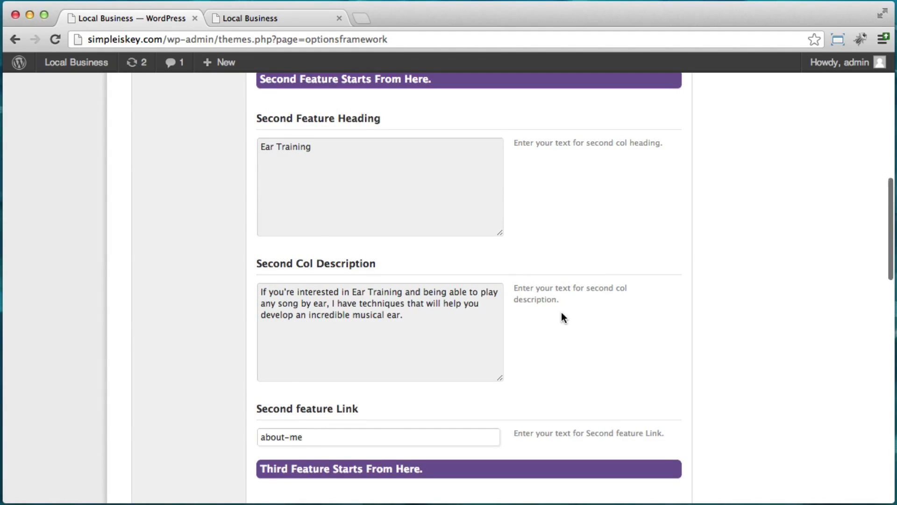
{"action": "scroll", "coordinate": [561, 312], "scroll_direction": "down", "scroll_amount": 5}
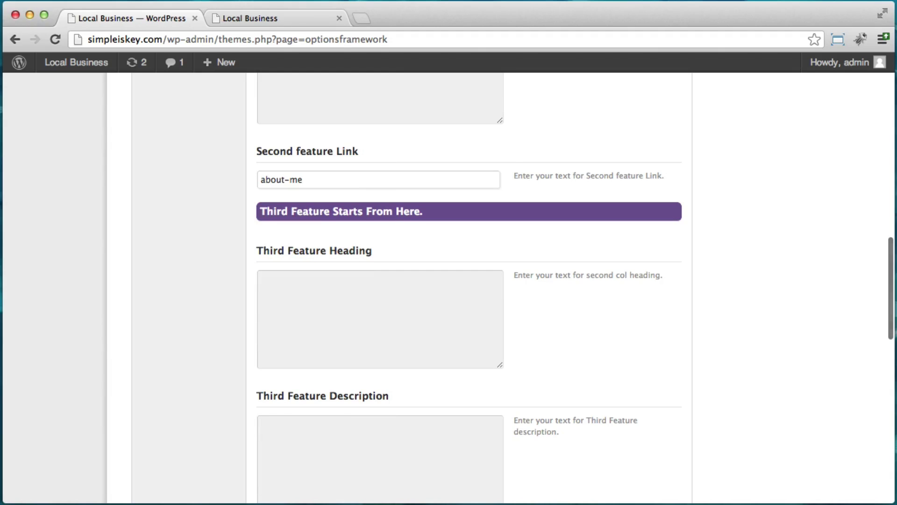
Paste 'Love the Journey' into the Third Feature Heading.
{"action": "key", "text": "super+Tab"}
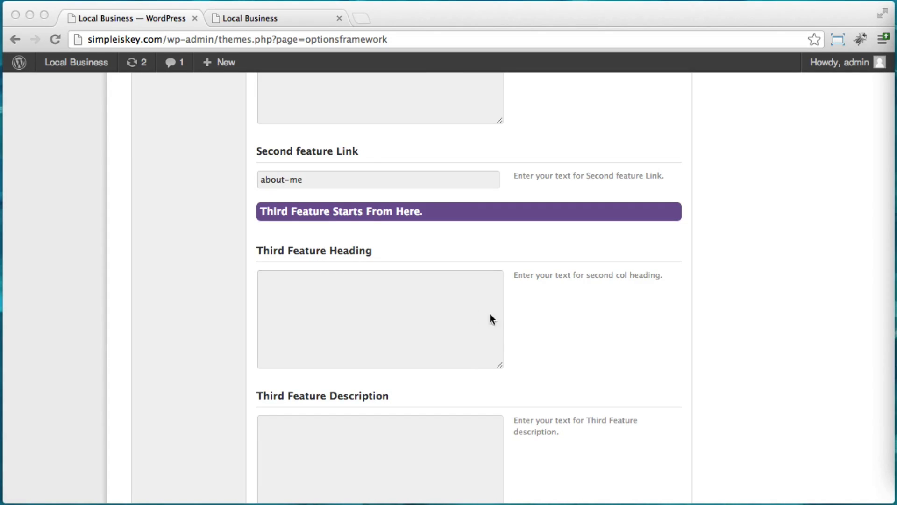
{"action": "key", "text": "super+Tab"}
{"action": "left_click", "coordinate": [459, 309]}
{"action": "type", "text": "Love the Journey"}
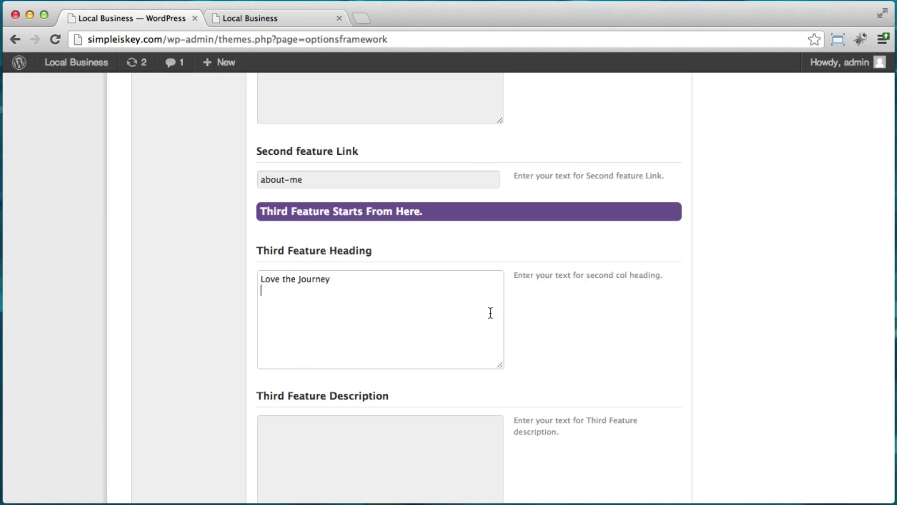
{"action": "scroll", "coordinate": [546, 303], "scroll_direction": "down", "scroll_amount": 3}
Paste the learning-is-fun paragraph into the Third Feature Description.
{"action": "left_click", "coordinate": [302, 436]}
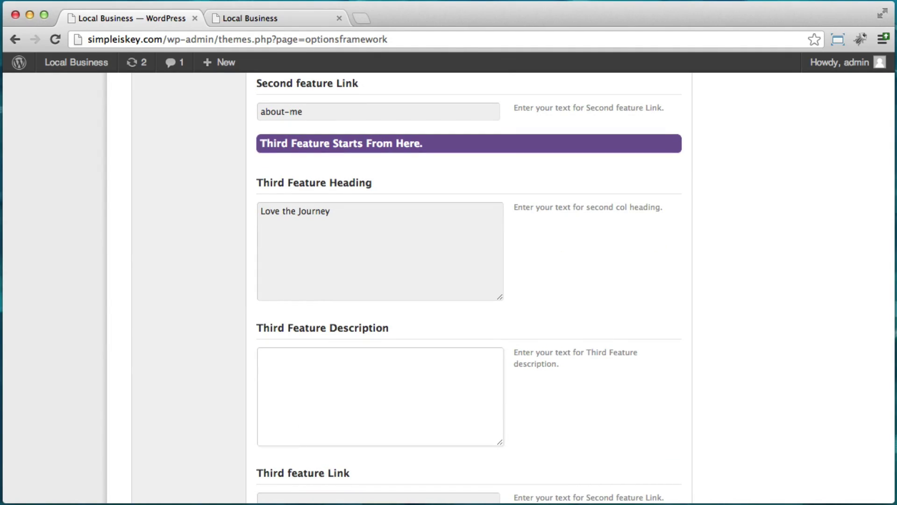
{"action": "key", "text": "super+Tab"}
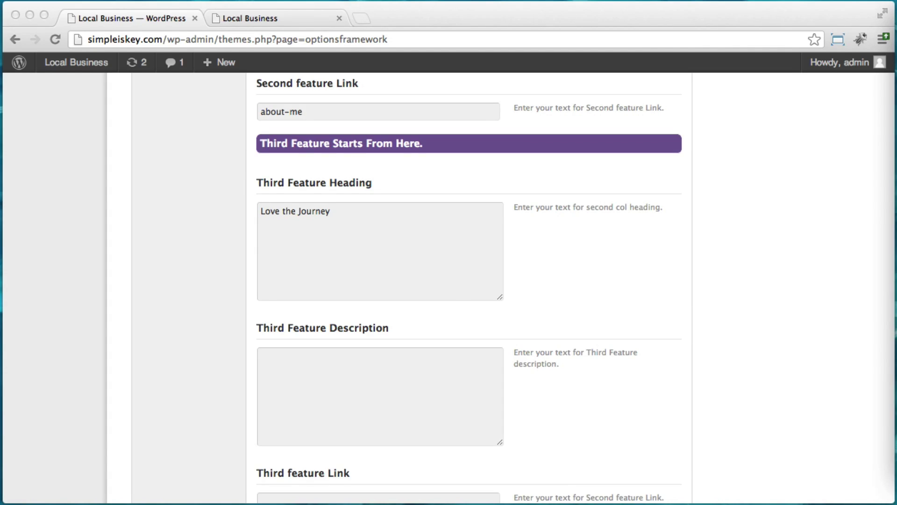
{"action": "left_click", "coordinate": [386, 366]}
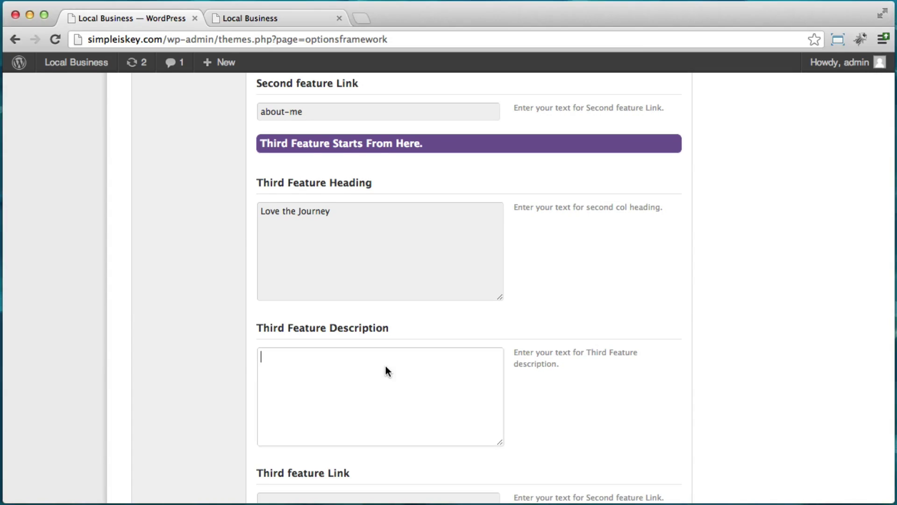
{"action": "type", "text": "I believe that having fun is the best way to learn. I make sure to sustain a fun and focus environment for my students. It's all about the journey!"}
{"action": "scroll", "coordinate": [490, 362], "scroll_direction": "down", "scroll_amount": 3}
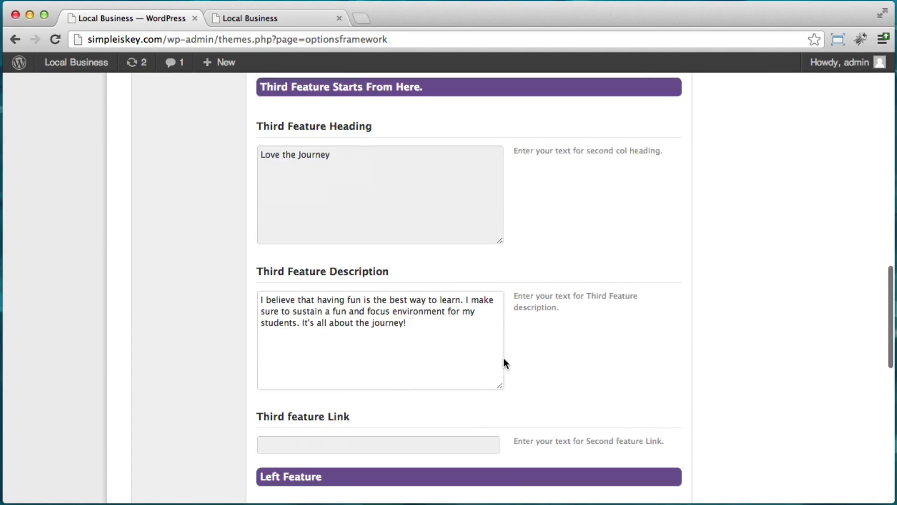
{"action": "scroll", "coordinate": [500, 360], "scroll_direction": "down", "scroll_amount": 5}
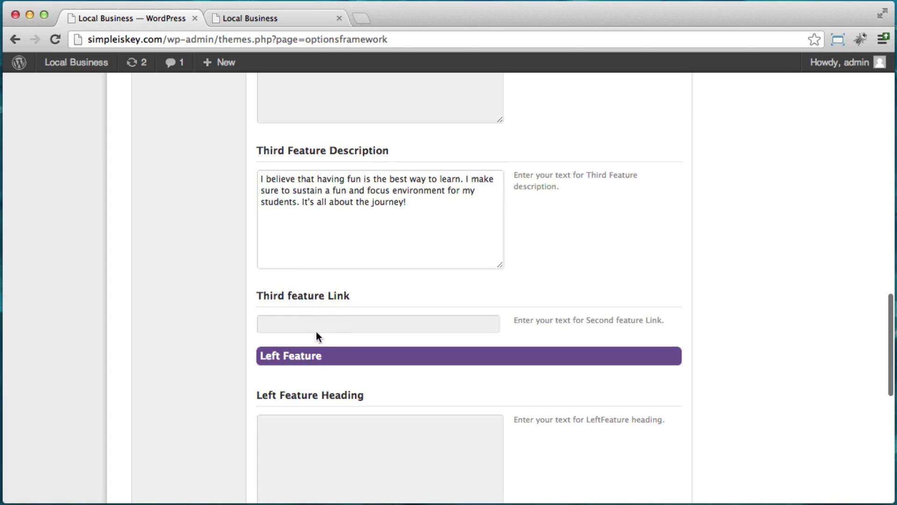
Set the Third feature Link to about-me, save all changes and view the live site.
{"action": "left_click", "coordinate": [326, 319]}
{"action": "type", "text": "abou"}
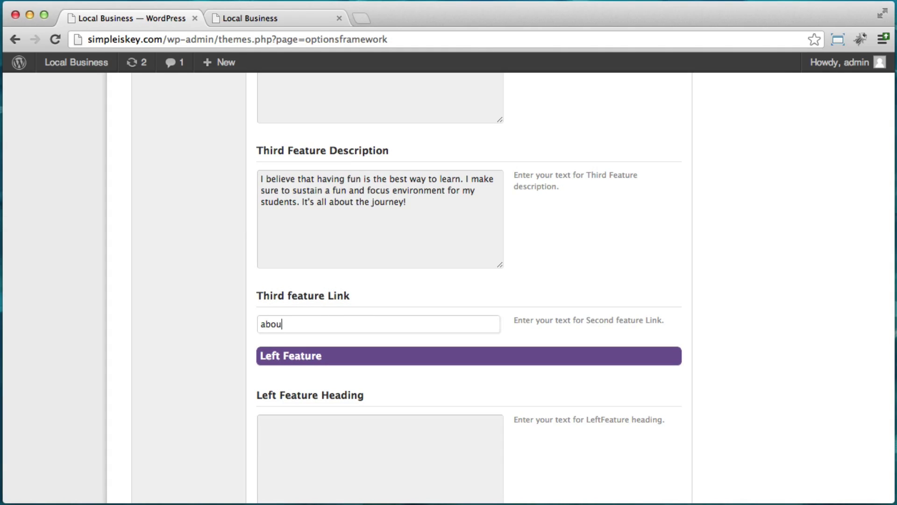
{"action": "type", "text": "t-me"}
{"action": "scroll", "coordinate": [554, 367], "scroll_direction": "up", "scroll_amount": 13}
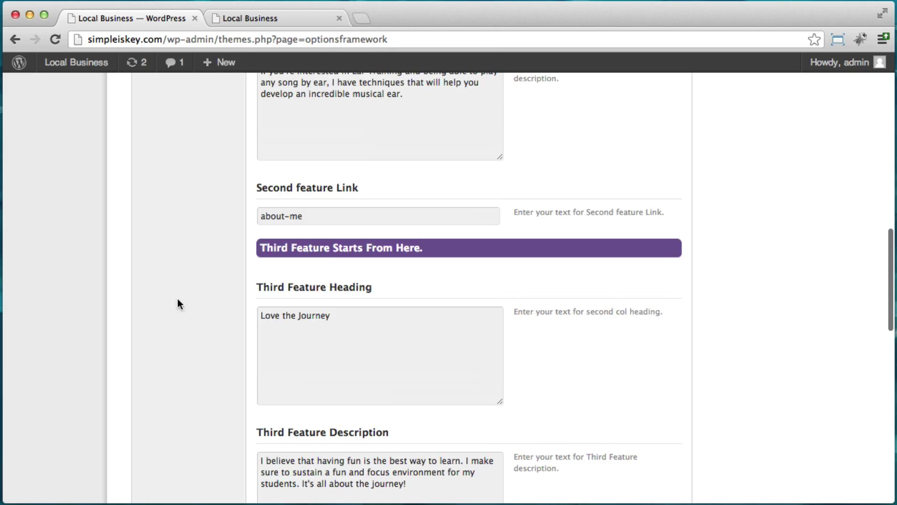
{"action": "left_click_drag", "start_coordinate": [364, 316], "coordinate": [270, 323]}
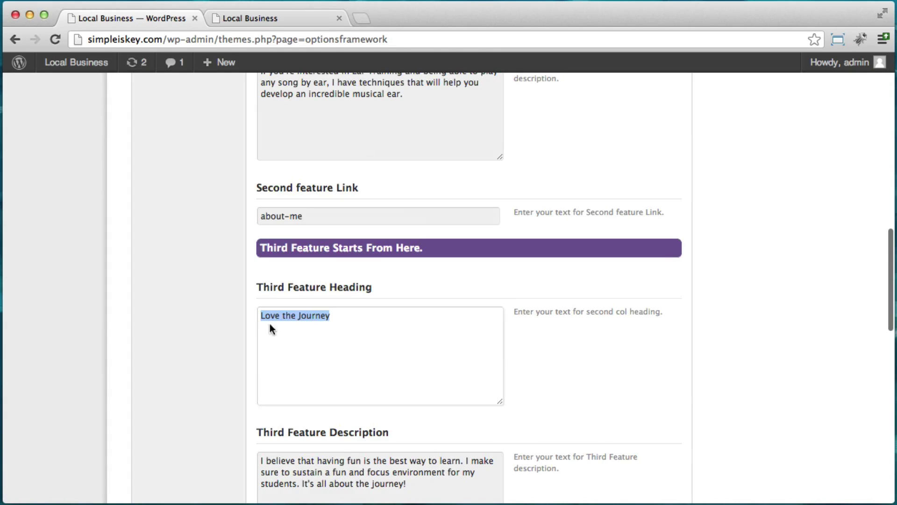
{"action": "scroll", "coordinate": [363, 414], "scroll_direction": "up", "scroll_amount": 10}
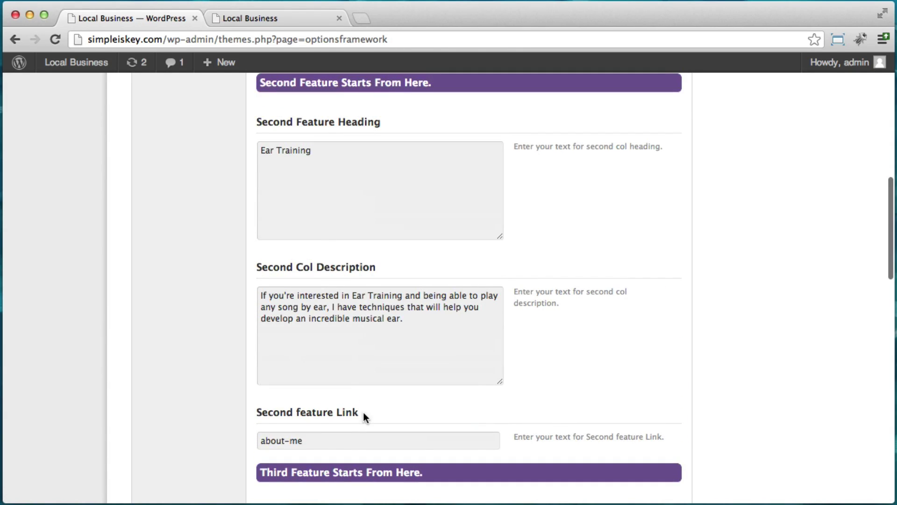
{"action": "scroll", "coordinate": [433, 321], "scroll_direction": "down", "scroll_amount": 20}
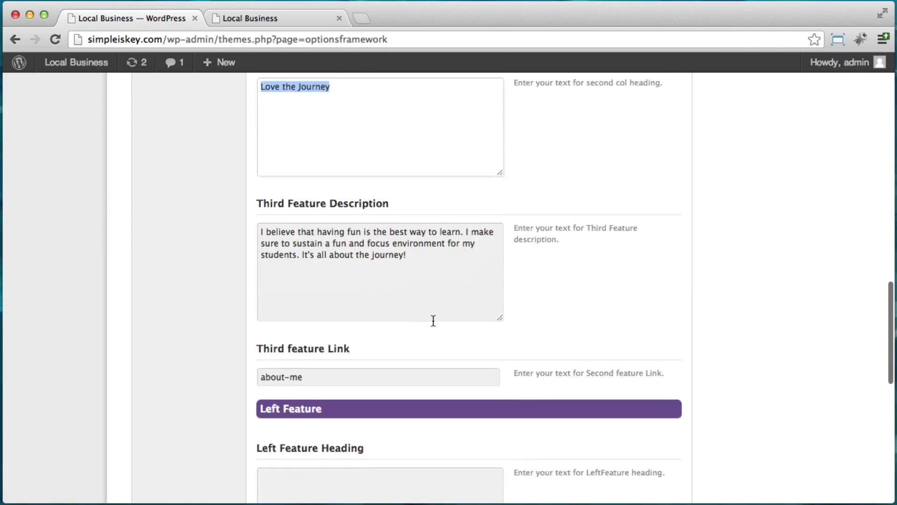
{"action": "left_click", "coordinate": [618, 428]}
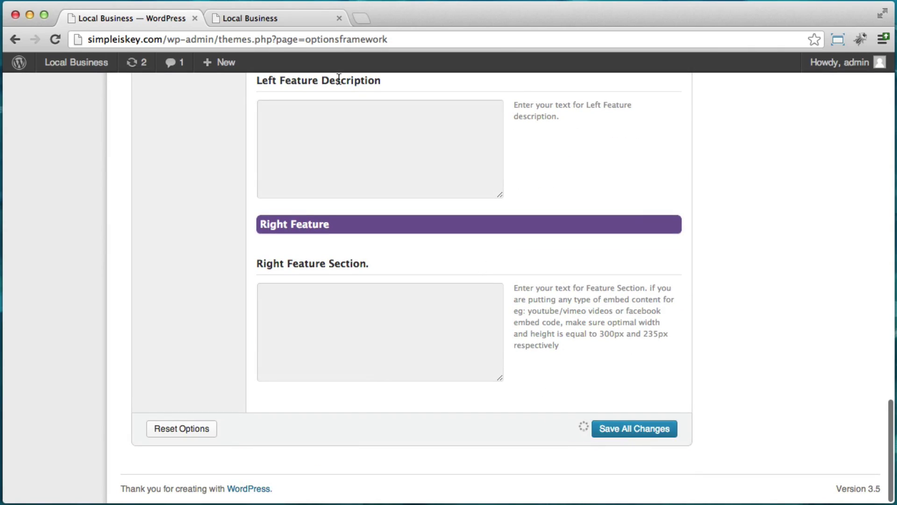
{"action": "left_click", "coordinate": [263, 17]}
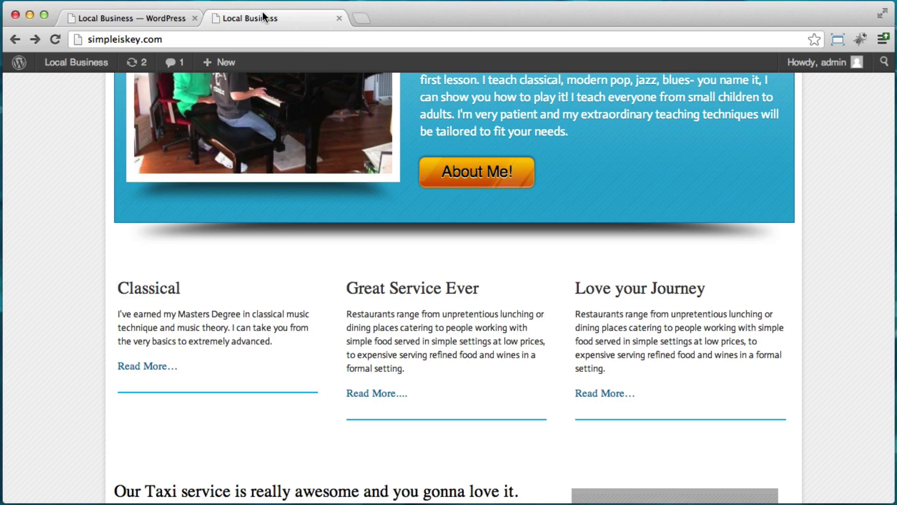
Reload the homepage and confirm the third feature's Read More opens About Me, then return.
{"action": "left_click", "coordinate": [55, 39]}
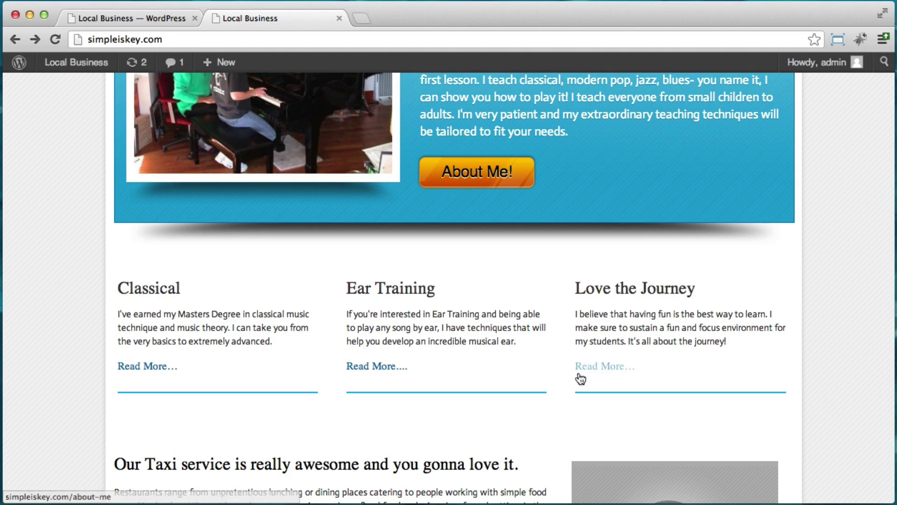
{"action": "left_click", "coordinate": [597, 369]}
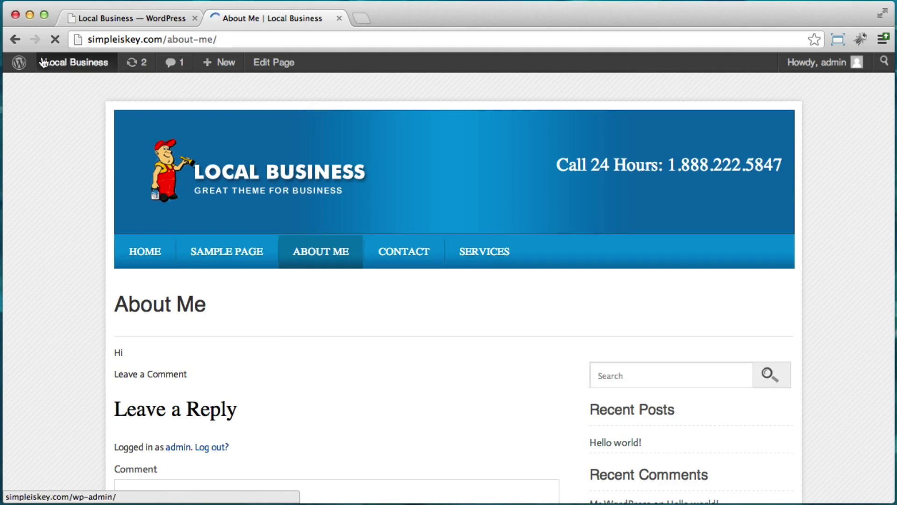
{"action": "left_click", "coordinate": [15, 39]}
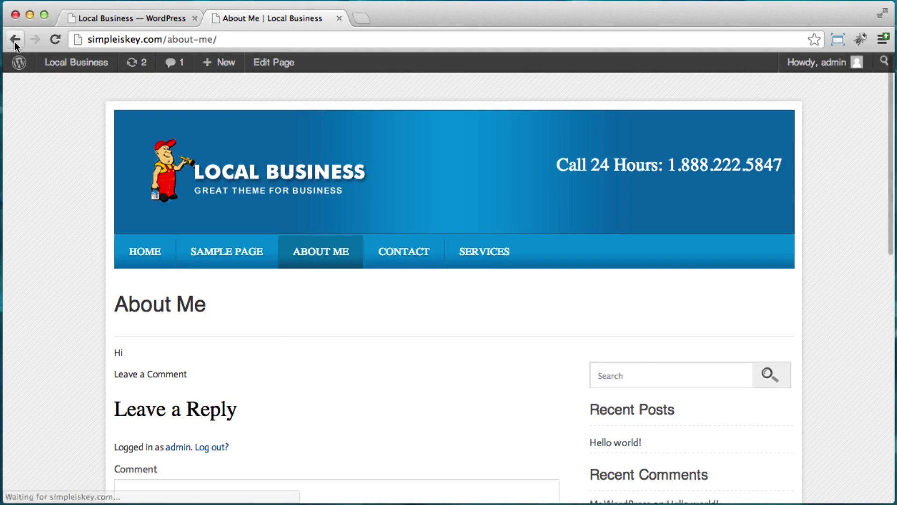
{"action": "scroll", "coordinate": [335, 290], "scroll_direction": "down", "scroll_amount": 5}
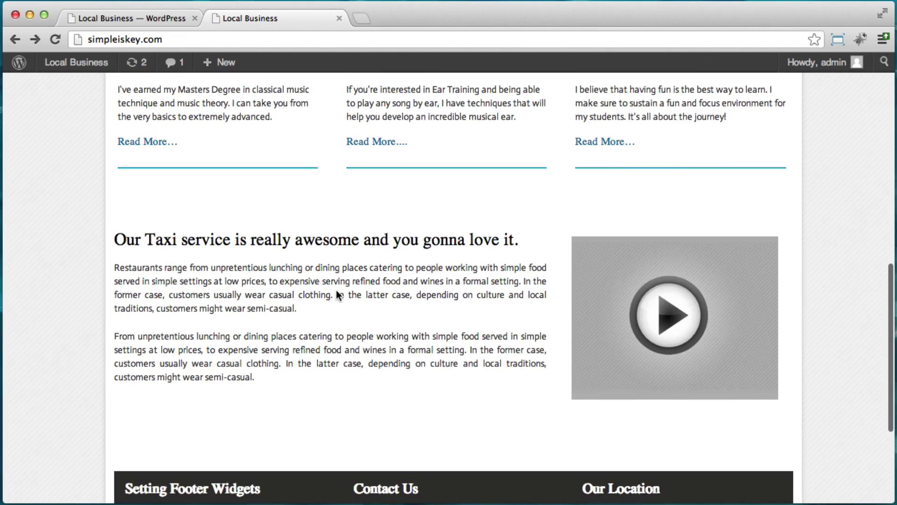
Select the Taxi service text on the live homepage and compare with the theme options.
{"action": "left_click_drag", "start_coordinate": [115, 234], "coordinate": [411, 370]}
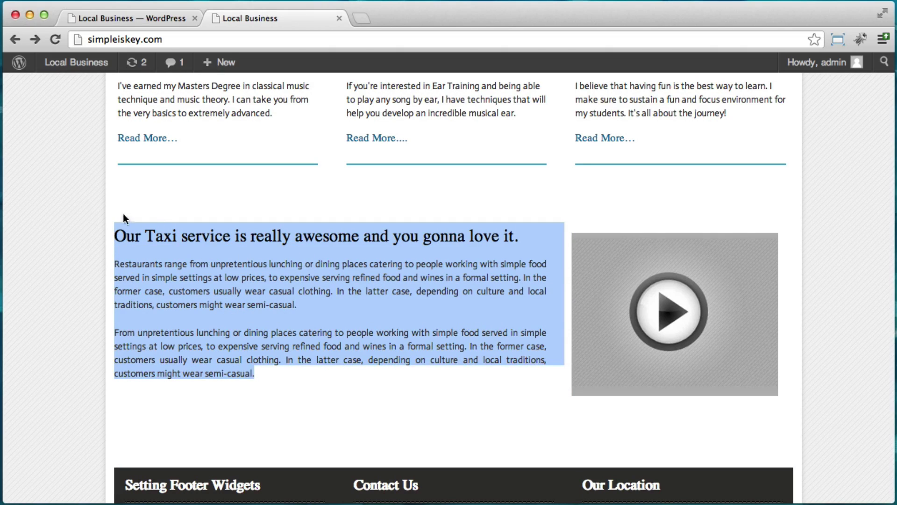
{"action": "left_click", "coordinate": [189, 248]}
{"action": "scroll", "coordinate": [192, 251], "scroll_direction": "up", "scroll_amount": 10}
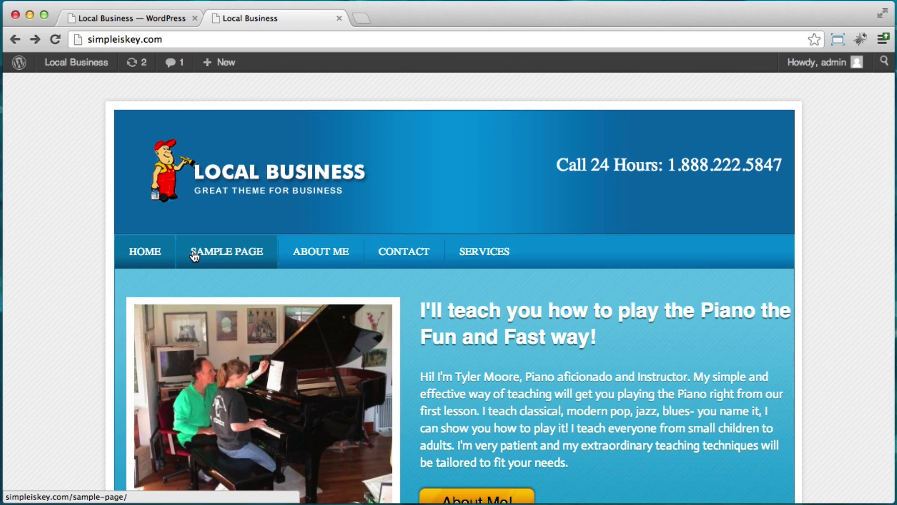
{"action": "scroll", "coordinate": [195, 257], "scroll_direction": "down", "scroll_amount": 1}
{"action": "scroll", "coordinate": [194, 257], "scroll_direction": "down", "scroll_amount": 10}
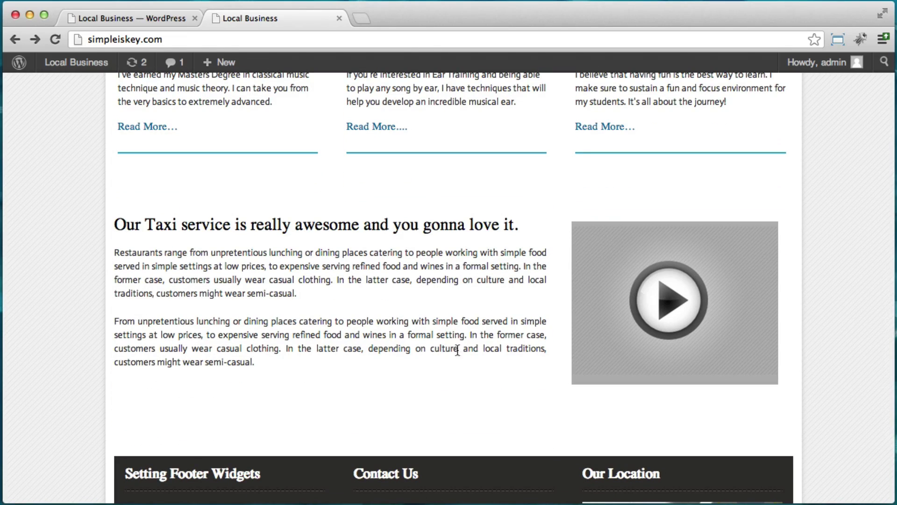
{"action": "left_click_drag", "start_coordinate": [126, 225], "coordinate": [411, 334]}
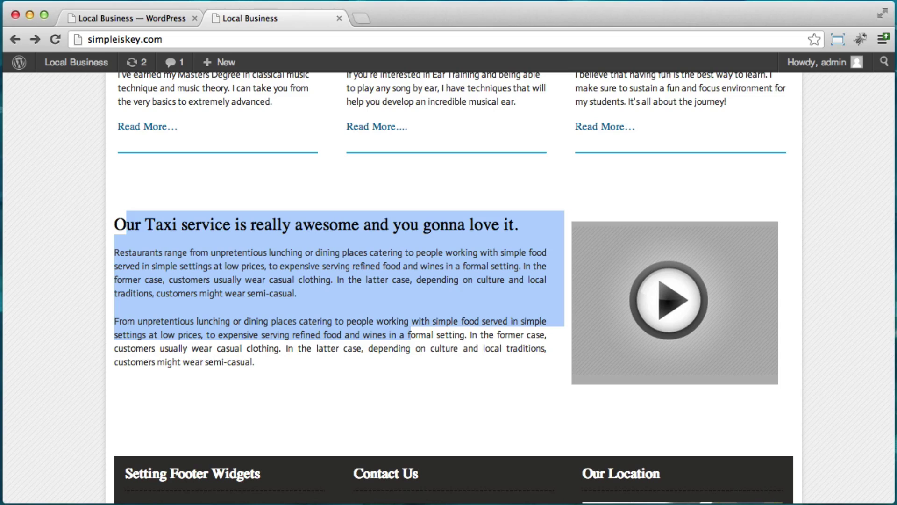
{"action": "left_click", "coordinate": [119, 16]}
{"action": "scroll", "coordinate": [678, 299], "scroll_direction": "up", "scroll_amount": 6}
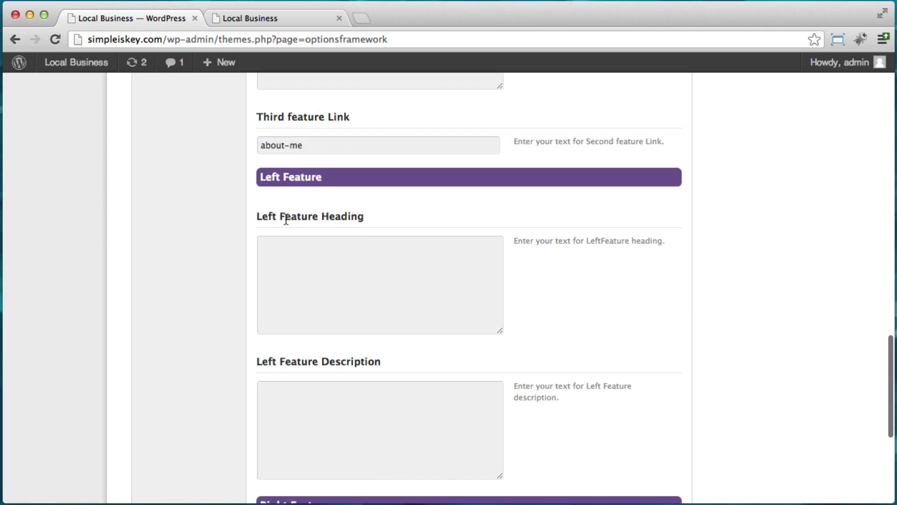
{"action": "scroll", "coordinate": [320, 334], "scroll_direction": "down", "scroll_amount": 2}
{"action": "scroll", "coordinate": [315, 311], "scroll_direction": "down", "scroll_amount": 3}
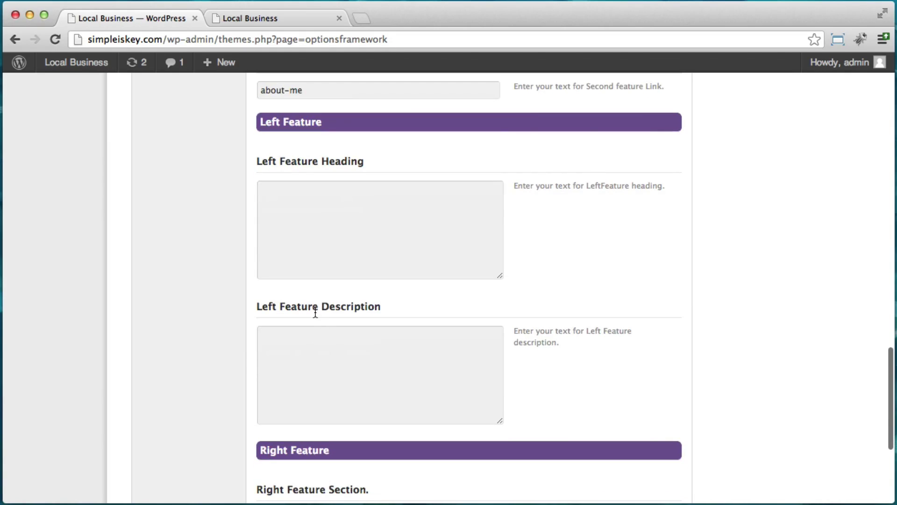
{"action": "scroll", "coordinate": [315, 311], "scroll_direction": "up", "scroll_amount": 1}
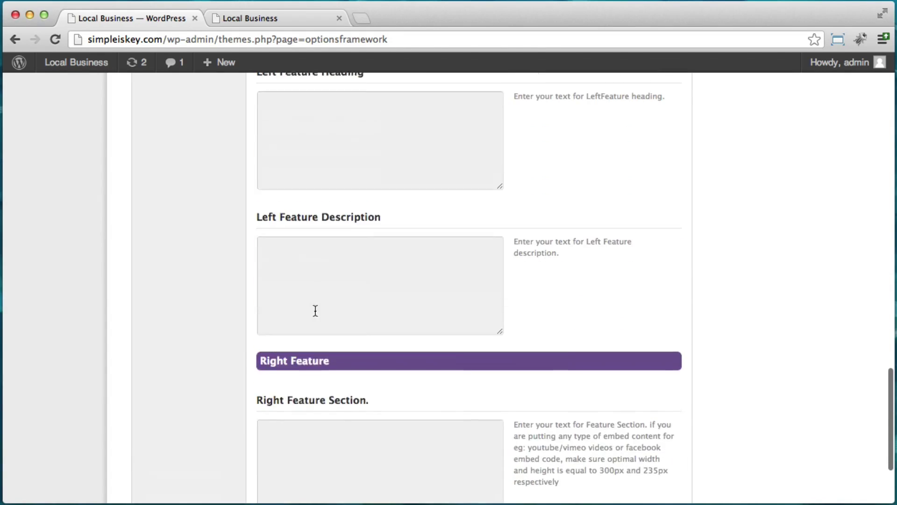
Select the Taxi heading and both paragraphs, then scroll to the empty Left Feature fields.
{"action": "left_click", "coordinate": [262, 17]}
{"action": "left_click", "coordinate": [147, 219]}
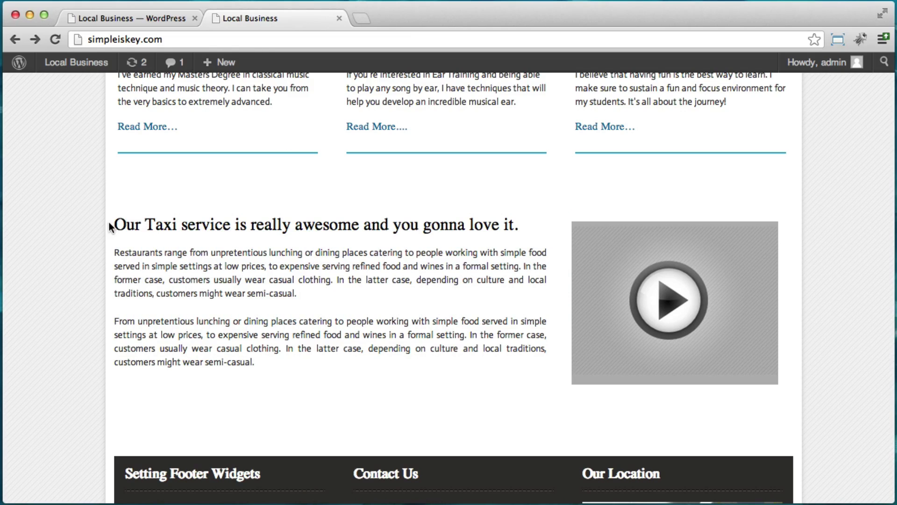
{"action": "left_click_drag", "start_coordinate": [126, 224], "coordinate": [447, 224]}
{"action": "left_click_drag", "start_coordinate": [125, 253], "coordinate": [315, 362]}
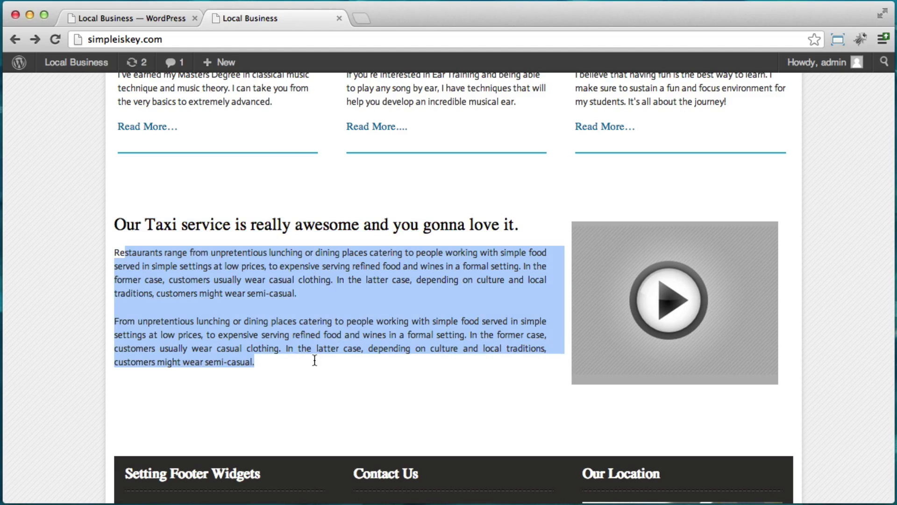
{"action": "left_click", "coordinate": [160, 17]}
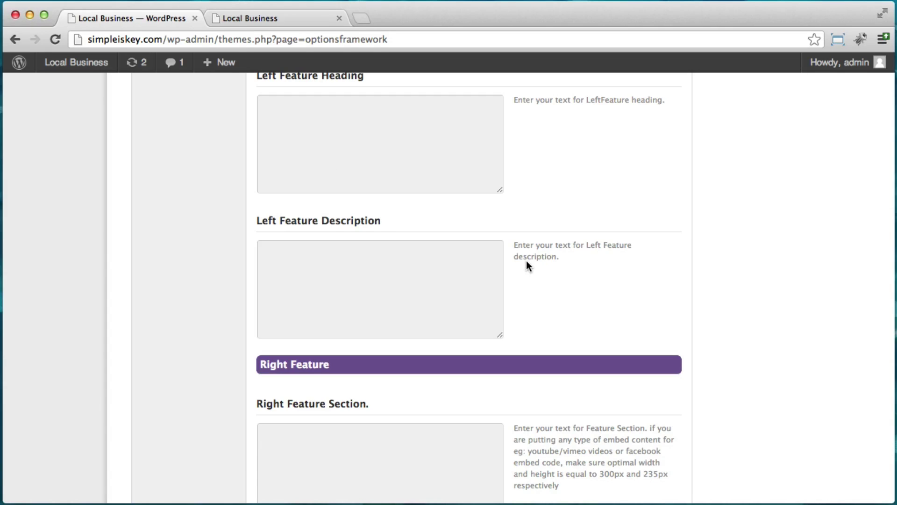
{"action": "scroll", "coordinate": [565, 250], "scroll_direction": "up", "scroll_amount": 4}
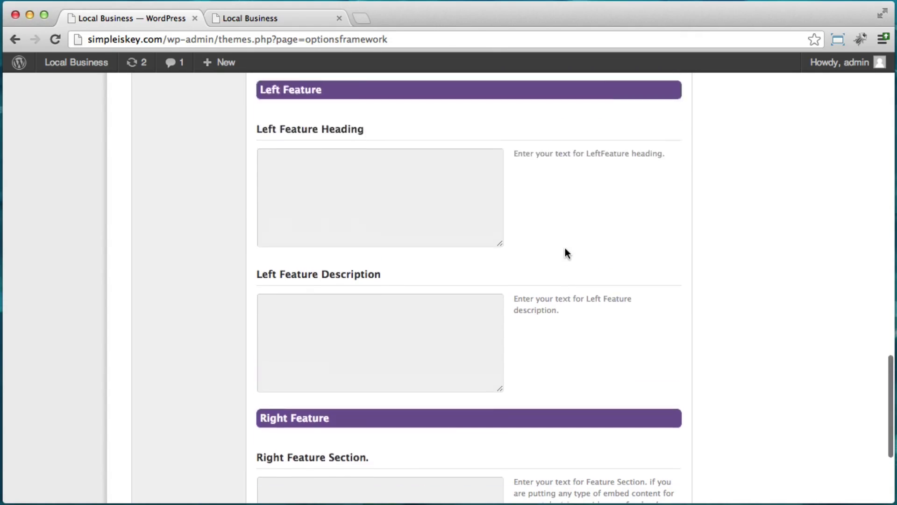
{"action": "scroll", "coordinate": [565, 252], "scroll_direction": "down", "scroll_amount": 1}
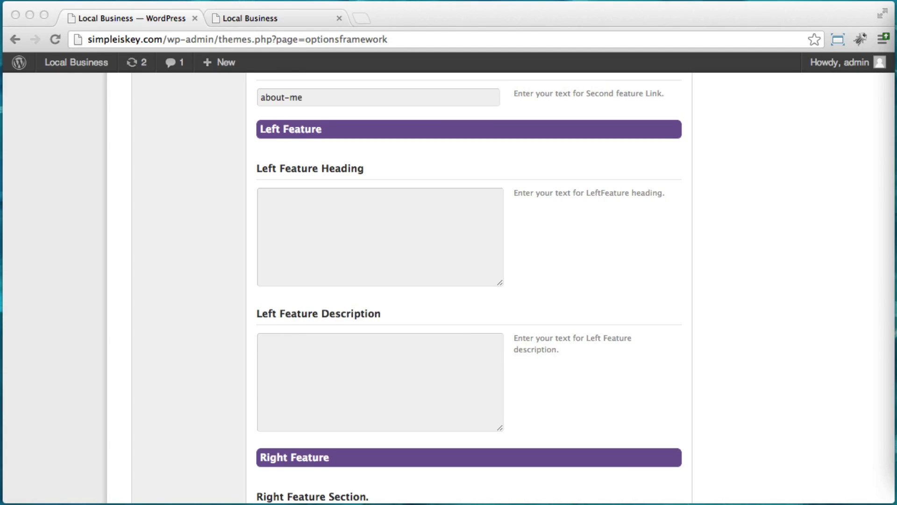
Paste 'Song Writing, Music Production & Engineering' and its songwriting/Pro Tools description into Left Feature.
{"action": "left_click", "coordinate": [363, 246]}
{"action": "type", "text": "Song Writing, Music Production & Engineering"}
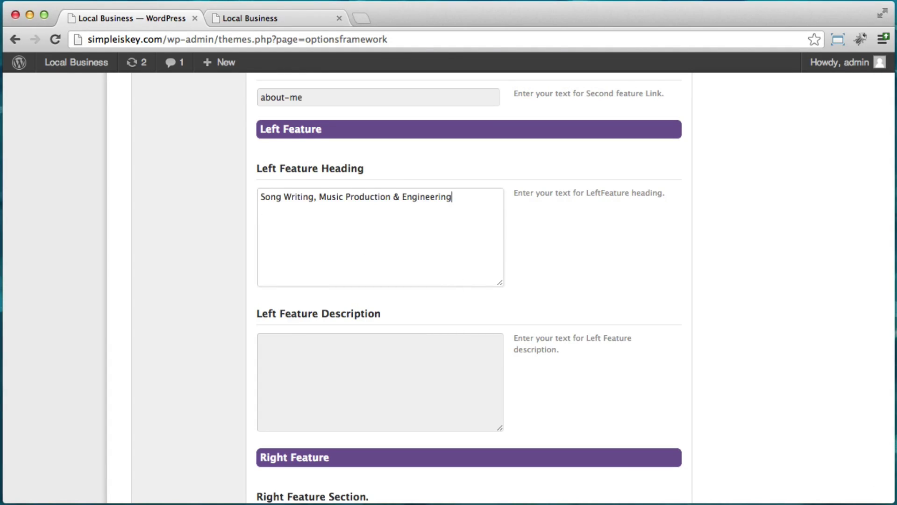
{"action": "left_click", "coordinate": [418, 382]}
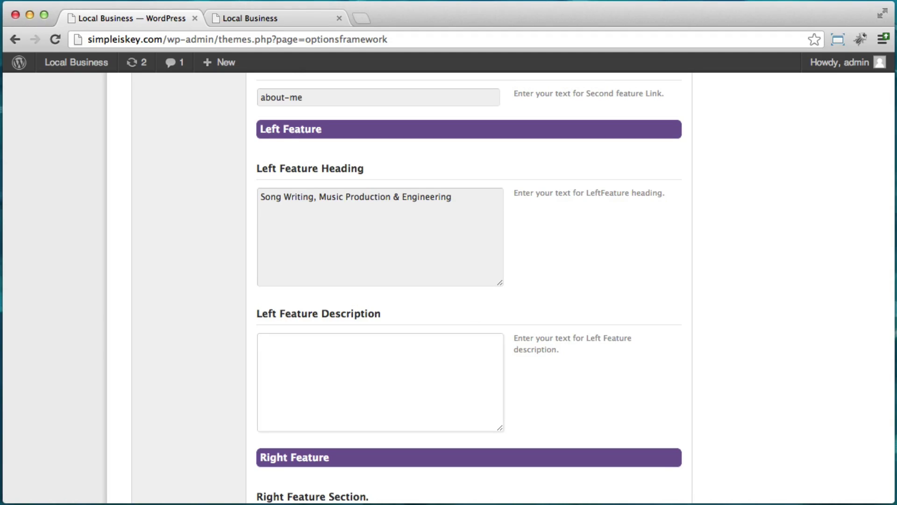
{"action": "key", "text": "super+Tab"}
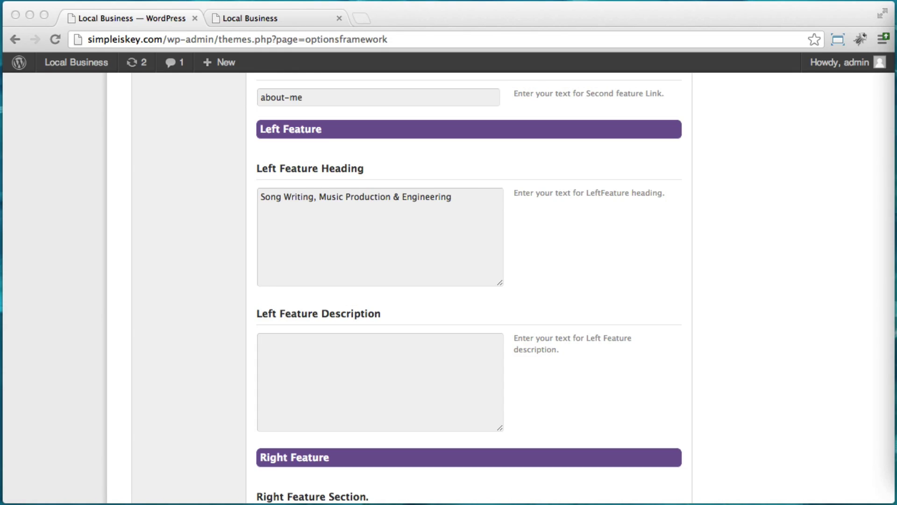
{"action": "left_click", "coordinate": [361, 379]}
{"action": "key", "text": "super+v"}
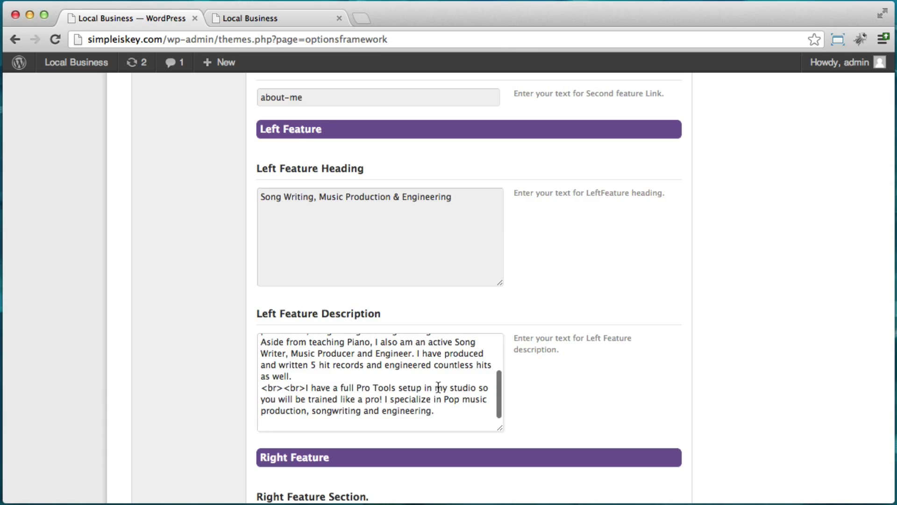
Save the Left Feature changes with Save All Changes.
{"action": "scroll", "coordinate": [438, 387], "scroll_direction": "up", "scroll_amount": 5}
{"action": "scroll", "coordinate": [527, 387], "scroll_direction": "down", "scroll_amount": 8}
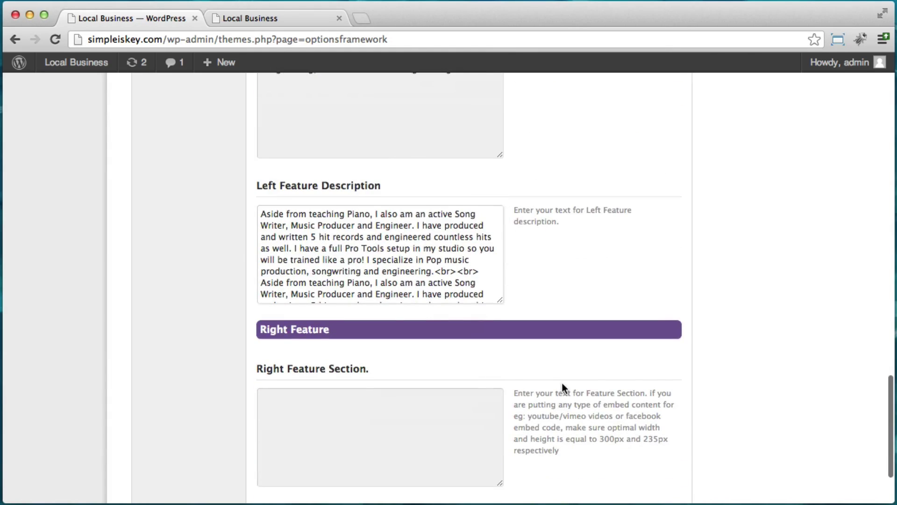
{"action": "scroll", "coordinate": [451, 273], "scroll_direction": "down", "scroll_amount": 6}
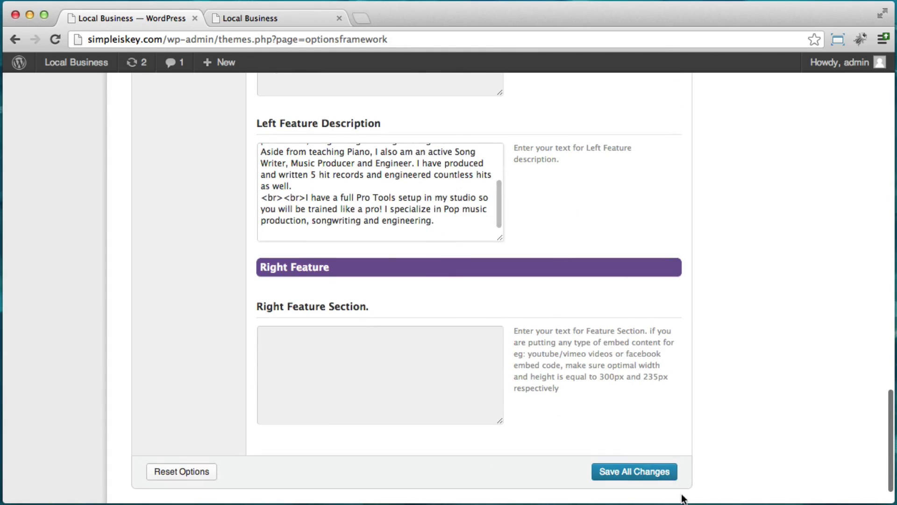
{"action": "left_click", "coordinate": [630, 471]}
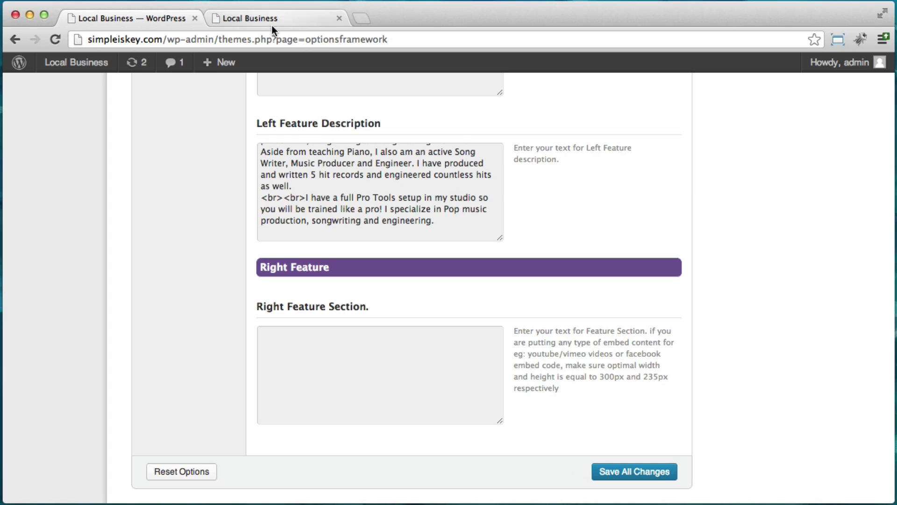
Reload the live homepage and check the Song Writing section's three-paragraph description.
{"action": "left_click", "coordinate": [289, 19]}
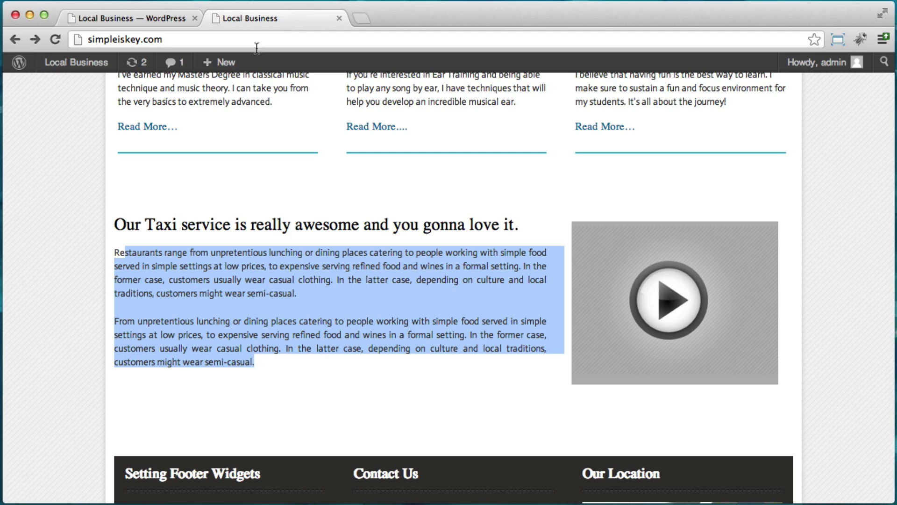
{"action": "left_click", "coordinate": [59, 39]}
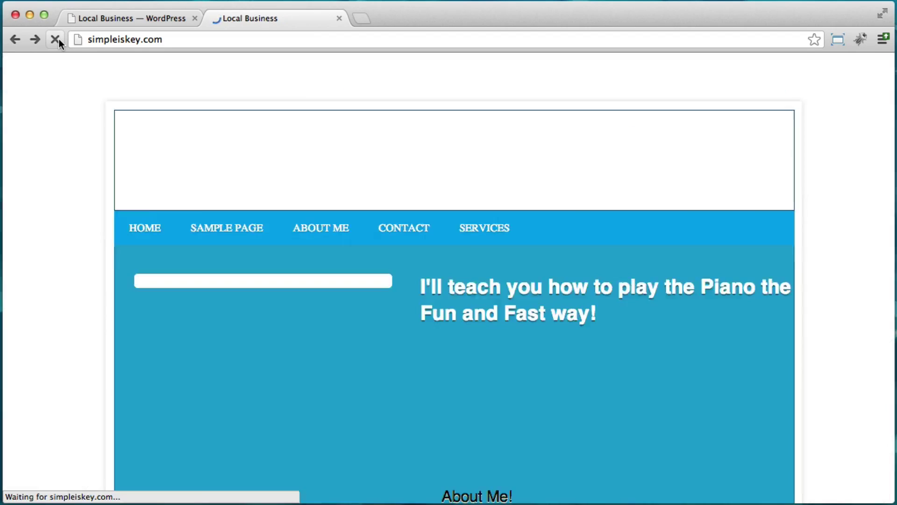
{"action": "scroll", "coordinate": [455, 198], "scroll_direction": "up", "scroll_amount": 3}
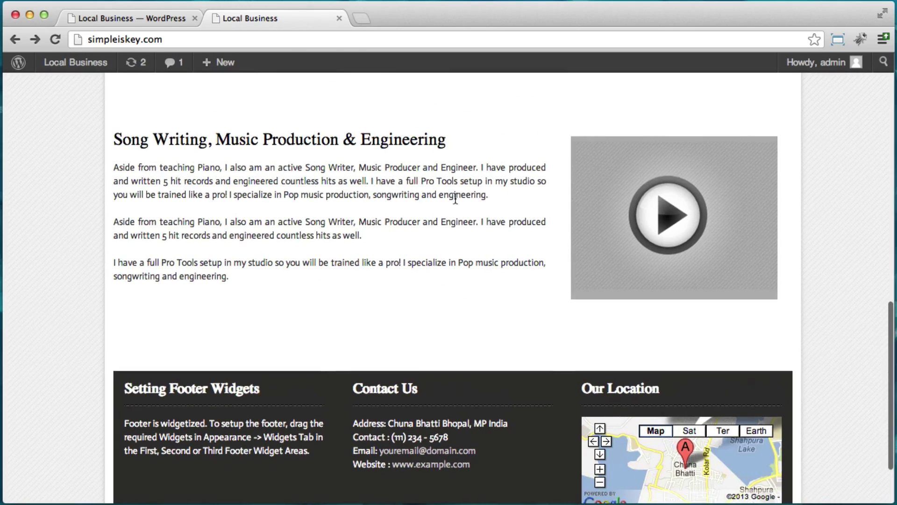
{"action": "scroll", "coordinate": [455, 198], "scroll_direction": "up", "scroll_amount": 3}
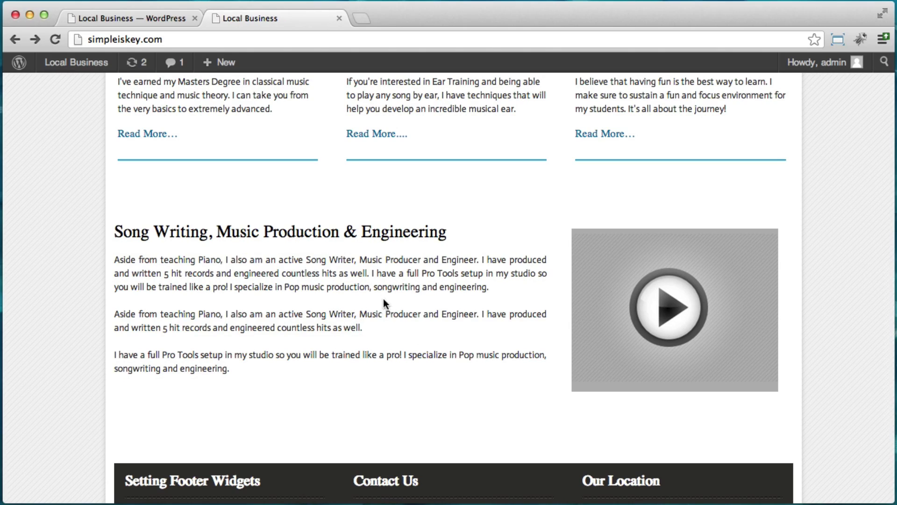
{"action": "left_click_drag", "start_coordinate": [114, 260], "coordinate": [260, 376]}
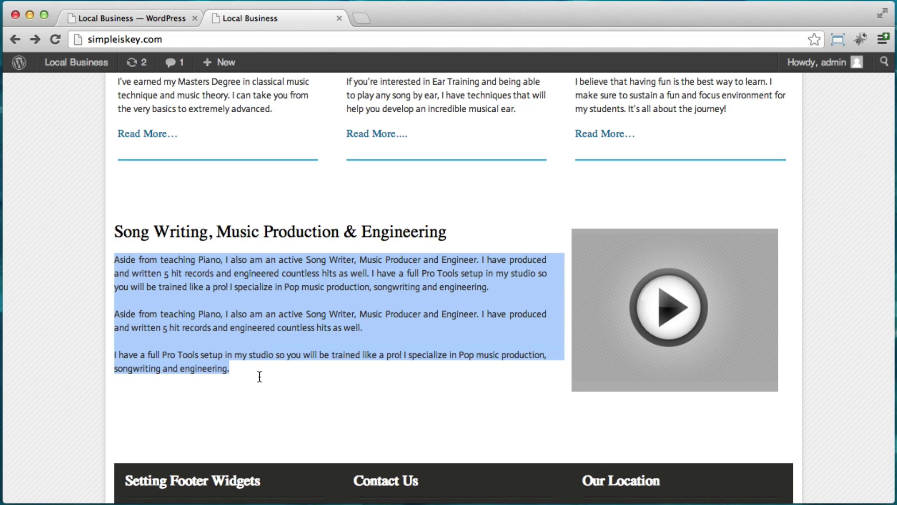
{"action": "left_click", "coordinate": [260, 376]}
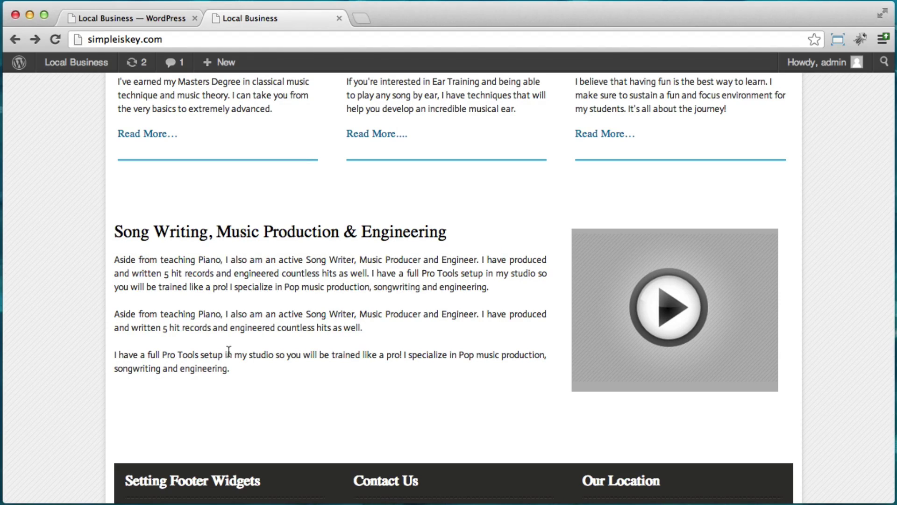
{"action": "left_click", "coordinate": [120, 18]}
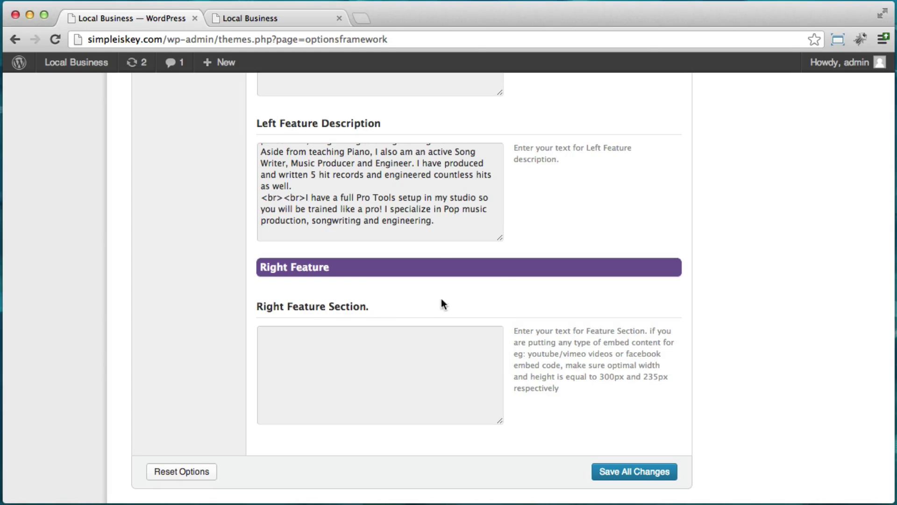
Inspect the Left Feature description text and its <br> line-break tags.
{"action": "scroll", "coordinate": [424, 201], "scroll_direction": "up", "scroll_amount": 5}
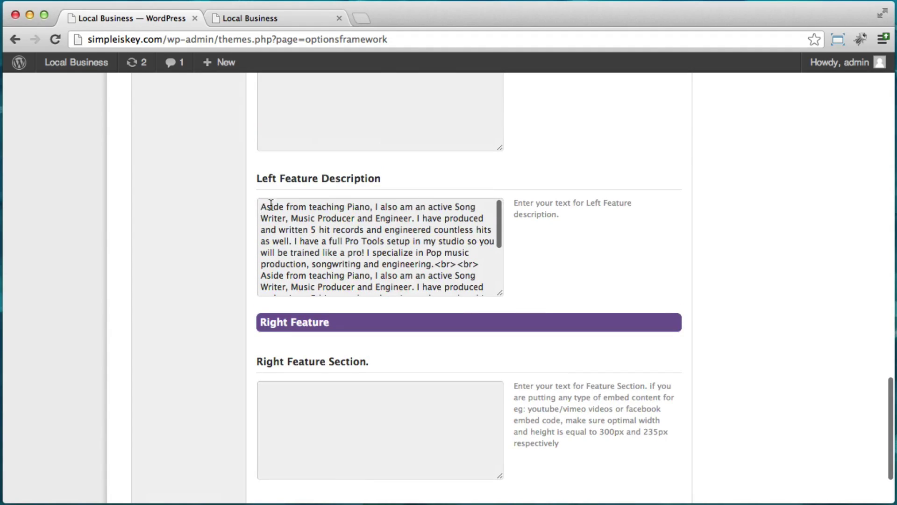
{"action": "left_click_drag", "start_coordinate": [263, 206], "coordinate": [480, 266]}
{"action": "left_click", "coordinate": [417, 256]}
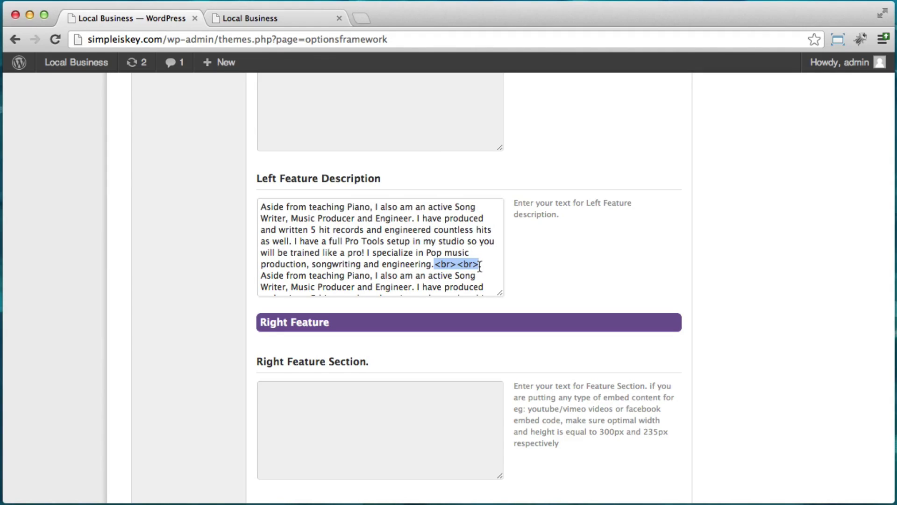
{"action": "left_click", "coordinate": [478, 251]}
{"action": "scroll", "coordinate": [478, 251], "scroll_direction": "down", "scroll_amount": 5}
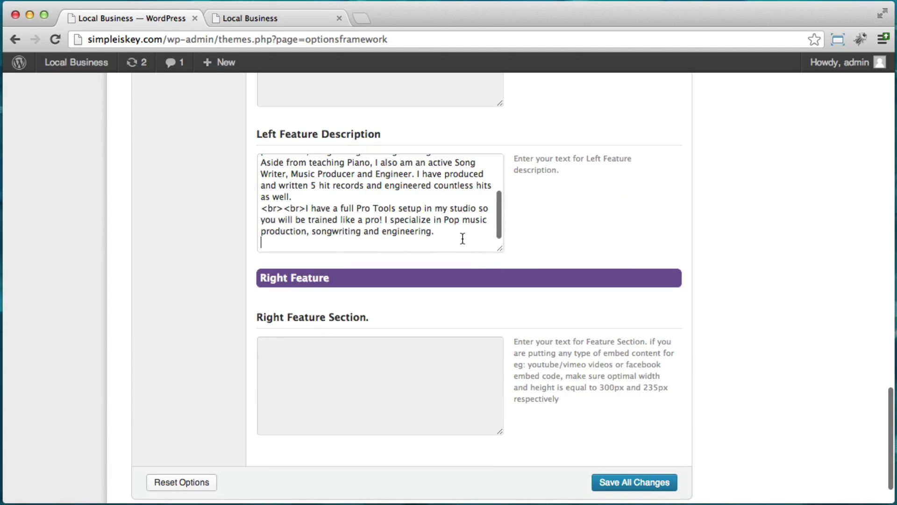
Append a self-introduction line and 'yes it is' to the description, then save.
{"action": "left_click", "coordinate": [442, 234]}
{"action": "key", "text": "Return"}
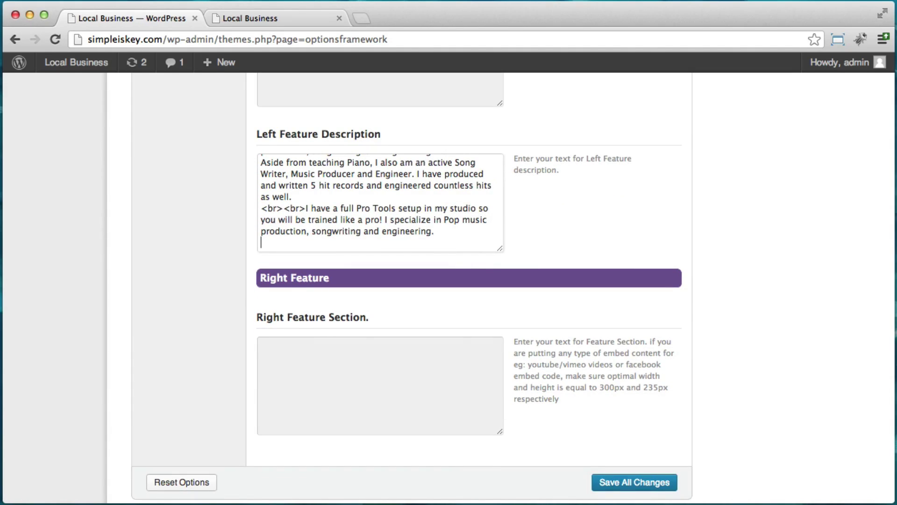
{"action": "key", "text": "Return"}
{"action": "type", "text": "h"}
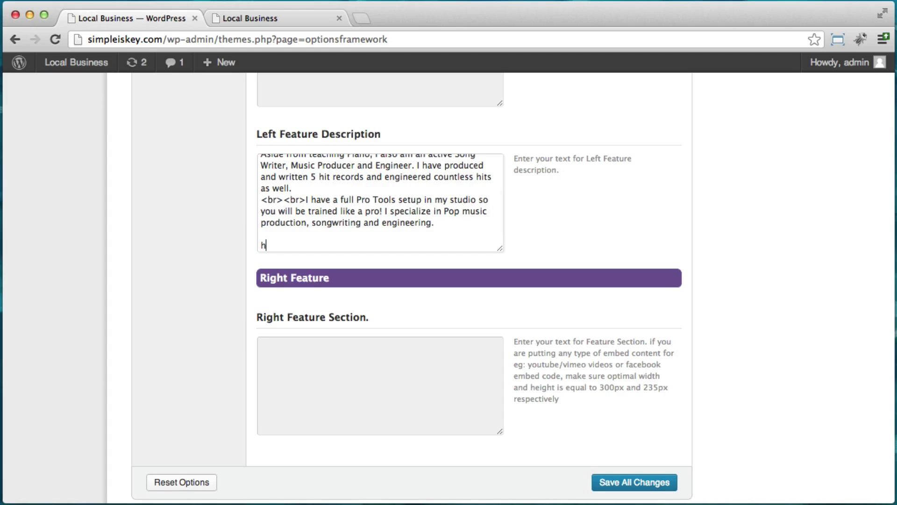
{"action": "type", "text": "i this is tyler"}
{"action": "key", "text": "Return"}
{"action": "key", "text": "Return"}
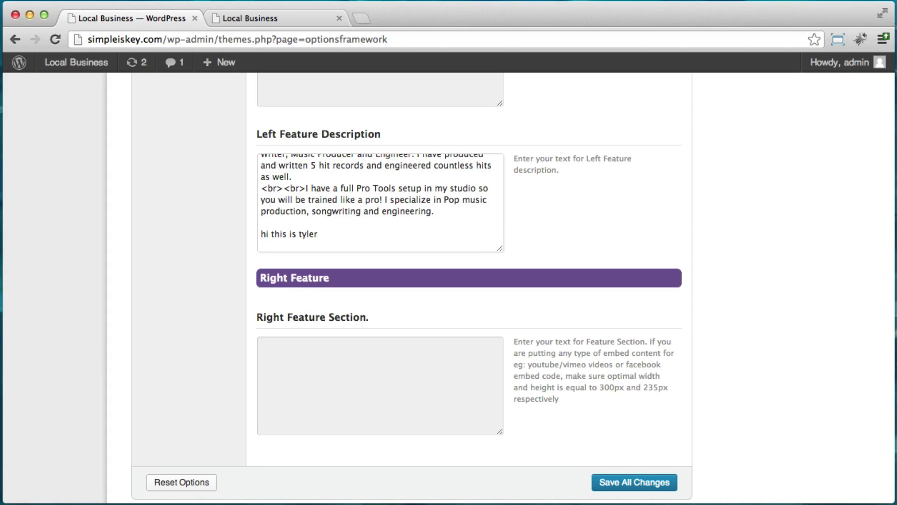
{"action": "type", "text": "yes it is"}
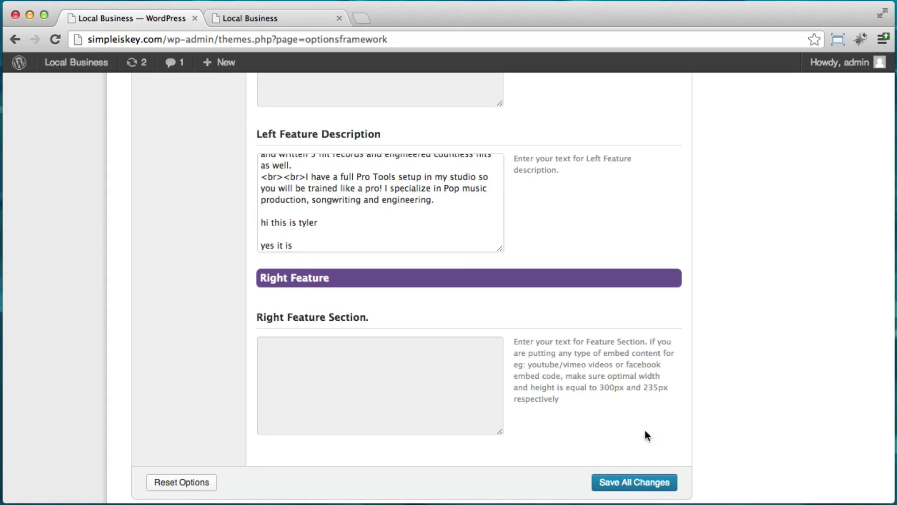
{"action": "left_click", "coordinate": [653, 485]}
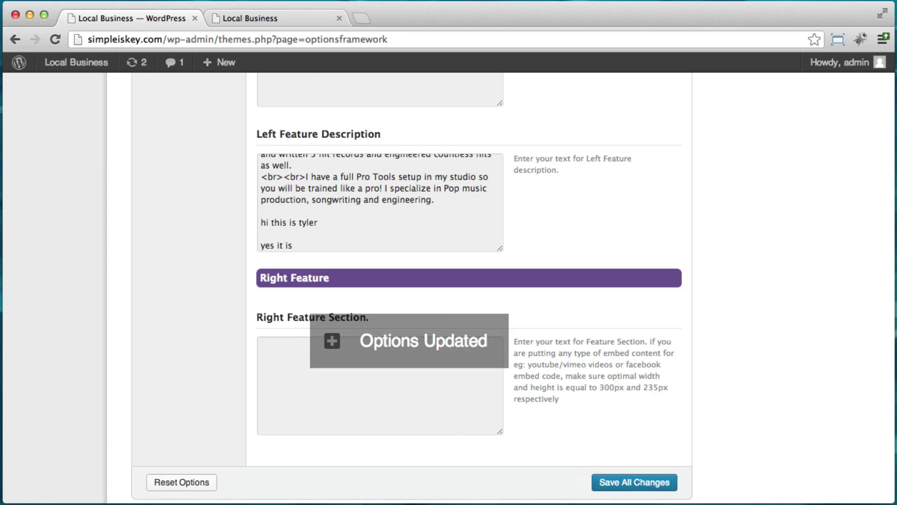
Reload the live homepage and see both test lines run into the last paragraph.
{"action": "left_click", "coordinate": [252, 16]}
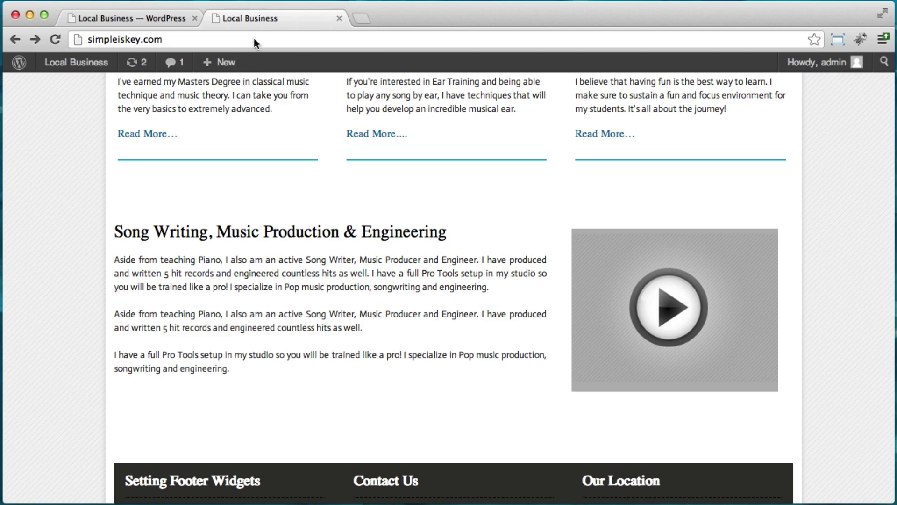
{"action": "left_click", "coordinate": [55, 39]}
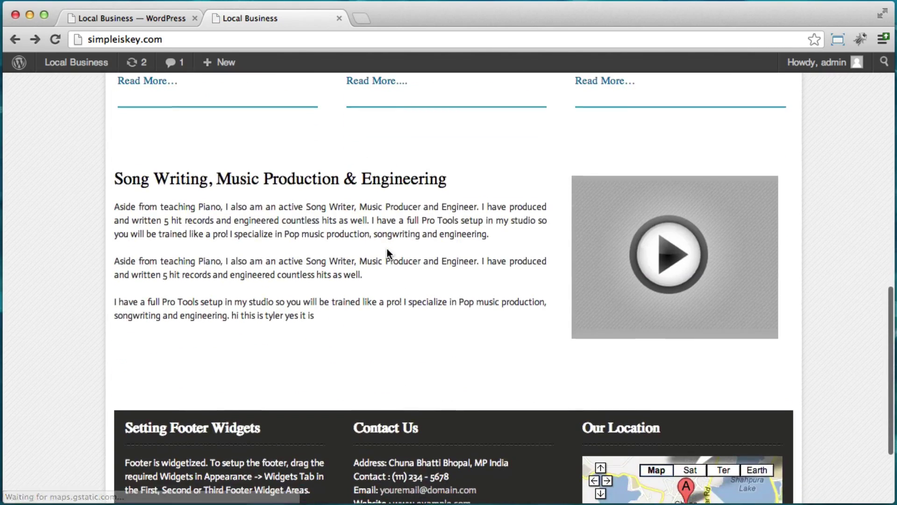
{"action": "left_click_drag", "start_coordinate": [229, 315], "coordinate": [320, 317]}
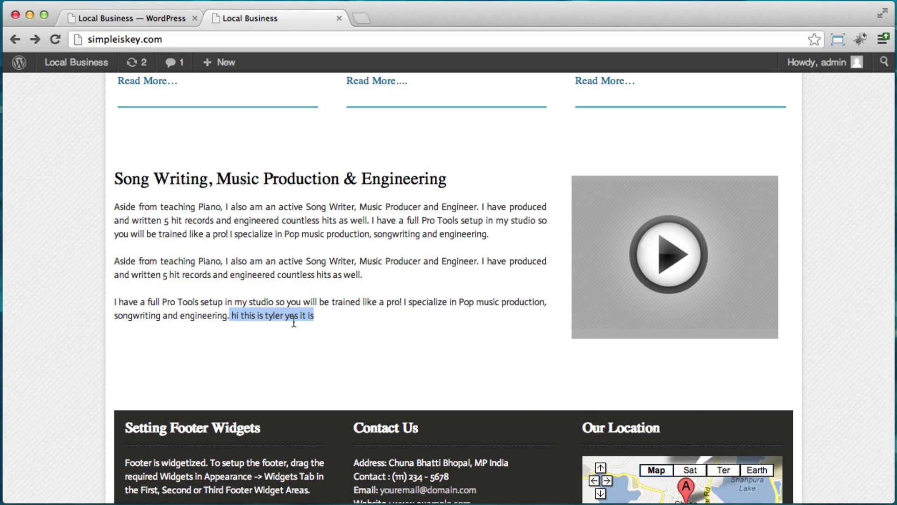
{"action": "left_click", "coordinate": [127, 18]}
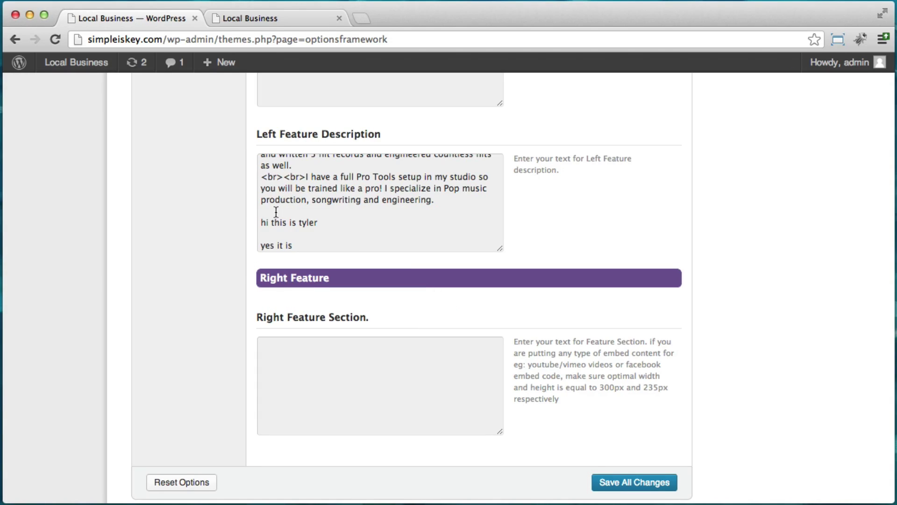
Insert a <br> after 'engineering.' in the Left Feature Description, save, and check the reloaded homepage.
{"action": "left_click", "coordinate": [449, 204]}
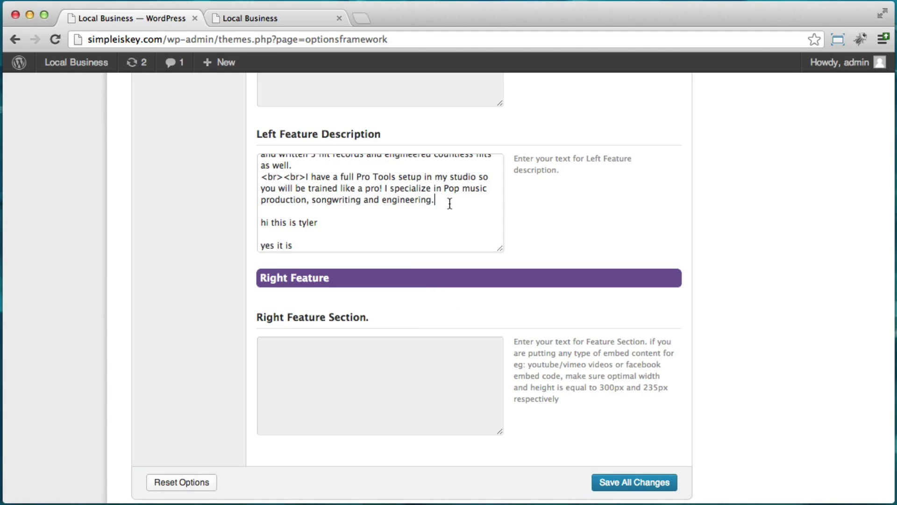
{"action": "key", "text": "Down"}
{"action": "type", "text": "<br>"}
{"action": "left_click", "coordinate": [288, 231]}
{"action": "type", "text": "<br>"}
{"action": "left_click", "coordinate": [630, 484]}
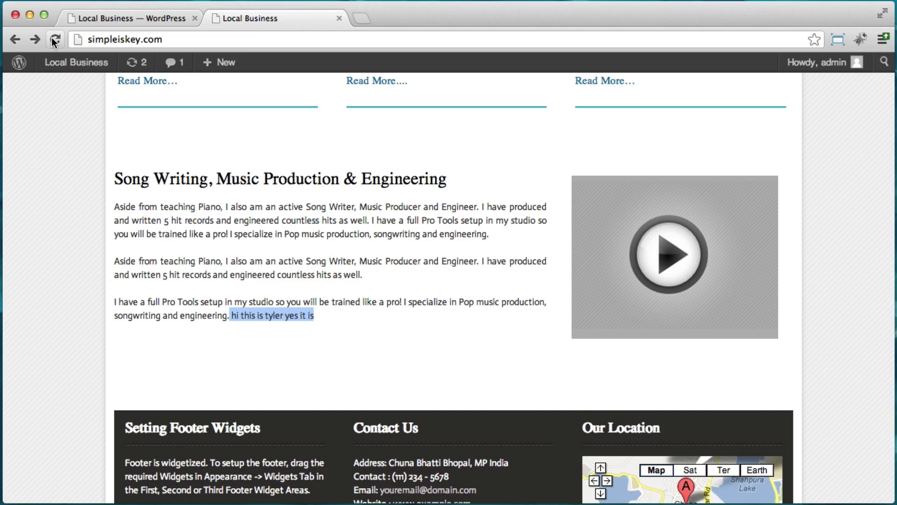
{"action": "left_click", "coordinate": [54, 39]}
{"action": "scroll", "coordinate": [464, 226], "scroll_direction": "down", "scroll_amount": 5}
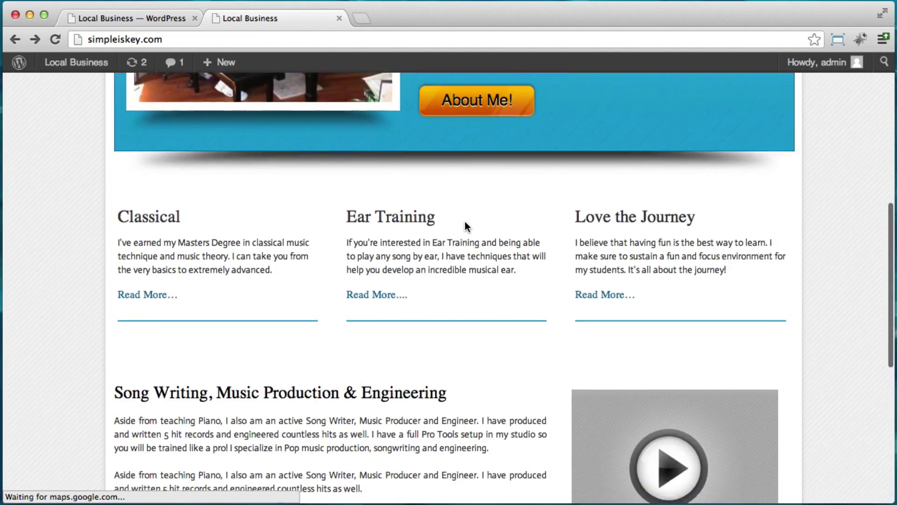
{"action": "scroll", "coordinate": [464, 222], "scroll_direction": "down", "scroll_amount": 10}
{"action": "left_click_drag", "start_coordinate": [115, 242], "coordinate": [166, 259]}
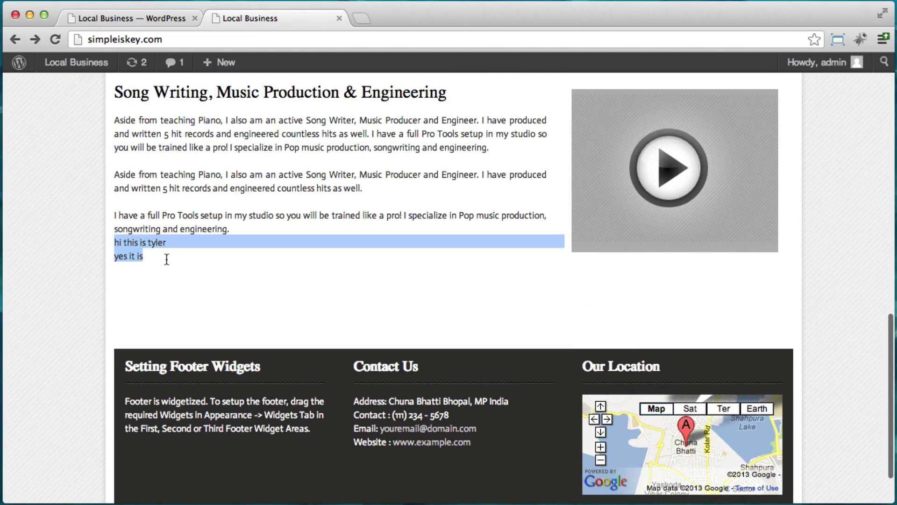
{"action": "left_click", "coordinate": [166, 261]}
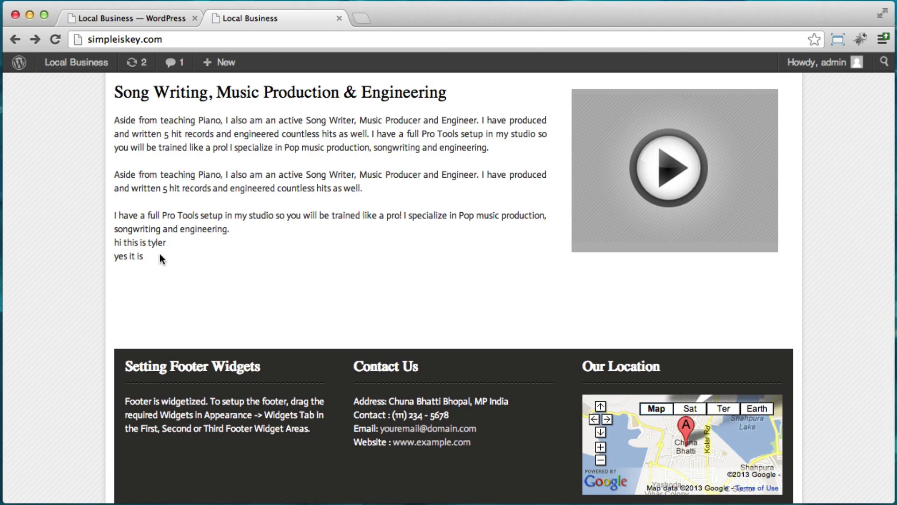
Add another <br> before 'hi this is tyler', save the theme options, and reload the homepage.
{"action": "left_click", "coordinate": [156, 23]}
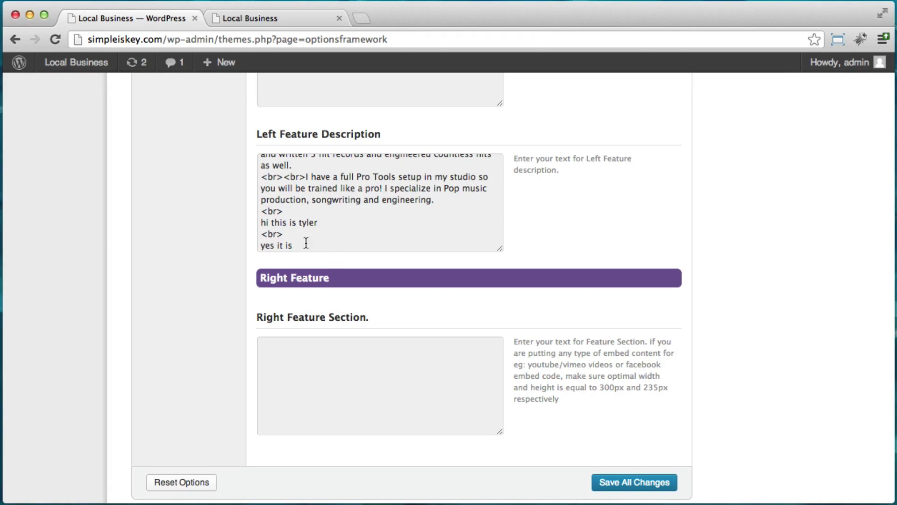
{"action": "left_click", "coordinate": [298, 214]}
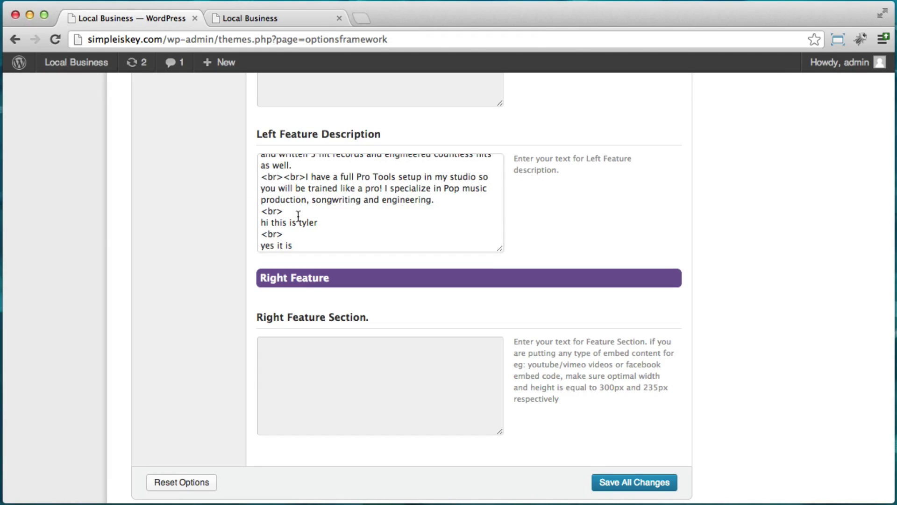
{"action": "type", "text": "<br>"}
{"action": "left_click", "coordinate": [609, 482]}
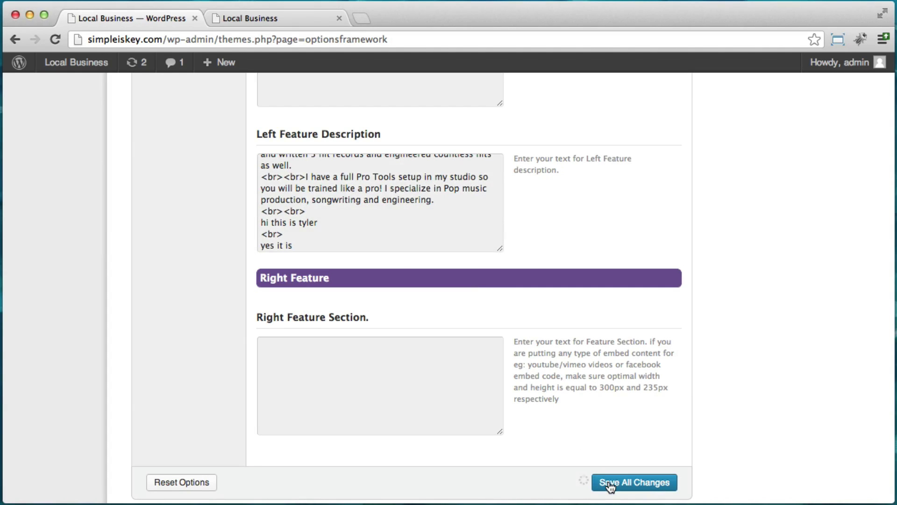
{"action": "left_click", "coordinate": [267, 17]}
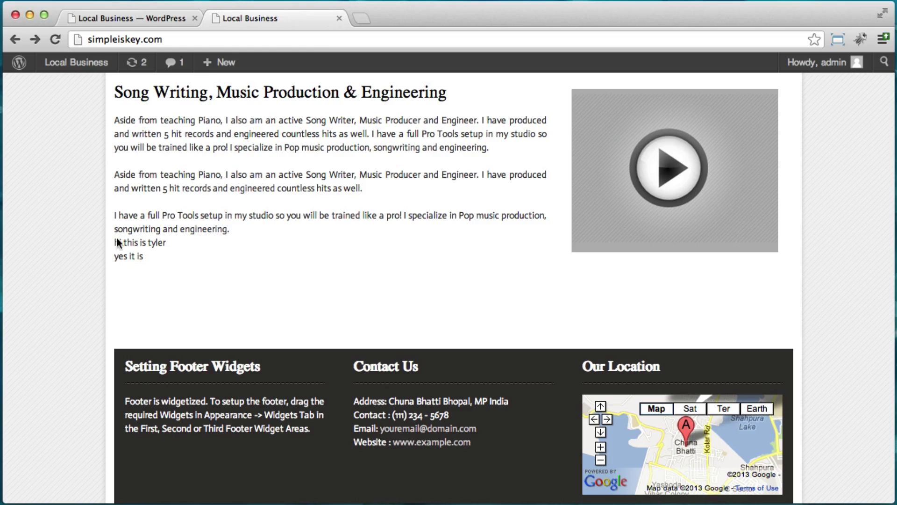
{"action": "left_click", "coordinate": [54, 40]}
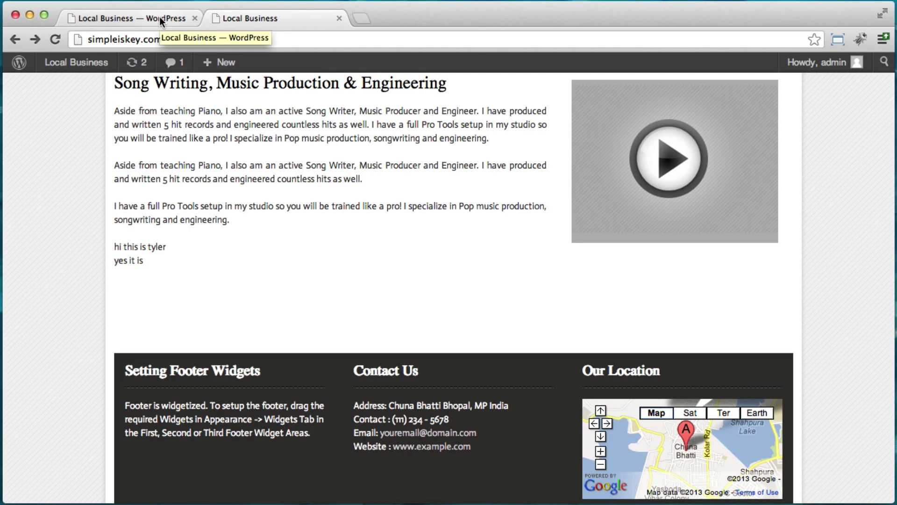
{"action": "scroll", "coordinate": [292, 163], "scroll_direction": "up", "scroll_amount": 15}
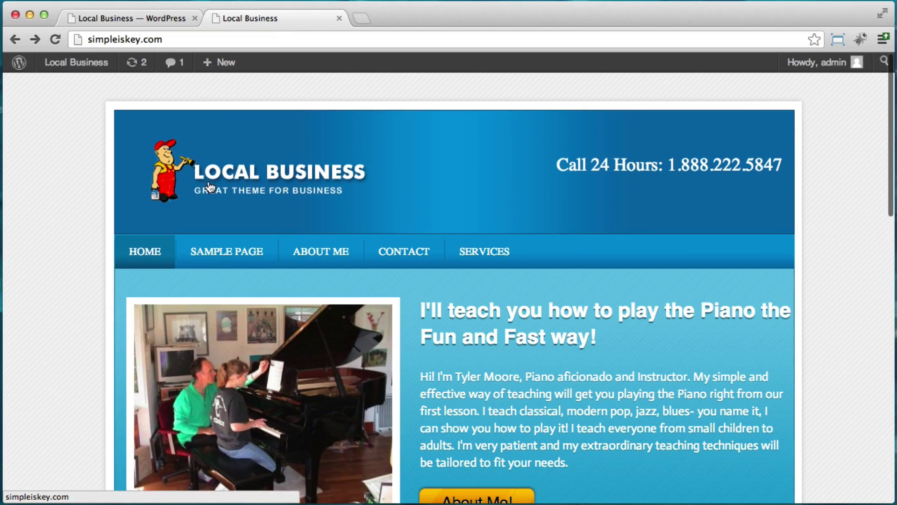
Delete the 'hi this is tyler' and 'yes it is' lines and save the theme options.
{"action": "left_click", "coordinate": [145, 17]}
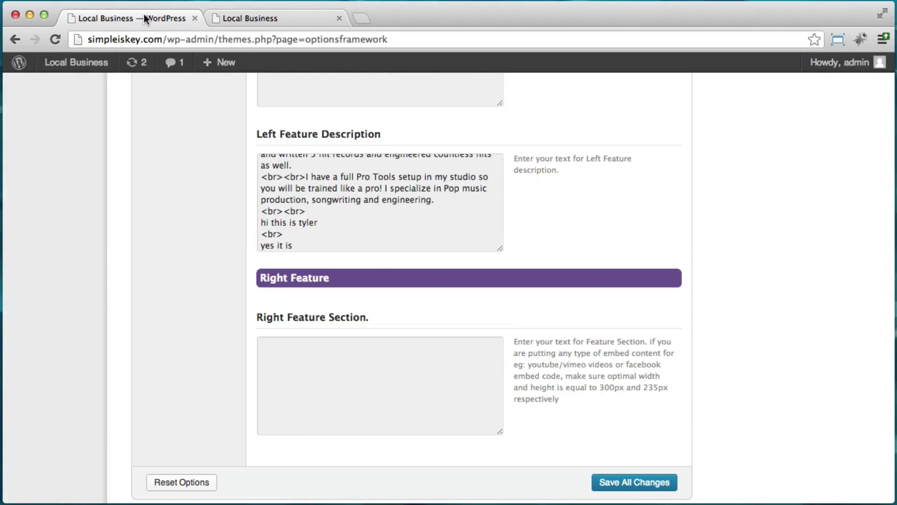
{"action": "left_click_drag", "start_coordinate": [308, 244], "coordinate": [252, 216]}
{"action": "key", "text": "BackSpace"}
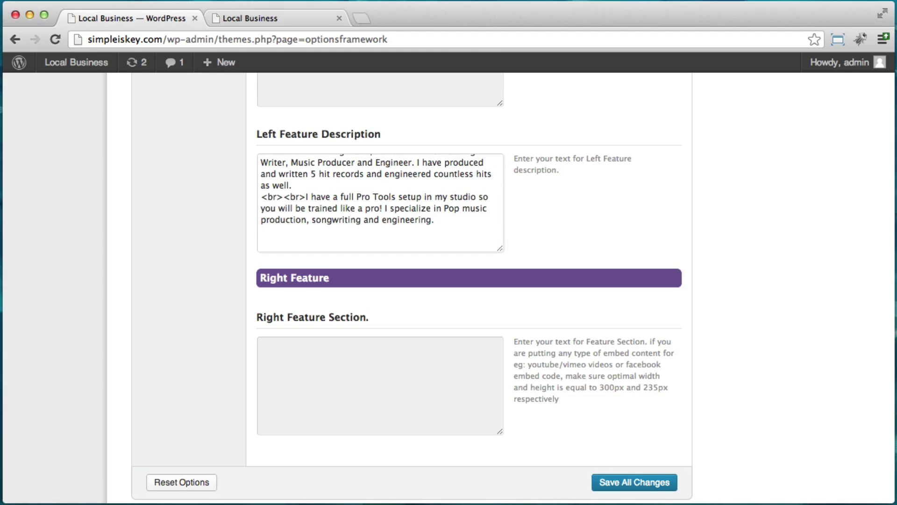
{"action": "key", "text": "BackSpace"}
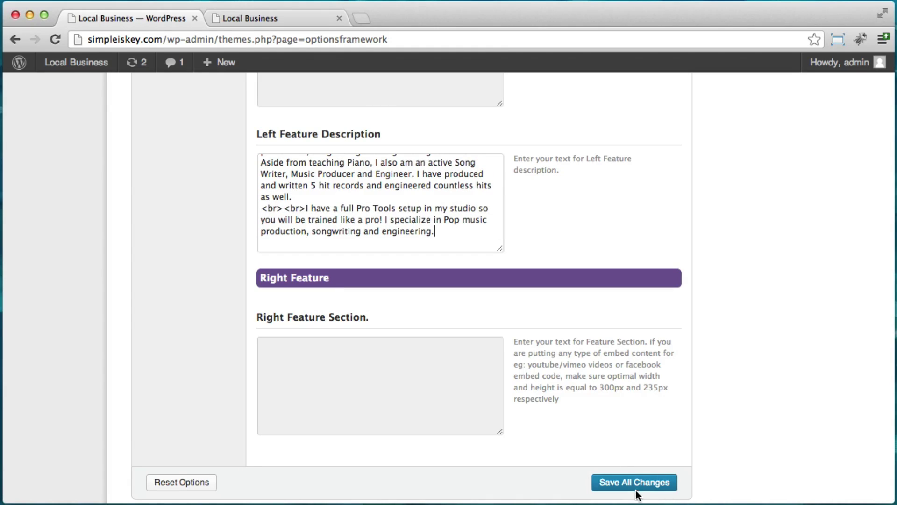
{"action": "left_click", "coordinate": [630, 485]}
Reload the live homepage to confirm only the Song Writing paragraphs remain.
{"action": "left_click", "coordinate": [254, 15]}
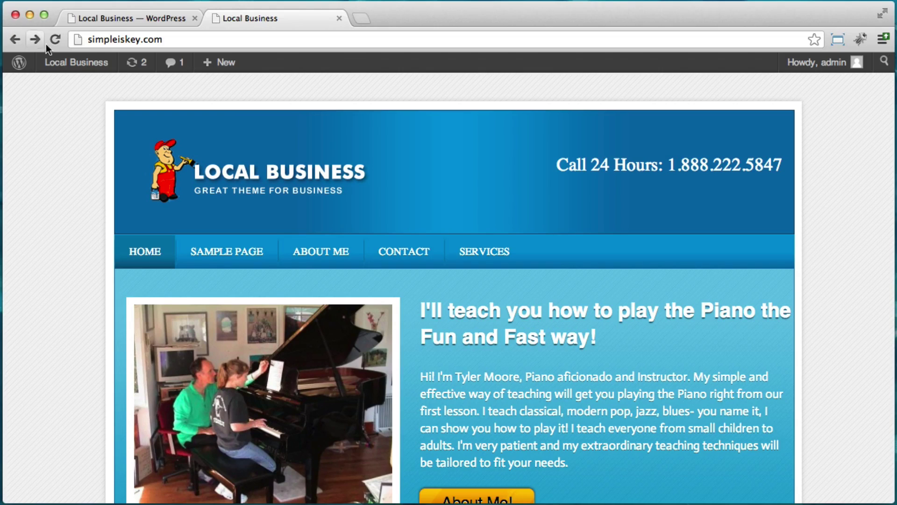
{"action": "left_click", "coordinate": [58, 40]}
{"action": "scroll", "coordinate": [687, 288], "scroll_direction": "down", "scroll_amount": 10}
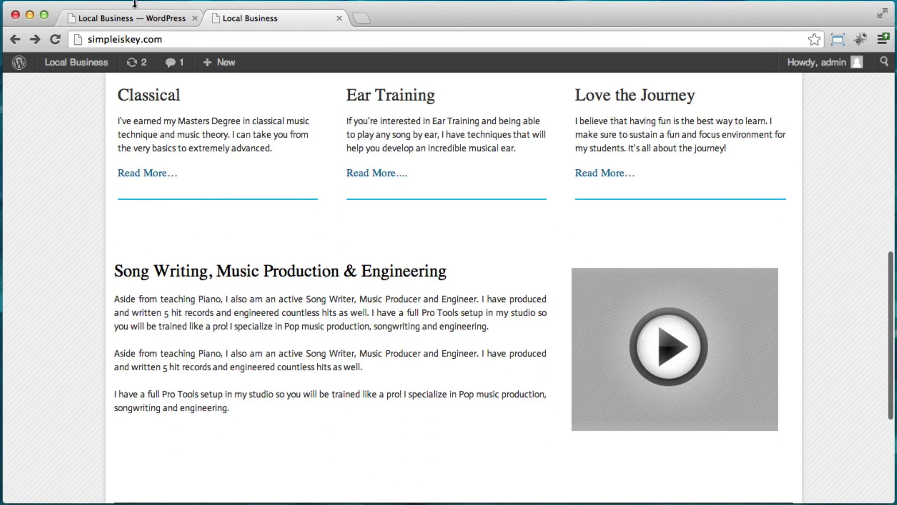
{"action": "left_click", "coordinate": [122, 17]}
{"action": "key", "text": "super+Tab"}
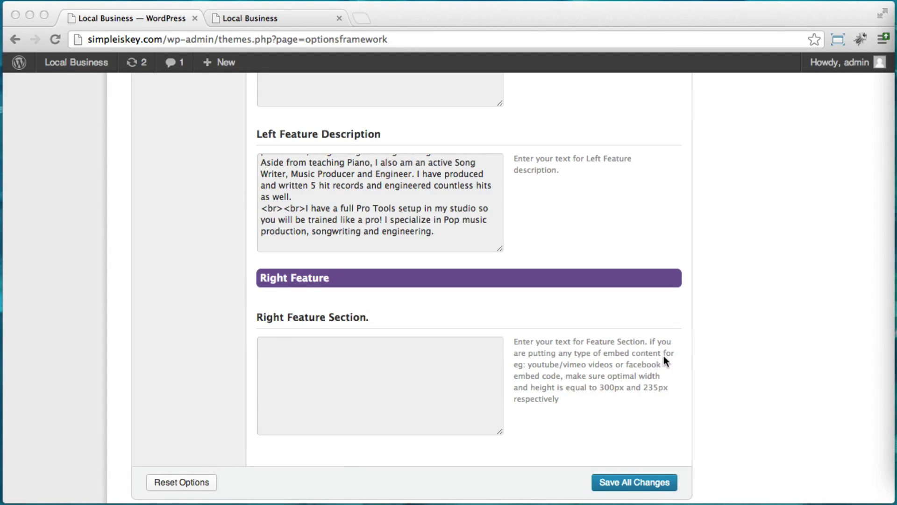
Load the Recording Studios Boston MA 5Lilac Studios video in a new tab and pause it.
{"action": "left_click", "coordinate": [364, 19]}
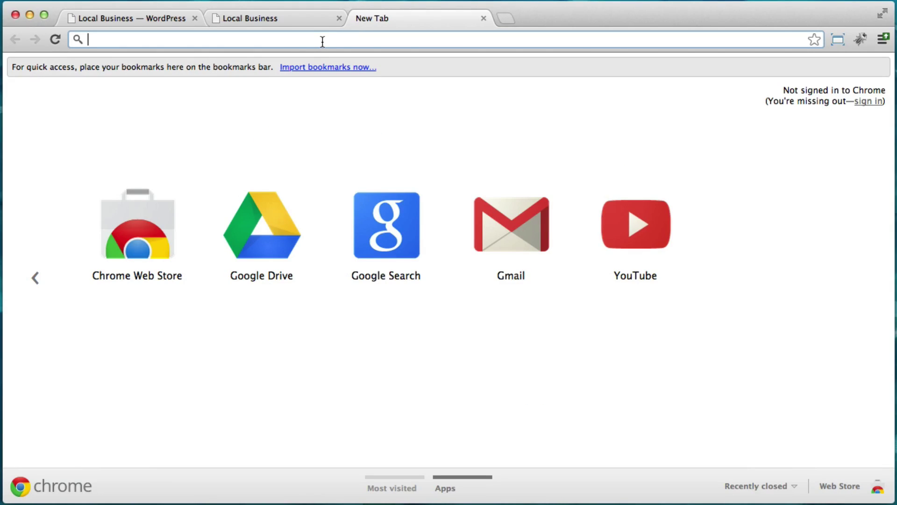
{"action": "type", "text": "http://www.youtube.com/watch?v=cGi-YCPyD2s"}
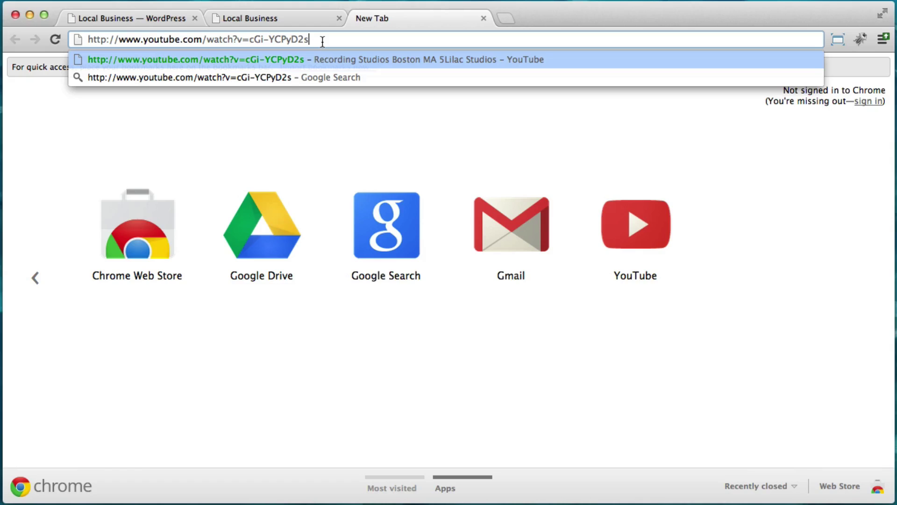
{"action": "key", "text": "Return"}
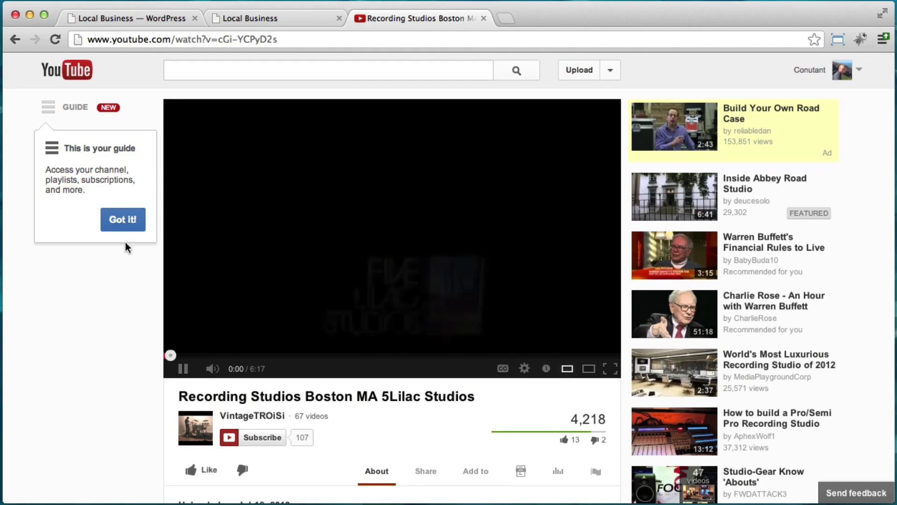
{"action": "left_click", "coordinate": [184, 369]}
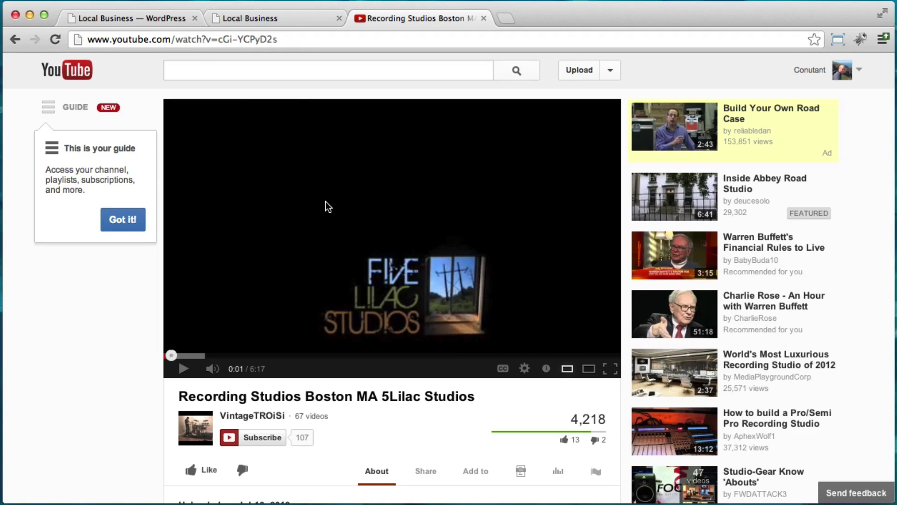
Bring up the video's Share panel and its Embed code.
{"action": "scroll", "coordinate": [511, 255], "scroll_direction": "down", "scroll_amount": 3}
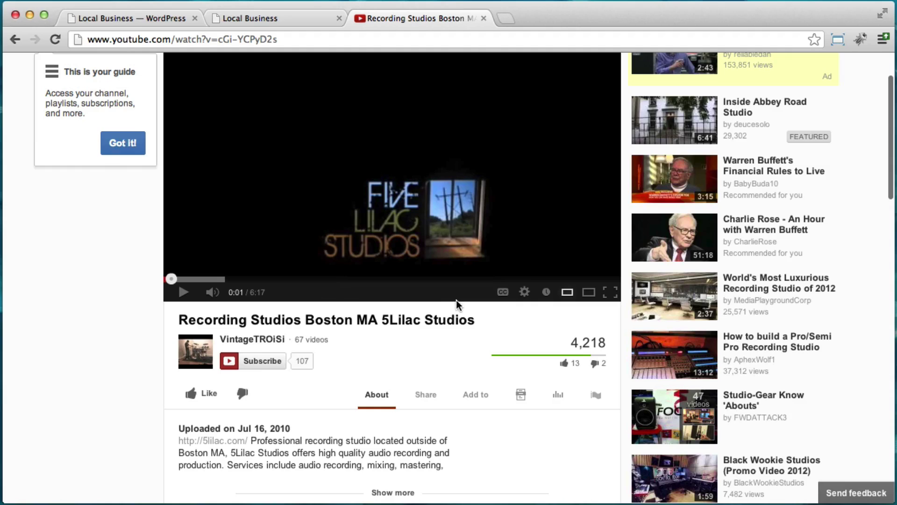
{"action": "scroll", "coordinate": [458, 309], "scroll_direction": "down", "scroll_amount": 3}
{"action": "scroll", "coordinate": [508, 360], "scroll_direction": "down", "scroll_amount": 2}
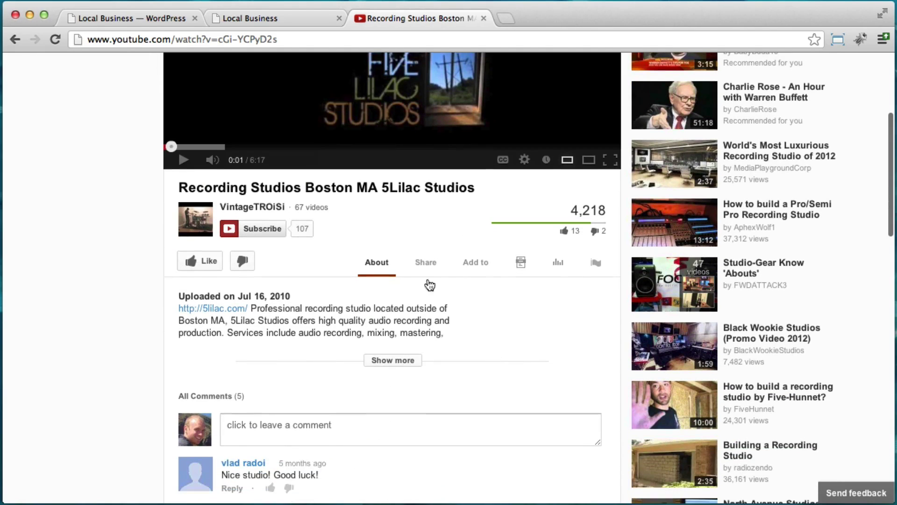
{"action": "scroll", "coordinate": [465, 282], "scroll_direction": "up", "scroll_amount": 8}
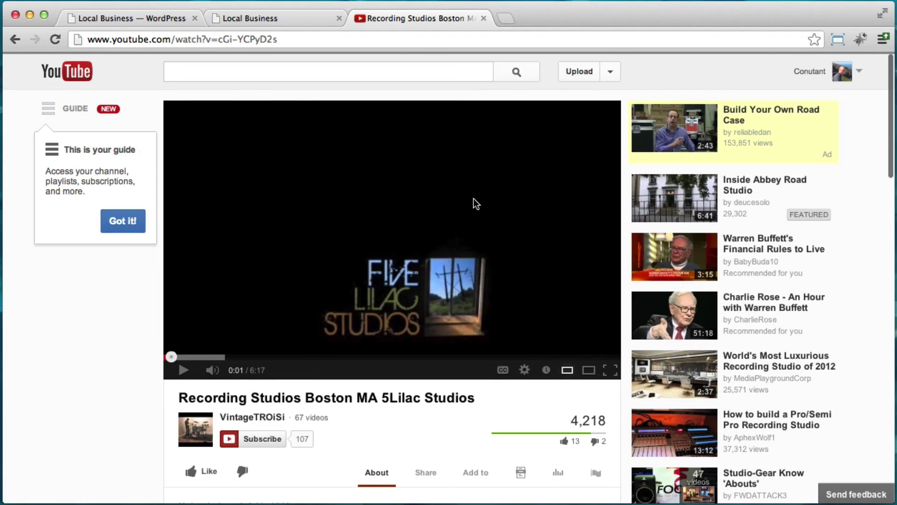
{"action": "scroll", "coordinate": [534, 274], "scroll_direction": "down", "scroll_amount": 2}
{"action": "scroll", "coordinate": [534, 275], "scroll_direction": "down", "scroll_amount": 3}
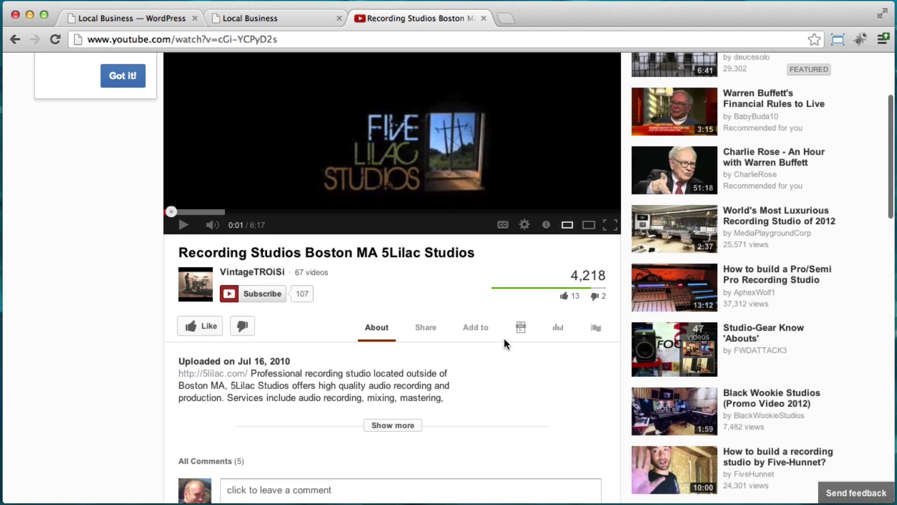
{"action": "scroll", "coordinate": [510, 376], "scroll_direction": "down", "scroll_amount": 1}
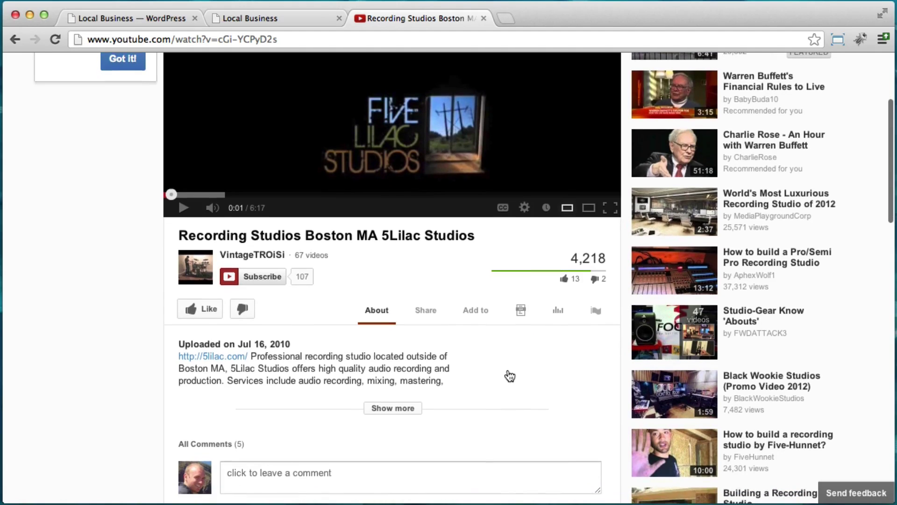
{"action": "left_click", "coordinate": [429, 317]}
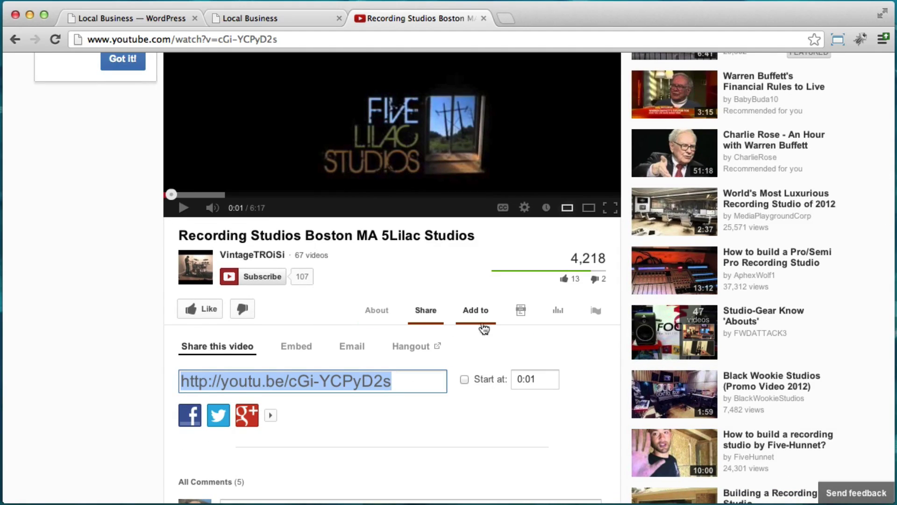
{"action": "scroll", "coordinate": [497, 321], "scroll_direction": "down", "scroll_amount": 2}
{"action": "left_click", "coordinate": [296, 280]}
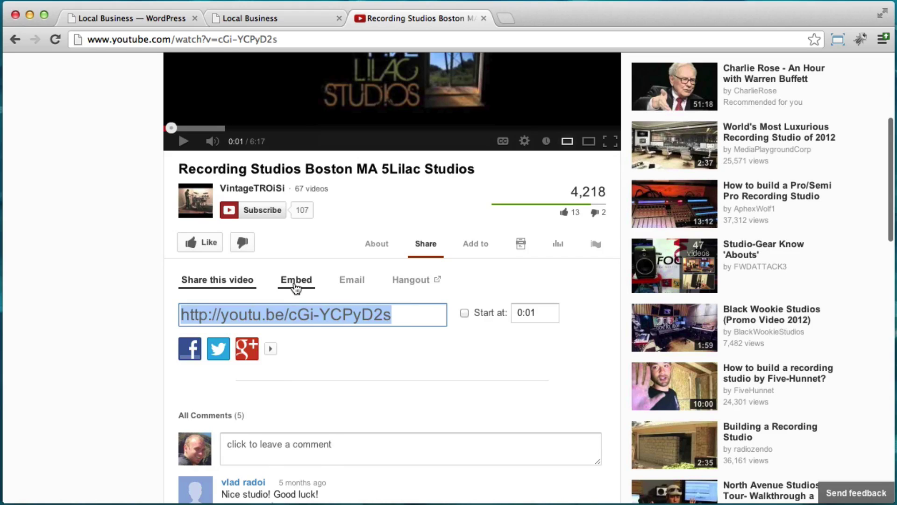
Set the embed video size to Custom with width 305 (height 172).
{"action": "key", "text": "super+Tab"}
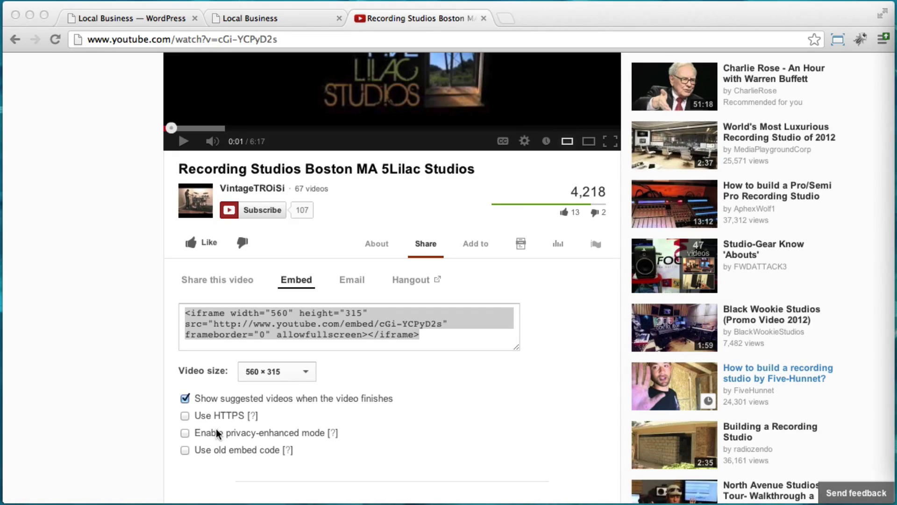
{"action": "left_click", "coordinate": [282, 20]}
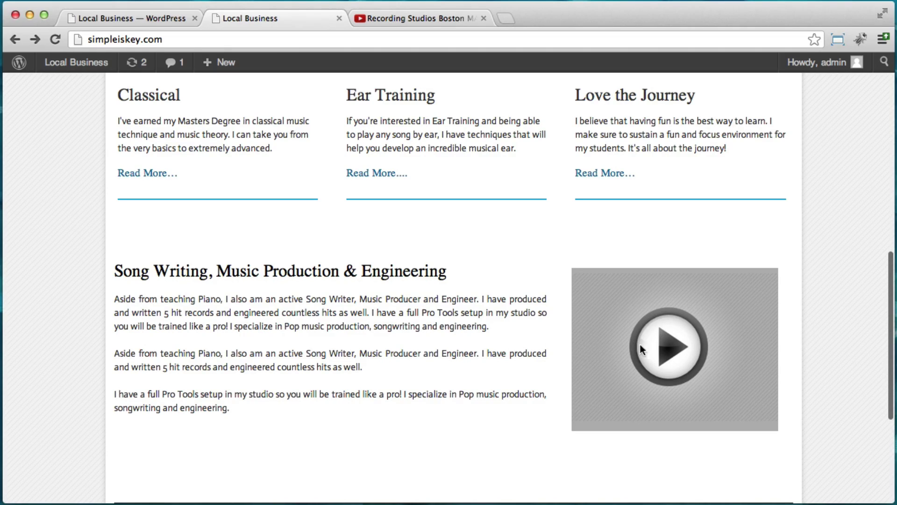
{"action": "left_click", "coordinate": [425, 13]}
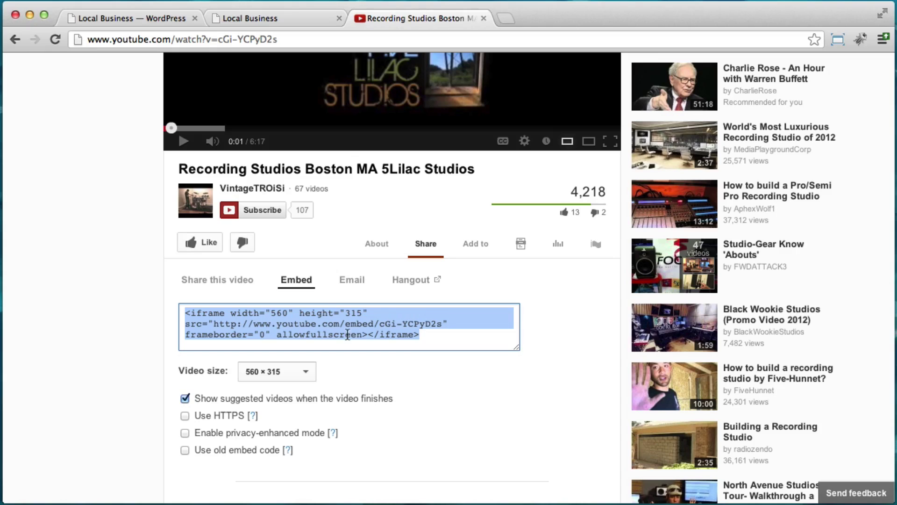
{"action": "left_click", "coordinate": [281, 372]}
{"action": "left_click", "coordinate": [274, 415]}
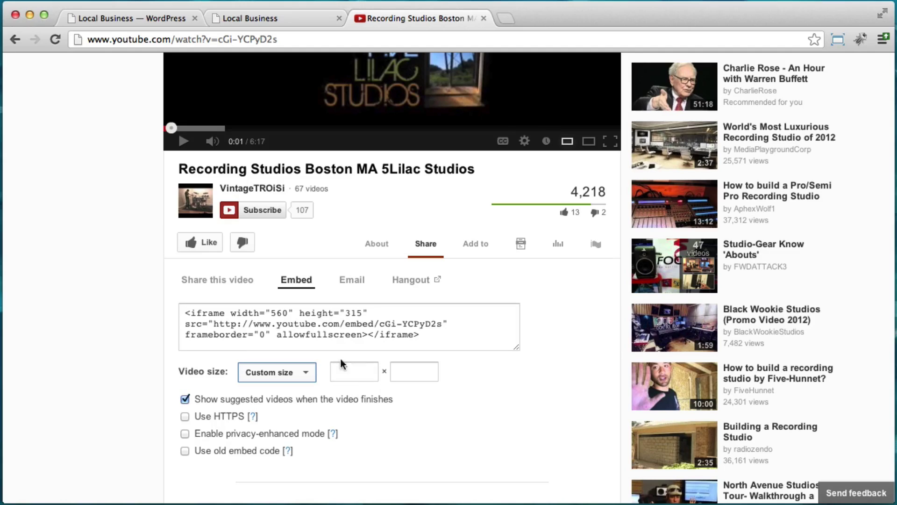
{"action": "left_click", "coordinate": [351, 372]}
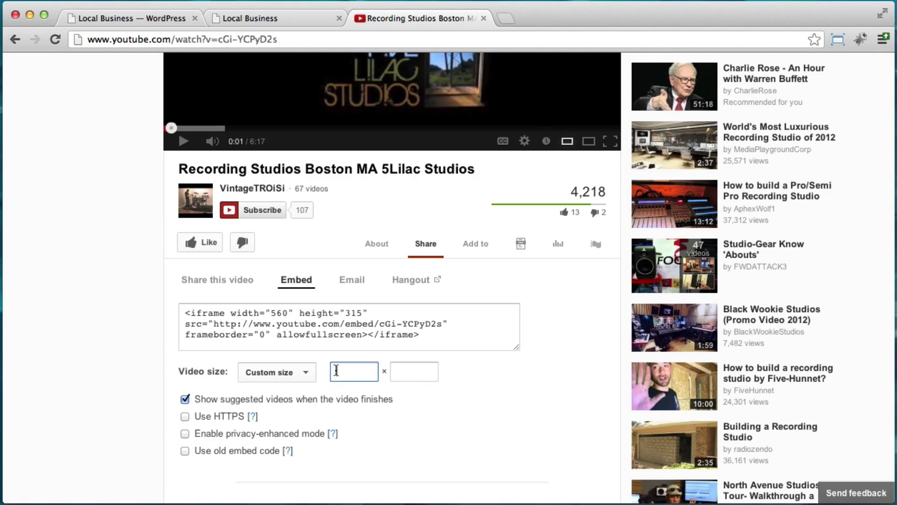
{"action": "type", "text": "305"}
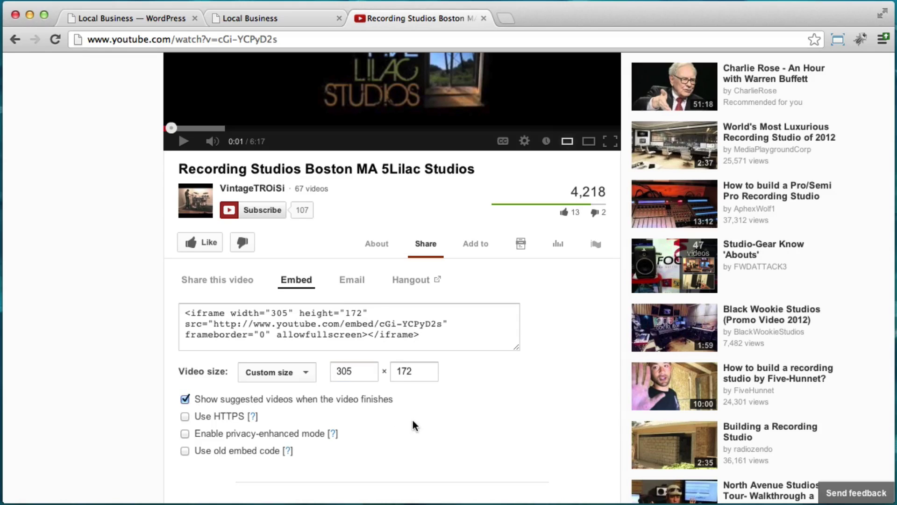
Select the whole 305 × 172 iframe embed code and copy it.
{"action": "left_click", "coordinate": [226, 327]}
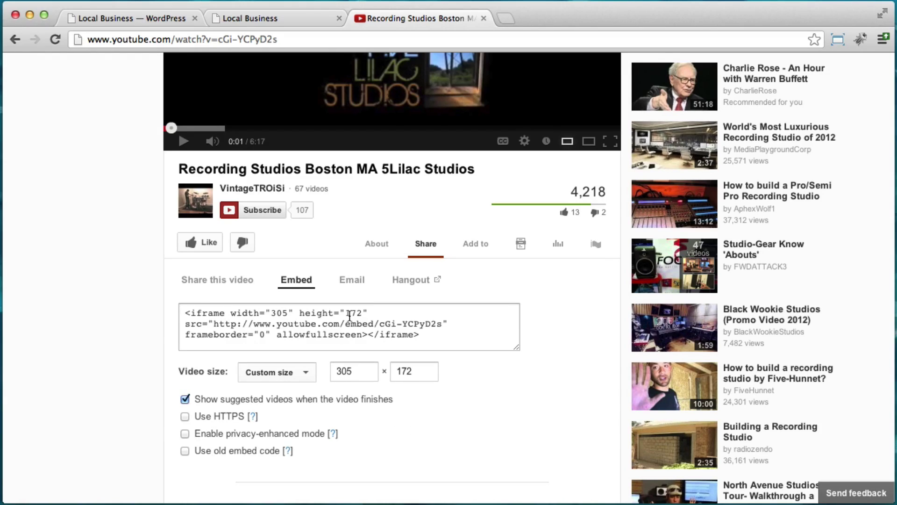
{"action": "left_click_drag", "start_coordinate": [187, 312], "coordinate": [451, 343]}
{"action": "left_click", "coordinate": [266, 319]}
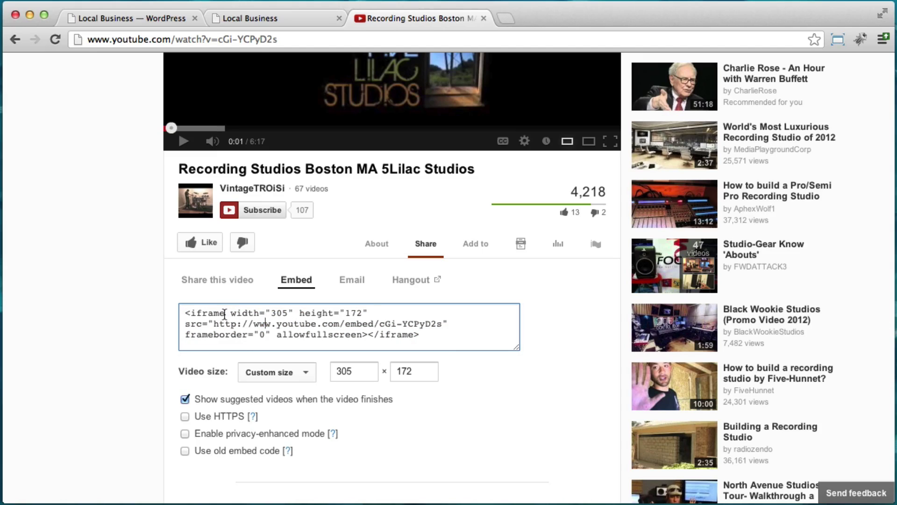
{"action": "left_click_drag", "start_coordinate": [227, 312], "coordinate": [367, 312]}
{"action": "left_click", "coordinate": [257, 326]}
{"action": "left_click_drag", "start_coordinate": [179, 310], "coordinate": [445, 332]}
{"action": "right_click", "coordinate": [330, 328]}
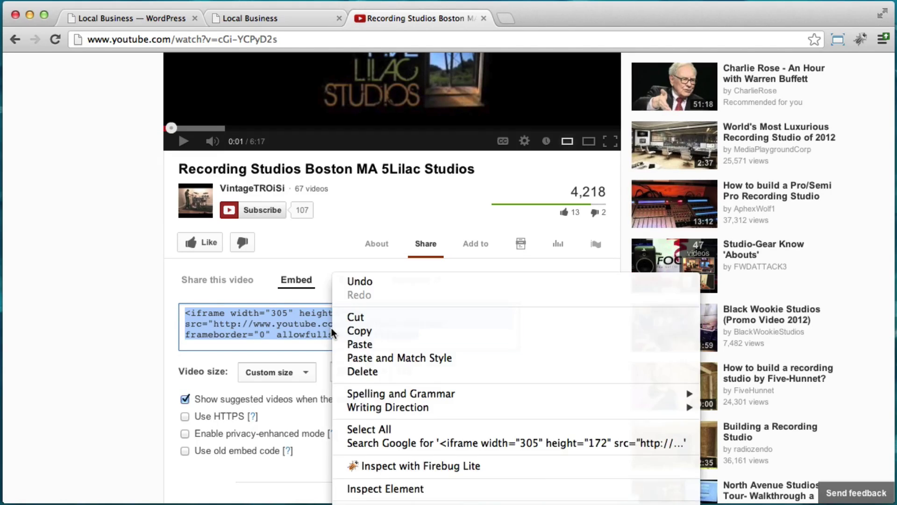
{"action": "left_click", "coordinate": [365, 330]}
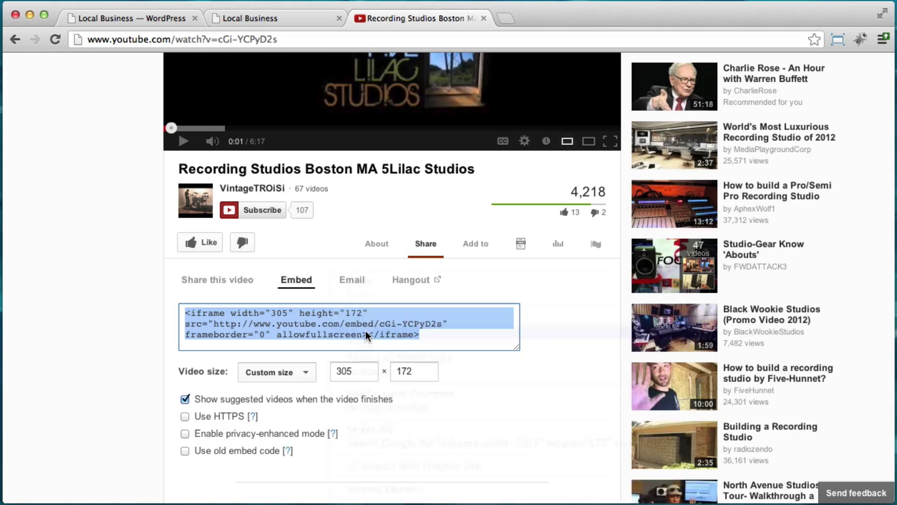
{"action": "left_click", "coordinate": [249, 18]}
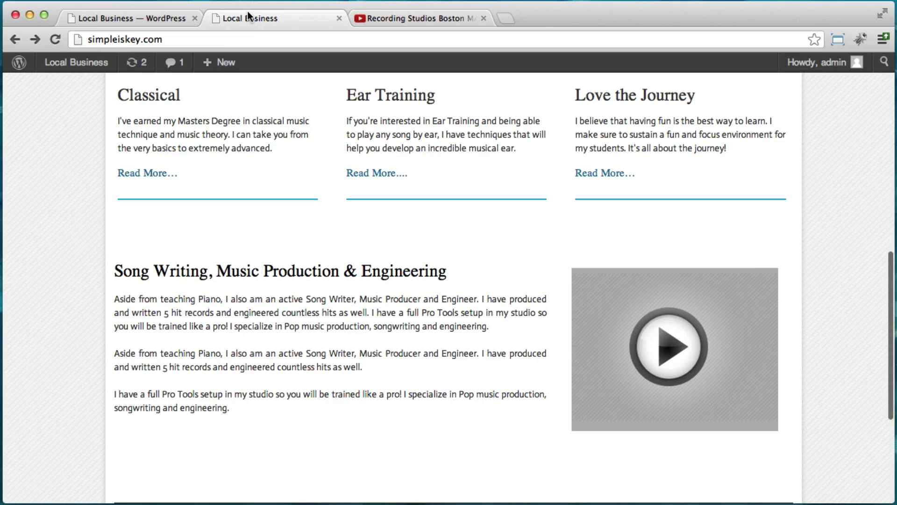
Paste the YouTube iframe code into the Right Feature Section box and save the theme options.
{"action": "left_click", "coordinate": [133, 17]}
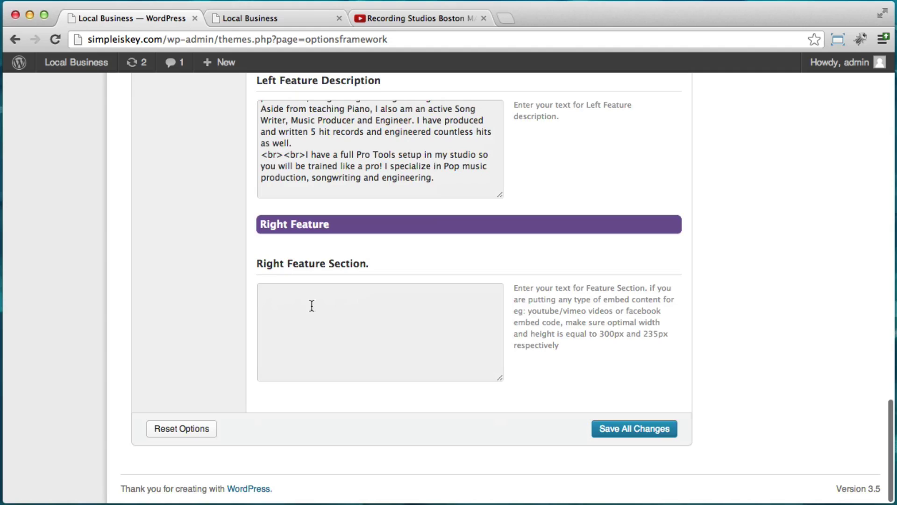
{"action": "left_click", "coordinate": [312, 309]}
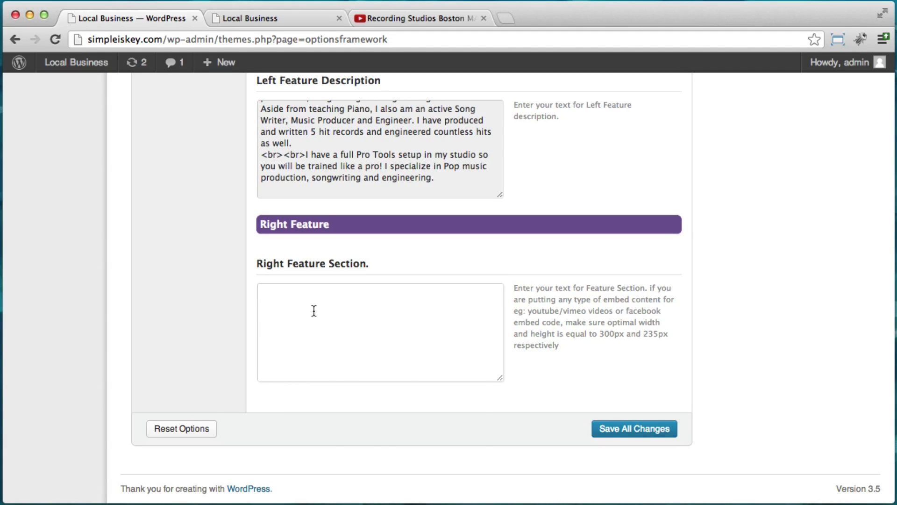
{"action": "right_click", "coordinate": [313, 309]}
{"action": "left_click", "coordinate": [331, 380]}
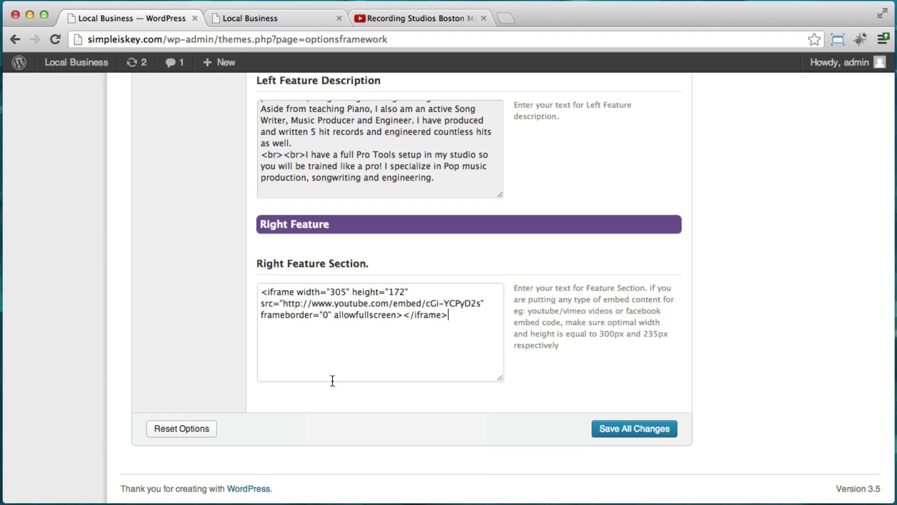
{"action": "left_click", "coordinate": [641, 432]}
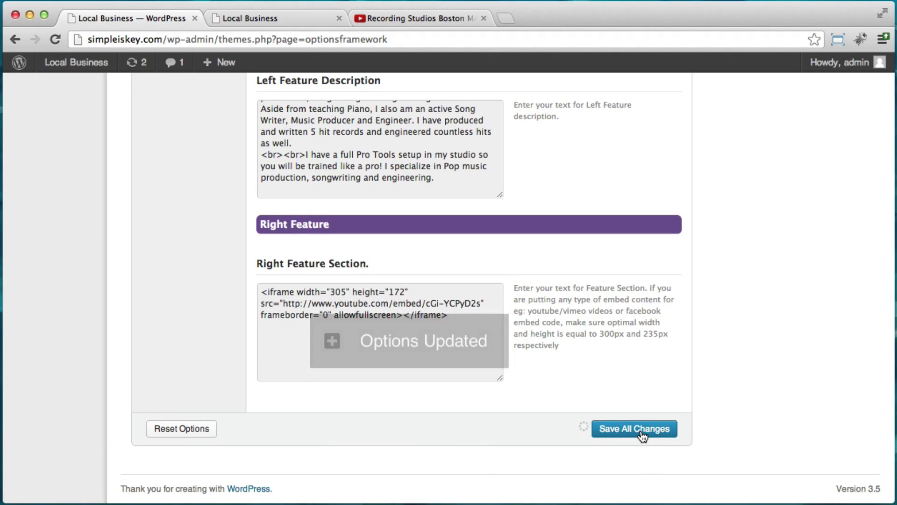
{"action": "left_click", "coordinate": [253, 18]}
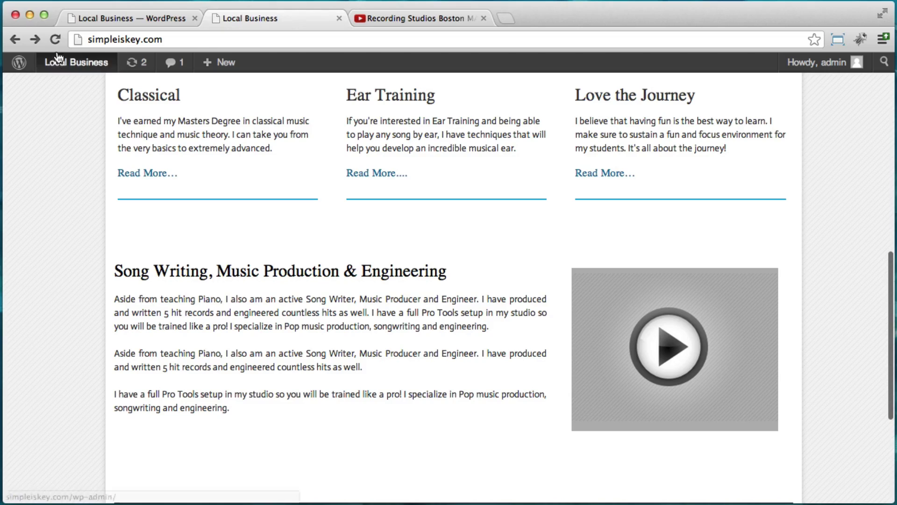
Reload the homepage and play, then pause, the embedded studio video.
{"action": "left_click", "coordinate": [57, 41]}
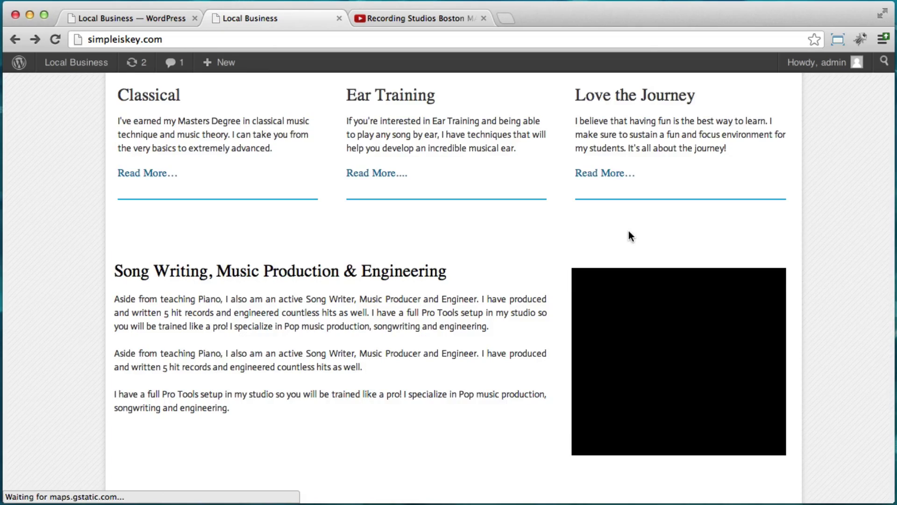
{"action": "scroll", "coordinate": [629, 231], "scroll_direction": "down", "scroll_amount": 5}
{"action": "scroll", "coordinate": [629, 231], "scroll_direction": "up", "scroll_amount": 4}
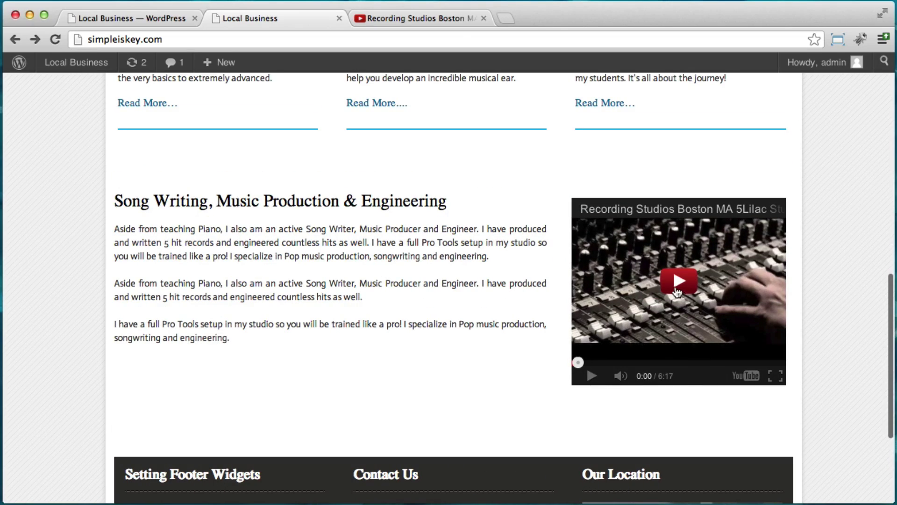
{"action": "left_click", "coordinate": [676, 287]}
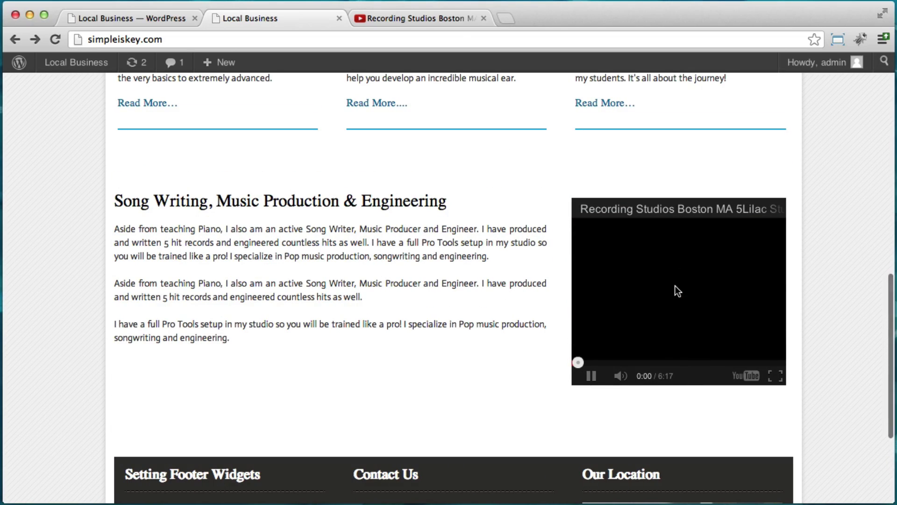
{"action": "left_click", "coordinate": [591, 379]}
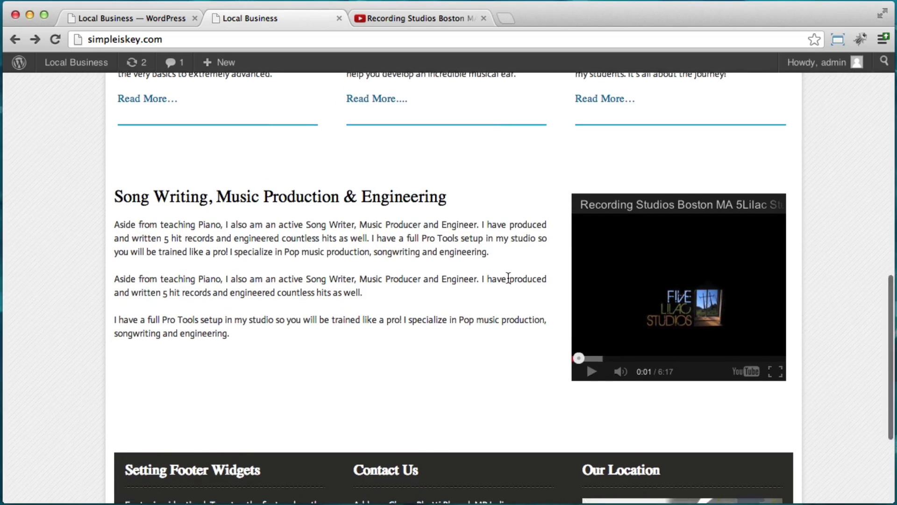
Scroll back up the homepage and close the YouTube video tab.
{"action": "scroll", "coordinate": [508, 280], "scroll_direction": "down", "scroll_amount": 2}
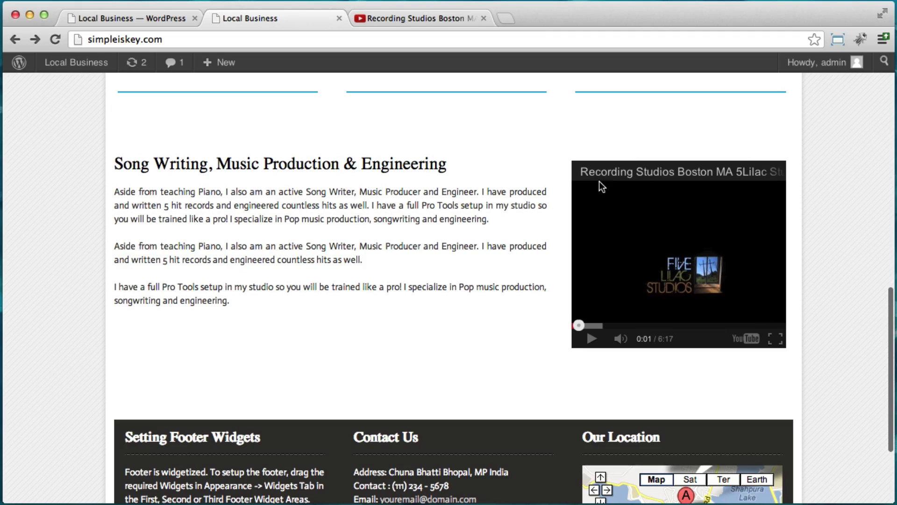
{"action": "scroll", "coordinate": [452, 270], "scroll_direction": "down", "scroll_amount": 3}
{"action": "scroll", "coordinate": [453, 270], "scroll_direction": "up", "scroll_amount": 5}
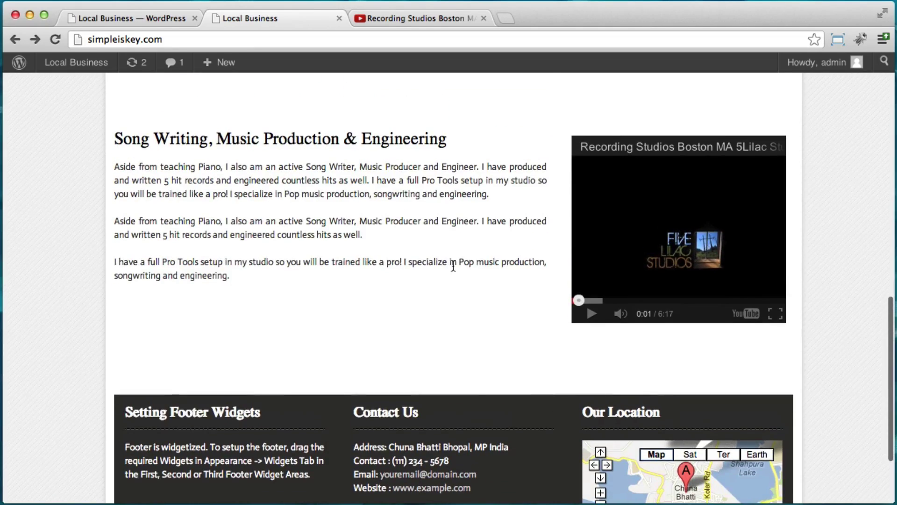
{"action": "scroll", "coordinate": [238, 310], "scroll_direction": "up", "scroll_amount": 10}
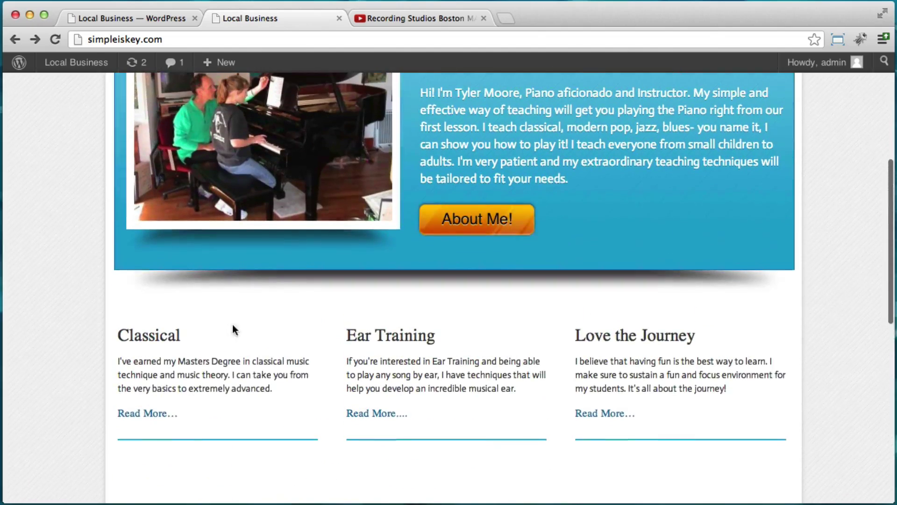
{"action": "scroll", "coordinate": [375, 157], "scroll_direction": "up", "scroll_amount": 1}
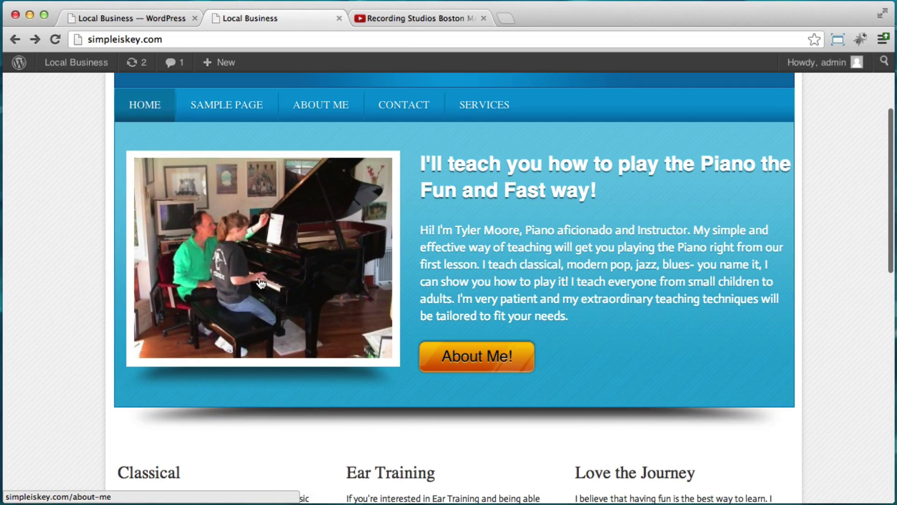
{"action": "scroll", "coordinate": [294, 286], "scroll_direction": "up", "scroll_amount": 2}
{"action": "scroll", "coordinate": [295, 287], "scroll_direction": "up", "scroll_amount": 1}
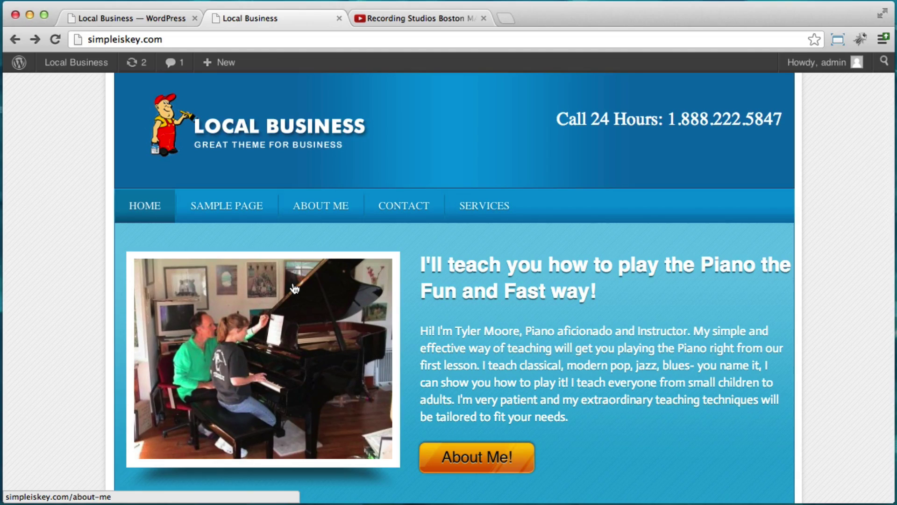
{"action": "scroll", "coordinate": [294, 288], "scroll_direction": "up", "scroll_amount": 1}
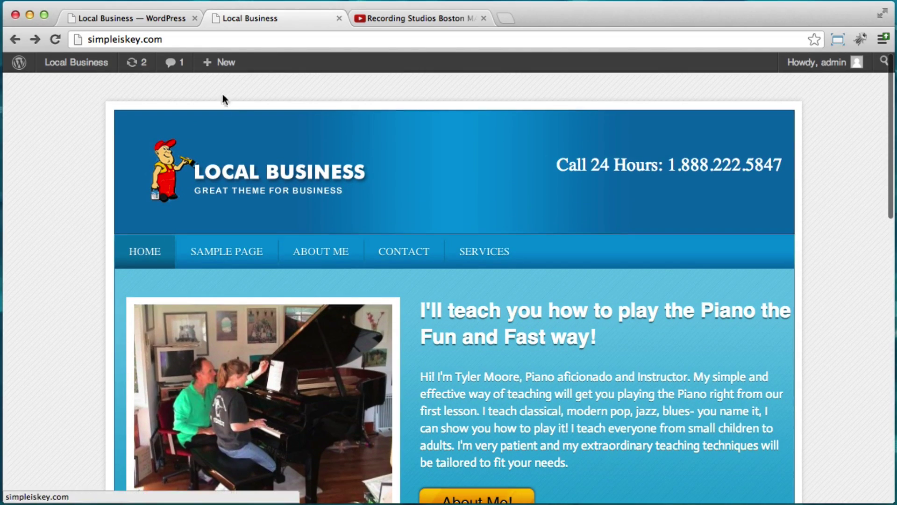
{"action": "left_click", "coordinate": [484, 19]}
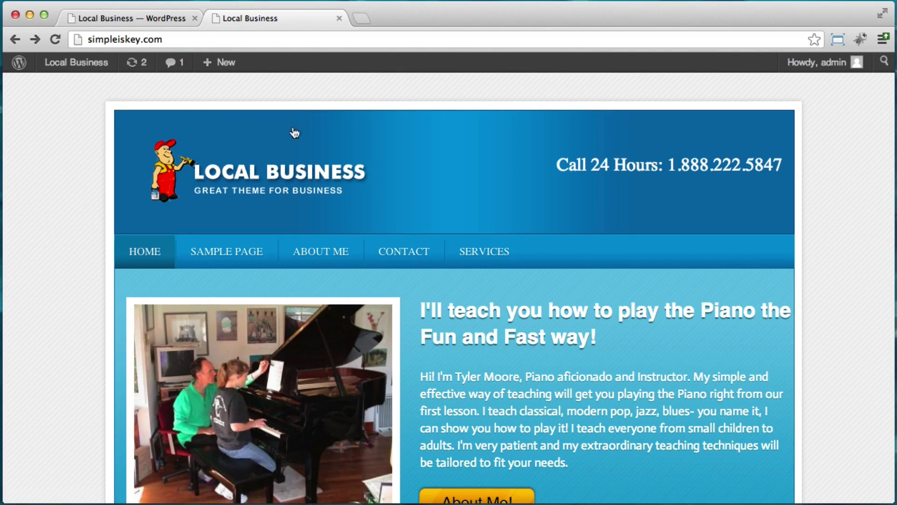
Show the theme's General Settings in the admin theme options.
{"action": "left_click", "coordinate": [140, 18]}
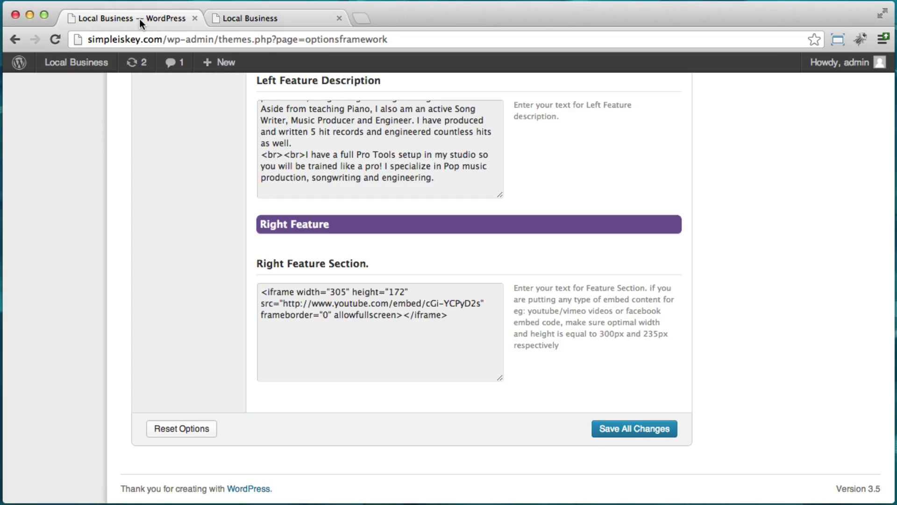
{"action": "scroll", "coordinate": [261, 179], "scroll_direction": "up", "scroll_amount": 10}
{"action": "scroll", "coordinate": [262, 181], "scroll_direction": "up", "scroll_amount": 10}
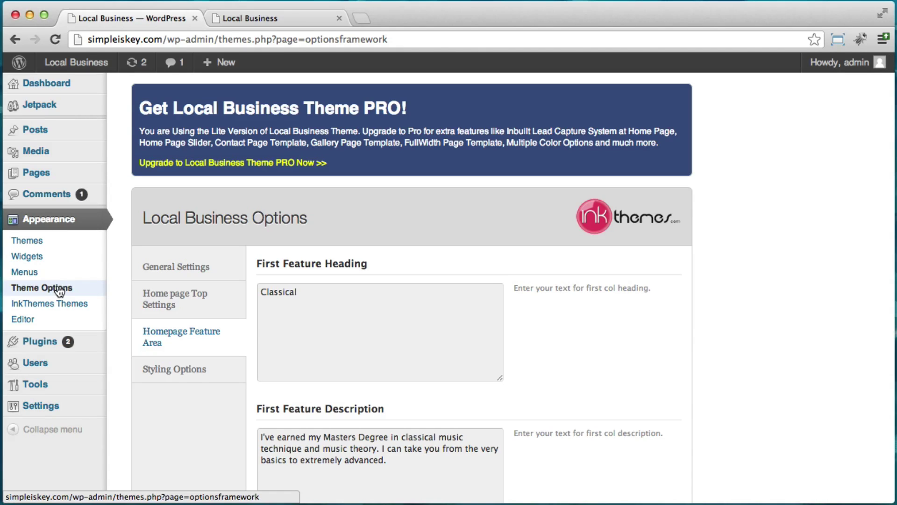
{"action": "left_click", "coordinate": [189, 268]}
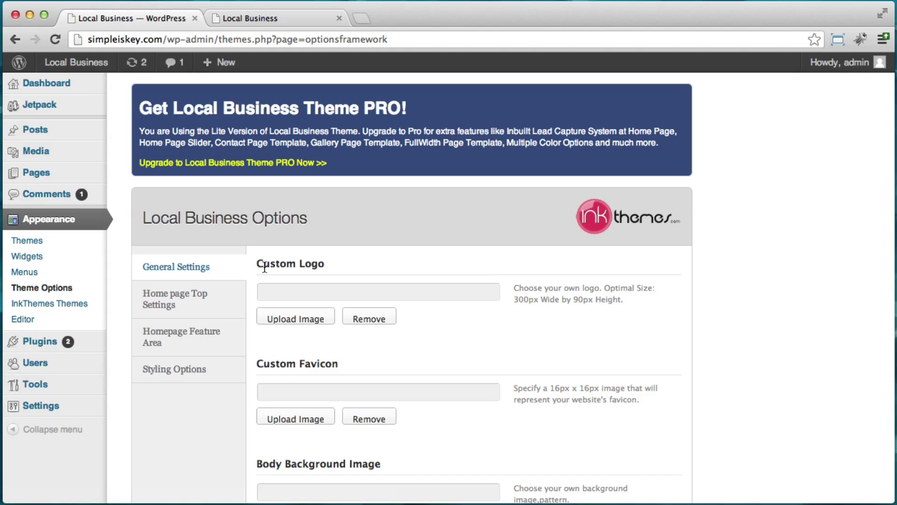
{"action": "left_click_drag", "start_coordinate": [257, 263], "coordinate": [312, 264]}
{"action": "left_click", "coordinate": [554, 300]}
Upload logo.png as the theme's Custom Logo.
{"action": "left_click", "coordinate": [295, 320]}
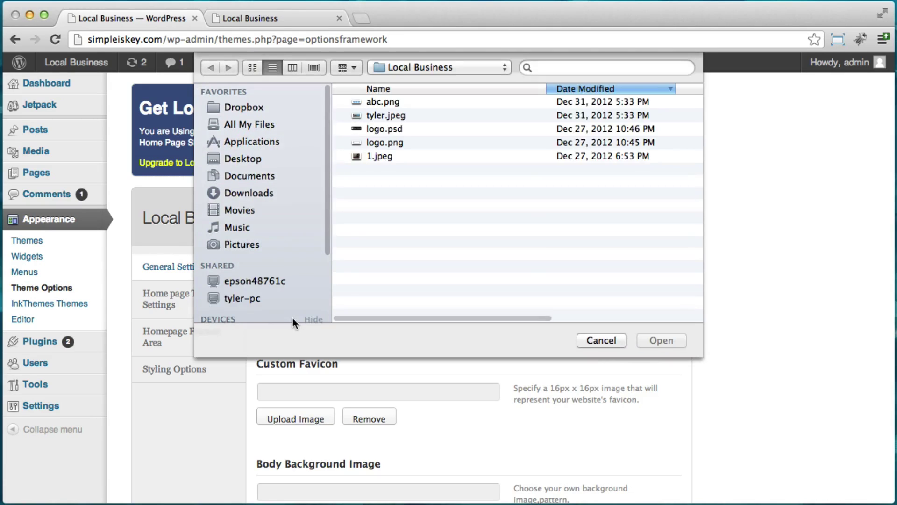
{"action": "left_click", "coordinate": [394, 142]}
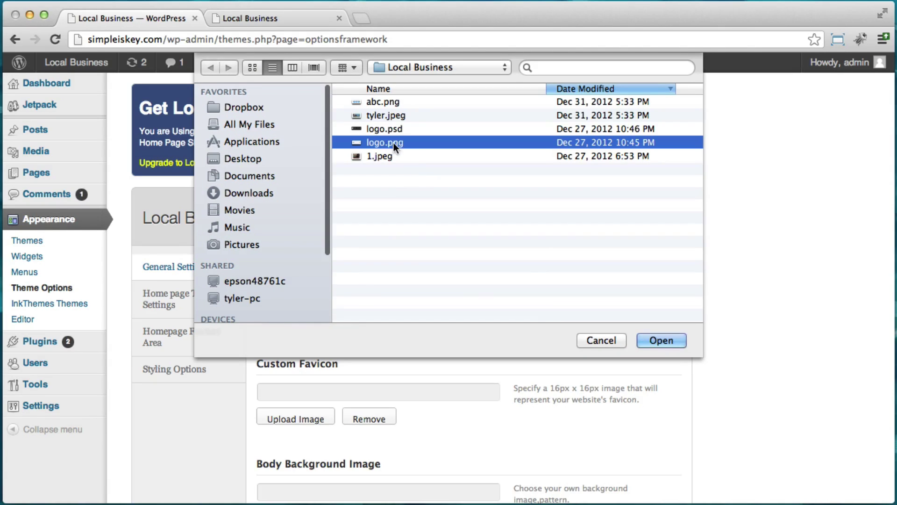
{"action": "left_click", "coordinate": [669, 341]}
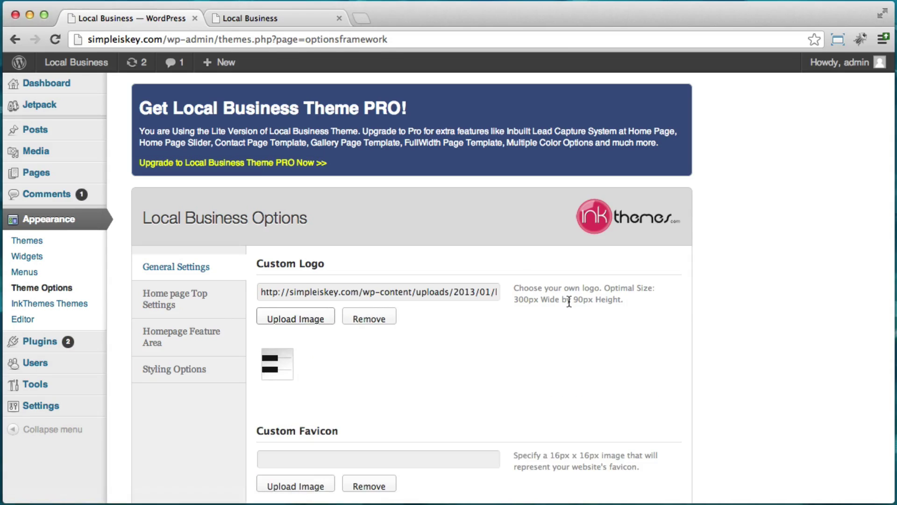
{"action": "scroll", "coordinate": [569, 302], "scroll_direction": "down", "scroll_amount": 5}
{"action": "scroll", "coordinate": [568, 301], "scroll_direction": "down", "scroll_amount": 10}
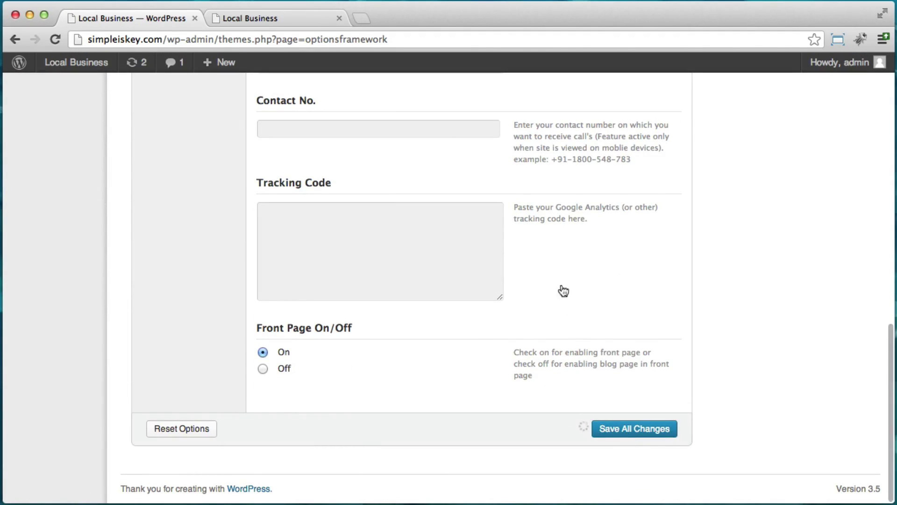
Reload the live site to display the new piano-keys logo in the header.
{"action": "left_click", "coordinate": [284, 16]}
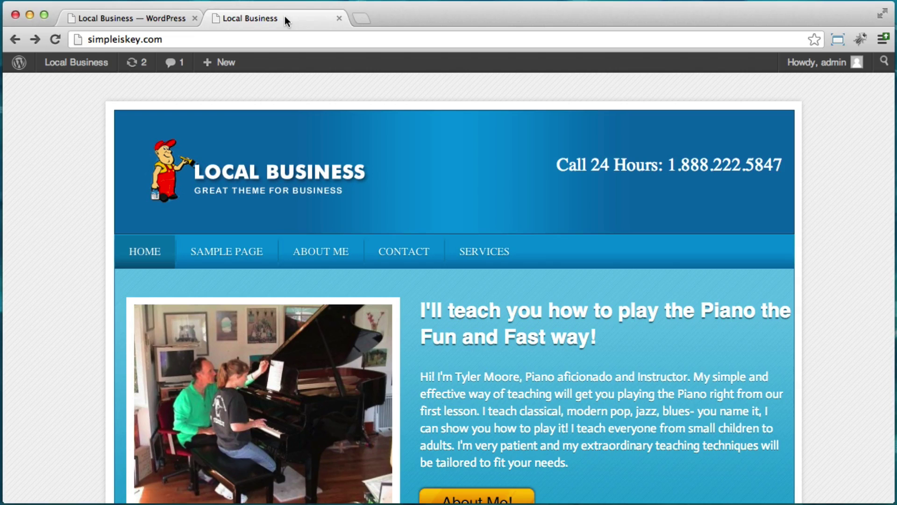
{"action": "left_click", "coordinate": [60, 41]}
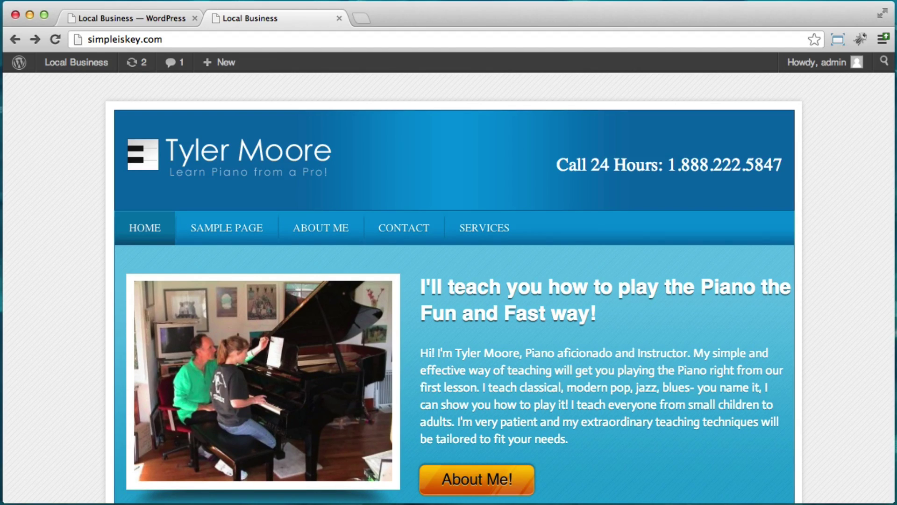
Enter 'Call Me!' with the phone number in Top Right Contact Details, the number in Contact No., and save.
{"action": "left_click", "coordinate": [141, 17]}
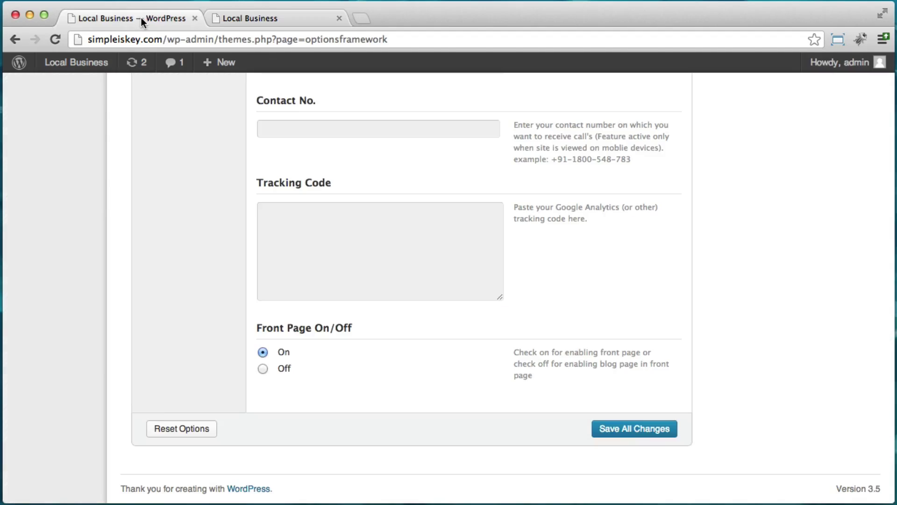
{"action": "scroll", "coordinate": [629, 233], "scroll_direction": "up", "scroll_amount": 10}
{"action": "scroll", "coordinate": [630, 235], "scroll_direction": "down", "scroll_amount": 8}
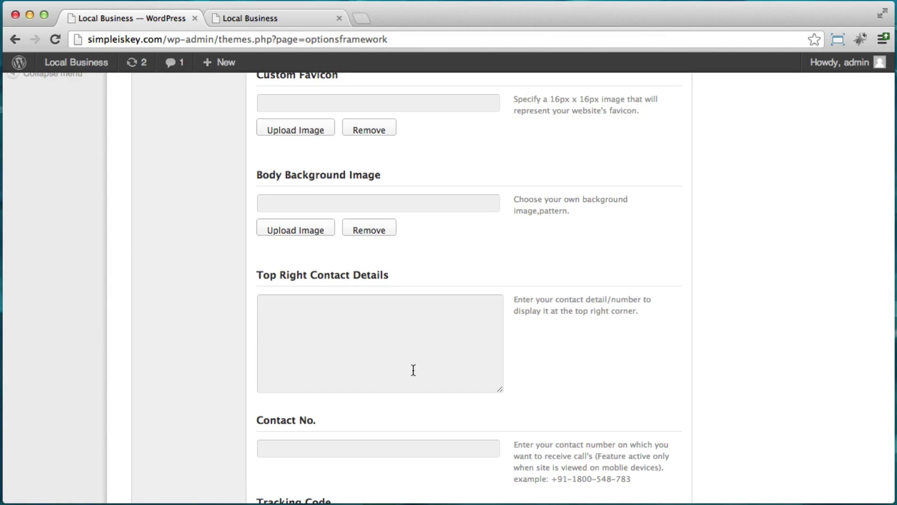
{"action": "left_click", "coordinate": [384, 336]}
{"action": "type", "text": "Cal"}
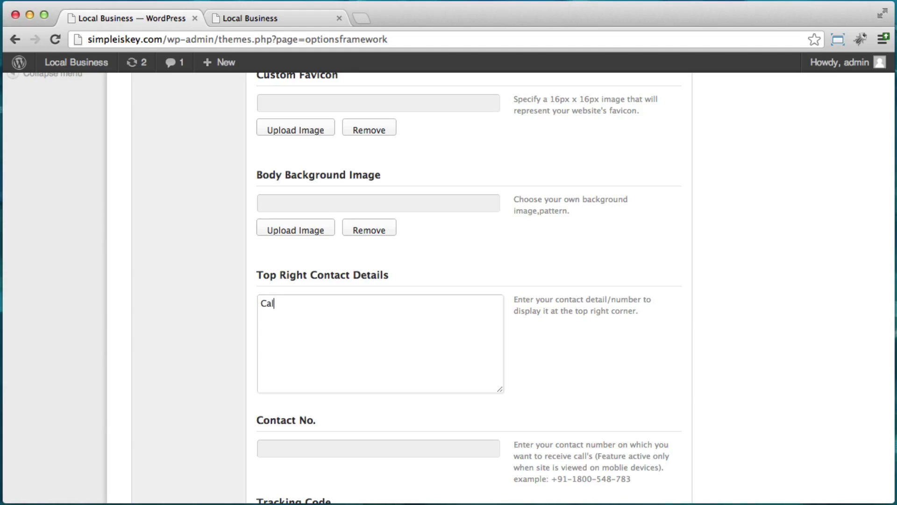
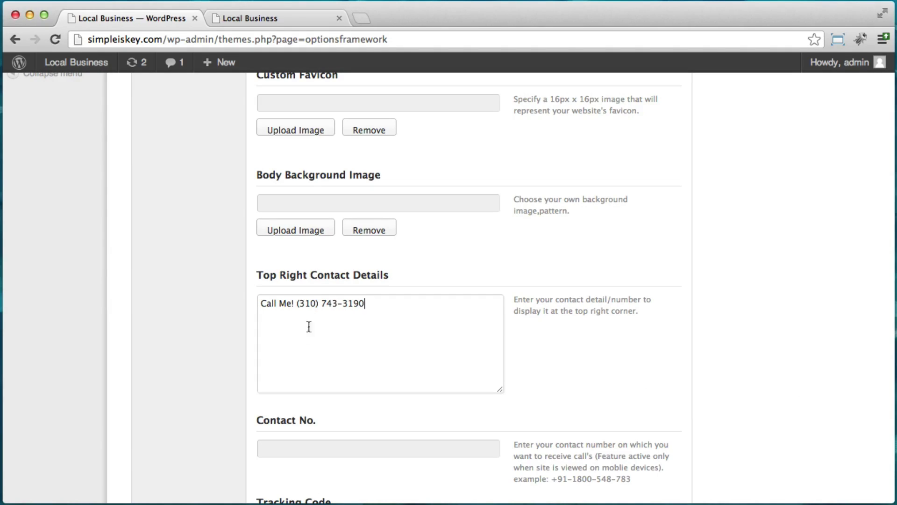
{"action": "left_click", "coordinate": [327, 446]}
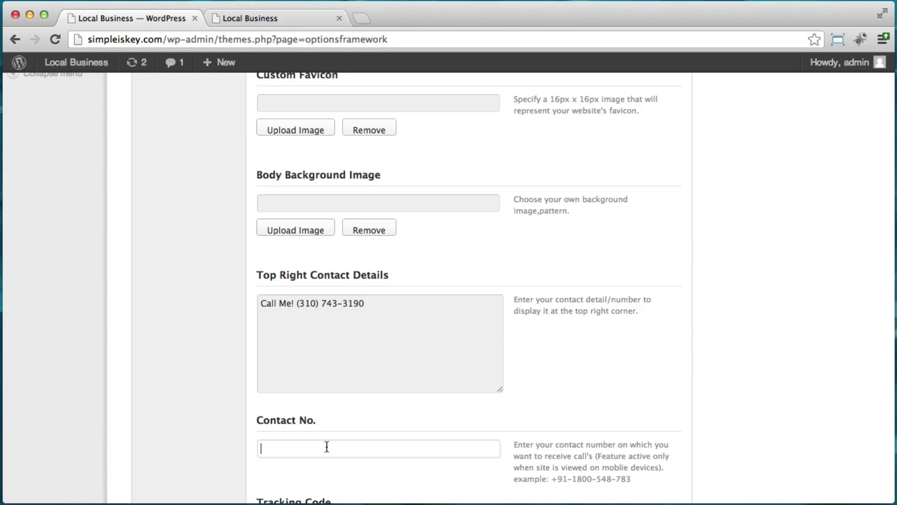
{"action": "scroll", "coordinate": [559, 419], "scroll_direction": "down", "scroll_amount": 10}
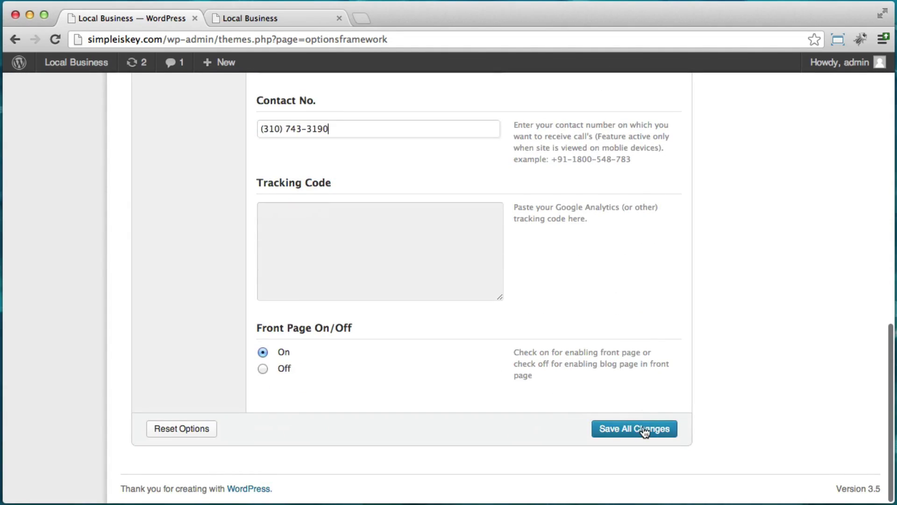
{"action": "left_click", "coordinate": [645, 429]}
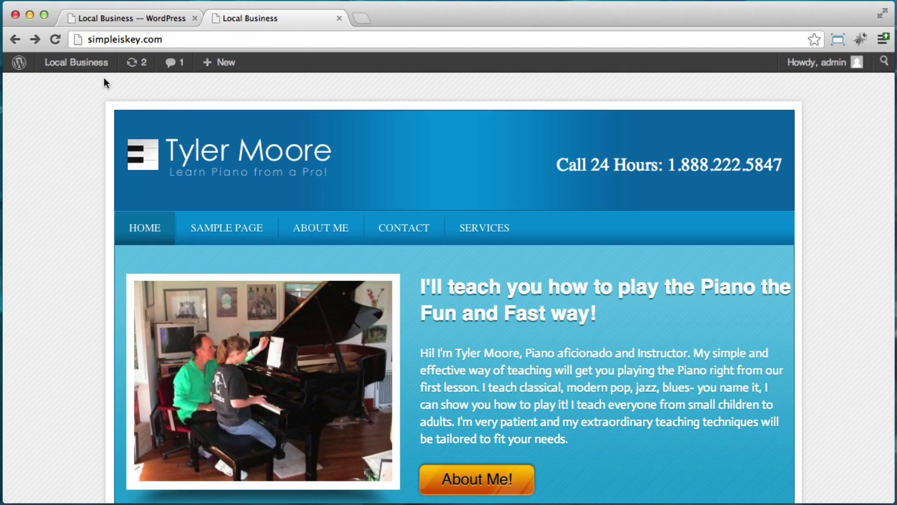
{"action": "left_click", "coordinate": [270, 18]}
Reload the live homepage to show Call Me! and the phone number in the header.
{"action": "left_click", "coordinate": [57, 40]}
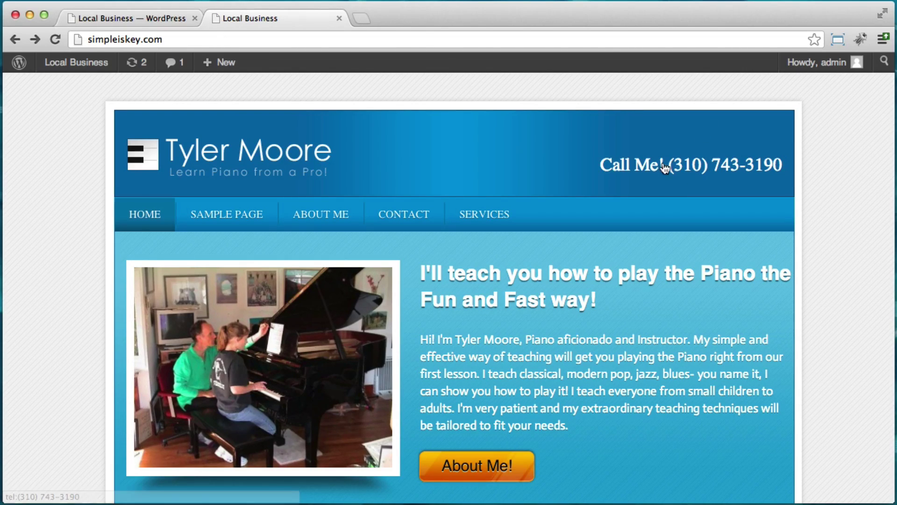
Add a colon after 'Call Me!' in Top Right Contact Details, save, and reload the live site.
{"action": "left_click", "coordinate": [126, 18]}
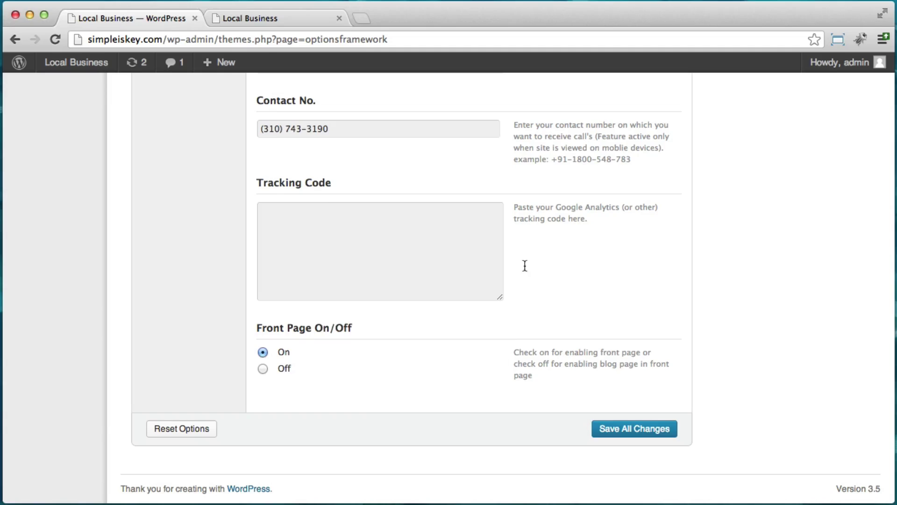
{"action": "scroll", "coordinate": [541, 265], "scroll_direction": "up", "scroll_amount": 5}
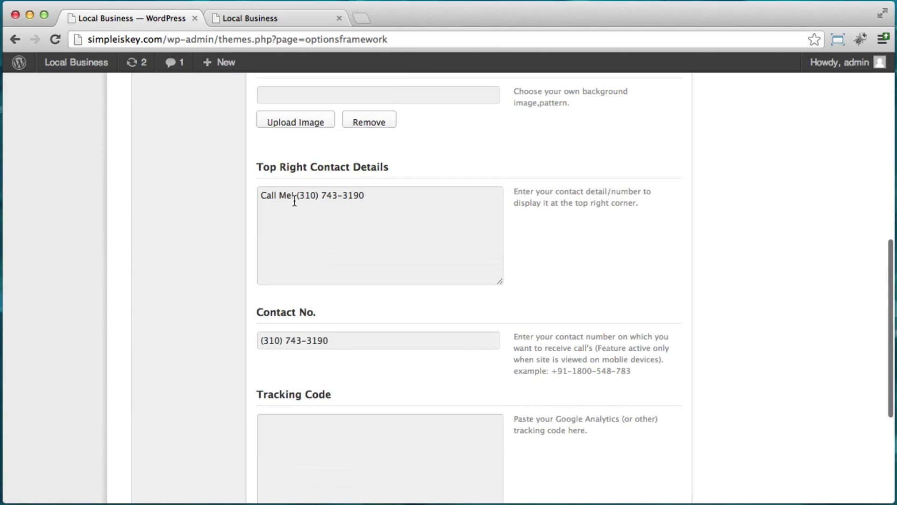
{"action": "left_click", "coordinate": [294, 200]}
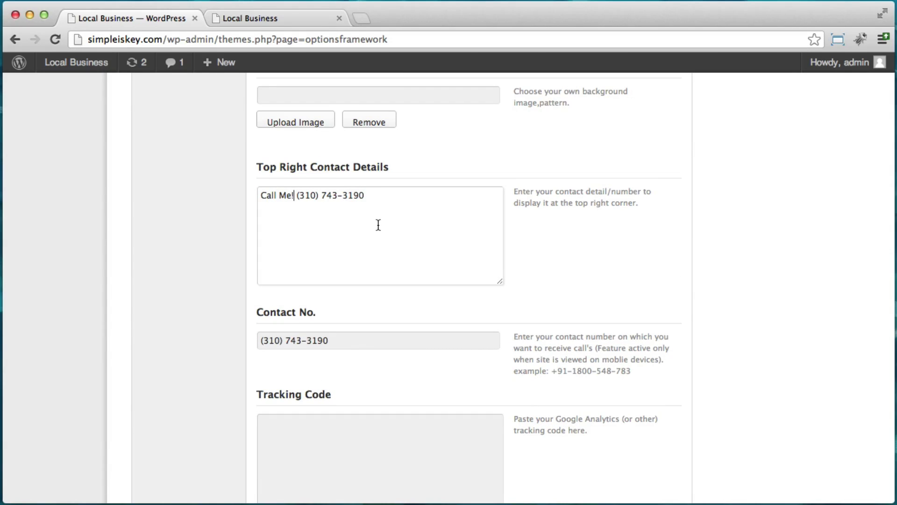
{"action": "type", "text": ":"}
{"action": "scroll", "coordinate": [646, 208], "scroll_direction": "down", "scroll_amount": 5}
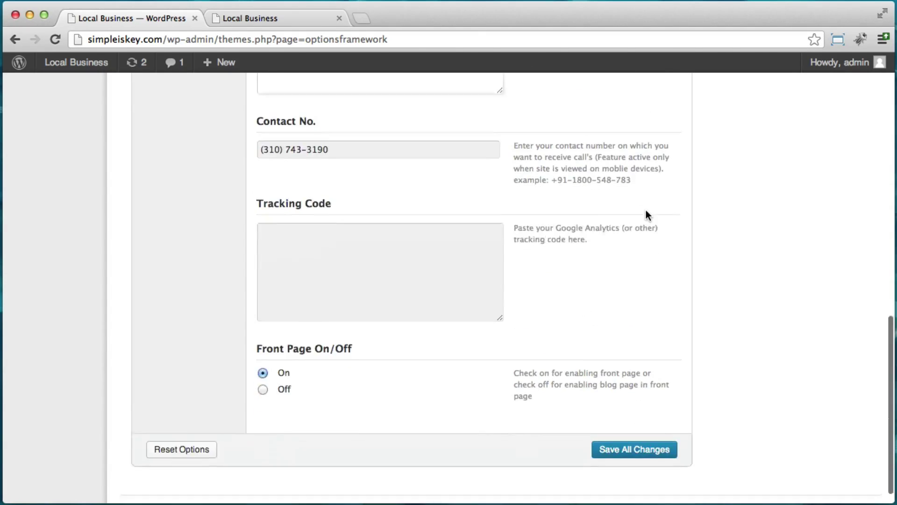
{"action": "left_click", "coordinate": [641, 435]}
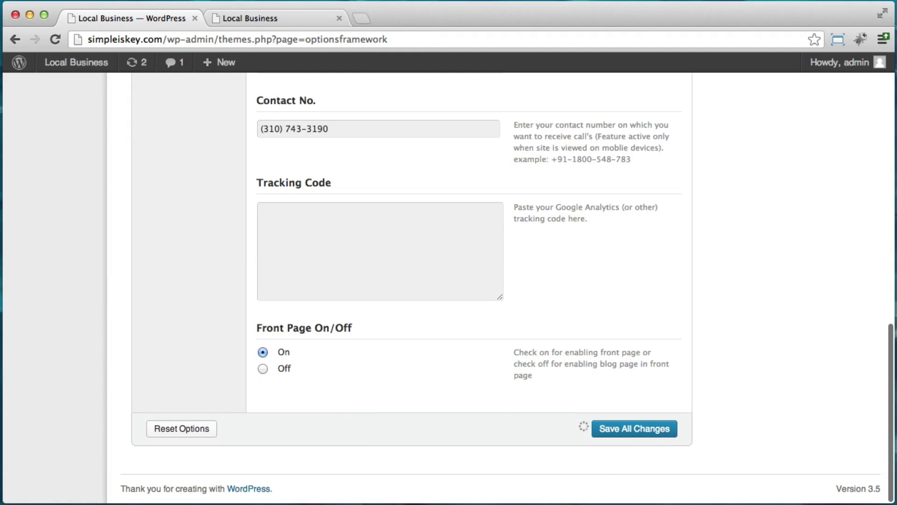
{"action": "left_click", "coordinate": [248, 21]}
{"action": "left_click", "coordinate": [55, 40]}
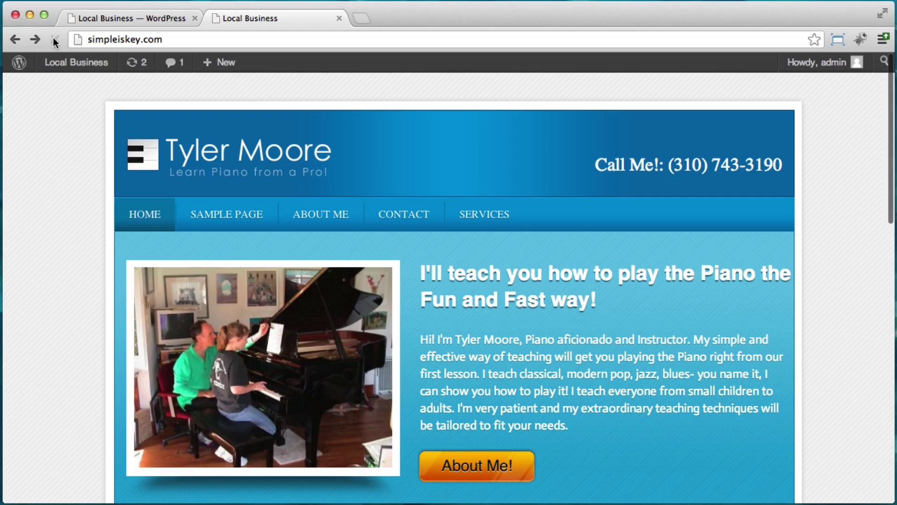
Scroll through the live site to inspect its current placeholder footer.
{"action": "left_click", "coordinate": [623, 307]}
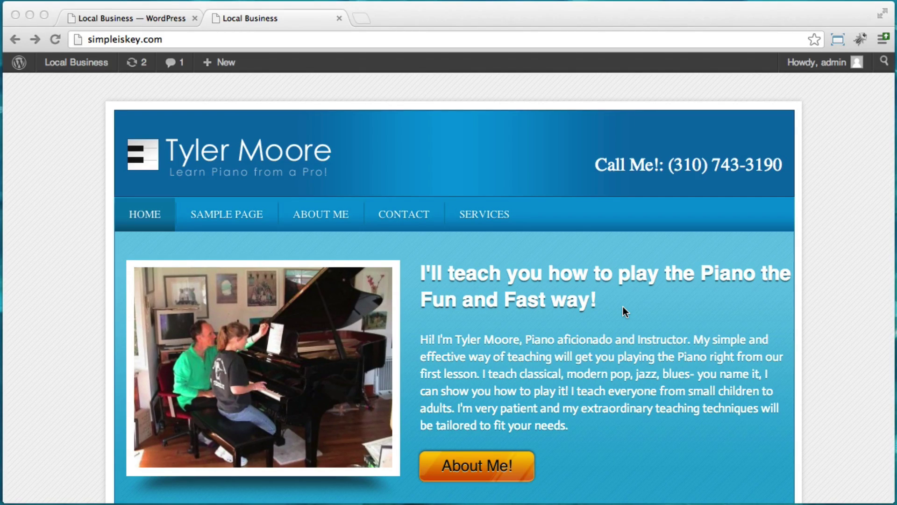
{"action": "scroll", "coordinate": [623, 307], "scroll_direction": "down", "scroll_amount": 5}
{"action": "scroll", "coordinate": [624, 307], "scroll_direction": "down", "scroll_amount": 10}
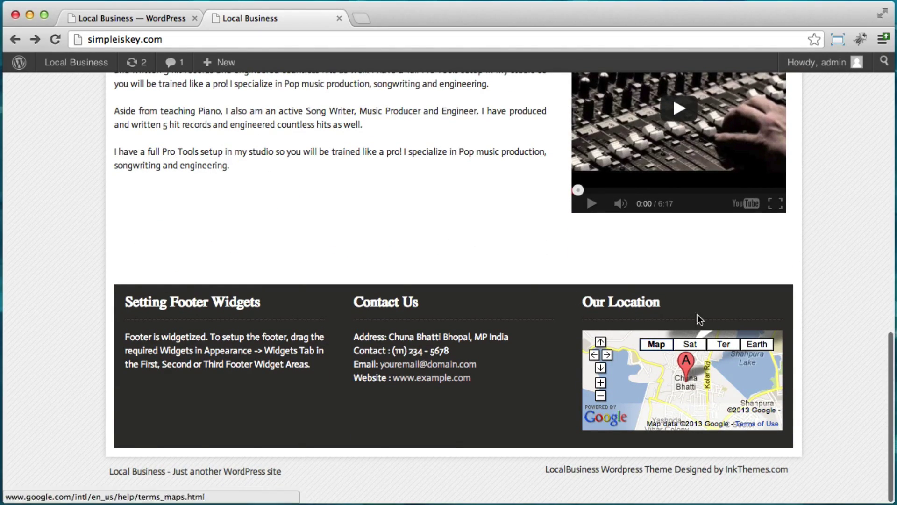
{"action": "scroll", "coordinate": [198, 309], "scroll_direction": "up", "scroll_amount": 20}
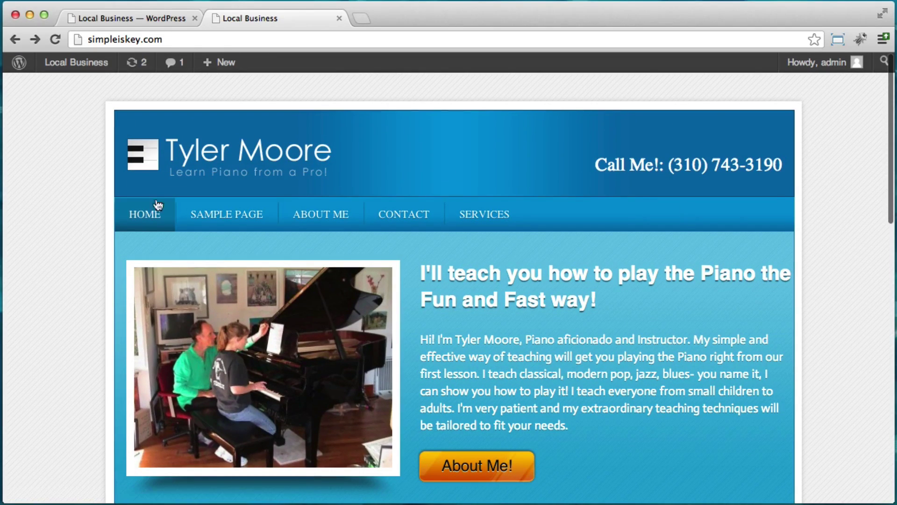
{"action": "scroll", "coordinate": [707, 209], "scroll_direction": "down", "scroll_amount": 15}
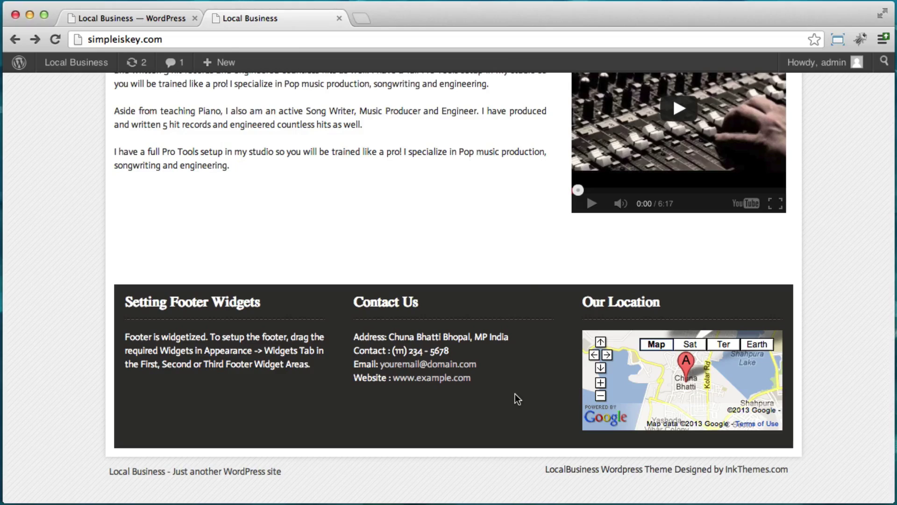
{"action": "scroll", "coordinate": [497, 371], "scroll_direction": "up", "scroll_amount": 15}
{"action": "scroll", "coordinate": [495, 368], "scroll_direction": "down", "scroll_amount": 10}
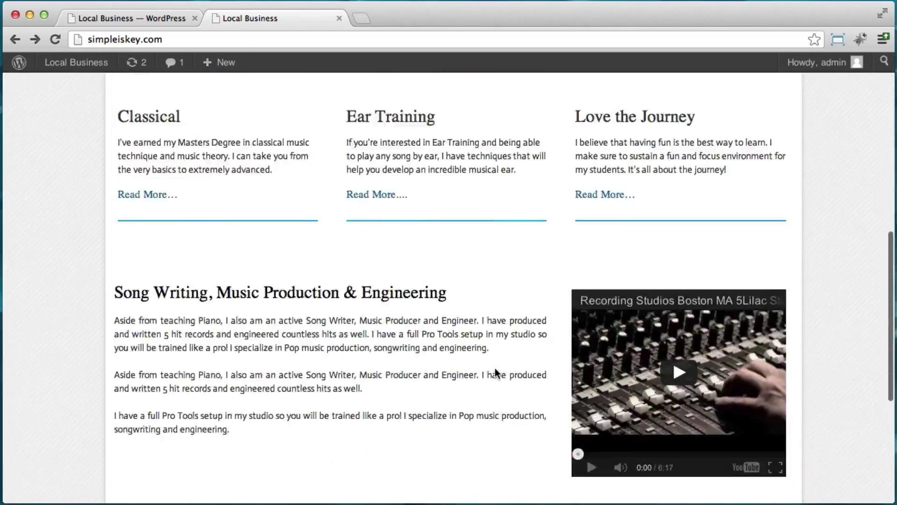
{"action": "scroll", "coordinate": [495, 368], "scroll_direction": "down", "scroll_amount": 6}
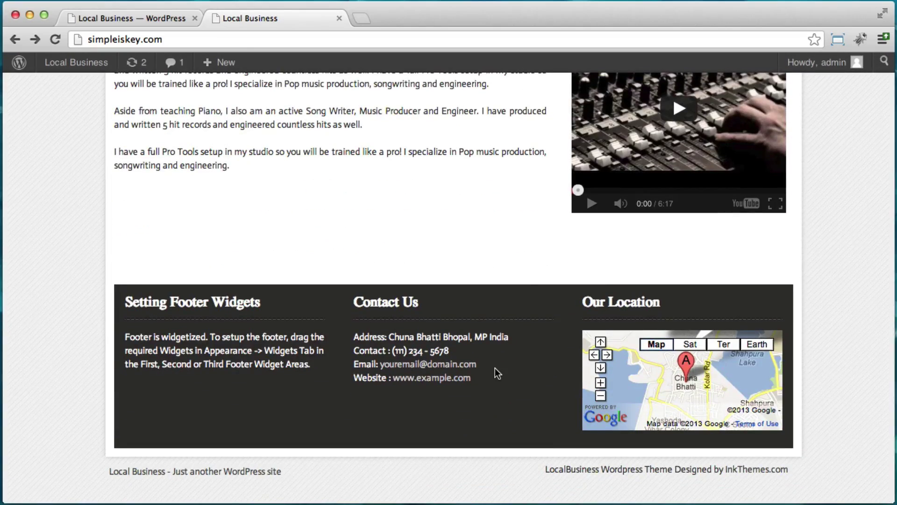
Go from the admin Dashboard to Appearance > Widgets.
{"action": "left_click", "coordinate": [151, 20]}
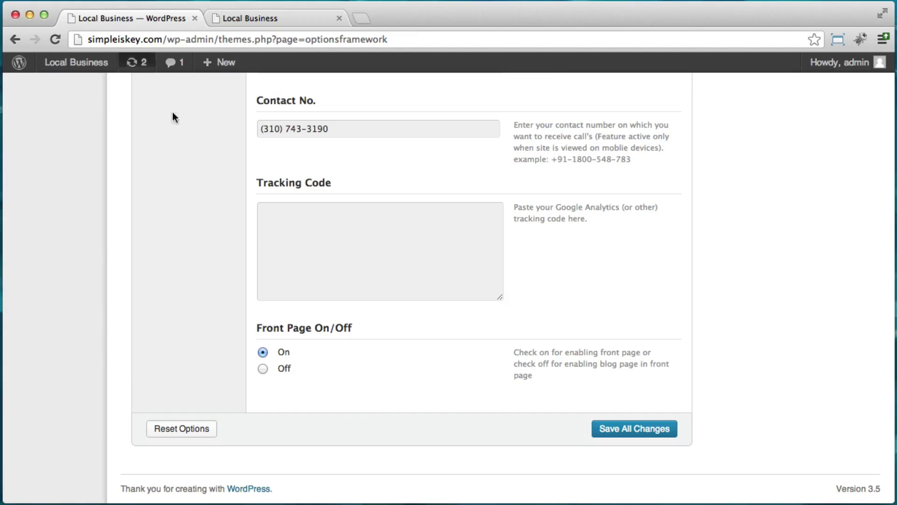
{"action": "scroll", "coordinate": [240, 240], "scroll_direction": "up", "scroll_amount": 15}
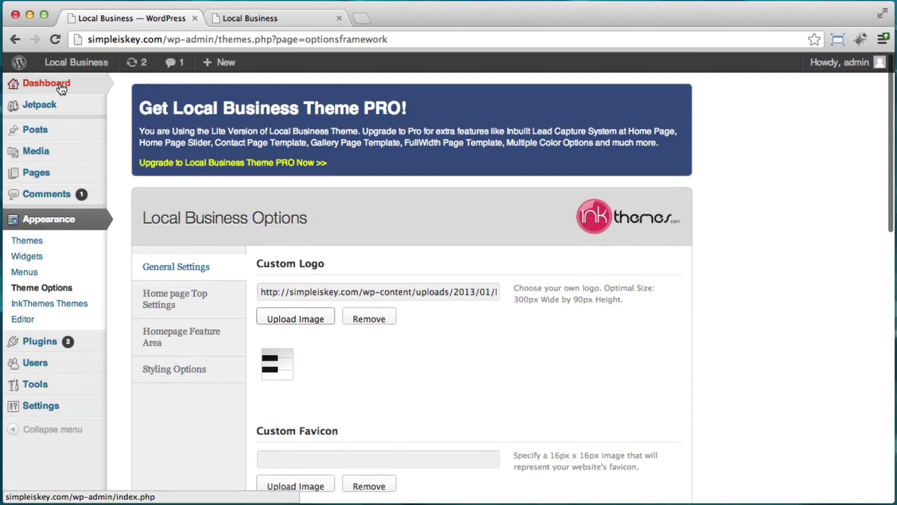
{"action": "left_click", "coordinate": [57, 88]}
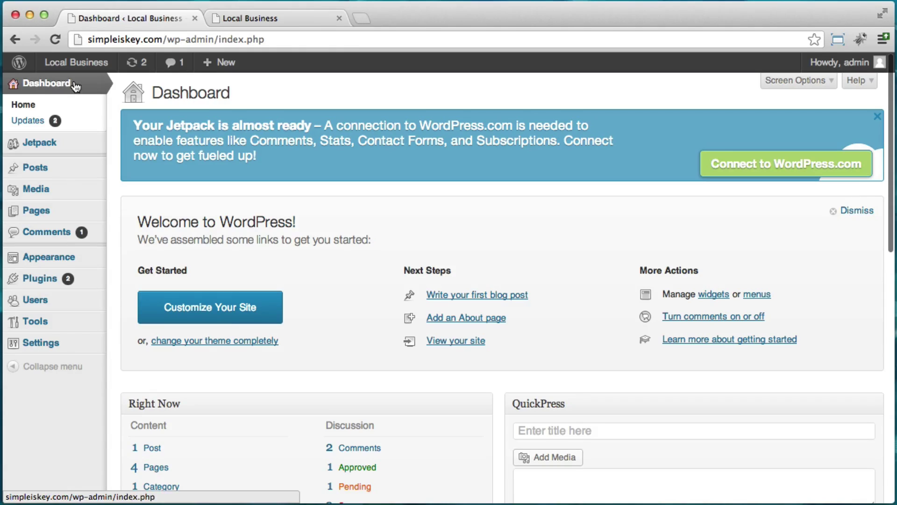
{"action": "mouse_move", "coordinate": [83, 267]}
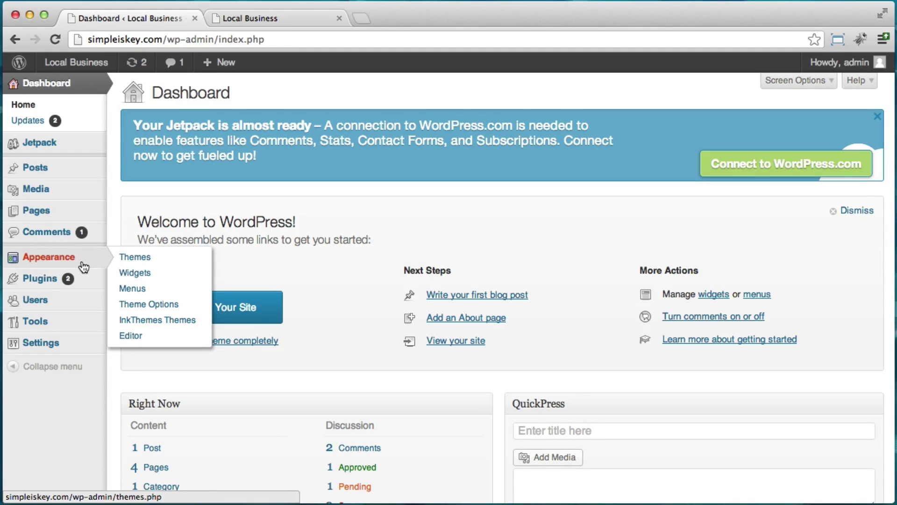
{"action": "left_click", "coordinate": [141, 275]}
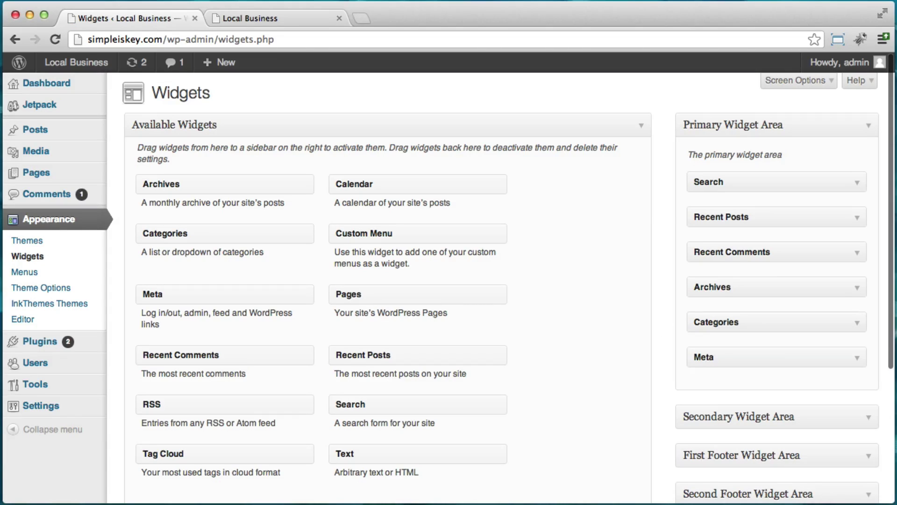
Peek inside the First, Second and Third Footer Widget Areas.
{"action": "scroll", "coordinate": [811, 351], "scroll_direction": "down", "scroll_amount": 4}
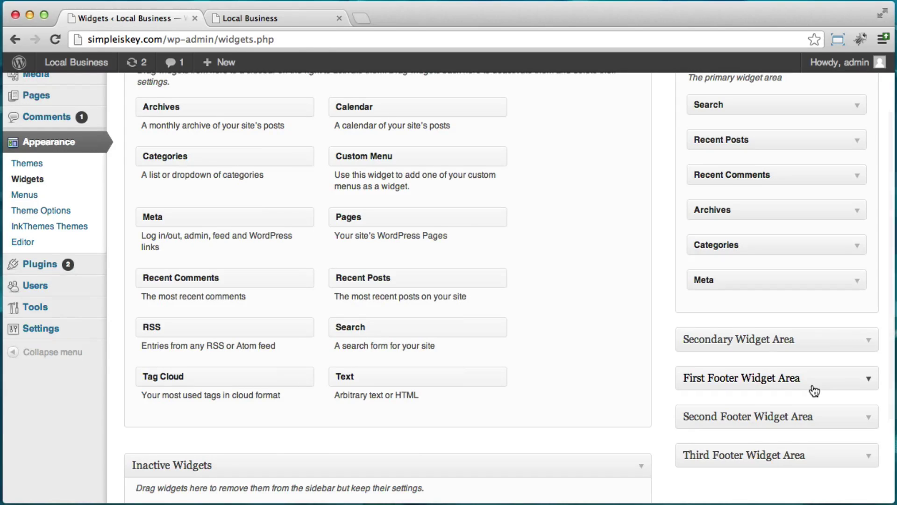
{"action": "left_click", "coordinate": [855, 386]}
{"action": "left_click", "coordinate": [855, 386]}
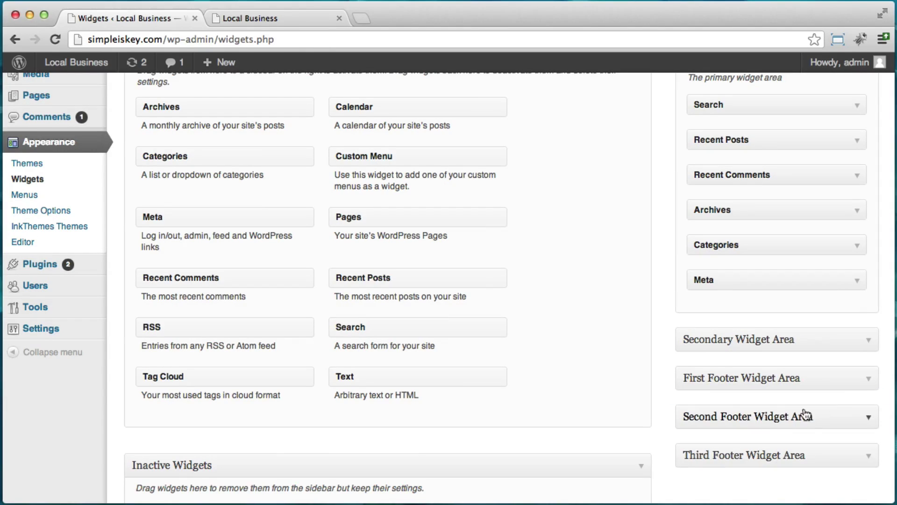
{"action": "left_click", "coordinate": [818, 420]}
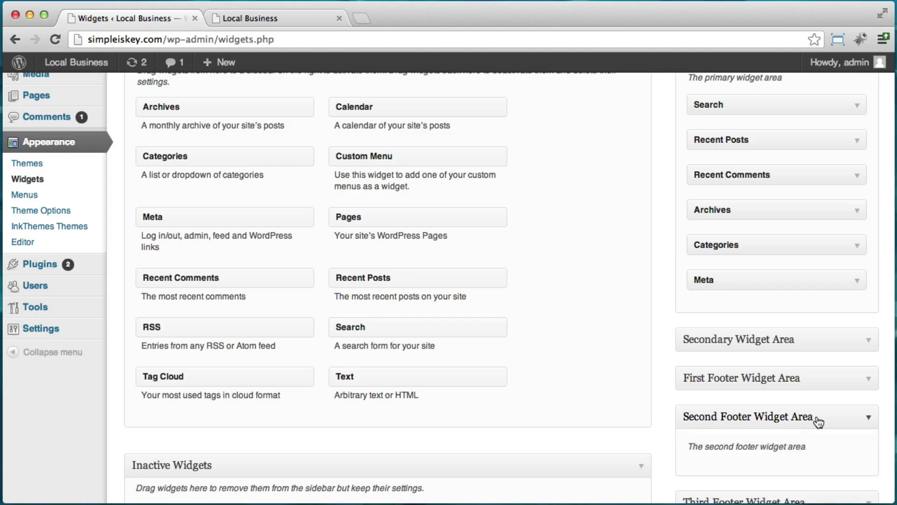
{"action": "left_click", "coordinate": [818, 421]}
{"action": "double_click", "coordinate": [801, 457]}
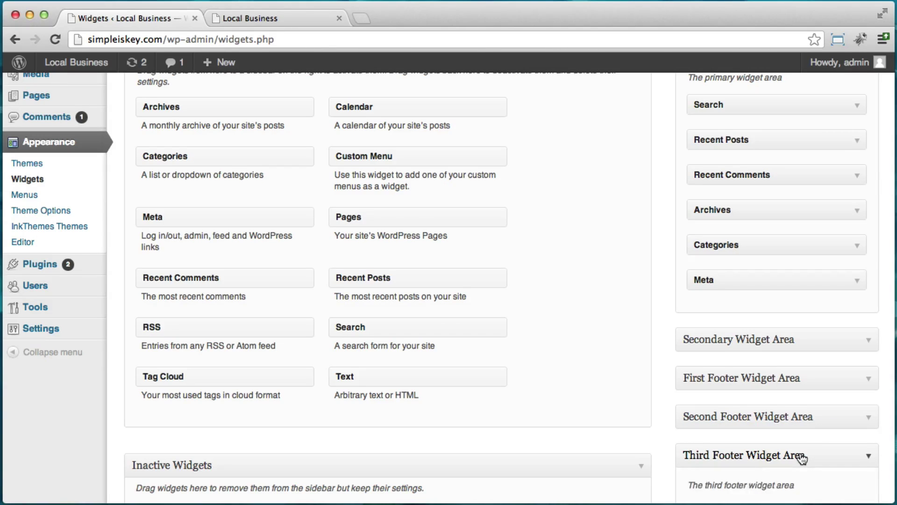
Compare with the live site's footer, then expand the First Footer Widget Area.
{"action": "left_click", "coordinate": [278, 17]}
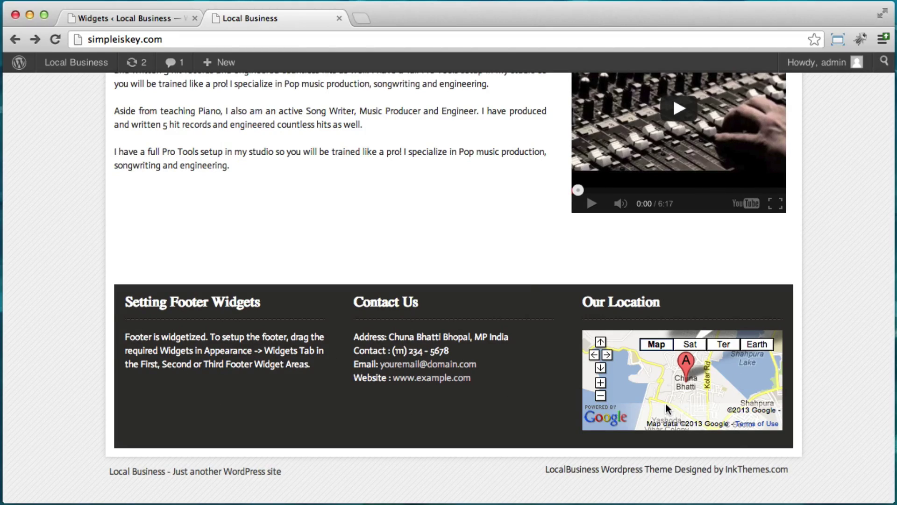
{"action": "left_click", "coordinate": [123, 19]}
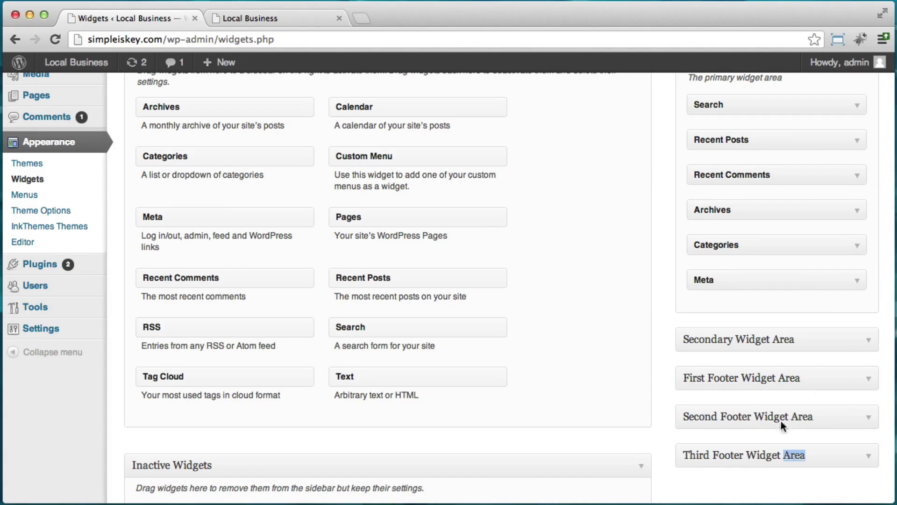
{"action": "left_click", "coordinate": [555, 359]}
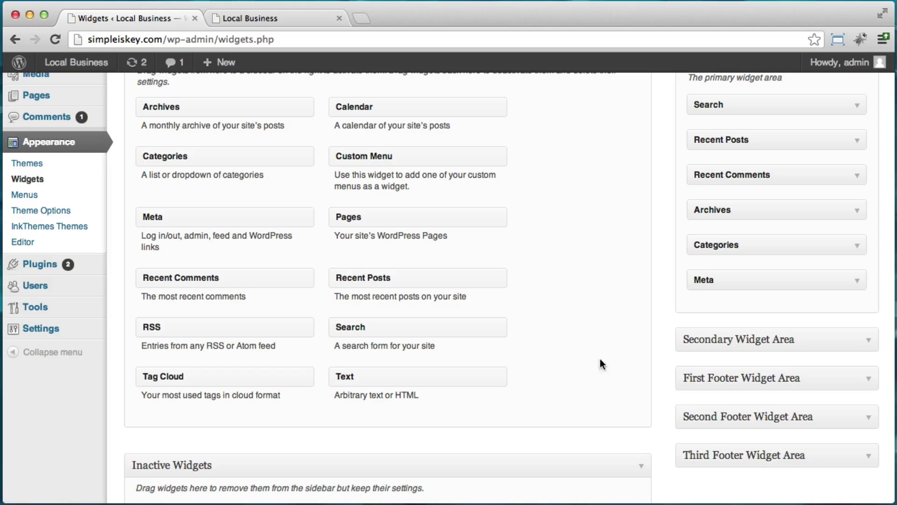
{"action": "left_click", "coordinate": [869, 381]}
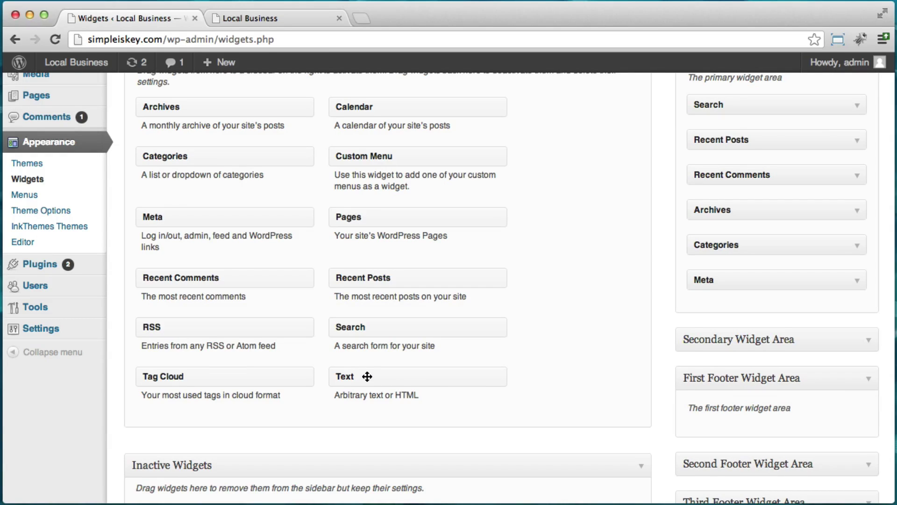
Drag a Text widget into the First Footer Widget Area.
{"action": "scroll", "coordinate": [367, 376], "scroll_direction": "down", "scroll_amount": 1}
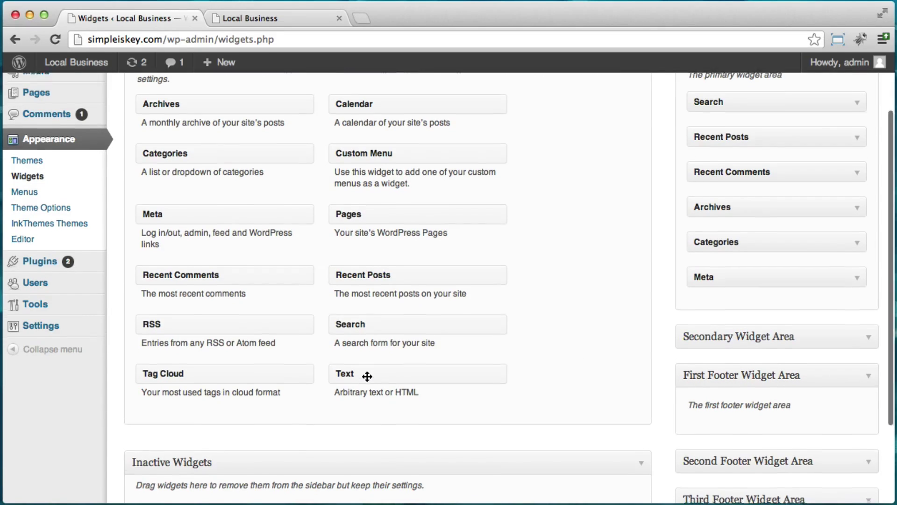
{"action": "left_click_drag", "start_coordinate": [366, 372], "coordinate": [713, 410]}
{"action": "scroll", "coordinate": [703, 397], "scroll_direction": "down", "scroll_amount": 3}
{"action": "scroll", "coordinate": [703, 397], "scroll_direction": "down", "scroll_amount": 3}
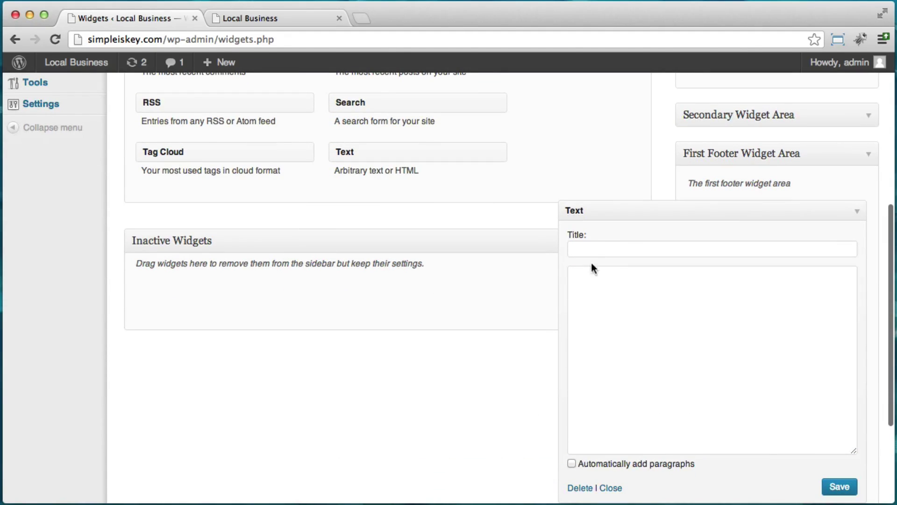
{"action": "left_click", "coordinate": [618, 312]}
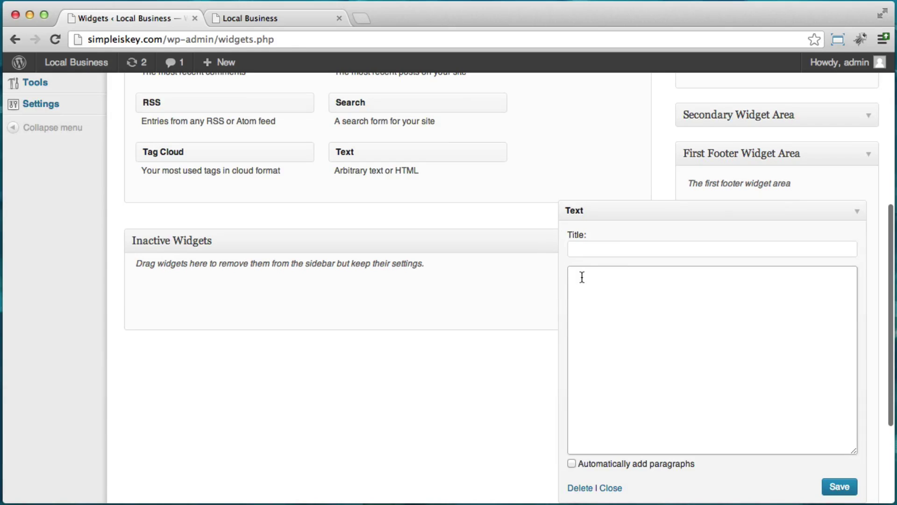
{"action": "key", "text": "super+Tab"}
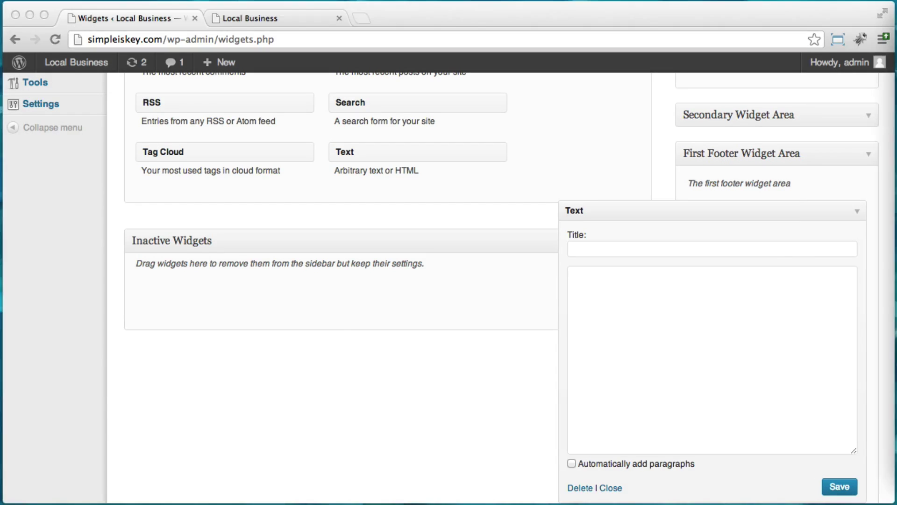
{"action": "key", "text": "super+Tab"}
Title the widget 'Other Services', paste the services paragraph, save and collapse it.
{"action": "left_click", "coordinate": [639, 247]}
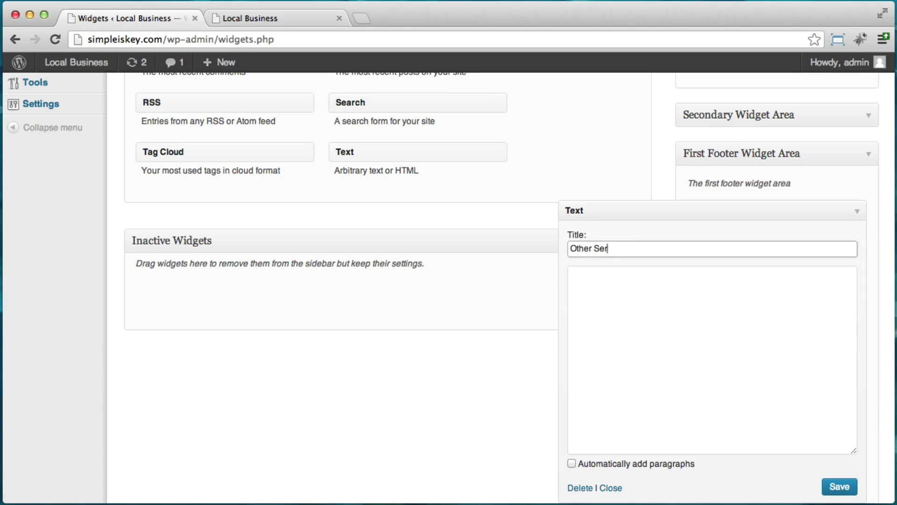
{"action": "type", "text": "Other Services"}
{"action": "key", "text": "super+Tab"}
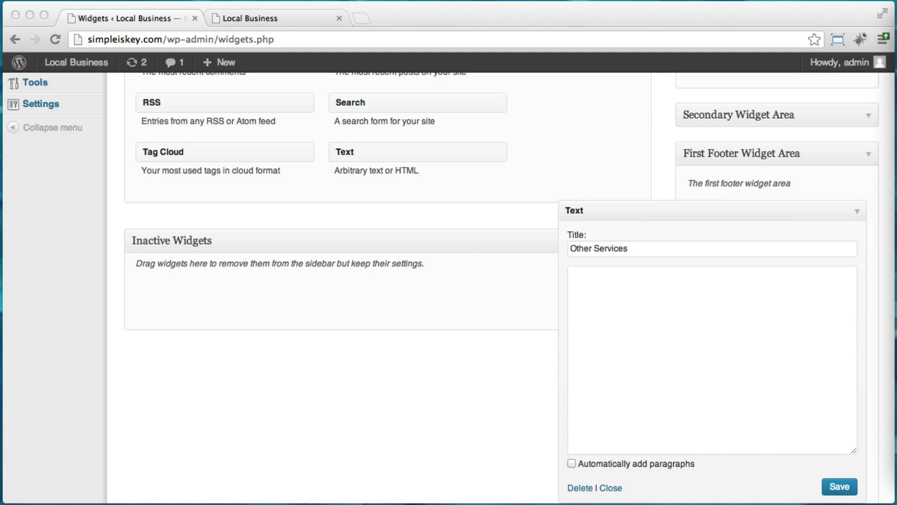
{"action": "key", "text": "super+Tab"}
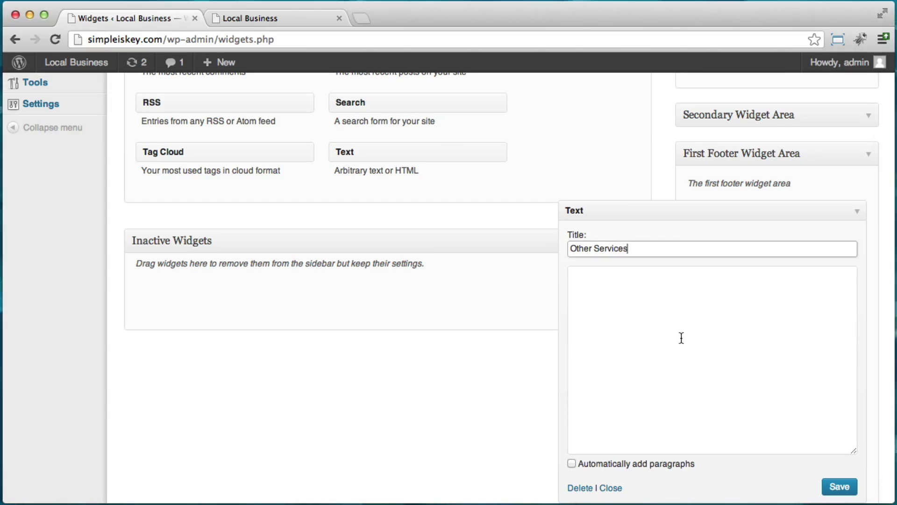
{"action": "left_click", "coordinate": [680, 336]}
{"action": "type", "text": "If you would like to hire me for other services like Transcribing, Producing, Engineering or Studio Musician, feel free to contact me."}
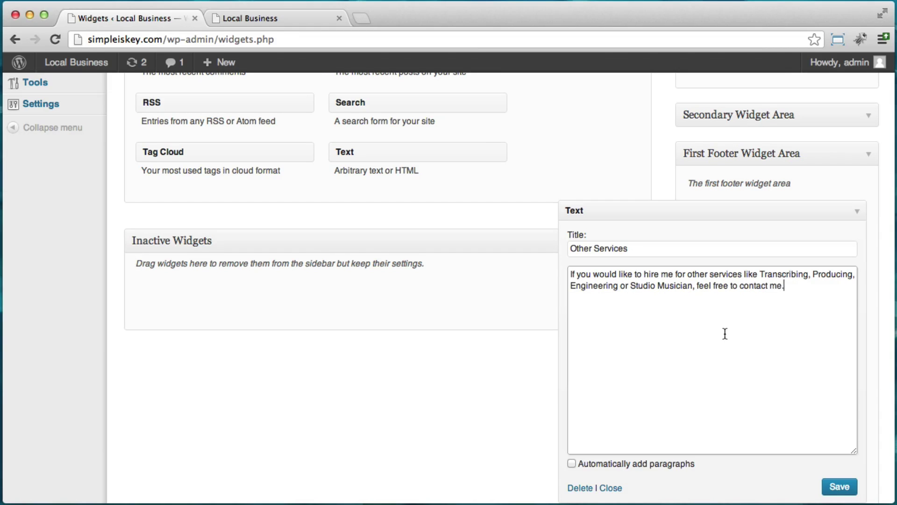
{"action": "left_click", "coordinate": [837, 486]}
{"action": "left_click", "coordinate": [857, 213]}
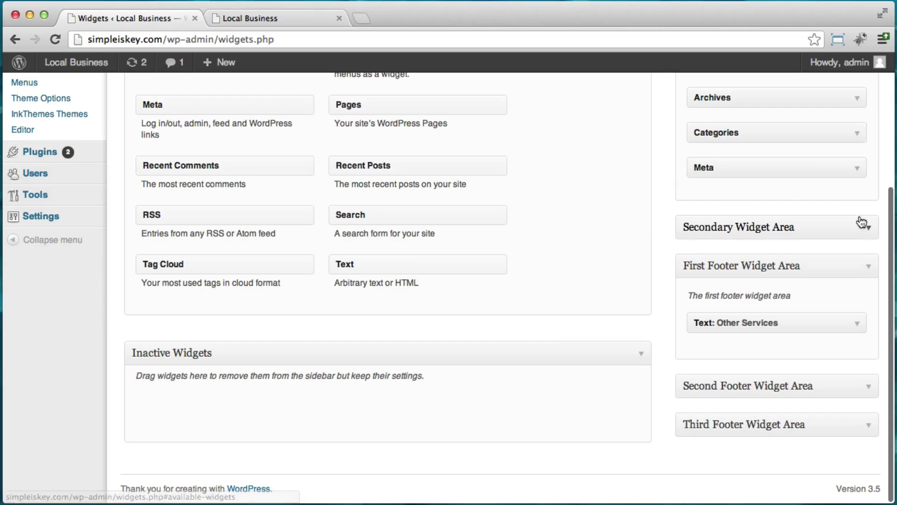
{"action": "left_click", "coordinate": [254, 22]}
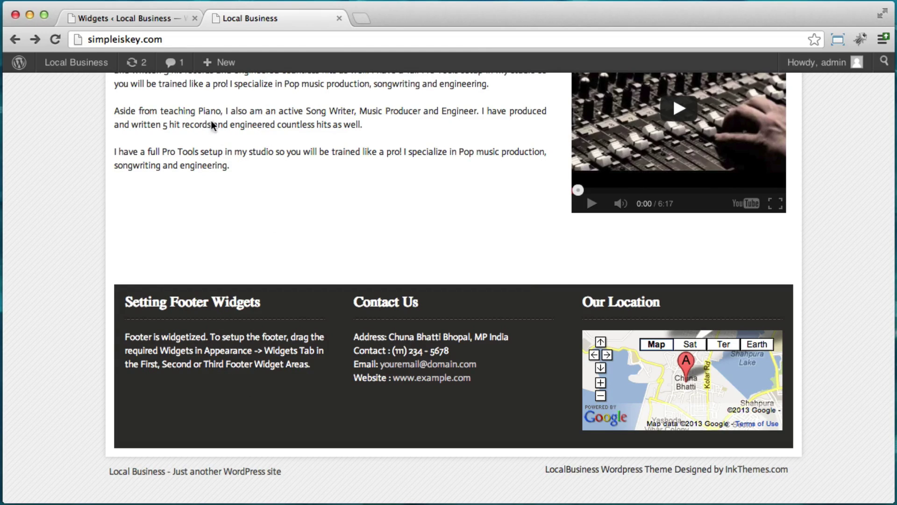
{"action": "left_click", "coordinate": [55, 40]}
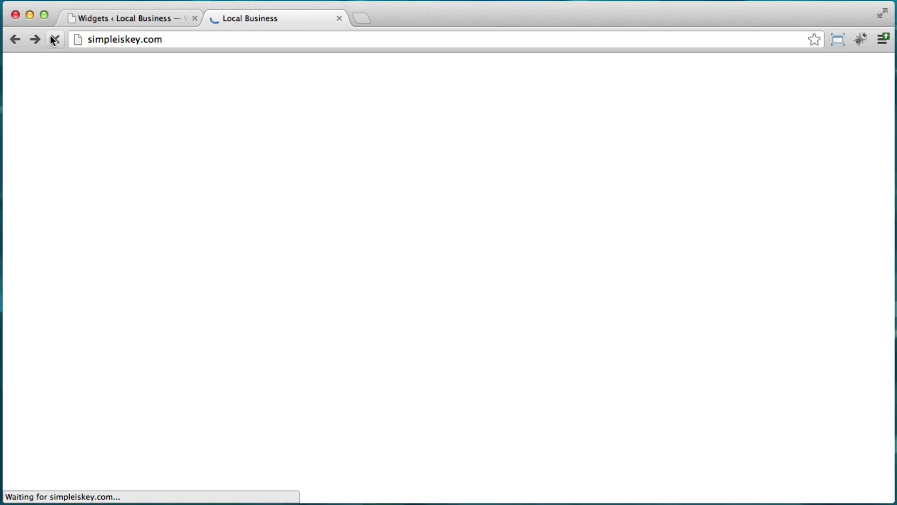
{"action": "scroll", "coordinate": [340, 155], "scroll_direction": "down", "scroll_amount": 10}
{"action": "scroll", "coordinate": [340, 155], "scroll_direction": "down", "scroll_amount": 3}
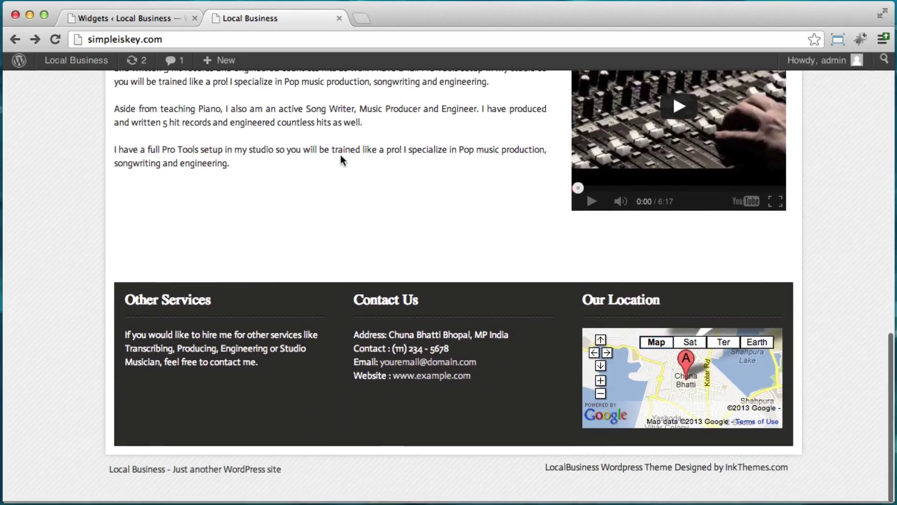
{"action": "left_click_drag", "start_coordinate": [126, 302], "coordinate": [266, 317]}
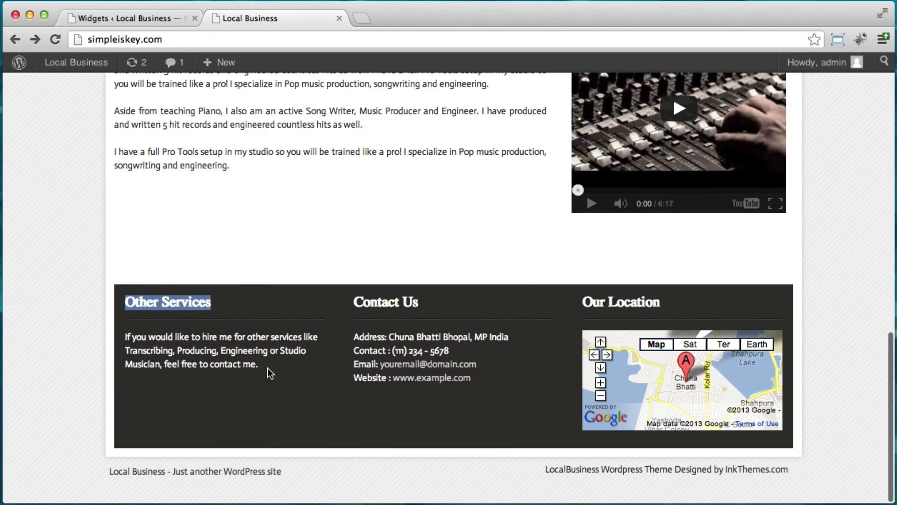
{"action": "left_click_drag", "start_coordinate": [270, 373], "coordinate": [126, 337]}
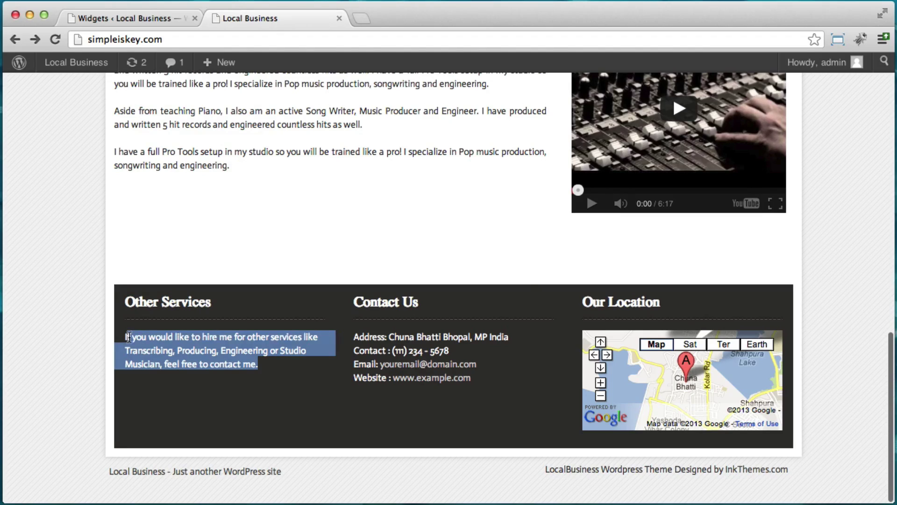
{"action": "left_click", "coordinate": [144, 337]}
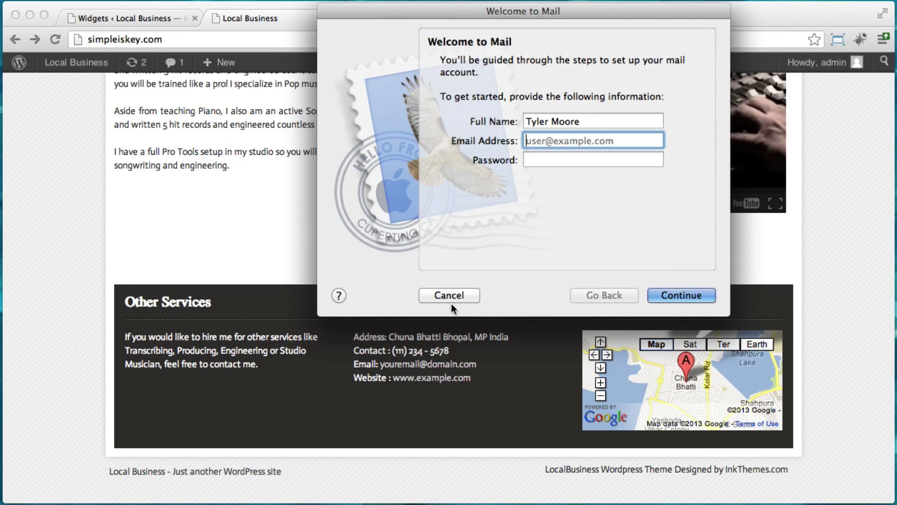
{"action": "left_click", "coordinate": [446, 294]}
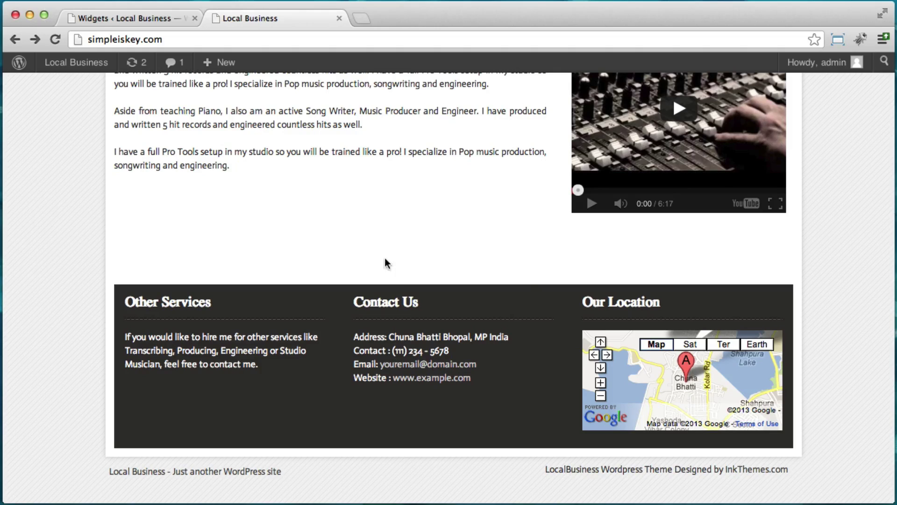
{"action": "left_click", "coordinate": [153, 18]}
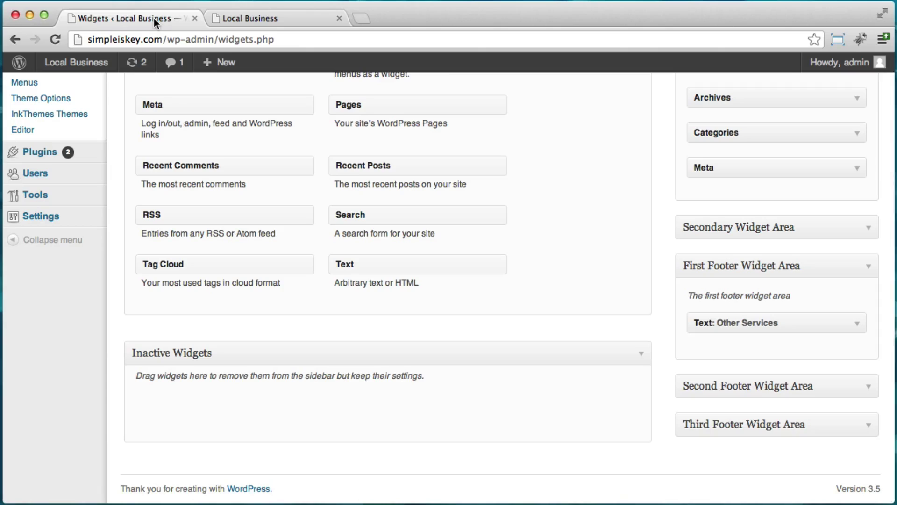
Add a Text widget to the Second Footer Widget Area titled Contact Us.
{"action": "left_click", "coordinate": [870, 388]}
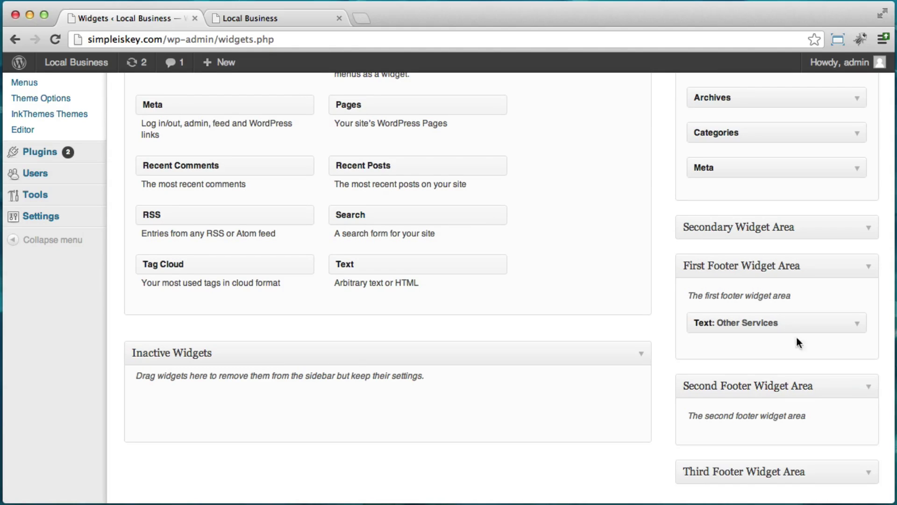
{"action": "scroll", "coordinate": [794, 334], "scroll_direction": "down", "scroll_amount": 1}
{"action": "left_click_drag", "start_coordinate": [370, 247], "coordinate": [700, 399]}
{"action": "left_click", "coordinate": [626, 461]}
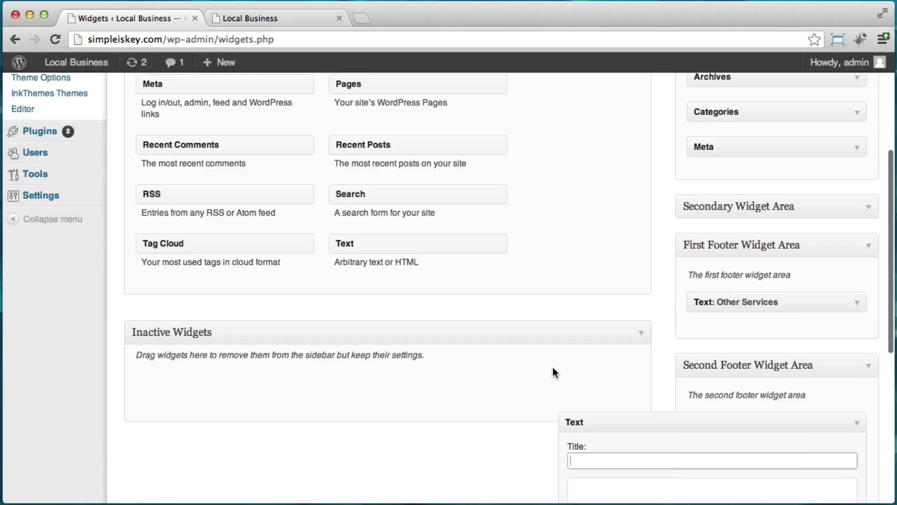
{"action": "scroll", "coordinate": [546, 341], "scroll_direction": "down", "scroll_amount": 3}
{"action": "type", "text": "Contact Us"}
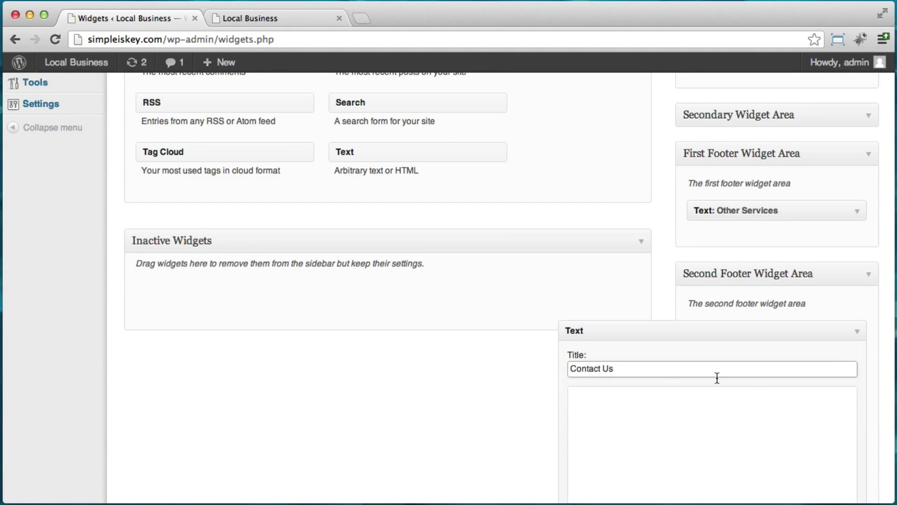
Paste the address, phone and email lines into the widget body and save it.
{"action": "left_click", "coordinate": [679, 412]}
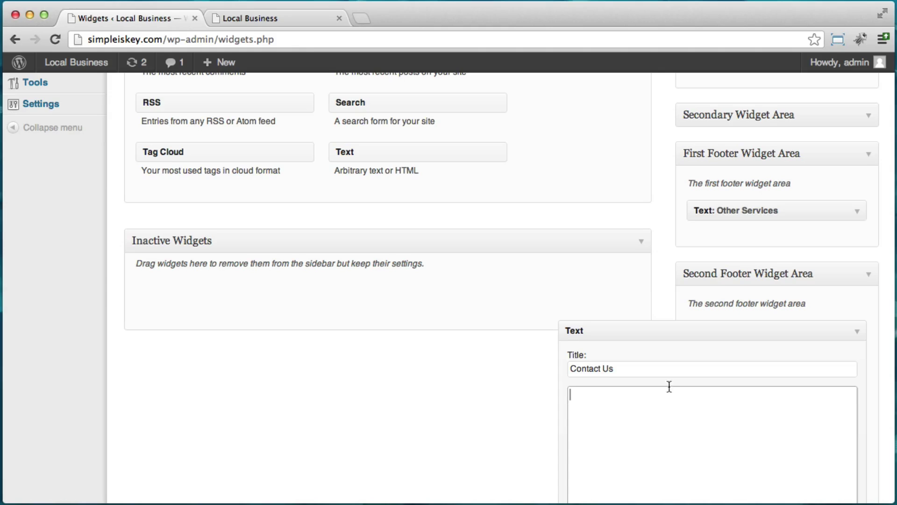
{"action": "scroll", "coordinate": [669, 387], "scroll_direction": "down", "scroll_amount": 3}
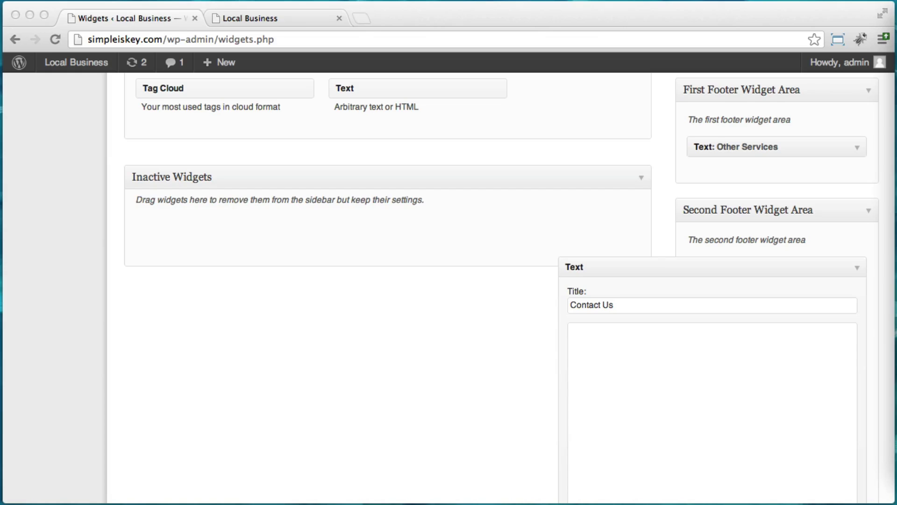
{"action": "left_click", "coordinate": [687, 402]}
{"action": "key", "text": "super+v"}
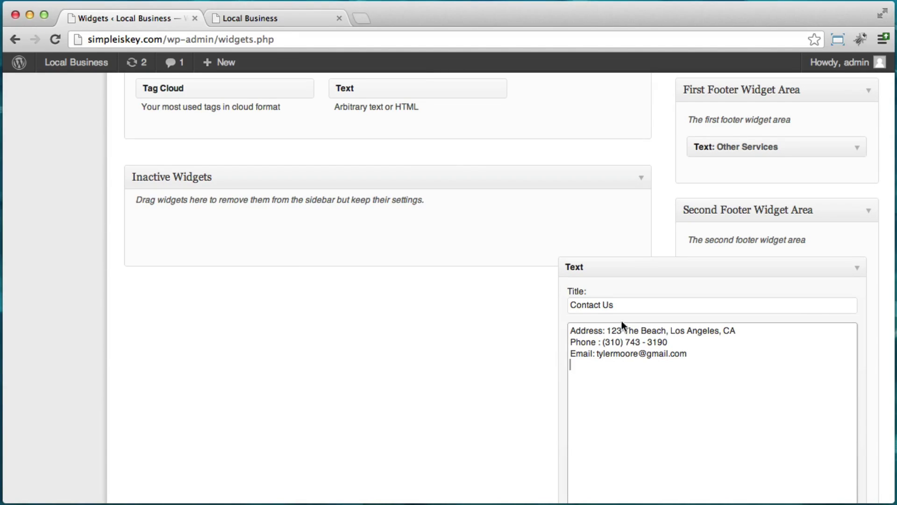
{"action": "left_click_drag", "start_coordinate": [573, 341], "coordinate": [542, 348]}
{"action": "left_click", "coordinate": [700, 357]}
{"action": "left_click", "coordinate": [789, 377]}
{"action": "scroll", "coordinate": [735, 377], "scroll_direction": "down", "scroll_amount": 4}
{"action": "left_click", "coordinate": [841, 454]}
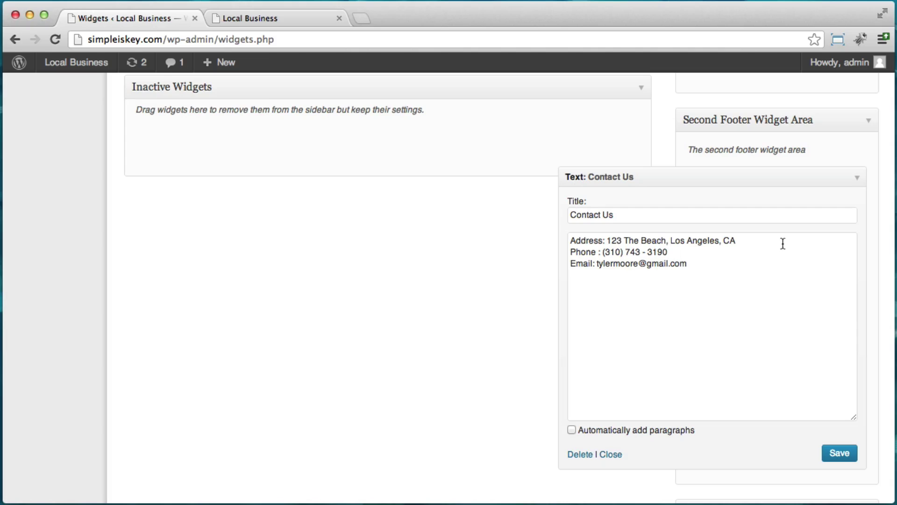
{"action": "left_click", "coordinate": [759, 240]}
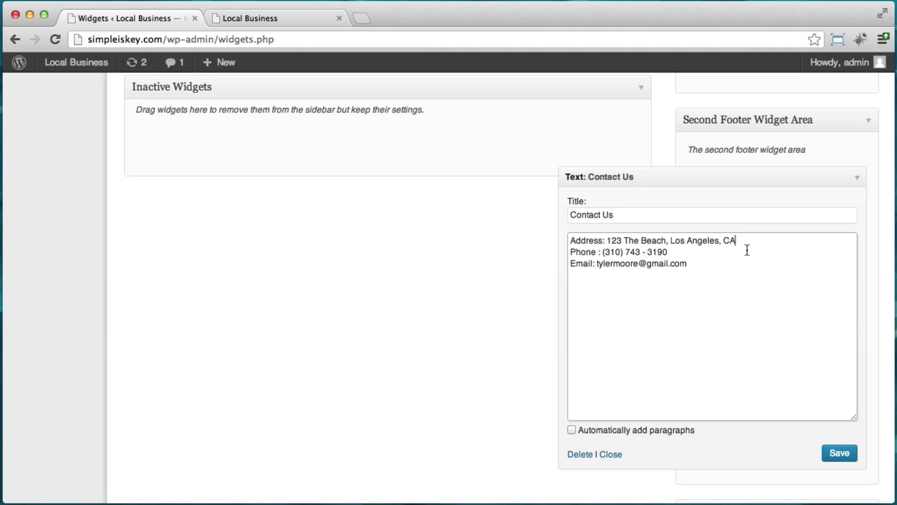
Inspect the Contact Us text in the live site's footer.
{"action": "left_click", "coordinate": [273, 18]}
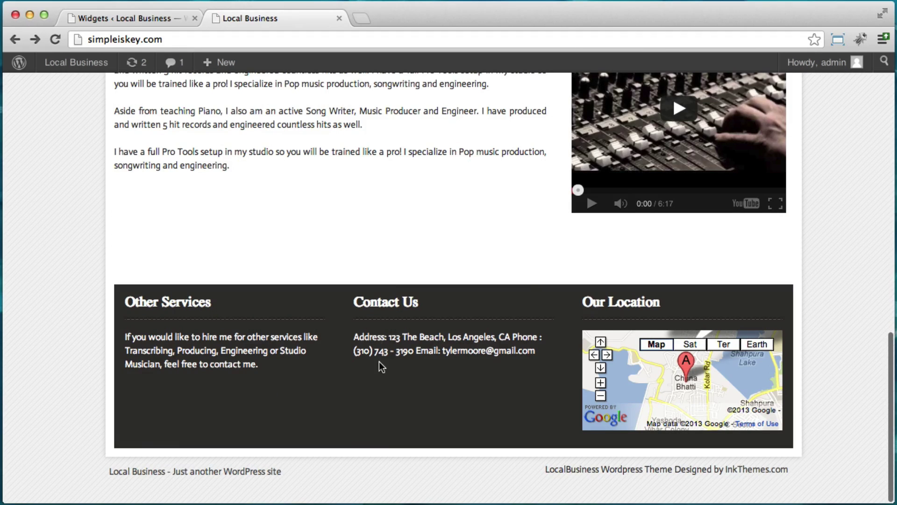
{"action": "left_click_drag", "start_coordinate": [369, 337], "coordinate": [525, 358]}
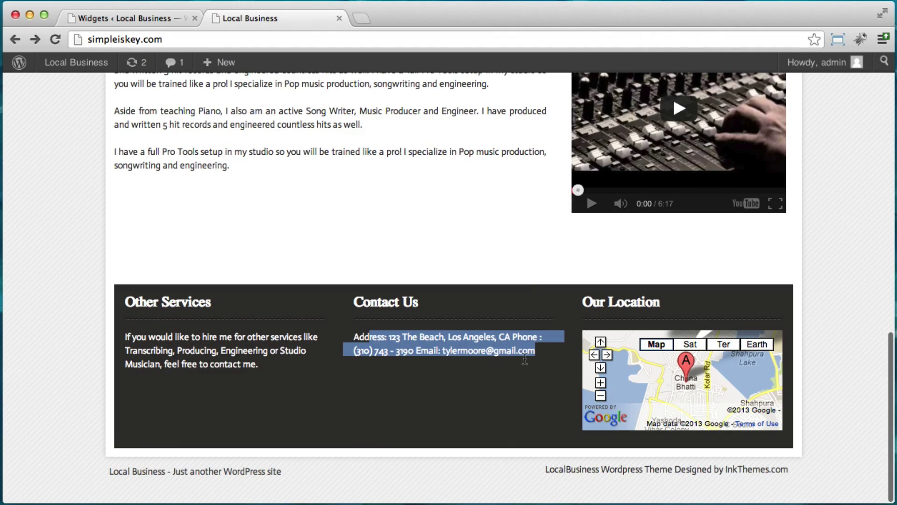
{"action": "left_click", "coordinate": [492, 356]}
{"action": "left_click", "coordinate": [134, 19]}
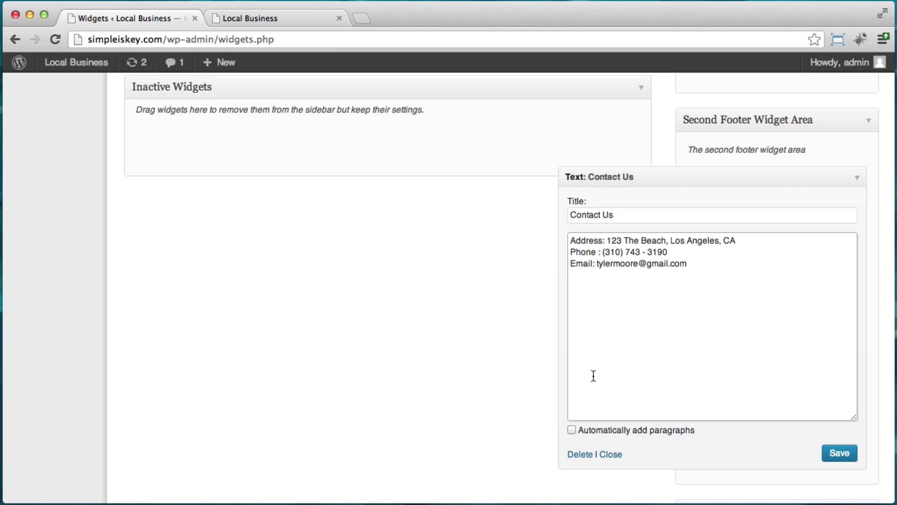
Enable 'Automatically add paragraphs' on Contact Us, save, and reload the live site.
{"action": "left_click", "coordinate": [571, 429]}
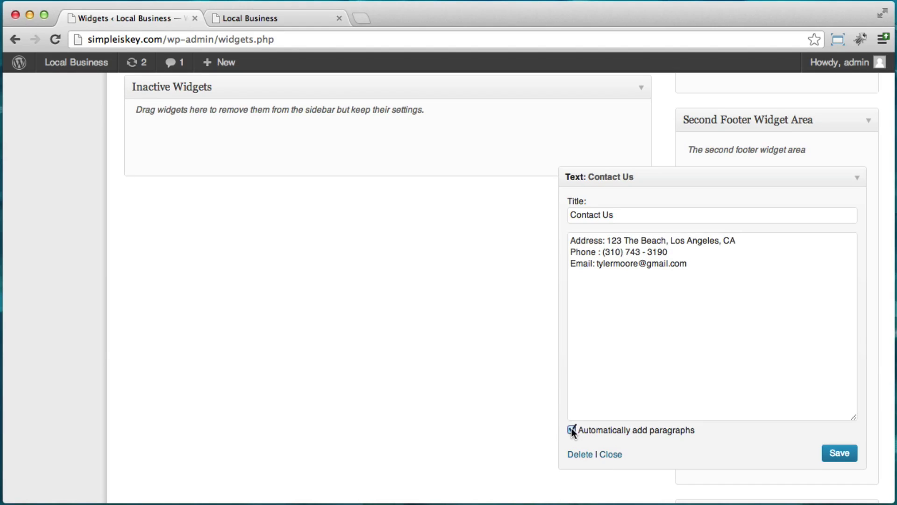
{"action": "left_click", "coordinate": [842, 457]}
{"action": "left_click", "coordinate": [283, 18]}
{"action": "left_click", "coordinate": [56, 40]}
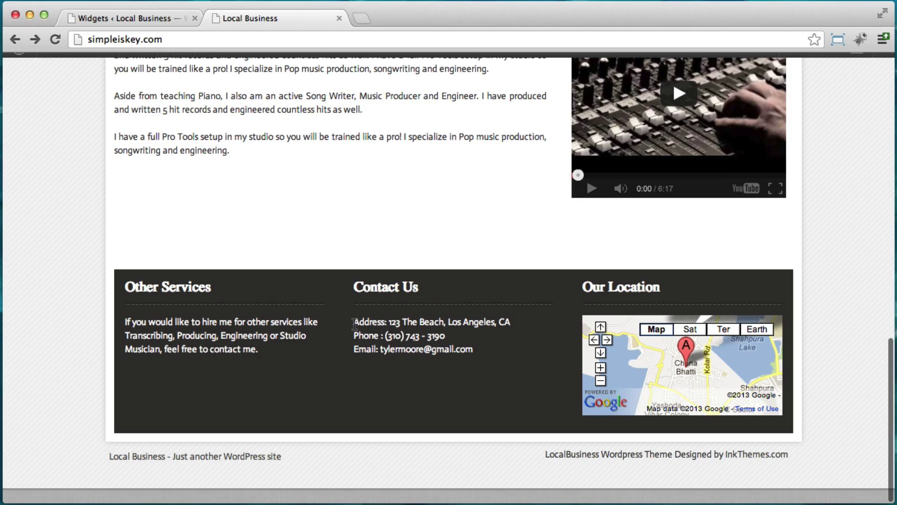
{"action": "left_click_drag", "start_coordinate": [354, 323], "coordinate": [483, 359]}
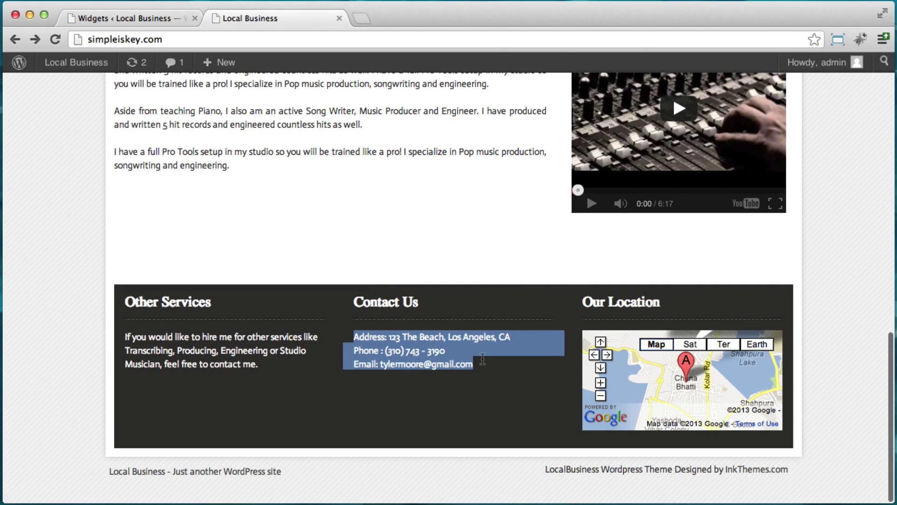
{"action": "left_click", "coordinate": [482, 359]}
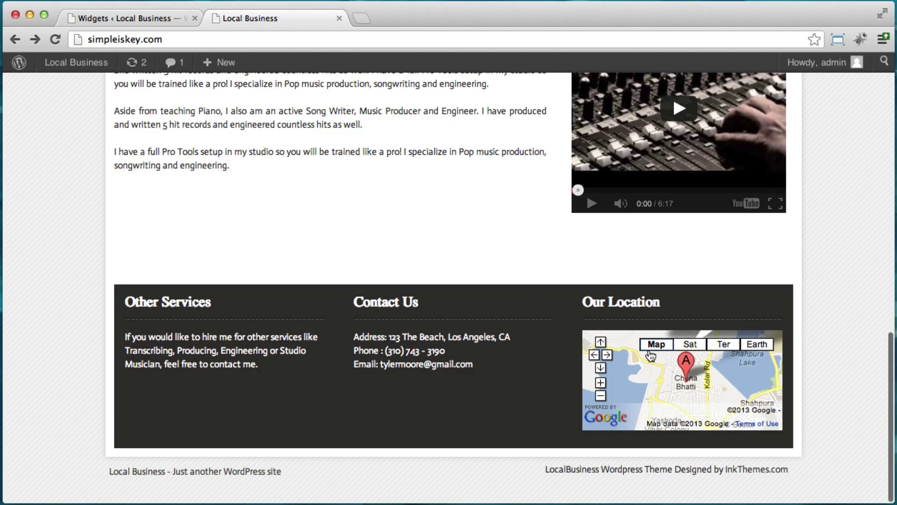
Collapse Contact Us, drop a Text widget into the Third Footer Widget Area, and open a new tab.
{"action": "left_click", "coordinate": [138, 17]}
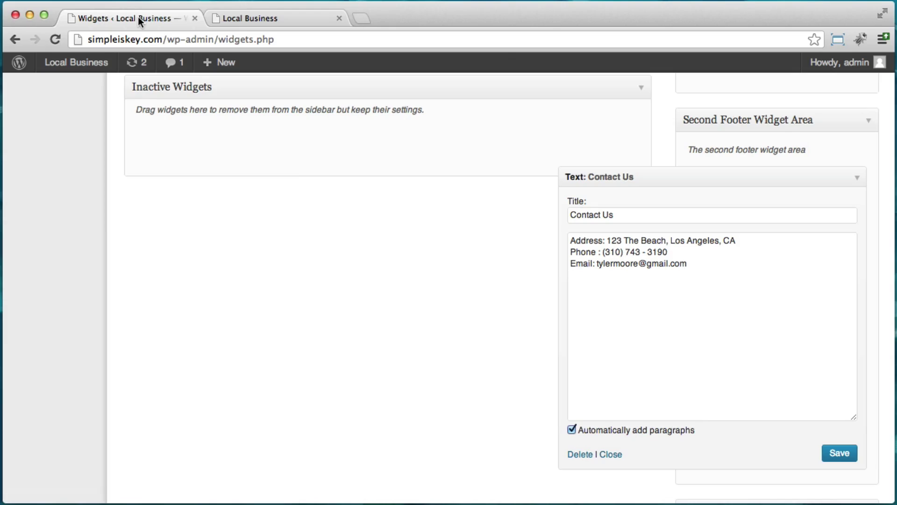
{"action": "left_click", "coordinate": [857, 179]}
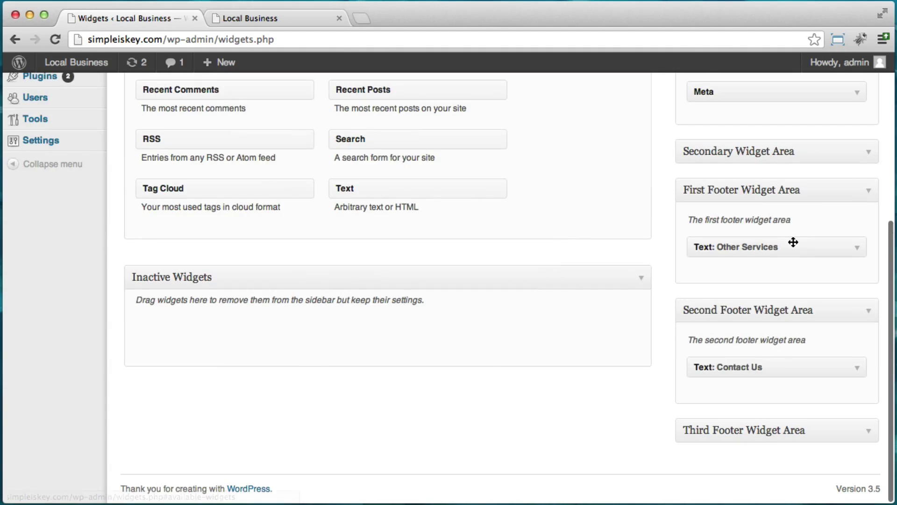
{"action": "left_click", "coordinate": [867, 430]}
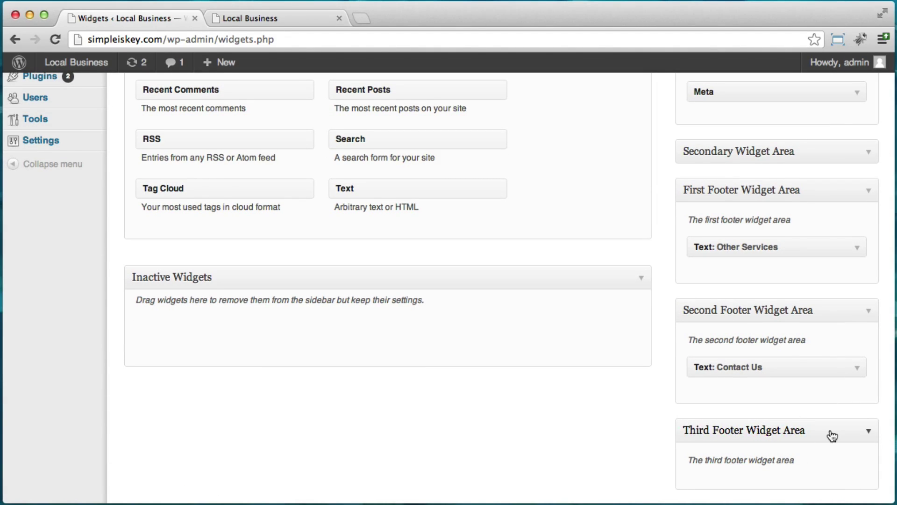
{"action": "left_click_drag", "start_coordinate": [369, 188], "coordinate": [706, 460]}
{"action": "scroll", "coordinate": [717, 360], "scroll_direction": "down", "scroll_amount": 3}
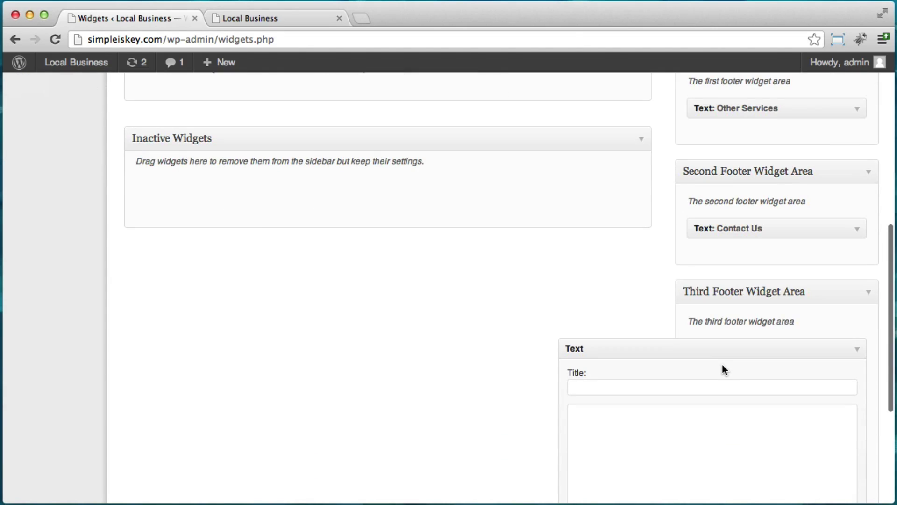
{"action": "left_click", "coordinate": [606, 389]}
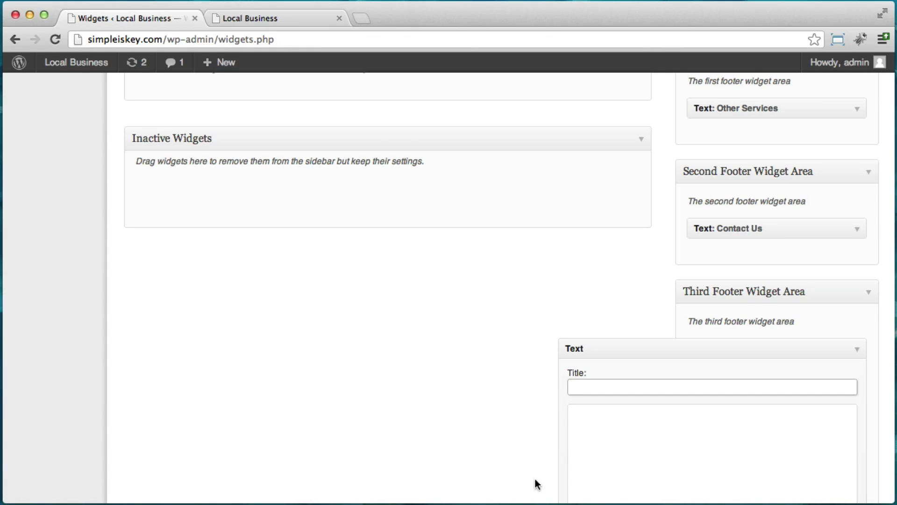
{"action": "left_click", "coordinate": [359, 17]}
Load maps.google.com, search 'manhattan Beach', and open the map's link and embed panel.
{"action": "type", "text": "maps.google.com"}
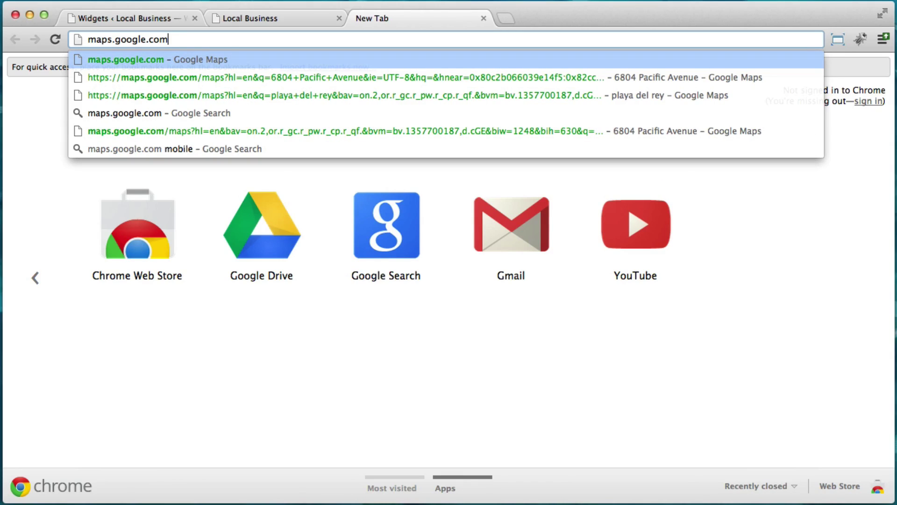
{"action": "key", "text": "Return"}
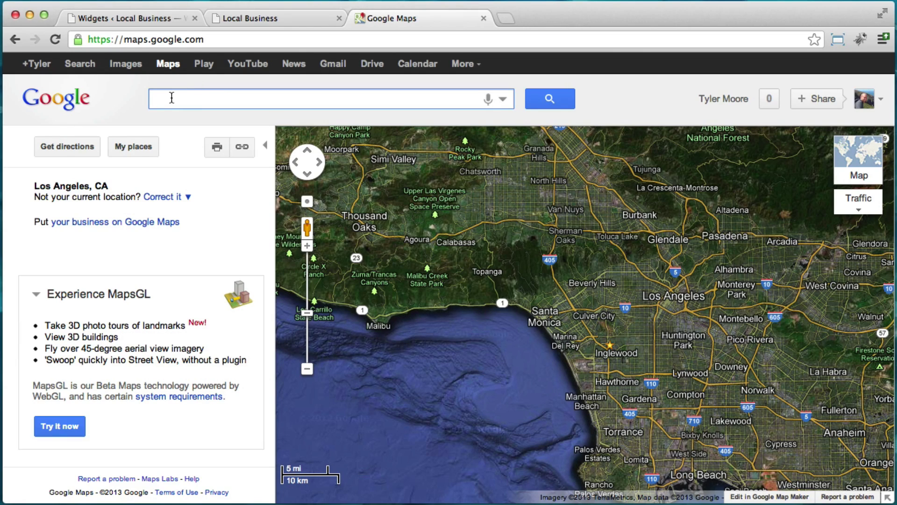
{"action": "type", "text": "man"}
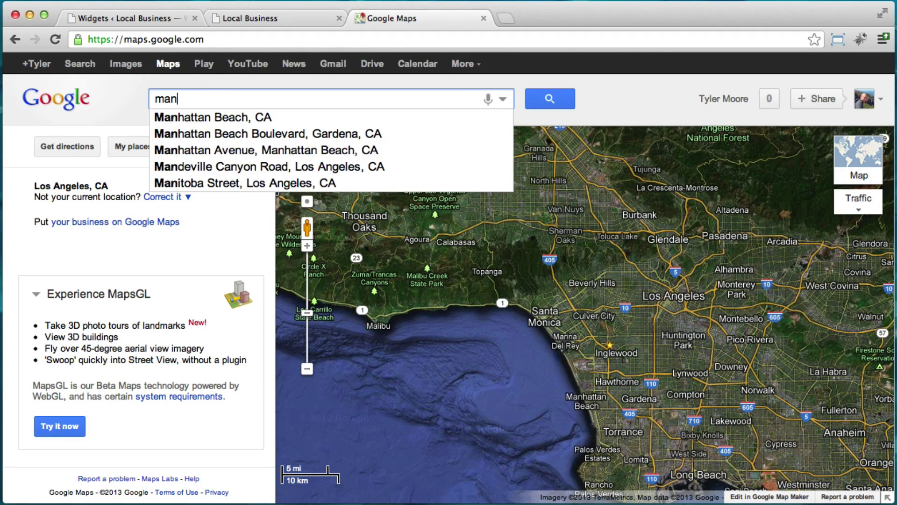
{"action": "type", "text": "hattan Beach, CA"}
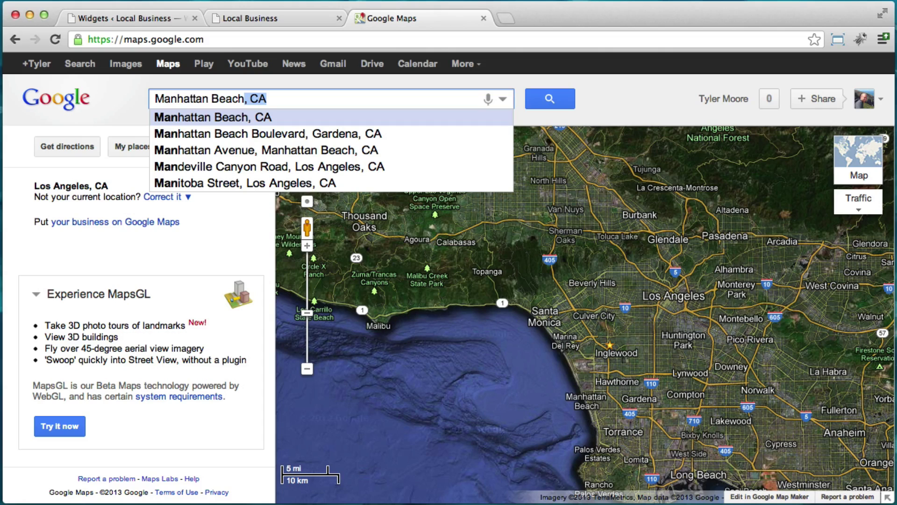
{"action": "key", "text": "Return"}
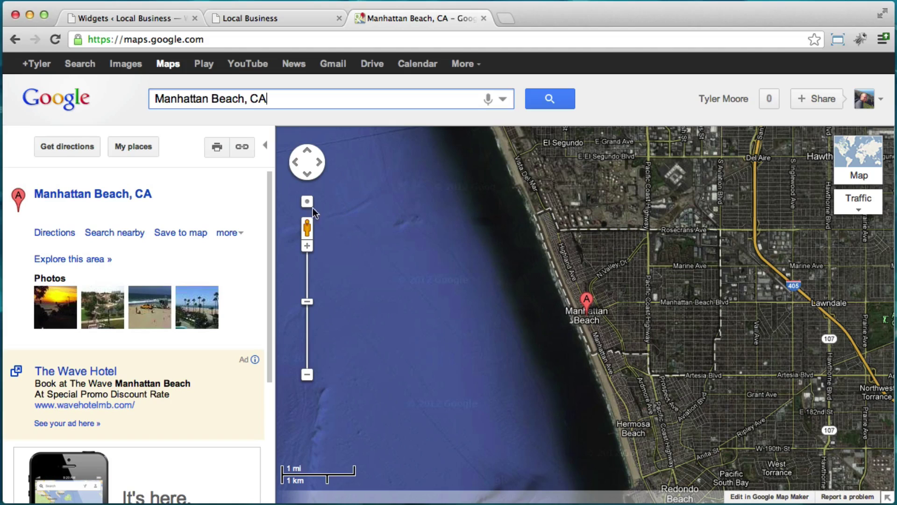
{"action": "left_click", "coordinate": [243, 147]}
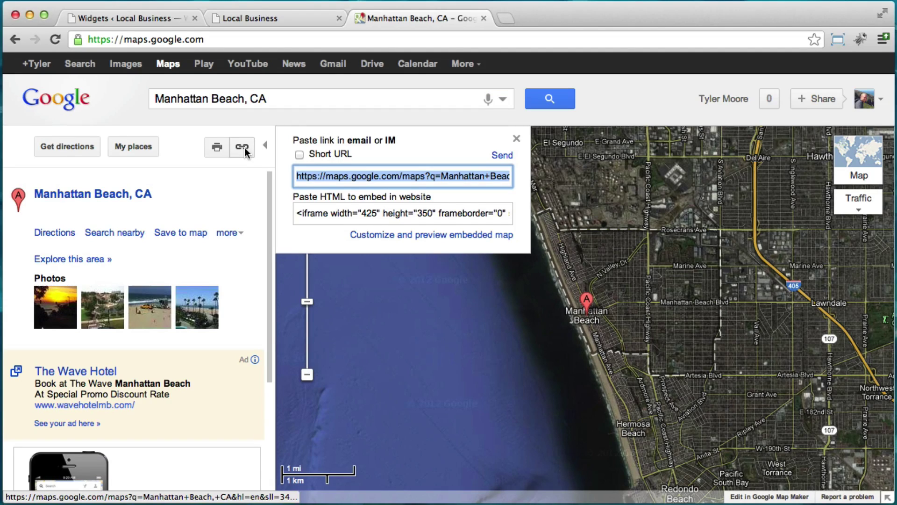
Open the embedded map preview, choose Custom size and set the width to 280.
{"action": "left_click", "coordinate": [391, 233]}
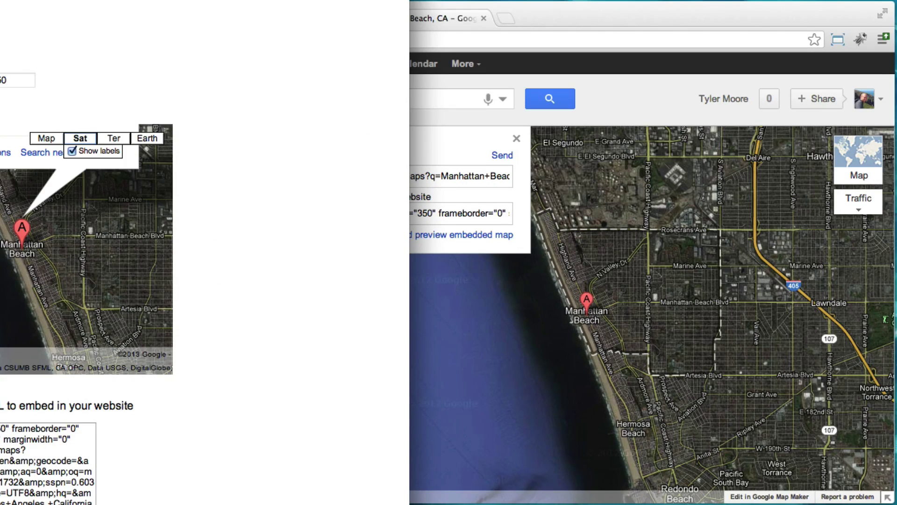
{"action": "left_click_drag", "start_coordinate": [409, 503], "coordinate": [246, 233]}
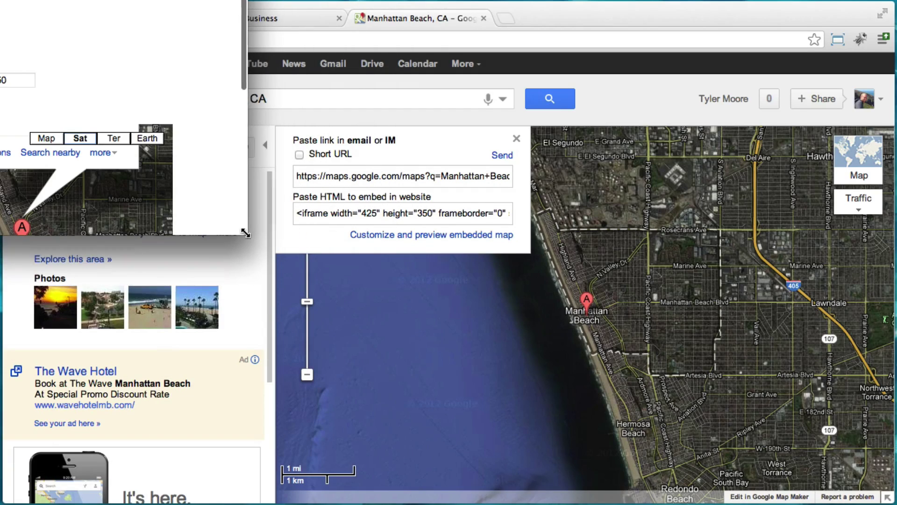
{"action": "left_click_drag", "start_coordinate": [154, 0], "coordinate": [491, 117]}
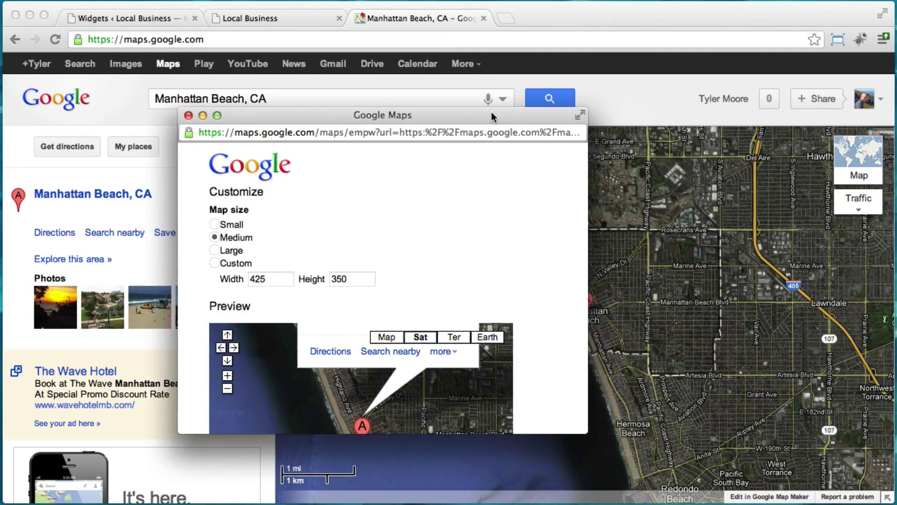
{"action": "left_click", "coordinate": [215, 264]}
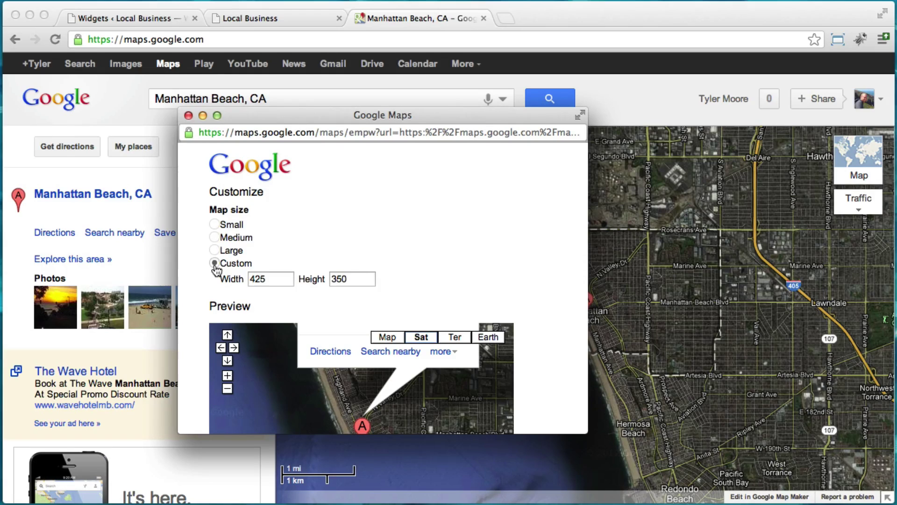
{"action": "left_click_drag", "start_coordinate": [590, 439], "coordinate": [678, 503]}
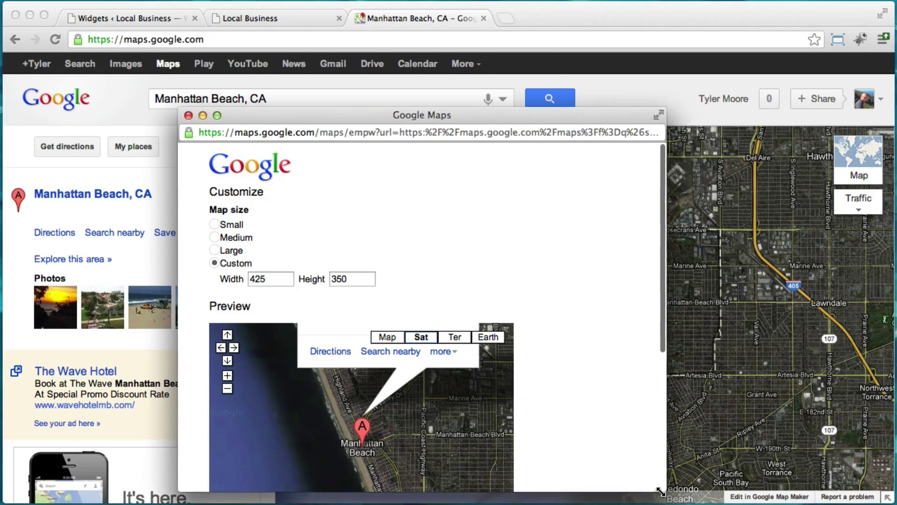
{"action": "left_click_drag", "start_coordinate": [425, 117], "coordinate": [390, 115]}
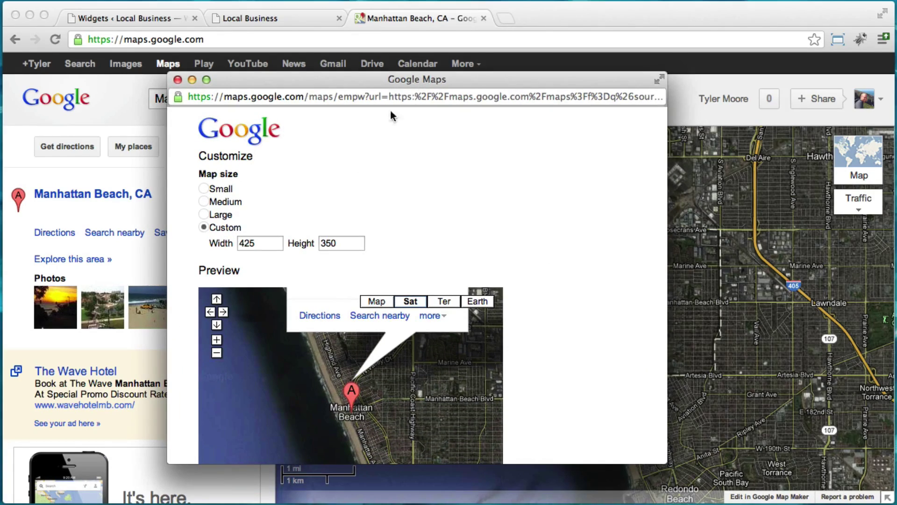
{"action": "left_click_drag", "start_coordinate": [264, 243], "coordinate": [231, 239]}
{"action": "type", "text": "280"}
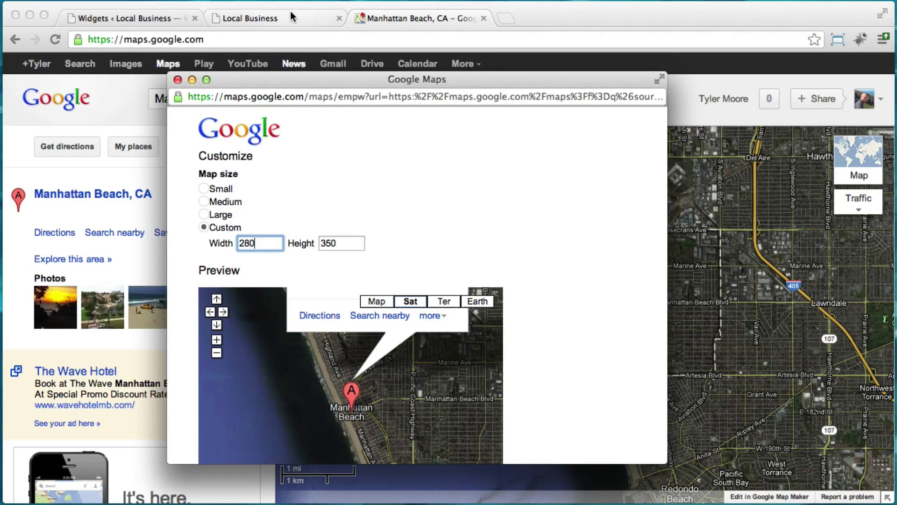
Set the embed height to 140, checking it against the live site's footer map.
{"action": "left_click_drag", "start_coordinate": [301, 84], "coordinate": [572, 3]}
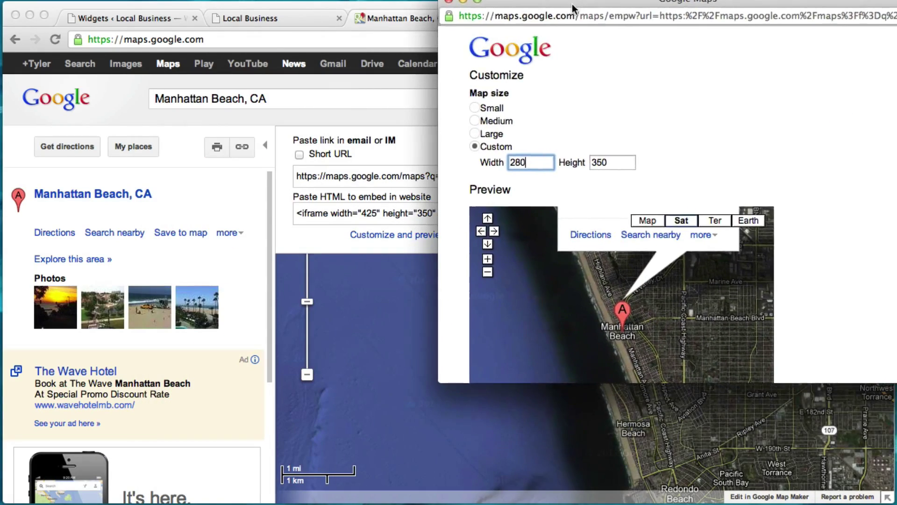
{"action": "left_click", "coordinate": [261, 19]}
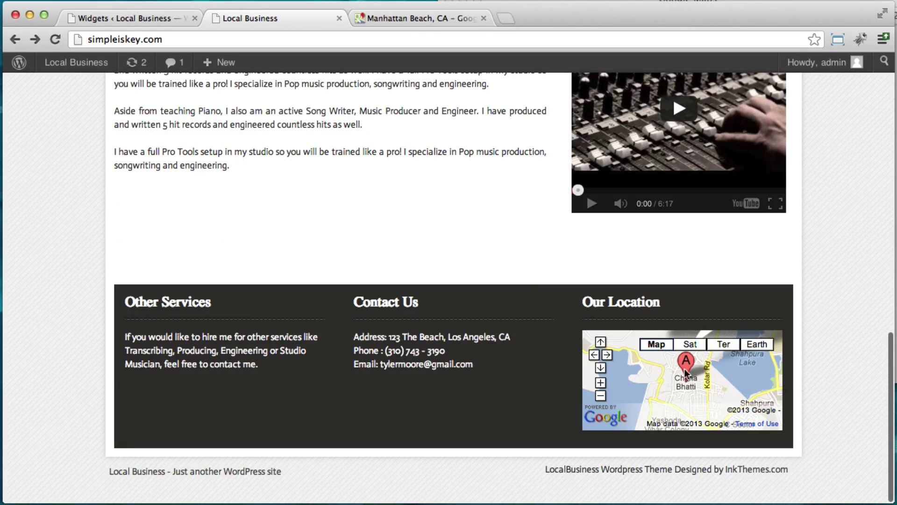
{"action": "left_click_drag", "start_coordinate": [659, 1], "coordinate": [456, 62]}
{"action": "left_click", "coordinate": [427, 230]}
{"action": "left_click_drag", "start_coordinate": [427, 230], "coordinate": [396, 230]}
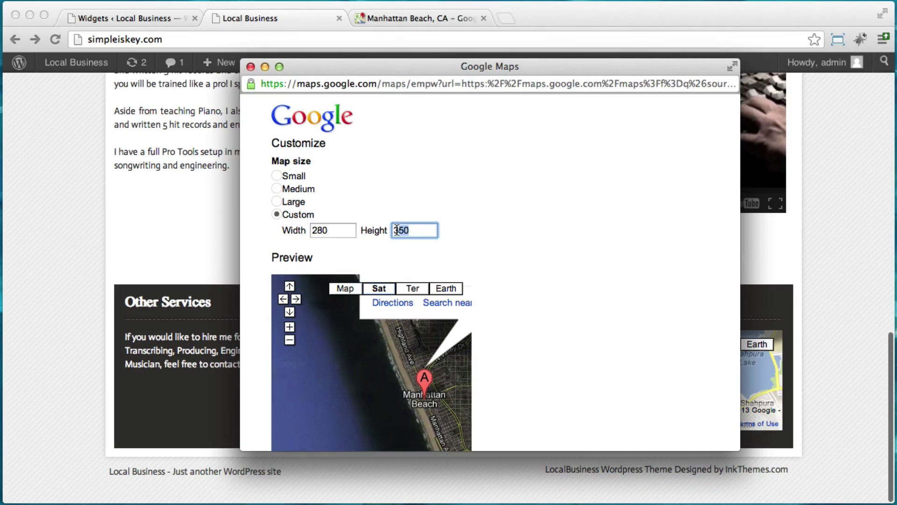
{"action": "key", "text": "BackSpace"}
{"action": "type", "text": "1"}
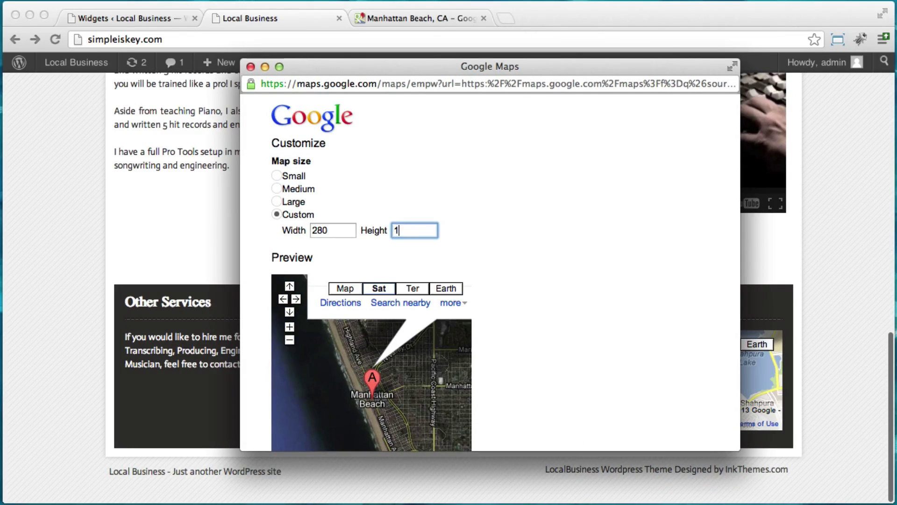
{"action": "type", "text": "40"}
{"action": "left_click_drag", "start_coordinate": [582, 67], "coordinate": [377, 71]}
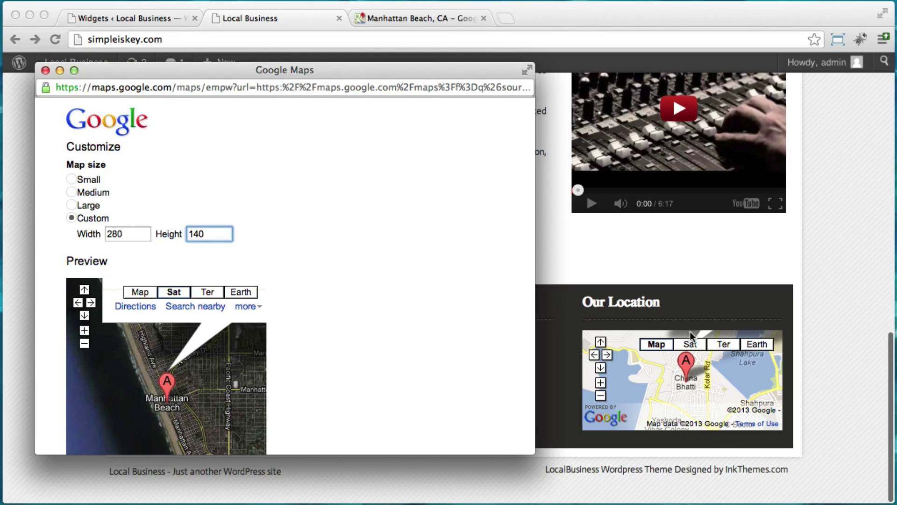
{"action": "left_click_drag", "start_coordinate": [422, 68], "coordinate": [839, 2]}
{"action": "left_click", "coordinate": [415, 21]}
{"action": "left_click_drag", "start_coordinate": [583, 6], "coordinate": [346, 103]}
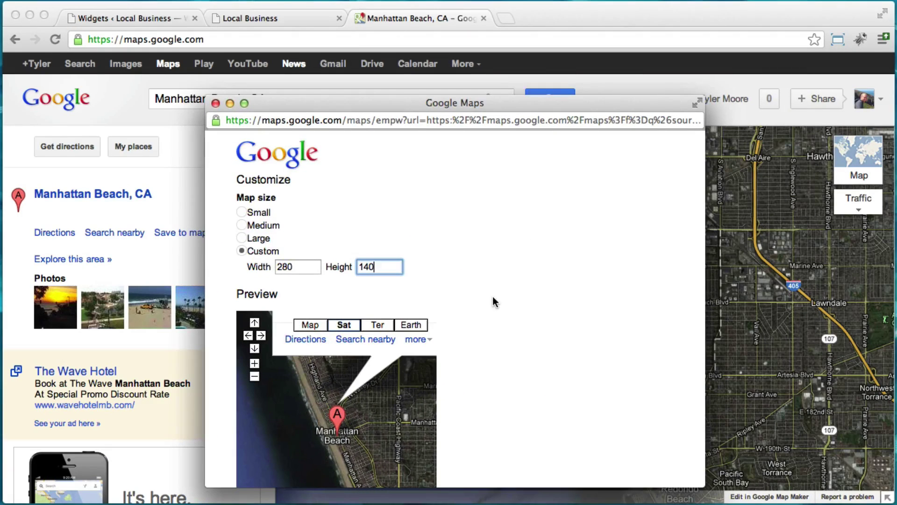
Apply the 140 height, switch the preview to Map view and recentre on Manhattan Beach.
{"action": "scroll", "coordinate": [493, 295], "scroll_direction": "down", "scroll_amount": 5}
{"action": "scroll", "coordinate": [492, 296], "scroll_direction": "up", "scroll_amount": 4}
{"action": "scroll", "coordinate": [452, 260], "scroll_direction": "down", "scroll_amount": 5}
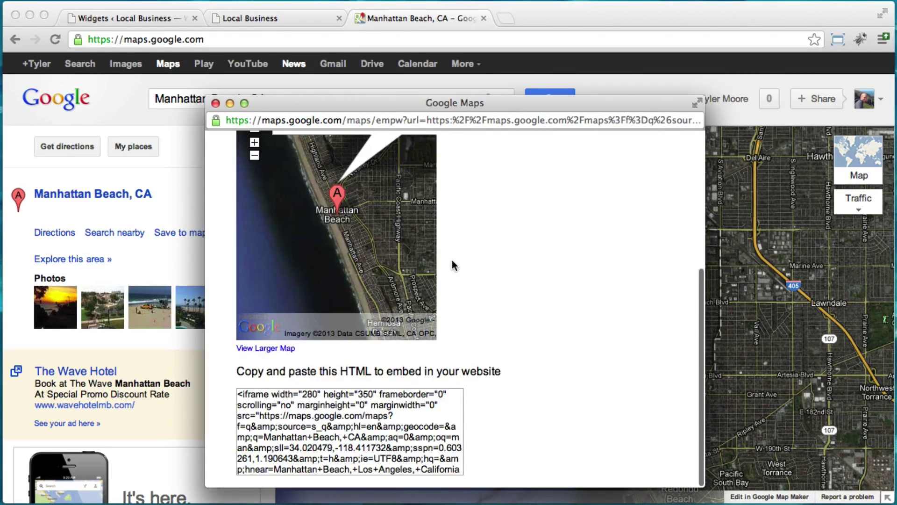
{"action": "left_click", "coordinate": [365, 432]}
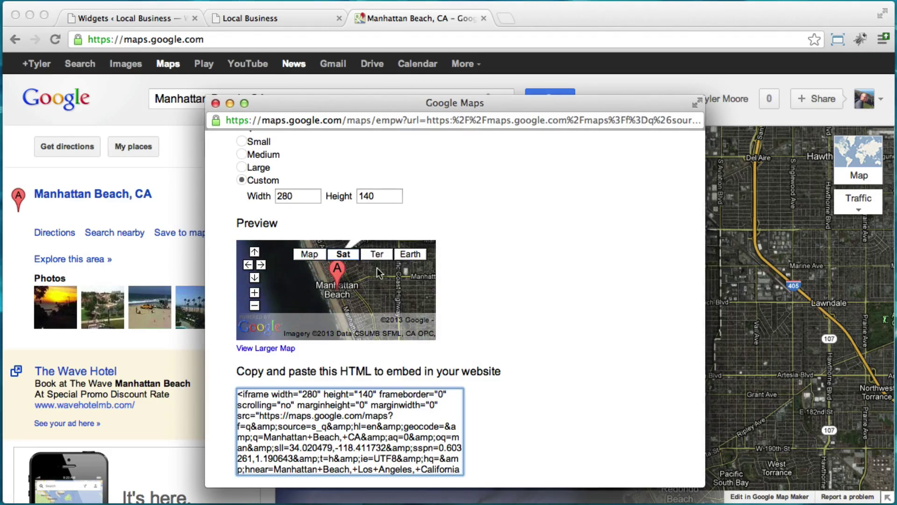
{"action": "mouse_move", "coordinate": [343, 255]}
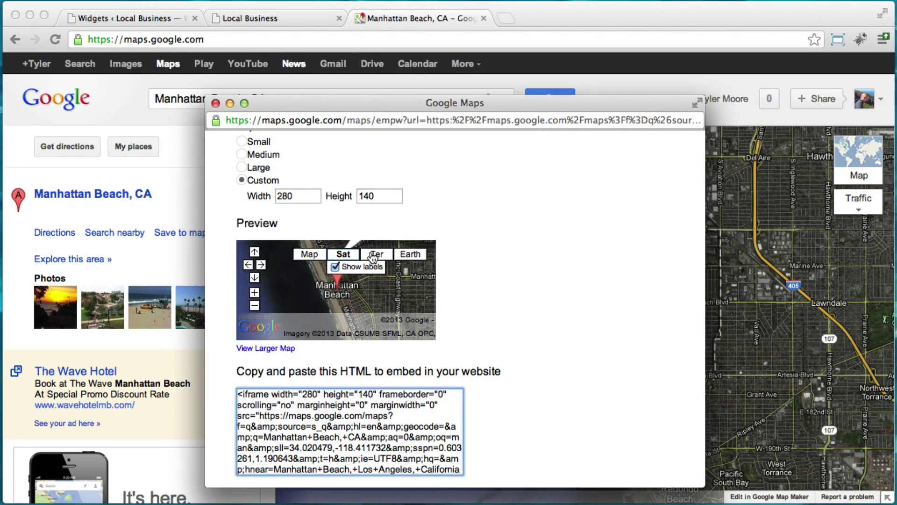
{"action": "left_click", "coordinate": [344, 256]}
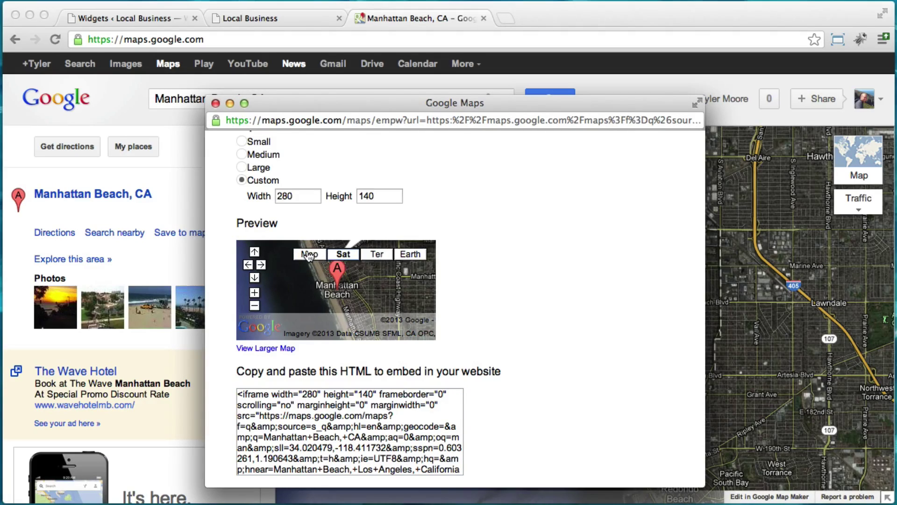
{"action": "left_click", "coordinate": [308, 256]}
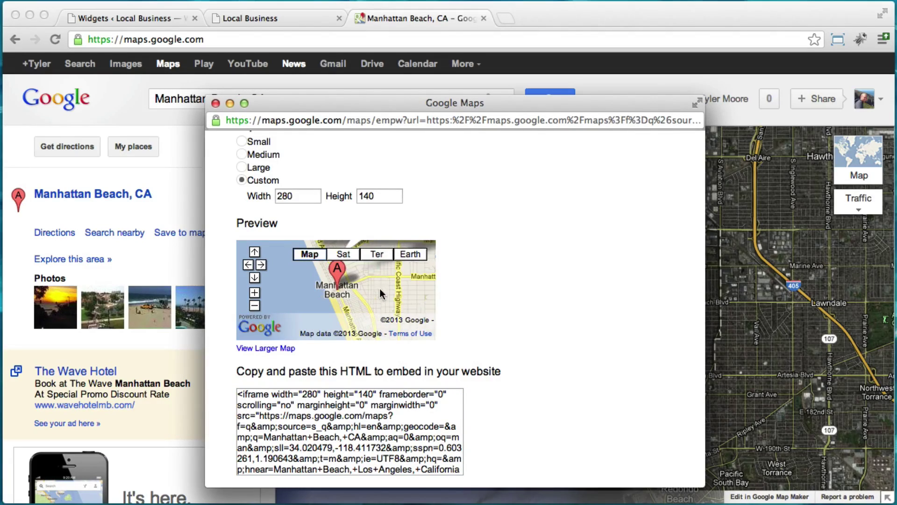
{"action": "left_click_drag", "start_coordinate": [380, 290], "coordinate": [370, 299]}
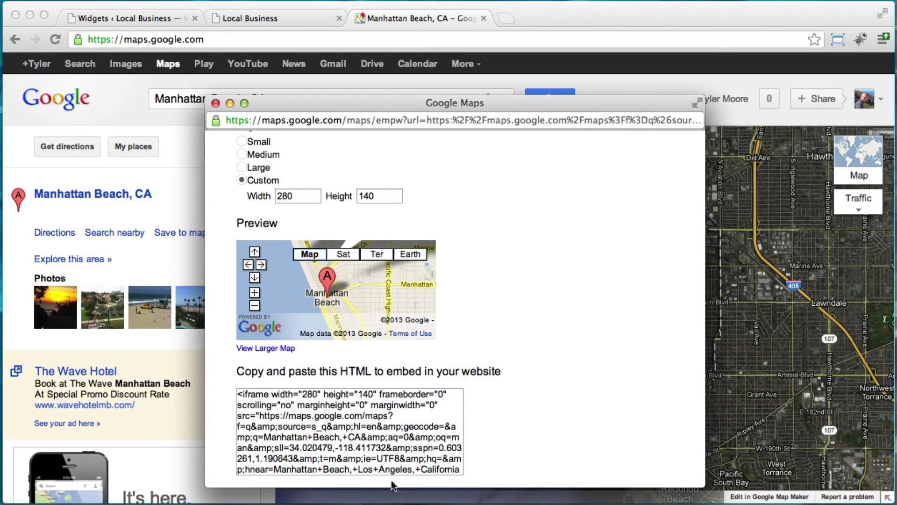
Copy the 280×140 embed HTML code and close the customize window.
{"action": "left_click", "coordinate": [364, 420]}
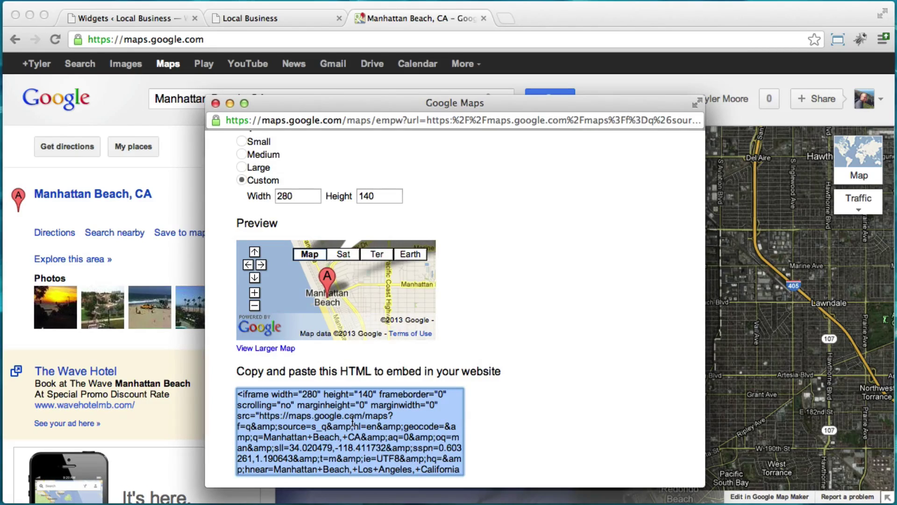
{"action": "right_click", "coordinate": [352, 421]}
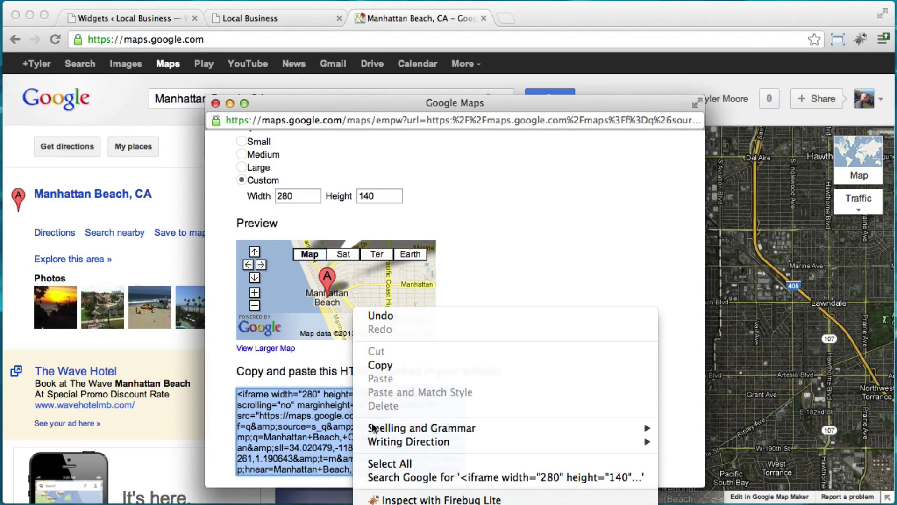
{"action": "left_click", "coordinate": [381, 365]}
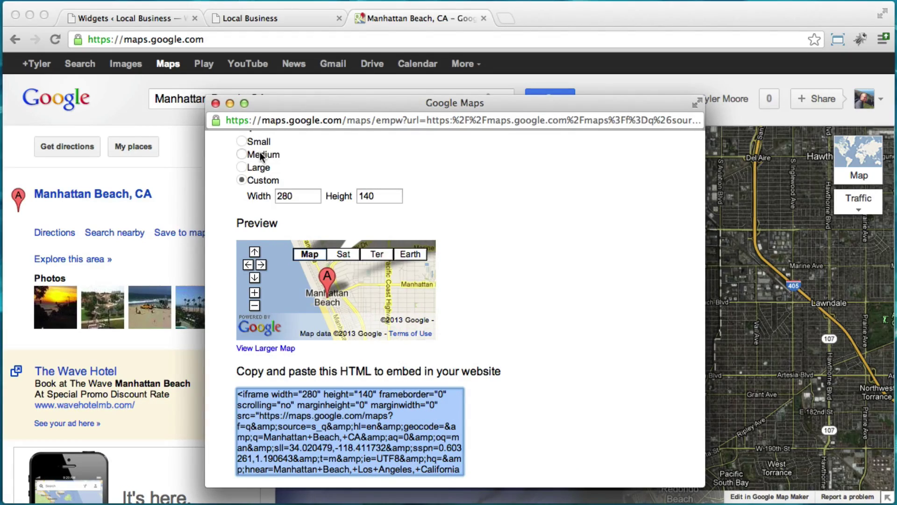
{"action": "left_click", "coordinate": [216, 103]}
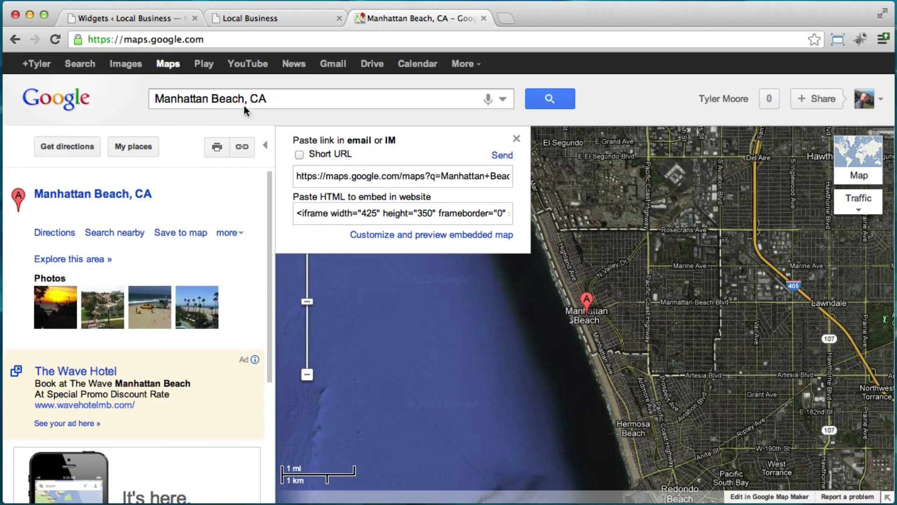
Paste the Manhattan Beach map iframe code into the Third Footer Text widget's content box.
{"action": "left_click", "coordinate": [270, 19]}
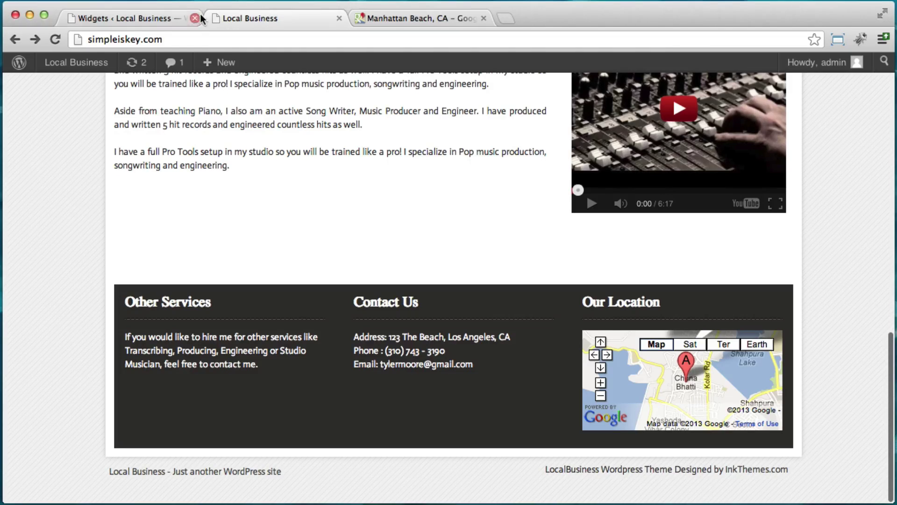
{"action": "left_click", "coordinate": [146, 18]}
{"action": "scroll", "coordinate": [631, 307], "scroll_direction": "down", "scroll_amount": 2}
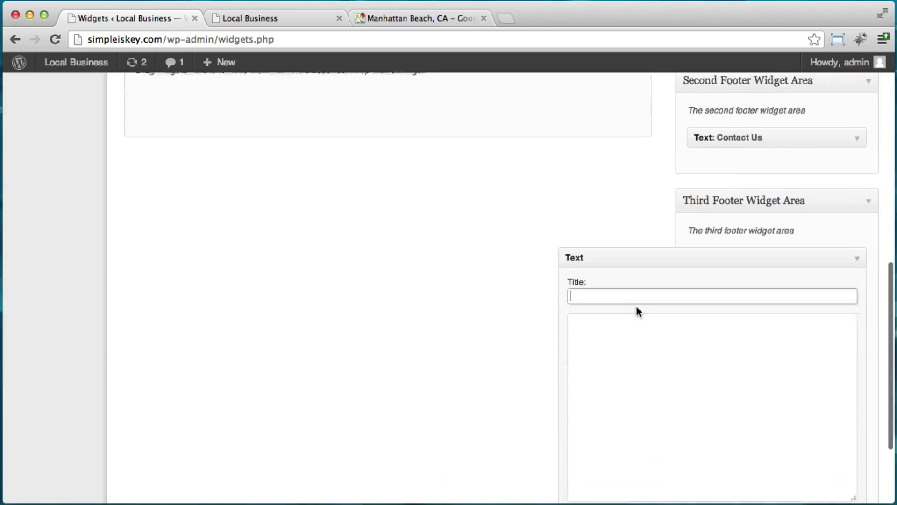
{"action": "scroll", "coordinate": [636, 307], "scroll_direction": "down", "scroll_amount": 1}
{"action": "left_click", "coordinate": [607, 330]}
{"action": "right_click", "coordinate": [607, 330]}
{"action": "left_click", "coordinate": [630, 402]}
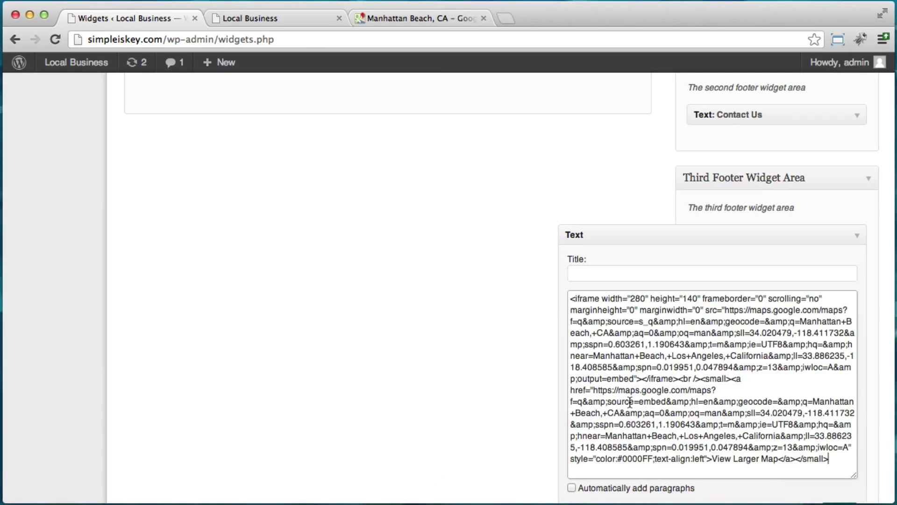
Save the Text widget with the 280×140 map code and collapse it.
{"action": "scroll", "coordinate": [742, 348], "scroll_direction": "down", "scroll_amount": 2}
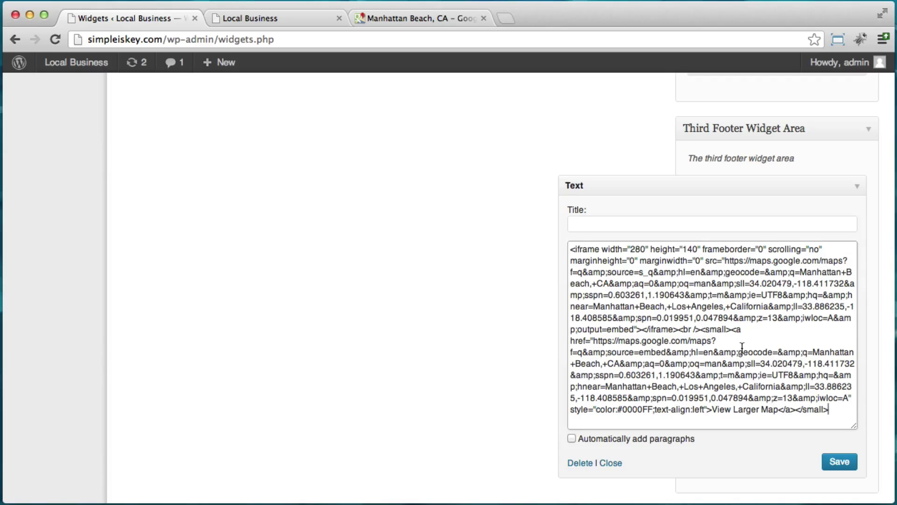
{"action": "left_click", "coordinate": [839, 465]}
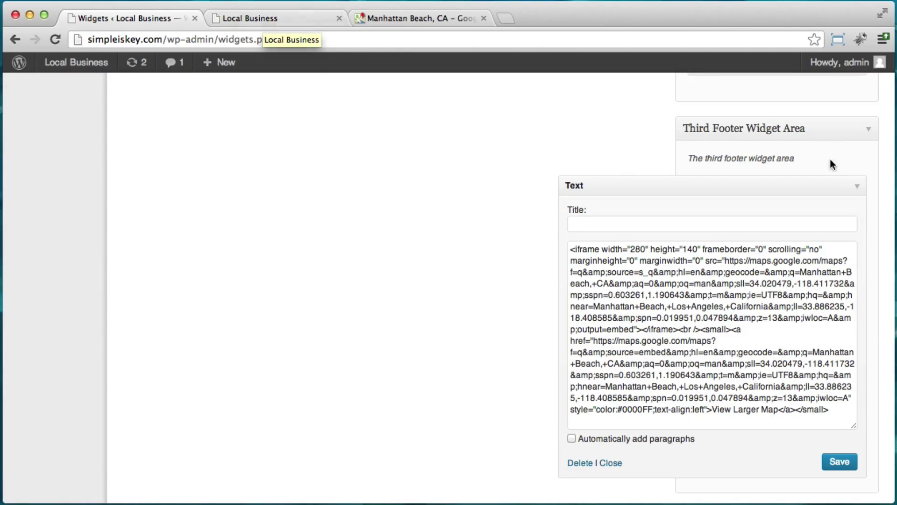
{"action": "left_click", "coordinate": [857, 186]}
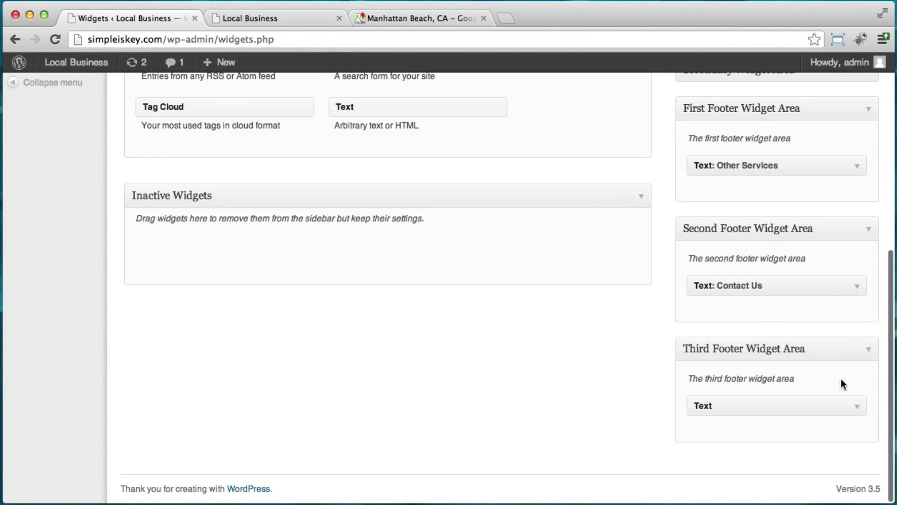
{"action": "left_click", "coordinate": [257, 19]}
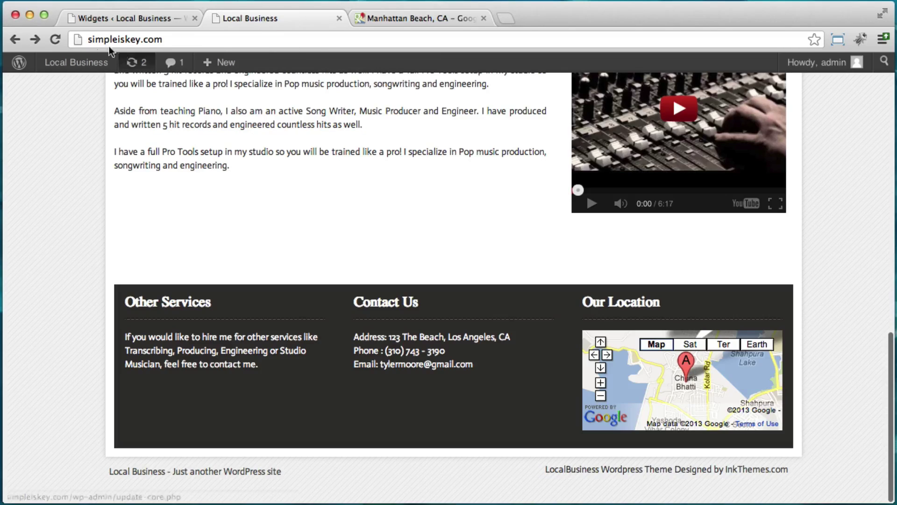
Reload the Local Business homepage and check the Manhattan Beach map in the footer's third column.
{"action": "left_click", "coordinate": [55, 40]}
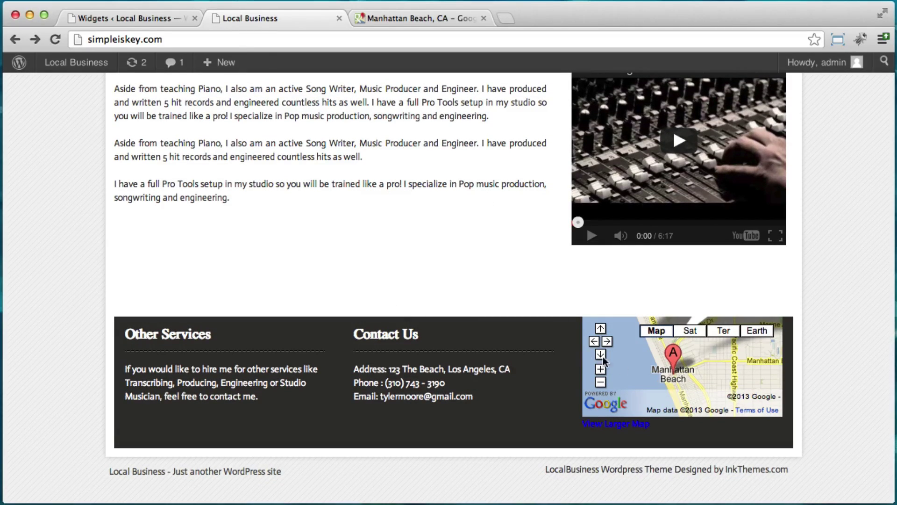
{"action": "scroll", "coordinate": [643, 360], "scroll_direction": "down", "scroll_amount": 2}
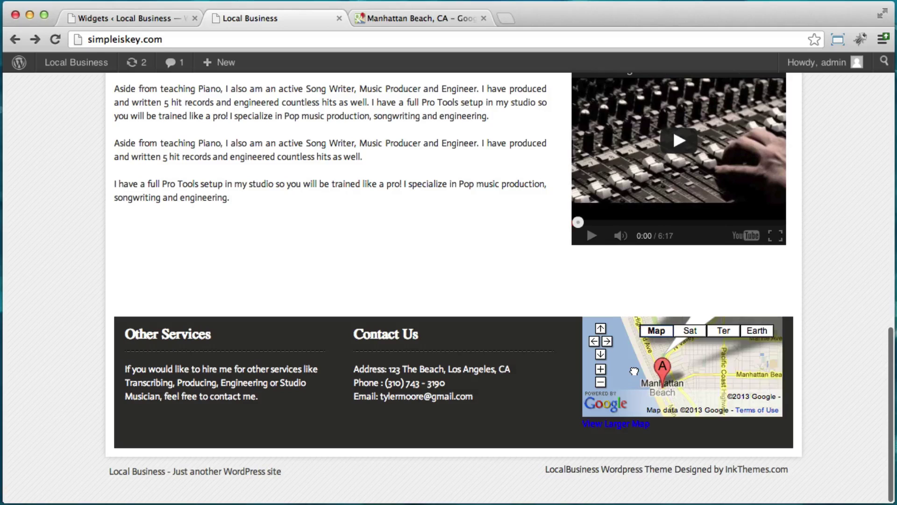
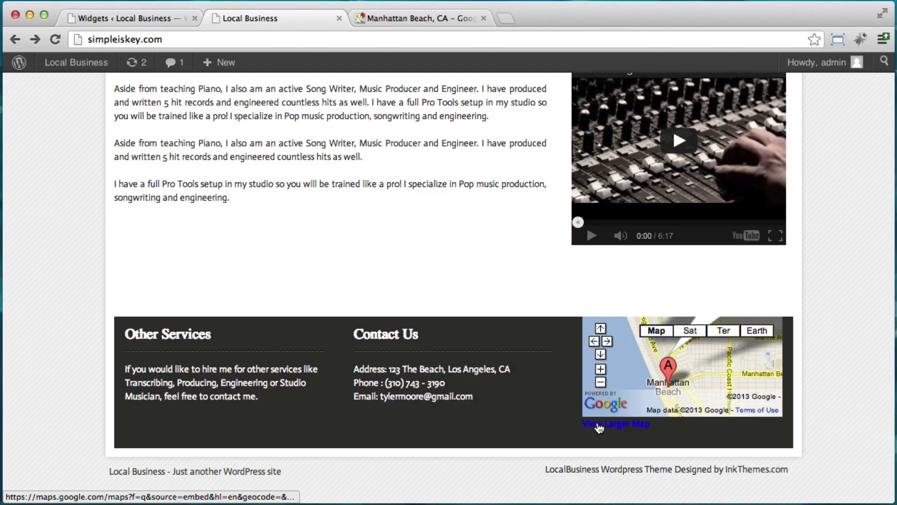
Switch back to the Widgets admin page that lists the three footer widget areas.
{"action": "left_click", "coordinate": [117, 18]}
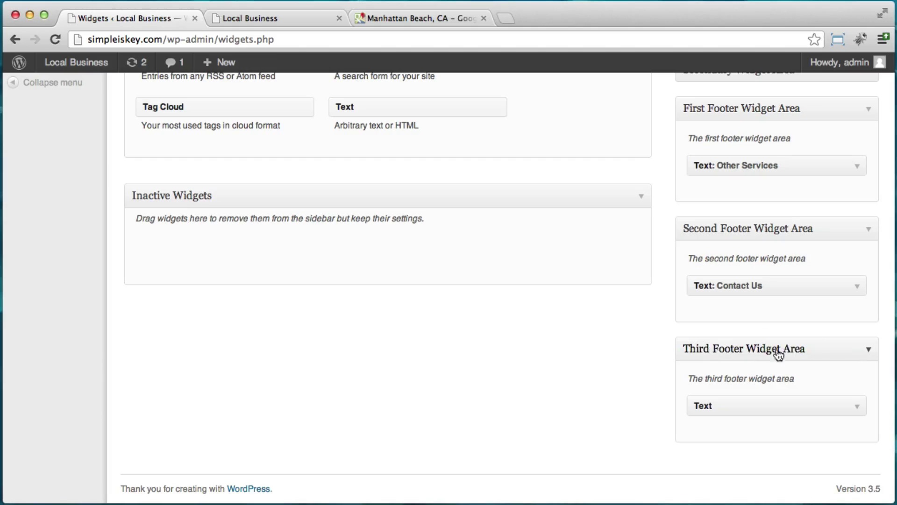
In the Third Footer Text widget, delete the <br /><small>…View Larger Map</a></small> link code.
{"action": "left_click", "coordinate": [857, 407]}
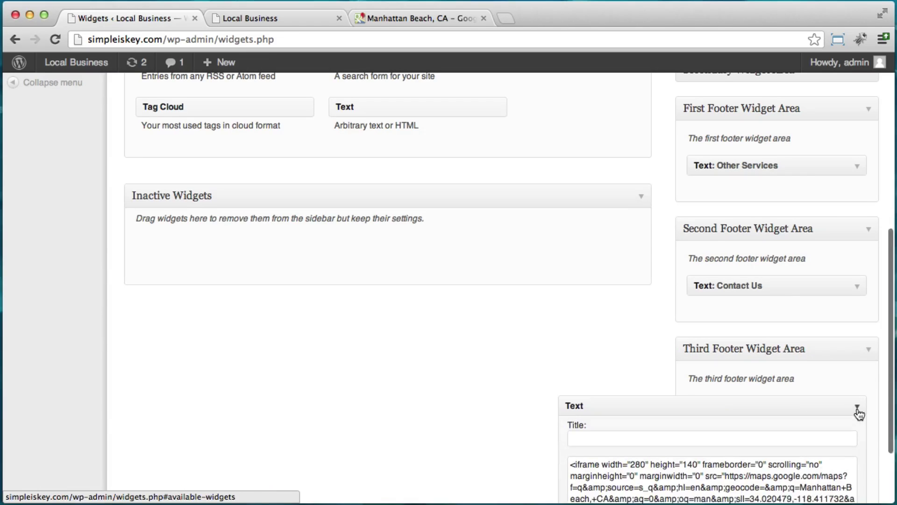
{"action": "scroll", "coordinate": [790, 303], "scroll_direction": "down", "scroll_amount": 3}
{"action": "scroll", "coordinate": [790, 299], "scroll_direction": "down", "scroll_amount": 2}
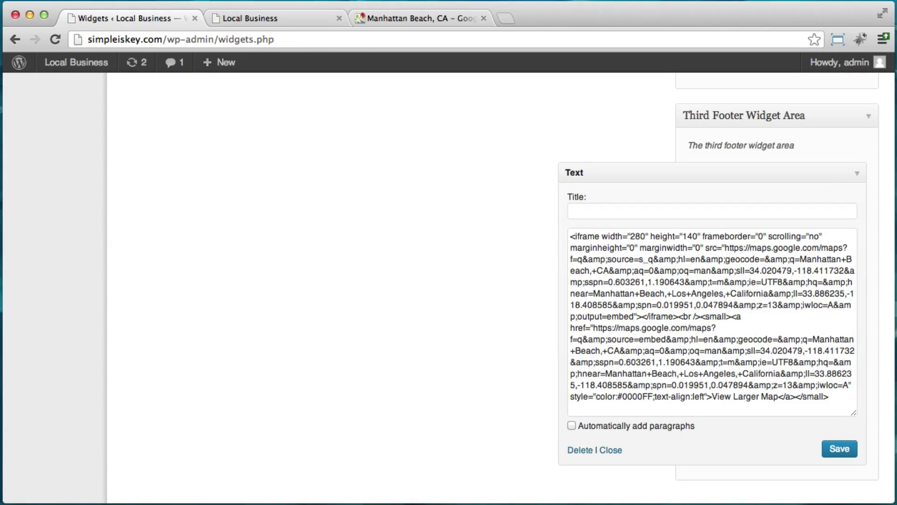
{"action": "left_click_drag", "start_coordinate": [831, 395], "coordinate": [673, 326]}
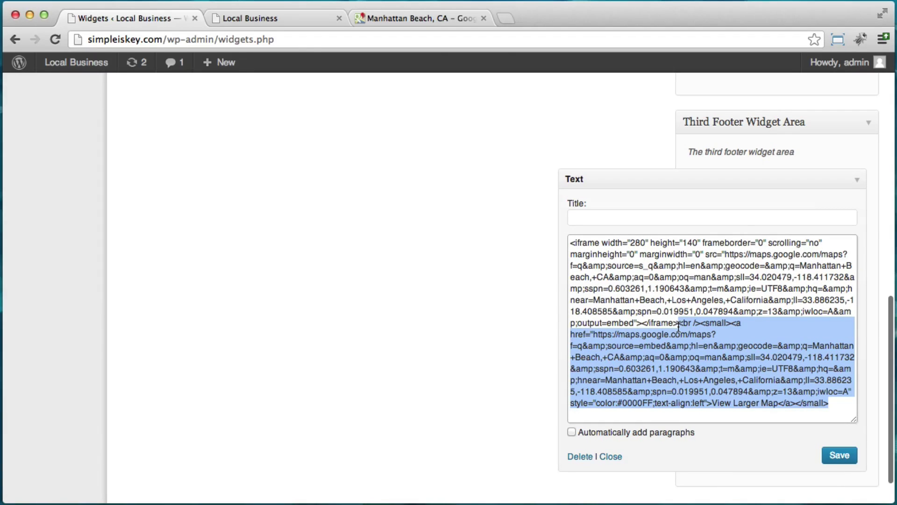
{"action": "left_click", "coordinate": [687, 324]}
{"action": "left_click_drag", "start_coordinate": [679, 323], "coordinate": [699, 325]}
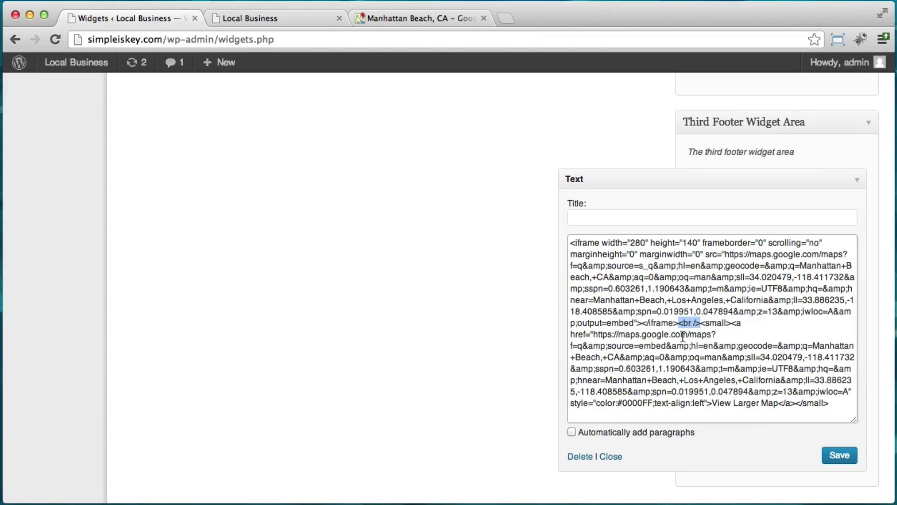
{"action": "left_click", "coordinate": [687, 328]}
{"action": "left_click_drag", "start_coordinate": [679, 324], "coordinate": [845, 407]}
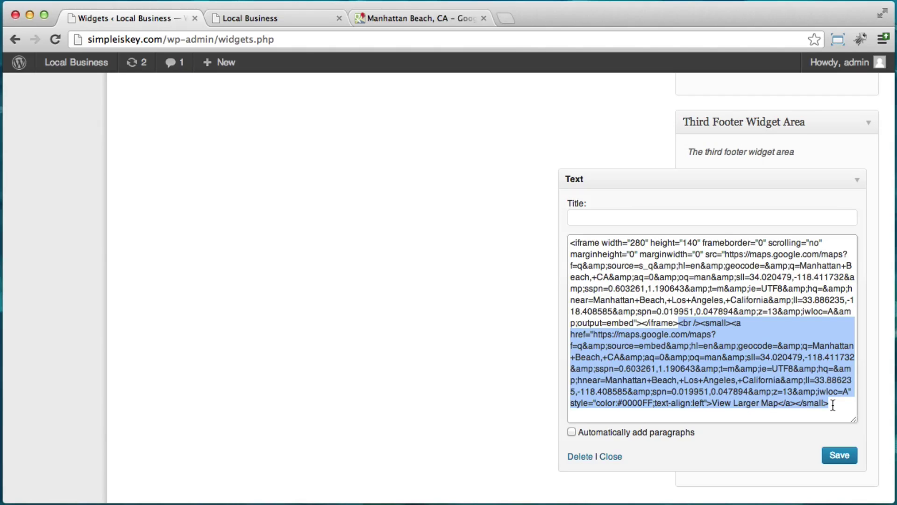
{"action": "key", "text": "BackSpace"}
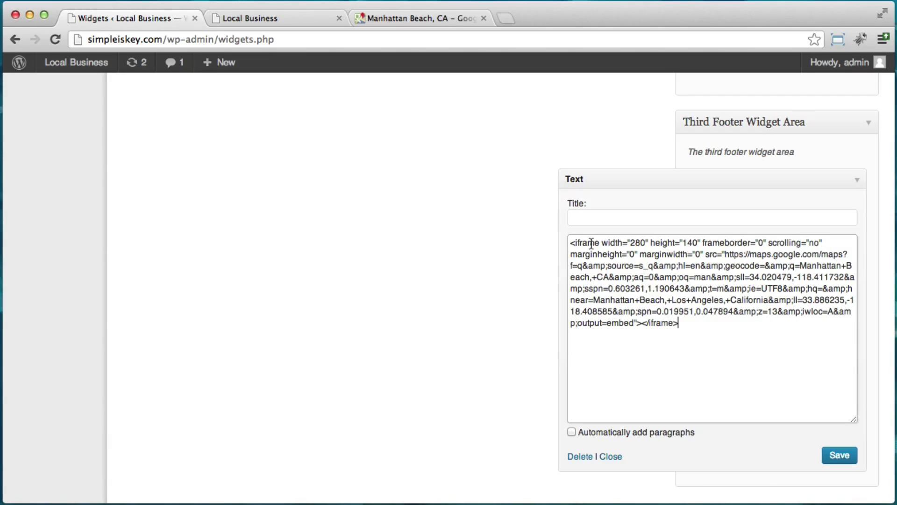
Check that only the iframe code remains, save the map widget, and view the live site.
{"action": "left_click_drag", "start_coordinate": [571, 242], "coordinate": [644, 251]}
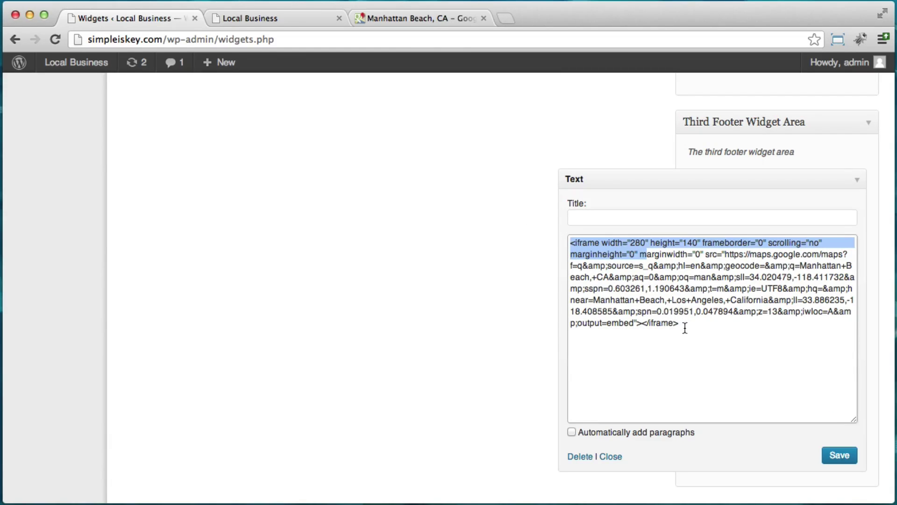
{"action": "left_click_drag", "start_coordinate": [685, 328], "coordinate": [641, 328]}
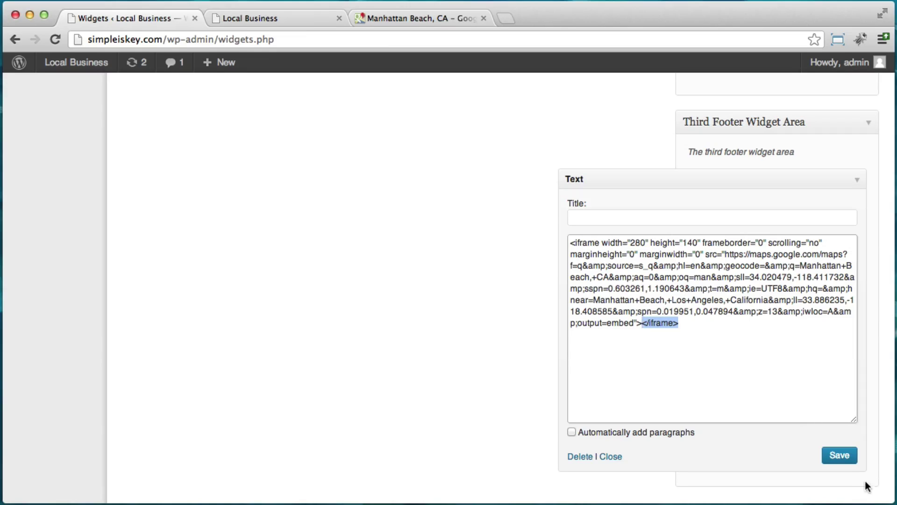
{"action": "left_click", "coordinate": [837, 460]}
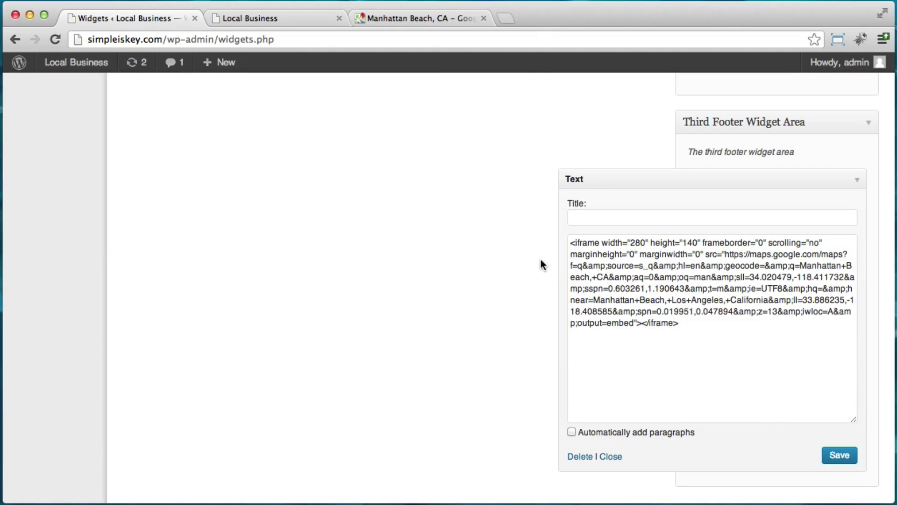
{"action": "left_click", "coordinate": [264, 18]}
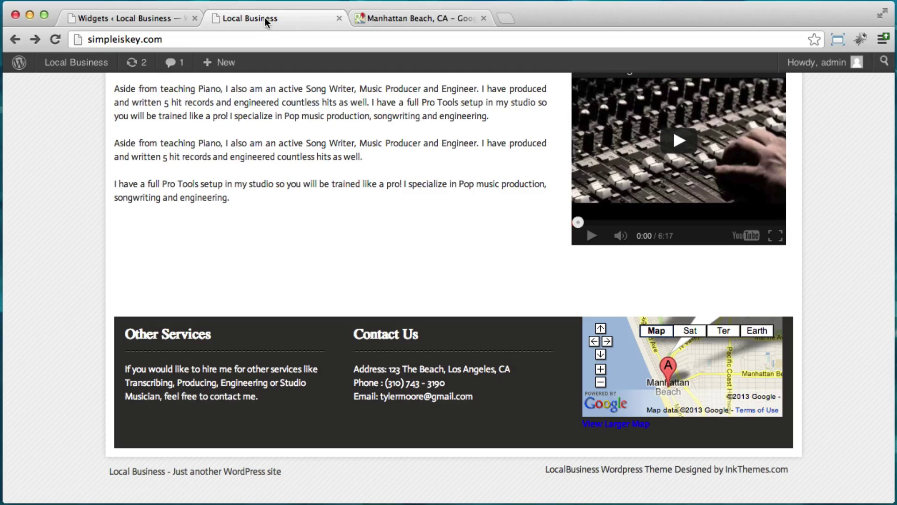
Reload the site, pan the footer map that no longer has the View Larger Map link, and return to Widgets.
{"action": "left_click", "coordinate": [55, 40]}
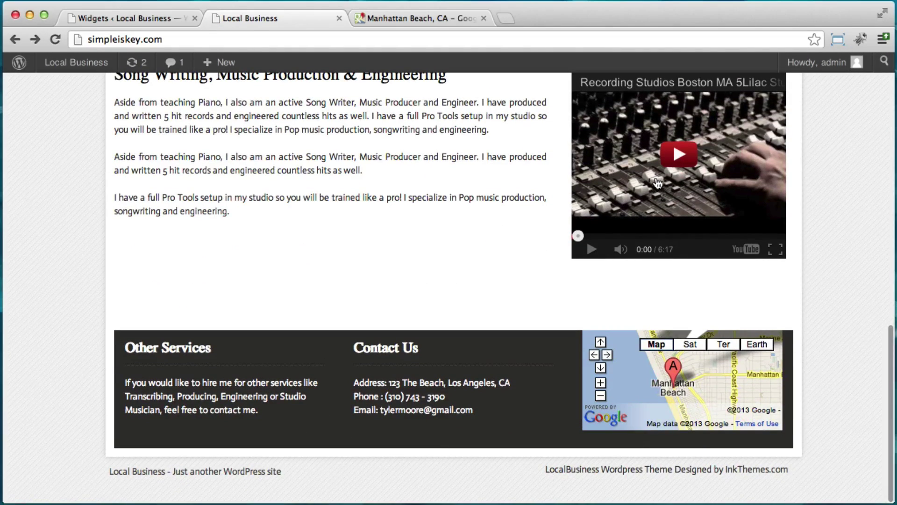
{"action": "left_click_drag", "start_coordinate": [652, 383], "coordinate": [631, 394]}
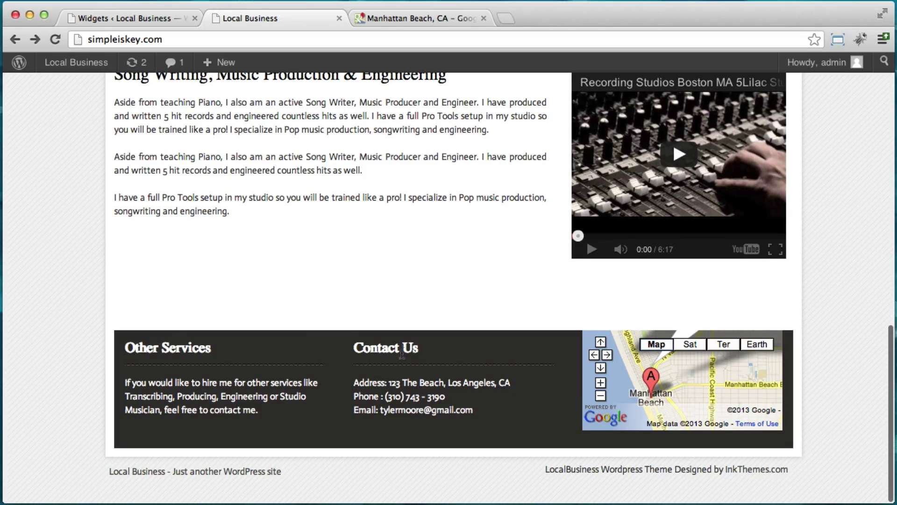
{"action": "left_click", "coordinate": [120, 16]}
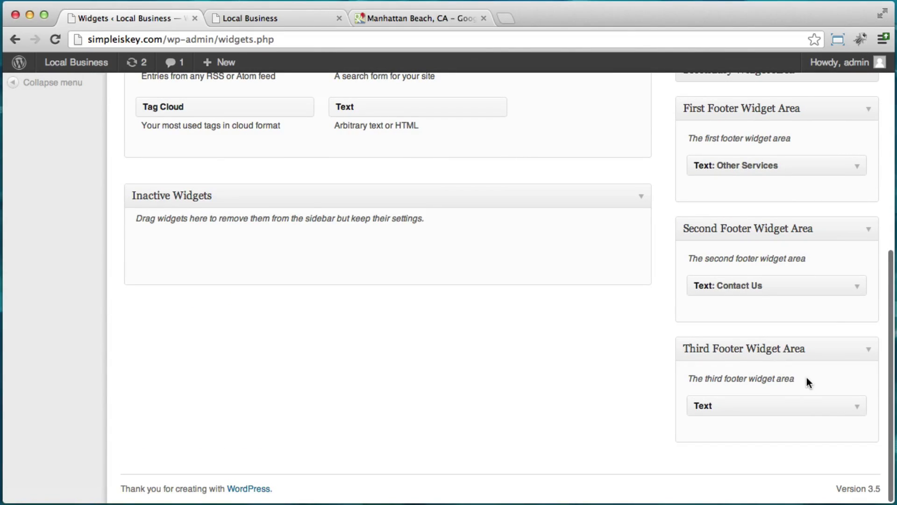
Title the third footer map widget 'Location', save it and collapse it.
{"action": "left_click", "coordinate": [856, 406]}
{"action": "scroll", "coordinate": [854, 403], "scroll_direction": "down", "scroll_amount": 2}
{"action": "left_click", "coordinate": [659, 394]}
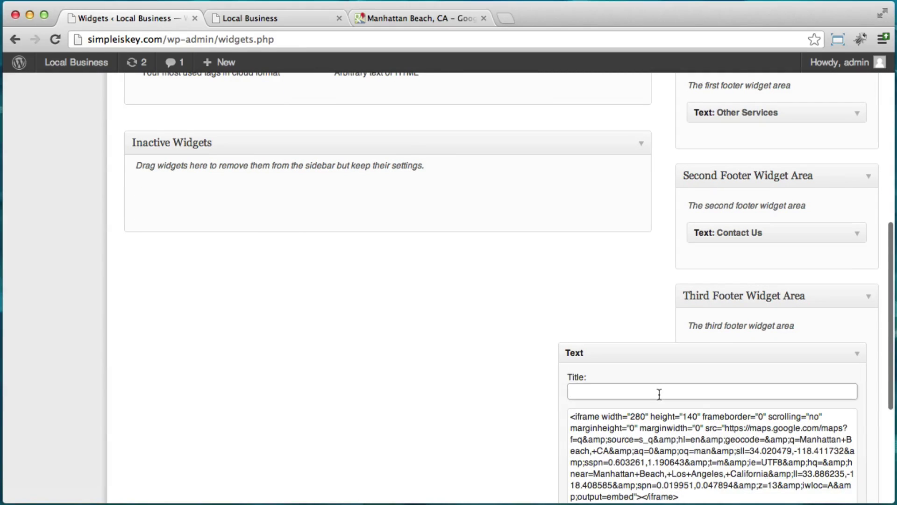
{"action": "scroll", "coordinate": [747, 390], "scroll_direction": "down", "scroll_amount": 5}
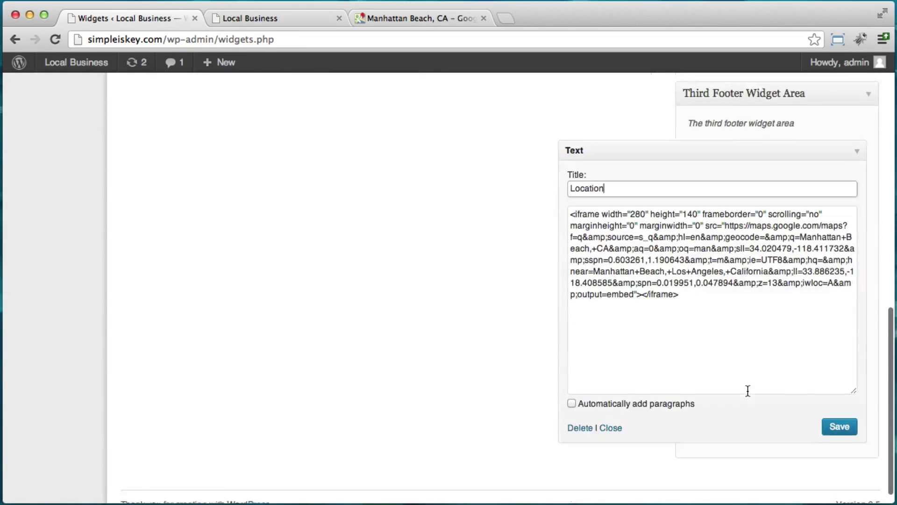
{"action": "left_click", "coordinate": [832, 410]}
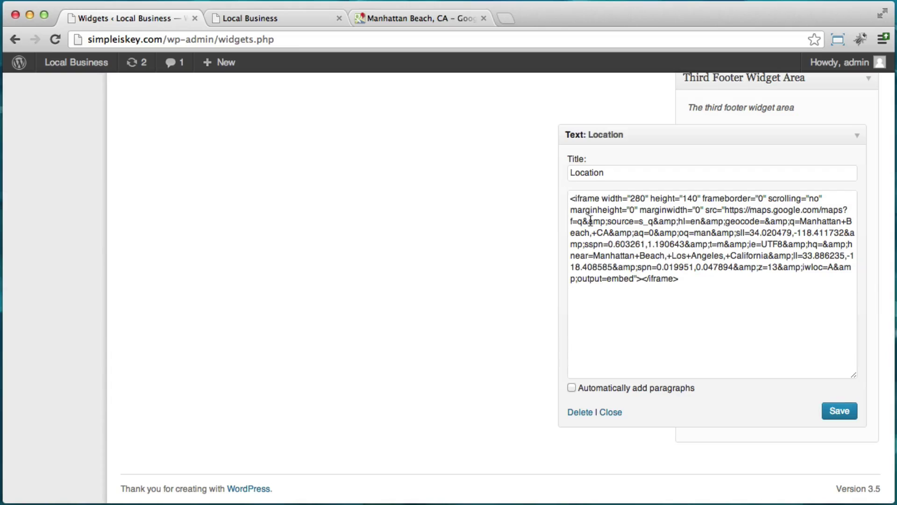
{"action": "left_click", "coordinate": [856, 135]}
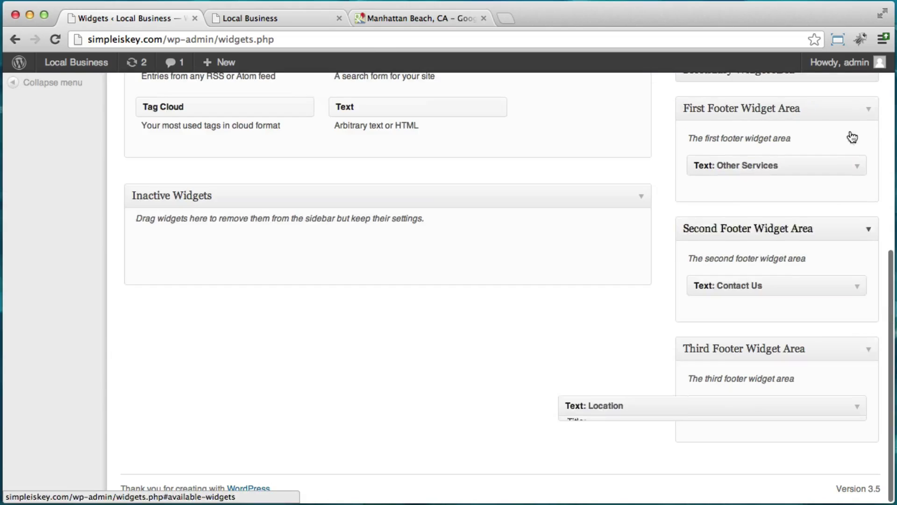
Reload the live site and check the Location heading above the footer map.
{"action": "left_click", "coordinate": [257, 19]}
{"action": "left_click", "coordinate": [56, 39]}
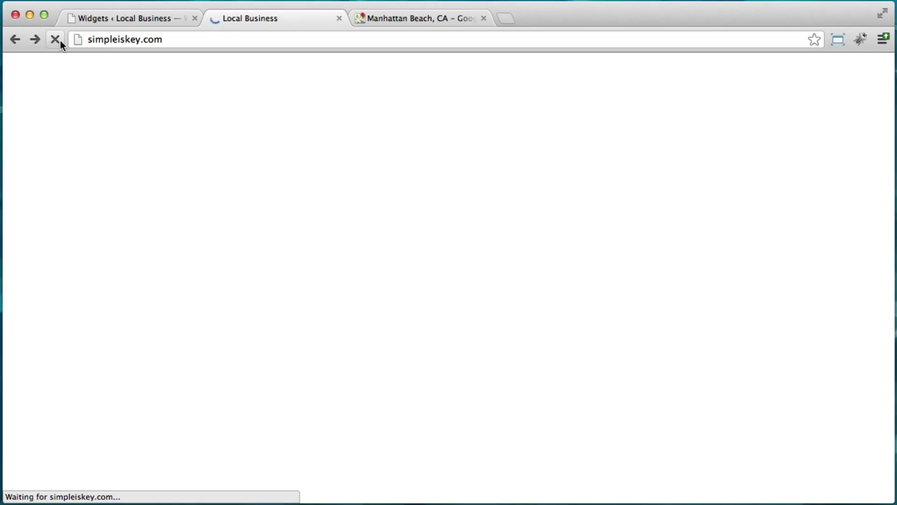
{"action": "scroll", "coordinate": [563, 192], "scroll_direction": "down", "scroll_amount": 15}
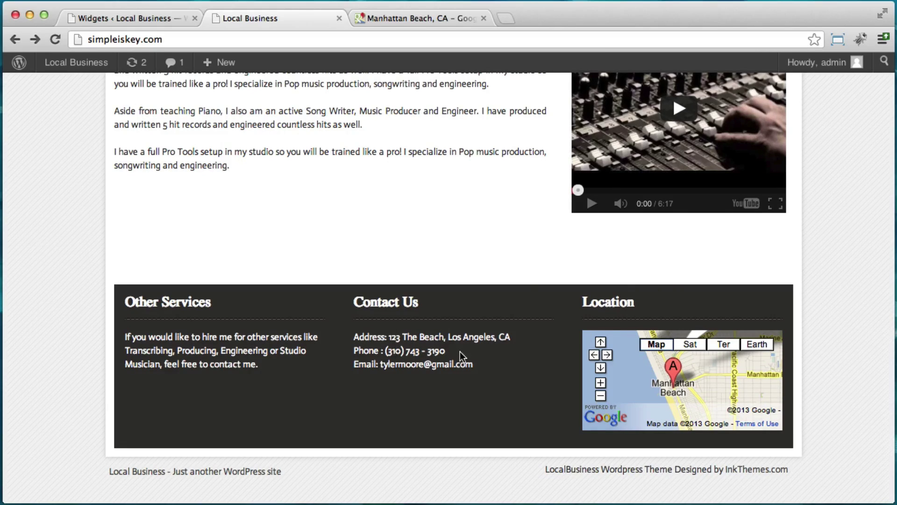
{"action": "scroll", "coordinate": [460, 356], "scroll_direction": "up", "scroll_amount": 15}
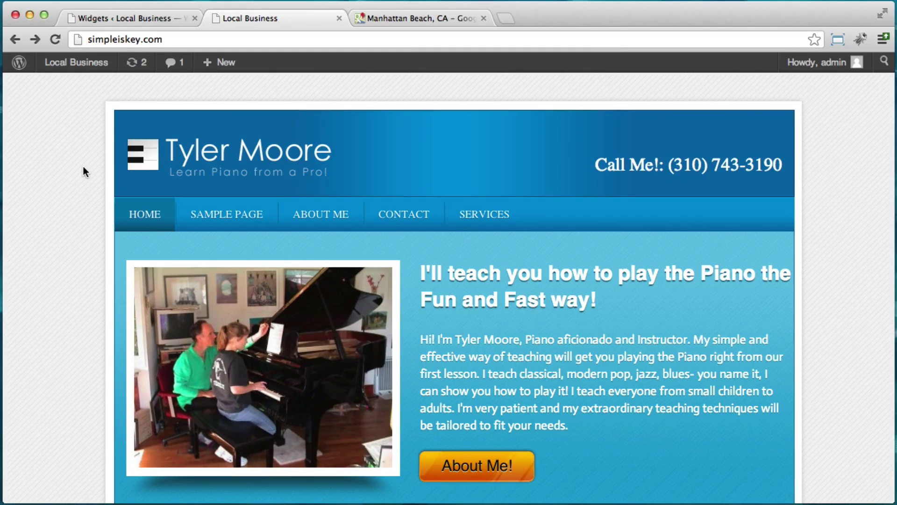
Look at the Sample Page, return home, and close the Manhattan Beach Google Maps tab.
{"action": "left_click", "coordinate": [234, 220]}
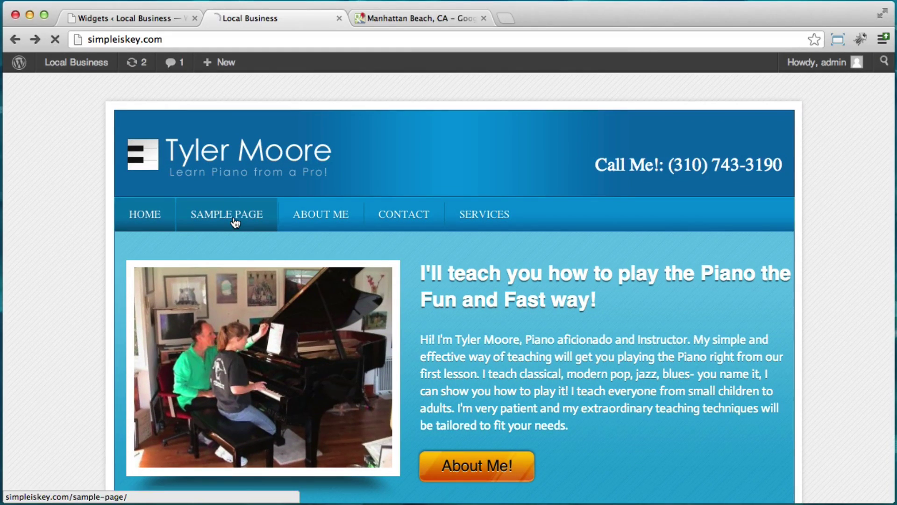
{"action": "scroll", "coordinate": [234, 222], "scroll_direction": "down", "scroll_amount": 5}
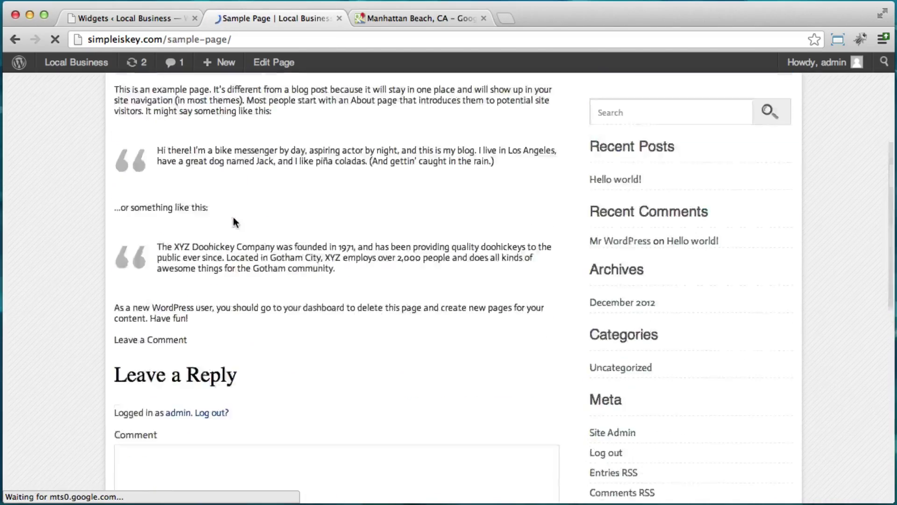
{"action": "scroll", "coordinate": [234, 224], "scroll_direction": "up", "scroll_amount": 5}
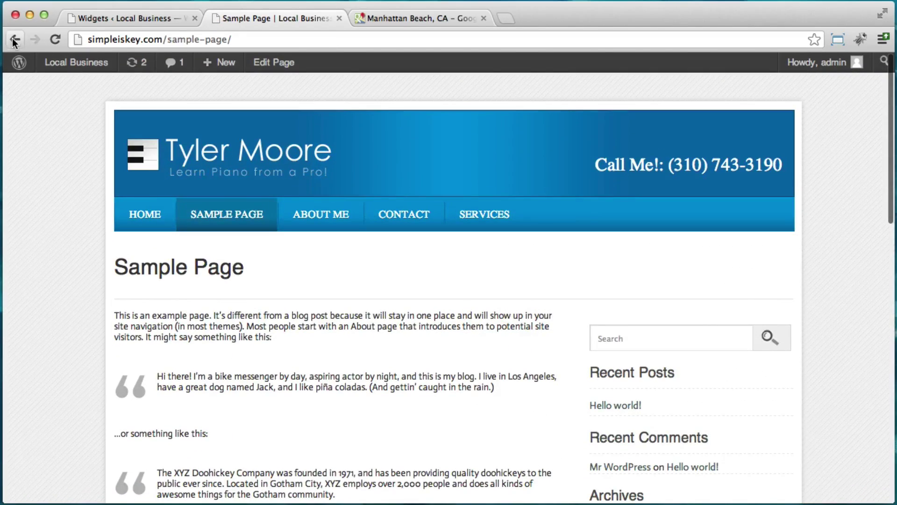
{"action": "left_click", "coordinate": [14, 40]}
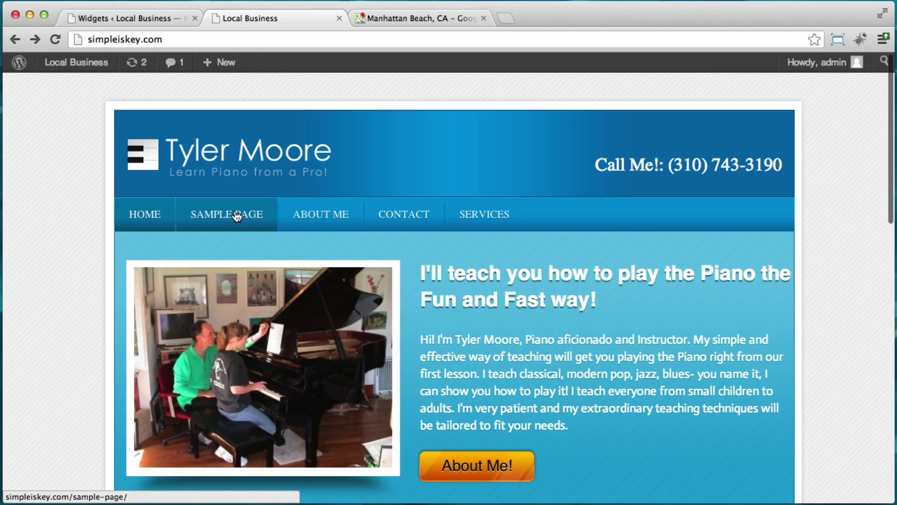
{"action": "left_click", "coordinate": [420, 18]}
{"action": "left_click", "coordinate": [484, 18]}
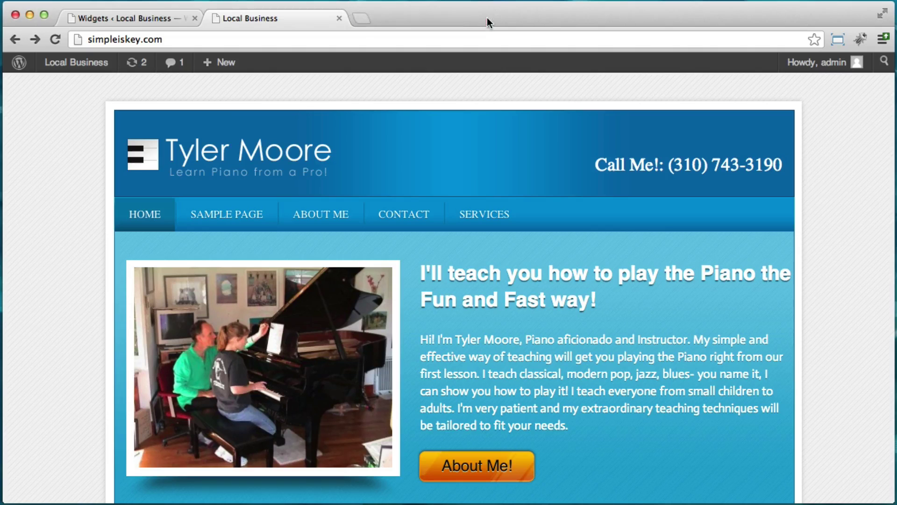
Move the Sample Page to the Trash from the admin Pages list, then view the live site.
{"action": "left_click", "coordinate": [132, 17]}
{"action": "scroll", "coordinate": [206, 152], "scroll_direction": "up", "scroll_amount": 10}
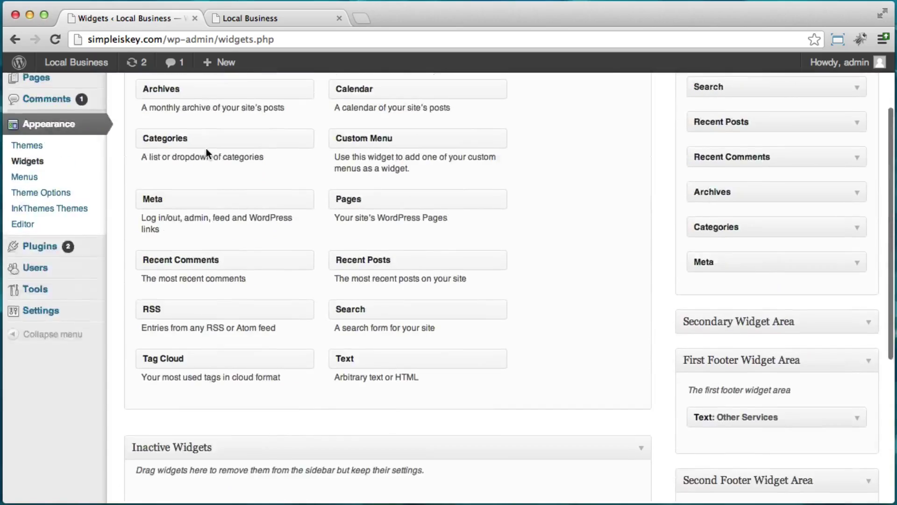
{"action": "left_click", "coordinate": [57, 89]}
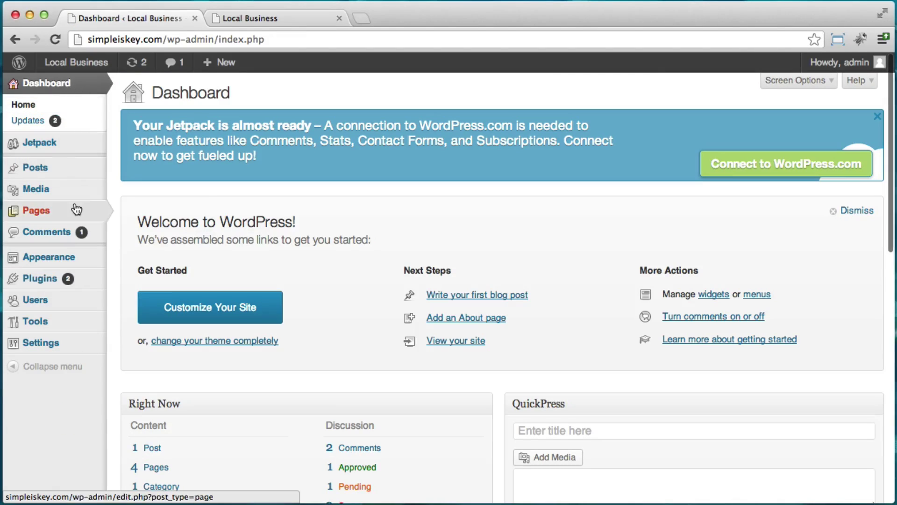
{"action": "mouse_move", "coordinate": [76, 209]}
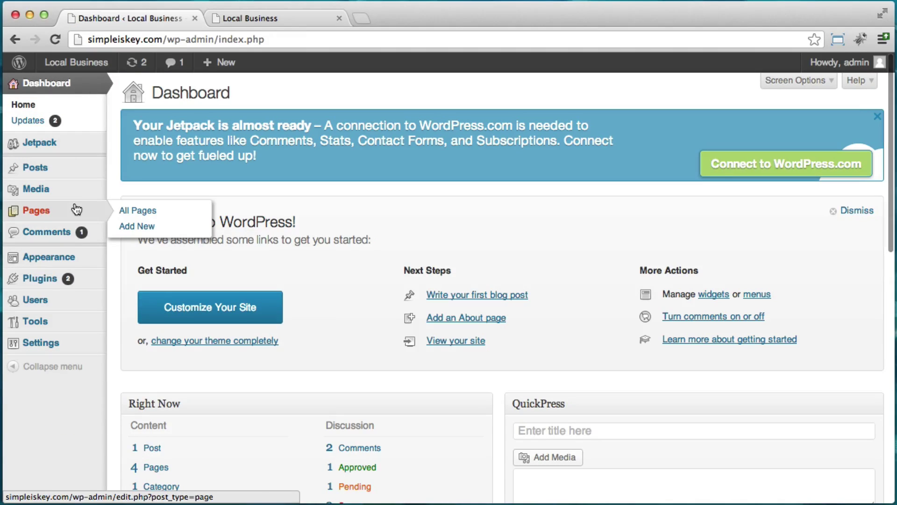
{"action": "left_click", "coordinate": [48, 216]}
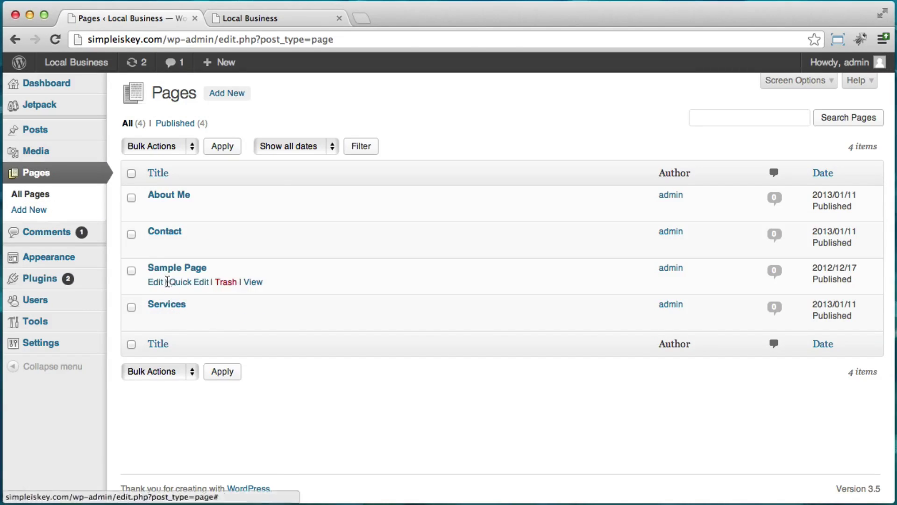
{"action": "left_click", "coordinate": [226, 282]}
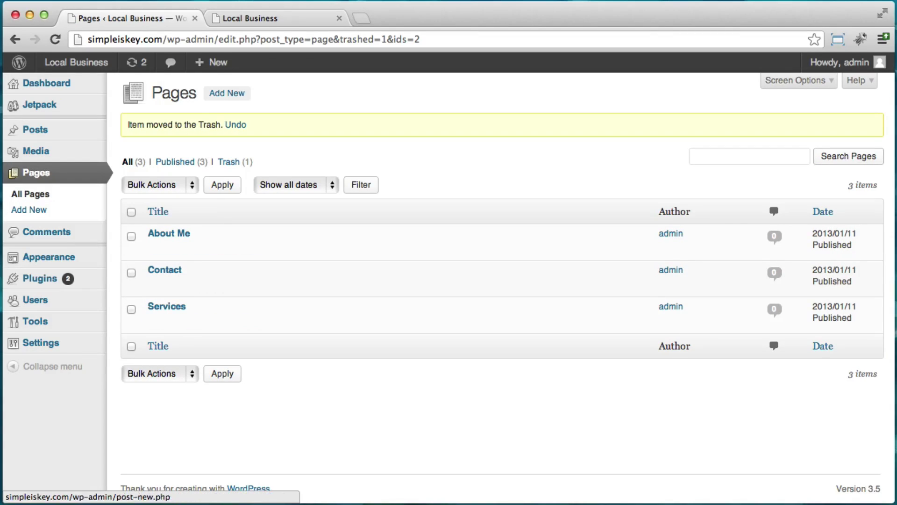
{"action": "left_click", "coordinate": [262, 18]}
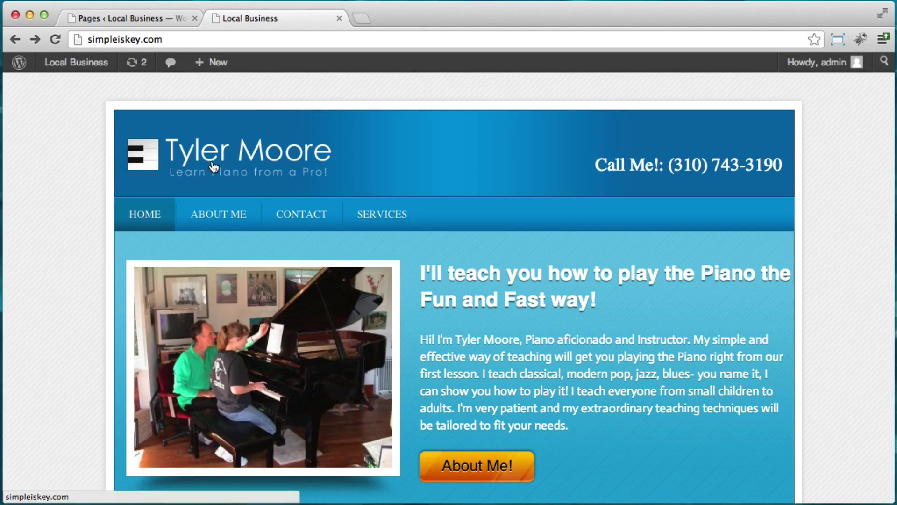
Browse the home page and open the About Me page, which holds only 'Hi'.
{"action": "scroll", "coordinate": [418, 255], "scroll_direction": "down", "scroll_amount": 1}
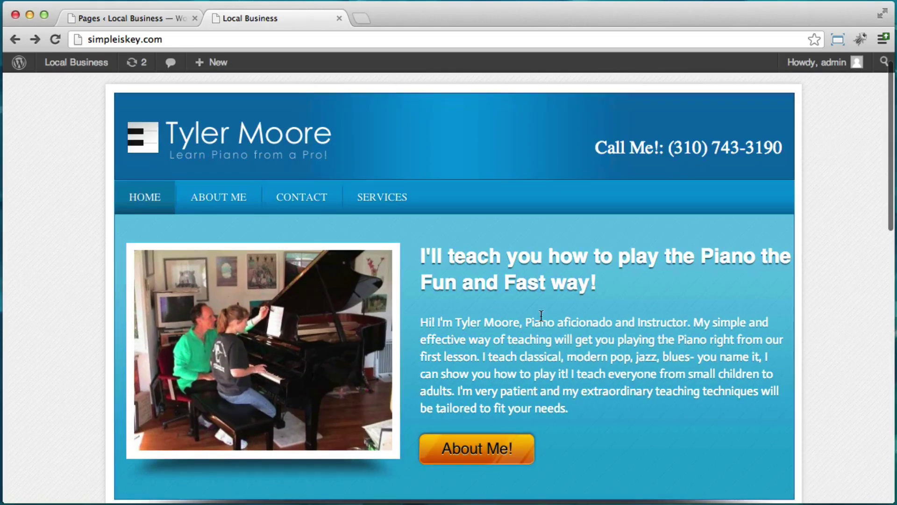
{"action": "scroll", "coordinate": [457, 355], "scroll_direction": "down", "scroll_amount": 2}
{"action": "left_click", "coordinate": [481, 427]}
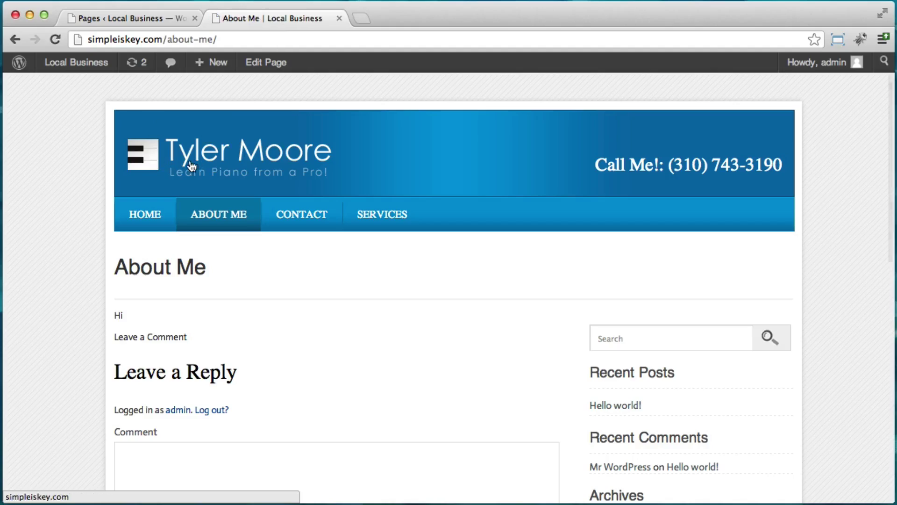
{"action": "left_click", "coordinate": [192, 166]}
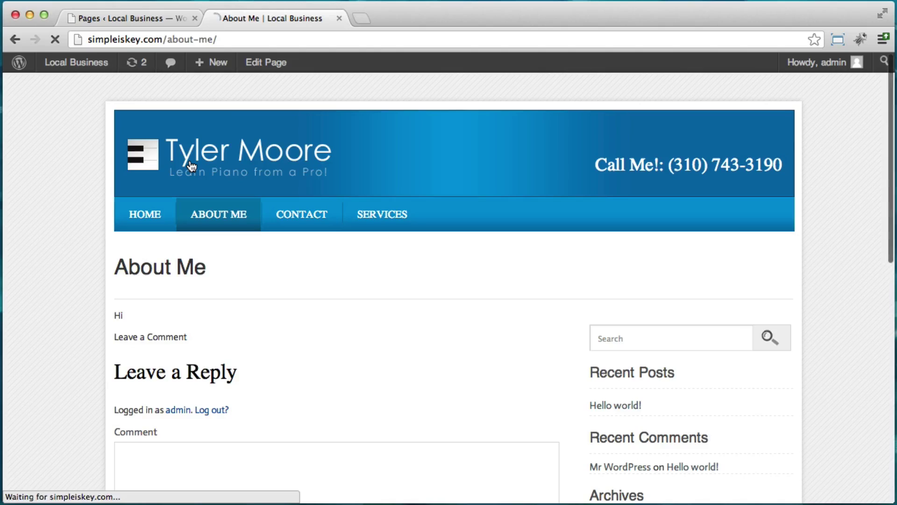
{"action": "scroll", "coordinate": [477, 217], "scroll_direction": "down", "scroll_amount": 10}
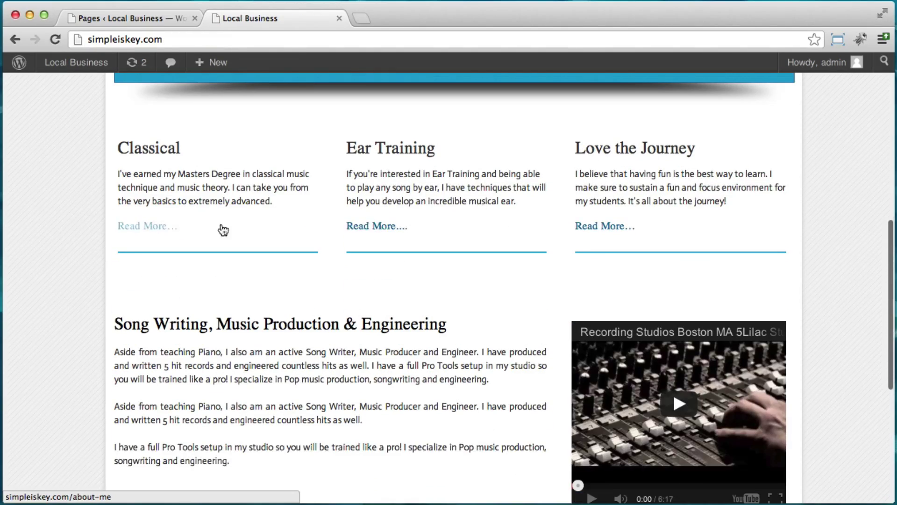
{"action": "scroll", "coordinate": [532, 226], "scroll_direction": "down", "scroll_amount": 3}
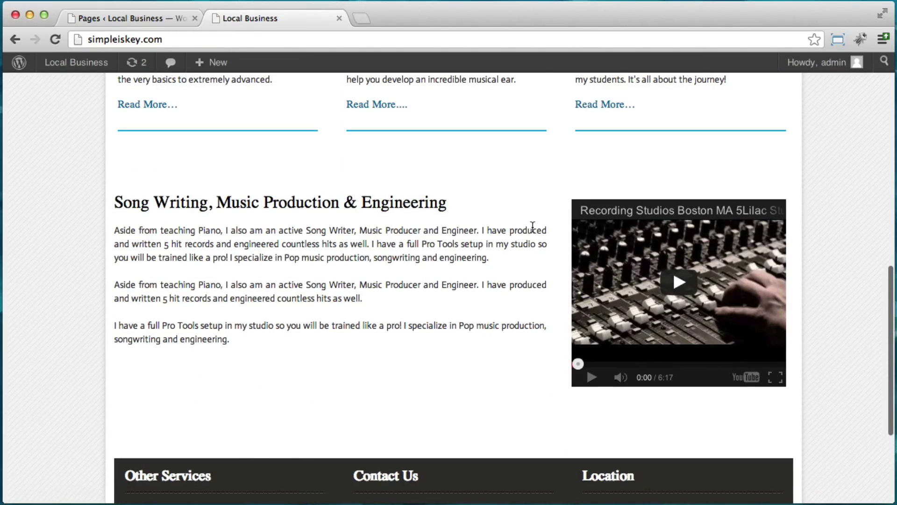
{"action": "scroll", "coordinate": [533, 227], "scroll_direction": "up", "scroll_amount": 13}
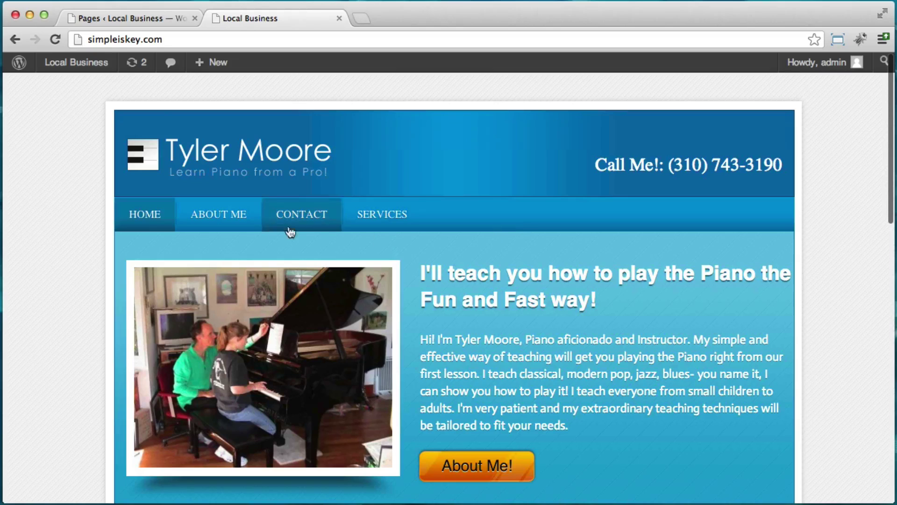
{"action": "left_click", "coordinate": [507, 472]}
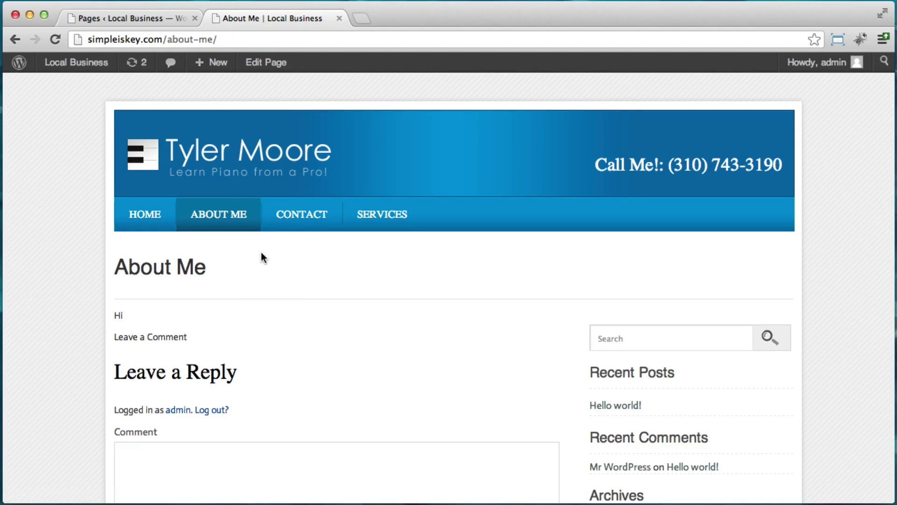
Open the About Me page in the editor and delete its 'Hi' text.
{"action": "left_click", "coordinate": [193, 17]}
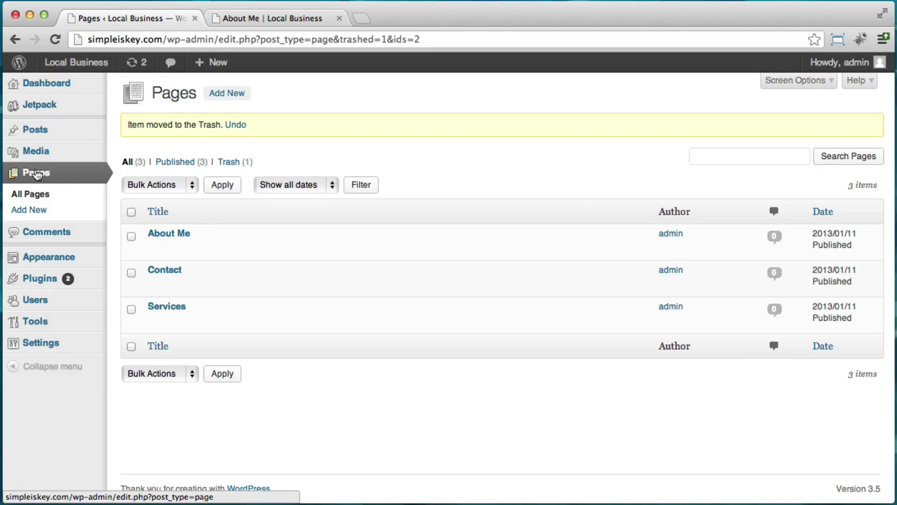
{"action": "mouse_move", "coordinate": [160, 240]}
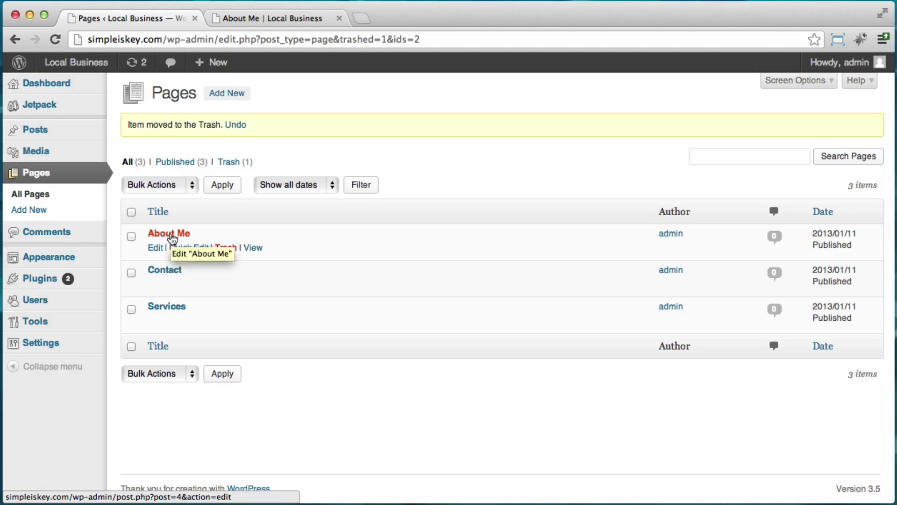
{"action": "left_click", "coordinate": [163, 238]}
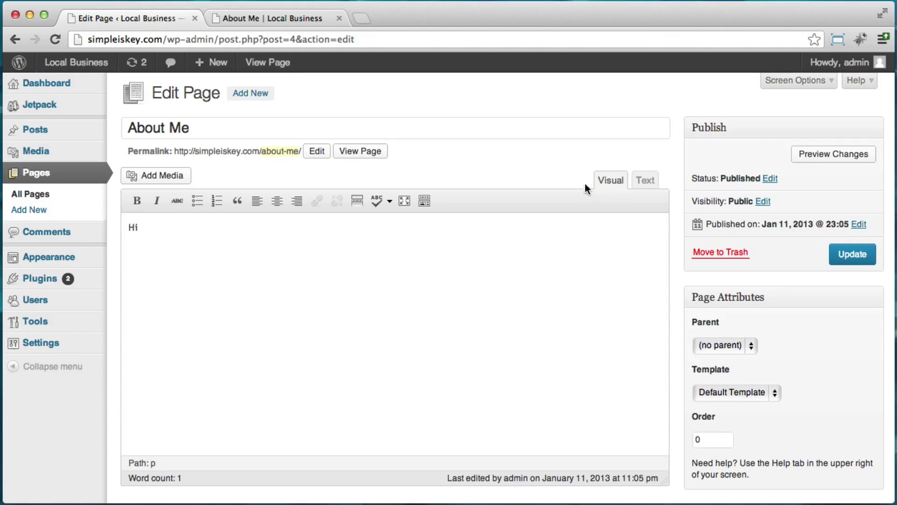
{"action": "left_click", "coordinate": [646, 182]}
{"action": "key", "text": "super+a"}
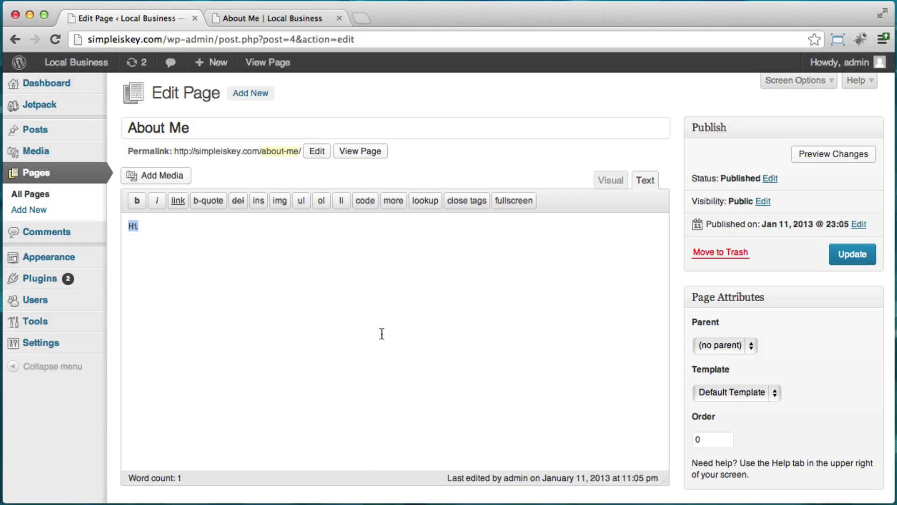
{"action": "left_click", "coordinate": [619, 189]}
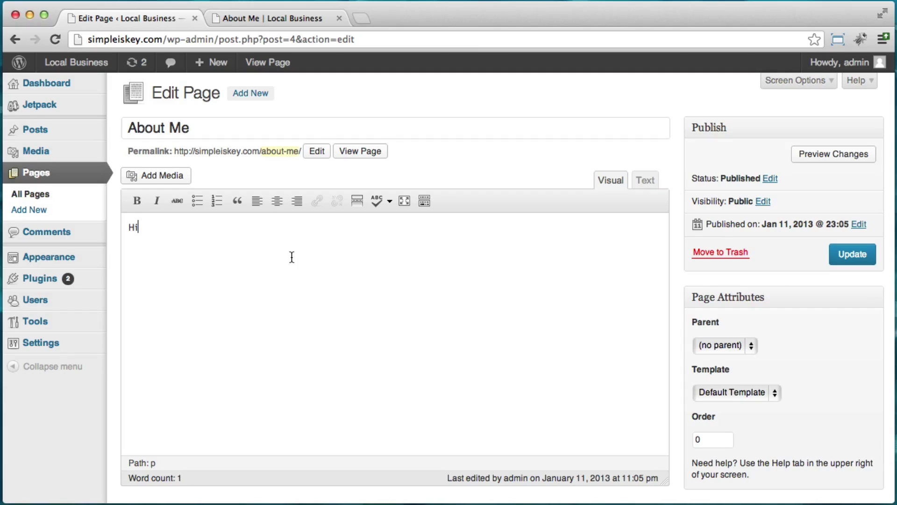
{"action": "key", "text": "BackSpace"}
{"action": "key", "text": "BackSpace"}
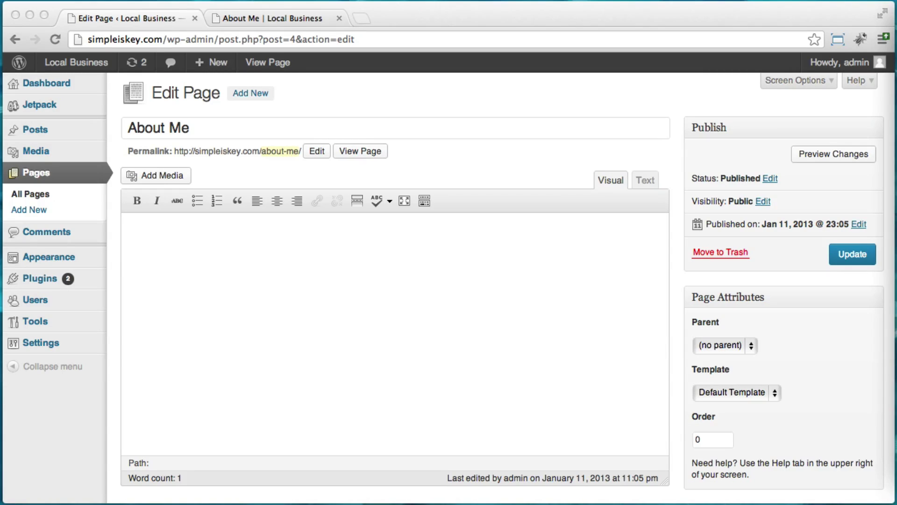
Paste the introductory paragraph, remove its bullet formatting and the empty line, and update the page.
{"action": "left_click", "coordinate": [310, 291]}
{"action": "right_click", "coordinate": [224, 268]}
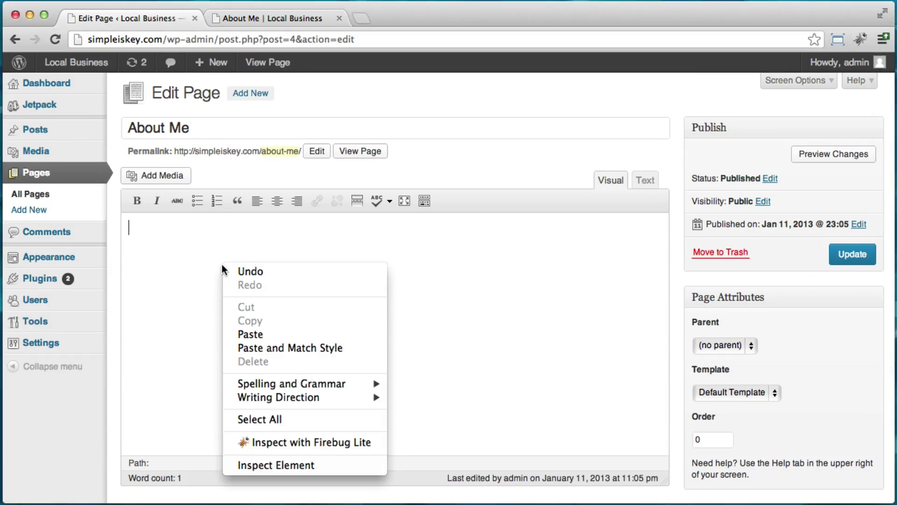
{"action": "left_click", "coordinate": [263, 331]}
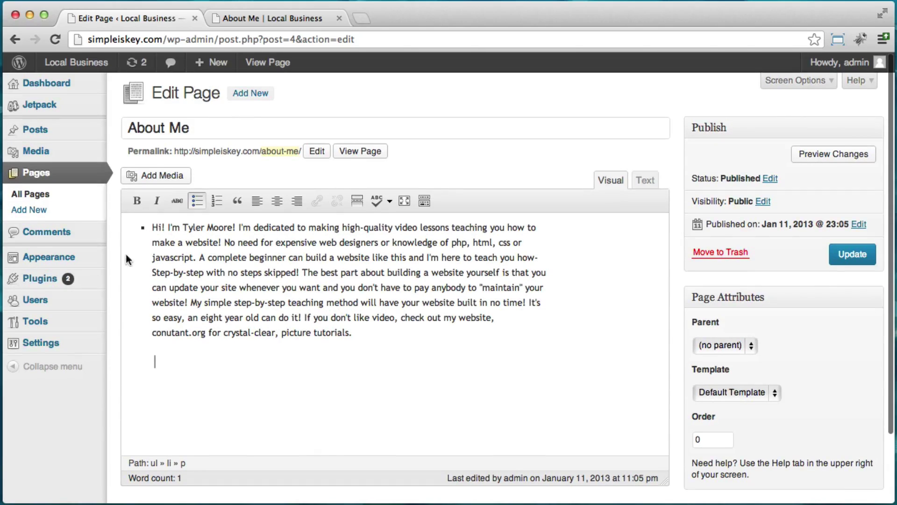
{"action": "left_click_drag", "start_coordinate": [414, 330], "coordinate": [295, 298]}
{"action": "key", "text": "ctrl+a"}
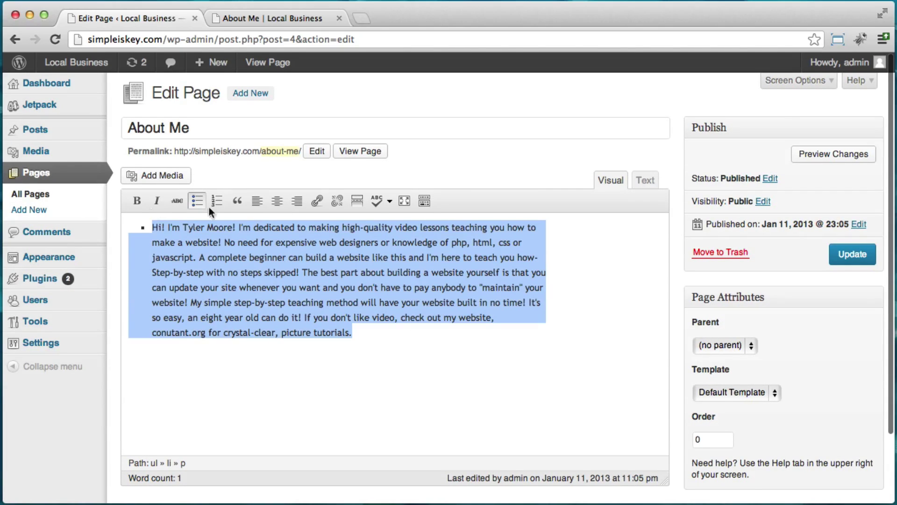
{"action": "left_click", "coordinate": [195, 201]}
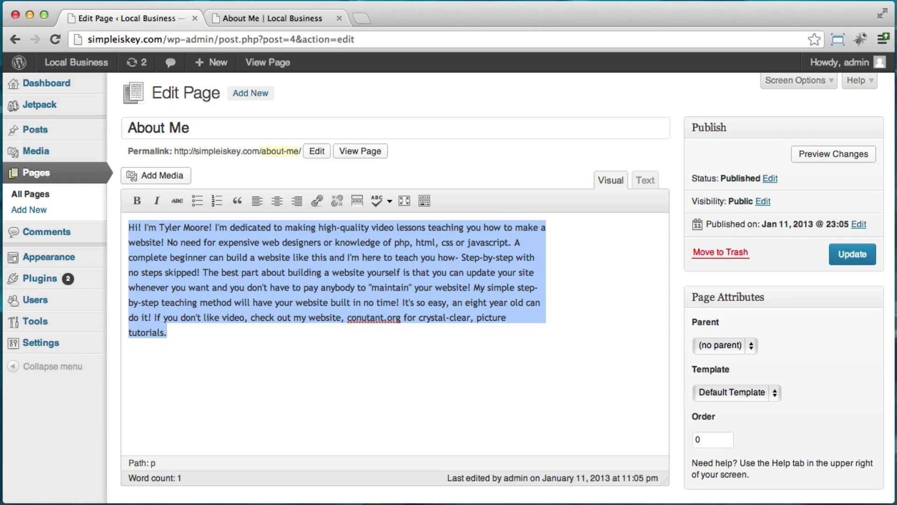
{"action": "left_click", "coordinate": [349, 360]}
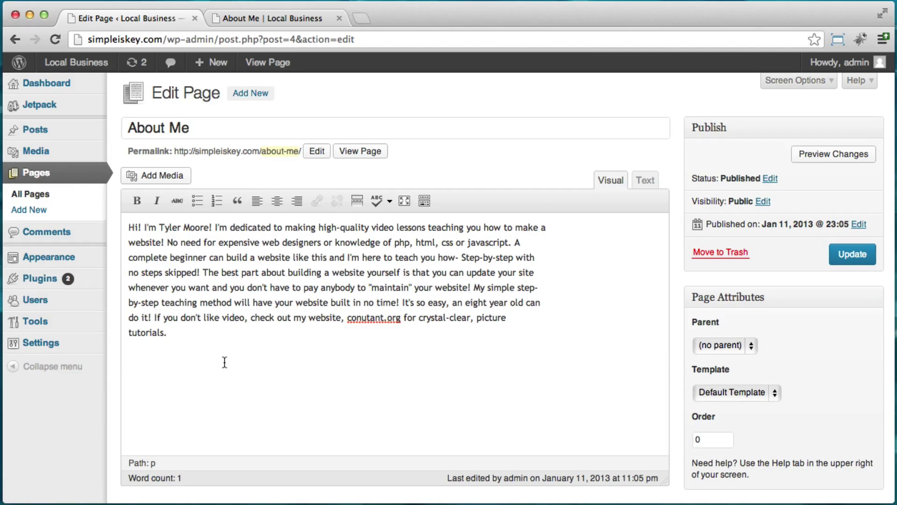
{"action": "key", "text": "BackSpace"}
{"action": "left_click", "coordinate": [843, 255]}
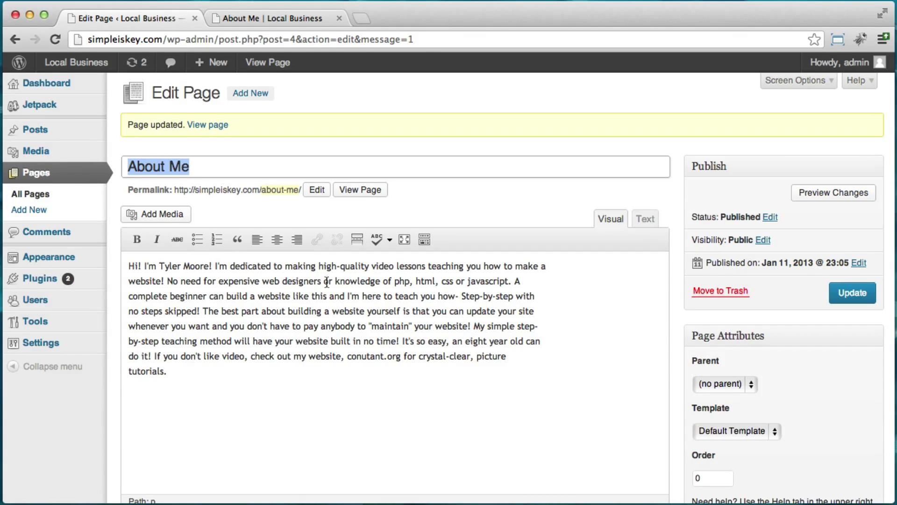
{"action": "left_click", "coordinate": [339, 190]}
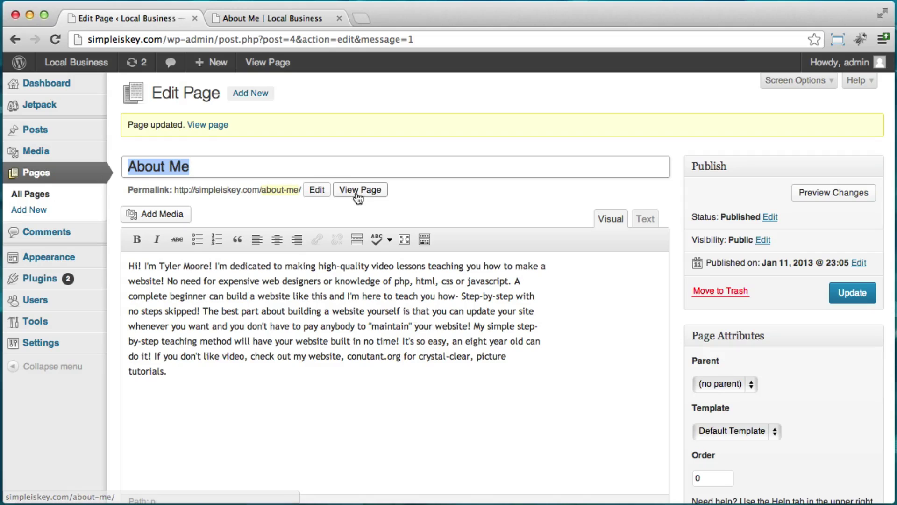
{"action": "left_click", "coordinate": [257, 18]}
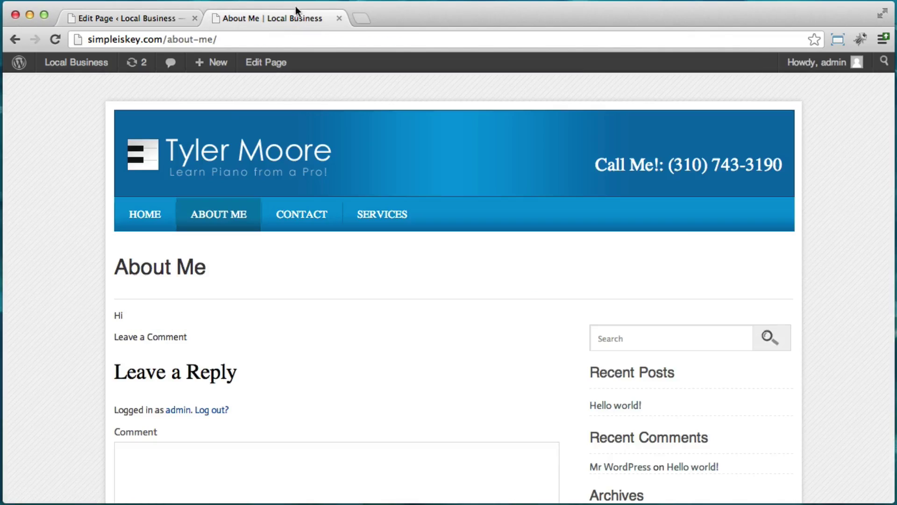
{"action": "left_click", "coordinate": [55, 40]}
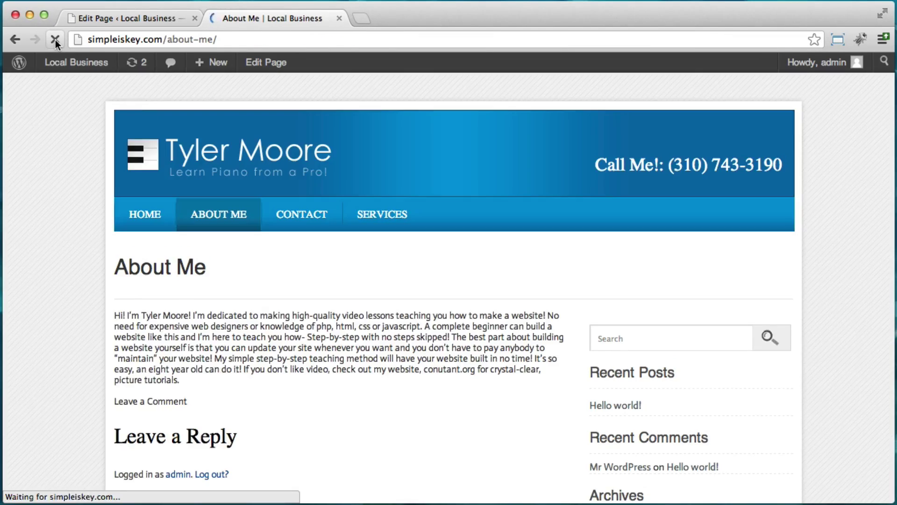
{"action": "scroll", "coordinate": [346, 163], "scroll_direction": "down", "scroll_amount": 1}
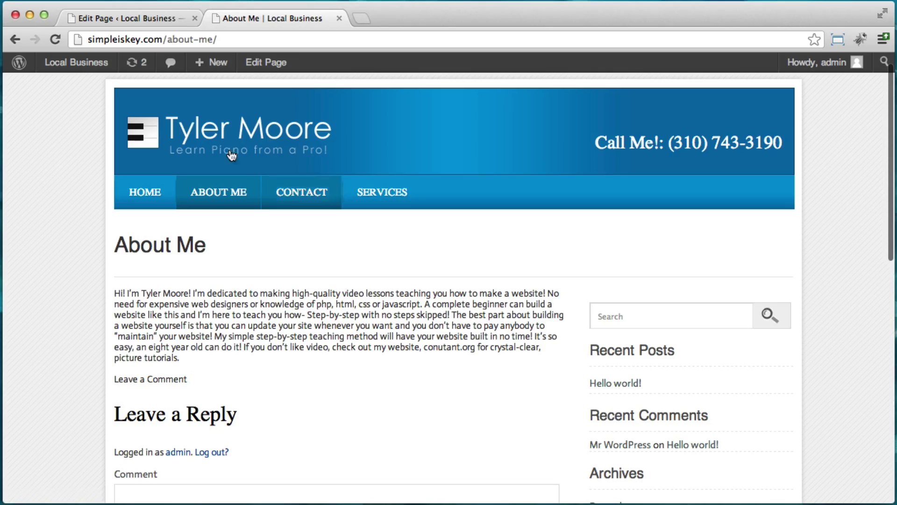
{"action": "left_click", "coordinate": [142, 20]}
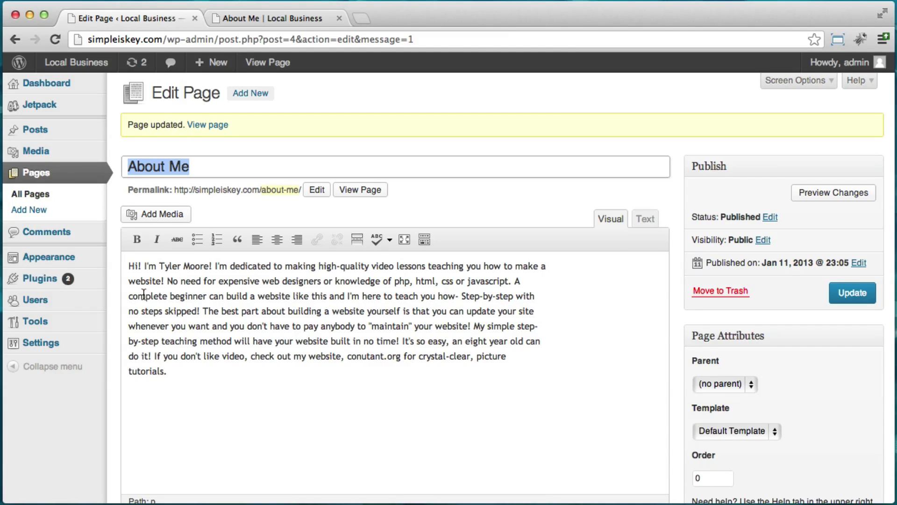
At the start of the About Me text, upload tyler.jpeg through Add Media.
{"action": "left_click", "coordinate": [130, 267]}
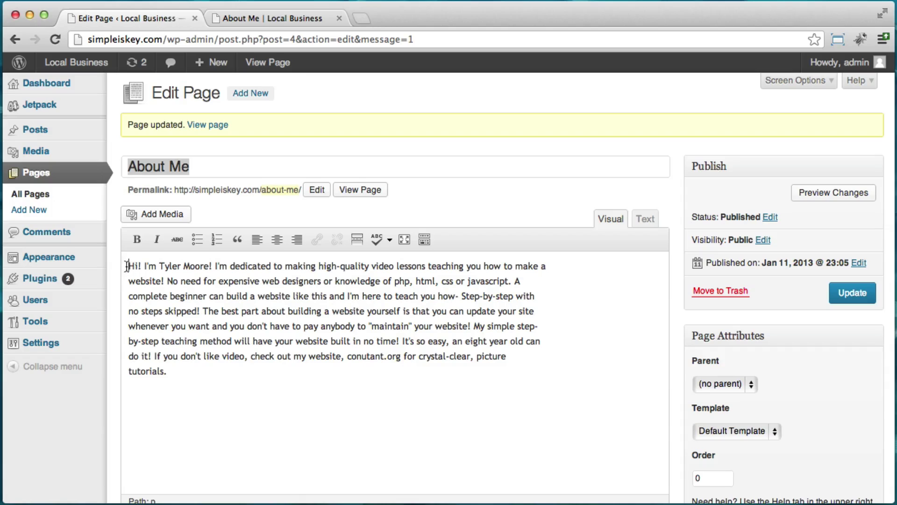
{"action": "left_click", "coordinate": [168, 215]}
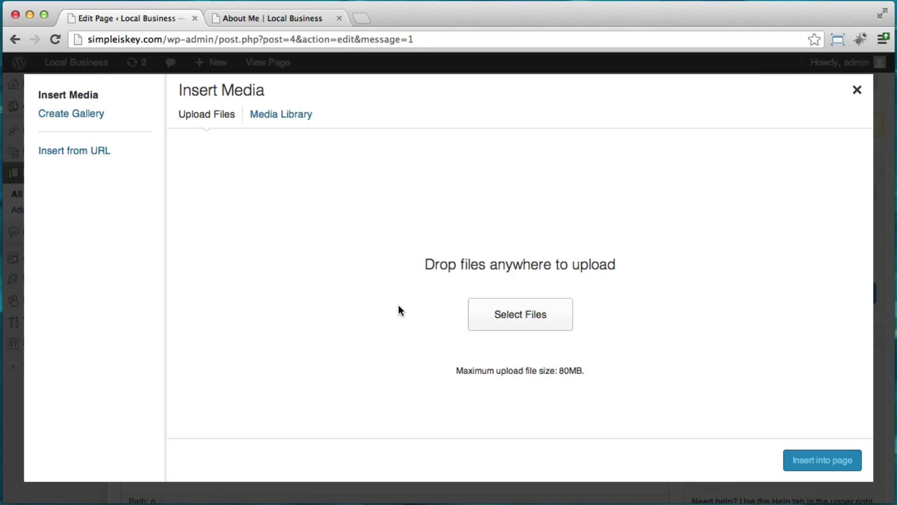
{"action": "left_click", "coordinate": [503, 310]}
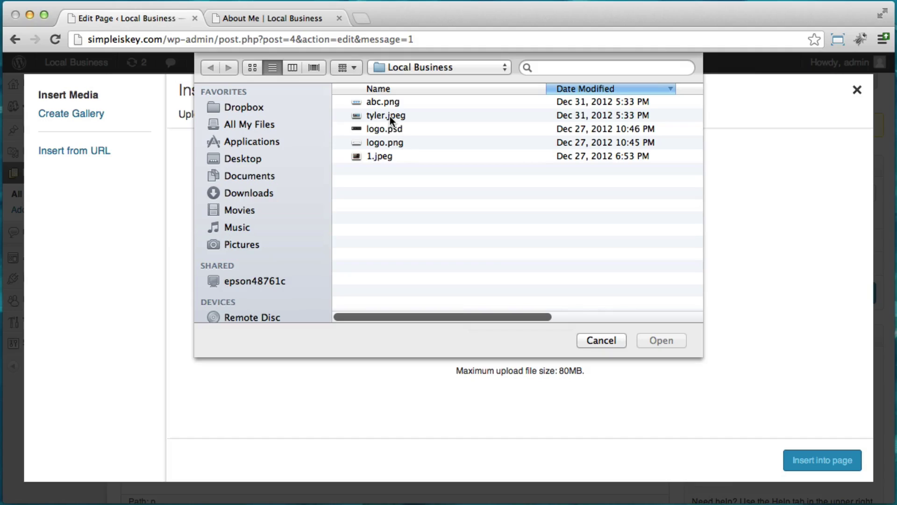
{"action": "left_click", "coordinate": [390, 116]}
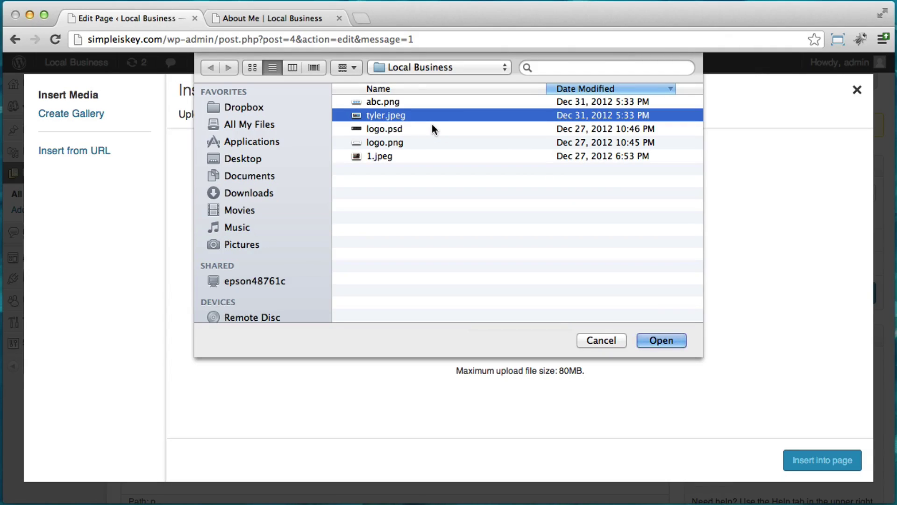
{"action": "left_click", "coordinate": [662, 344]}
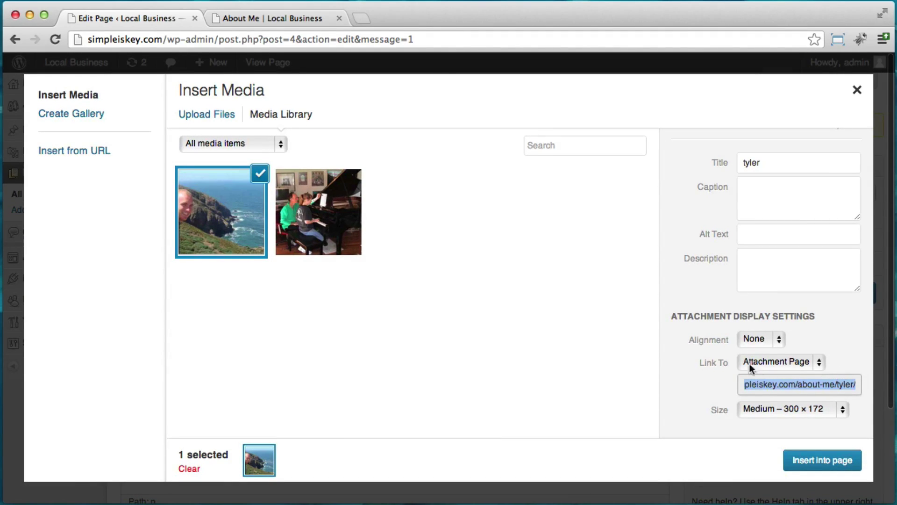
Insert the tyler photo with Link To None, Right alignment and Full Size 333 × 192.
{"action": "left_click", "coordinate": [776, 363]}
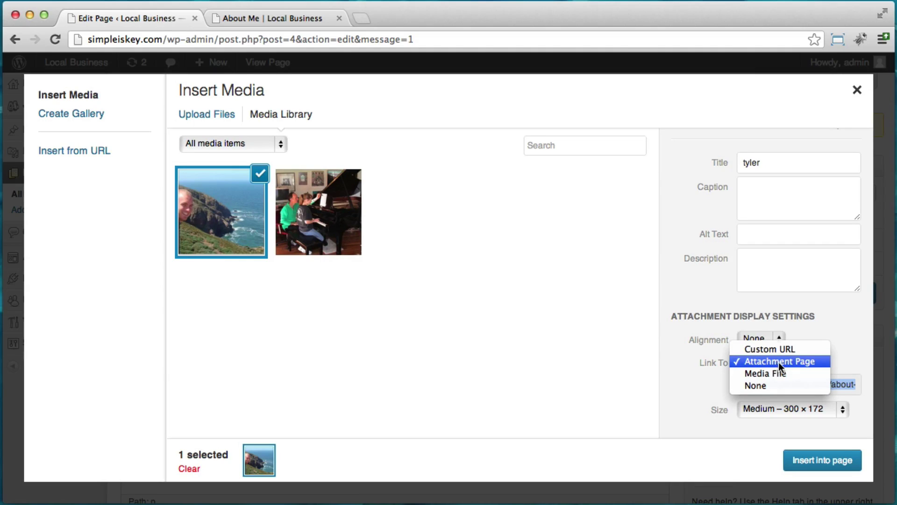
{"action": "left_click", "coordinate": [770, 384]}
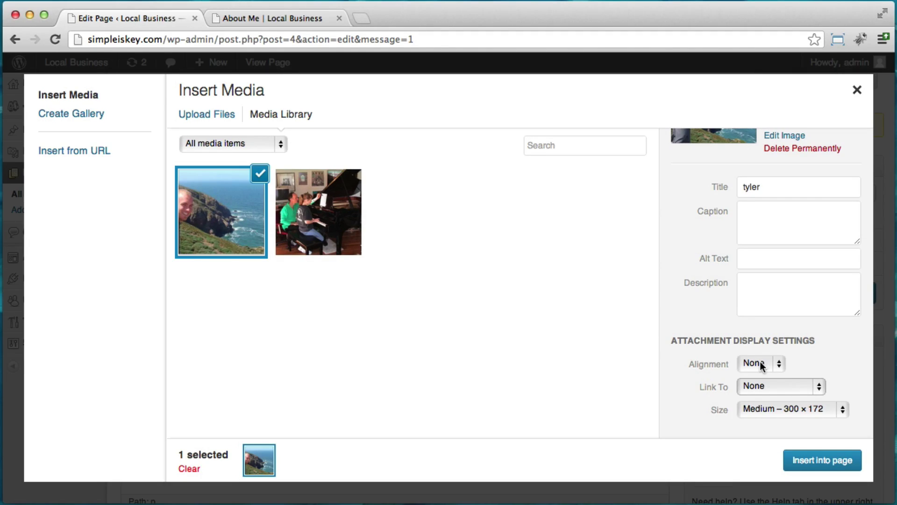
{"action": "left_click", "coordinate": [760, 363]}
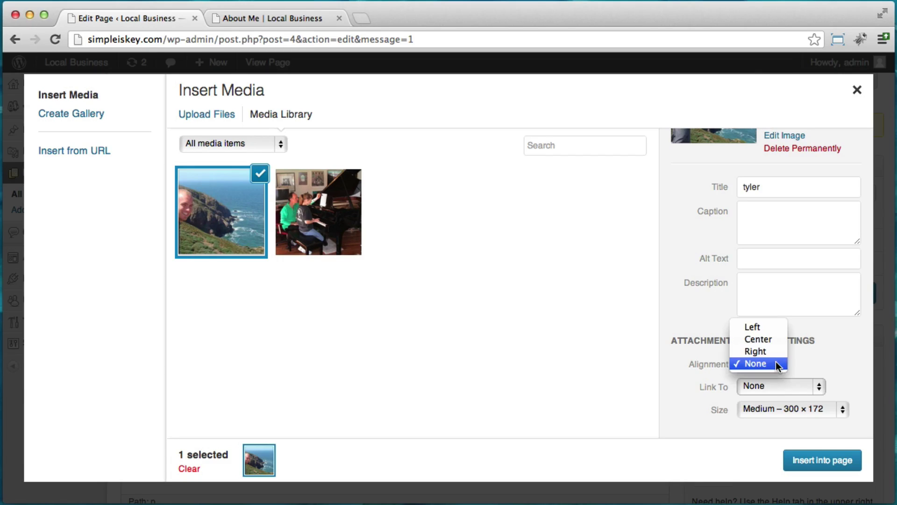
{"action": "left_click", "coordinate": [760, 351]}
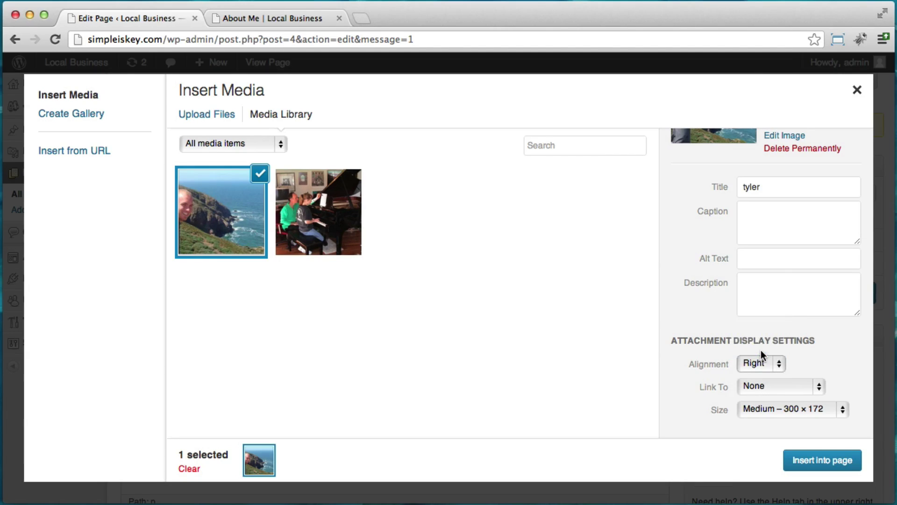
{"action": "left_click", "coordinate": [781, 410]}
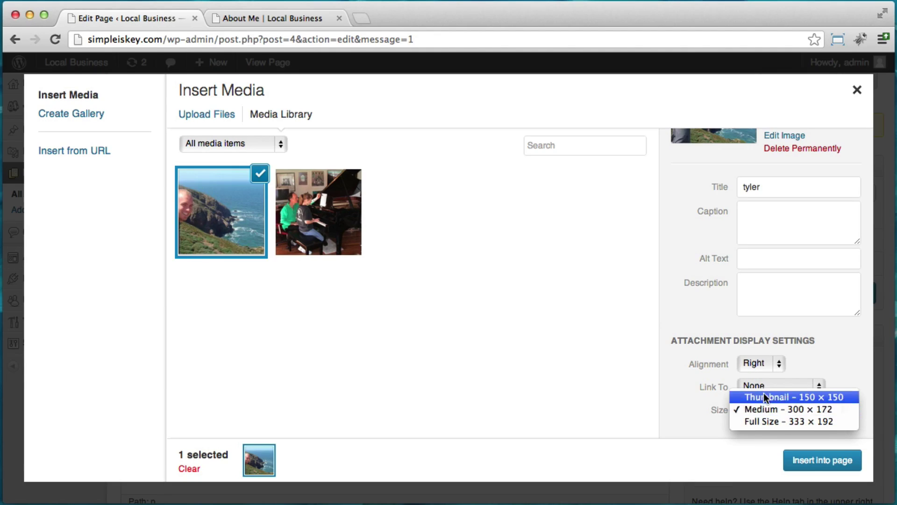
{"action": "left_click", "coordinate": [763, 421]}
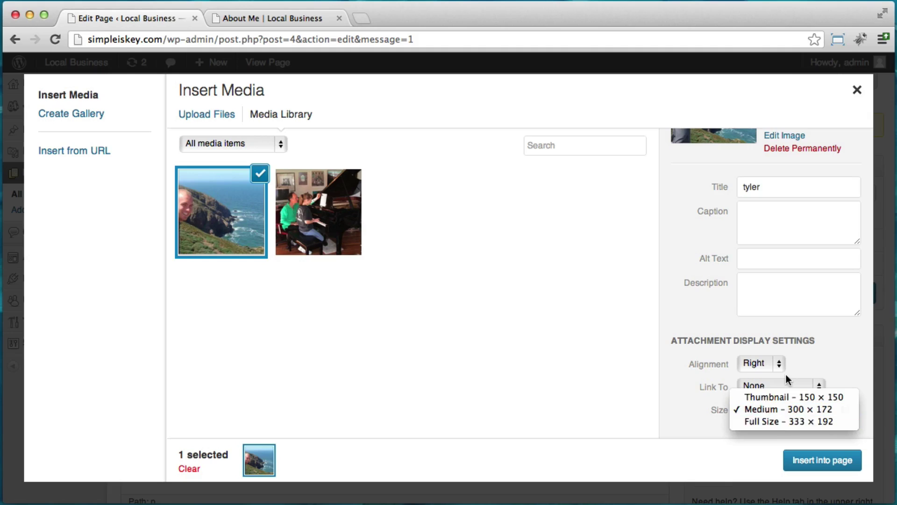
{"action": "left_click", "coordinate": [772, 424]}
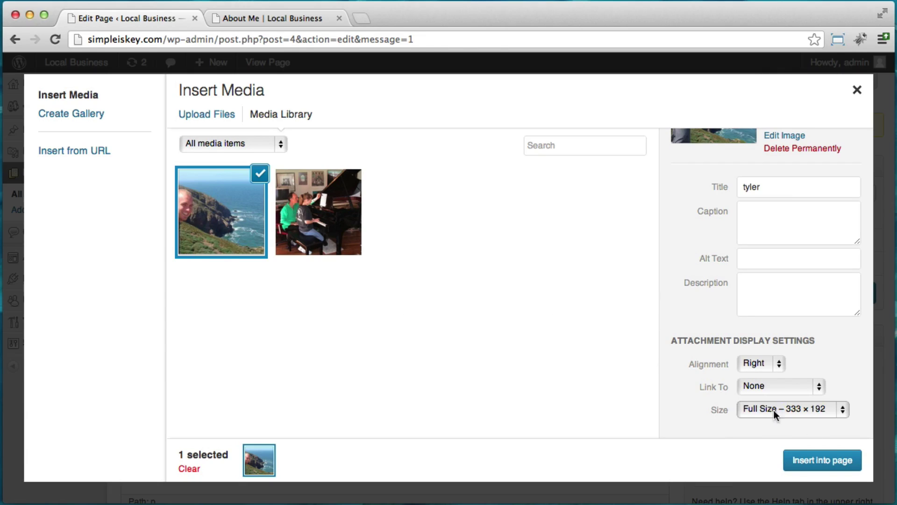
{"action": "left_click", "coordinate": [818, 464]}
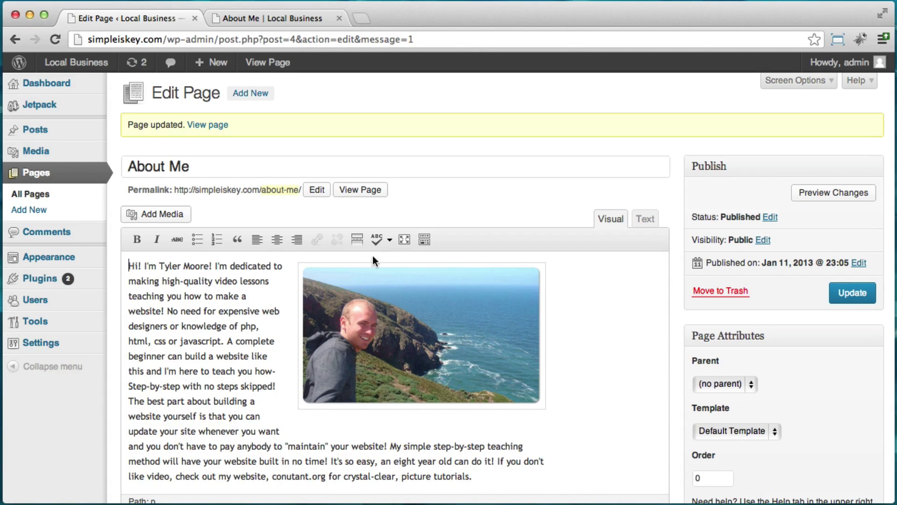
Update the About Me page, reload the live page to check the photo, and return to the editor.
{"action": "left_click", "coordinate": [844, 298]}
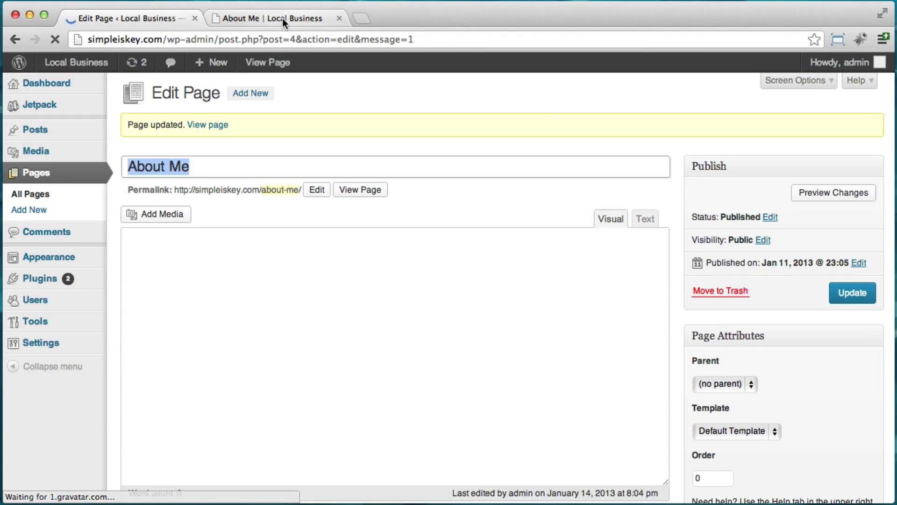
{"action": "left_click", "coordinate": [282, 18]}
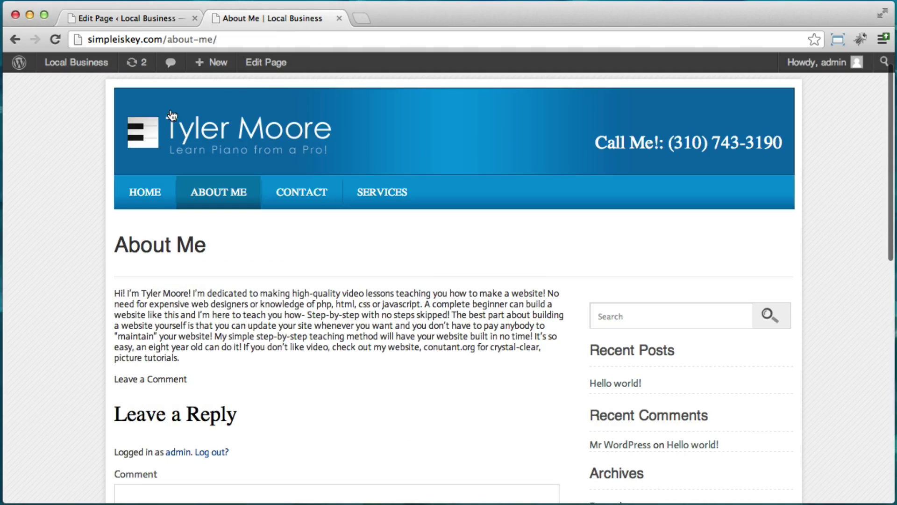
{"action": "left_click", "coordinate": [55, 39]}
{"action": "scroll", "coordinate": [495, 164], "scroll_direction": "down", "scroll_amount": 3}
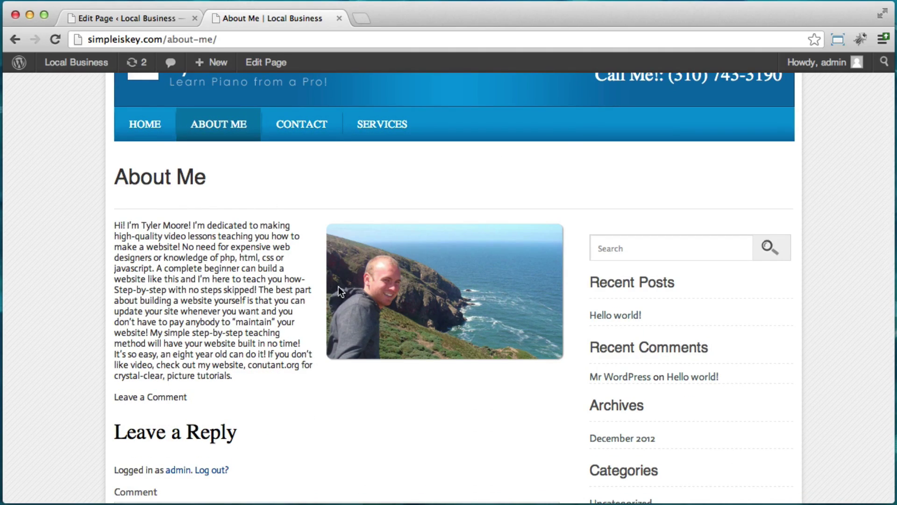
{"action": "scroll", "coordinate": [411, 293], "scroll_direction": "down", "scroll_amount": 5}
{"action": "scroll", "coordinate": [412, 292], "scroll_direction": "up", "scroll_amount": 5}
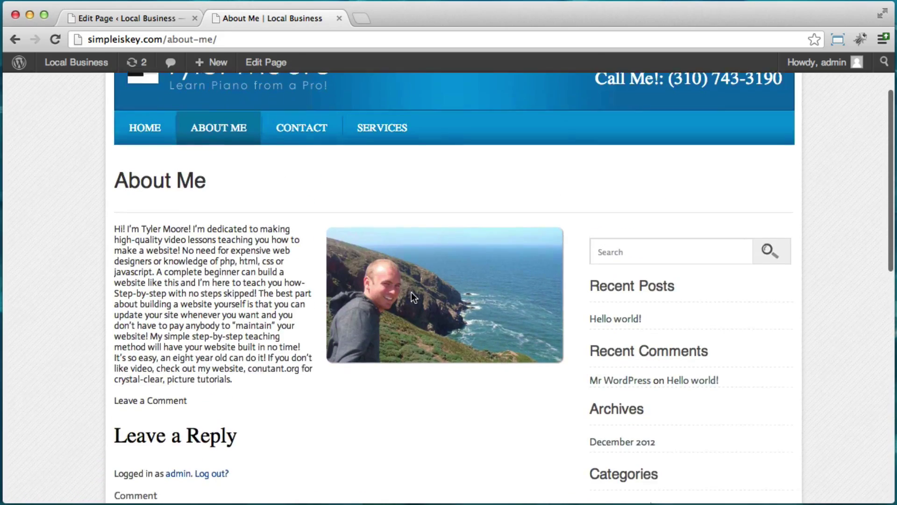
{"action": "scroll", "coordinate": [411, 293], "scroll_direction": "up", "scroll_amount": 1}
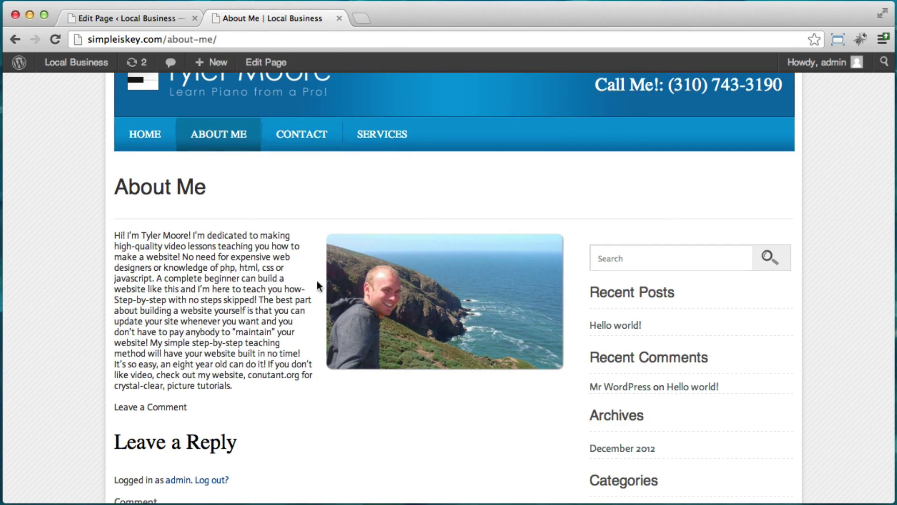
{"action": "left_click", "coordinate": [115, 18]}
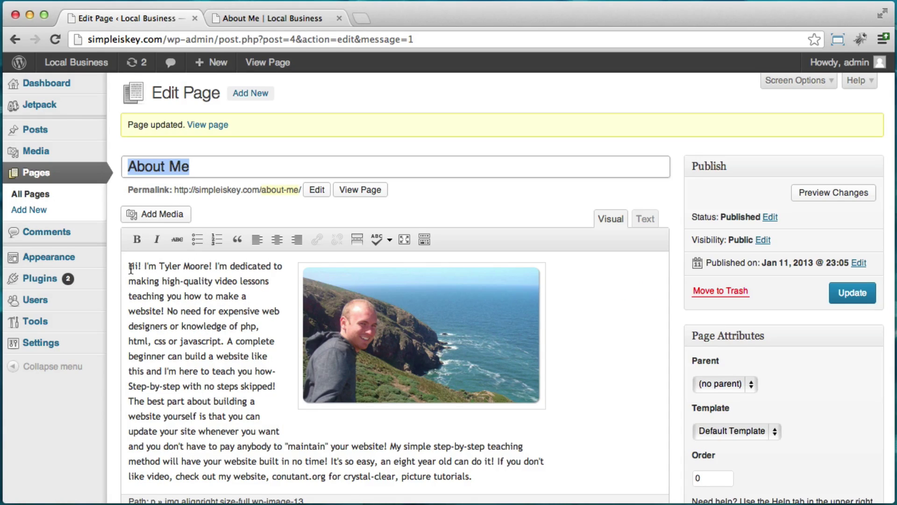
Make the opening greeting sentence bold.
{"action": "left_click_drag", "start_coordinate": [129, 266], "coordinate": [212, 267]}
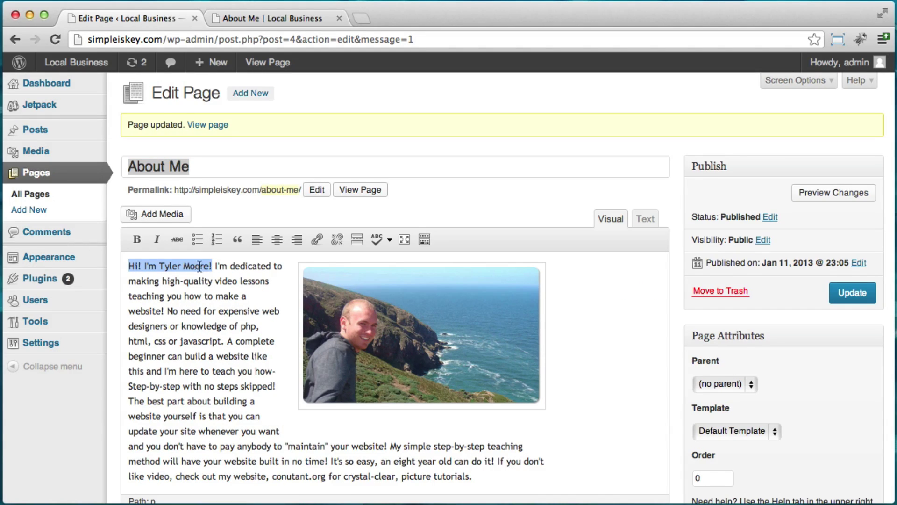
{"action": "left_click", "coordinate": [137, 240]}
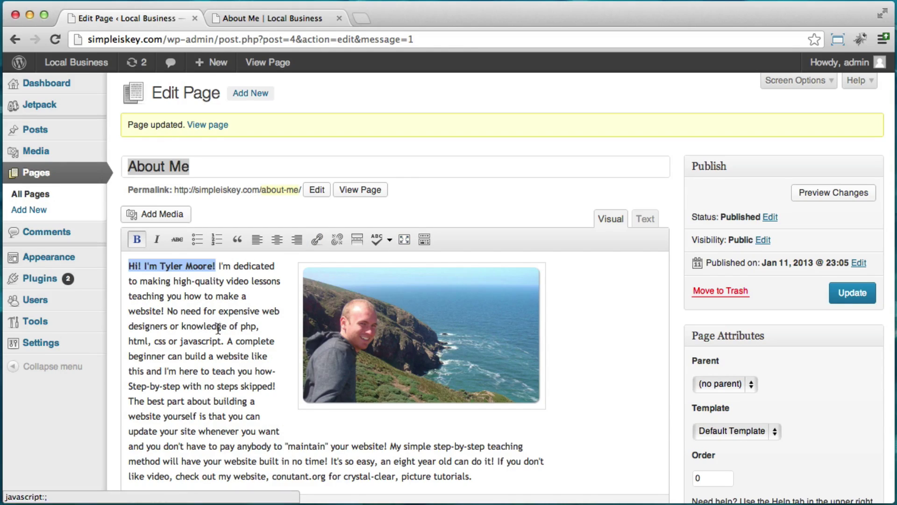
{"action": "left_click", "coordinate": [424, 243]}
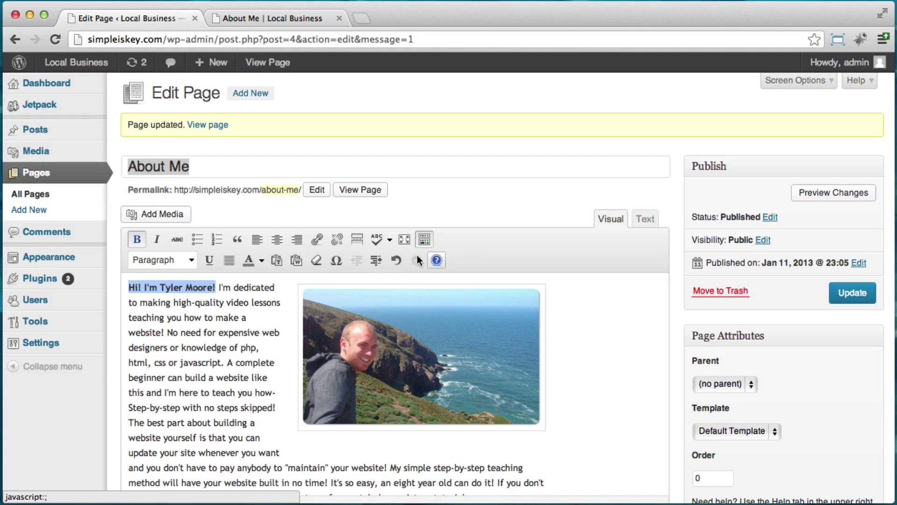
Make 'A complete beginner can build a website like this' blue italic and update the page.
{"action": "scroll", "coordinate": [398, 247], "scroll_direction": "down", "scroll_amount": 1}
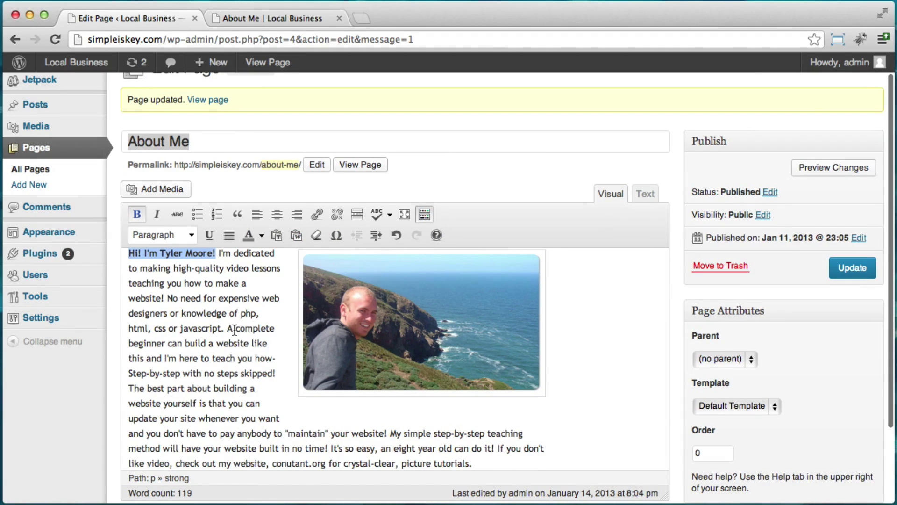
{"action": "left_click_drag", "start_coordinate": [226, 329], "coordinate": [144, 357]}
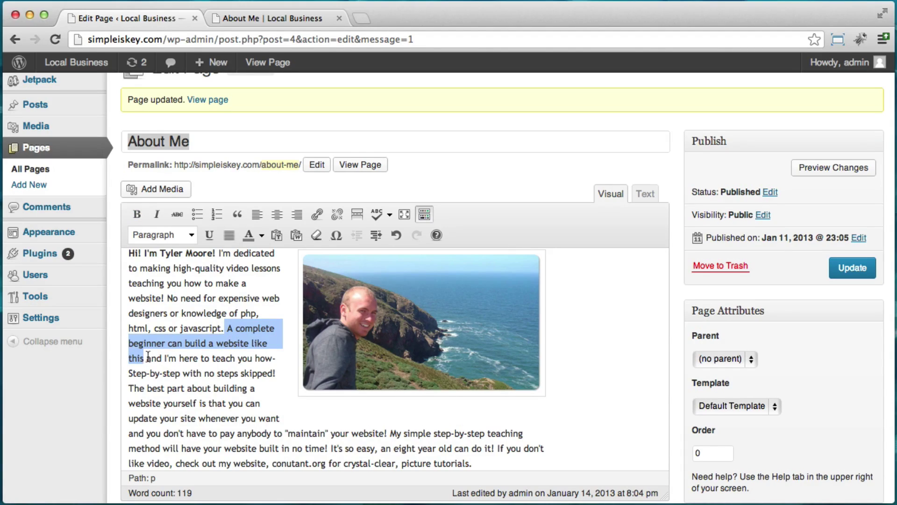
{"action": "left_click", "coordinate": [156, 213]}
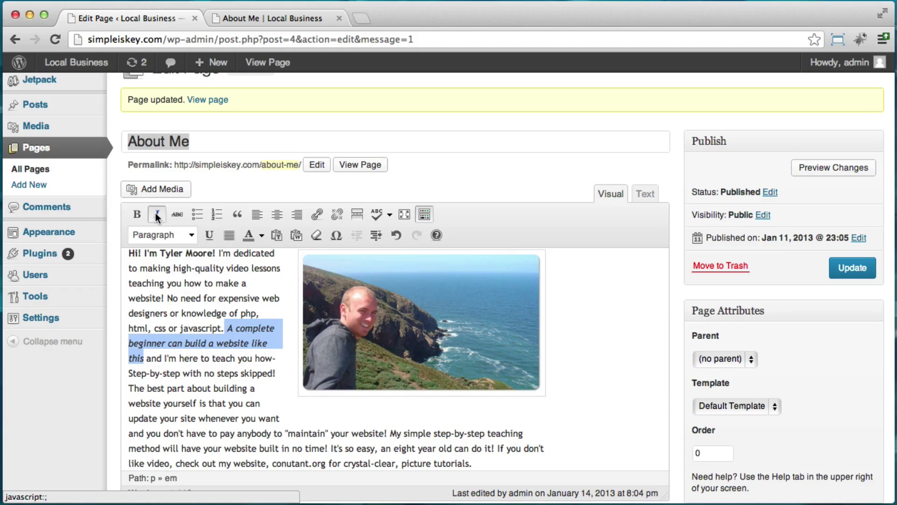
{"action": "left_click", "coordinate": [262, 236]}
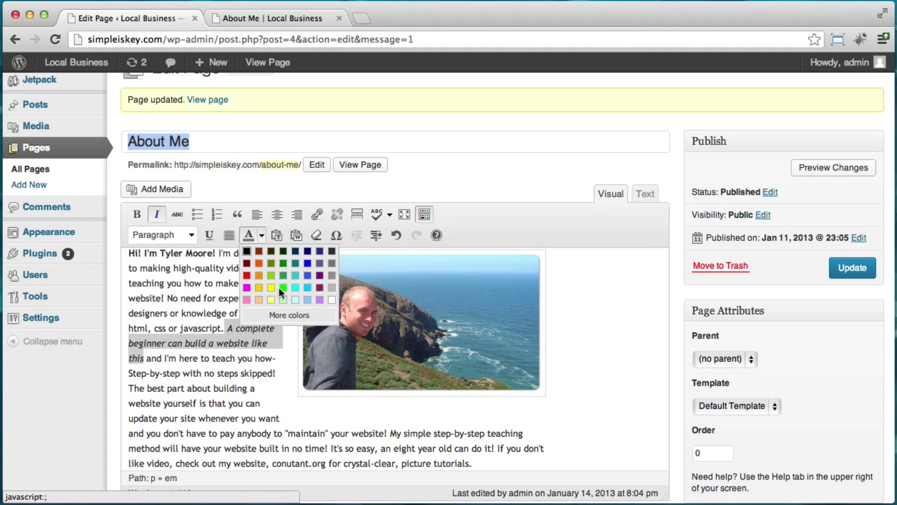
{"action": "left_click", "coordinate": [307, 265]}
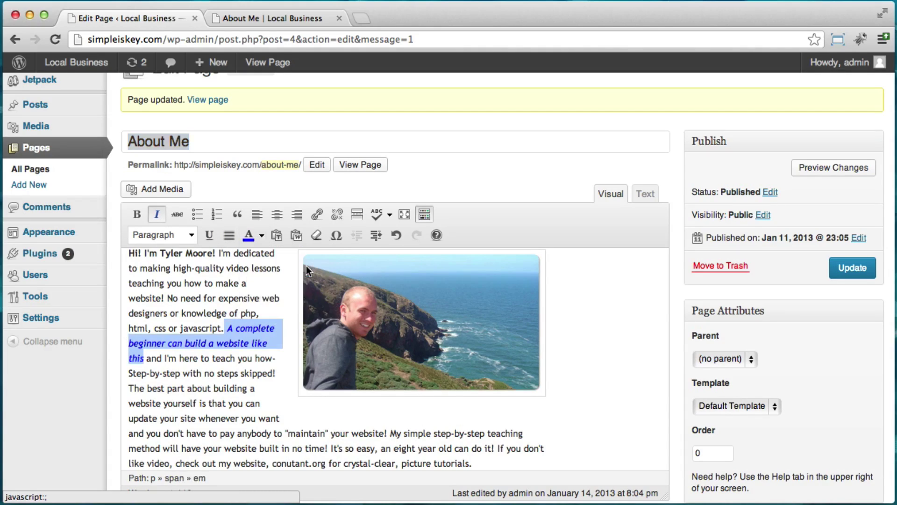
{"action": "left_click", "coordinate": [220, 309]}
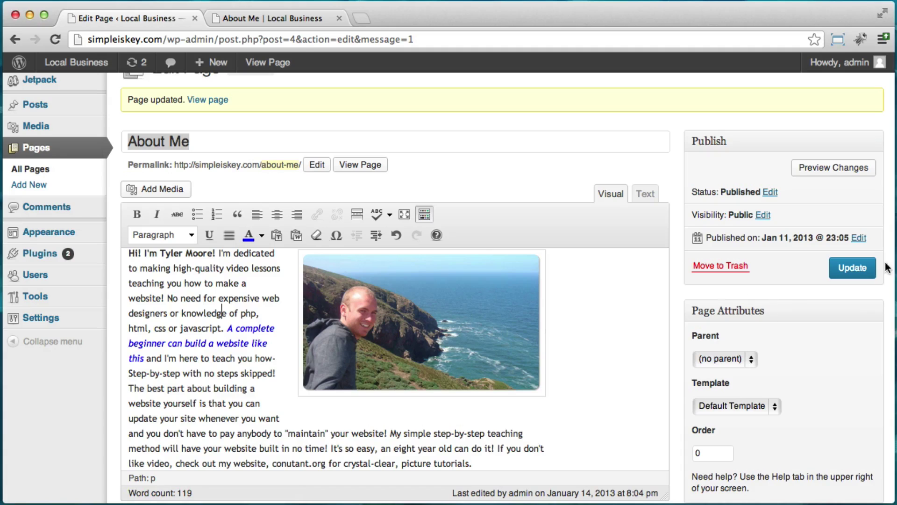
{"action": "left_click", "coordinate": [852, 267]}
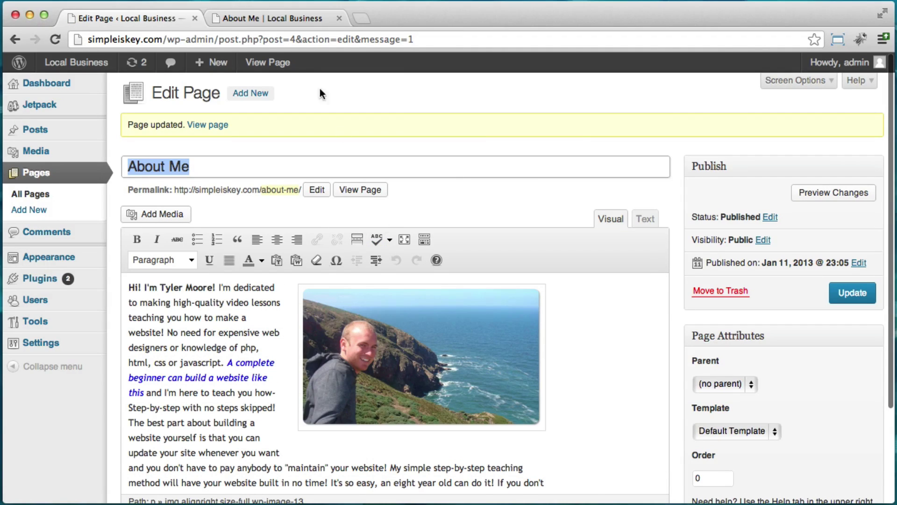
{"action": "left_click", "coordinate": [257, 18]}
{"action": "left_click", "coordinate": [55, 41]}
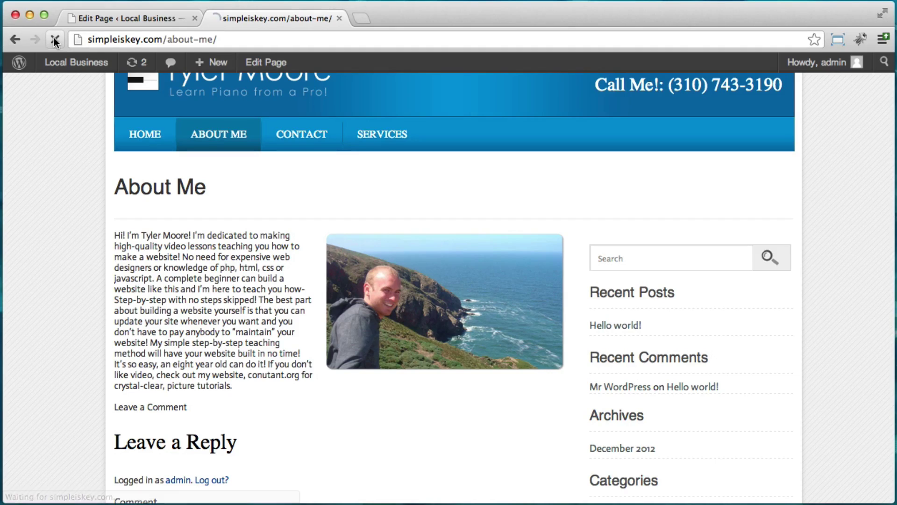
{"action": "scroll", "coordinate": [352, 235], "scroll_direction": "down", "scroll_amount": 1}
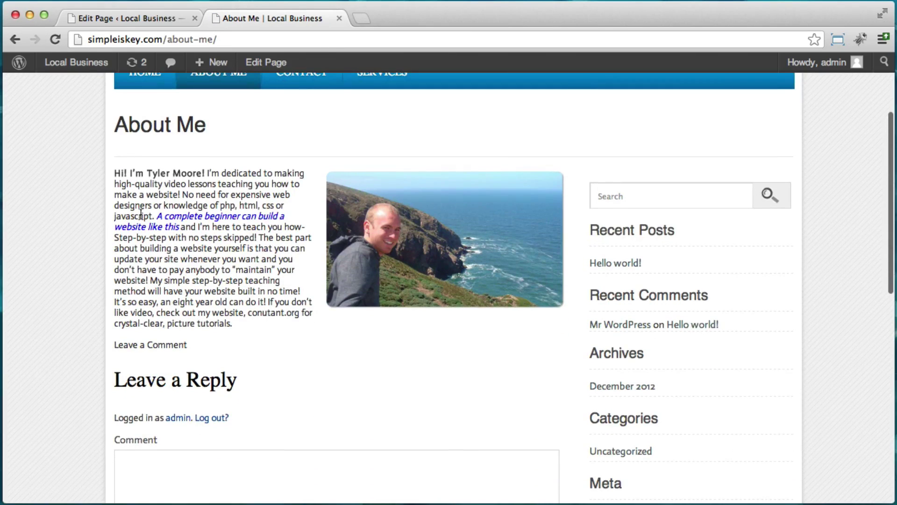
{"action": "left_click_drag", "start_coordinate": [116, 174], "coordinate": [198, 174]}
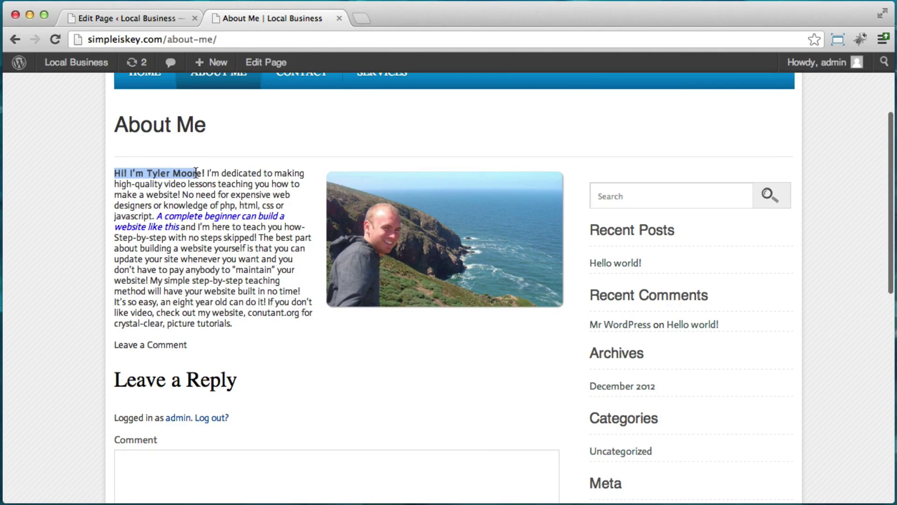
{"action": "left_click", "coordinate": [158, 215]}
{"action": "left_click_drag", "start_coordinate": [158, 215], "coordinate": [180, 227]}
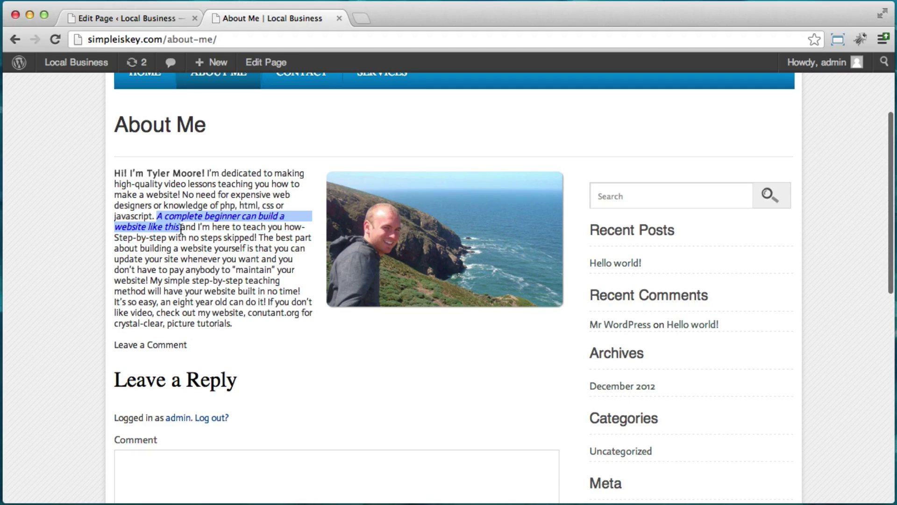
{"action": "left_click", "coordinate": [204, 262]}
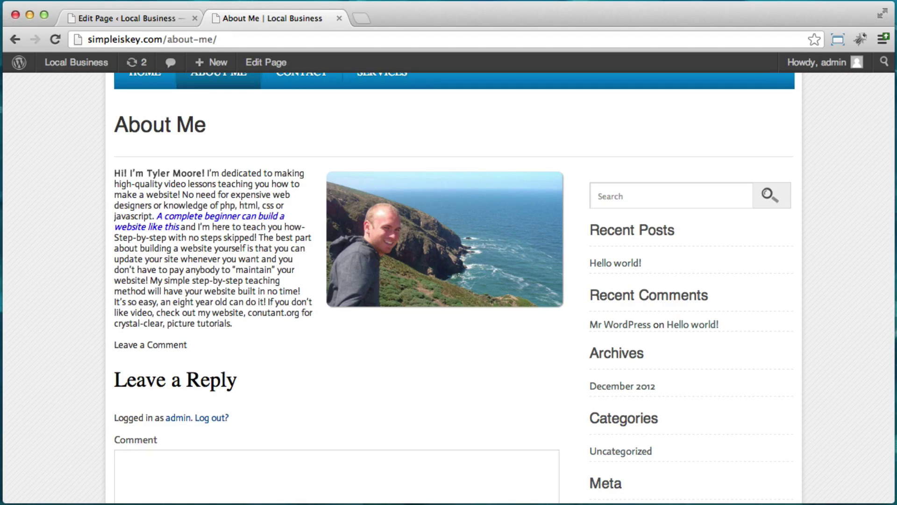
{"action": "left_click", "coordinate": [127, 13]}
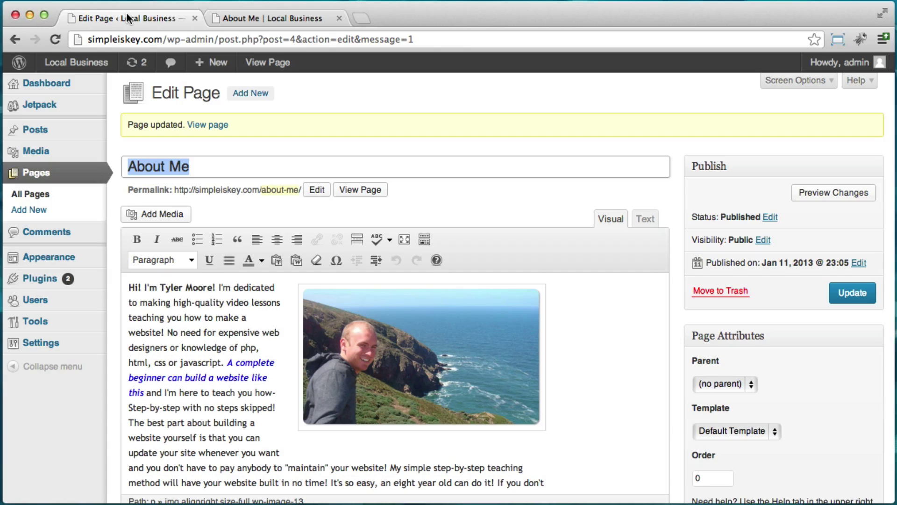
{"action": "scroll", "coordinate": [571, 336], "scroll_direction": "down", "scroll_amount": 5}
{"action": "left_click", "coordinate": [536, 355]}
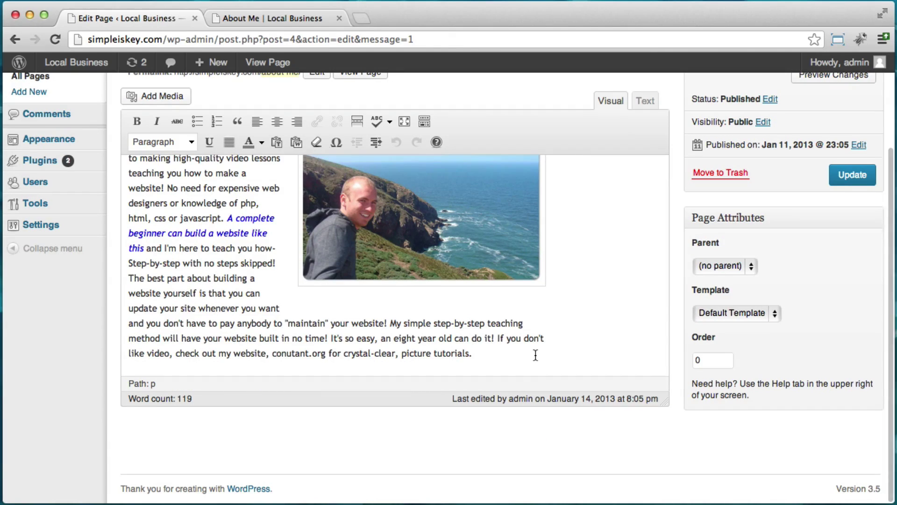
Type 'My tutorials are 100% free and always will be!' as a new final line, then select it.
{"action": "key", "text": "Return"}
{"action": "key", "text": "Return"}
{"action": "type", "text": "M"}
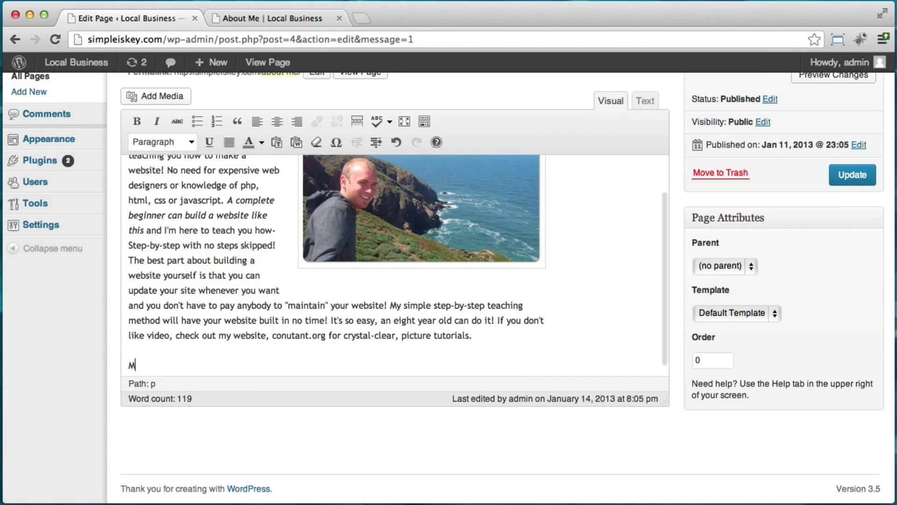
{"action": "type", "text": "t tutorials"}
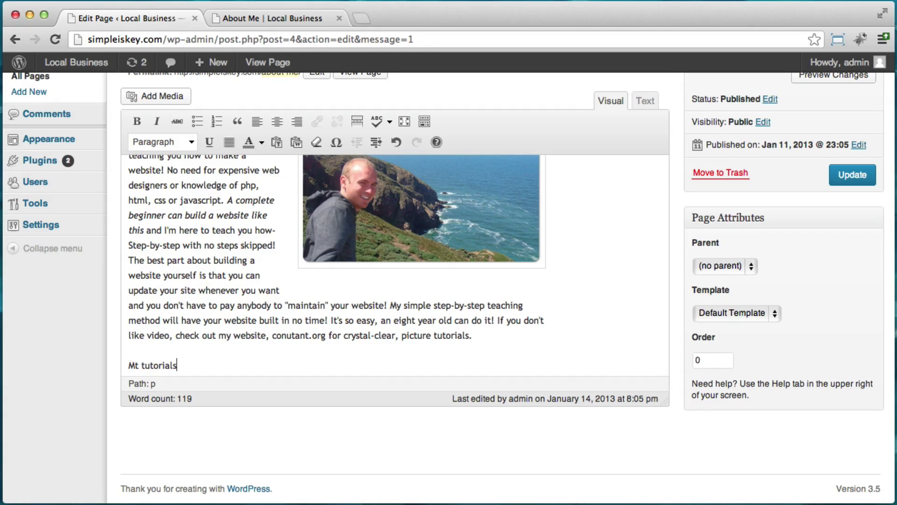
{"action": "key", "text": "BackSpace"}
{"action": "key", "text": "BackSpace"}
{"action": "key", "text": "BackSpace"}
{"action": "key", "text": "BackSpace"}
{"action": "key", "text": "BackSpace"}
{"action": "key", "text": "BackSpace"}
{"action": "key", "text": "BackSpace"}
{"action": "key", "text": "BackSpace"}
{"action": "key", "text": "BackSpace"}
{"action": "key", "text": "BackSpace"}
{"action": "type", "text": "y tutorials are 100% fre"}
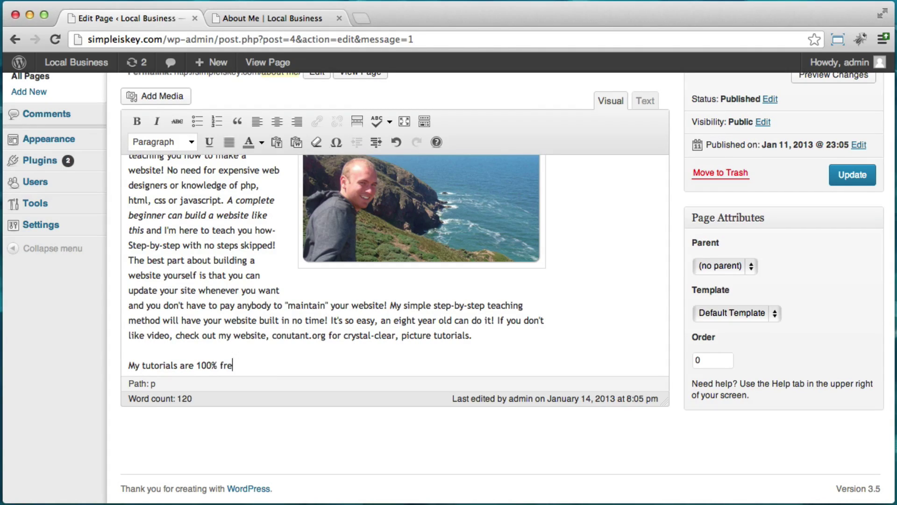
{"action": "type", "text": "e and always will be!"}
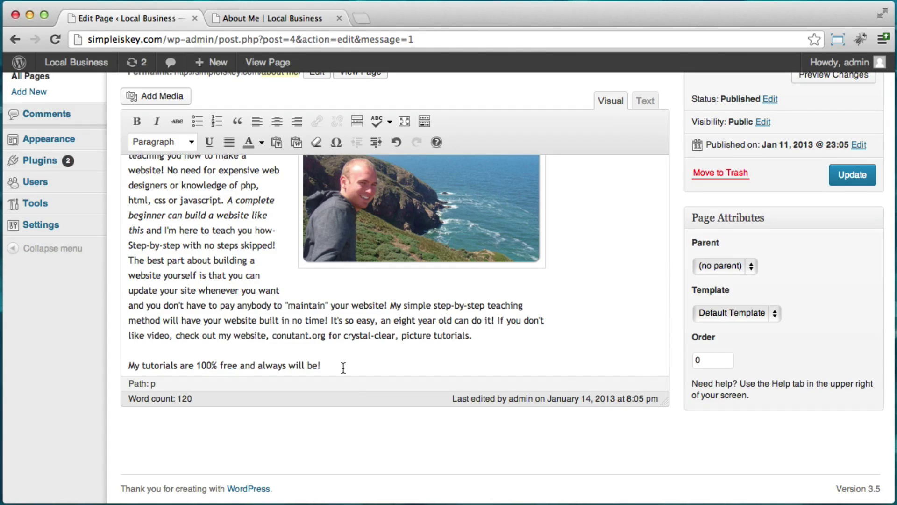
{"action": "left_click_drag", "start_coordinate": [321, 365], "coordinate": [119, 364]}
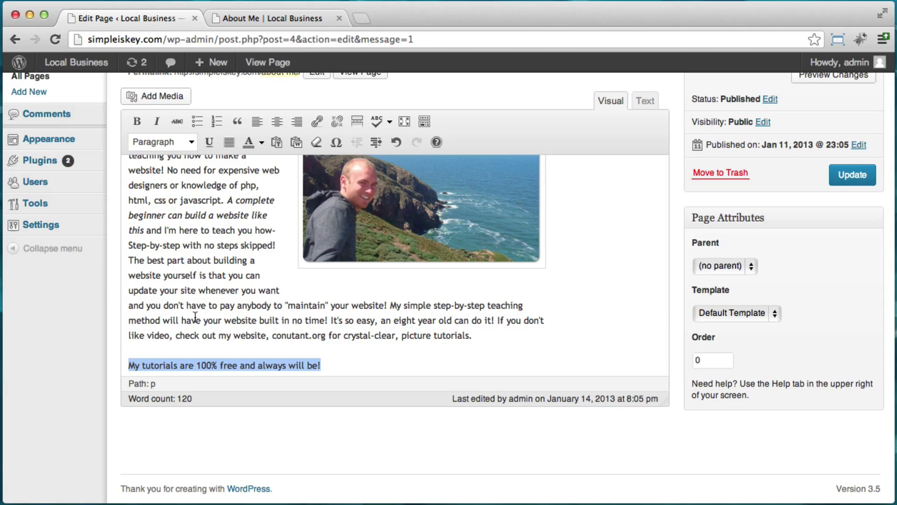
Format the tutorials line as a centred Heading 4 blockquote.
{"action": "left_click", "coordinate": [187, 142]}
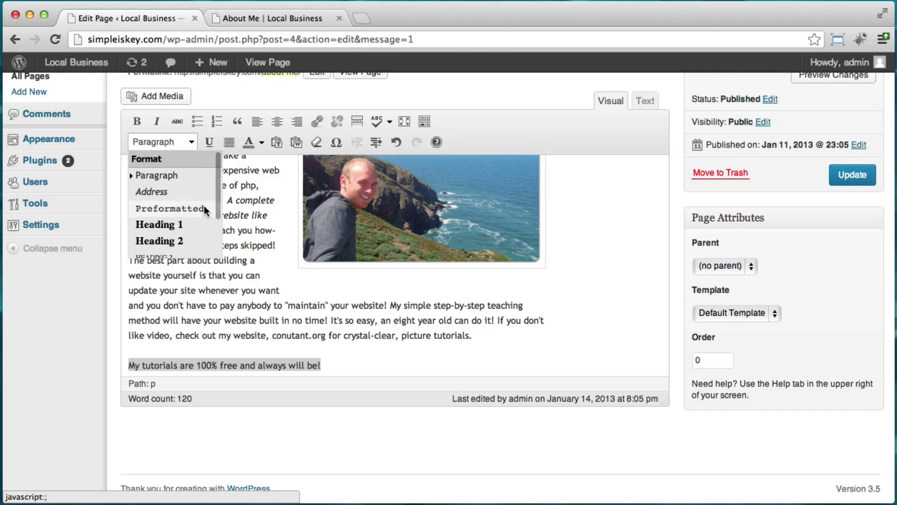
{"action": "scroll", "coordinate": [204, 208], "scroll_direction": "down", "scroll_amount": 1}
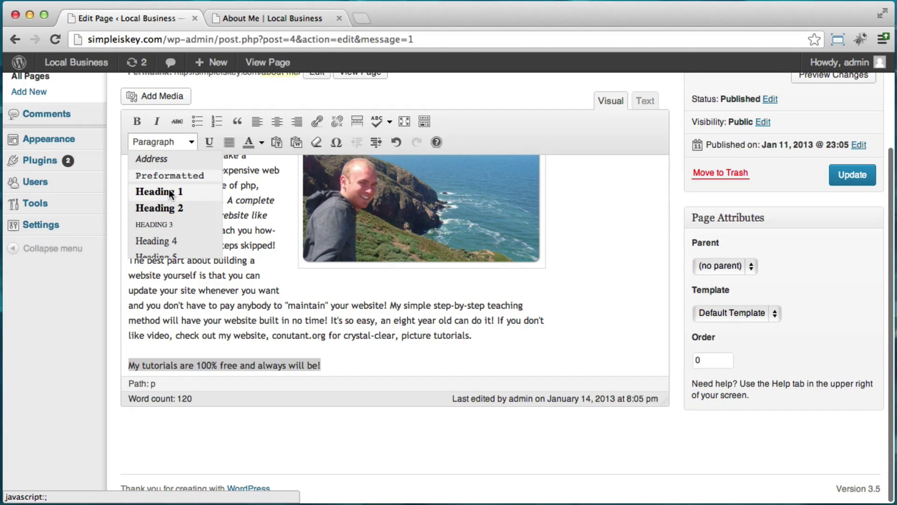
{"action": "scroll", "coordinate": [166, 192], "scroll_direction": "down", "scroll_amount": 1}
{"action": "scroll", "coordinate": [167, 192], "scroll_direction": "down", "scroll_amount": 1}
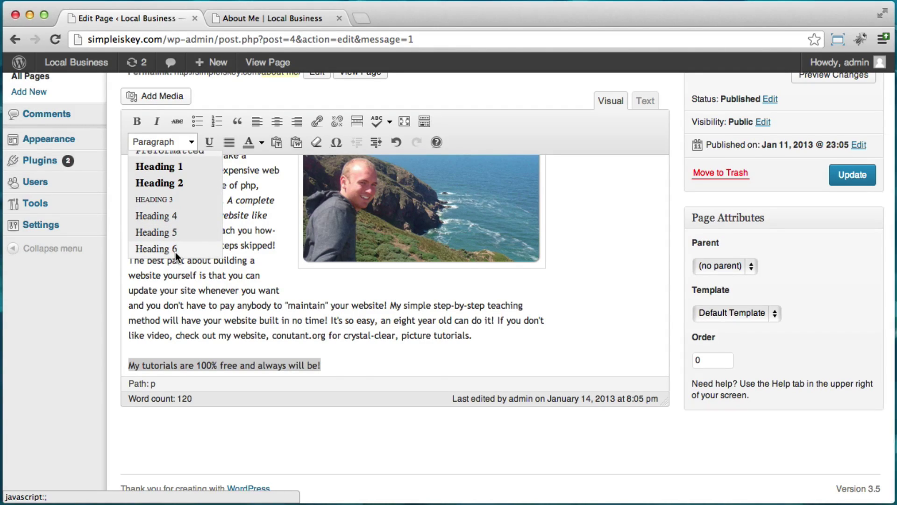
{"action": "left_click", "coordinate": [169, 220]}
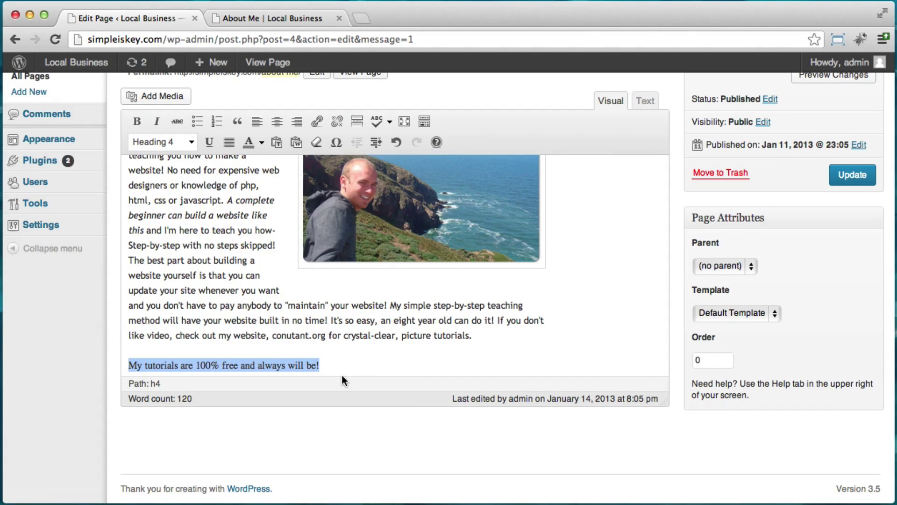
{"action": "left_click", "coordinate": [237, 122]}
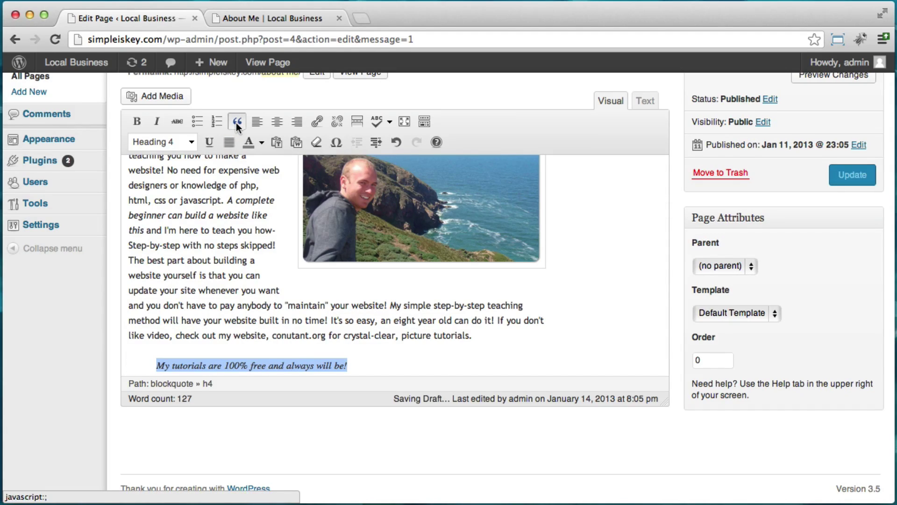
{"action": "left_click", "coordinate": [276, 121]}
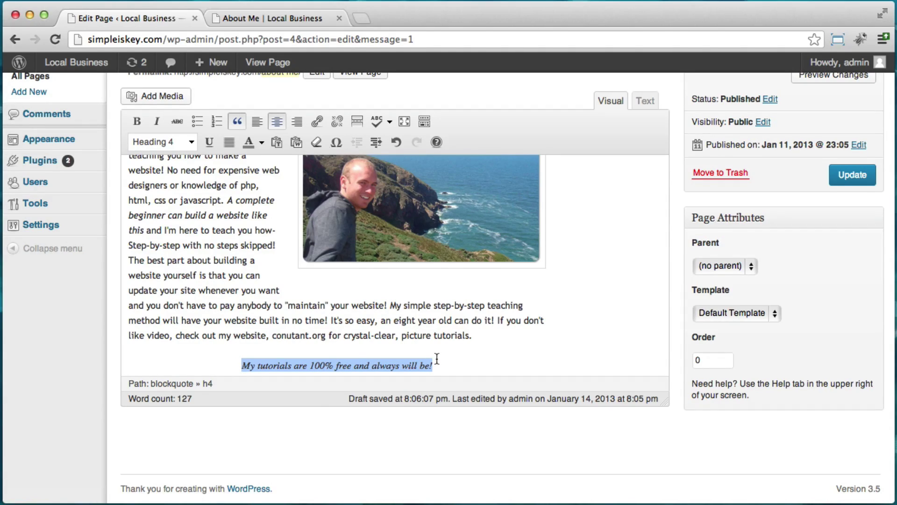
Remove the stray empty paragraph below the quote and update the About Me page.
{"action": "scroll", "coordinate": [454, 341], "scroll_direction": "down", "scroll_amount": 1}
{"action": "left_click", "coordinate": [457, 364]}
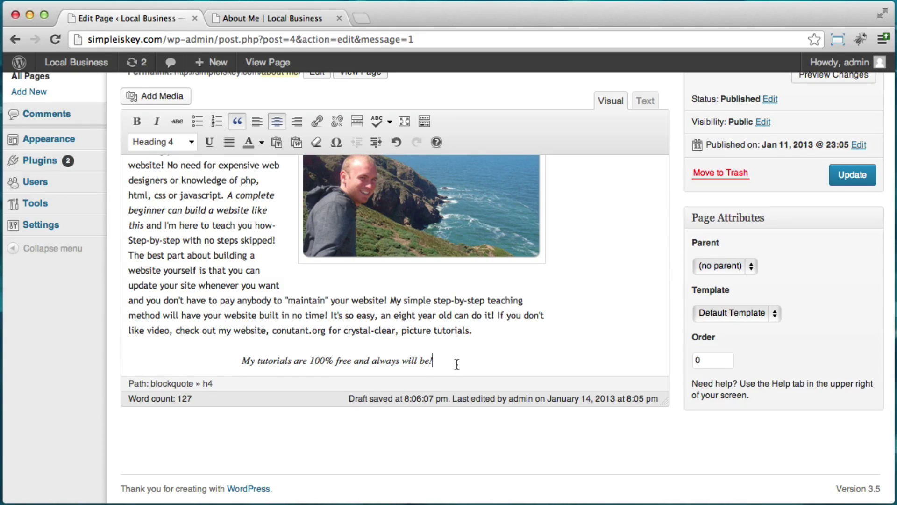
{"action": "key", "text": "Return"}
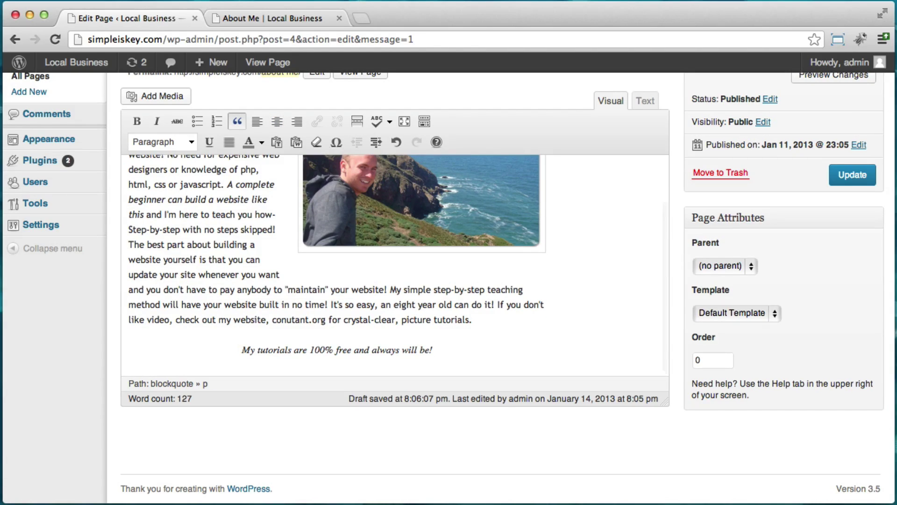
{"action": "key", "text": "BackSpace"}
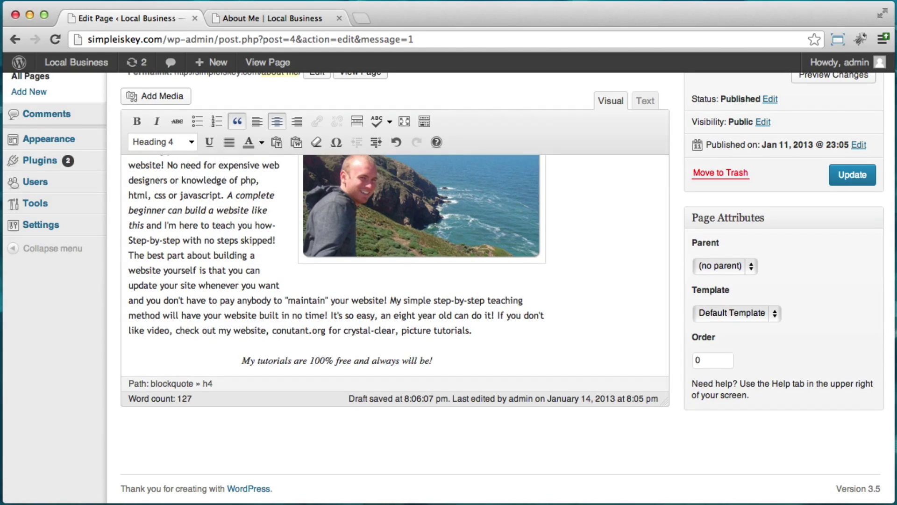
{"action": "key", "text": "Return"}
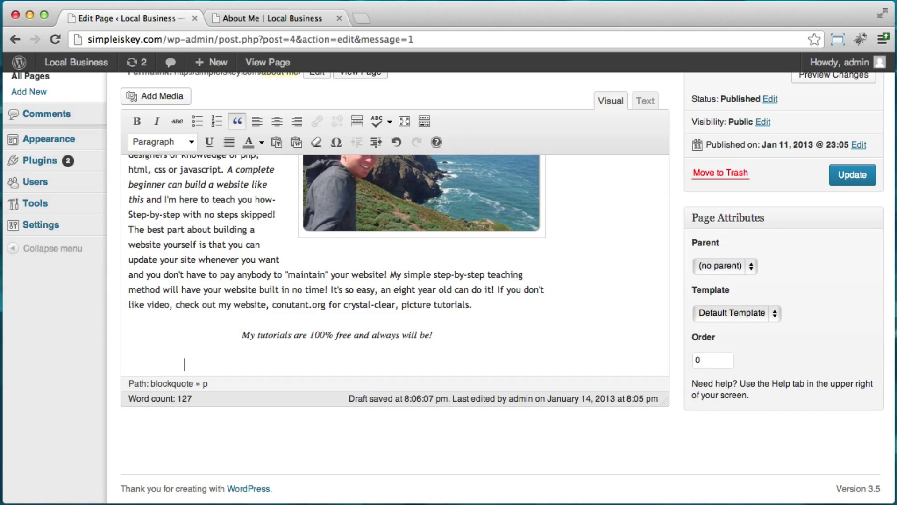
{"action": "key", "text": "BackSpace"}
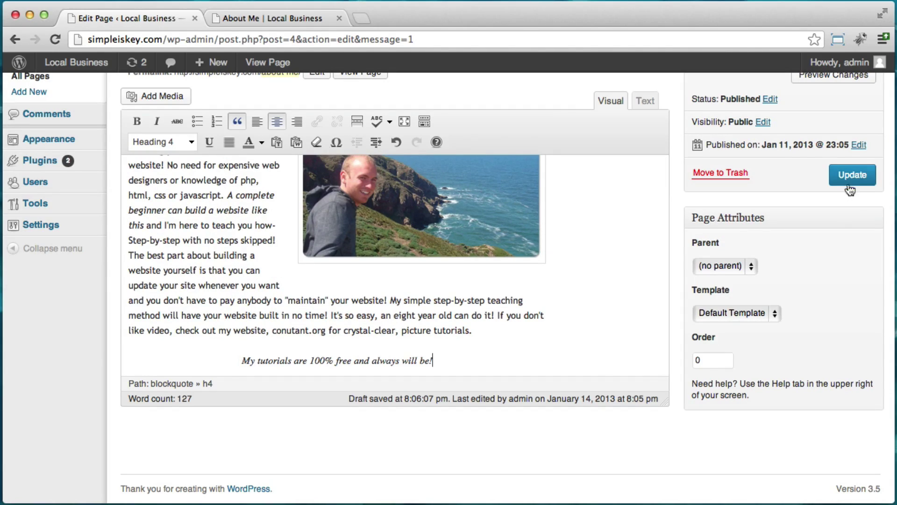
{"action": "left_click", "coordinate": [850, 175]}
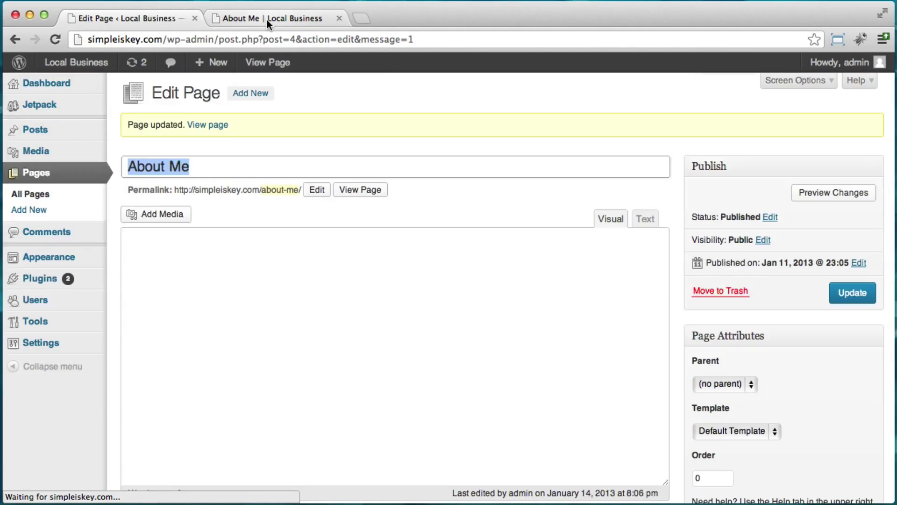
Check the live About Me page, then make the tutorials quote italic and update.
{"action": "left_click", "coordinate": [267, 20]}
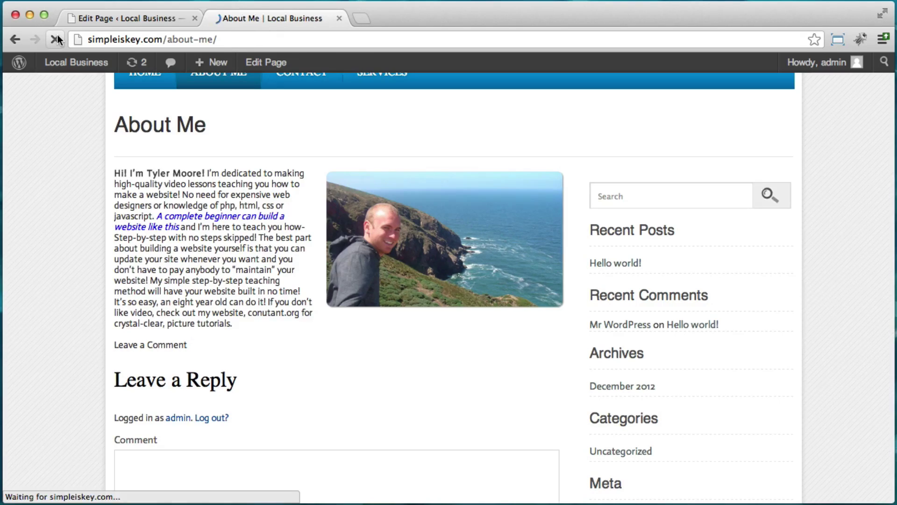
{"action": "scroll", "coordinate": [414, 198], "scroll_direction": "down", "scroll_amount": 5}
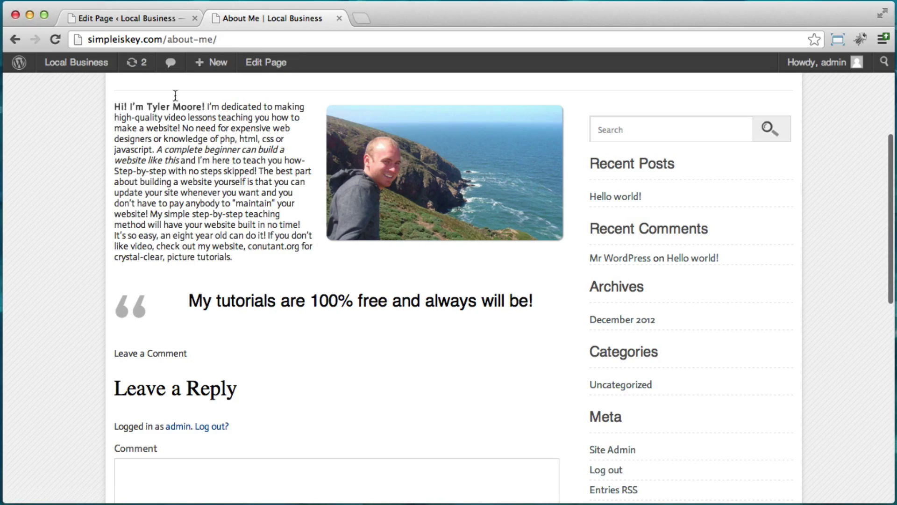
{"action": "left_click", "coordinate": [120, 11]}
{"action": "scroll", "coordinate": [290, 370], "scroll_direction": "down", "scroll_amount": 5}
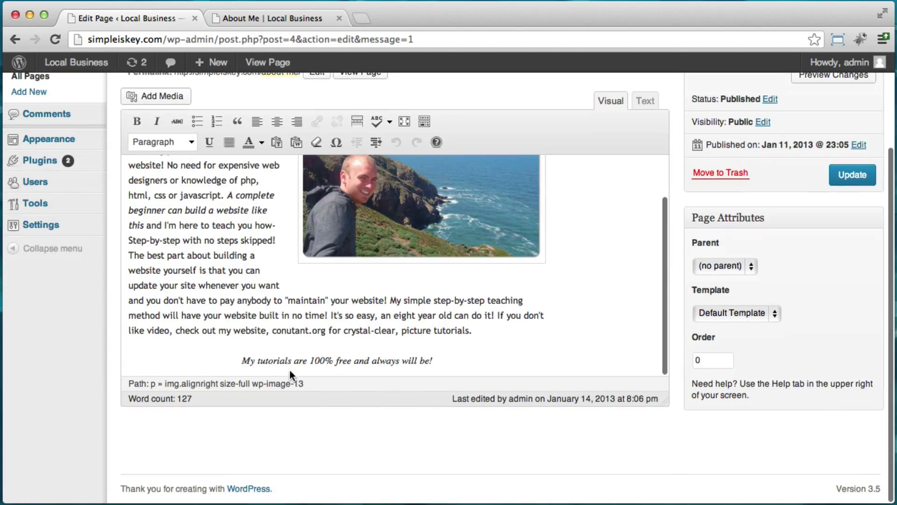
{"action": "left_click_drag", "start_coordinate": [245, 361], "coordinate": [466, 360]}
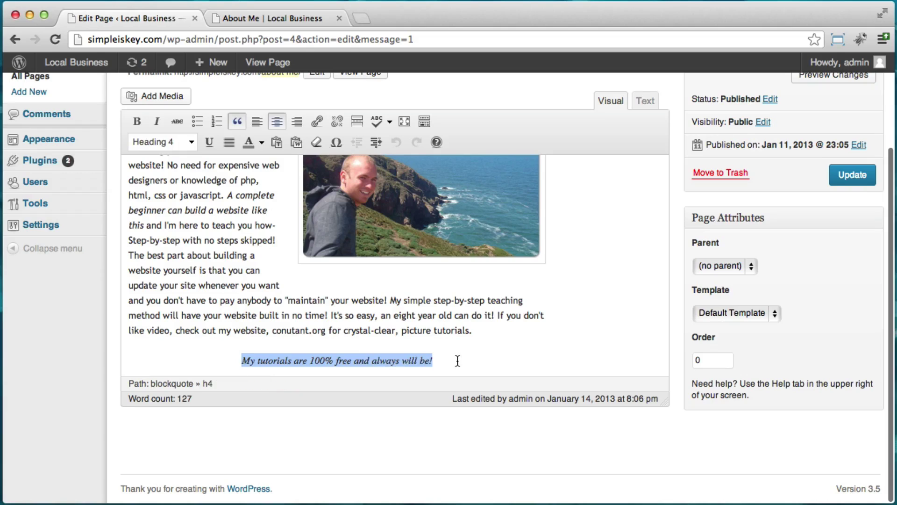
{"action": "left_click", "coordinate": [156, 122]}
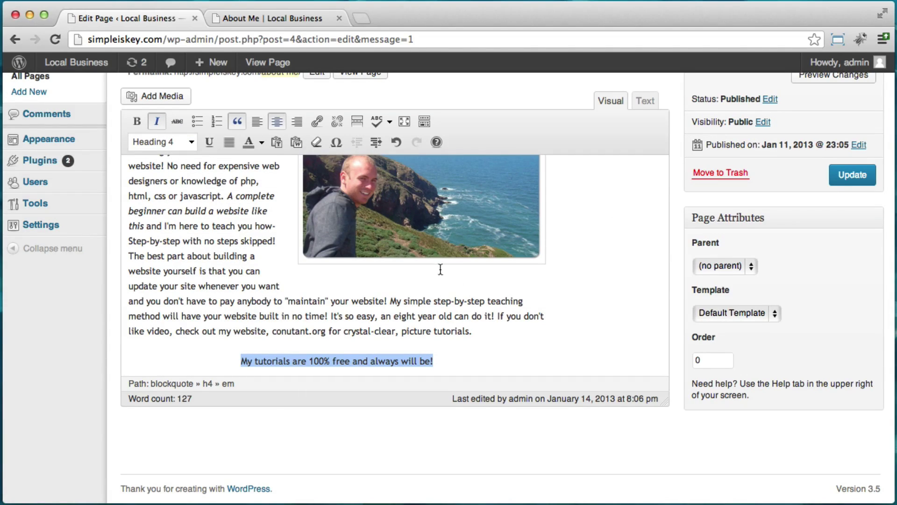
{"action": "left_click", "coordinate": [851, 177]}
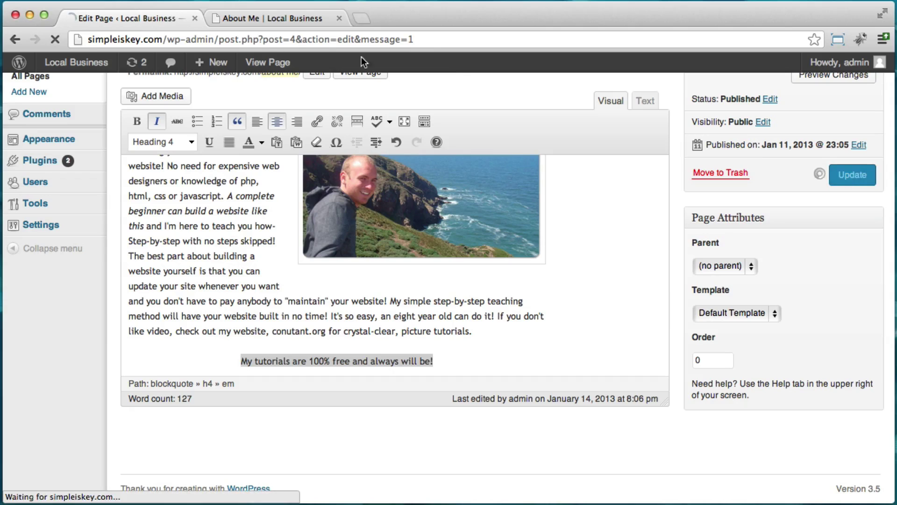
Reload the live About Me page to confirm the italic quote, then return to the editor.
{"action": "left_click", "coordinate": [258, 19]}
{"action": "left_click", "coordinate": [55, 39]}
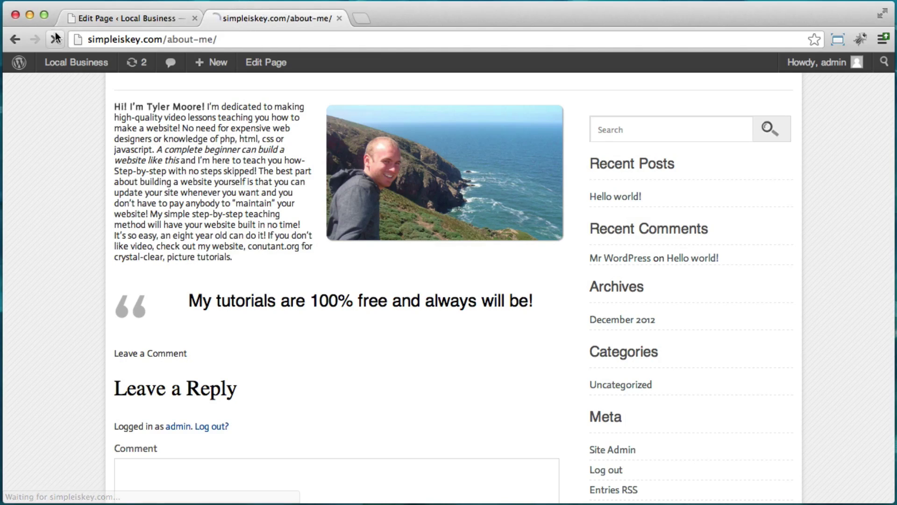
{"action": "scroll", "coordinate": [401, 176], "scroll_direction": "down", "scroll_amount": 3}
{"action": "scroll", "coordinate": [387, 251], "scroll_direction": "up", "scroll_amount": 2}
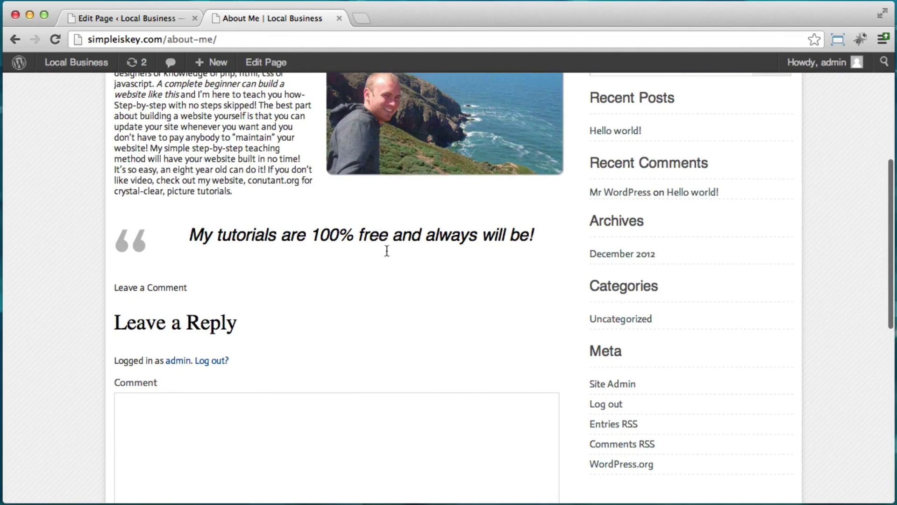
{"action": "left_click_drag", "start_coordinate": [201, 236], "coordinate": [535, 228]}
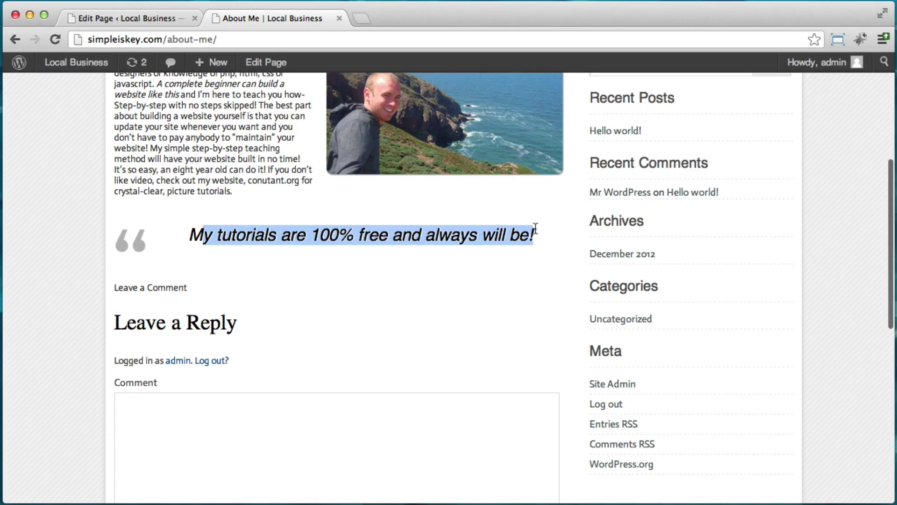
{"action": "left_click", "coordinate": [351, 253]}
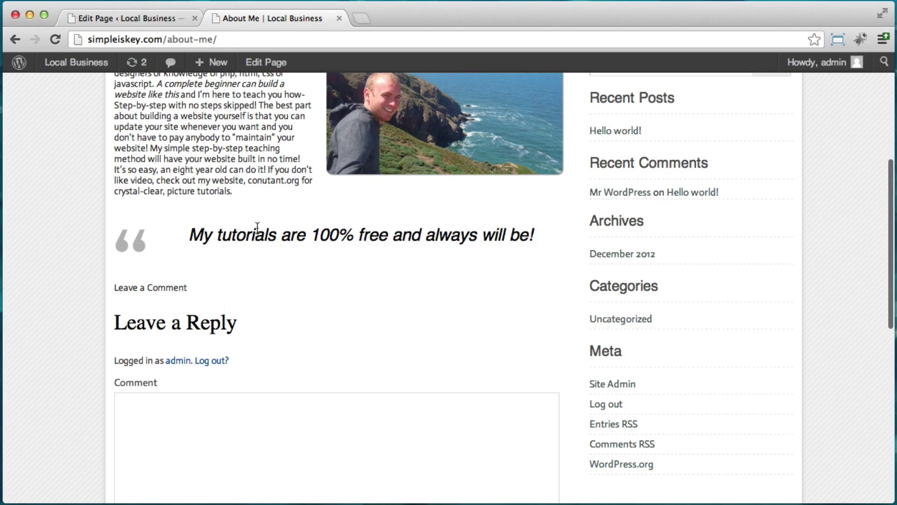
{"action": "left_click", "coordinate": [144, 17]}
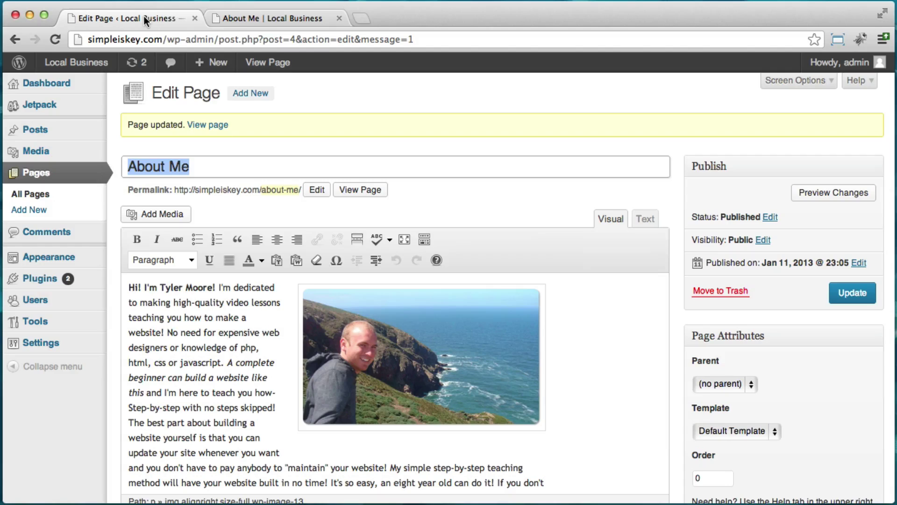
Add a test line 'asdf' below the quote and strip its blockquote formatting.
{"action": "scroll", "coordinate": [520, 368], "scroll_direction": "down", "scroll_amount": 3}
{"action": "left_click", "coordinate": [474, 364]}
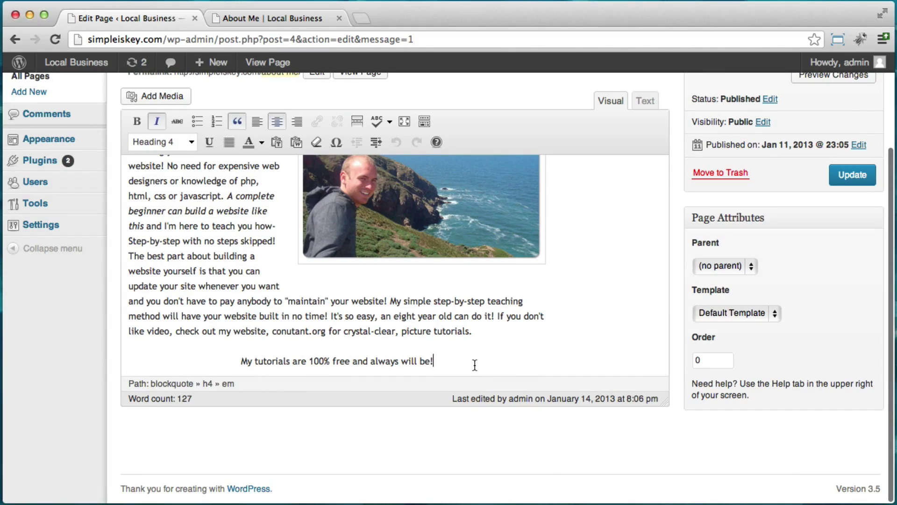
{"action": "key", "text": "Return"}
{"action": "type", "text": "asdf"}
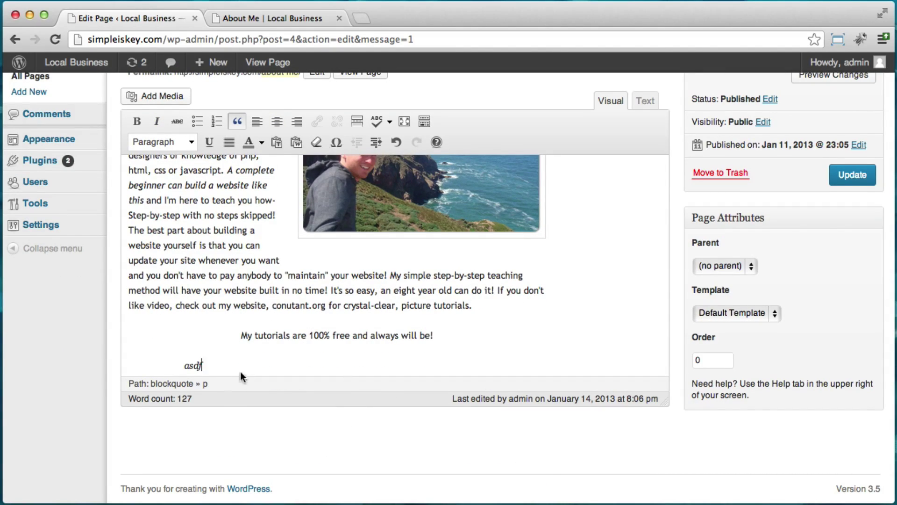
{"action": "left_click_drag", "start_coordinate": [223, 367], "coordinate": [183, 366]}
{"action": "left_click", "coordinate": [233, 120]}
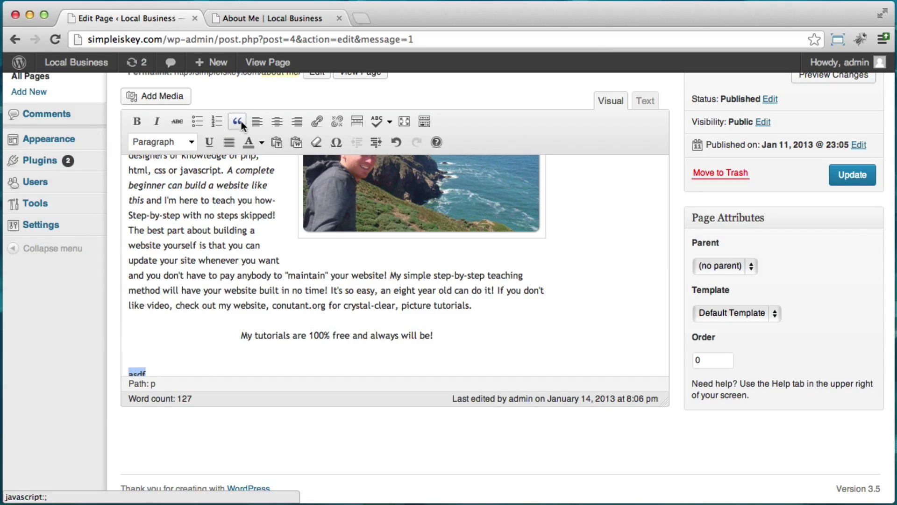
{"action": "scroll", "coordinate": [337, 228], "scroll_direction": "down", "scroll_amount": 1}
{"action": "scroll", "coordinate": [337, 227], "scroll_direction": "down", "scroll_amount": 1}
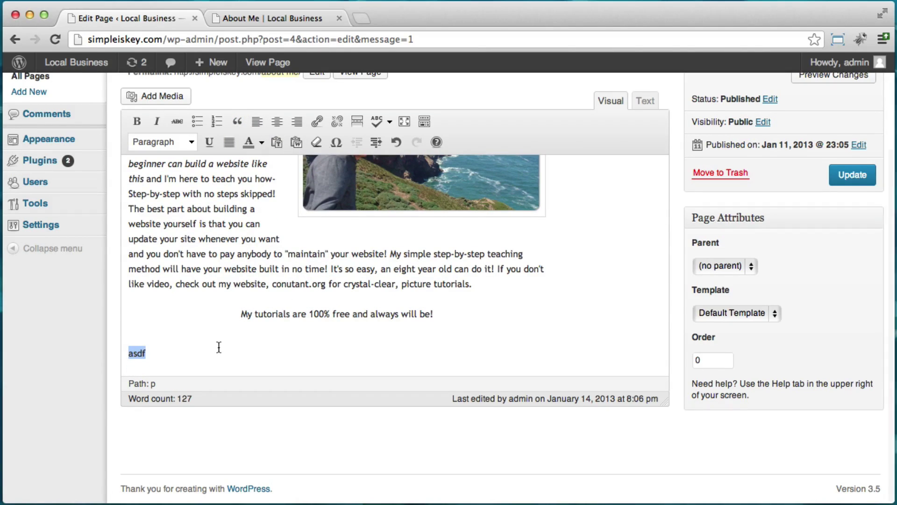
{"action": "left_click", "coordinate": [178, 353]}
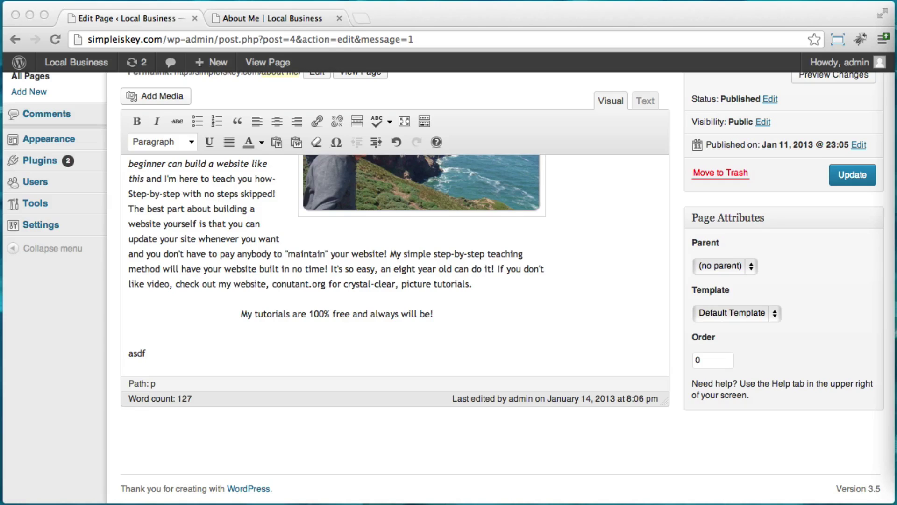
Paste the 'The best part about building a website' paragraph over asdf, unbullet it, and update.
{"action": "left_click_drag", "start_coordinate": [180, 349], "coordinate": [100, 351]}
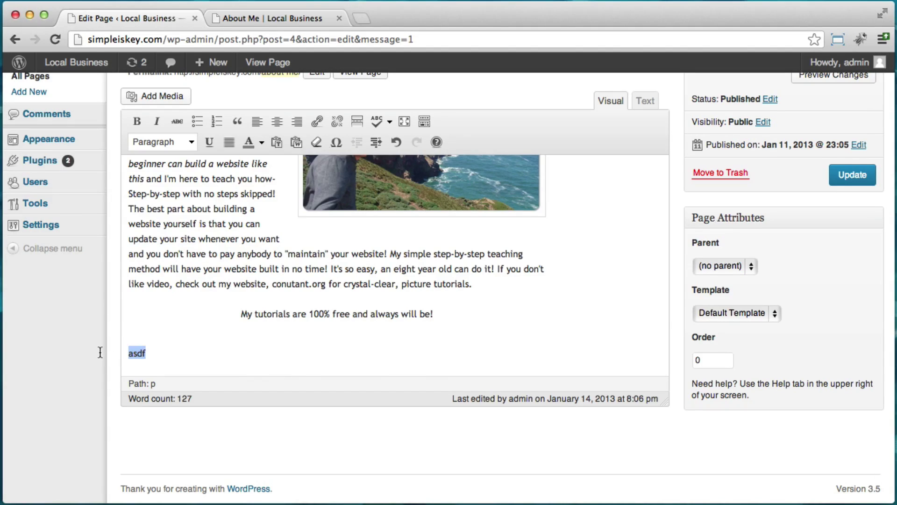
{"action": "type", "text": "The best part about building a website yourself is that you can update your site whenever you want and you don't have to pay anybody to \"maintain\" your website! My simple step-by-step teaching method will have your website built in no time! It's so easy, an eight year old can do it! If you don't like video, check out my website, conutant.org for crystal-clear, picture tutorials."}
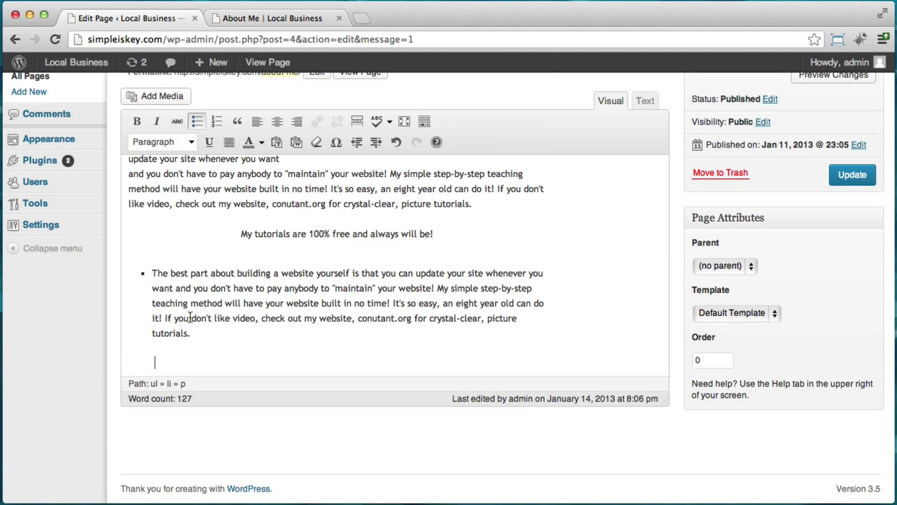
{"action": "left_click_drag", "start_coordinate": [191, 333], "coordinate": [139, 274]}
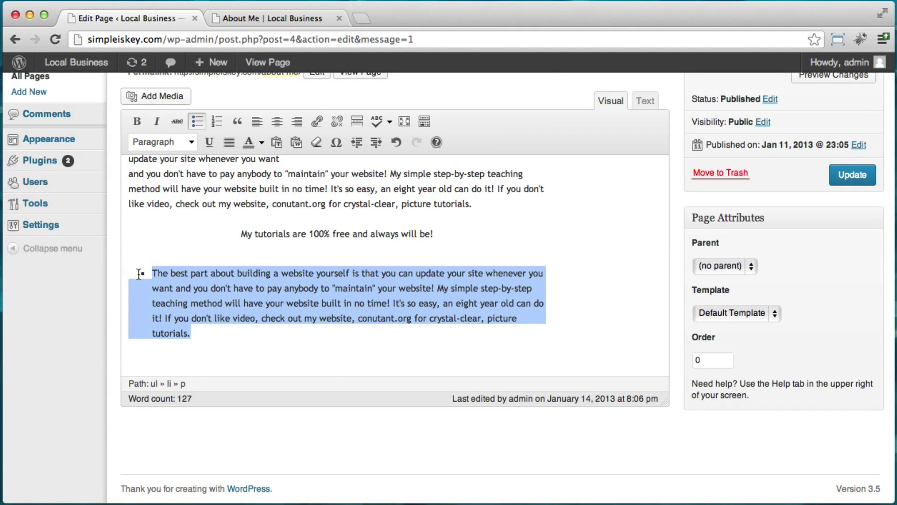
{"action": "left_click", "coordinate": [197, 120]}
{"action": "scroll", "coordinate": [248, 246], "scroll_direction": "down", "scroll_amount": 3}
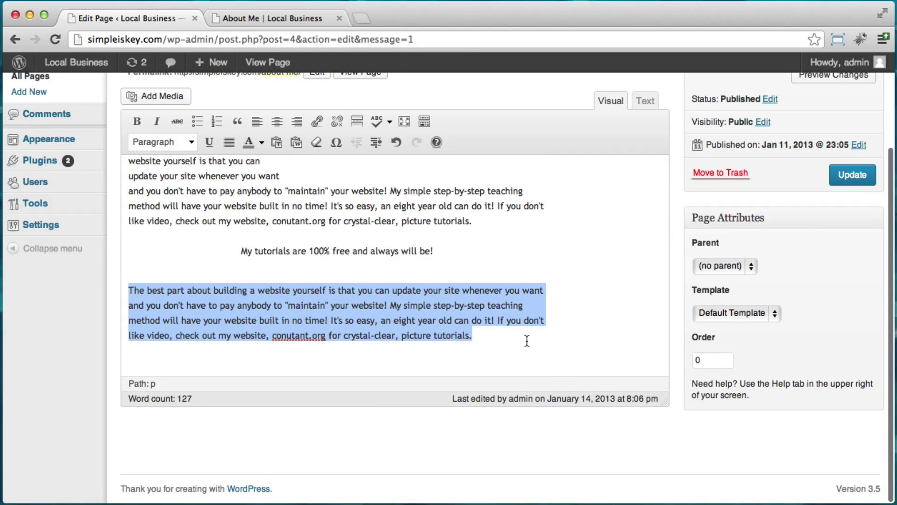
{"action": "left_click", "coordinate": [512, 339]}
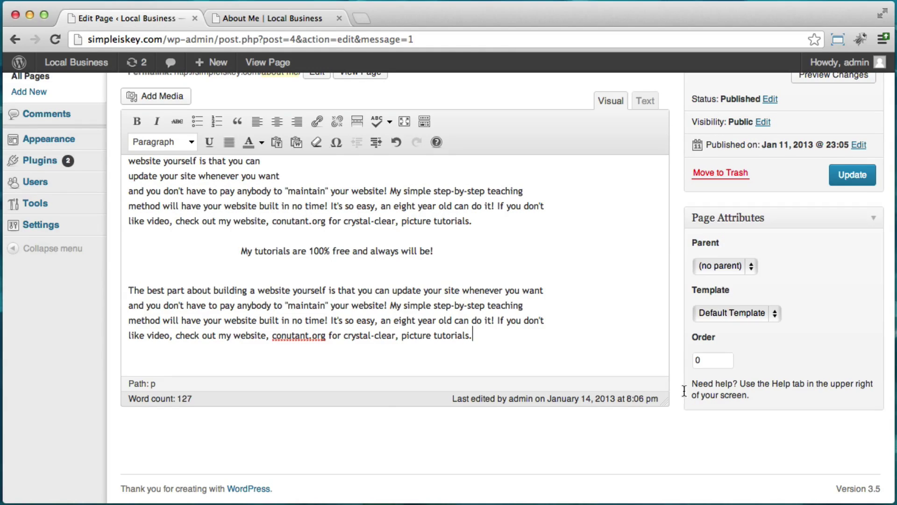
{"action": "left_click", "coordinate": [841, 179]}
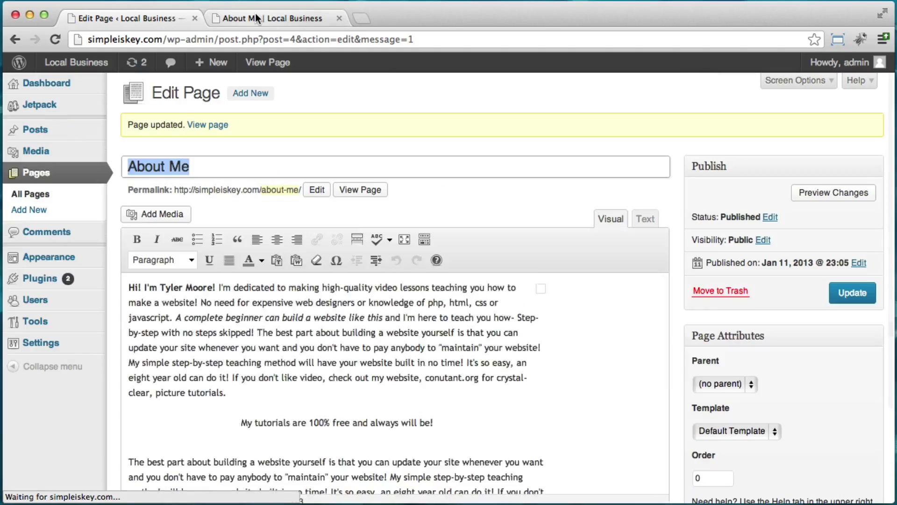
Reload the live About Me page to verify 'The best part…' paragraph under the quote, then resume editing.
{"action": "left_click", "coordinate": [256, 15]}
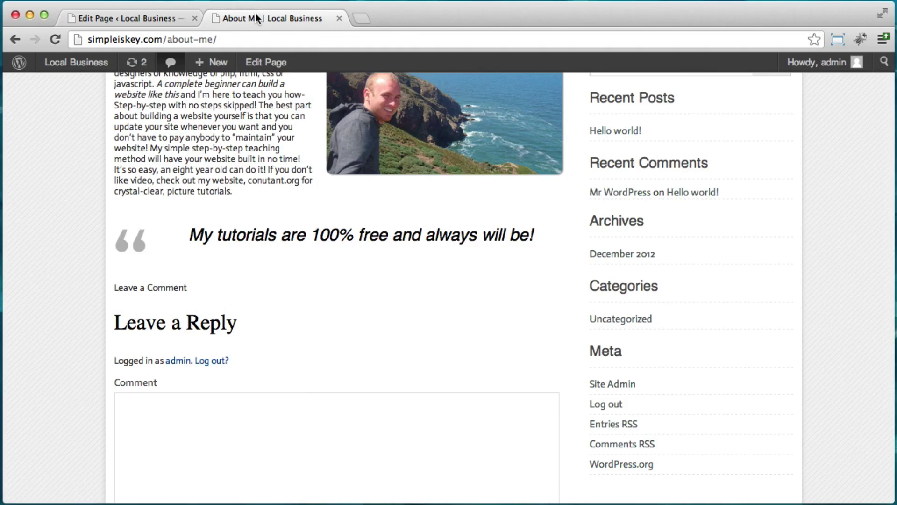
{"action": "key", "text": "super+r"}
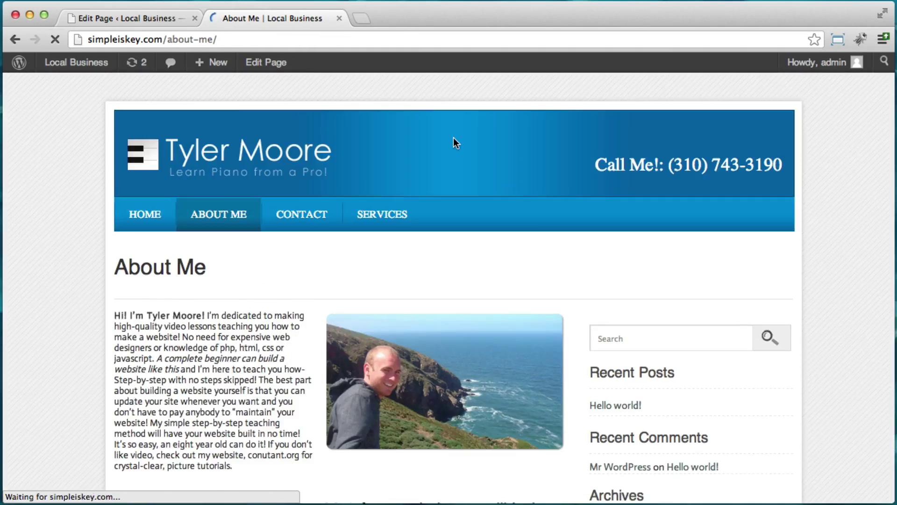
{"action": "scroll", "coordinate": [196, 215], "scroll_direction": "up", "scroll_amount": 3}
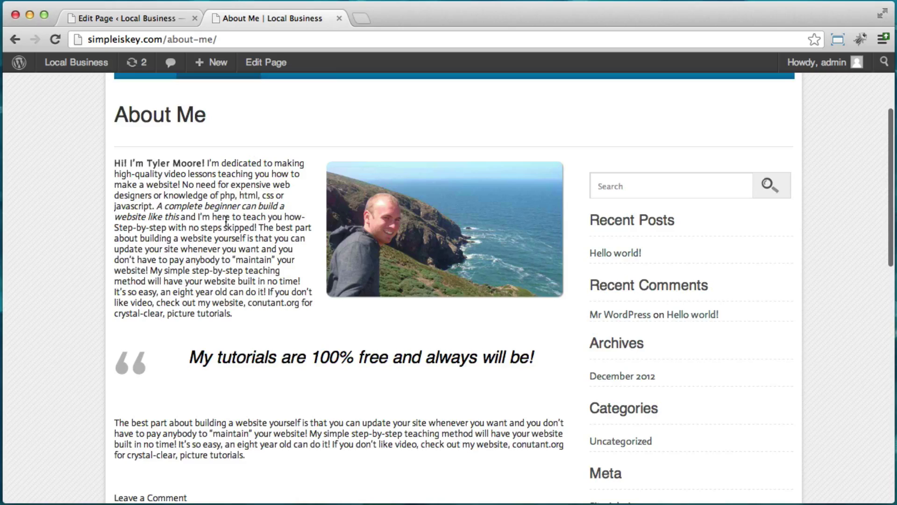
{"action": "scroll", "coordinate": [226, 221], "scroll_direction": "down", "scroll_amount": 5}
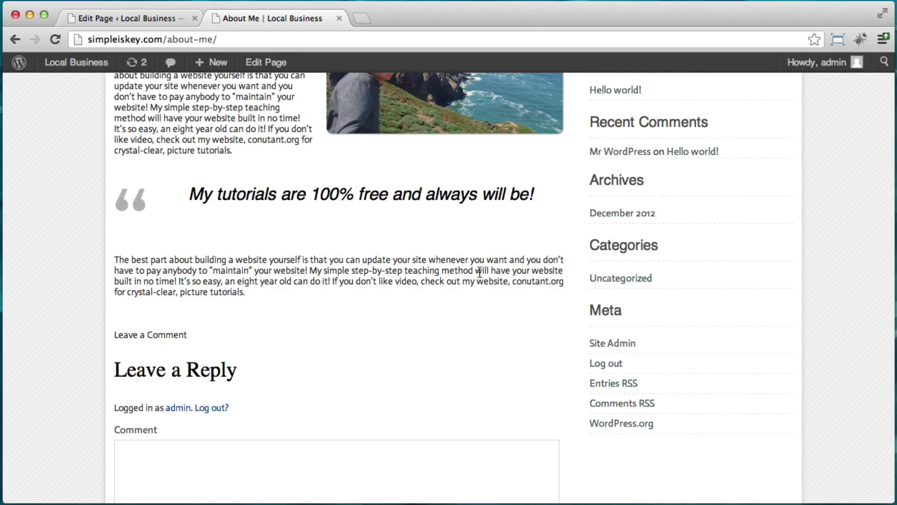
{"action": "left_click", "coordinate": [123, 14]}
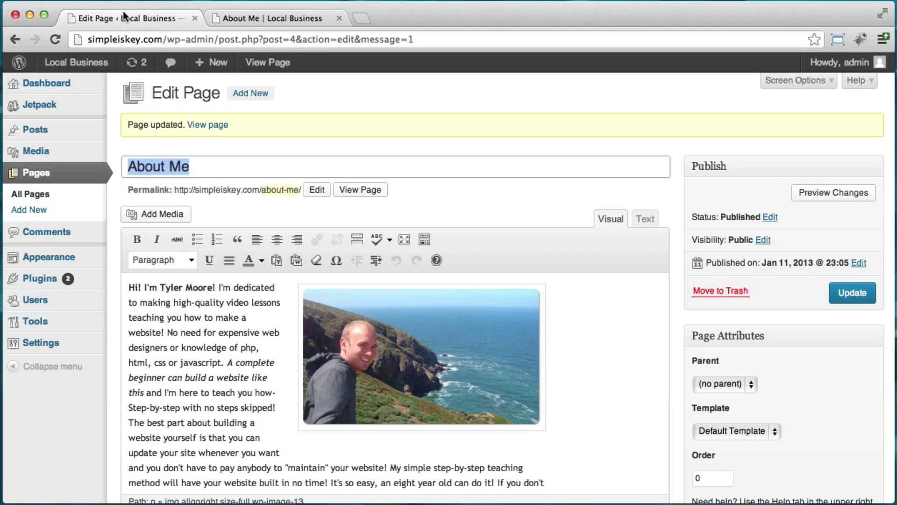
{"action": "scroll", "coordinate": [374, 280], "scroll_direction": "down", "scroll_amount": 5}
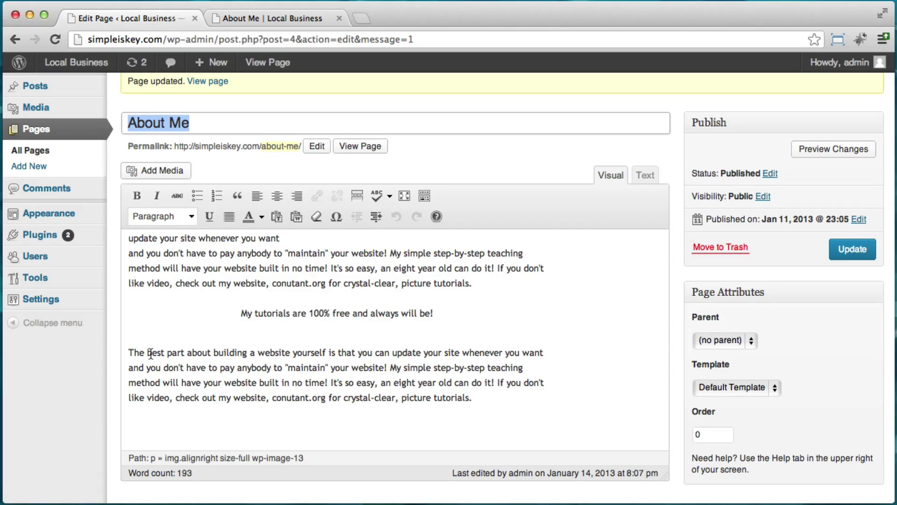
Upload abc.png from the Local Business folder with the caret at the paragraph's start.
{"action": "left_click", "coordinate": [127, 353]}
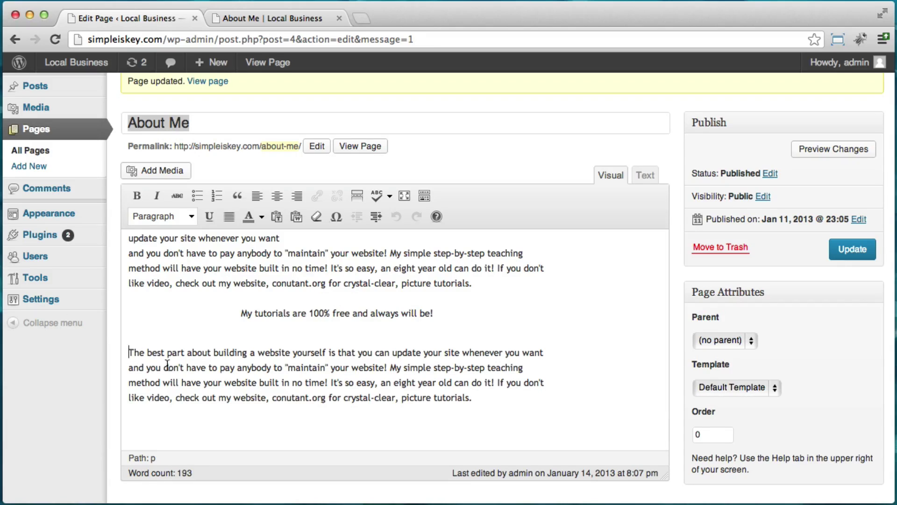
{"action": "left_click", "coordinate": [149, 174]}
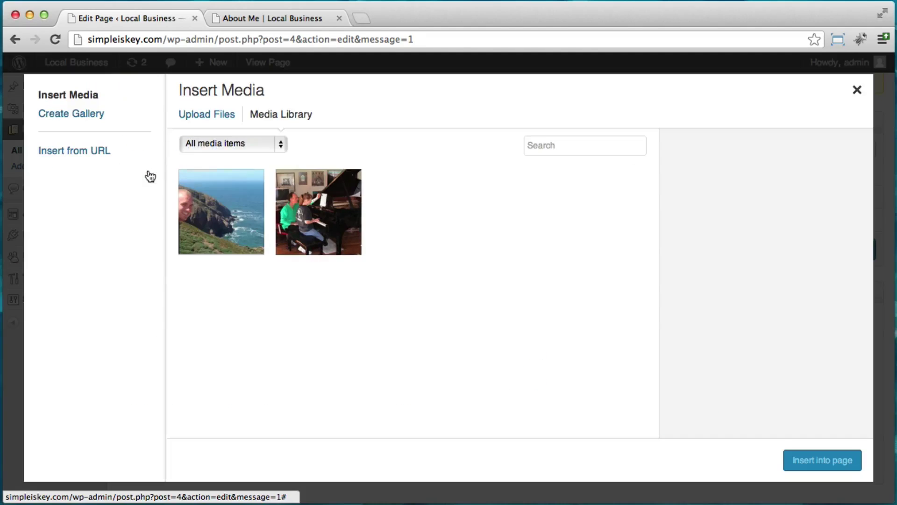
{"action": "left_click", "coordinate": [208, 117]}
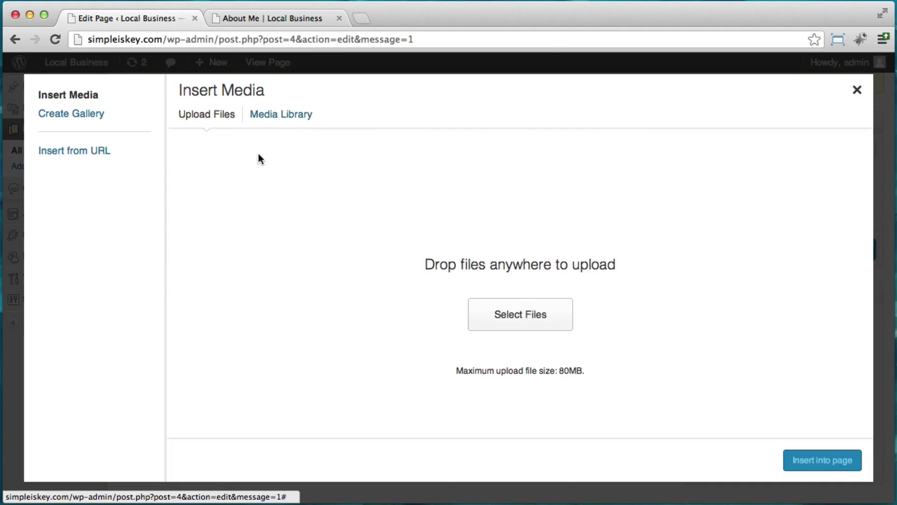
{"action": "left_click", "coordinate": [508, 315]}
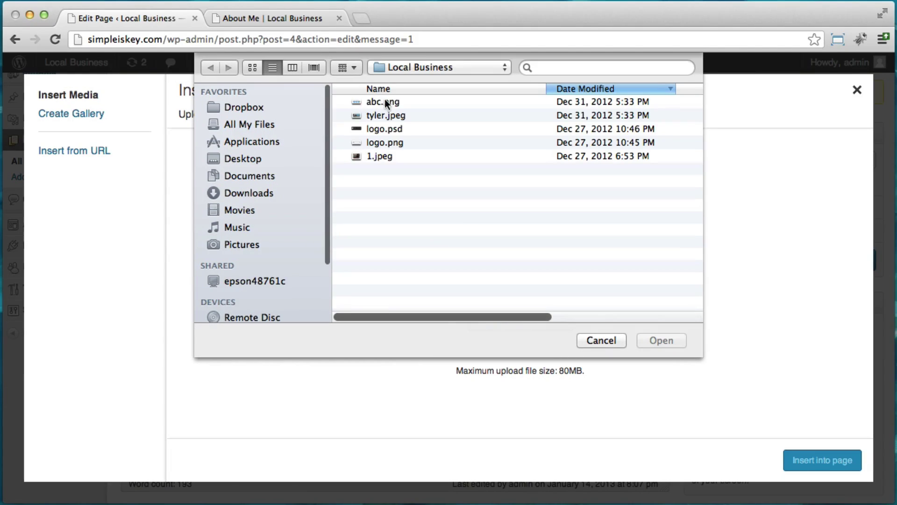
{"action": "left_click", "coordinate": [385, 101]}
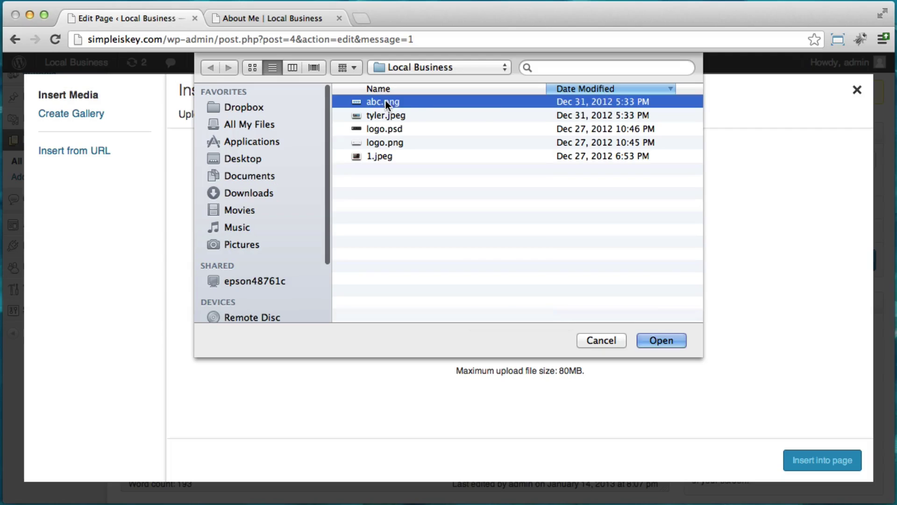
{"action": "left_click", "coordinate": [671, 342]}
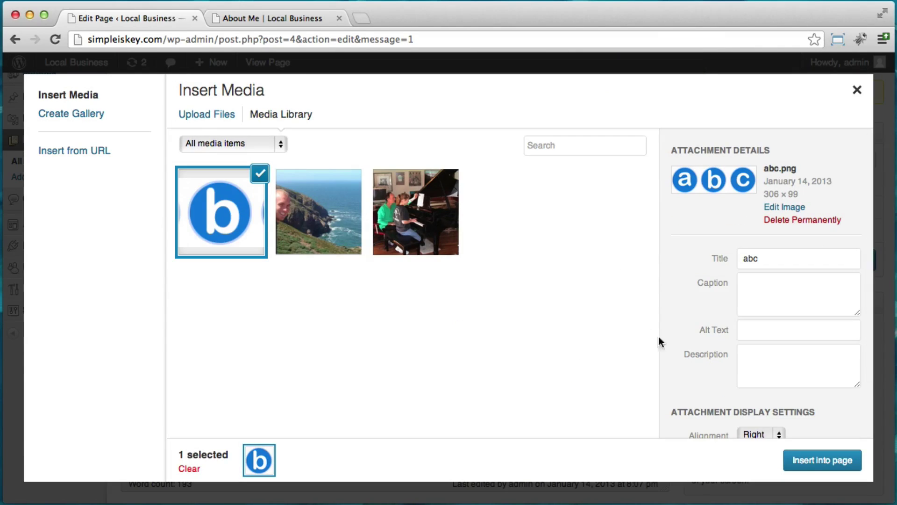
Insert abc.png left-aligned at Full Size (306 × 99) beside 'The best part…' paragraph.
{"action": "scroll", "coordinate": [794, 329], "scroll_direction": "down", "scroll_amount": 3}
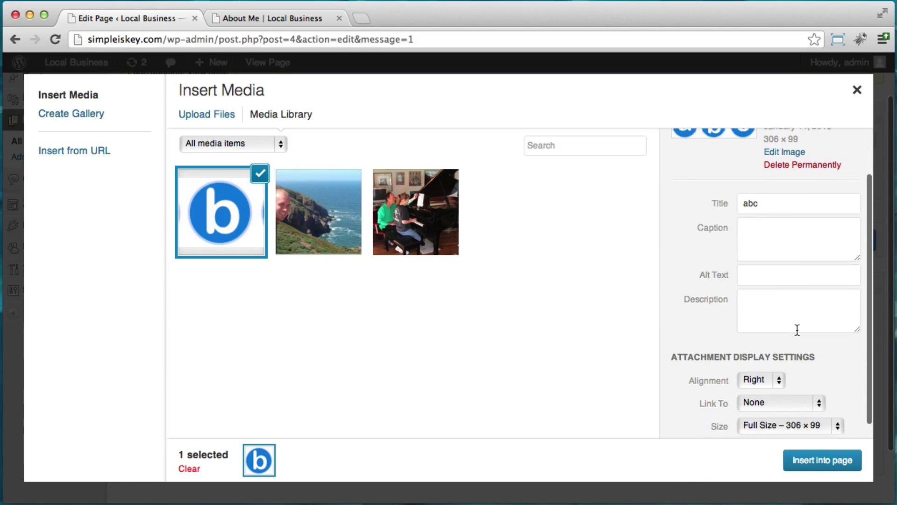
{"action": "left_click", "coordinate": [769, 373]}
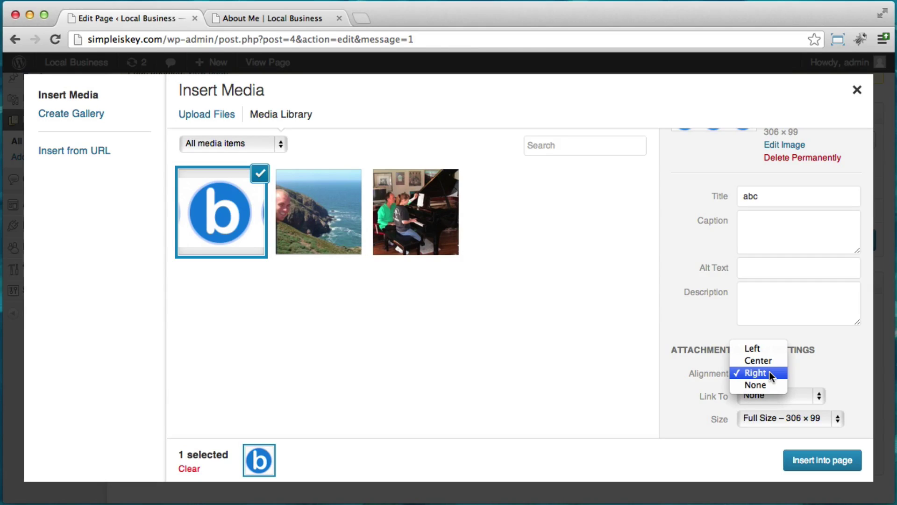
{"action": "left_click", "coordinate": [769, 373]}
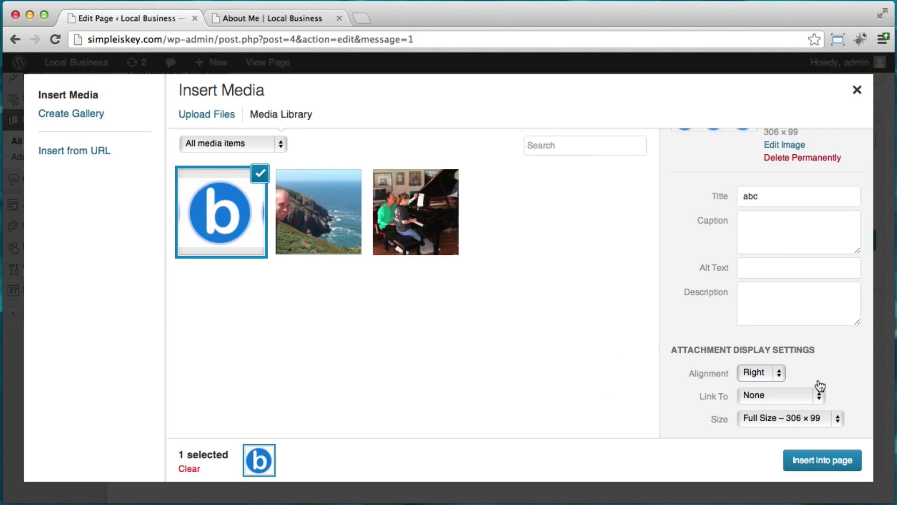
{"action": "left_click", "coordinate": [779, 373]}
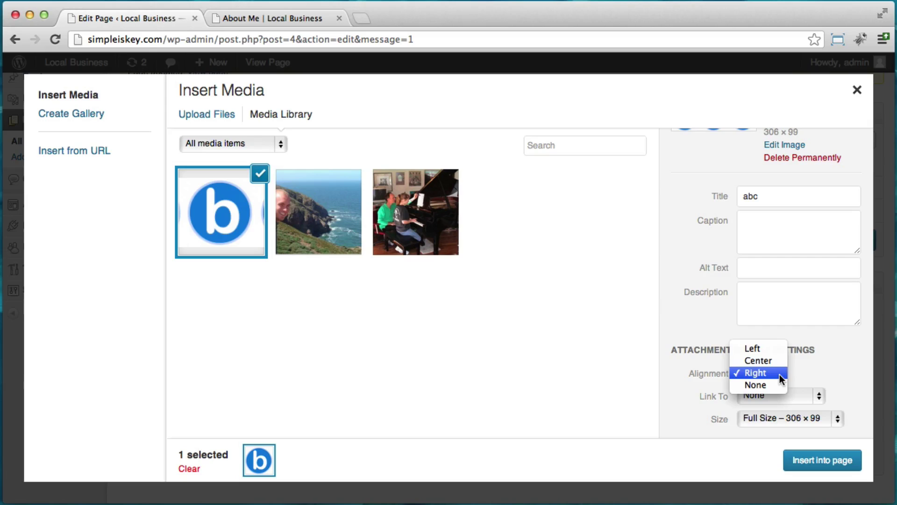
{"action": "key", "text": "Escape"}
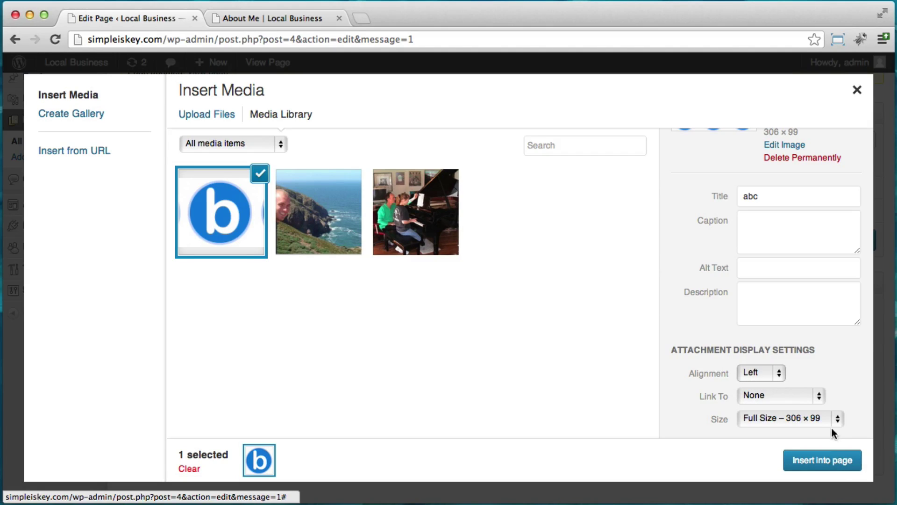
{"action": "left_click", "coordinate": [837, 419]}
{"action": "left_click", "coordinate": [778, 419]}
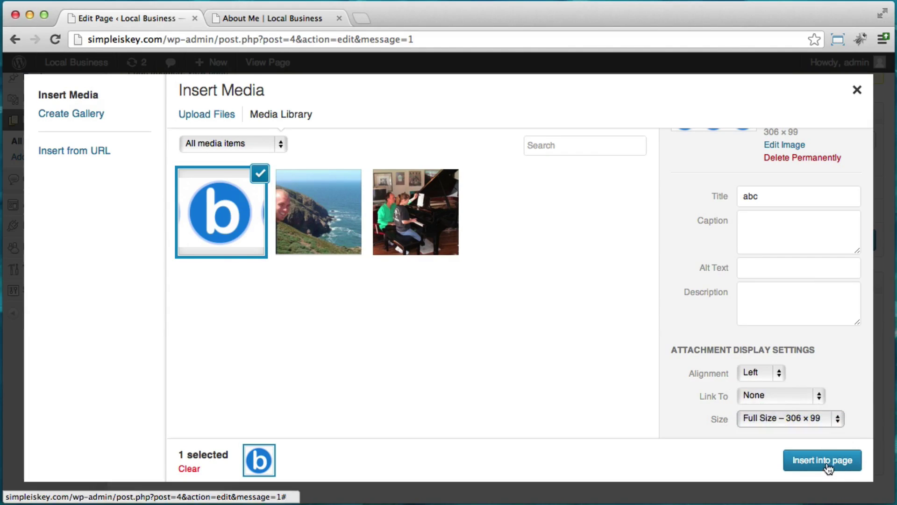
{"action": "left_click", "coordinate": [826, 460]}
{"action": "scroll", "coordinate": [530, 329], "scroll_direction": "down", "scroll_amount": 2}
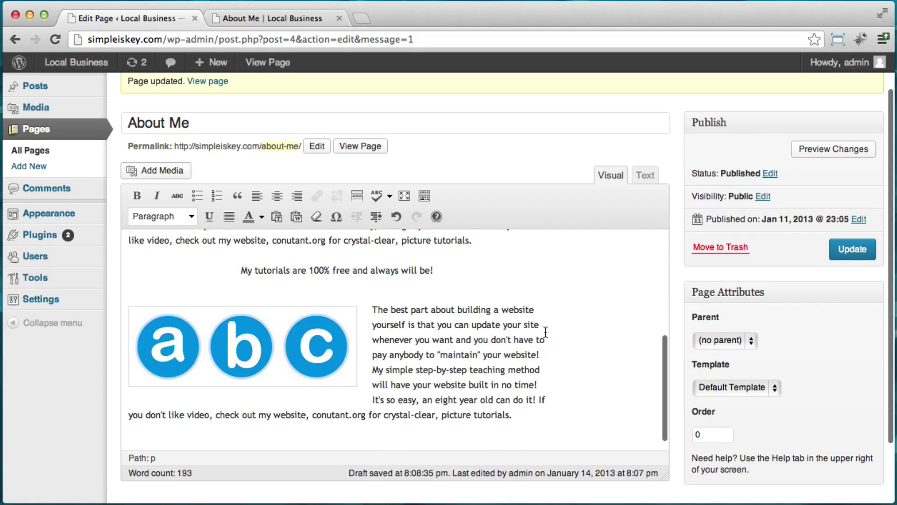
{"action": "left_click", "coordinate": [835, 251]}
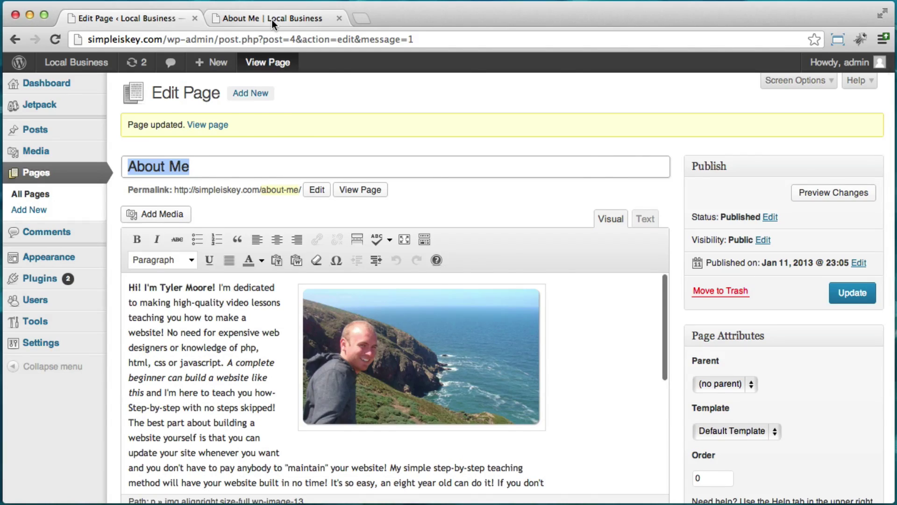
{"action": "left_click", "coordinate": [271, 20]}
{"action": "left_click", "coordinate": [56, 39]}
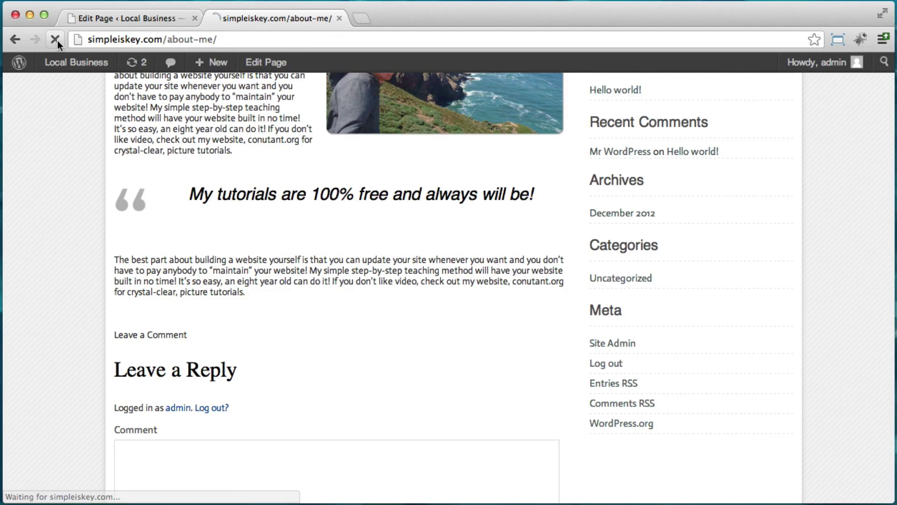
{"action": "scroll", "coordinate": [508, 228], "scroll_direction": "down", "scroll_amount": 5}
{"action": "scroll", "coordinate": [507, 228], "scroll_direction": "up", "scroll_amount": 5}
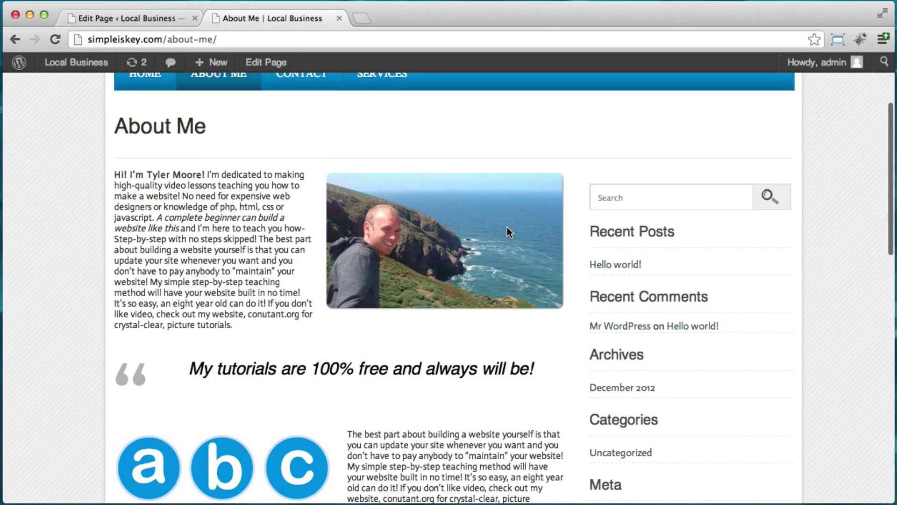
{"action": "scroll", "coordinate": [507, 227], "scroll_direction": "up", "scroll_amount": 3}
{"action": "scroll", "coordinate": [506, 231], "scroll_direction": "down", "scroll_amount": 3}
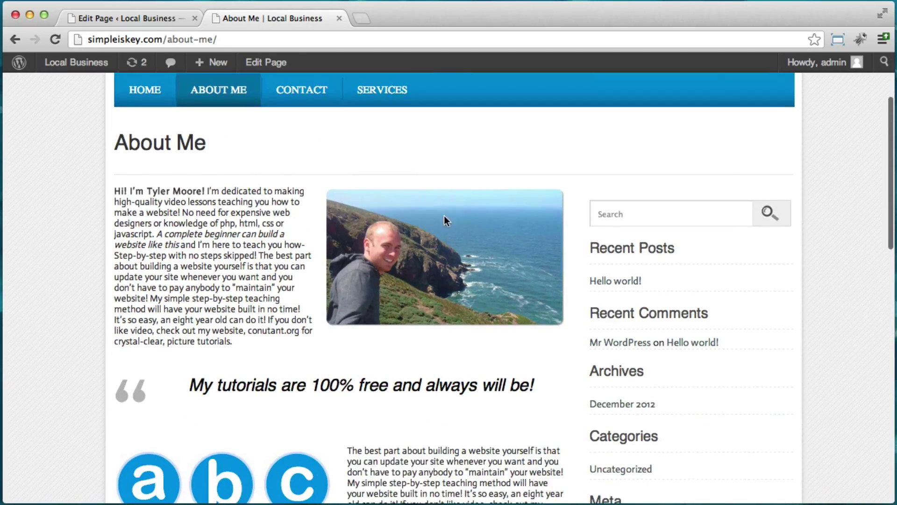
{"action": "scroll", "coordinate": [532, 262], "scroll_direction": "down", "scroll_amount": 4}
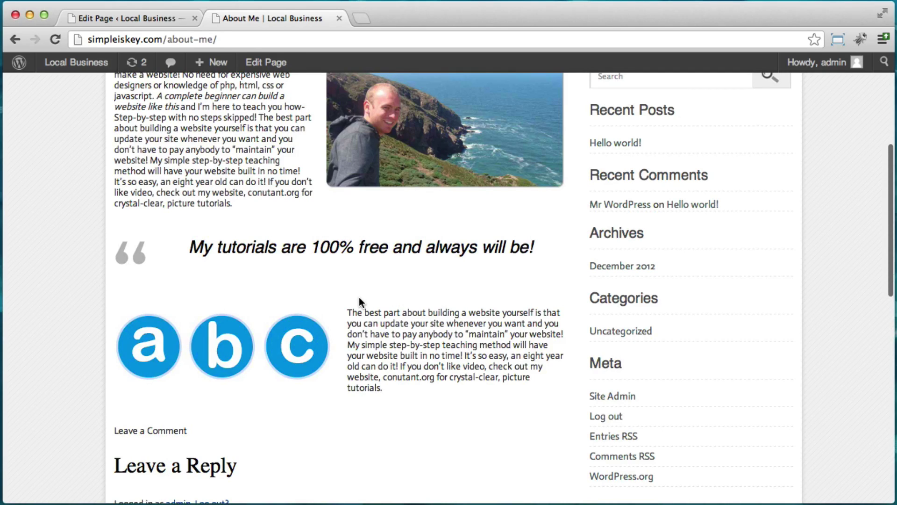
{"action": "scroll", "coordinate": [358, 299], "scroll_direction": "down", "scroll_amount": 1}
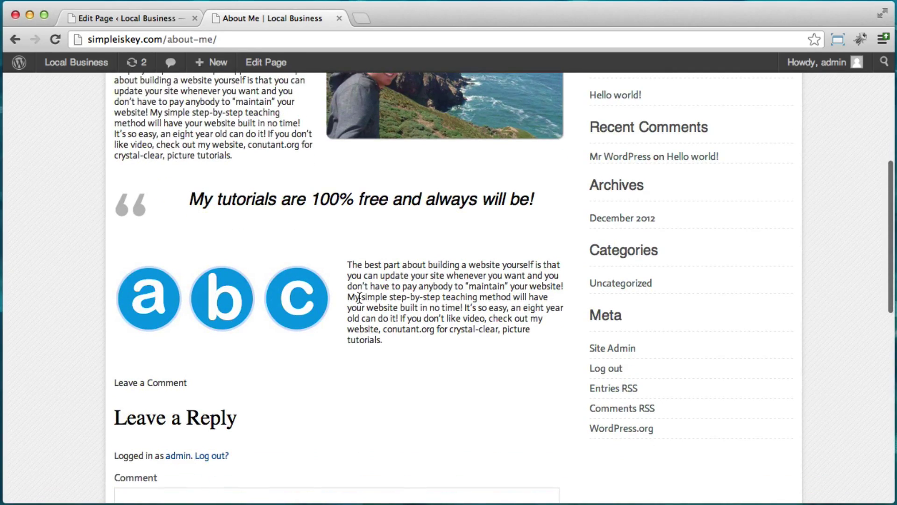
{"action": "scroll", "coordinate": [358, 296], "scroll_direction": "down", "scroll_amount": 3}
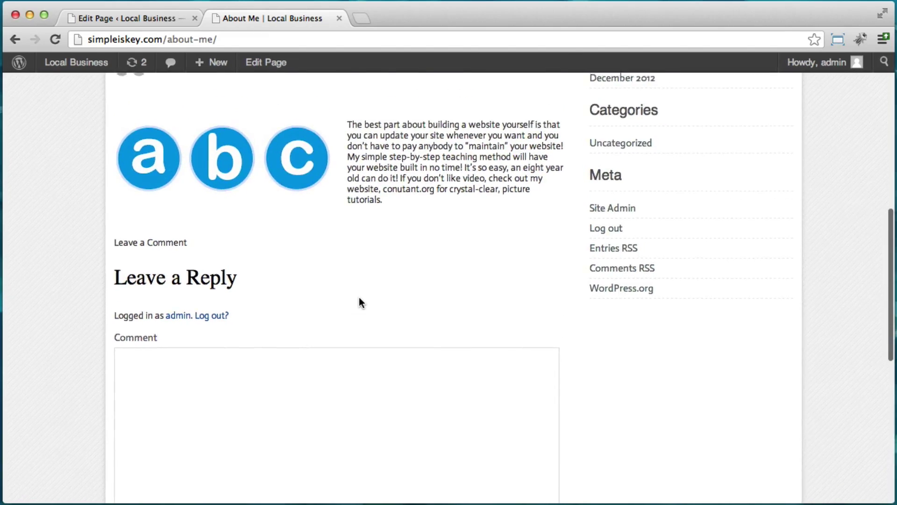
{"action": "key", "text": "cmd+r"}
{"action": "scroll", "coordinate": [359, 296], "scroll_direction": "down", "scroll_amount": 10}
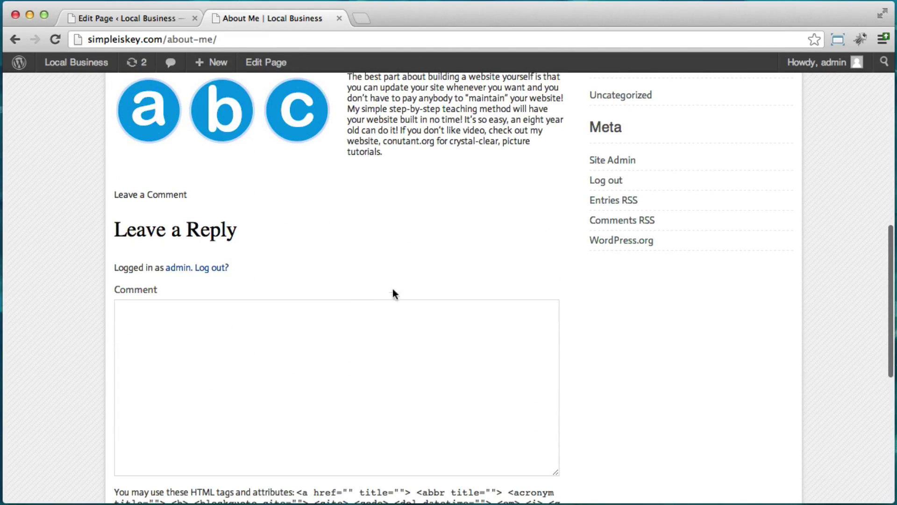
{"action": "left_click", "coordinate": [310, 366]}
{"action": "scroll", "coordinate": [314, 361], "scroll_direction": "down", "scroll_amount": 1}
{"action": "scroll", "coordinate": [313, 362], "scroll_direction": "down", "scroll_amount": 3}
{"action": "scroll", "coordinate": [314, 361], "scroll_direction": "up", "scroll_amount": 3}
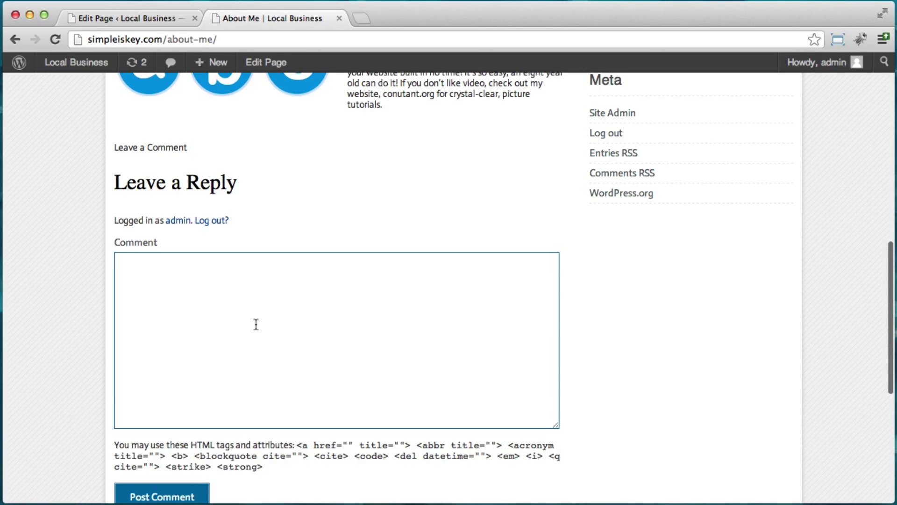
{"action": "scroll", "coordinate": [256, 324], "scroll_direction": "up", "scroll_amount": 10}
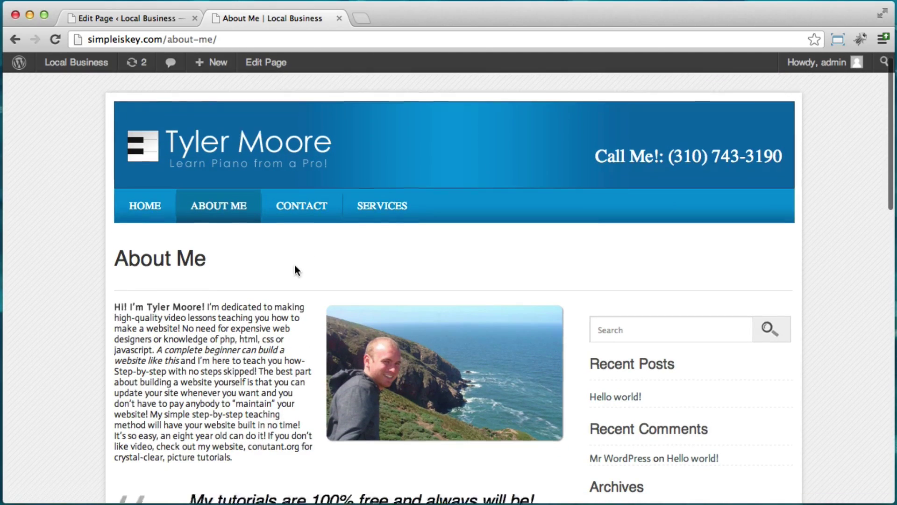
{"action": "scroll", "coordinate": [295, 270], "scroll_direction": "down", "scroll_amount": 10}
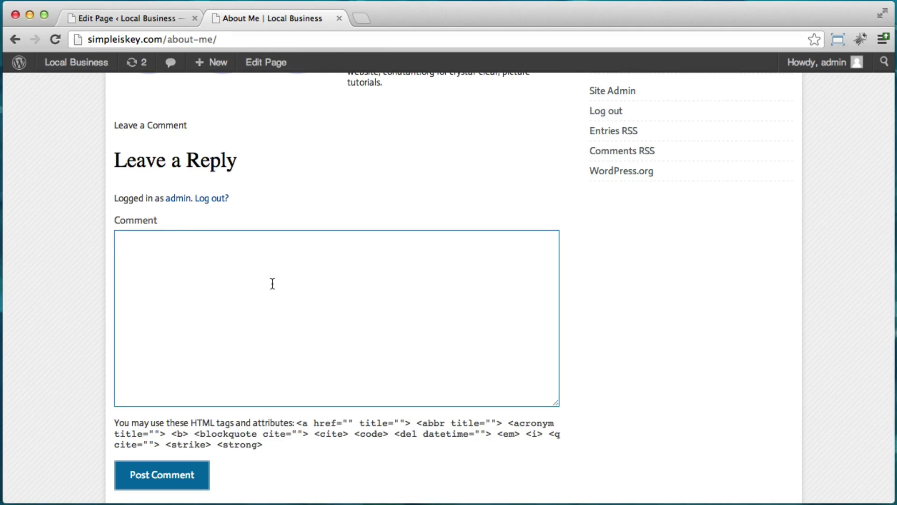
{"action": "scroll", "coordinate": [273, 284], "scroll_direction": "up", "scroll_amount": 10}
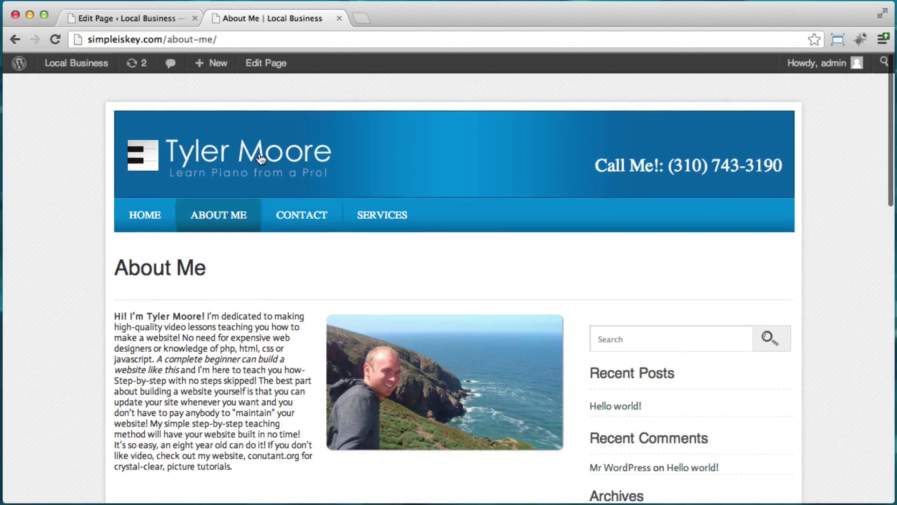
Show the Discussion panel, leave comments and trackbacks unchecked, and update the About Me page.
{"action": "left_click", "coordinate": [144, 18]}
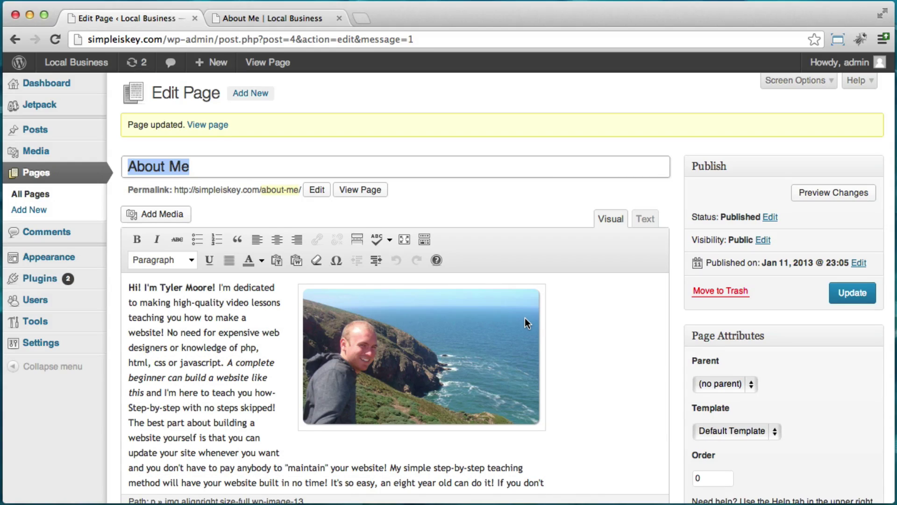
{"action": "left_click", "coordinate": [806, 83]}
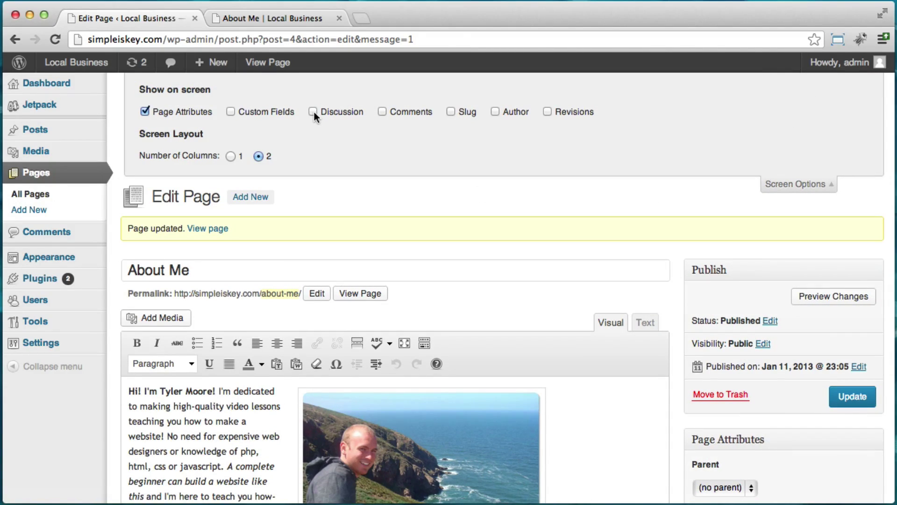
{"action": "scroll", "coordinate": [515, 245], "scroll_direction": "down", "scroll_amount": 6}
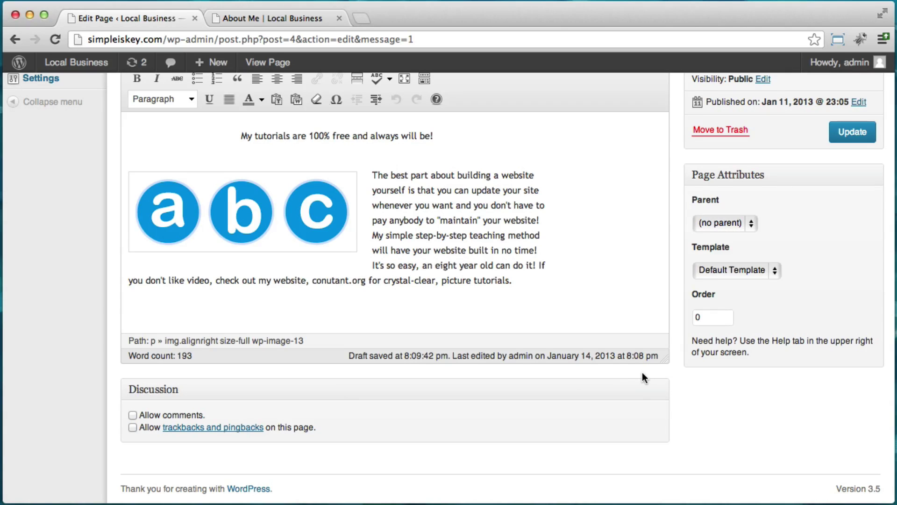
{"action": "scroll", "coordinate": [636, 376], "scroll_direction": "up", "scroll_amount": 3}
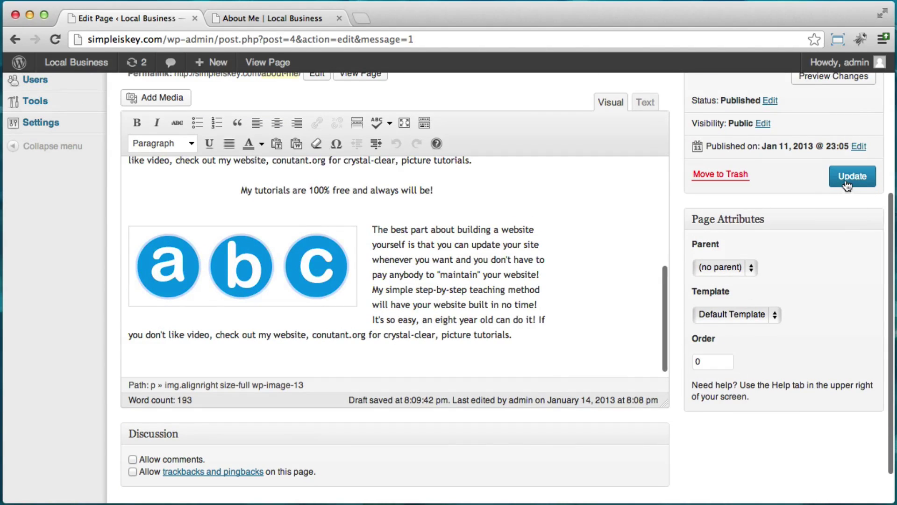
{"action": "left_click", "coordinate": [843, 177]}
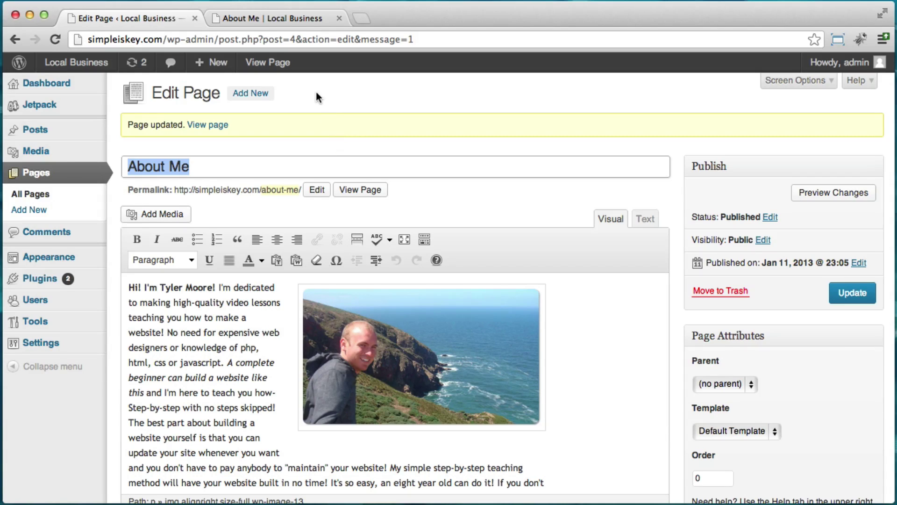
Reload the live About Me page and scroll through it to confirm the Leave a Reply form is gone.
{"action": "left_click", "coordinate": [275, 17]}
{"action": "left_click", "coordinate": [55, 39]}
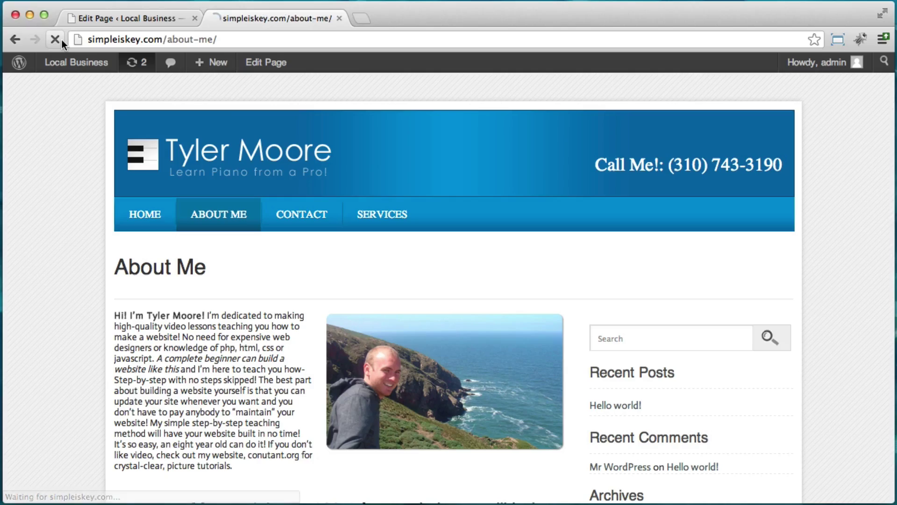
{"action": "scroll", "coordinate": [496, 183], "scroll_direction": "down", "scroll_amount": 8}
{"action": "scroll", "coordinate": [506, 183], "scroll_direction": "down", "scroll_amount": 3}
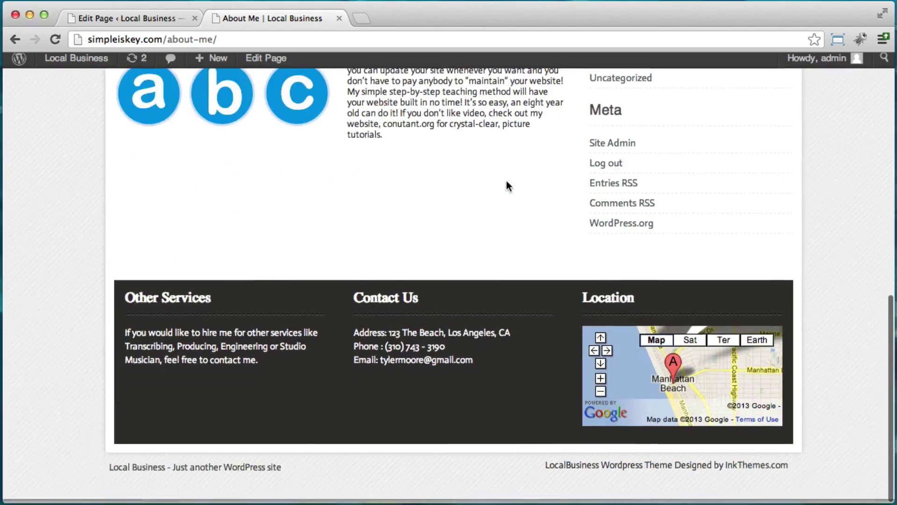
{"action": "scroll", "coordinate": [506, 184], "scroll_direction": "up", "scroll_amount": 3}
{"action": "scroll", "coordinate": [483, 281], "scroll_direction": "up", "scroll_amount": 10}
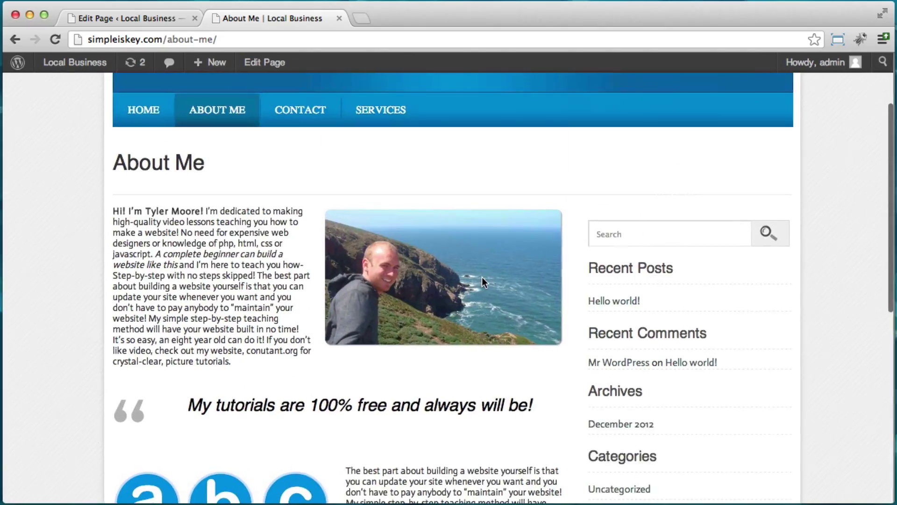
{"action": "scroll", "coordinate": [482, 280], "scroll_direction": "down", "scroll_amount": 10}
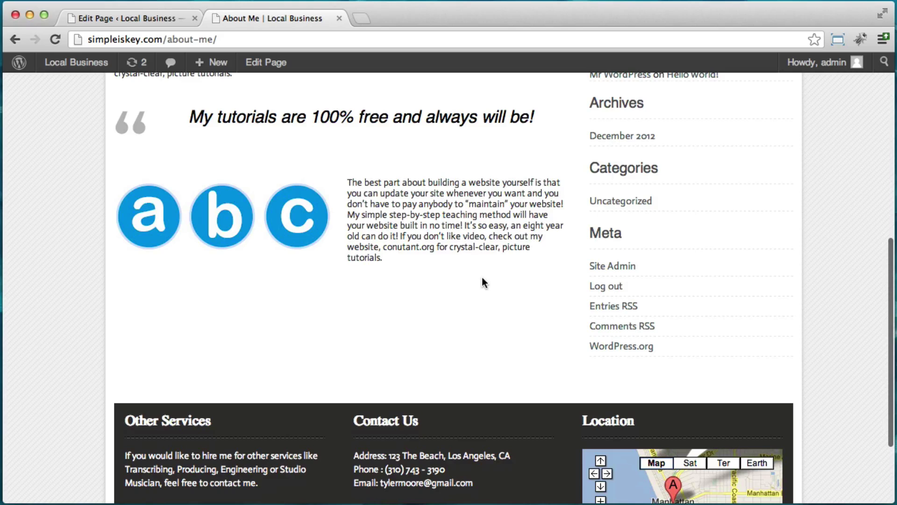
{"action": "scroll", "coordinate": [473, 280], "scroll_direction": "up", "scroll_amount": 10}
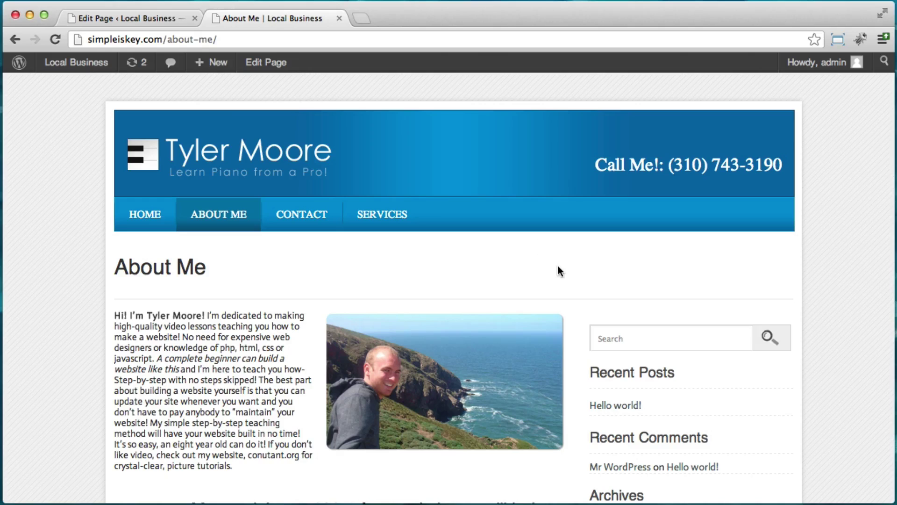
{"action": "scroll", "coordinate": [559, 270], "scroll_direction": "down", "scroll_amount": 3}
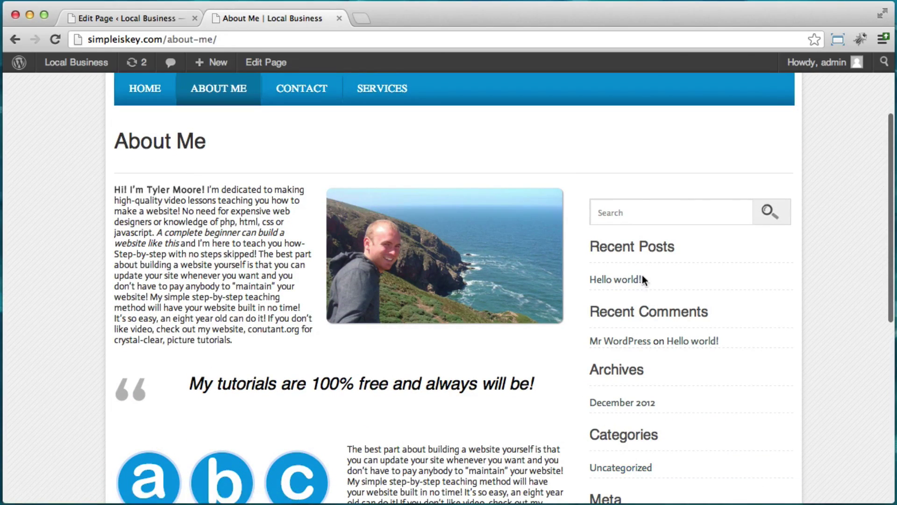
{"action": "scroll", "coordinate": [780, 309], "scroll_direction": "down", "scroll_amount": 2}
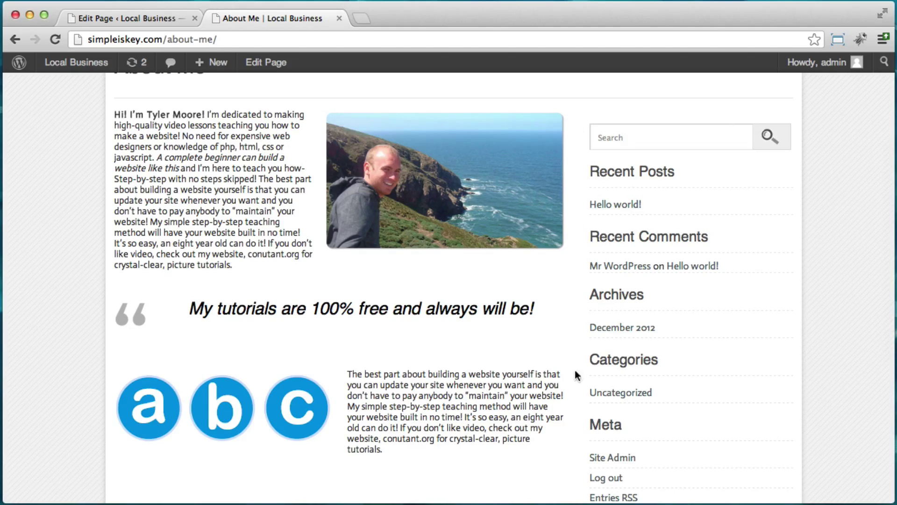
{"action": "scroll", "coordinate": [571, 443], "scroll_direction": "down", "scroll_amount": 3}
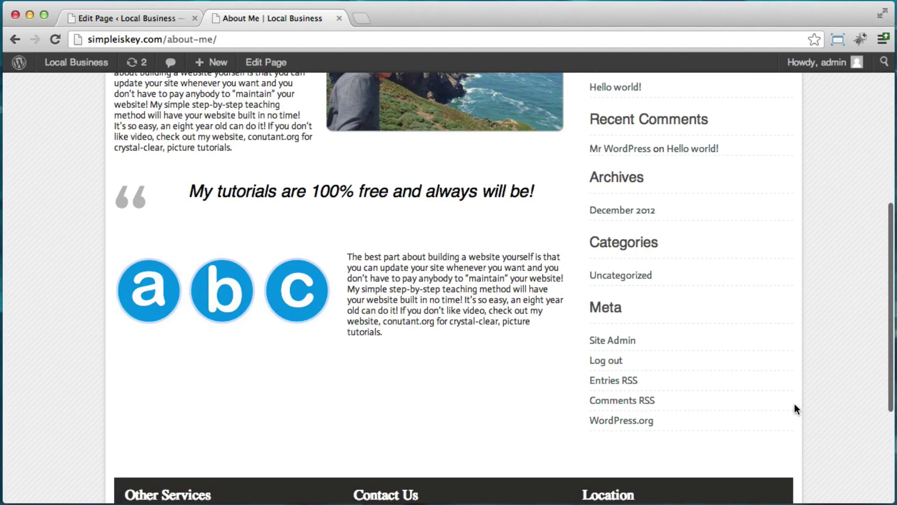
{"action": "scroll", "coordinate": [738, 355], "scroll_direction": "up", "scroll_amount": 6}
{"action": "scroll", "coordinate": [620, 254], "scroll_direction": "down", "scroll_amount": 2}
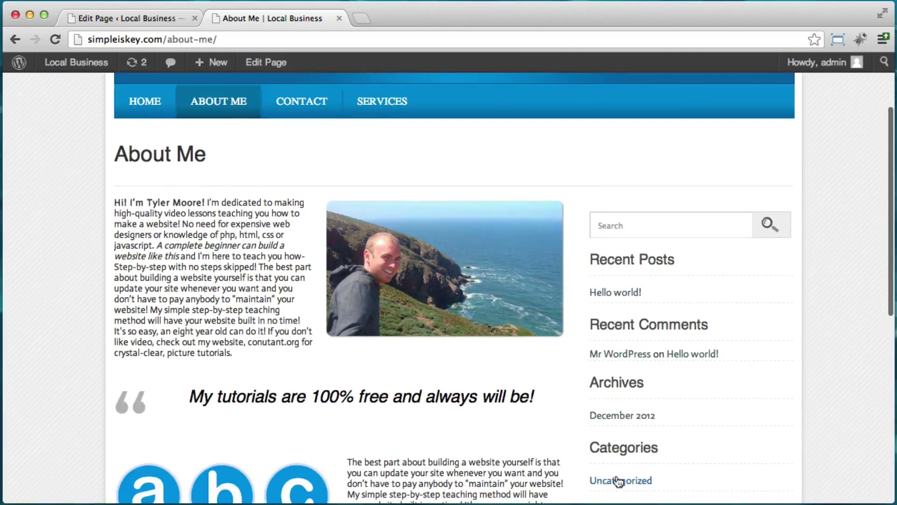
{"action": "scroll", "coordinate": [593, 414], "scroll_direction": "down", "scroll_amount": 3}
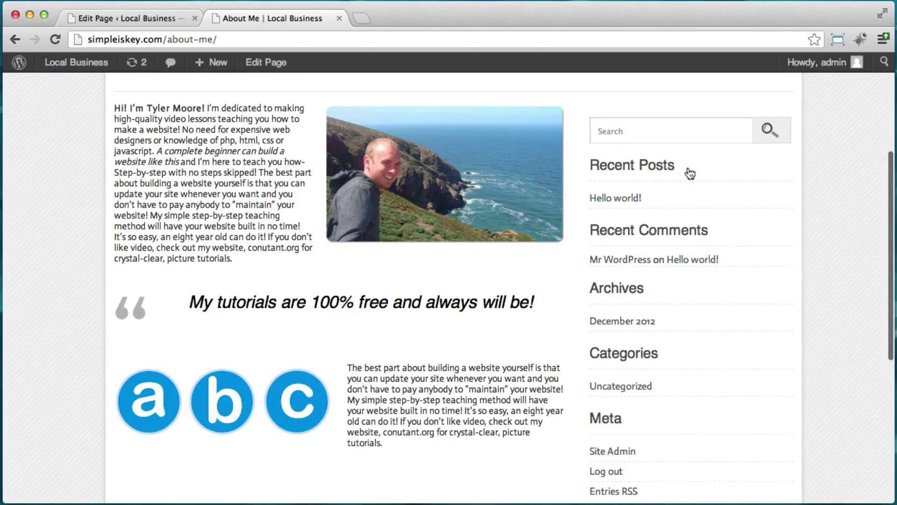
{"action": "scroll", "coordinate": [611, 449], "scroll_direction": "down", "scroll_amount": 3}
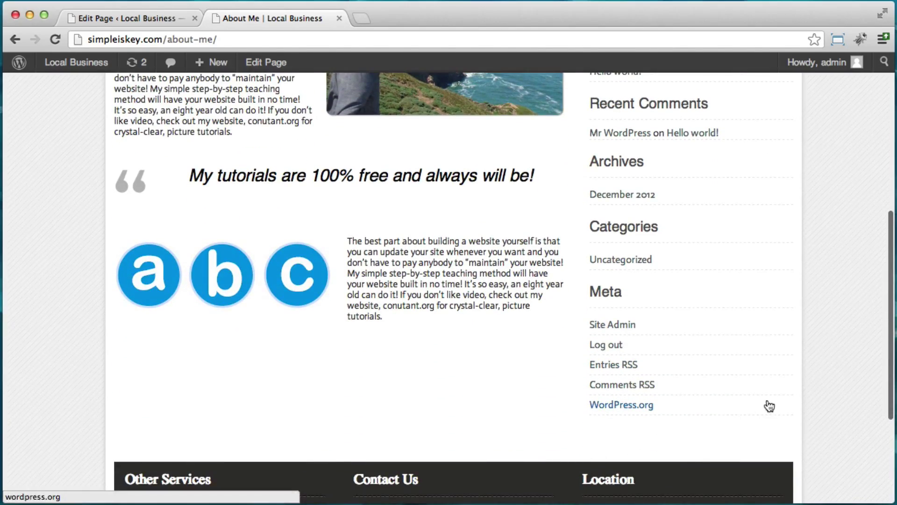
{"action": "scroll", "coordinate": [764, 400], "scroll_direction": "up", "scroll_amount": 5}
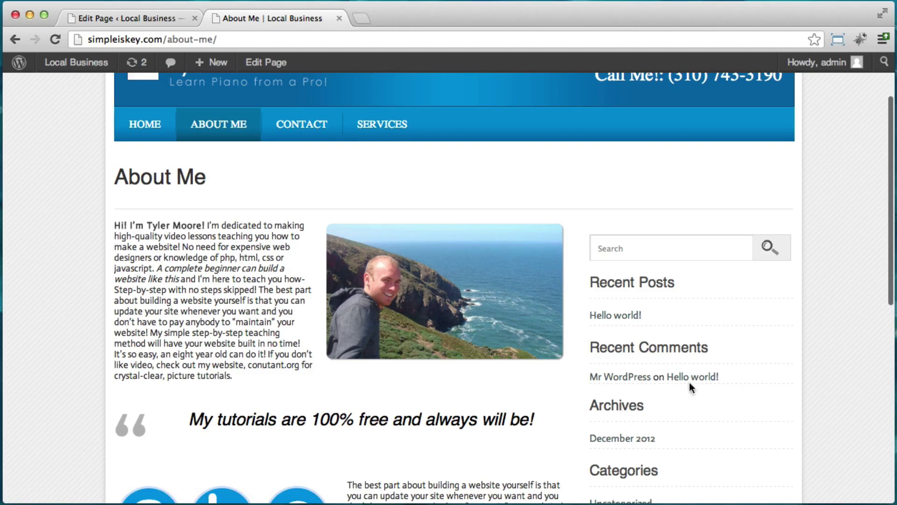
{"action": "scroll", "coordinate": [575, 321], "scroll_direction": "up", "scroll_amount": 3}
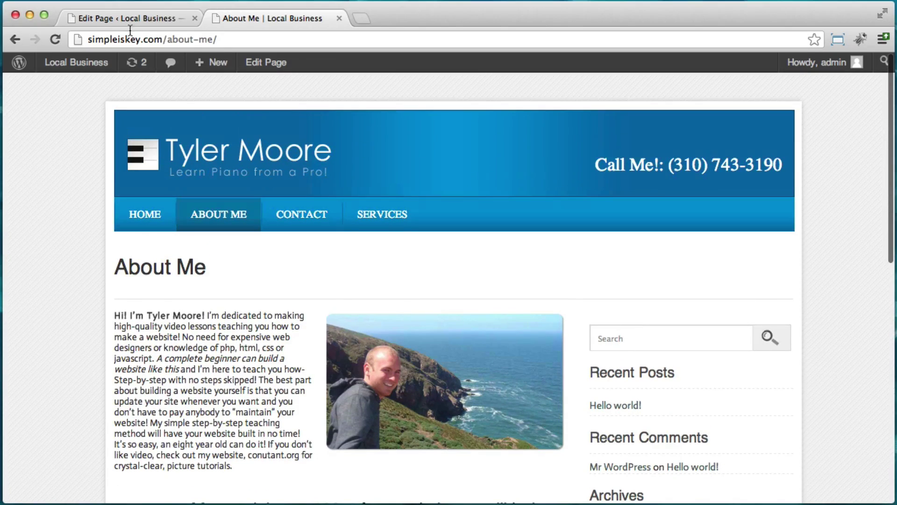
{"action": "left_click", "coordinate": [124, 17]}
Go from the WordPress dashboard to the Widgets management page.
{"action": "left_click", "coordinate": [68, 87]}
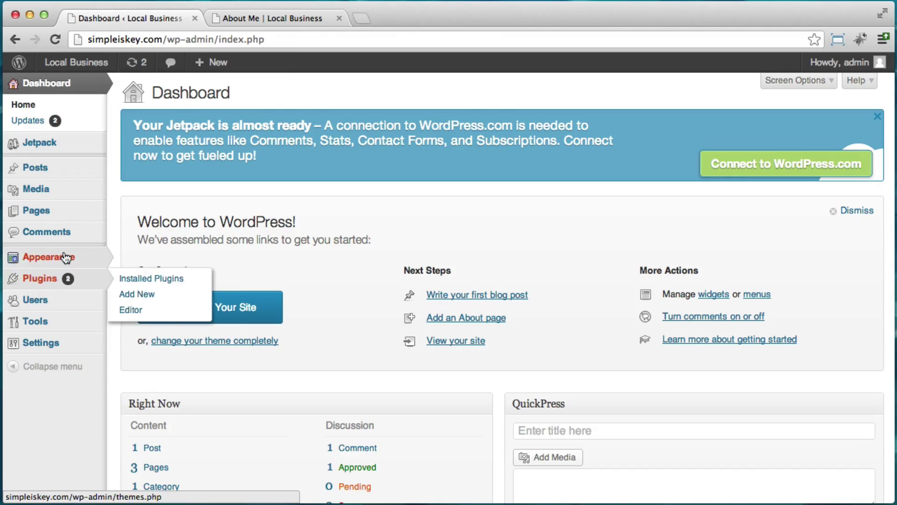
{"action": "mouse_move", "coordinate": [66, 257]}
{"action": "left_click", "coordinate": [167, 277]}
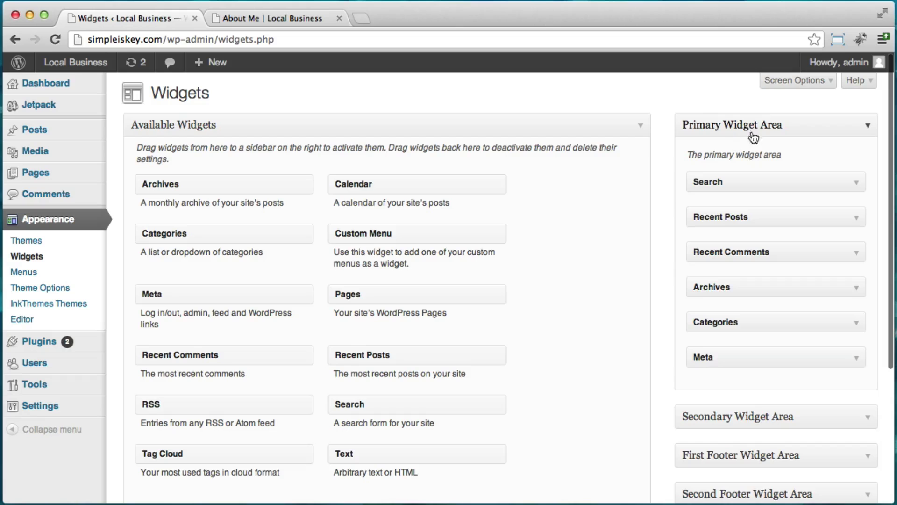
Scroll the live About Me page to review its sidebar widgets, from Search through Meta.
{"action": "left_click", "coordinate": [278, 16]}
{"action": "scroll", "coordinate": [782, 281], "scroll_direction": "down", "scroll_amount": 2}
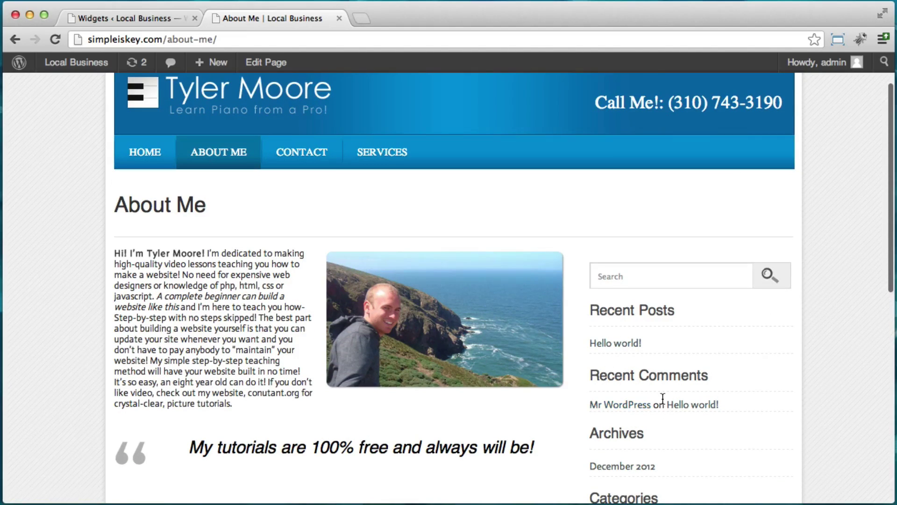
{"action": "scroll", "coordinate": [662, 398], "scroll_direction": "down", "scroll_amount": 1}
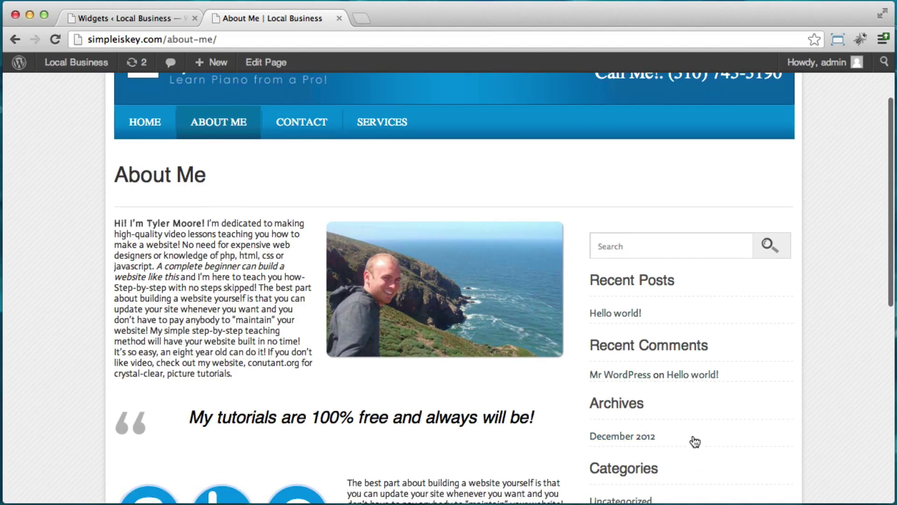
{"action": "left_click", "coordinate": [140, 22]}
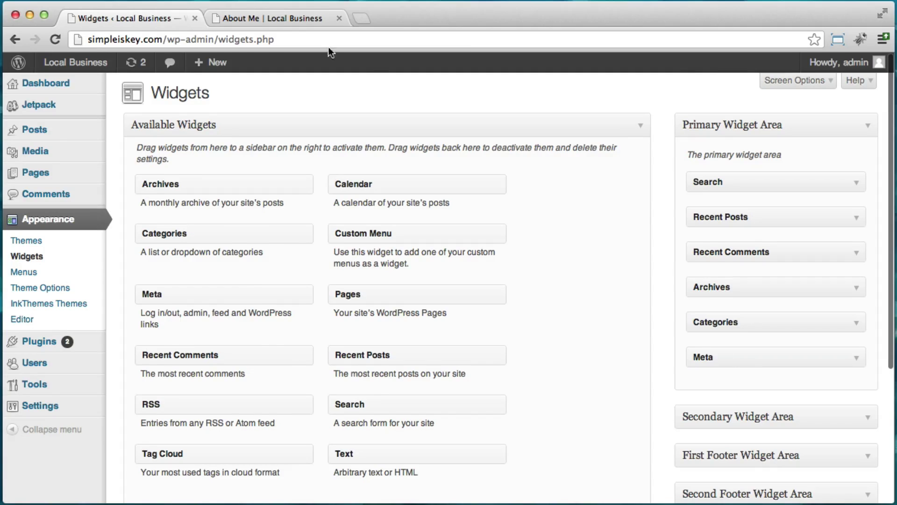
{"action": "left_click", "coordinate": [267, 19]}
{"action": "scroll", "coordinate": [789, 284], "scroll_direction": "down", "scroll_amount": 2}
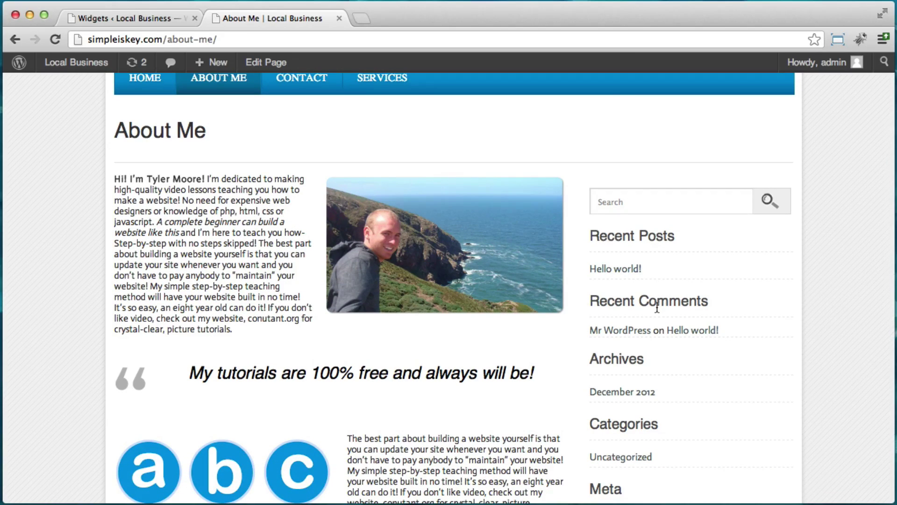
{"action": "scroll", "coordinate": [658, 374], "scroll_direction": "down", "scroll_amount": 5}
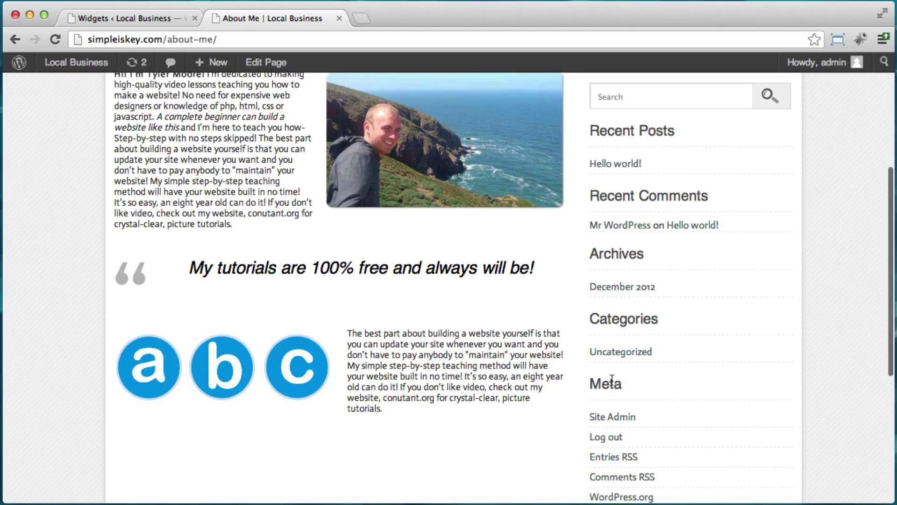
{"action": "scroll", "coordinate": [619, 384], "scroll_direction": "down", "scroll_amount": 8}
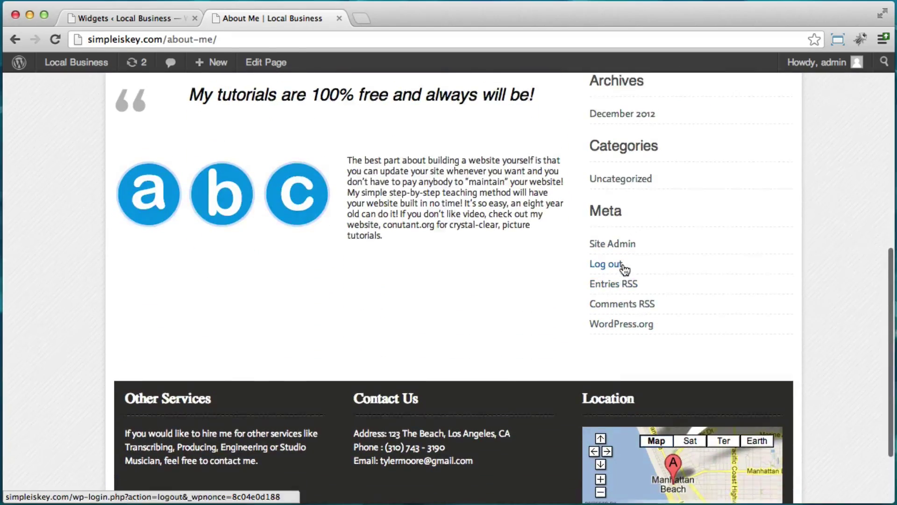
{"action": "scroll", "coordinate": [626, 268], "scroll_direction": "up", "scroll_amount": 12}
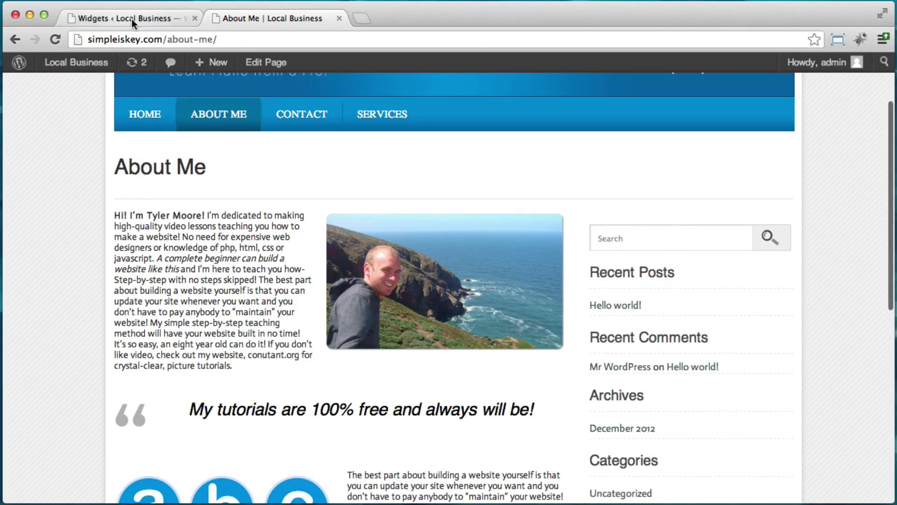
Drag Recent Posts and Recent Comments out of the Primary Widget Area, reloading the site after each.
{"action": "left_click", "coordinate": [141, 19]}
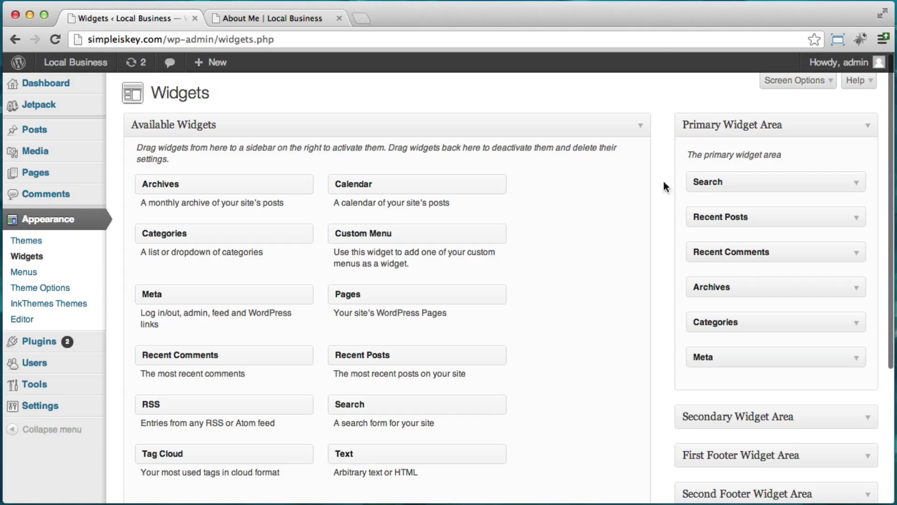
{"action": "left_click_drag", "start_coordinate": [737, 218], "coordinate": [402, 218]}
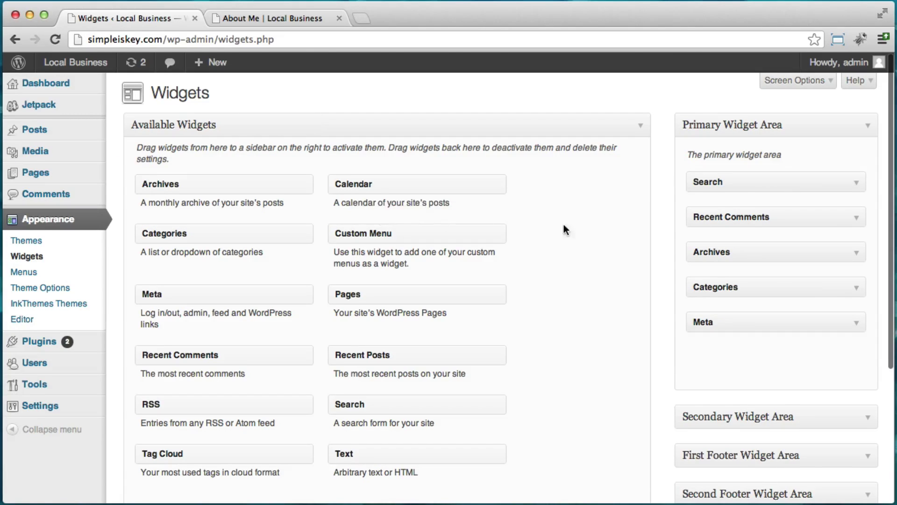
{"action": "left_click", "coordinate": [262, 18]}
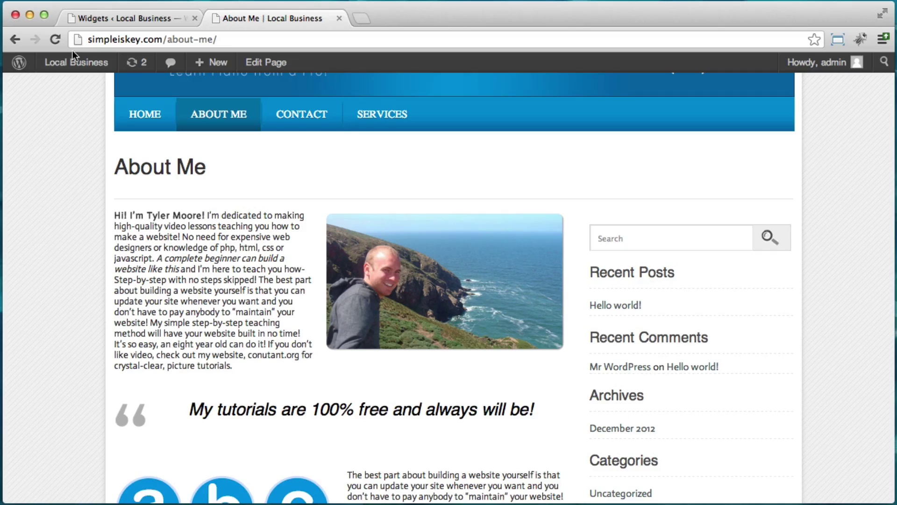
{"action": "left_click", "coordinate": [56, 41]}
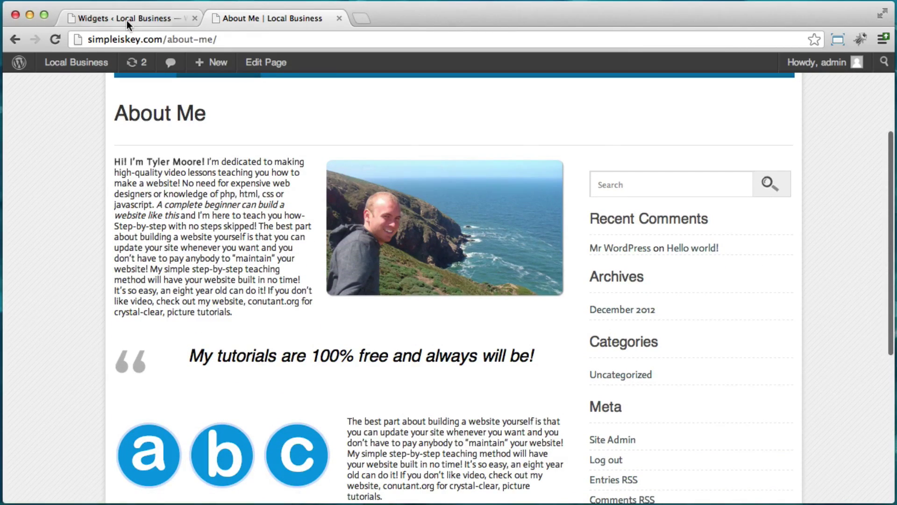
{"action": "left_click", "coordinate": [127, 20]}
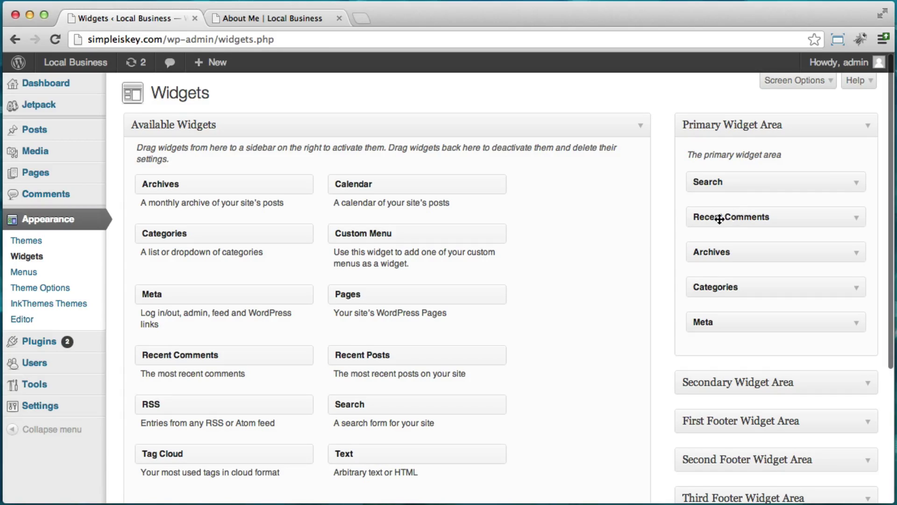
{"action": "left_click_drag", "start_coordinate": [762, 216], "coordinate": [366, 217]}
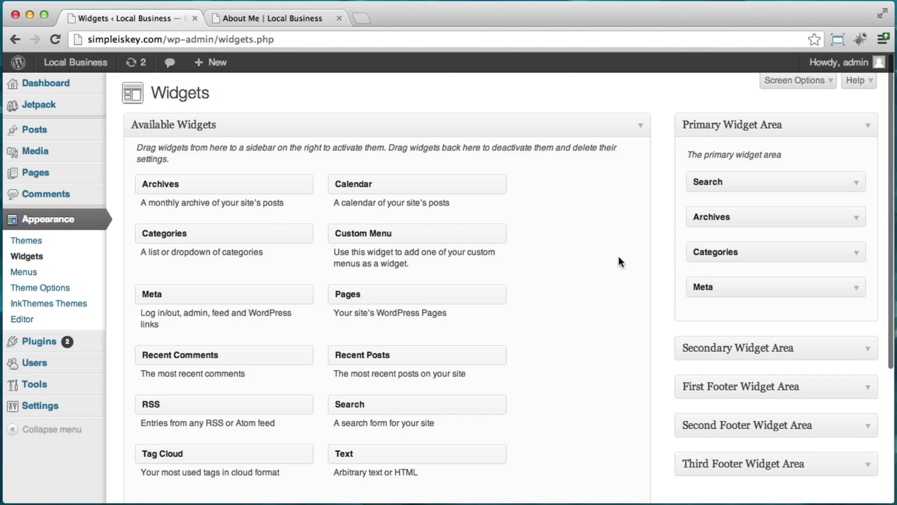
{"action": "left_click", "coordinate": [262, 18]}
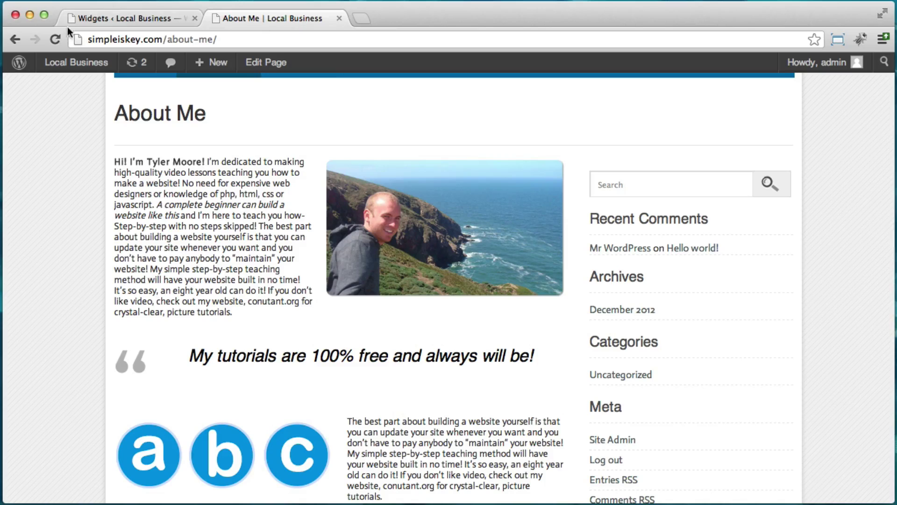
{"action": "left_click", "coordinate": [55, 39]}
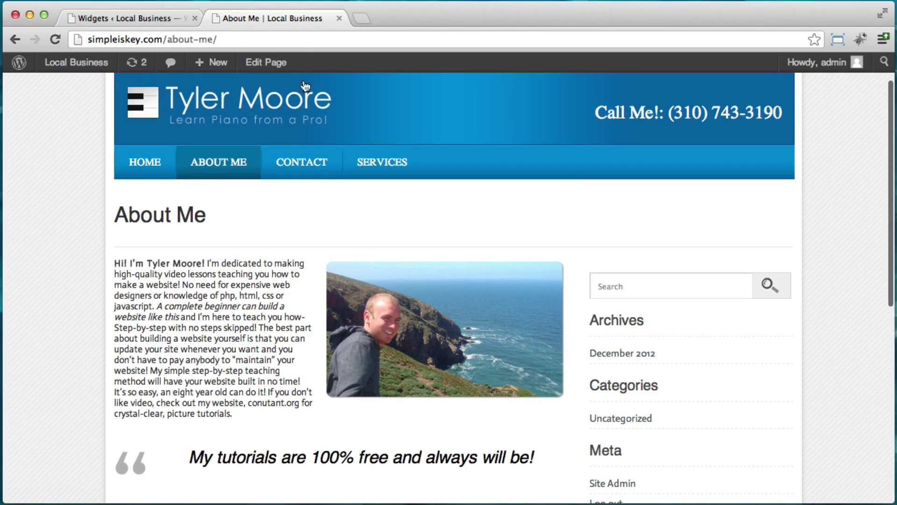
Remove Archives and Categories by dragging them out, and delete the Meta widget.
{"action": "left_click", "coordinate": [127, 17]}
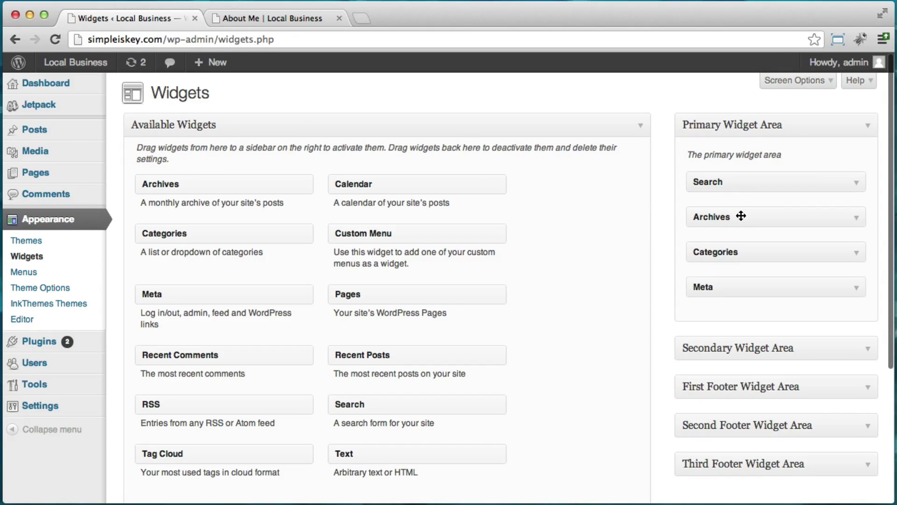
{"action": "left_click_drag", "start_coordinate": [741, 215], "coordinate": [430, 209]}
{"action": "left_click_drag", "start_coordinate": [741, 218], "coordinate": [338, 196]}
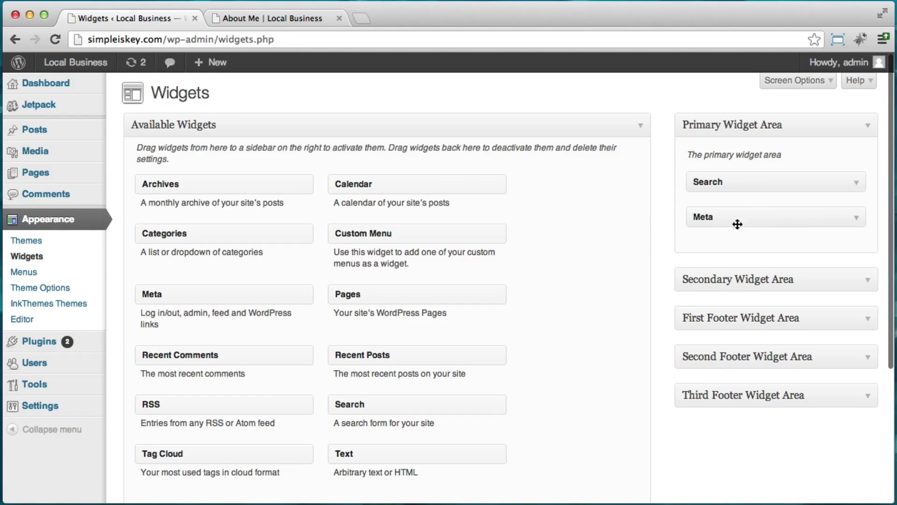
{"action": "left_click", "coordinate": [855, 219]}
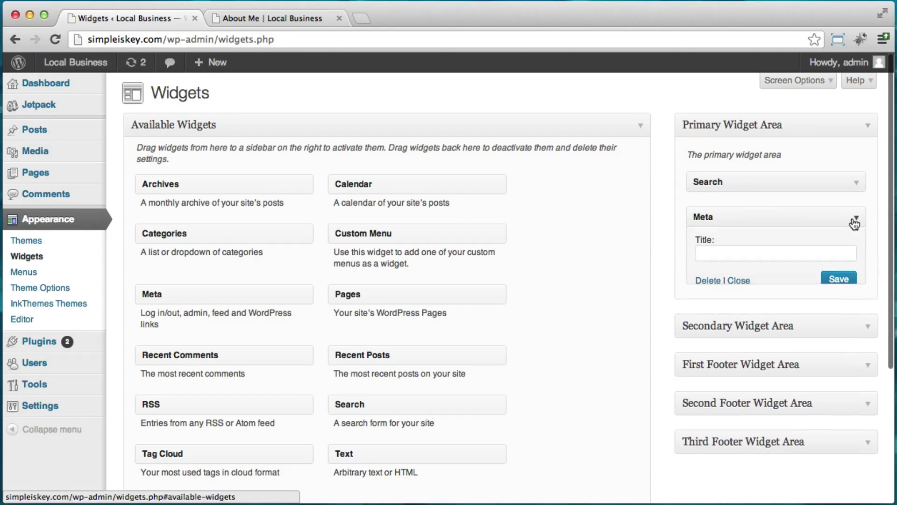
{"action": "left_click", "coordinate": [708, 282]}
{"action": "left_click", "coordinate": [713, 285]}
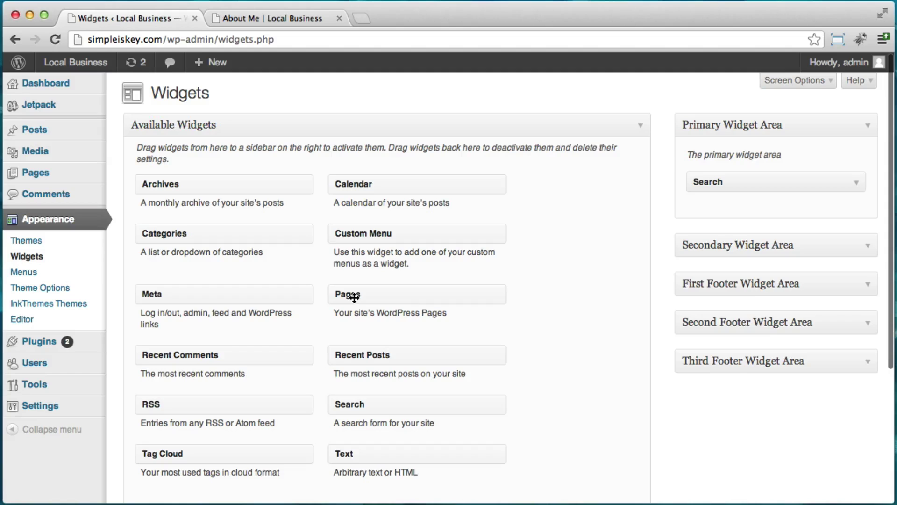
Add a Pages widget below Search, title it 'Pages', and save it.
{"action": "left_click_drag", "start_coordinate": [354, 298], "coordinate": [687, 216]}
{"action": "left_click", "coordinate": [736, 256]}
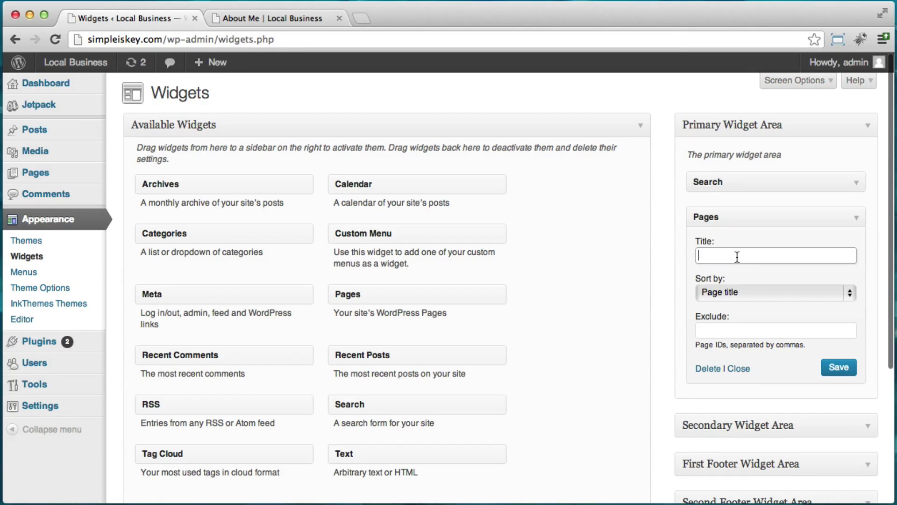
{"action": "type", "text": "Pages"}
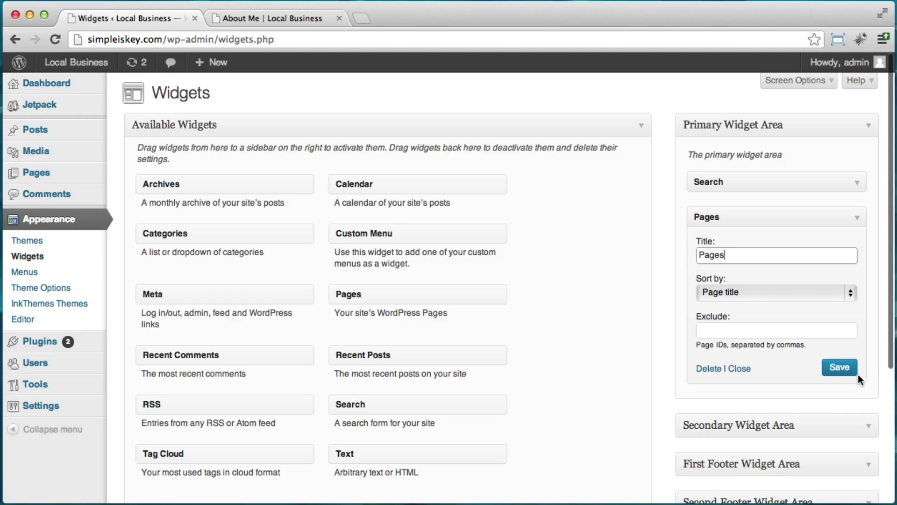
{"action": "left_click", "coordinate": [839, 372]}
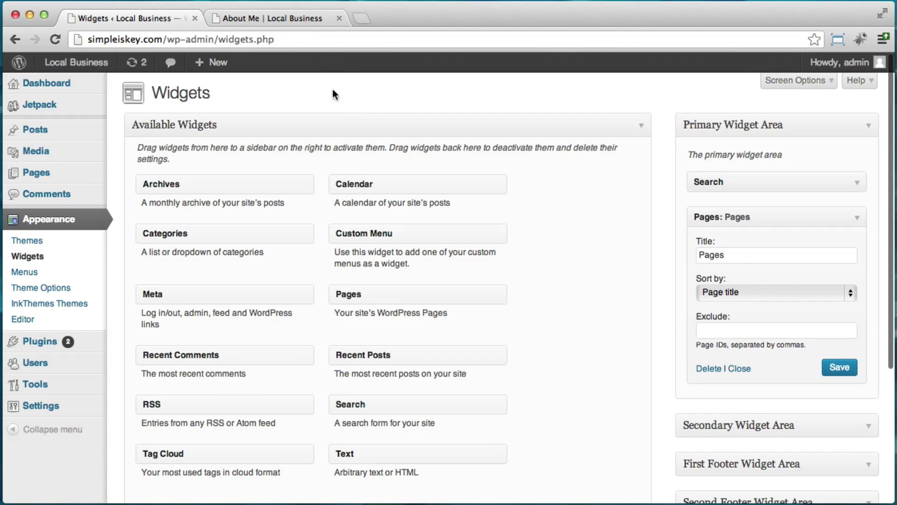
Reload the About Me page to check the new Pages list in the sidebar.
{"action": "left_click", "coordinate": [282, 17]}
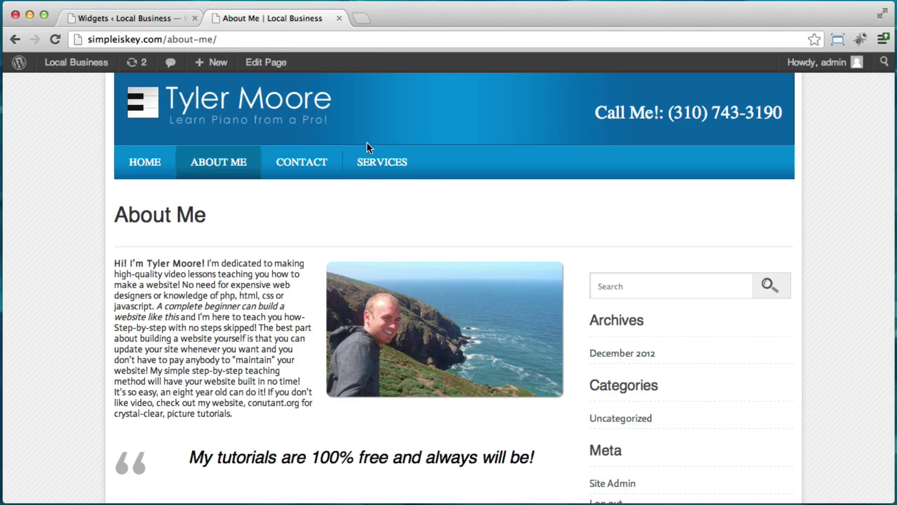
{"action": "left_click", "coordinate": [57, 37]}
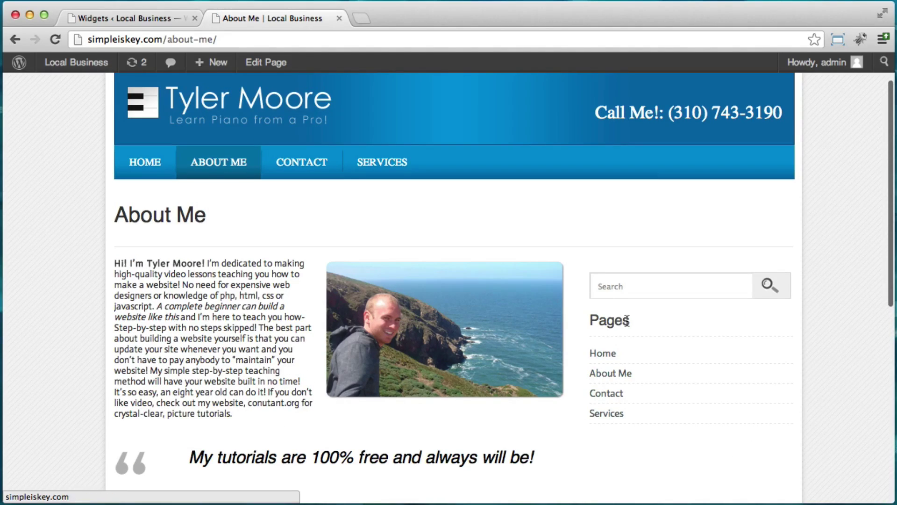
{"action": "scroll", "coordinate": [626, 355], "scroll_direction": "down", "scroll_amount": 2}
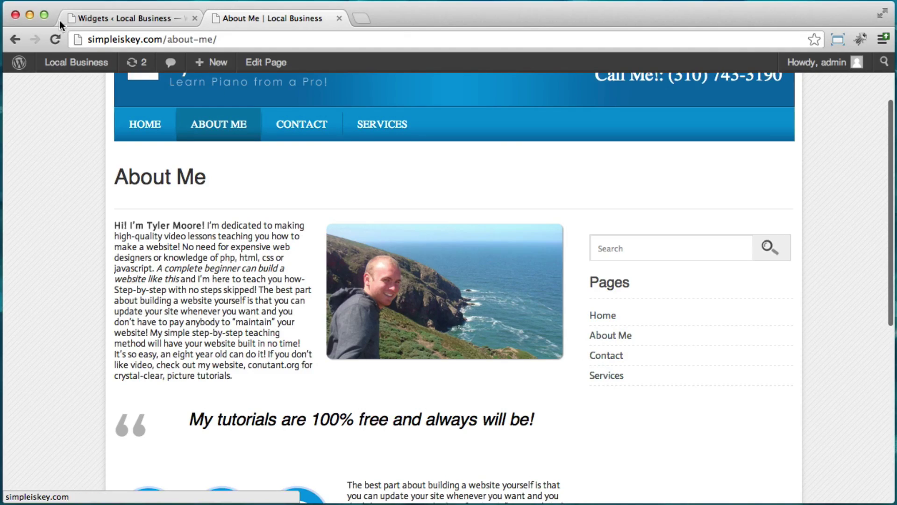
{"action": "left_click", "coordinate": [121, 19]}
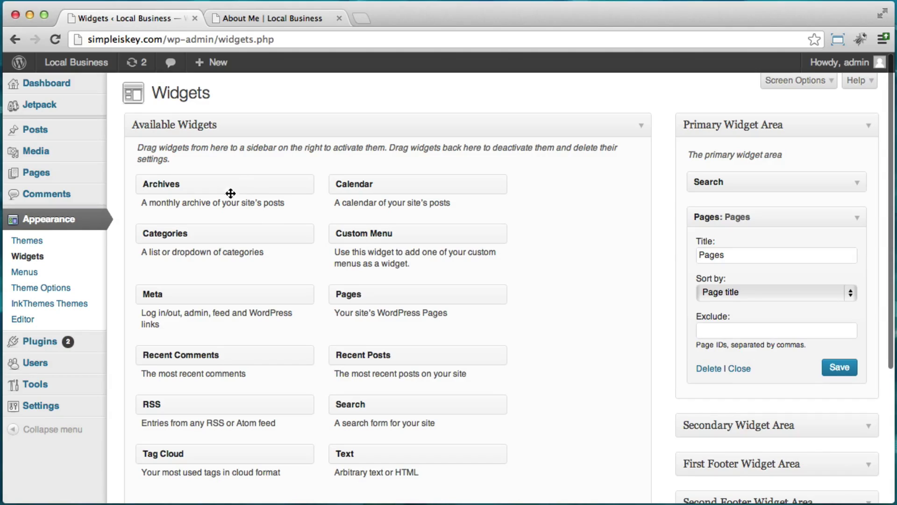
{"action": "scroll", "coordinate": [220, 182], "scroll_direction": "down", "scroll_amount": 1}
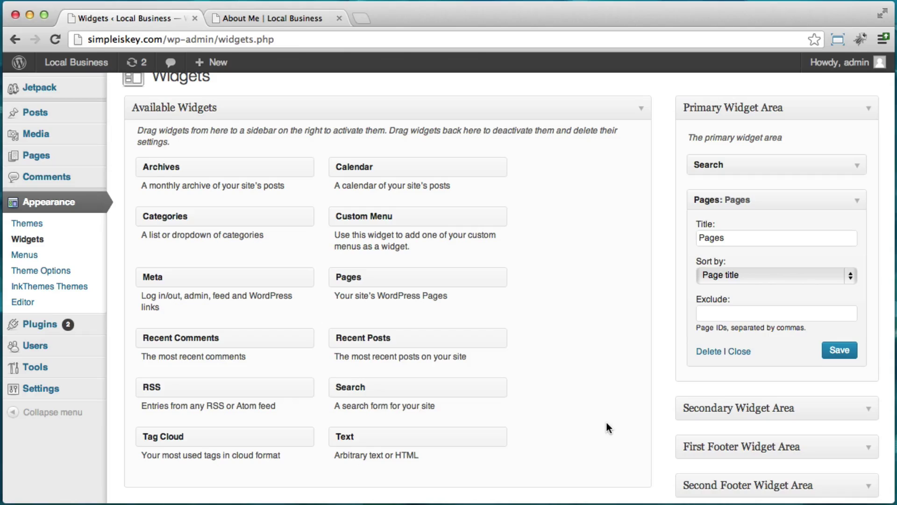
{"action": "left_click", "coordinate": [281, 18]}
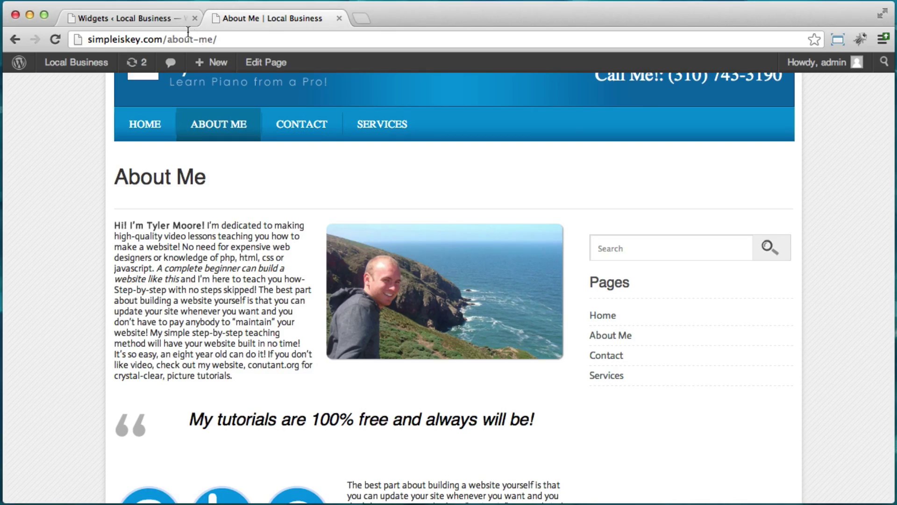
{"action": "left_click", "coordinate": [166, 20]}
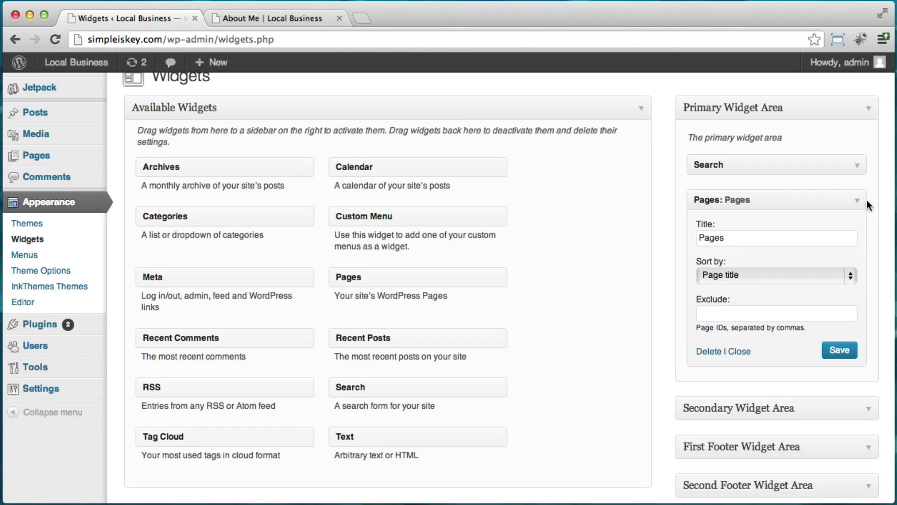
Delete the Pages widget, leaving Search as the only sidebar widget.
{"action": "left_click", "coordinate": [711, 353]}
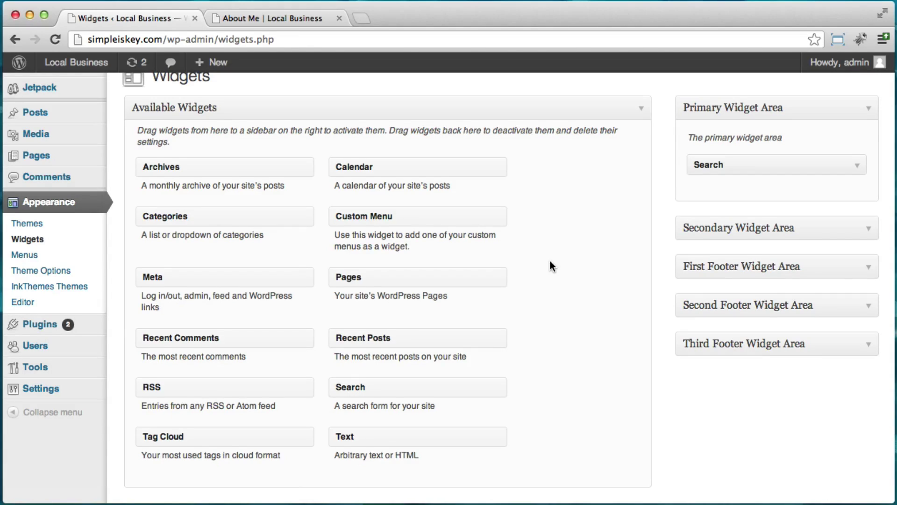
{"action": "mouse_move", "coordinate": [40, 330]}
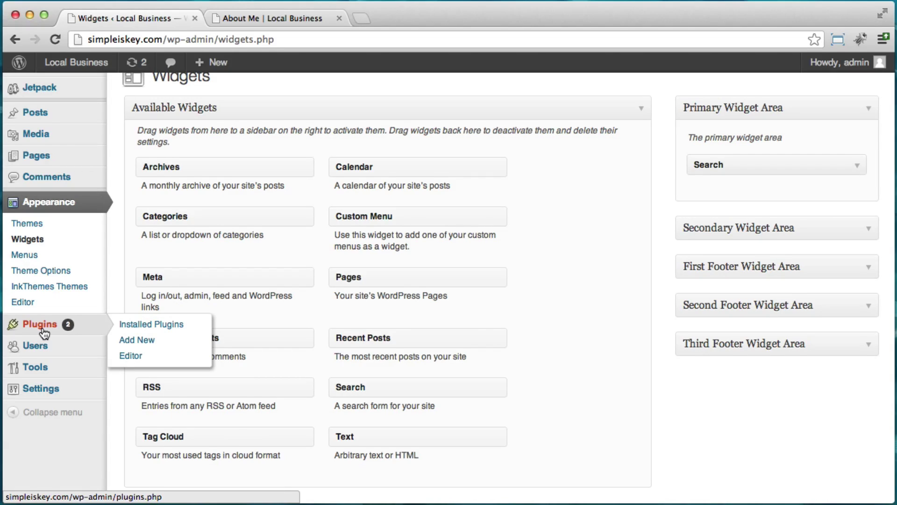
{"action": "scroll", "coordinate": [287, 289], "scroll_direction": "up", "scroll_amount": 1}
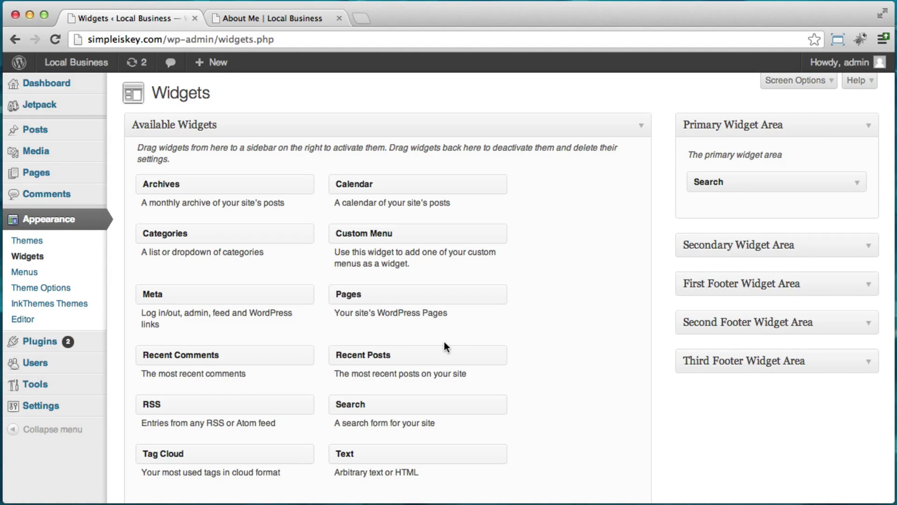
Search new plugins for 'social' and scroll down to the Acurax Social Media Widget result.
{"action": "left_click", "coordinate": [40, 342]}
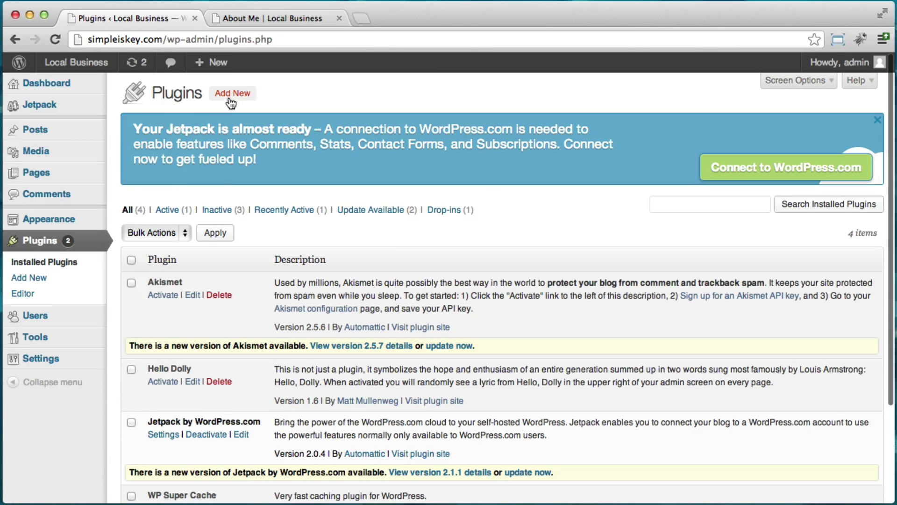
{"action": "left_click", "coordinate": [230, 99]}
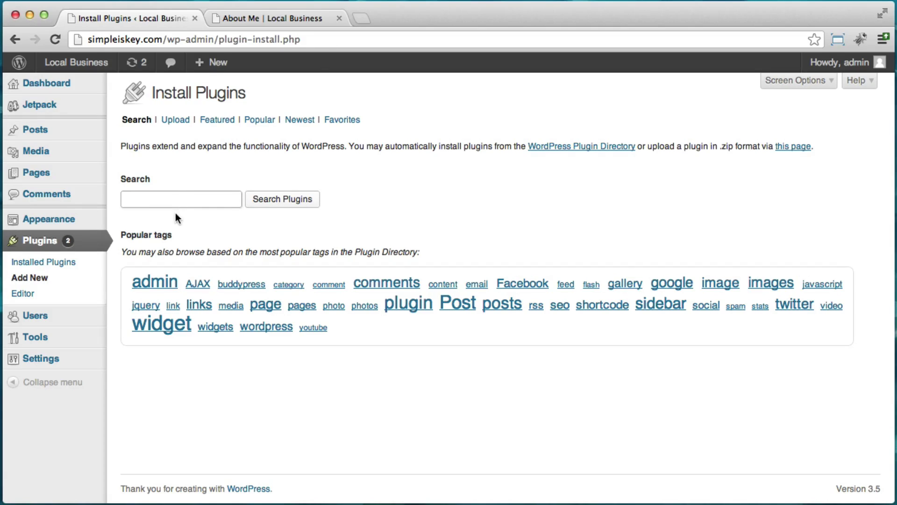
{"action": "type", "text": "social"}
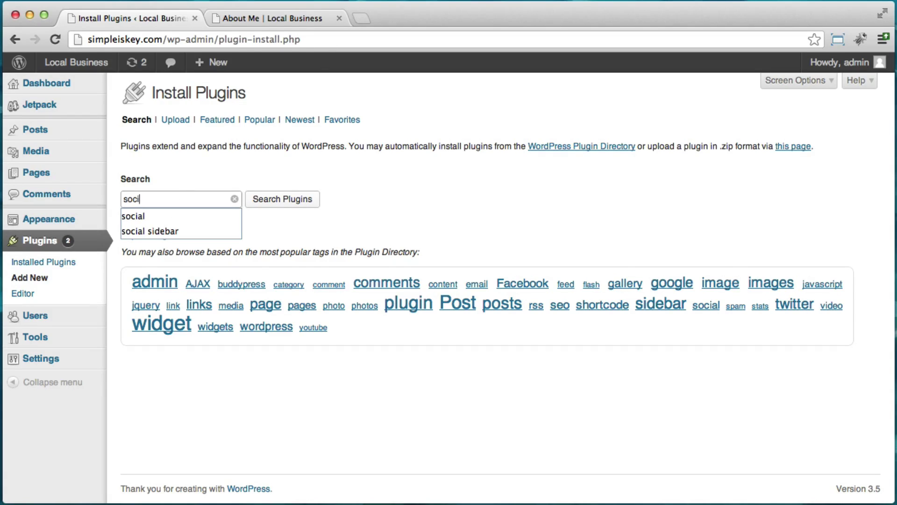
{"action": "left_click", "coordinate": [278, 201]}
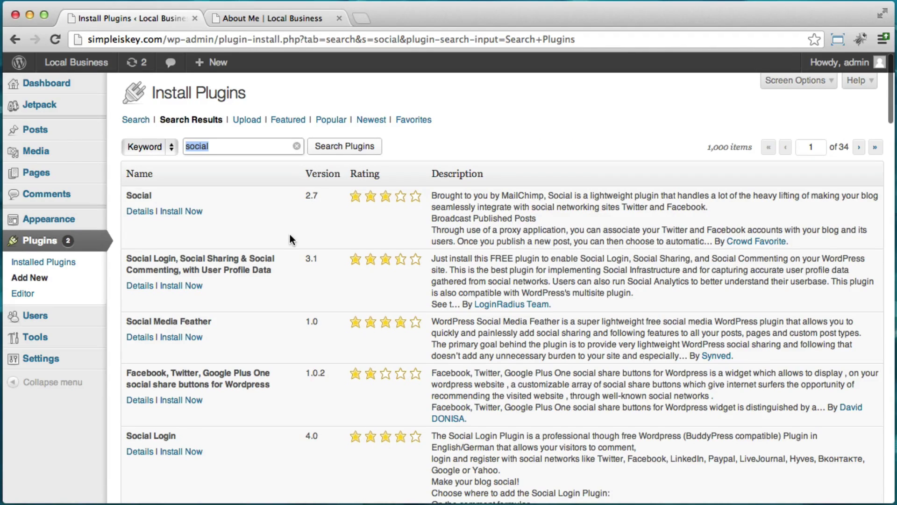
{"action": "scroll", "coordinate": [263, 228], "scroll_direction": "down", "scroll_amount": 10}
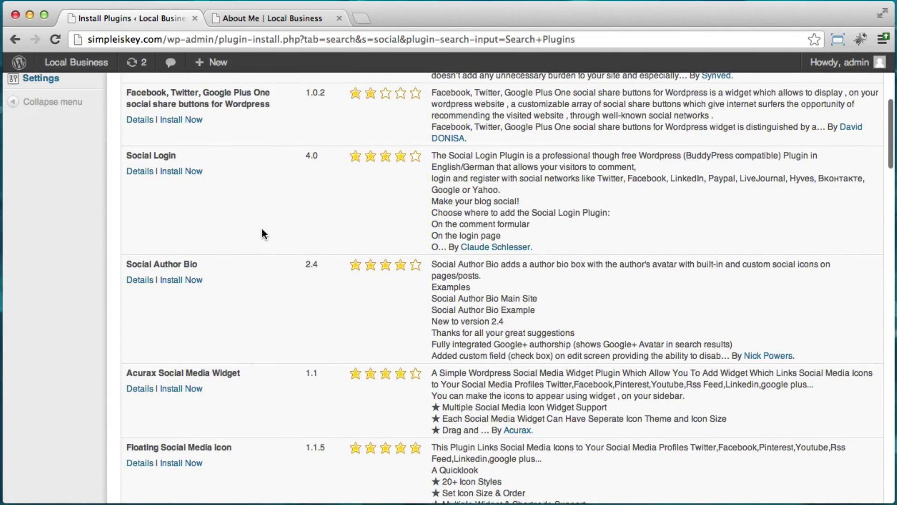
{"action": "scroll", "coordinate": [262, 229], "scroll_direction": "down", "scroll_amount": 3}
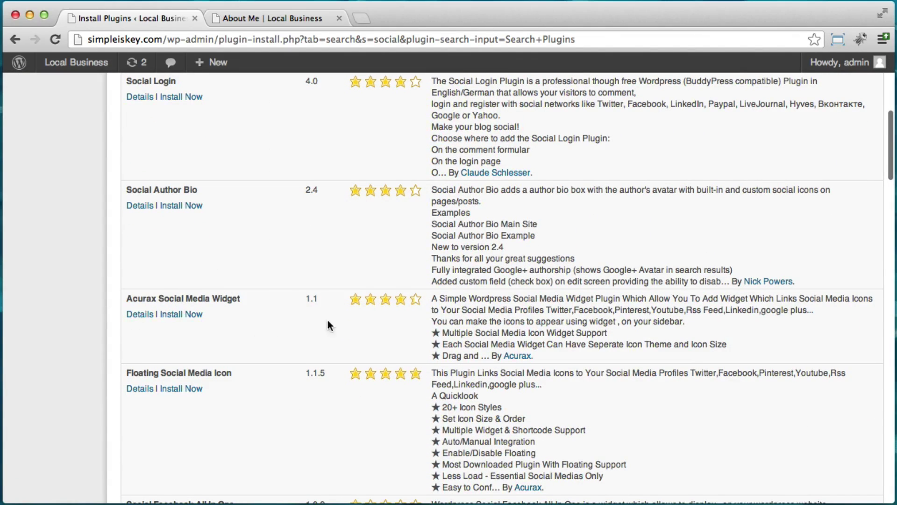
{"action": "mouse_move", "coordinate": [383, 300]}
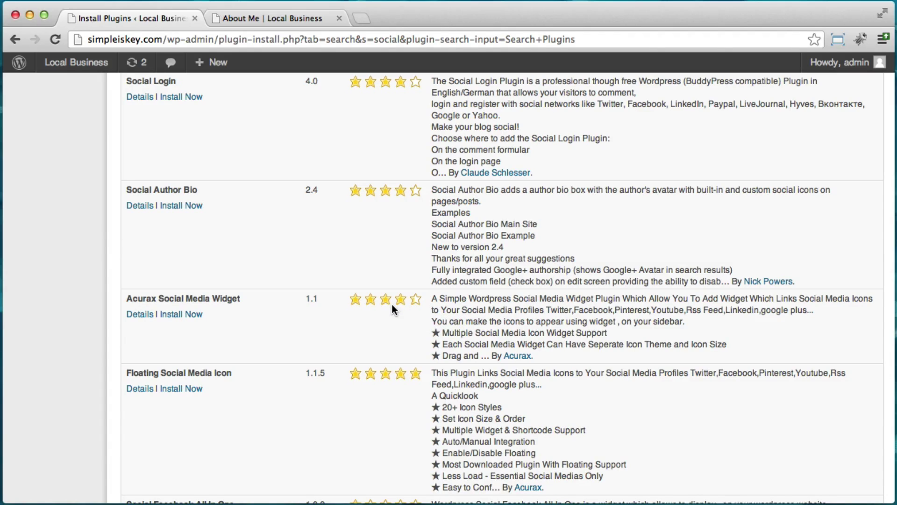
Review Acurax Social Media Widget 1.1 details: download count, screenshots, installation notes and description.
{"action": "left_click", "coordinate": [140, 317]}
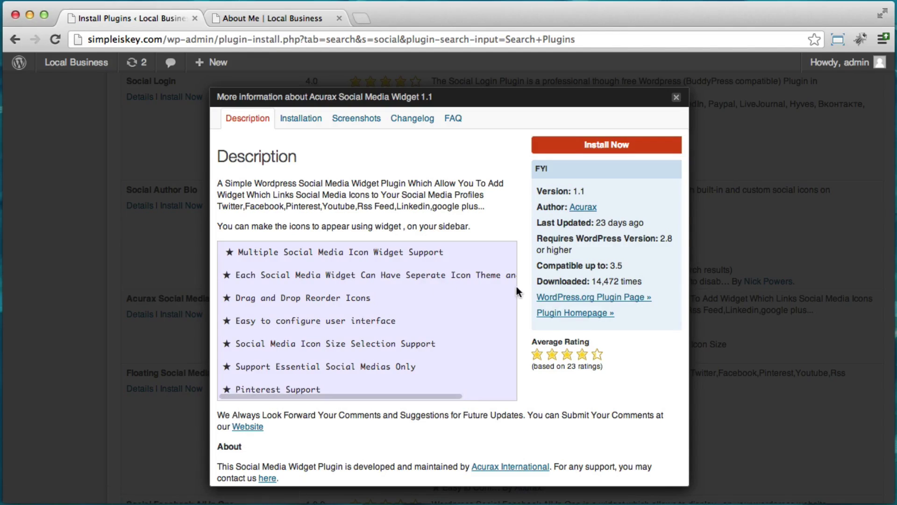
{"action": "left_click_drag", "start_coordinate": [592, 281], "coordinate": [645, 277]}
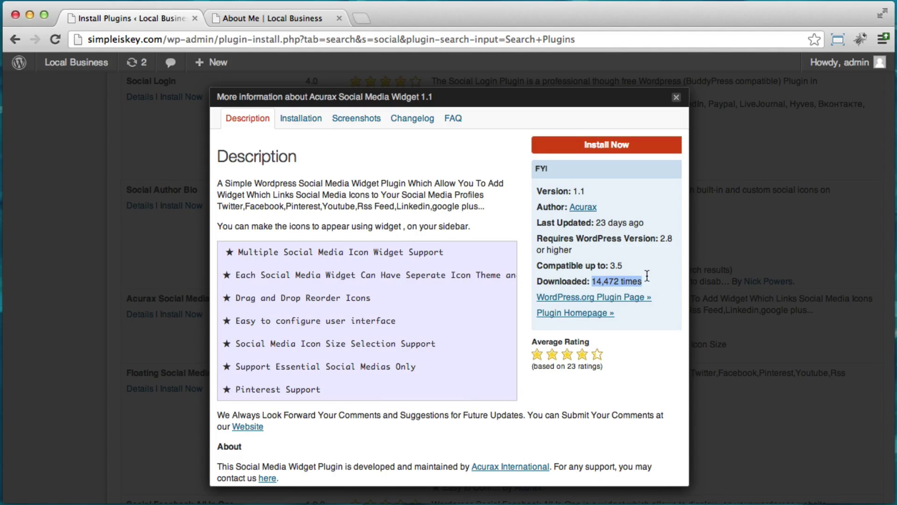
{"action": "left_click", "coordinate": [358, 123]}
{"action": "scroll", "coordinate": [401, 364], "scroll_direction": "down", "scroll_amount": 10}
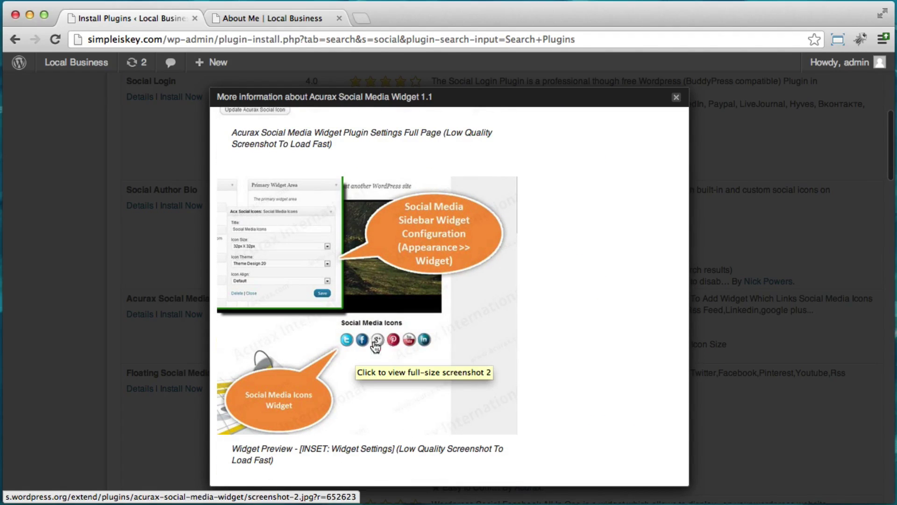
{"action": "scroll", "coordinate": [381, 352], "scroll_direction": "up", "scroll_amount": 8}
{"action": "scroll", "coordinate": [384, 350], "scroll_direction": "up", "scroll_amount": 5}
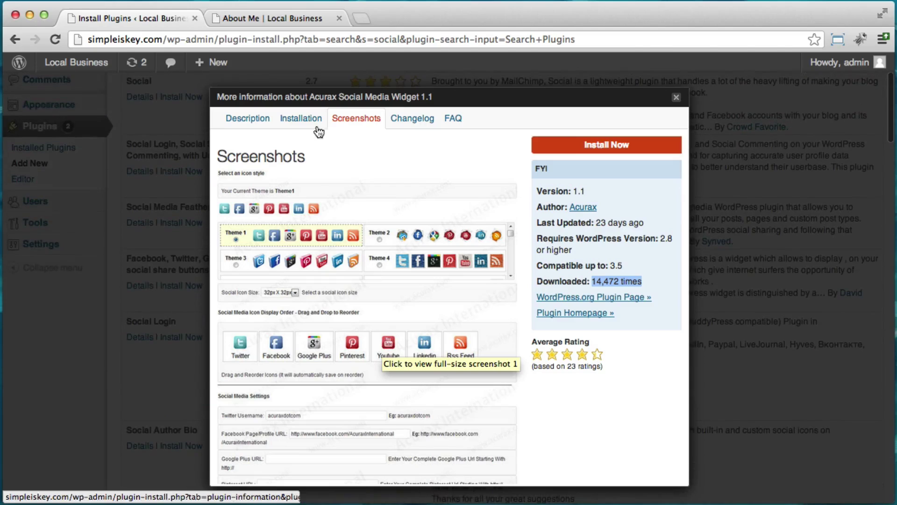
{"action": "left_click", "coordinate": [301, 118]}
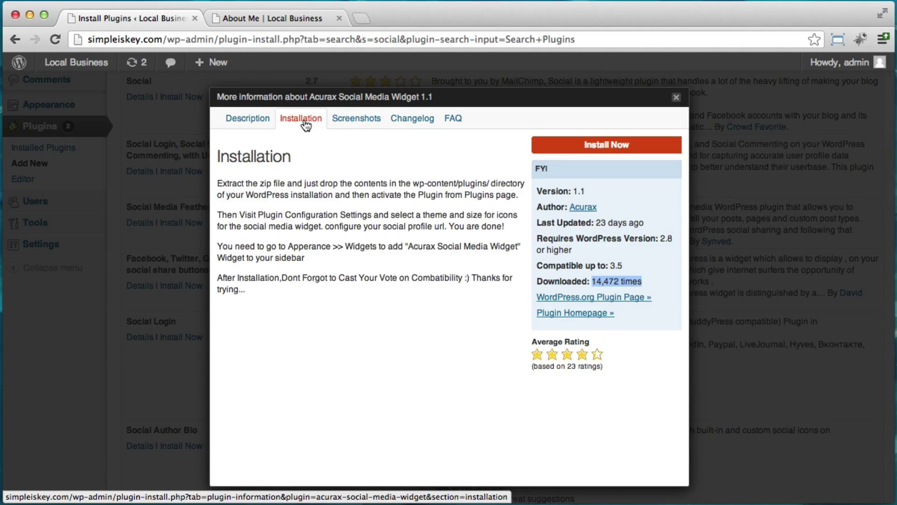
{"action": "left_click", "coordinate": [251, 123]}
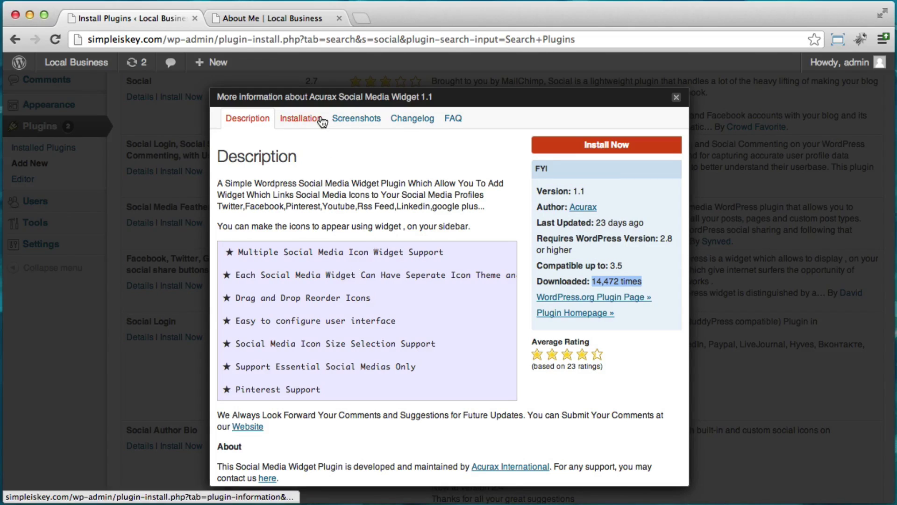
{"action": "scroll", "coordinate": [260, 212], "scroll_direction": "down", "scroll_amount": 3}
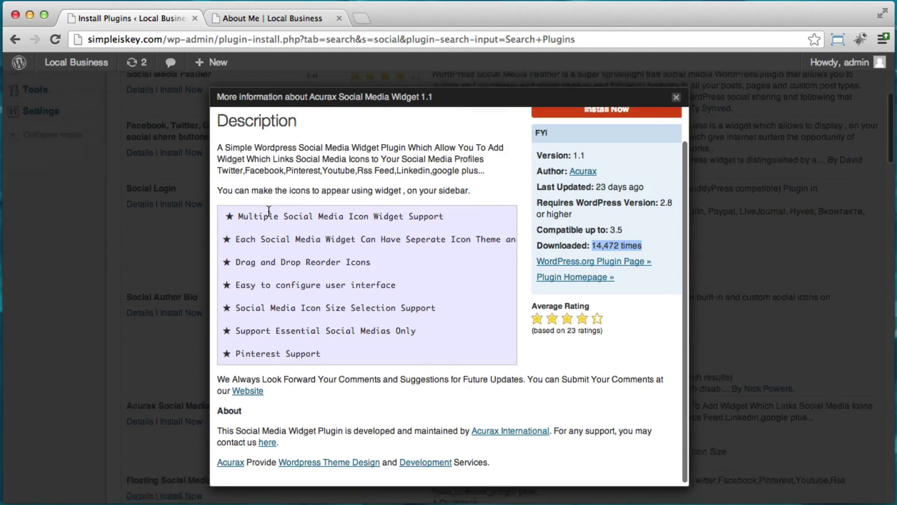
{"action": "scroll", "coordinate": [268, 210], "scroll_direction": "up", "scroll_amount": 2}
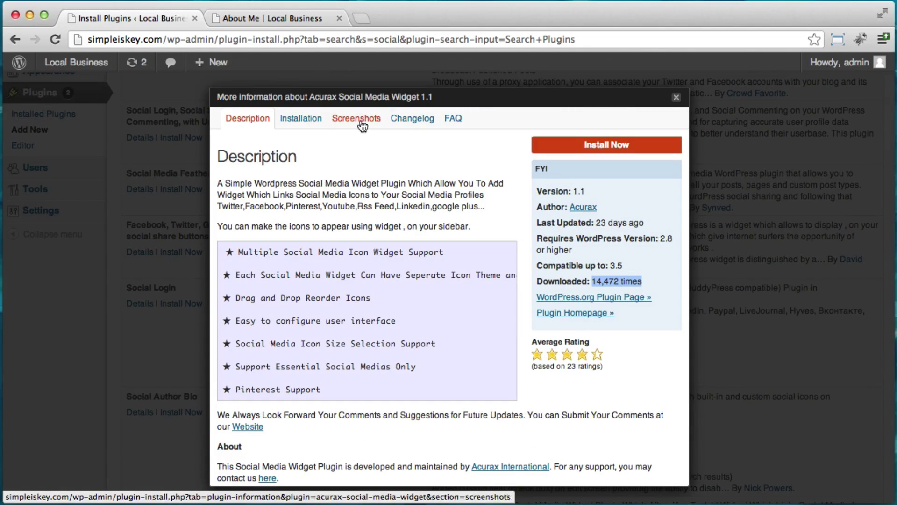
{"action": "left_click", "coordinate": [299, 121]}
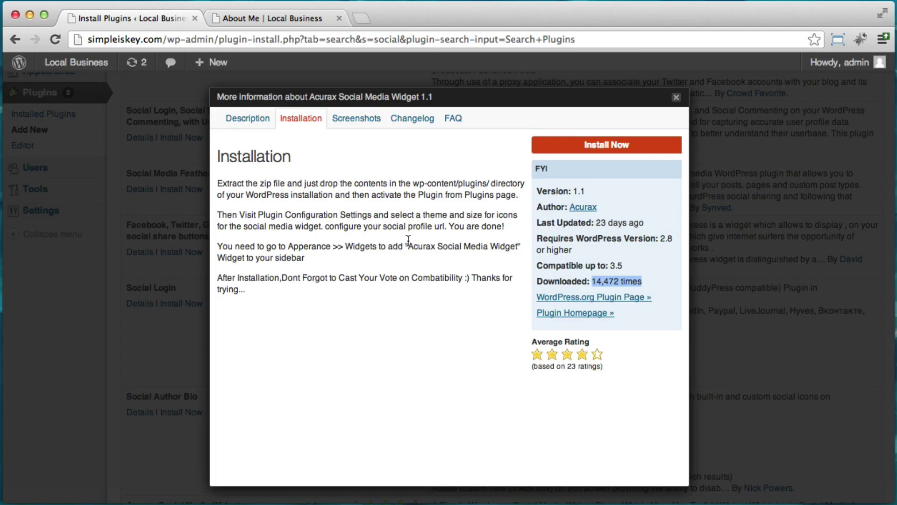
{"action": "left_click", "coordinate": [246, 122]}
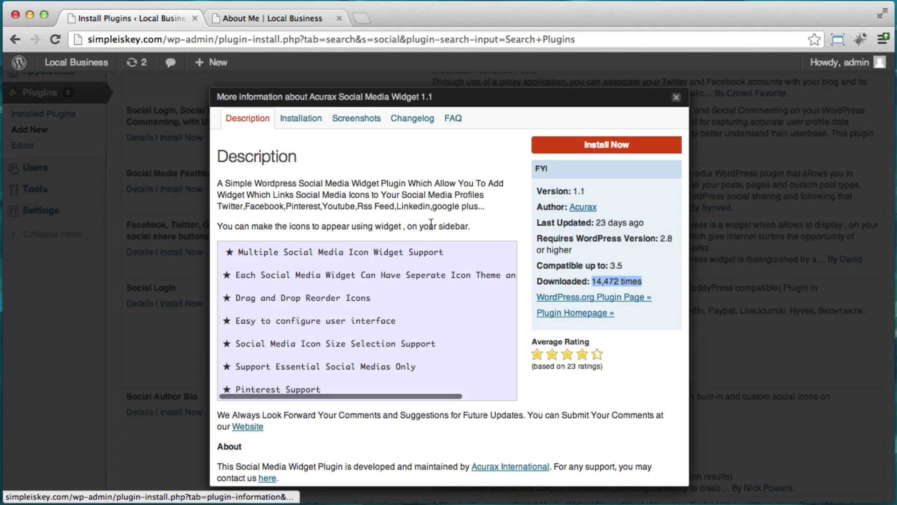
Install Acurax Social Media Widget 1.1 from its details window and activate the plugin.
{"action": "left_click", "coordinate": [615, 149]}
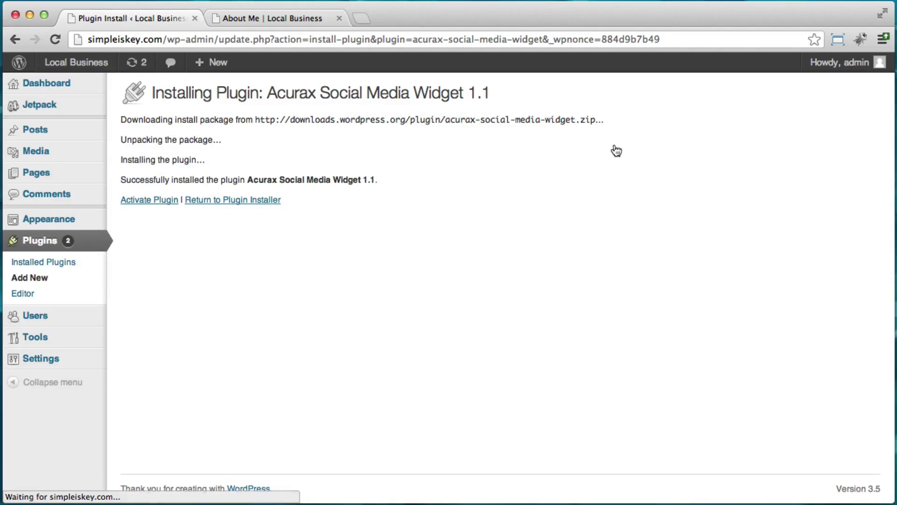
{"action": "left_click", "coordinate": [152, 202]}
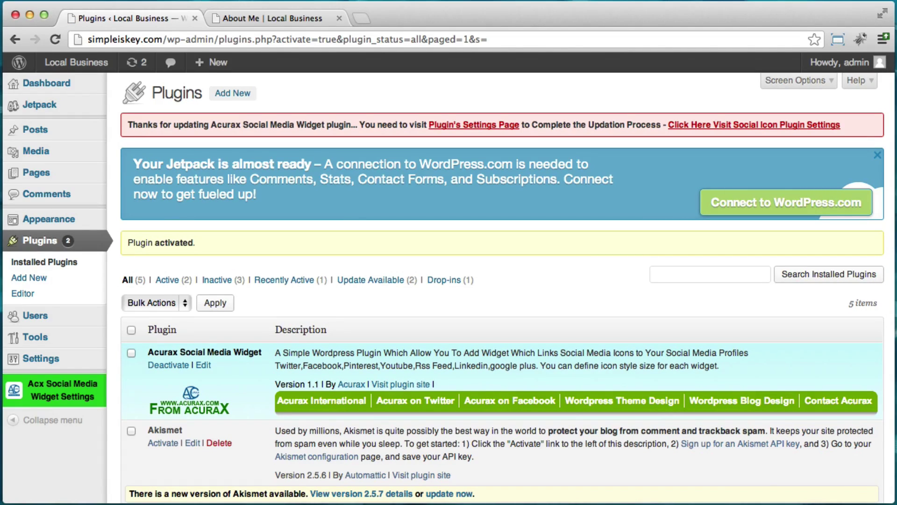
{"action": "mouse_move", "coordinate": [50, 389]}
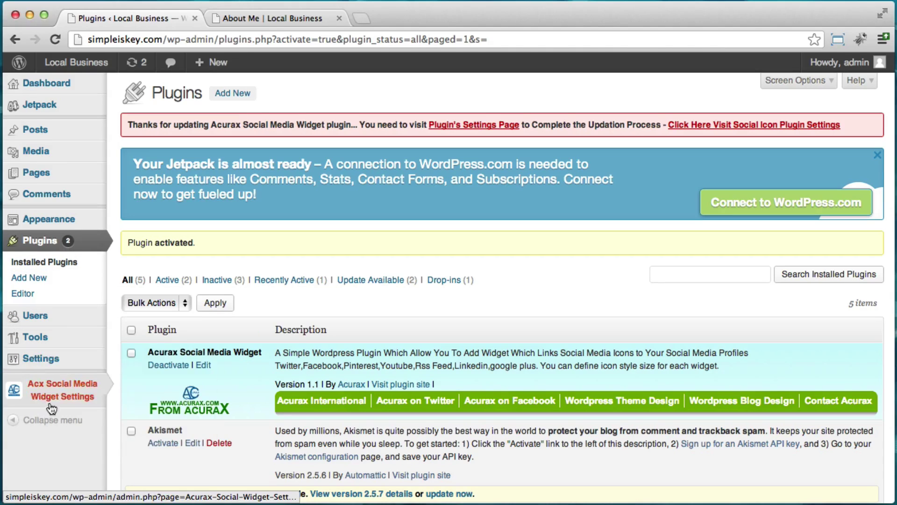
In Acx Social Media Widget Settings, select Theme 14 and set Social Icon Size to 55px X 55px.
{"action": "left_click", "coordinate": [67, 389]}
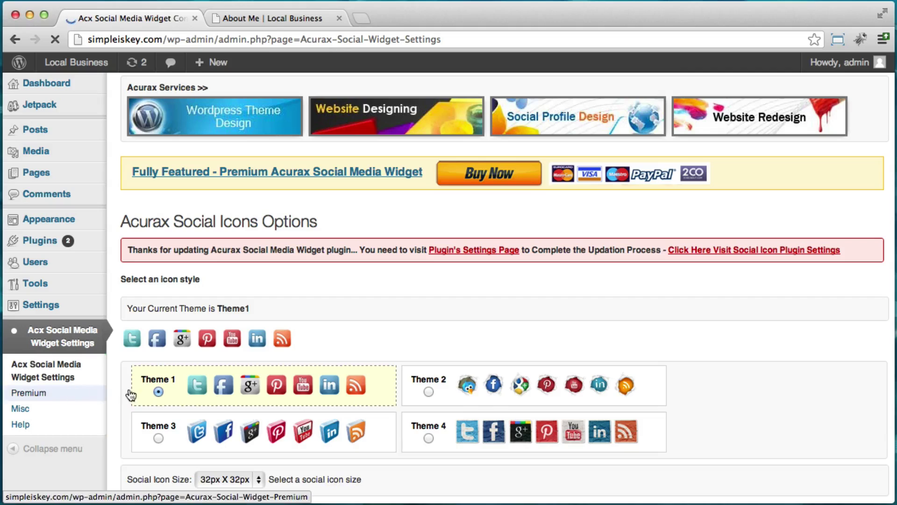
{"action": "scroll", "coordinate": [401, 304], "scroll_direction": "down", "scroll_amount": 2}
{"action": "scroll", "coordinate": [403, 307], "scroll_direction": "down", "scroll_amount": 5}
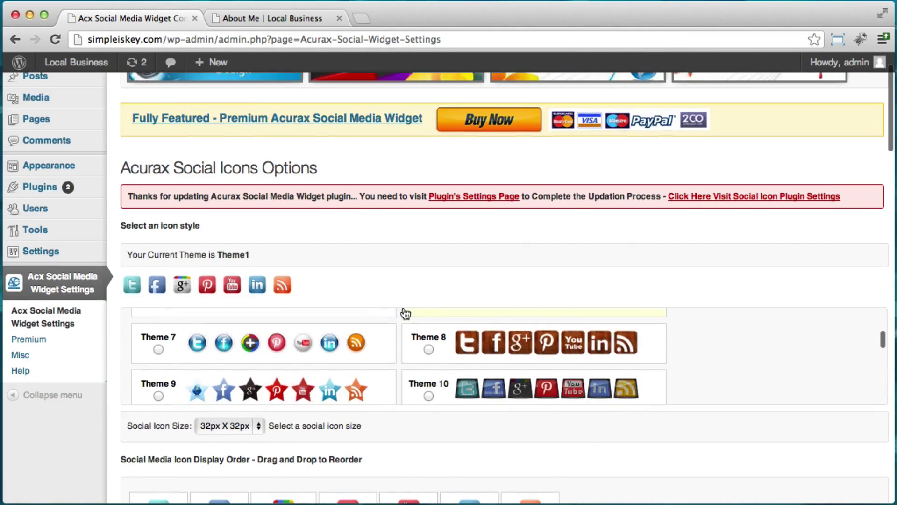
{"action": "scroll", "coordinate": [366, 353], "scroll_direction": "up", "scroll_amount": 3}
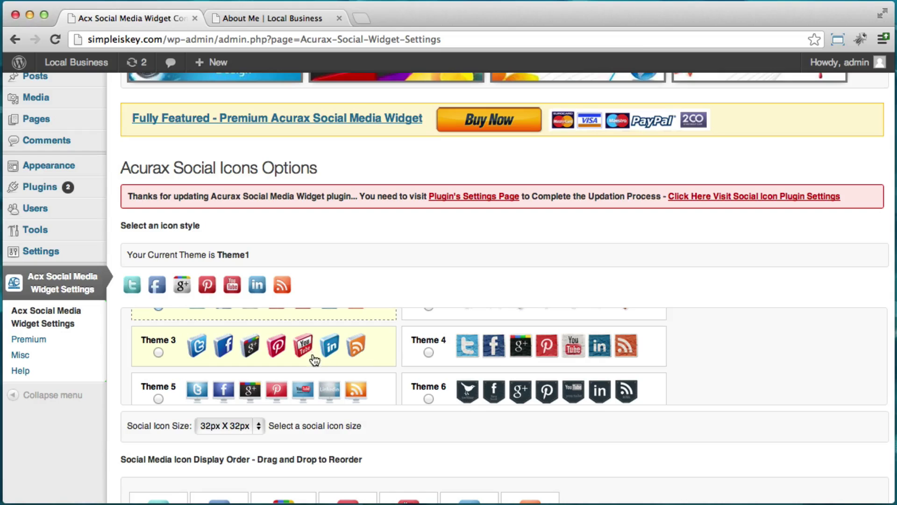
{"action": "scroll", "coordinate": [319, 346], "scroll_direction": "down", "scroll_amount": 2}
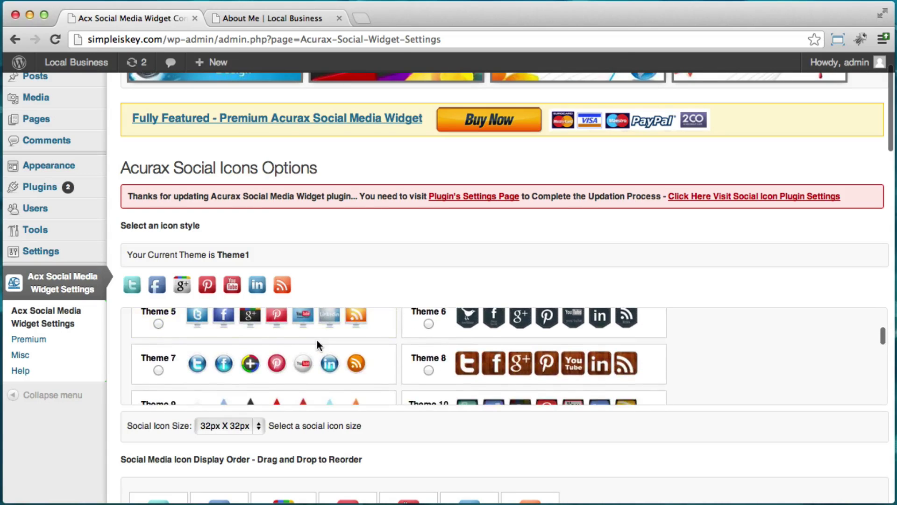
{"action": "scroll", "coordinate": [319, 346], "scroll_direction": "down", "scroll_amount": 4}
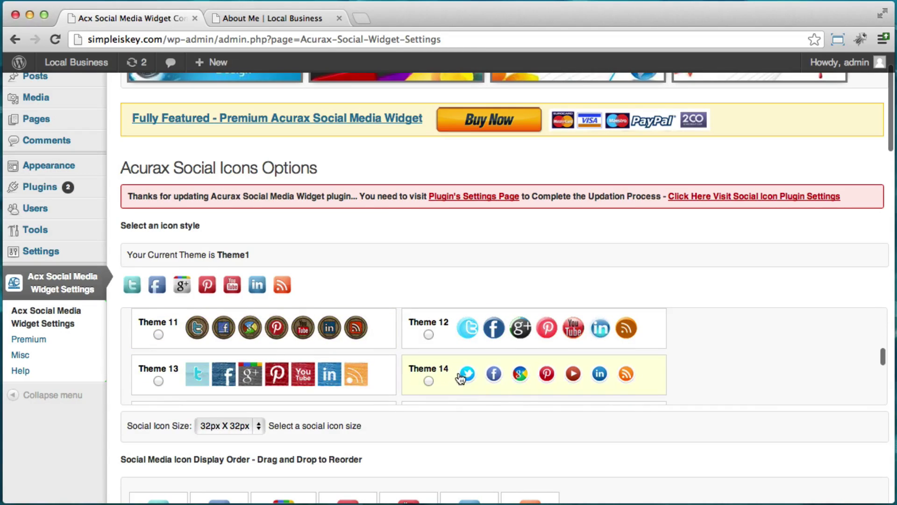
{"action": "left_click", "coordinate": [429, 380]}
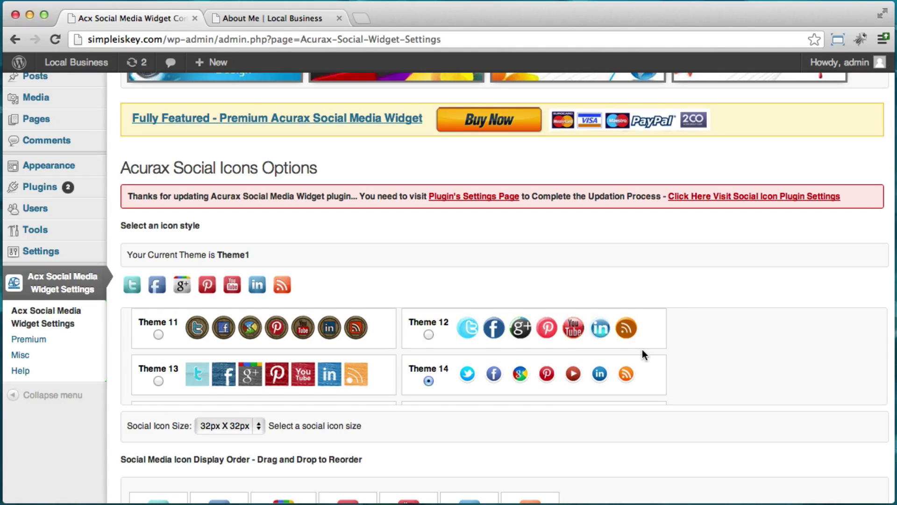
{"action": "scroll", "coordinate": [643, 353], "scroll_direction": "down", "scroll_amount": 1}
{"action": "scroll", "coordinate": [474, 425], "scroll_direction": "down", "scroll_amount": 2}
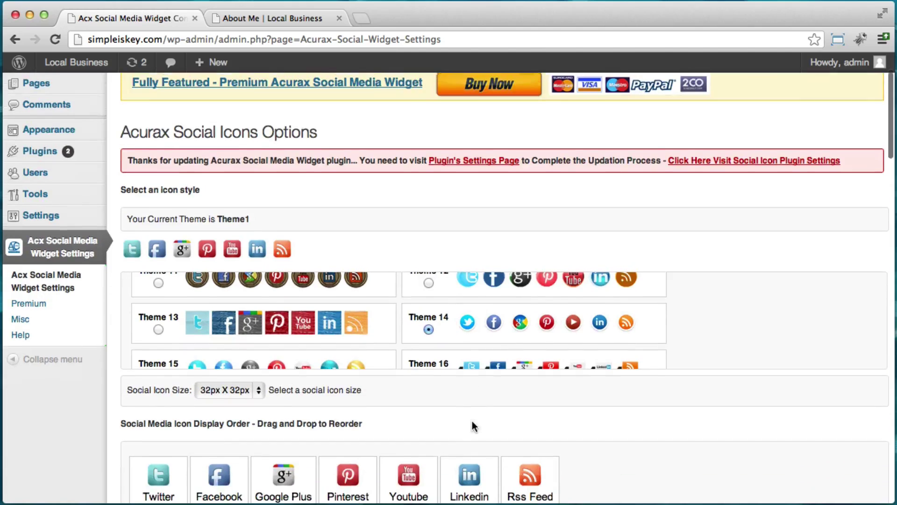
{"action": "left_click", "coordinate": [258, 385]}
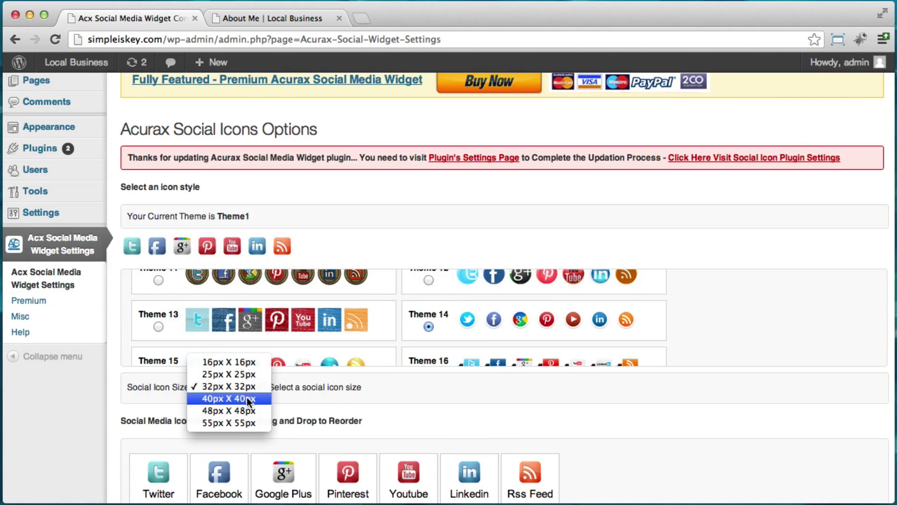
{"action": "left_click", "coordinate": [228, 422]}
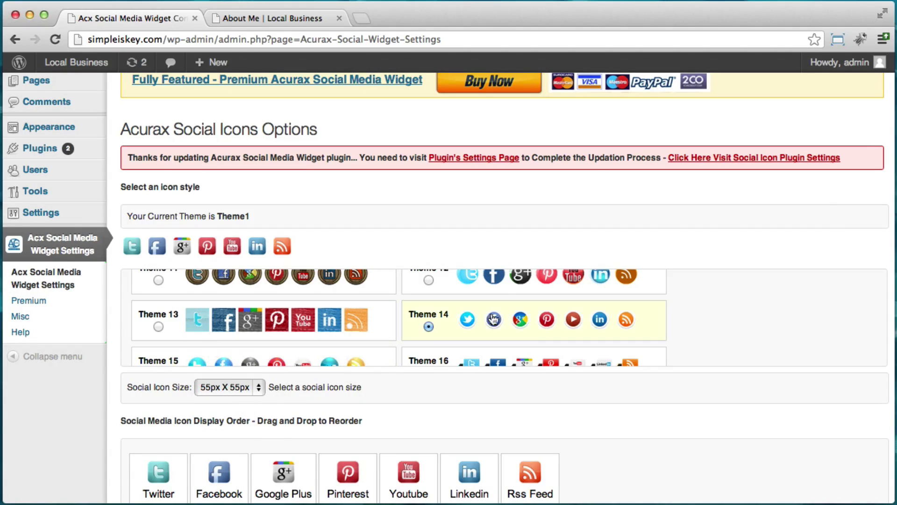
{"action": "scroll", "coordinate": [651, 408], "scroll_direction": "down", "scroll_amount": 5}
Enter the Twitter username and fill in the Facebook Page/Profile URL.
{"action": "scroll", "coordinate": [651, 408], "scroll_direction": "down", "scroll_amount": 2}
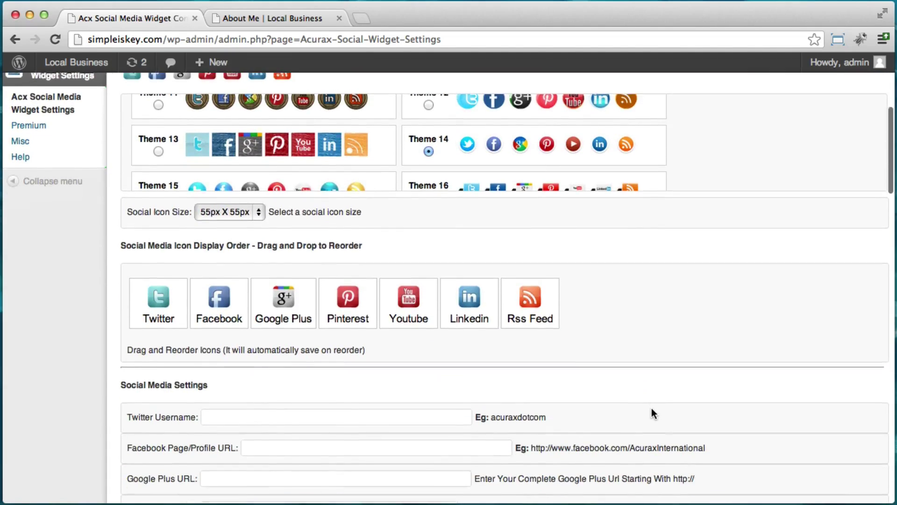
{"action": "scroll", "coordinate": [653, 406], "scroll_direction": "down", "scroll_amount": 4}
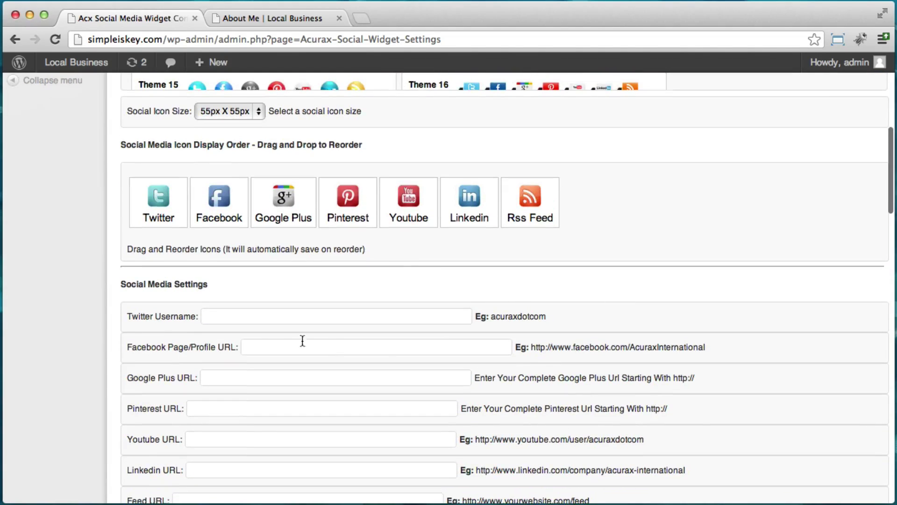
{"action": "left_click", "coordinate": [222, 317]}
{"action": "type", "text": "conutant"}
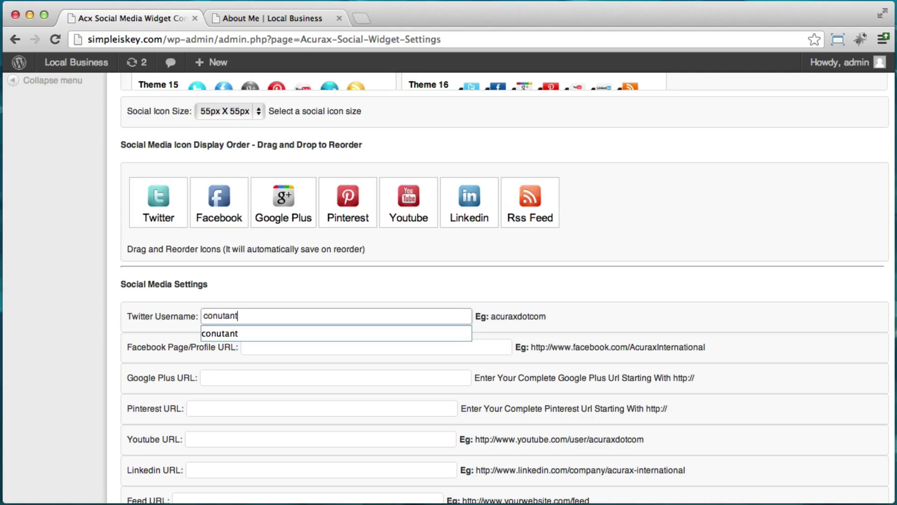
{"action": "left_click", "coordinate": [162, 345]}
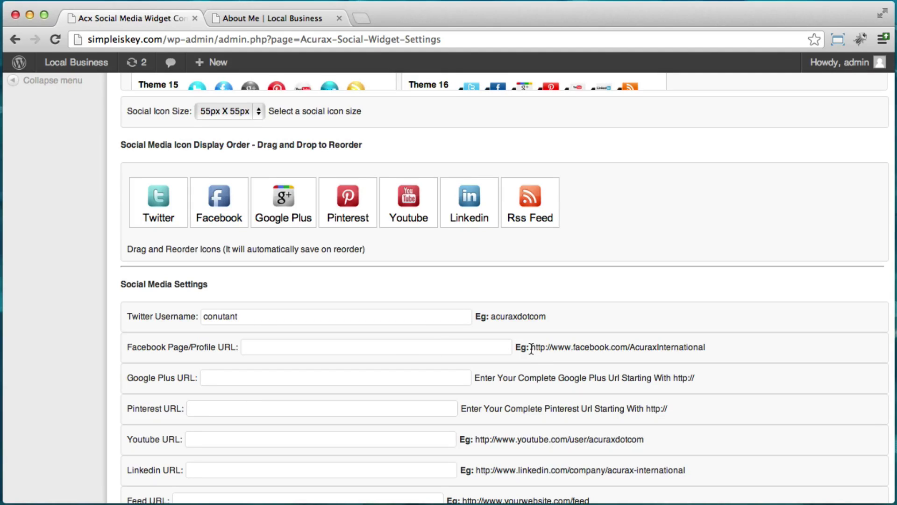
{"action": "left_click_drag", "start_coordinate": [532, 348], "coordinate": [629, 348]}
{"action": "key", "text": "super+c"}
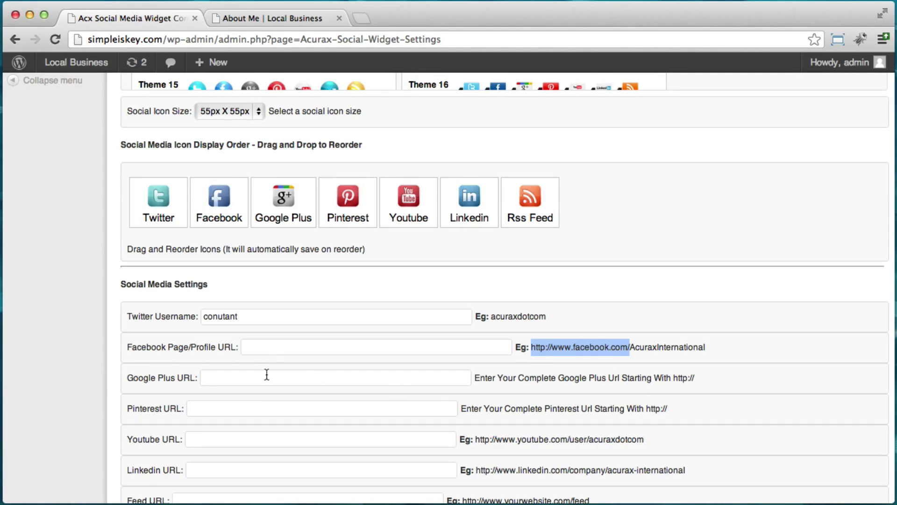
{"action": "left_click", "coordinate": [262, 347]}
{"action": "key", "text": "super+v"}
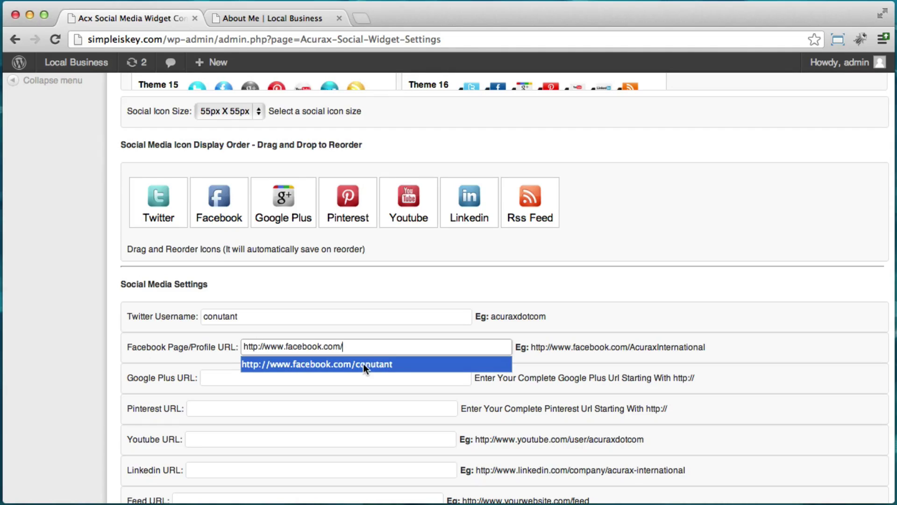
{"action": "left_click", "coordinate": [363, 364]}
Paste the Google Plus profile URL, fill in the YouTube channel URL, and save the Acurax settings.
{"action": "left_click", "coordinate": [260, 375]}
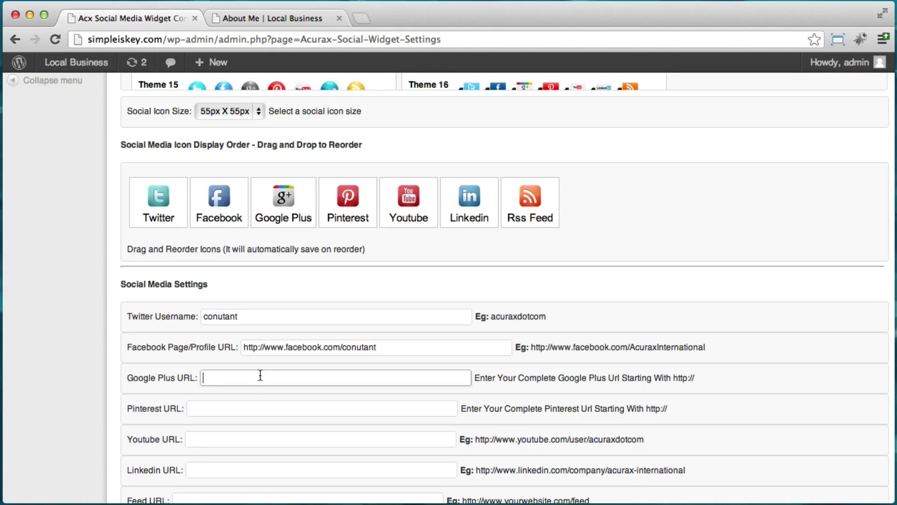
{"action": "key", "text": "super+Tab"}
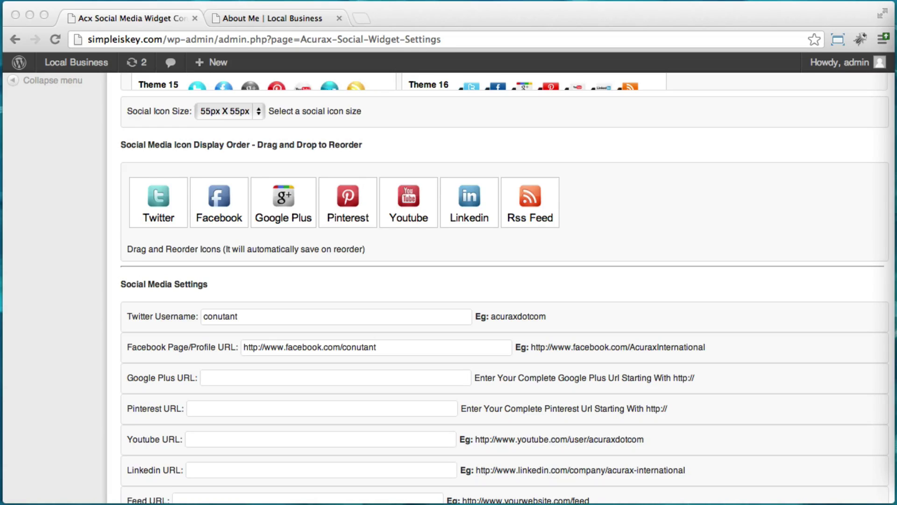
{"action": "left_click", "coordinate": [258, 377]}
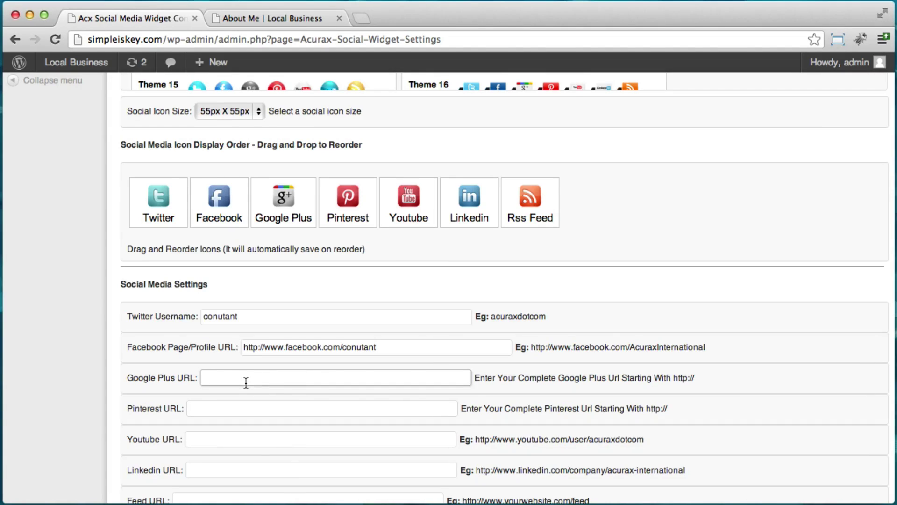
{"action": "key", "text": "super+v"}
{"action": "scroll", "coordinate": [559, 386], "scroll_direction": "down", "scroll_amount": 3}
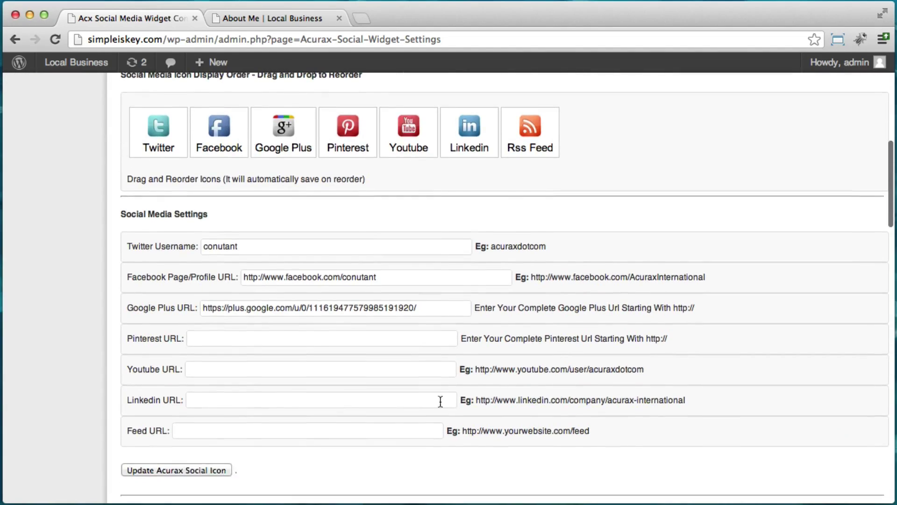
{"action": "left_click", "coordinate": [216, 376]}
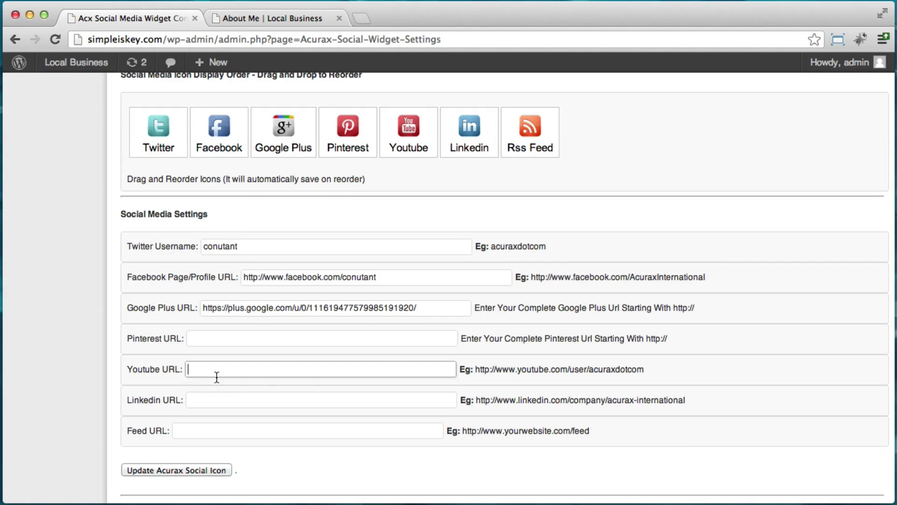
{"action": "type", "text": "h"}
{"action": "left_click", "coordinate": [261, 384]}
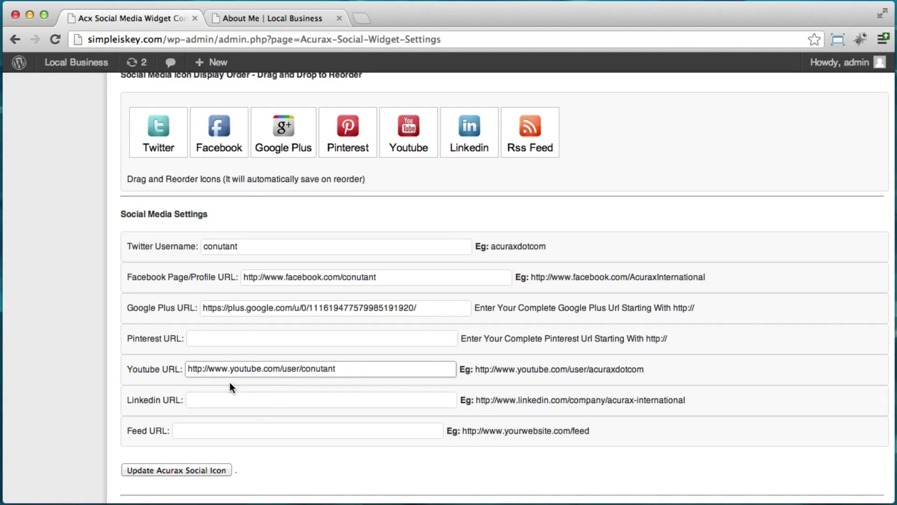
{"action": "scroll", "coordinate": [402, 374], "scroll_direction": "down", "scroll_amount": 1}
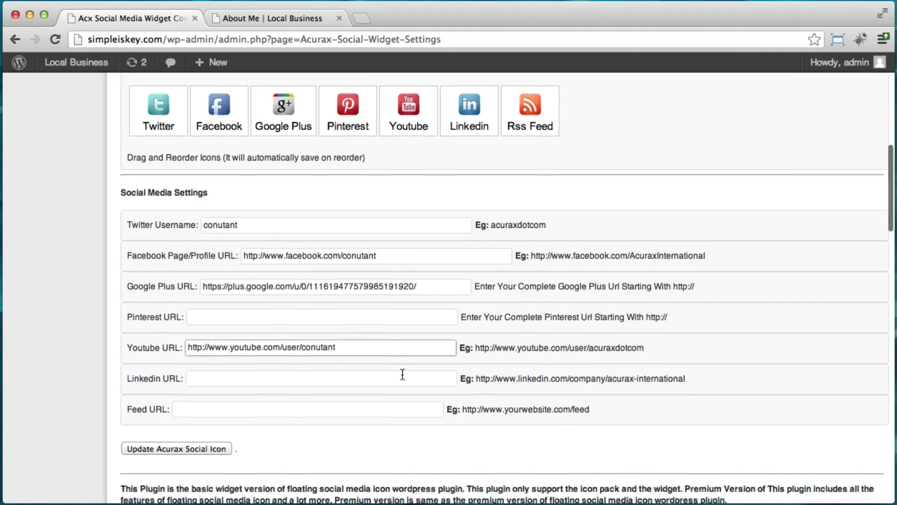
{"action": "scroll", "coordinate": [402, 373], "scroll_direction": "down", "scroll_amount": 5}
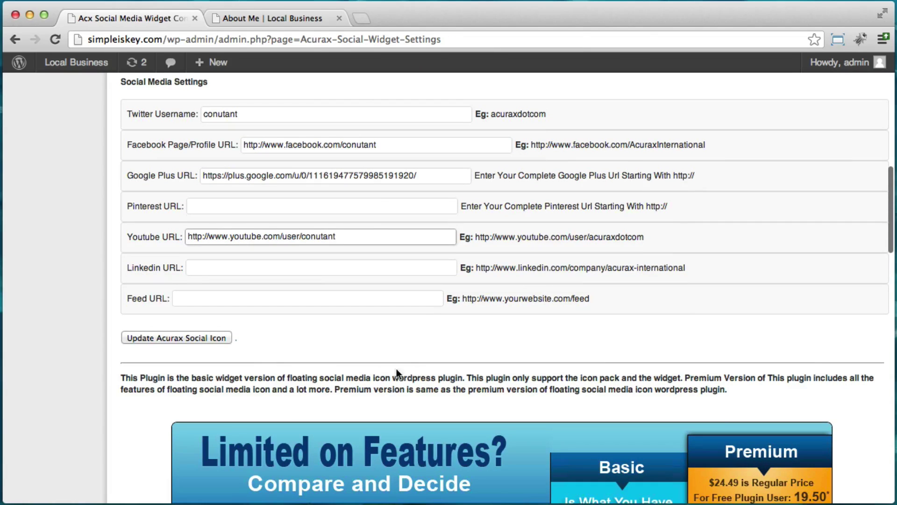
{"action": "left_click", "coordinate": [186, 339]}
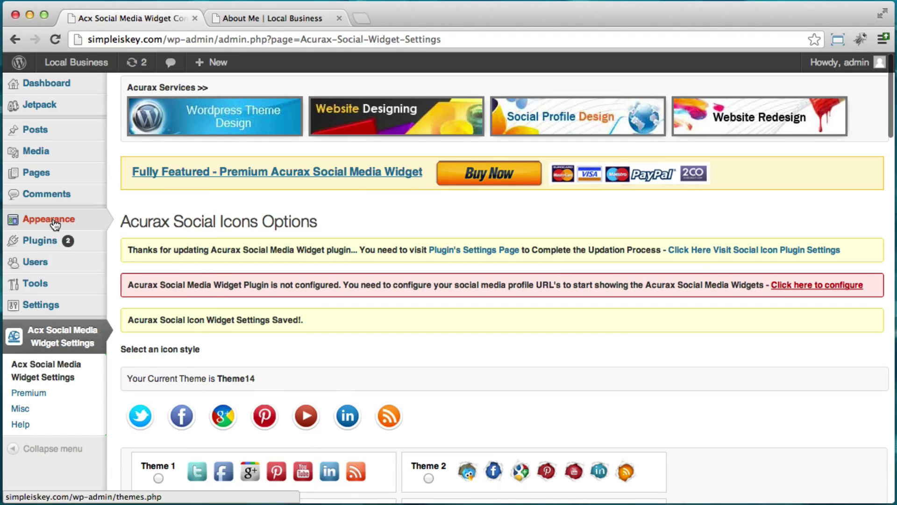
Add the Acurax Social Media Widget to the Primary Widget Area with 55px X 55px icons and save.
{"action": "mouse_move", "coordinate": [57, 223]}
{"action": "left_click", "coordinate": [140, 235]}
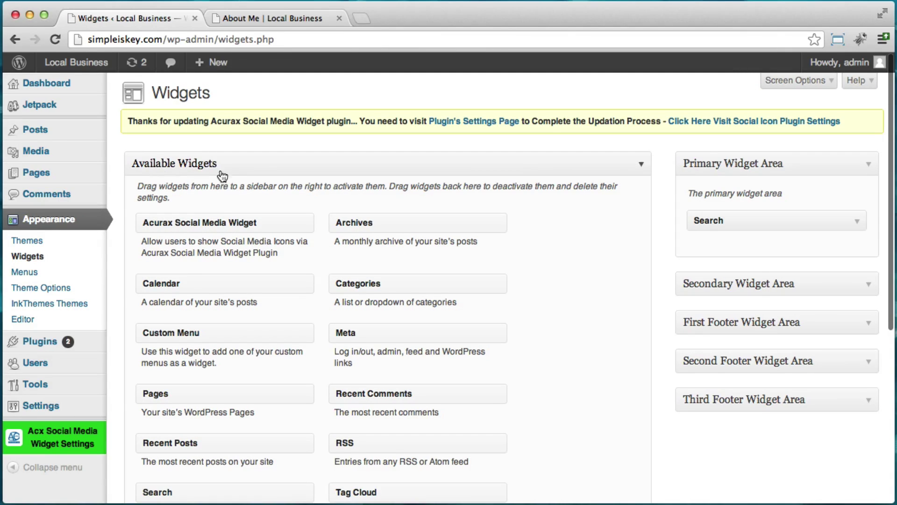
{"action": "left_click_drag", "start_coordinate": [182, 226], "coordinate": [687, 240]}
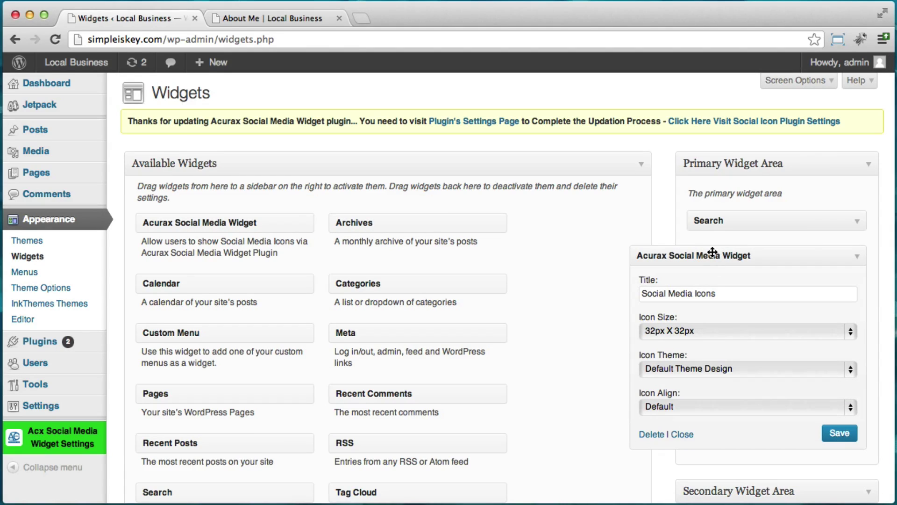
{"action": "left_click", "coordinate": [724, 332]}
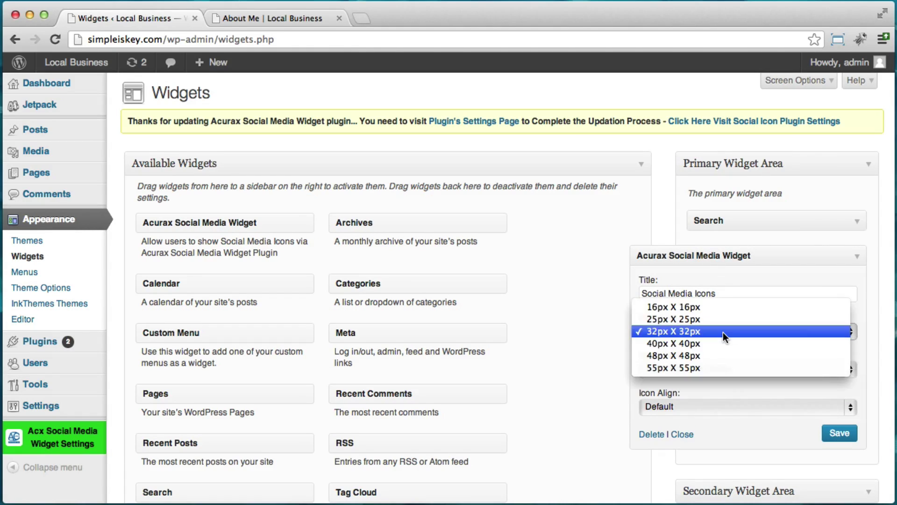
{"action": "left_click", "coordinate": [686, 369]}
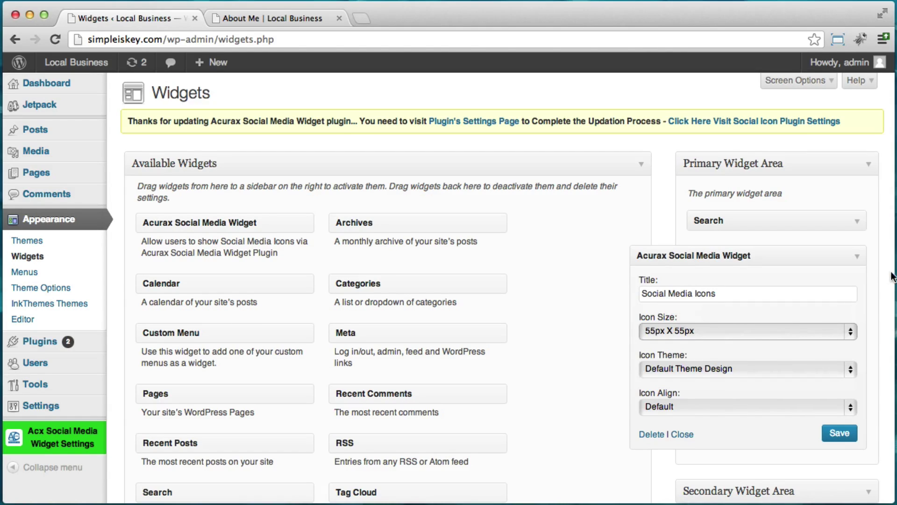
{"action": "left_click", "coordinate": [839, 433]}
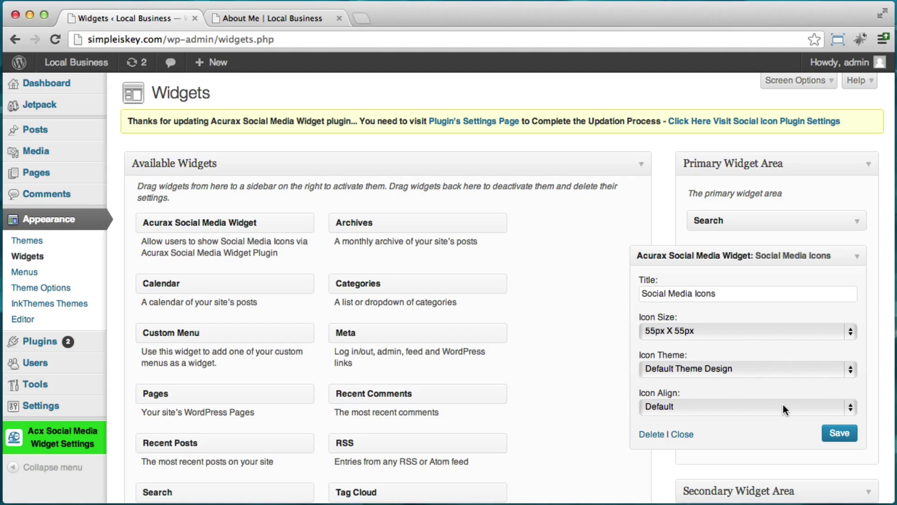
Set the widget's icon alignment to Center, save, and collapse its settings.
{"action": "left_click", "coordinate": [757, 405]}
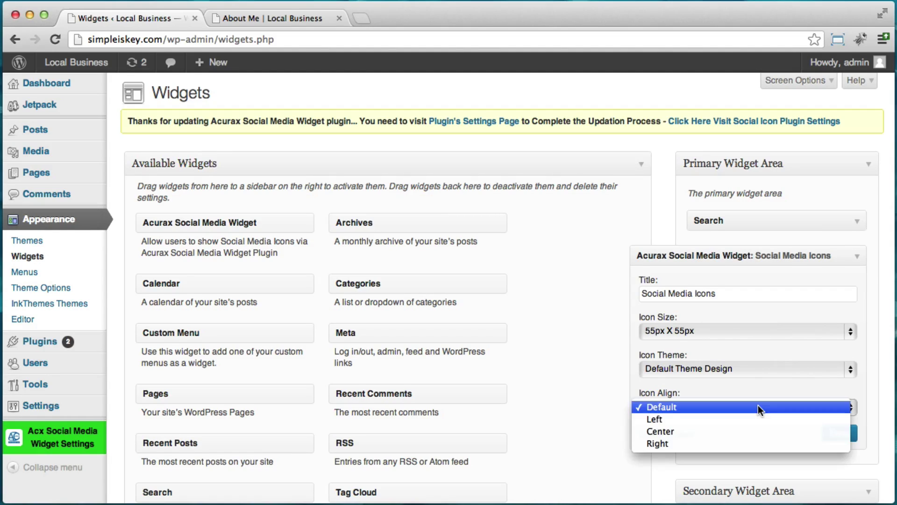
{"action": "left_click", "coordinate": [719, 430]}
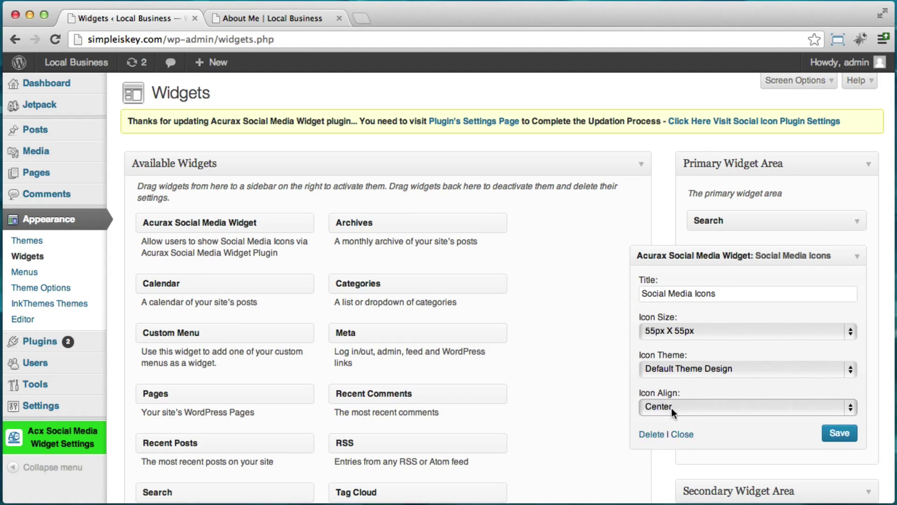
{"action": "left_click", "coordinate": [841, 435]}
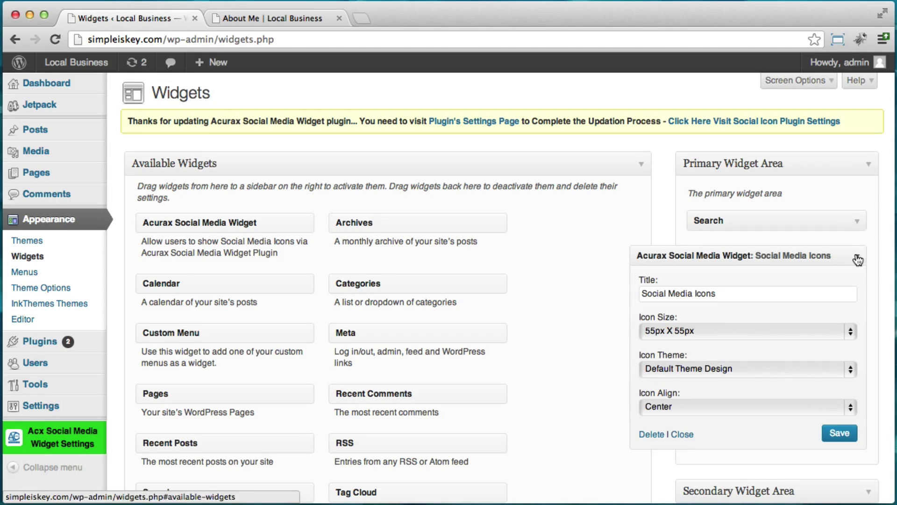
{"action": "left_click", "coordinate": [857, 257]}
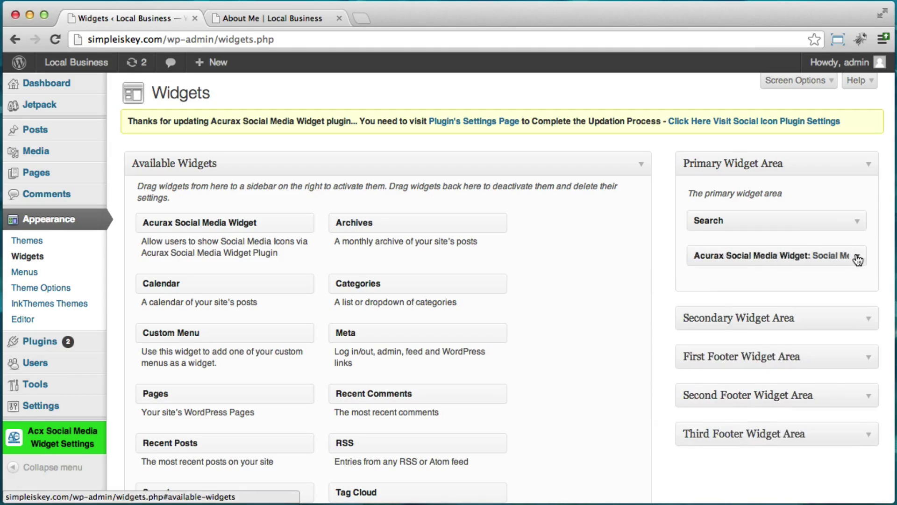
Reload the About Me page and follow the sidebar's Facebook icon to the Facebook page.
{"action": "left_click", "coordinate": [276, 18]}
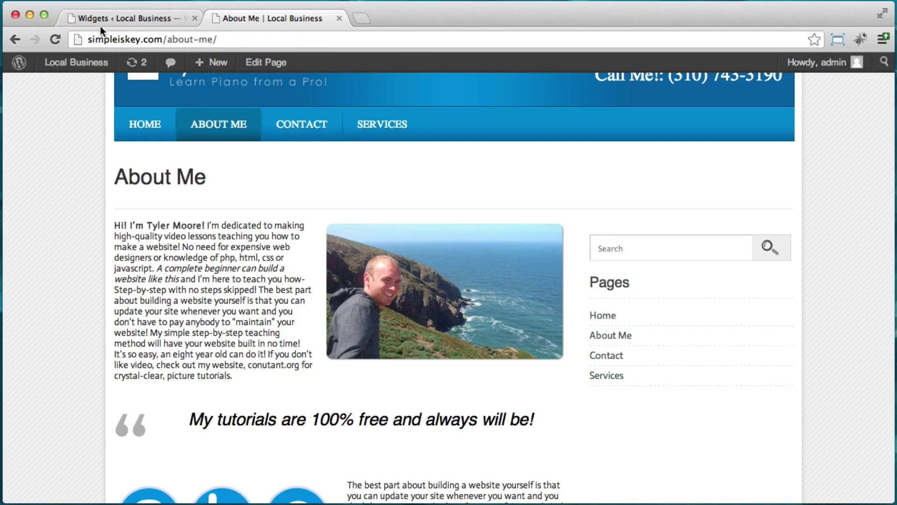
{"action": "left_click", "coordinate": [55, 39]}
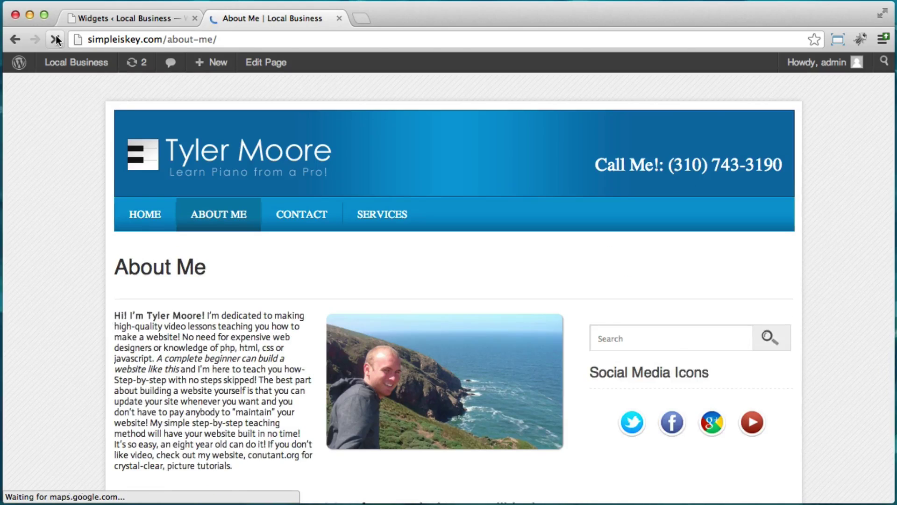
{"action": "scroll", "coordinate": [663, 166], "scroll_direction": "down", "scroll_amount": 5}
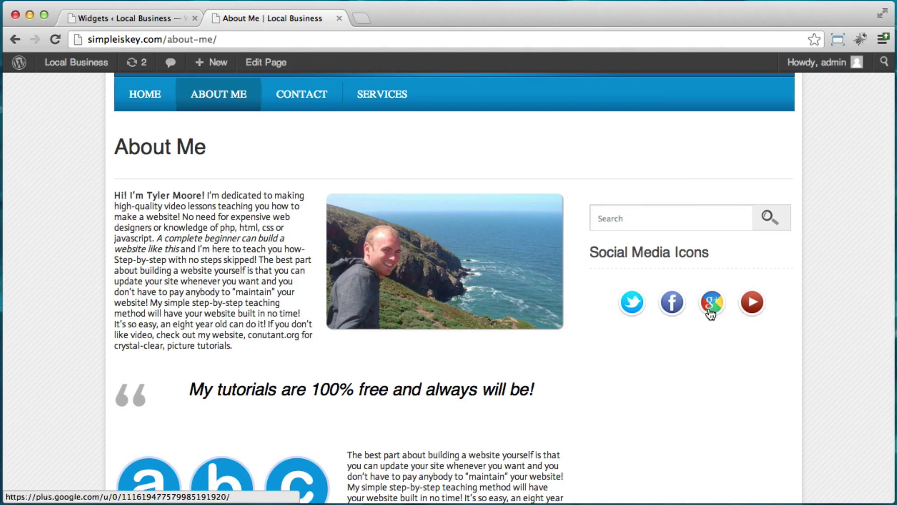
{"action": "left_click", "coordinate": [667, 303]}
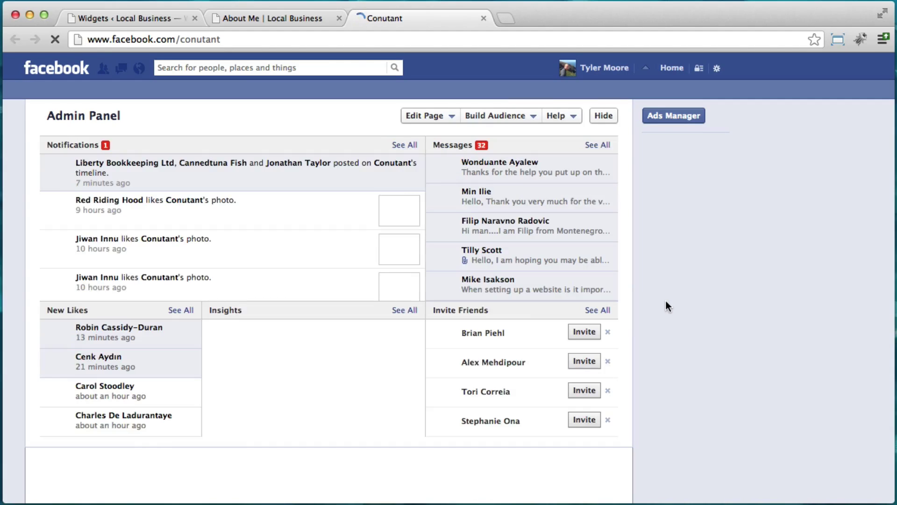
{"action": "scroll", "coordinate": [665, 298], "scroll_direction": "down", "scroll_amount": 8}
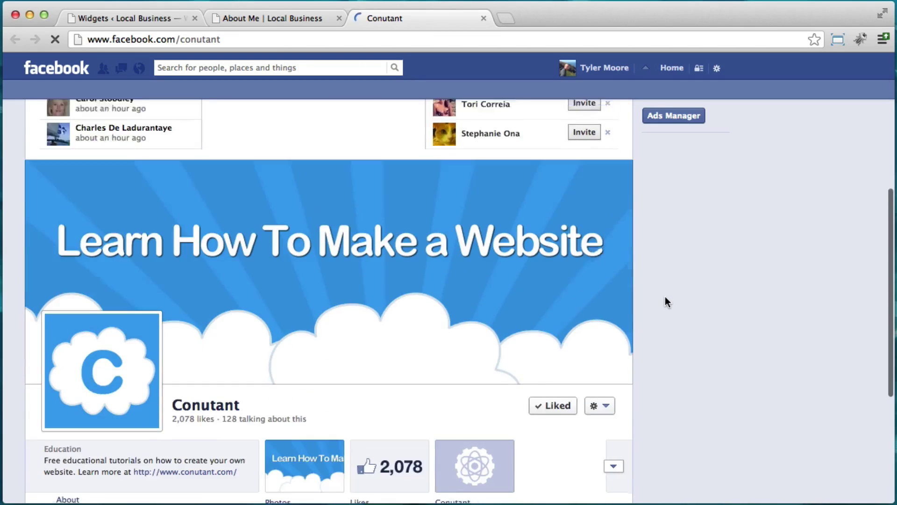
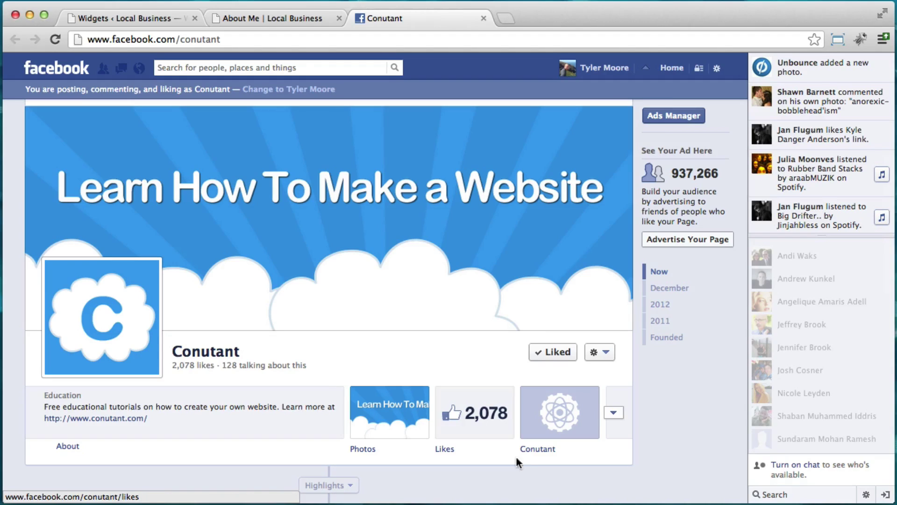
Close the Facebook tab, scroll over the About Me page, and return to the Widgets admin tab.
{"action": "left_click", "coordinate": [483, 18]}
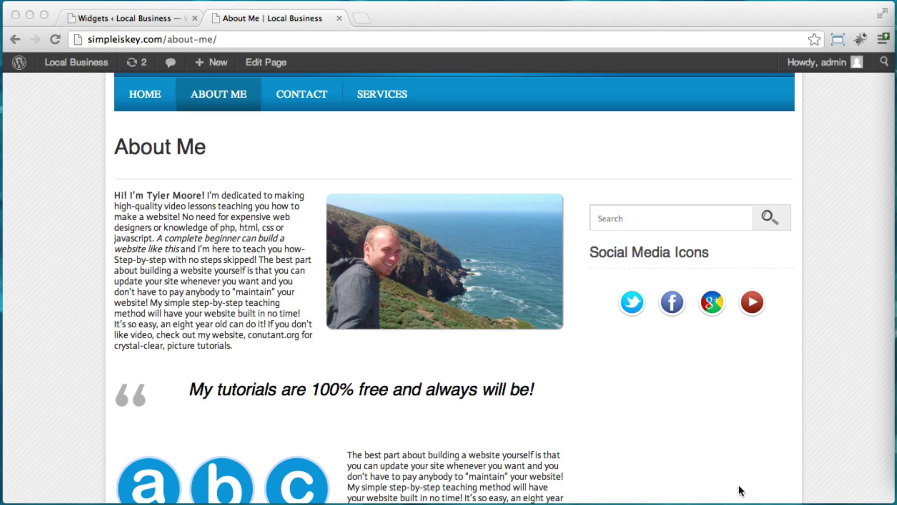
{"action": "scroll", "coordinate": [681, 419], "scroll_direction": "down", "scroll_amount": 1}
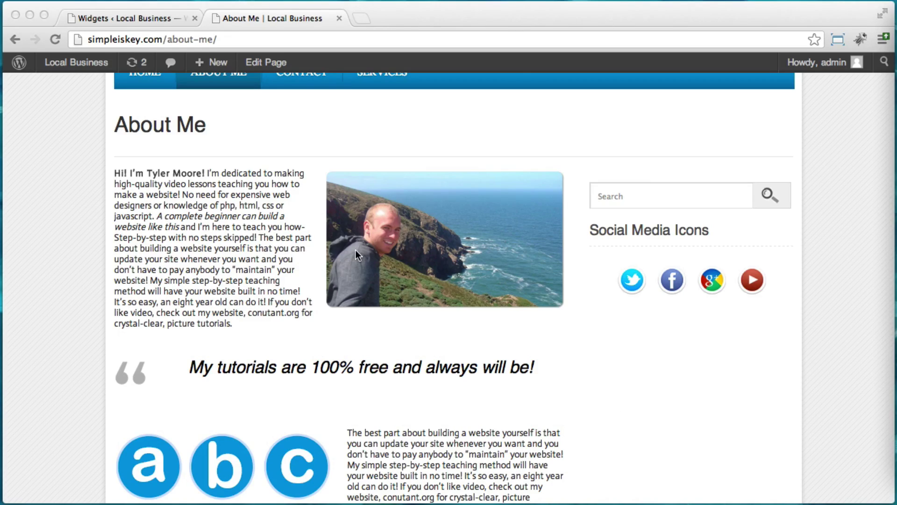
{"action": "left_click", "coordinate": [136, 19]}
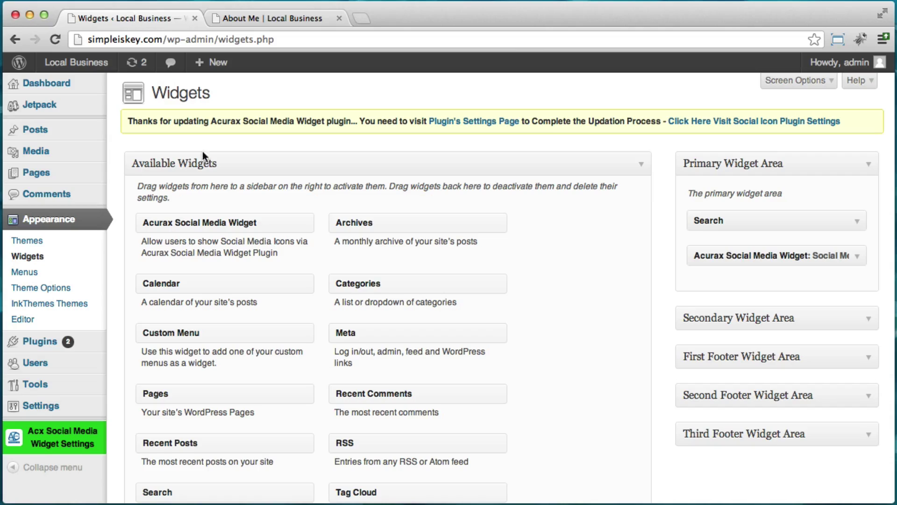
Search the plugin directory for 'mini twitter' from Plugins > Add New.
{"action": "scroll", "coordinate": [231, 265], "scroll_direction": "down", "scroll_amount": 5}
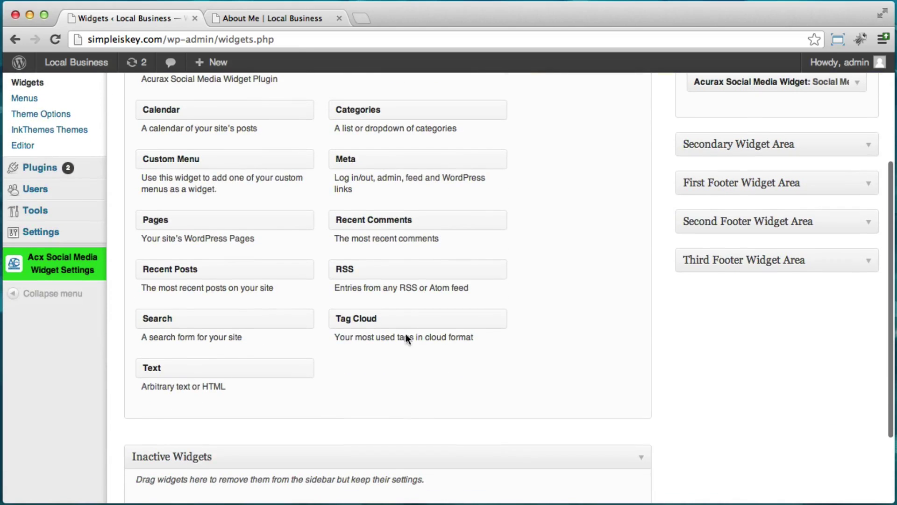
{"action": "scroll", "coordinate": [345, 221], "scroll_direction": "up", "scroll_amount": 4}
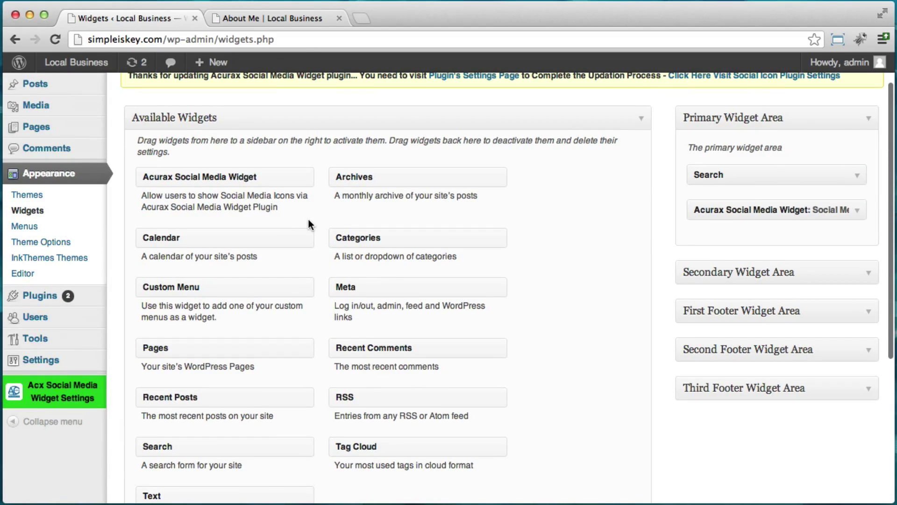
{"action": "left_click", "coordinate": [46, 308]}
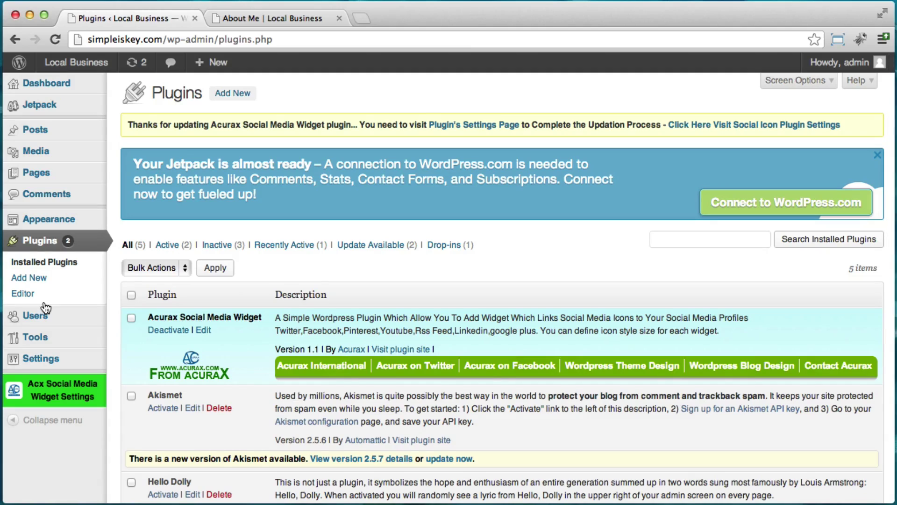
{"action": "left_click", "coordinate": [229, 95]}
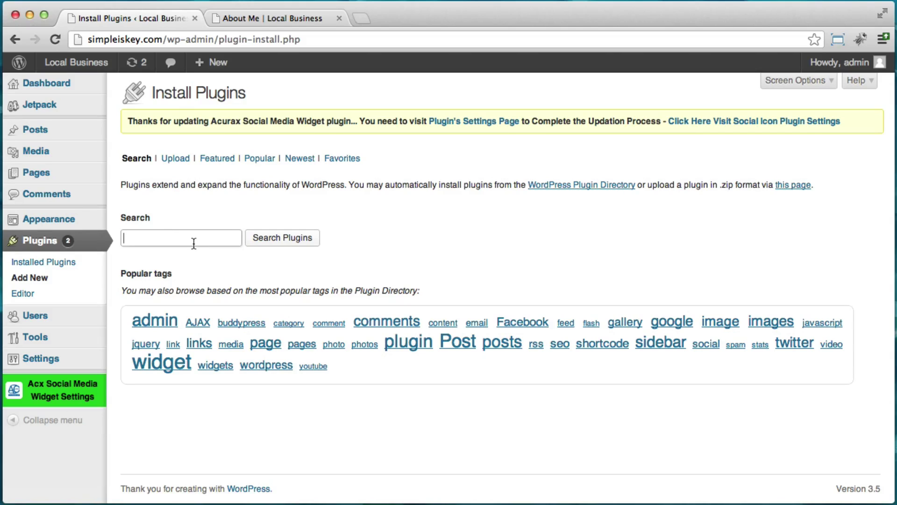
{"action": "type", "text": "mini"}
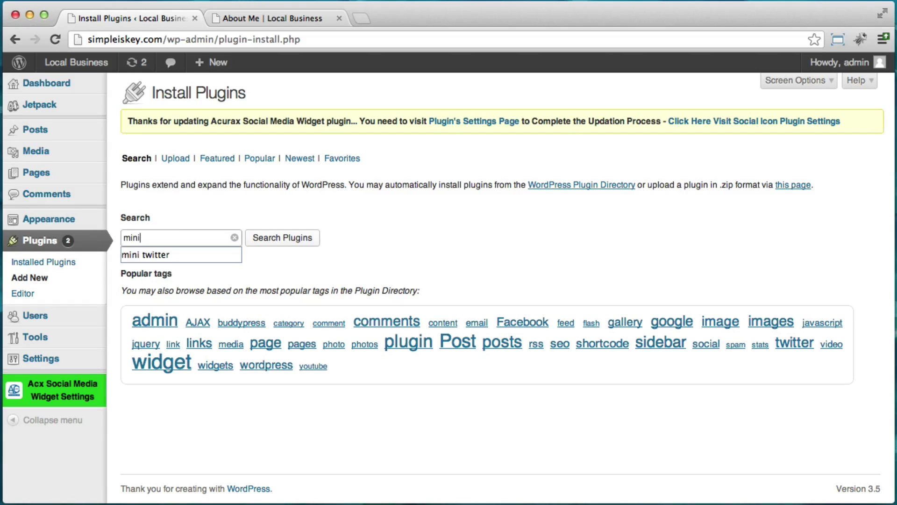
{"action": "key", "text": "Down"}
{"action": "key", "text": "Return"}
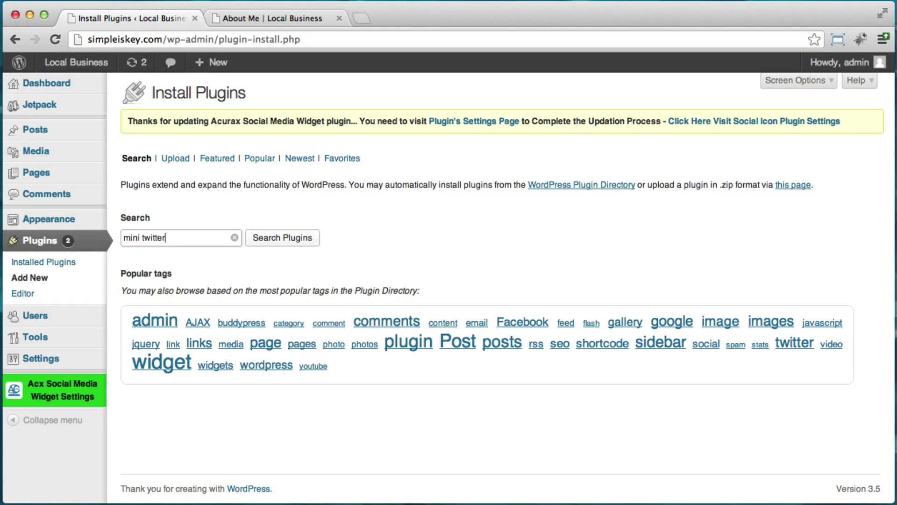
{"action": "left_click", "coordinate": [281, 239]}
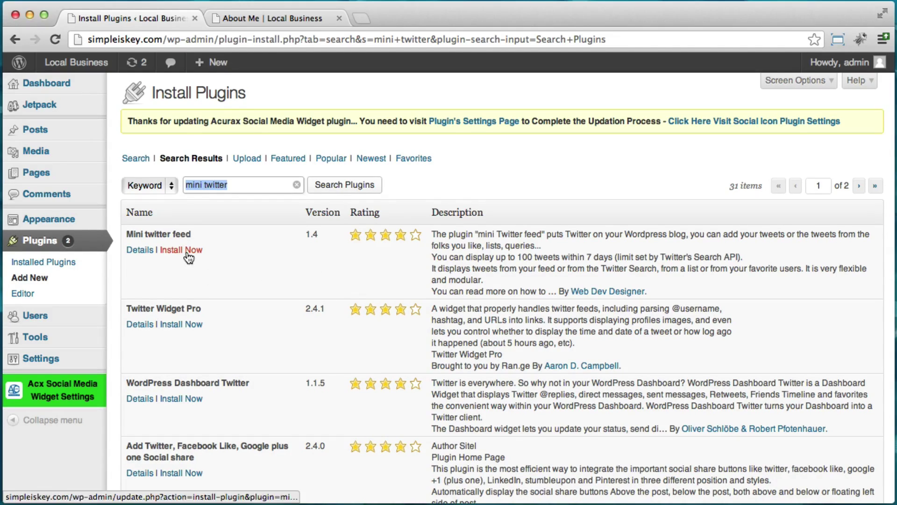
Install the Mini twitter feed 1.4 plugin and activate it.
{"action": "left_click", "coordinate": [187, 251]}
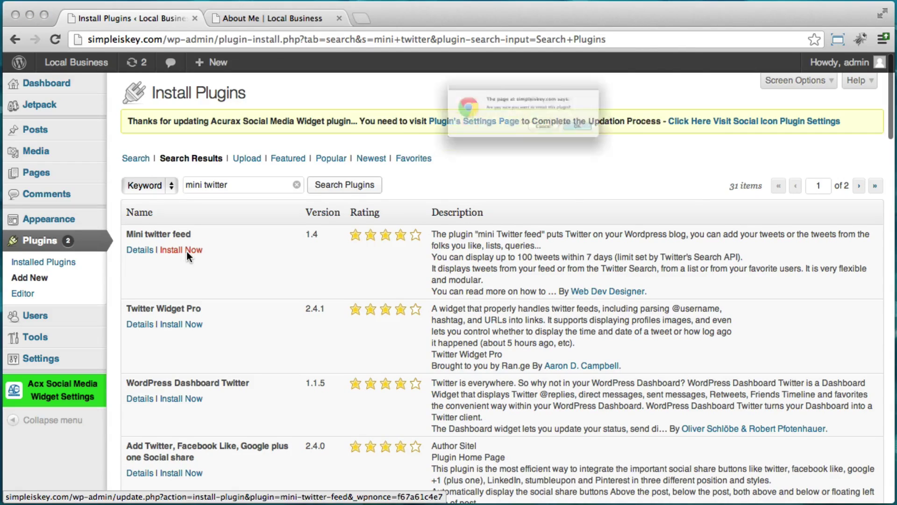
{"action": "left_click", "coordinate": [627, 143]}
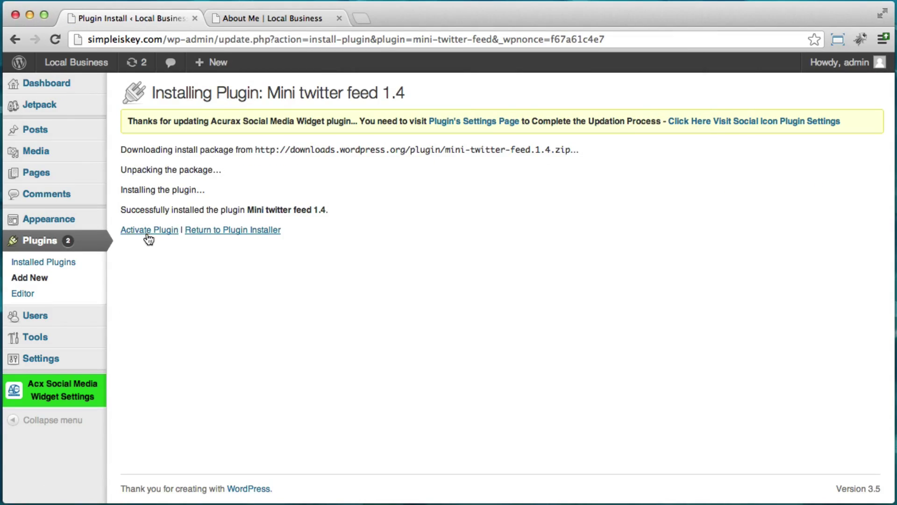
{"action": "left_click", "coordinate": [148, 231]}
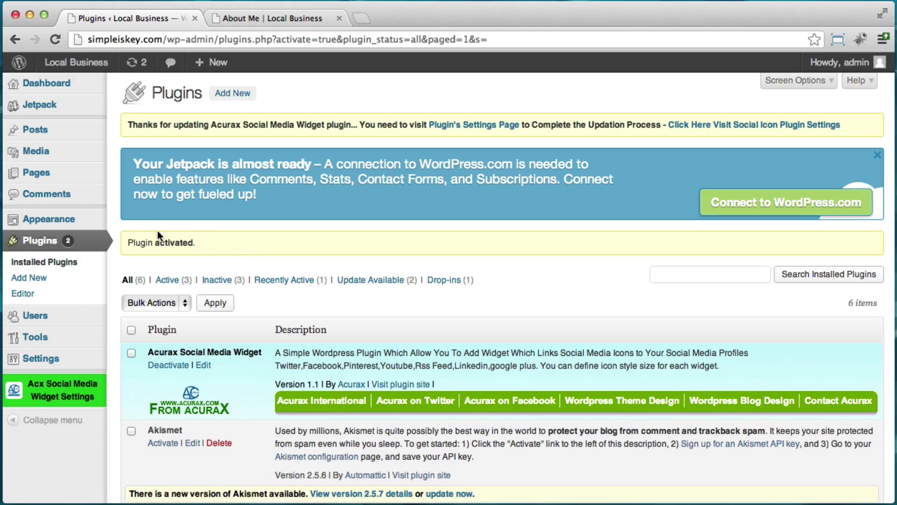
{"action": "mouse_move", "coordinate": [59, 222]}
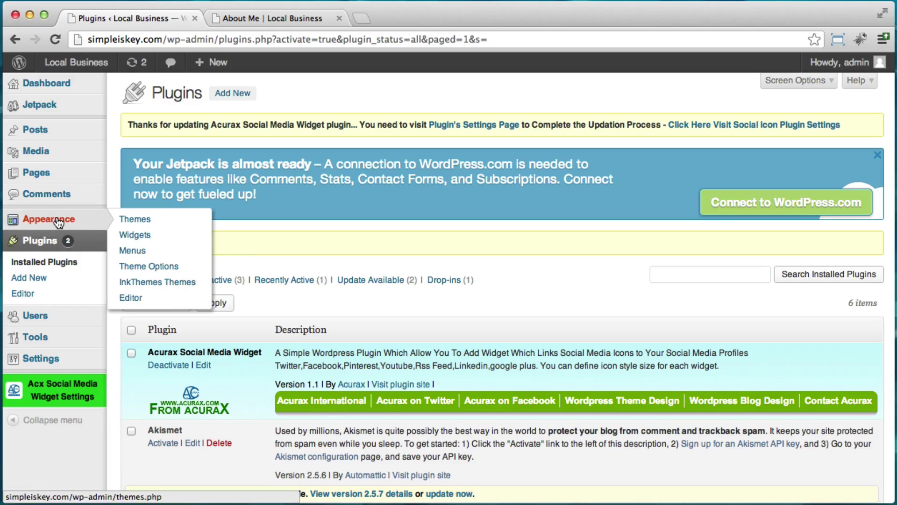
Drop miniTwitter into the Primary Widget Area with the Twitter username and Limit 3, and save.
{"action": "left_click", "coordinate": [152, 238]}
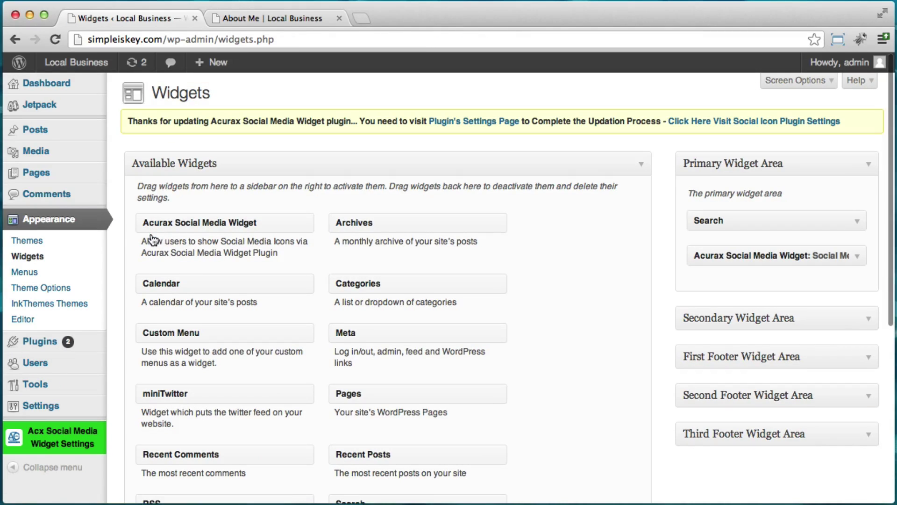
{"action": "scroll", "coordinate": [344, 239], "scroll_direction": "down", "scroll_amount": 2}
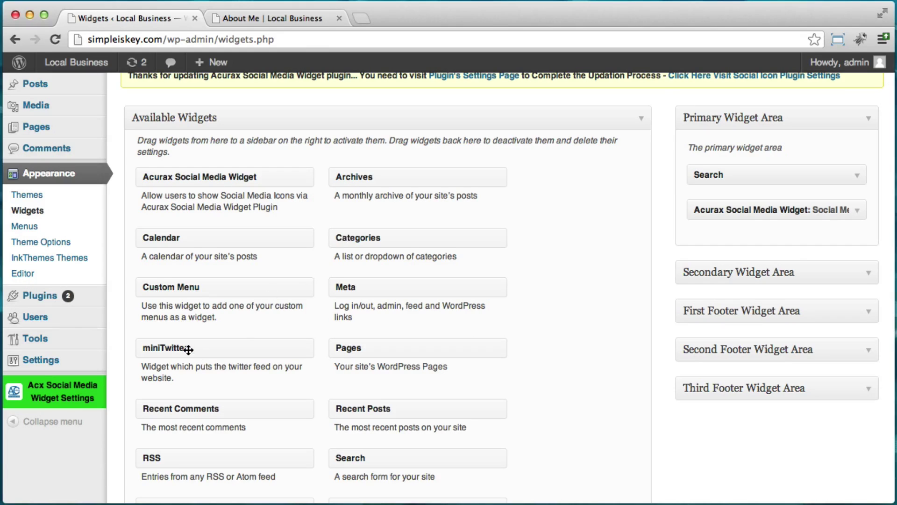
{"action": "left_click_drag", "start_coordinate": [190, 350], "coordinate": [714, 248]}
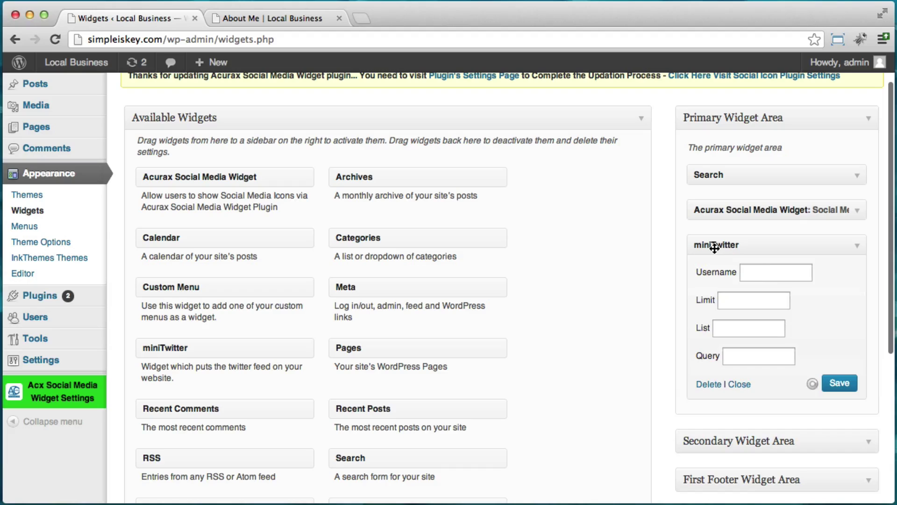
{"action": "left_click", "coordinate": [765, 275]}
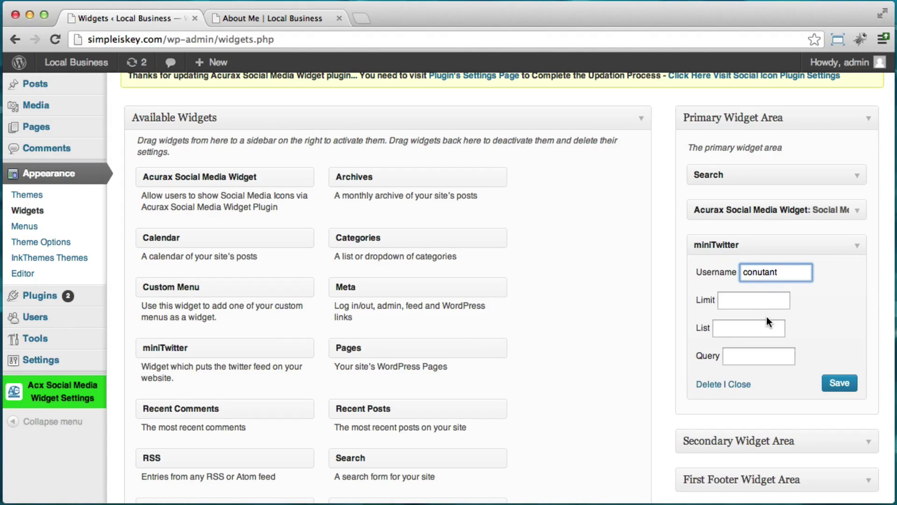
{"action": "left_click", "coordinate": [754, 301]}
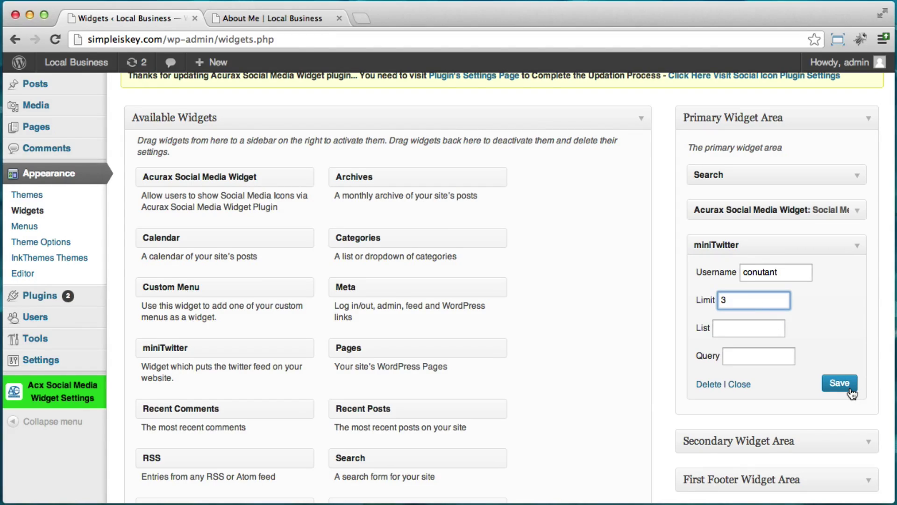
{"action": "left_click", "coordinate": [848, 390]}
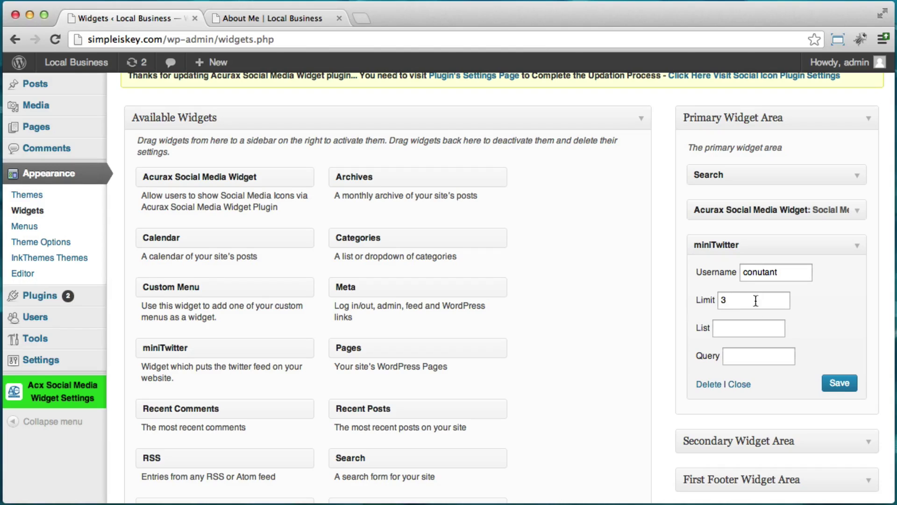
{"action": "left_click_drag", "start_coordinate": [742, 301], "coordinate": [687, 301]}
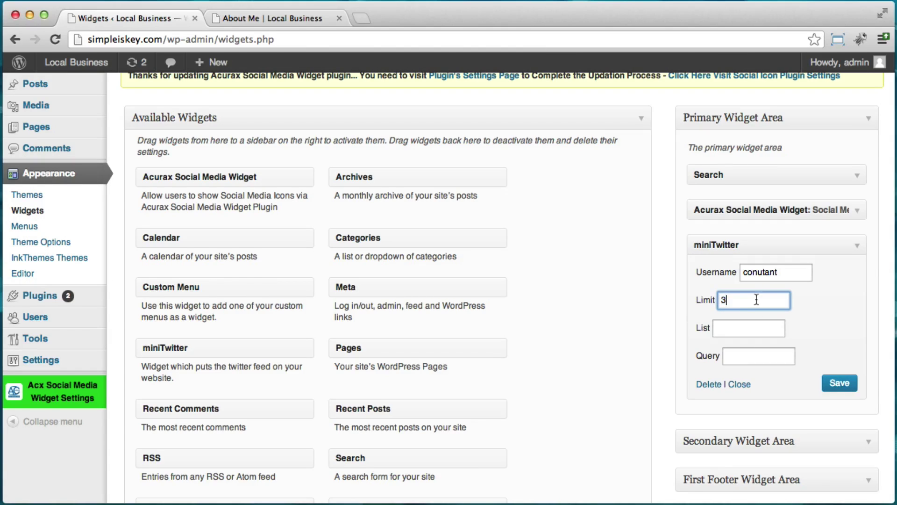
{"action": "left_click", "coordinate": [251, 17]}
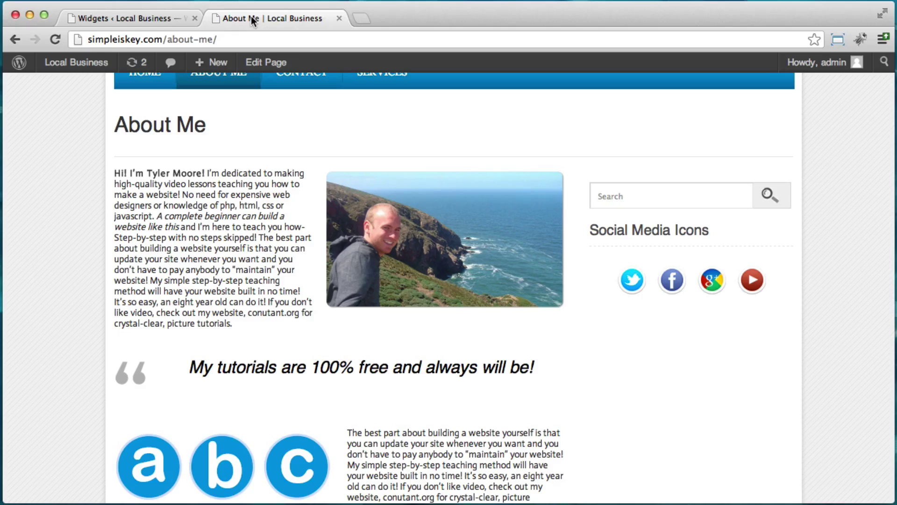
Reload the About Me page and scroll through it to see the new Mini Tweets sidebar feed.
{"action": "left_click", "coordinate": [55, 42]}
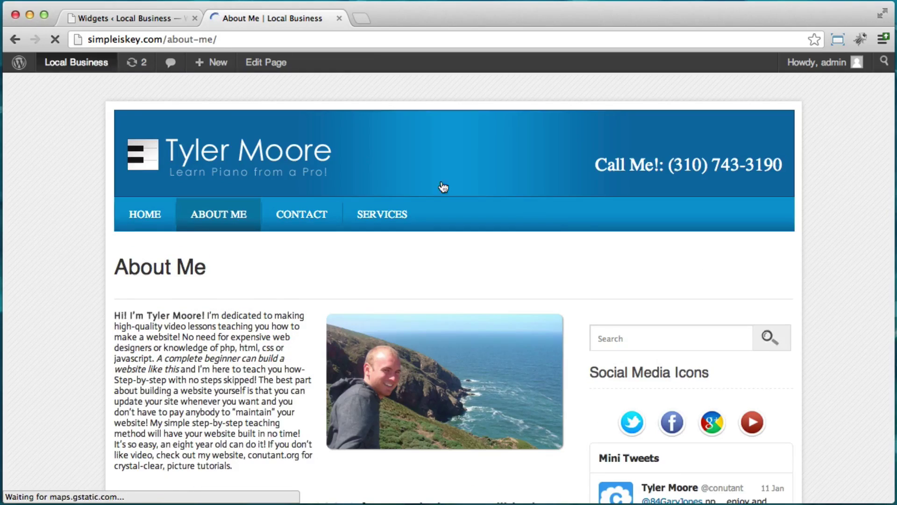
{"action": "scroll", "coordinate": [641, 249], "scroll_direction": "down", "scroll_amount": 3}
{"action": "scroll", "coordinate": [644, 254], "scroll_direction": "up", "scroll_amount": 2}
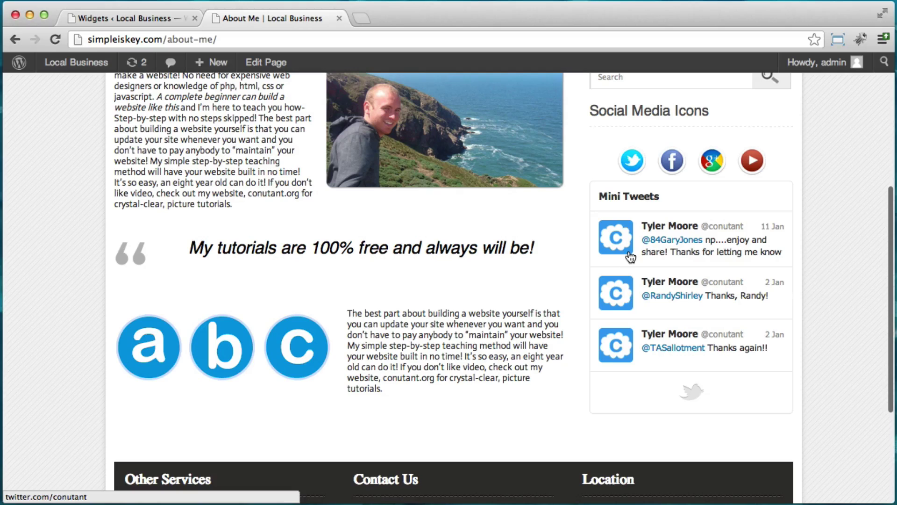
{"action": "scroll", "coordinate": [628, 255], "scroll_direction": "up", "scroll_amount": 1}
{"action": "scroll", "coordinate": [644, 233], "scroll_direction": "up", "scroll_amount": 3}
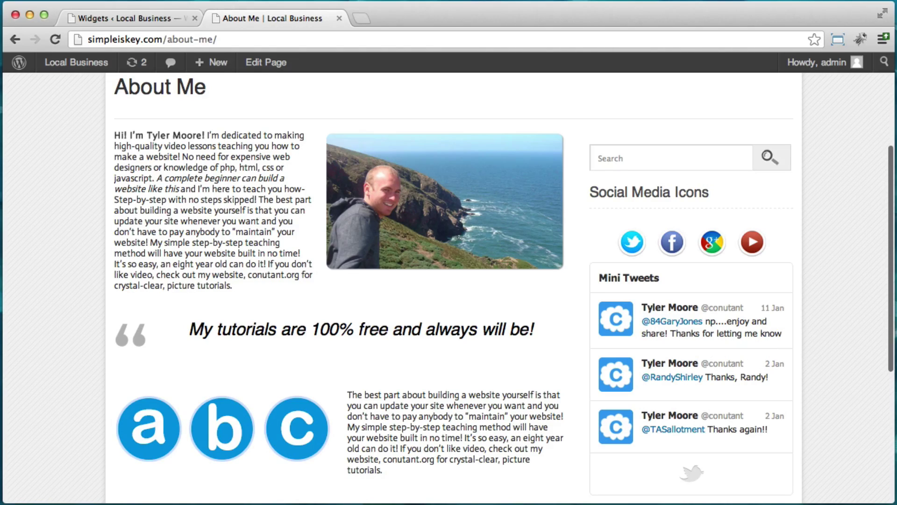
{"action": "scroll", "coordinate": [228, 209], "scroll_direction": "up", "scroll_amount": 8}
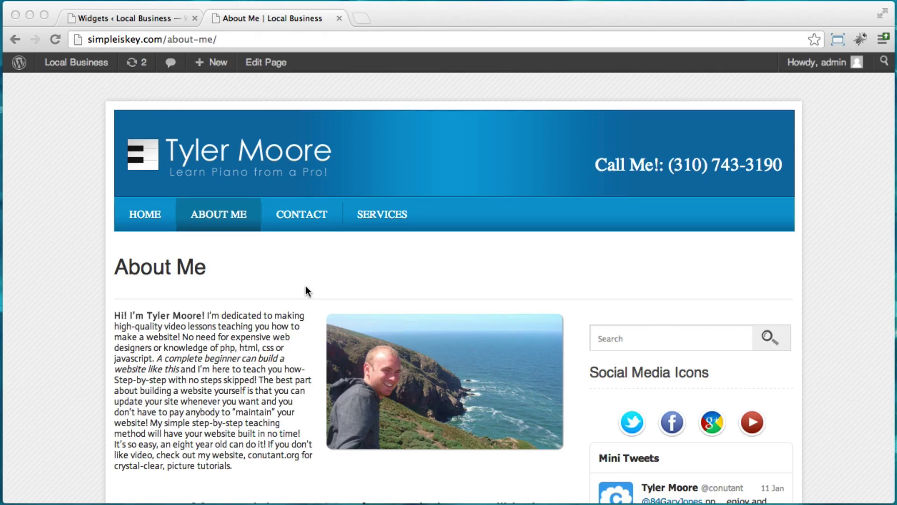
{"action": "scroll", "coordinate": [306, 290], "scroll_direction": "down", "scroll_amount": 8}
{"action": "scroll", "coordinate": [651, 258], "scroll_direction": "up", "scroll_amount": 6}
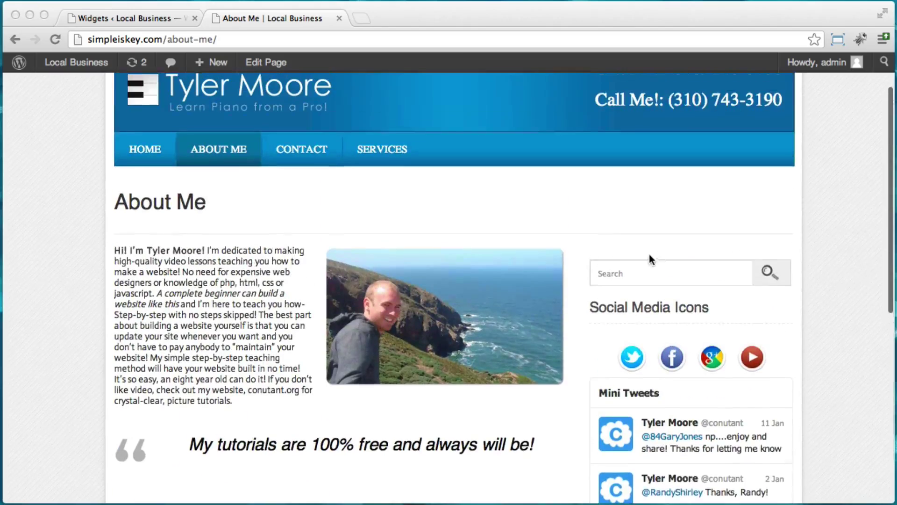
{"action": "scroll", "coordinate": [650, 255], "scroll_direction": "up", "scroll_amount": 2}
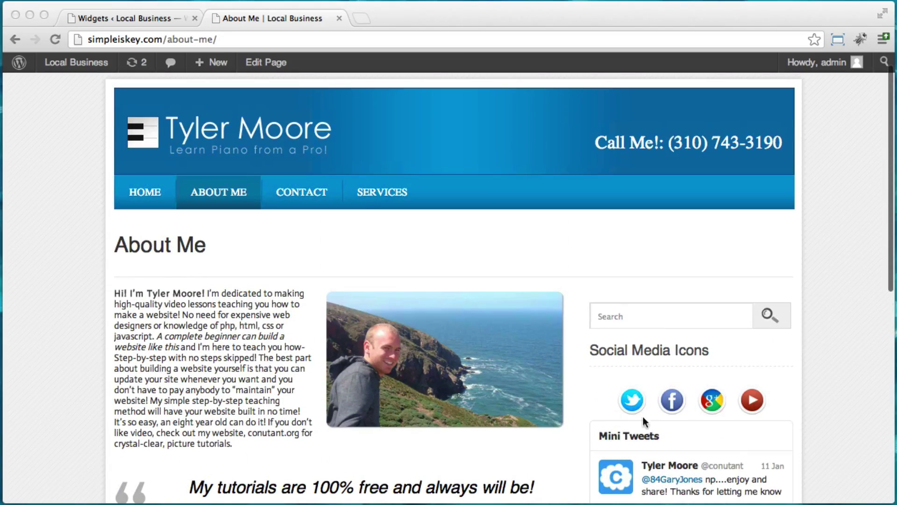
Preview the live Contact and Services pages.
{"action": "left_click", "coordinate": [300, 195]}
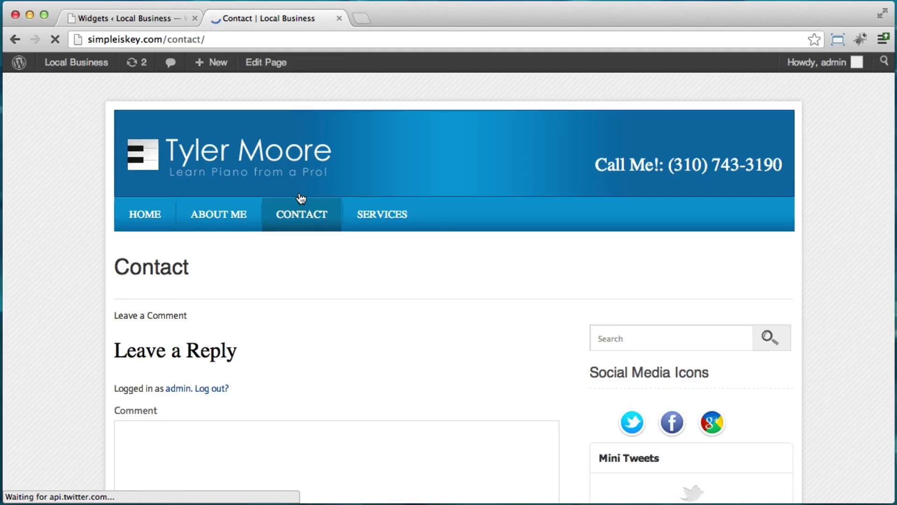
{"action": "scroll", "coordinate": [417, 216], "scroll_direction": "down", "scroll_amount": 4}
{"action": "scroll", "coordinate": [397, 218], "scroll_direction": "up", "scroll_amount": 4}
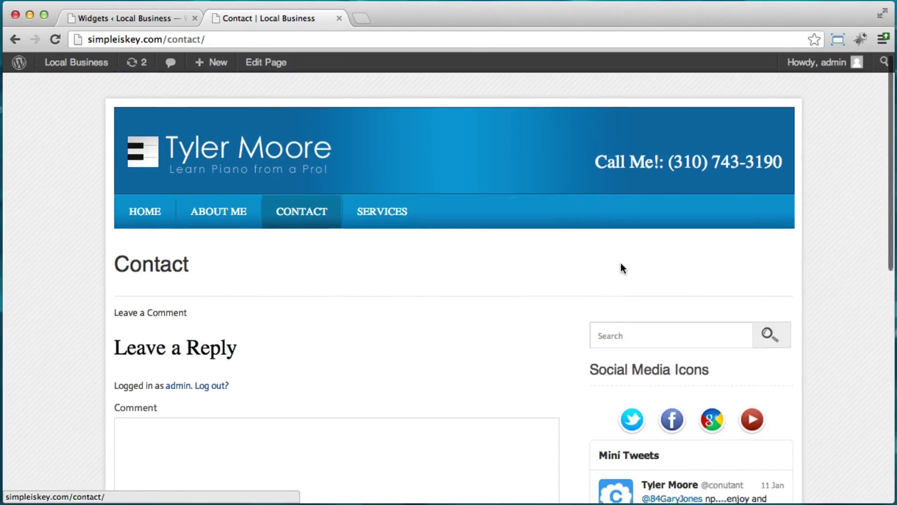
{"action": "scroll", "coordinate": [620, 264], "scroll_direction": "down", "scroll_amount": 5}
{"action": "scroll", "coordinate": [575, 201], "scroll_direction": "up", "scroll_amount": 5}
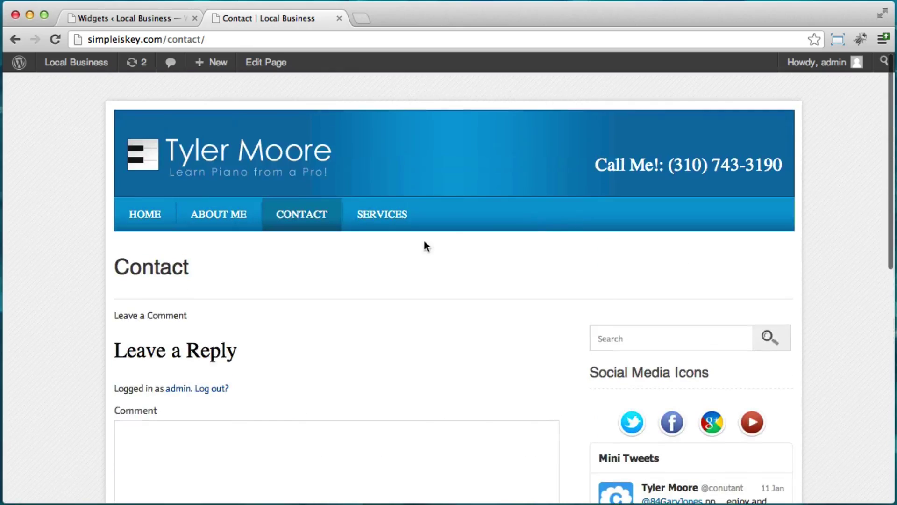
{"action": "left_click", "coordinate": [391, 224]}
{"action": "scroll", "coordinate": [559, 281], "scroll_direction": "down", "scroll_amount": 1}
{"action": "scroll", "coordinate": [753, 331], "scroll_direction": "down", "scroll_amount": 3}
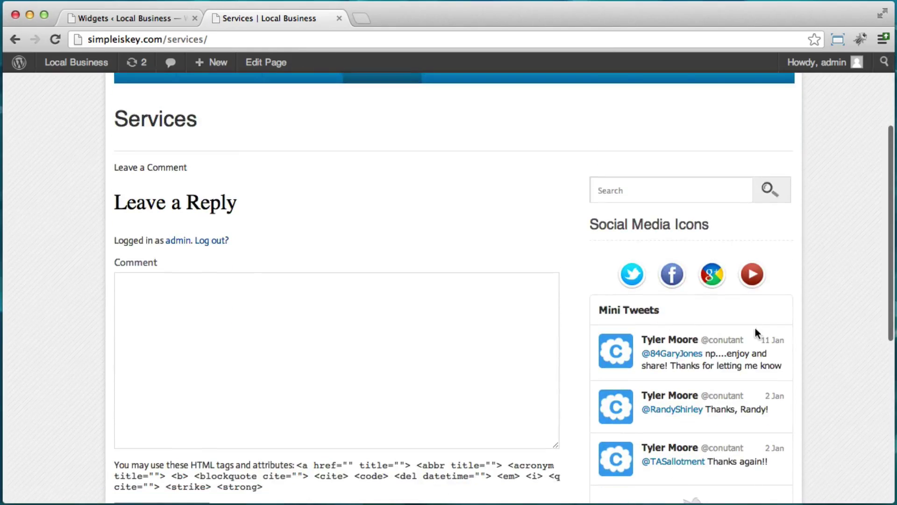
{"action": "scroll", "coordinate": [548, 259], "scroll_direction": "up", "scroll_amount": 4}
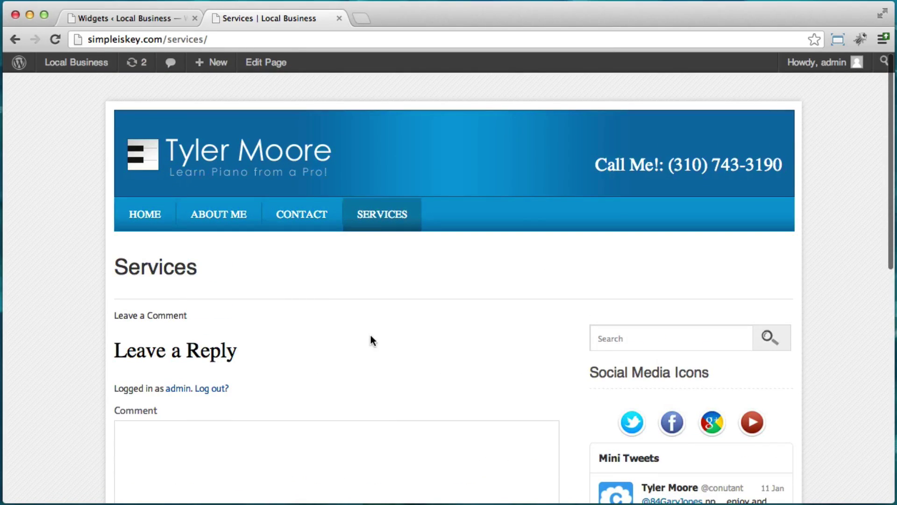
Preview the Home and About Me pages, ending on the Contact page.
{"action": "left_click", "coordinate": [145, 226]}
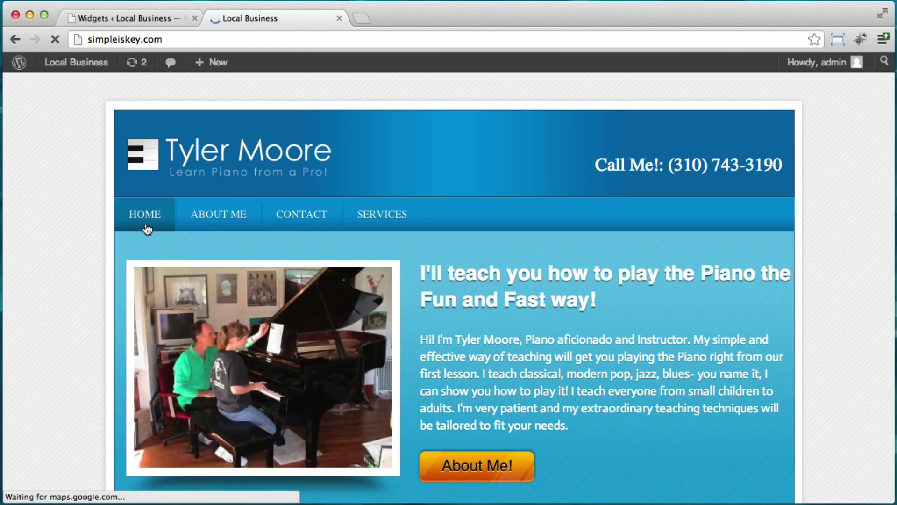
{"action": "scroll", "coordinate": [645, 285], "scroll_direction": "down", "scroll_amount": 5}
{"action": "scroll", "coordinate": [645, 285], "scroll_direction": "up", "scroll_amount": 4}
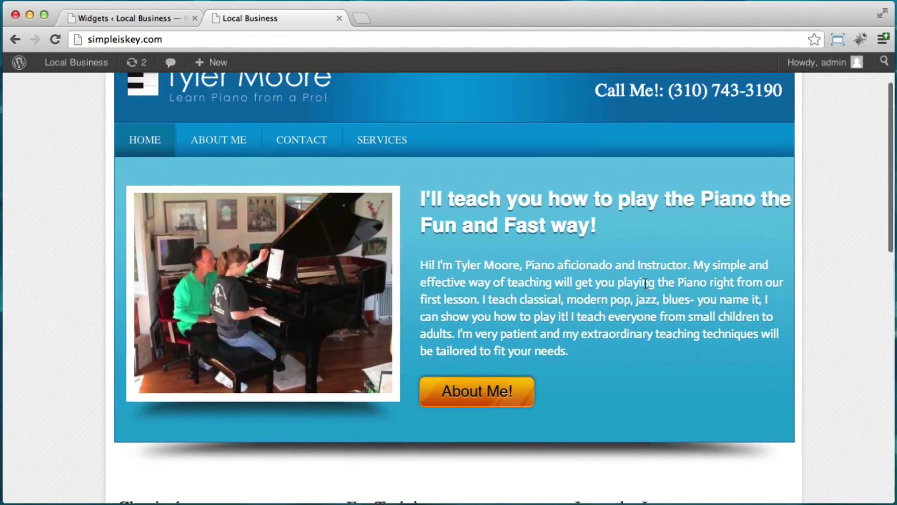
{"action": "left_click", "coordinate": [472, 429]}
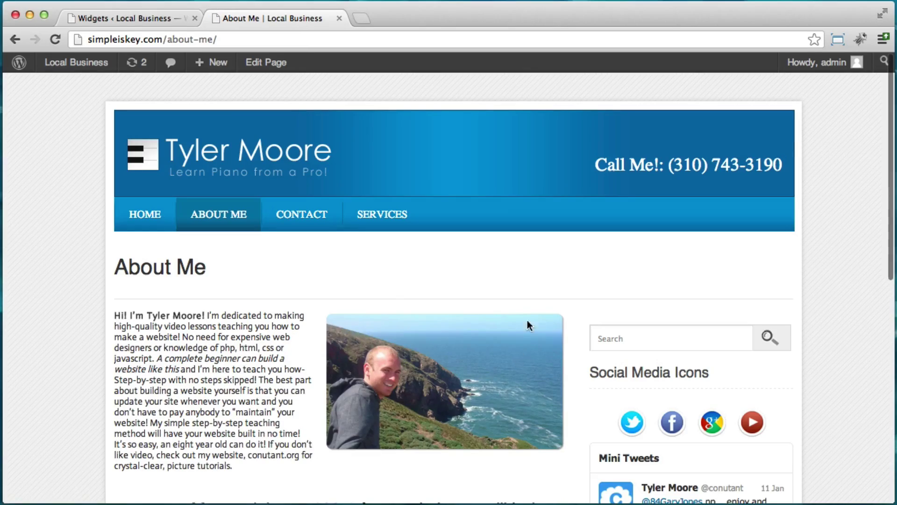
{"action": "scroll", "coordinate": [467, 304], "scroll_direction": "down", "scroll_amount": 1}
{"action": "scroll", "coordinate": [412, 284], "scroll_direction": "down", "scroll_amount": 8}
{"action": "scroll", "coordinate": [414, 284], "scroll_direction": "up", "scroll_amount": 9}
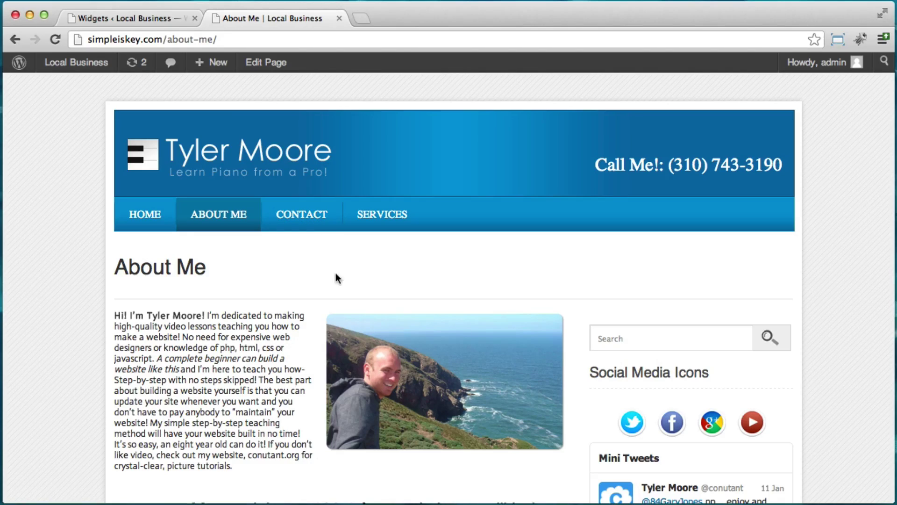
{"action": "left_click", "coordinate": [305, 218]}
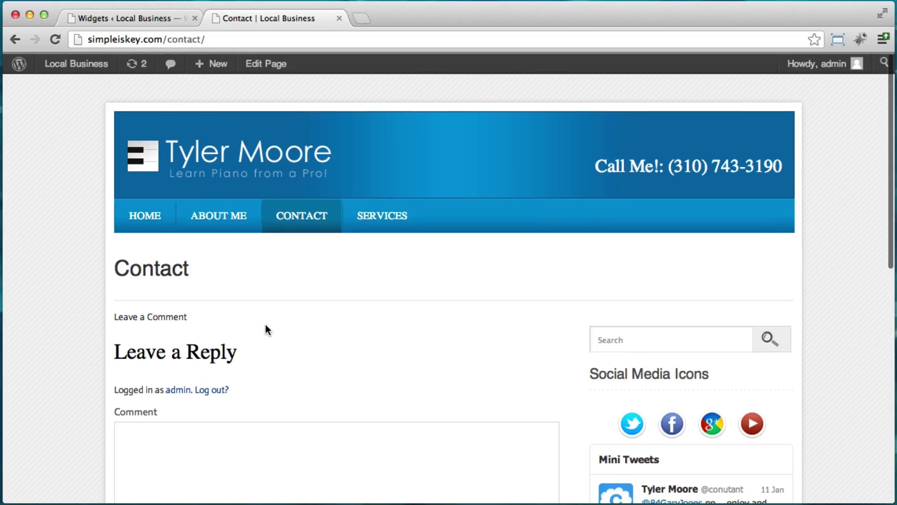
Go from the Widgets tab via the Dashboard to Plugins > Add New and focus the plugin search field.
{"action": "left_click", "coordinate": [141, 18]}
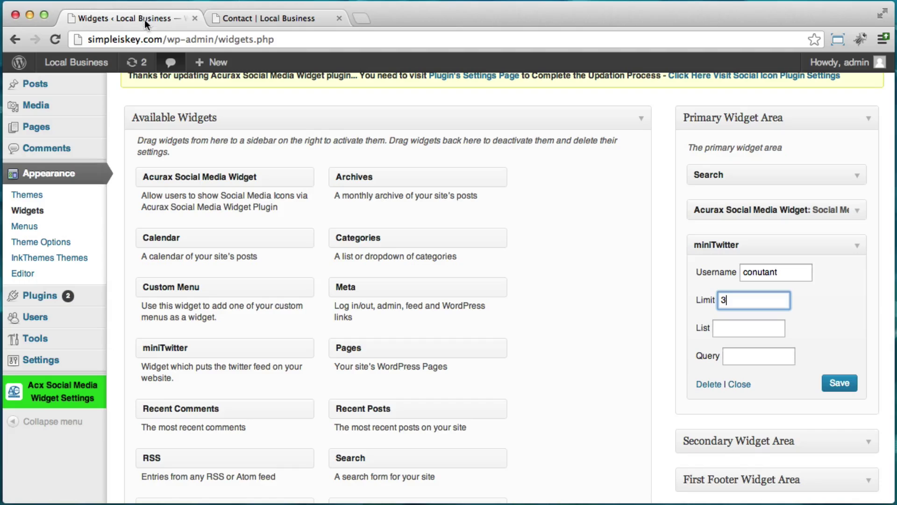
{"action": "scroll", "coordinate": [122, 190], "scroll_direction": "up", "scroll_amount": 3}
{"action": "left_click", "coordinate": [61, 93]}
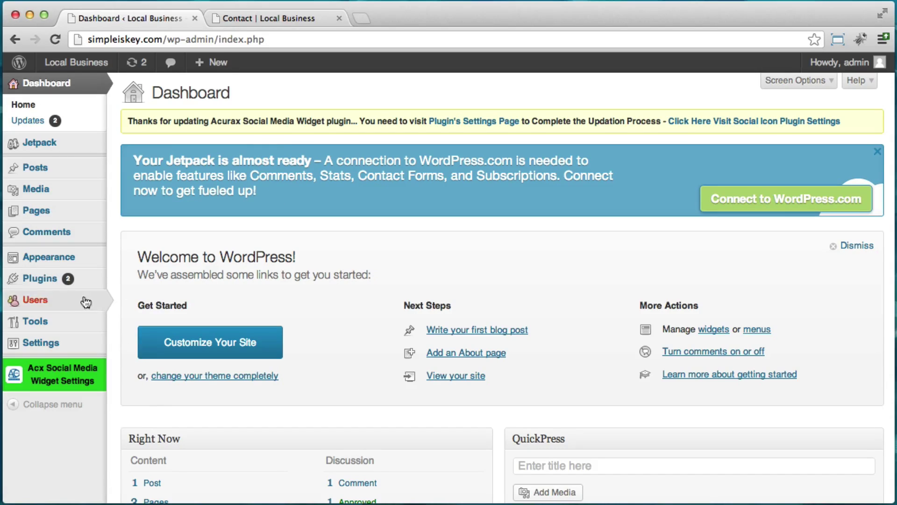
{"action": "left_click", "coordinate": [31, 281]}
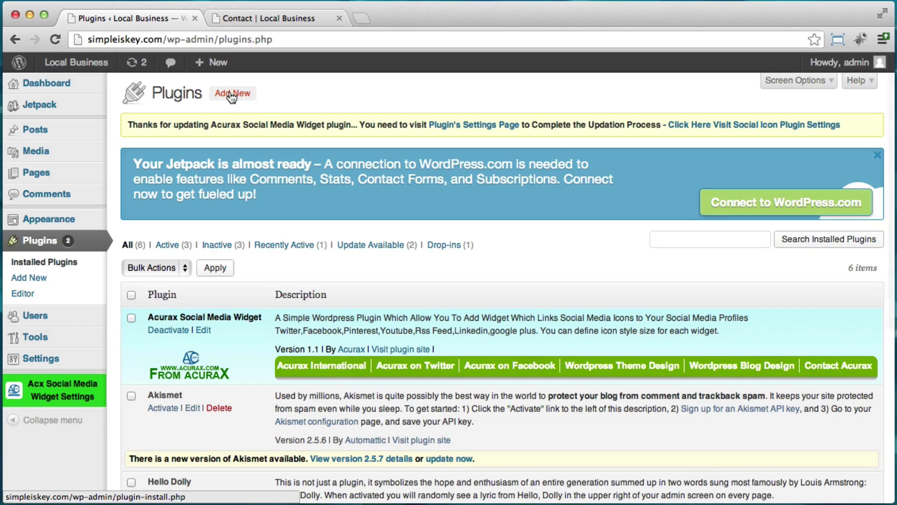
{"action": "left_click", "coordinate": [231, 95]}
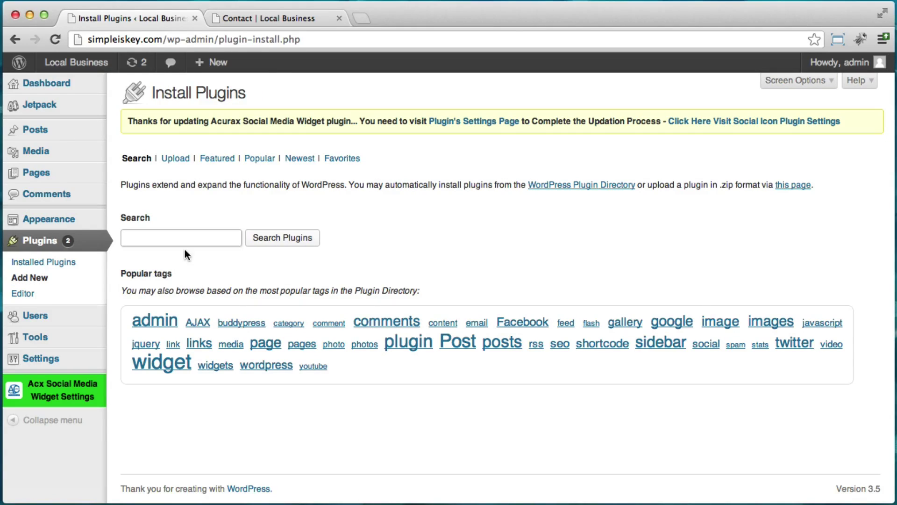
{"action": "left_click", "coordinate": [184, 243]}
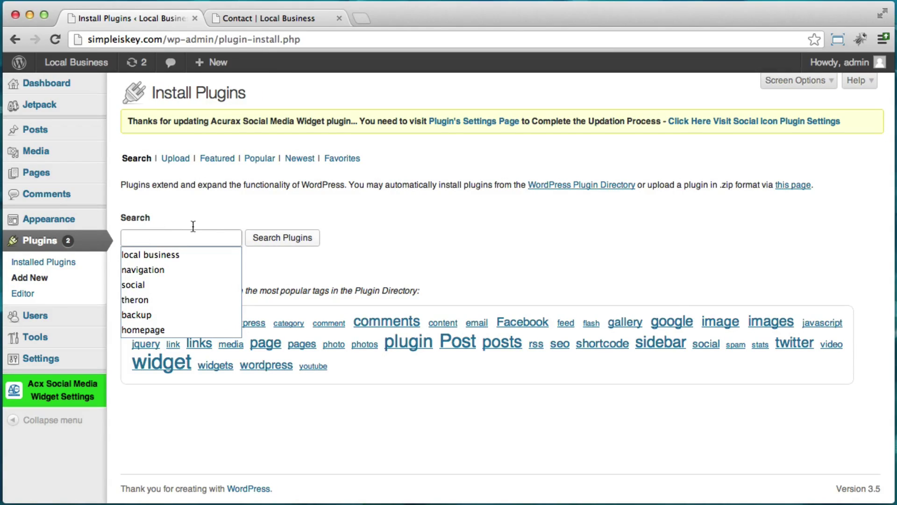
Search for 'contact form 7', install and activate Contact Form 7, and open its forms list.
{"action": "type", "text": "contac"}
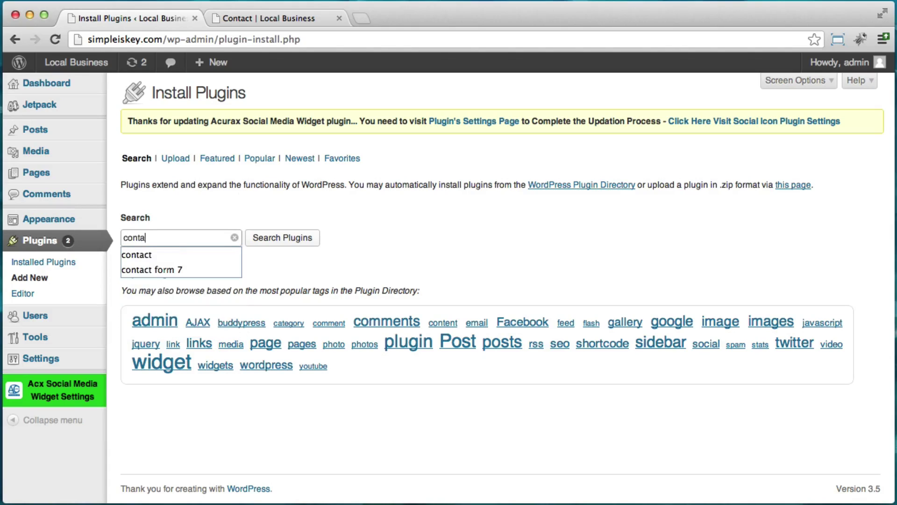
{"action": "left_click", "coordinate": [170, 271]}
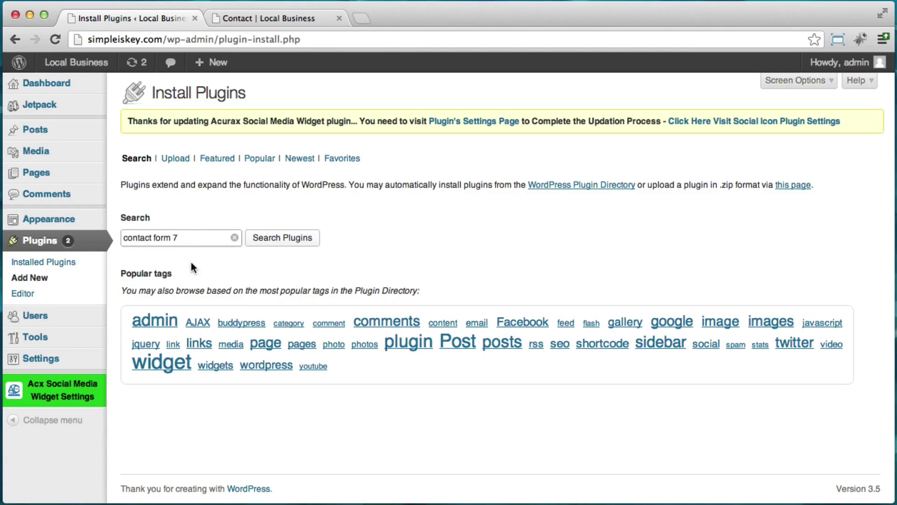
{"action": "left_click", "coordinate": [299, 247]}
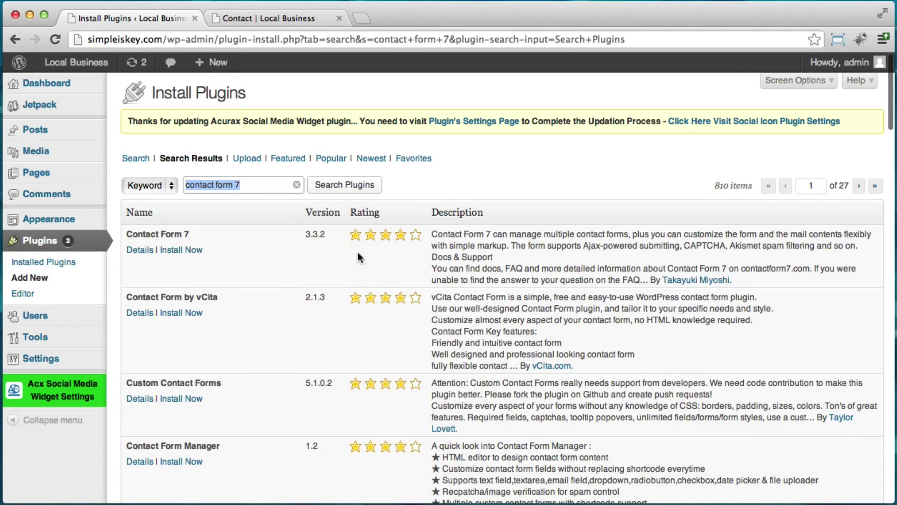
{"action": "left_click", "coordinate": [190, 250]}
{"action": "left_click", "coordinate": [627, 140]}
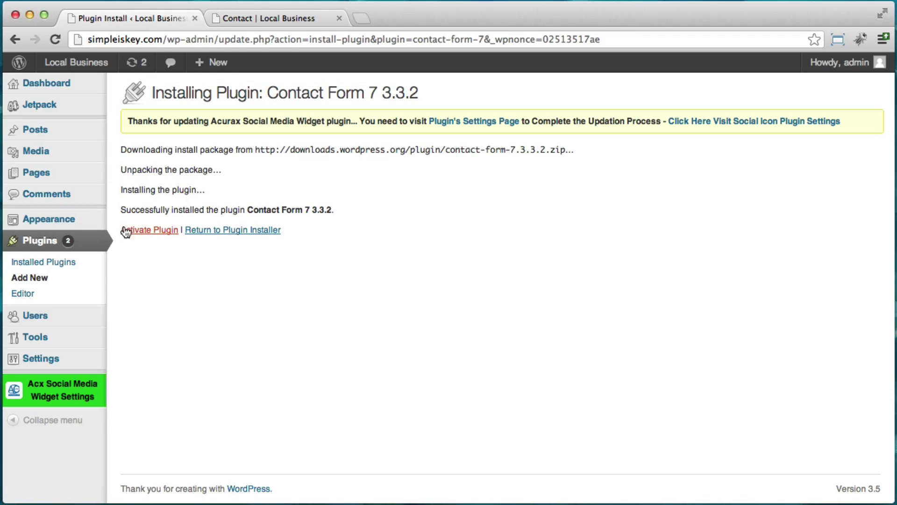
{"action": "left_click", "coordinate": [143, 232]}
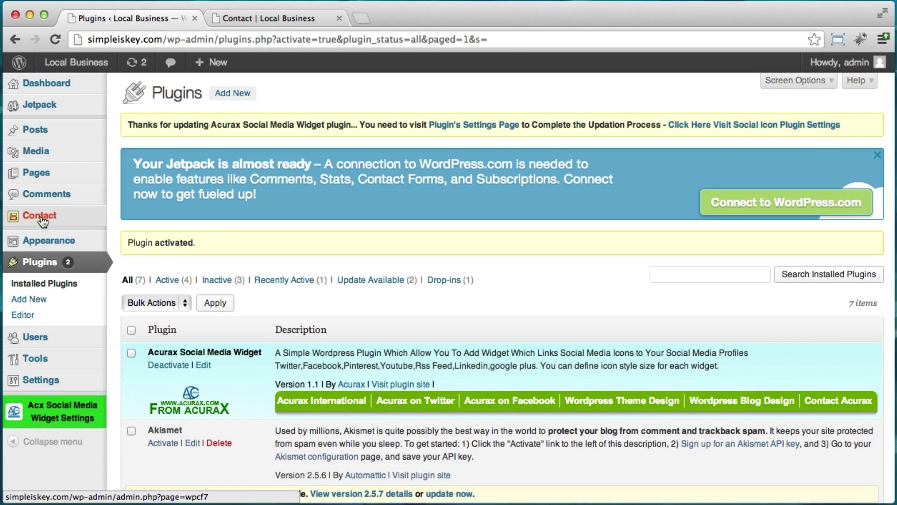
{"action": "mouse_move", "coordinate": [78, 337]}
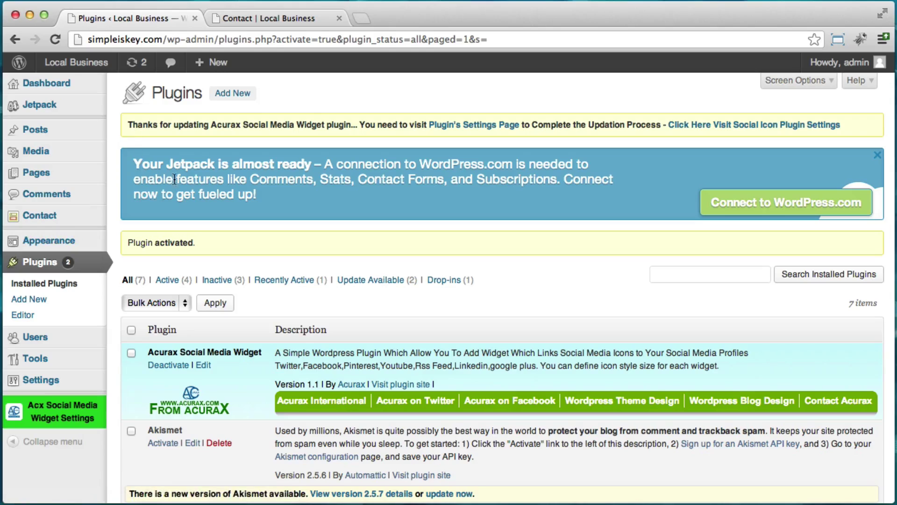
{"action": "left_click", "coordinate": [59, 224]}
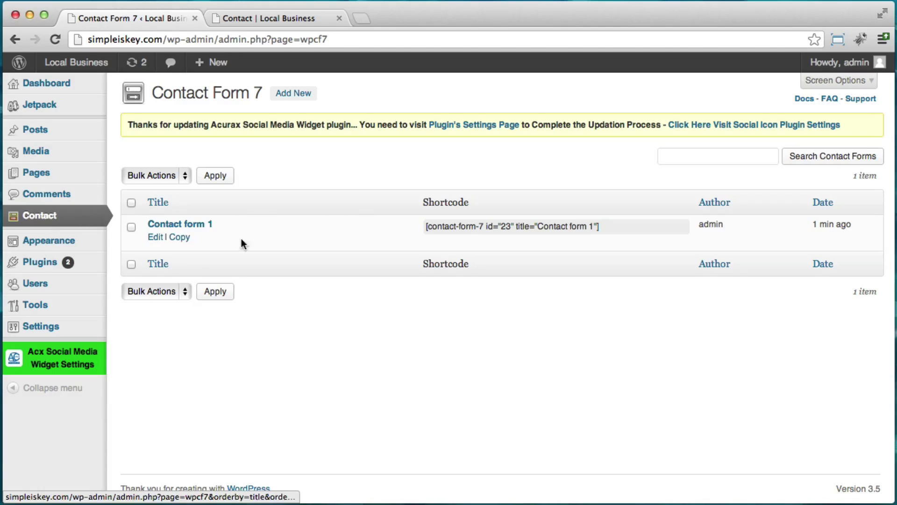
Open Contact form 1 and look over its fields and mail recipient settings.
{"action": "left_click", "coordinate": [177, 227]}
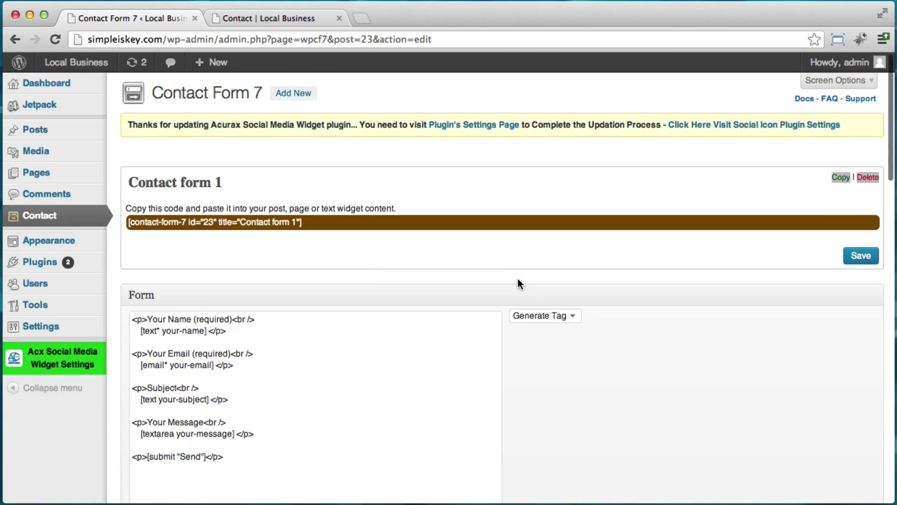
{"action": "scroll", "coordinate": [517, 280], "scroll_direction": "down", "scroll_amount": 4}
{"action": "scroll", "coordinate": [519, 282], "scroll_direction": "up", "scroll_amount": 3}
{"action": "scroll", "coordinate": [517, 284], "scroll_direction": "down", "scroll_amount": 6}
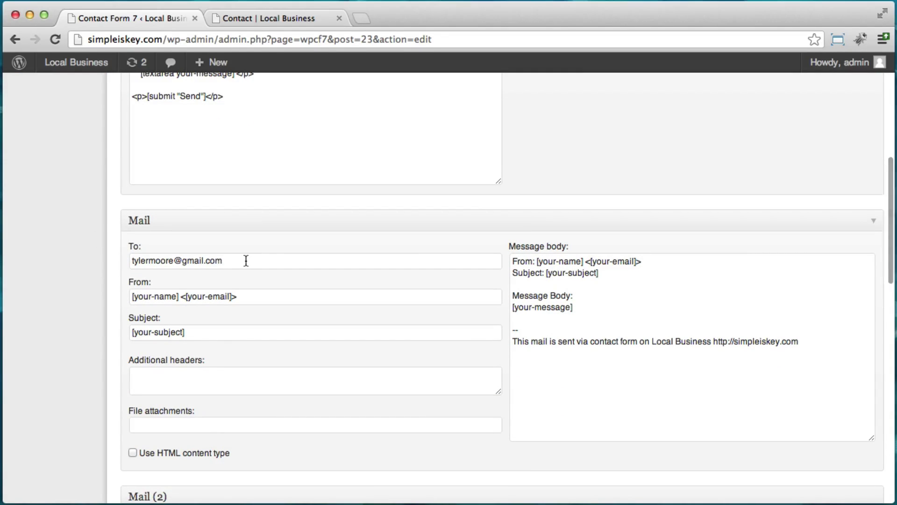
{"action": "left_click_drag", "start_coordinate": [238, 259], "coordinate": [86, 254]}
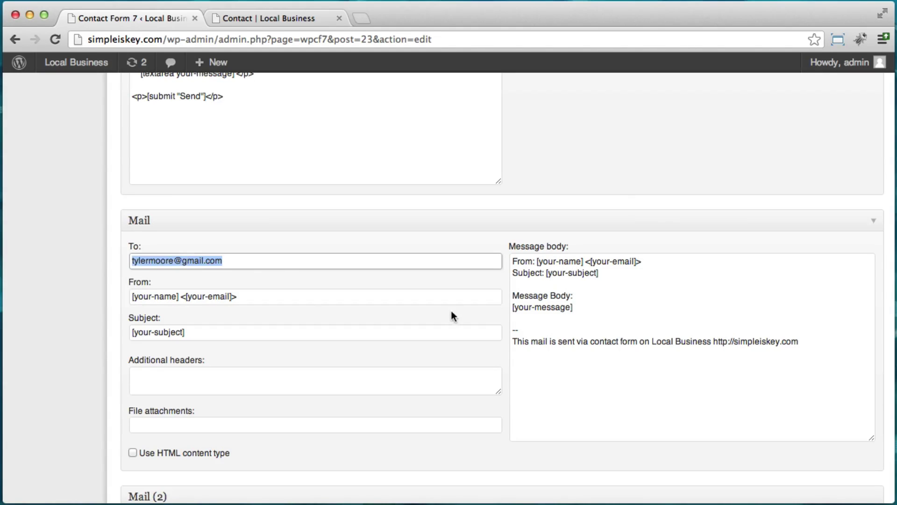
{"action": "left_click", "coordinate": [422, 316]}
{"action": "scroll", "coordinate": [421, 316], "scroll_direction": "up", "scroll_amount": 5}
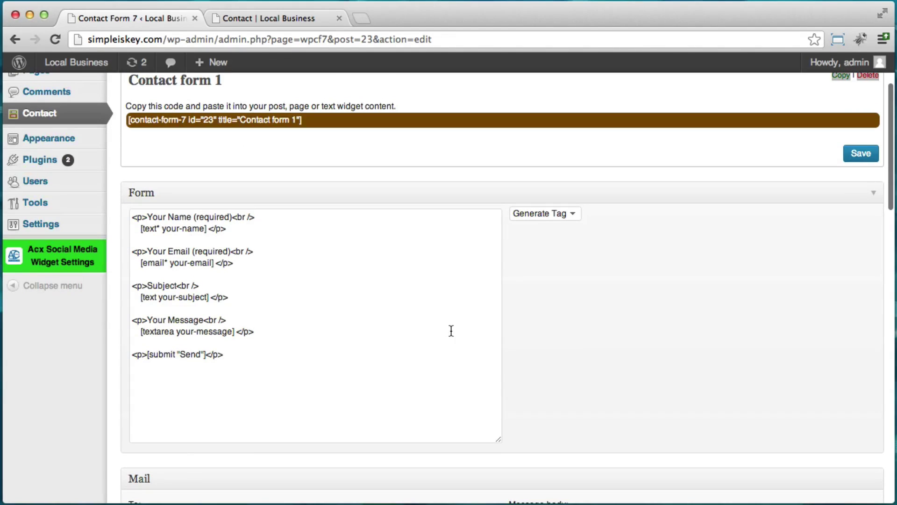
{"action": "scroll", "coordinate": [351, 213], "scroll_direction": "up", "scroll_amount": 2}
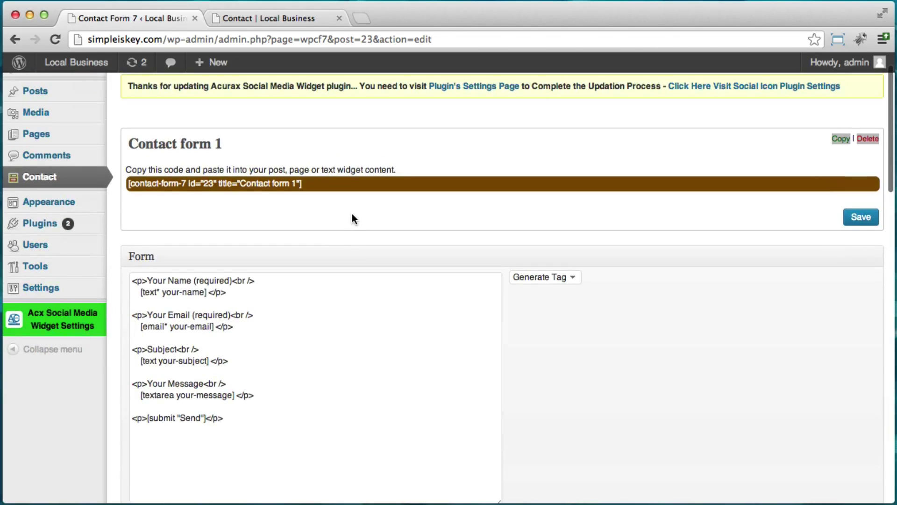
Select the Contact form 1 shortcode and copy it to the clipboard.
{"action": "left_click", "coordinate": [305, 184]}
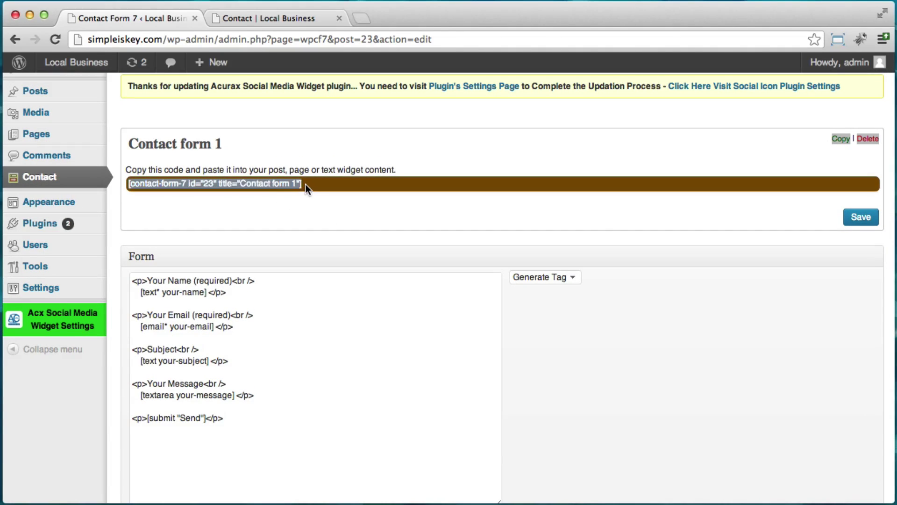
{"action": "triple_click", "coordinate": [280, 184]}
{"action": "right_click", "coordinate": [280, 184]}
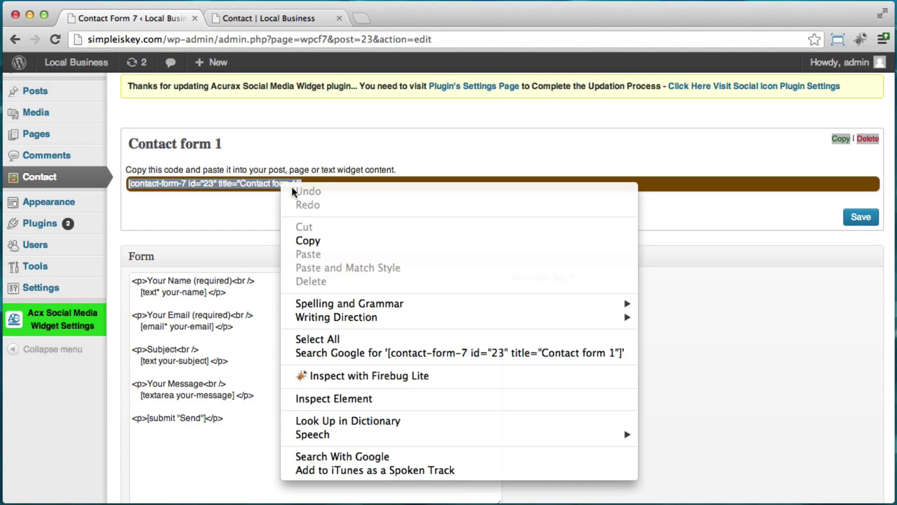
{"action": "left_click", "coordinate": [317, 243]}
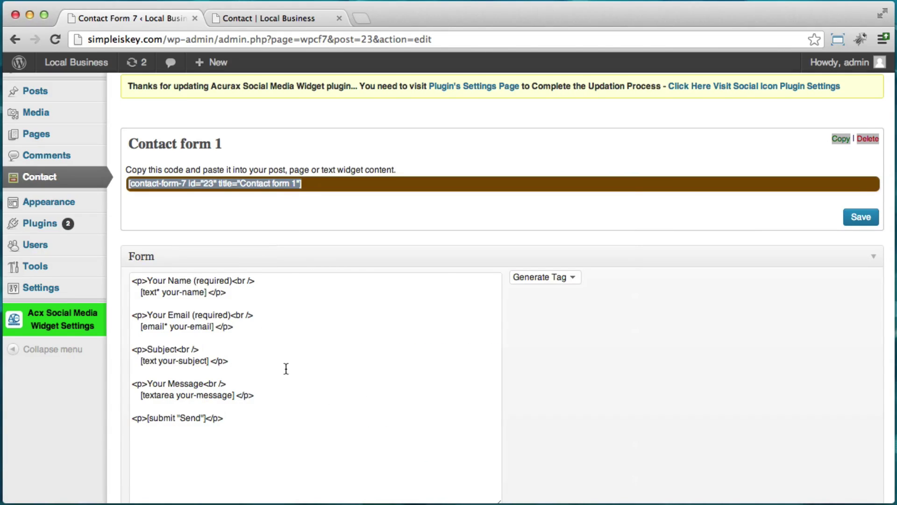
{"action": "left_click", "coordinate": [274, 184]}
{"action": "triple_click", "coordinate": [274, 184]}
{"action": "right_click", "coordinate": [273, 184]}
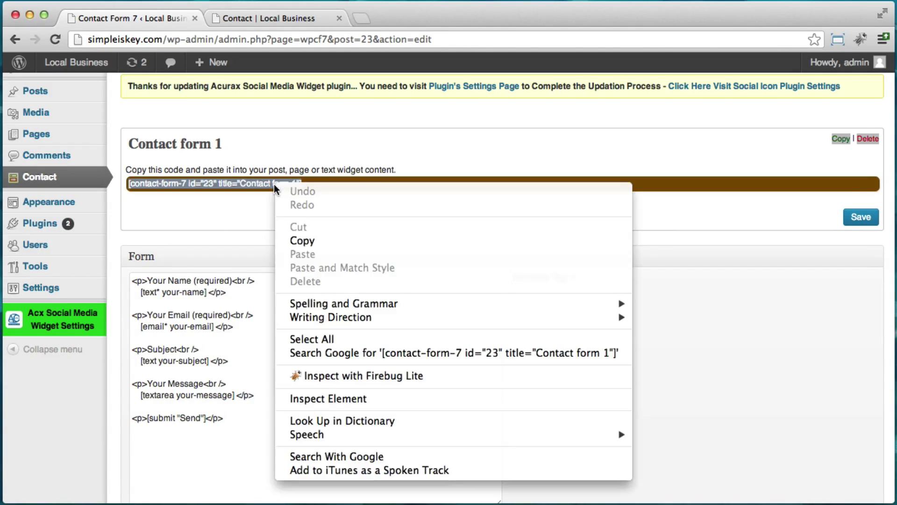
{"action": "left_click", "coordinate": [313, 241]}
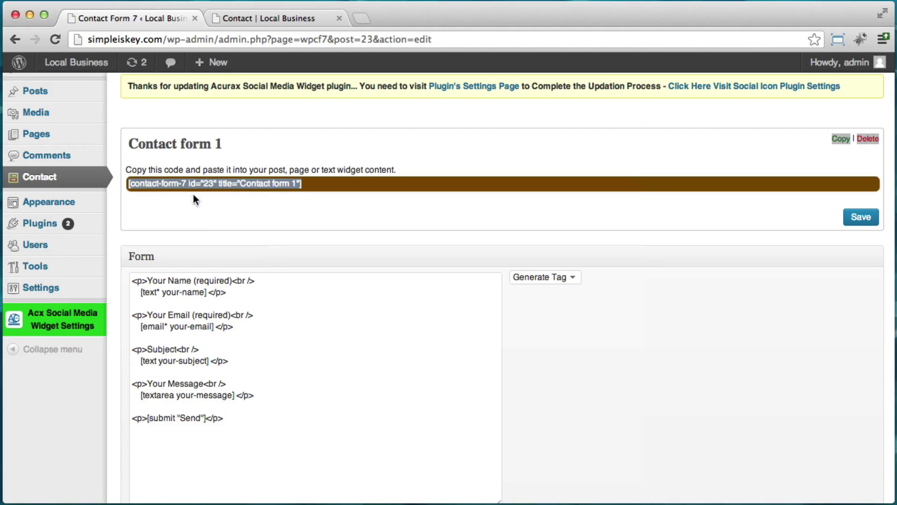
Paste the contact-form-7 shortcode into the Contact page's empty content and update the page.
{"action": "mouse_move", "coordinate": [54, 141]}
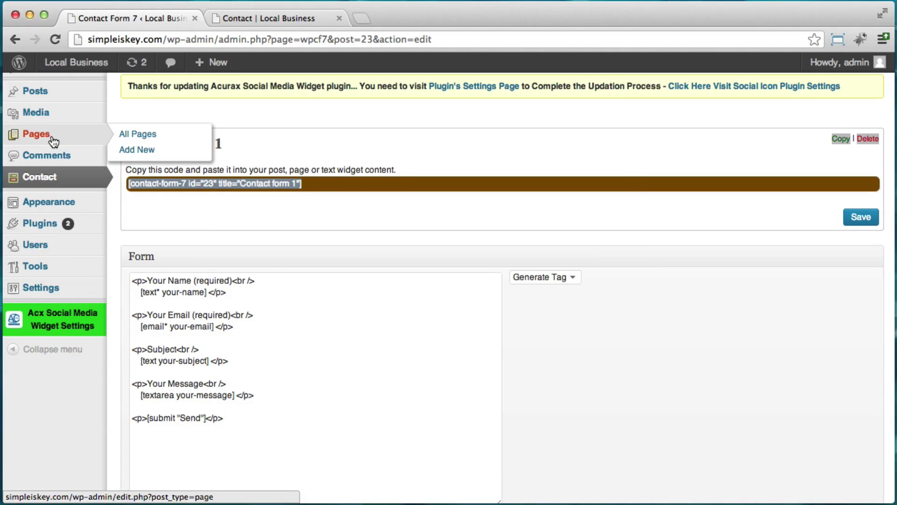
{"action": "left_click", "coordinate": [54, 141]}
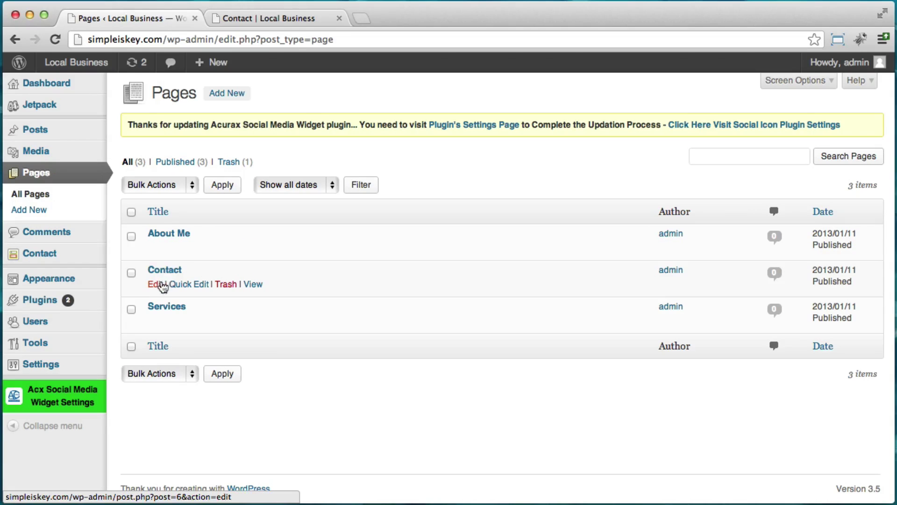
{"action": "left_click", "coordinate": [165, 271]}
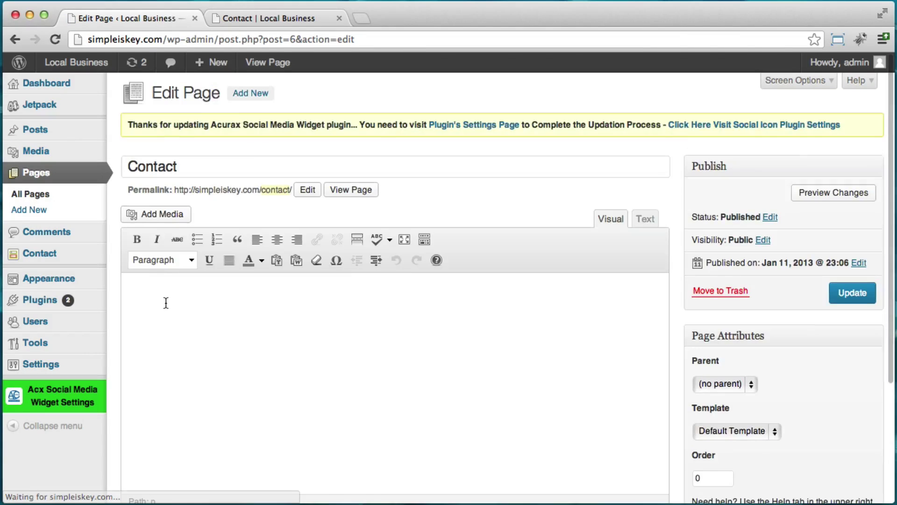
{"action": "right_click", "coordinate": [166, 303]}
{"action": "left_click", "coordinate": [198, 372]}
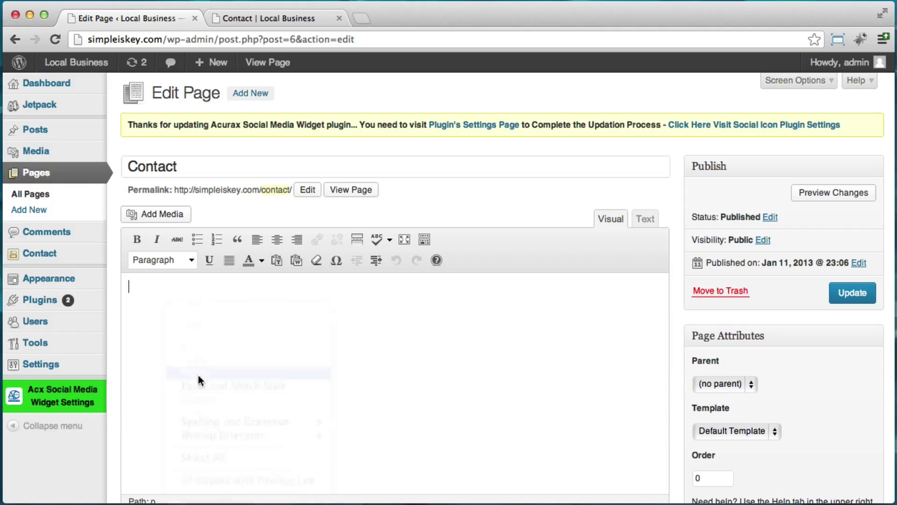
{"action": "left_click_drag", "start_coordinate": [360, 289], "coordinate": [96, 286]}
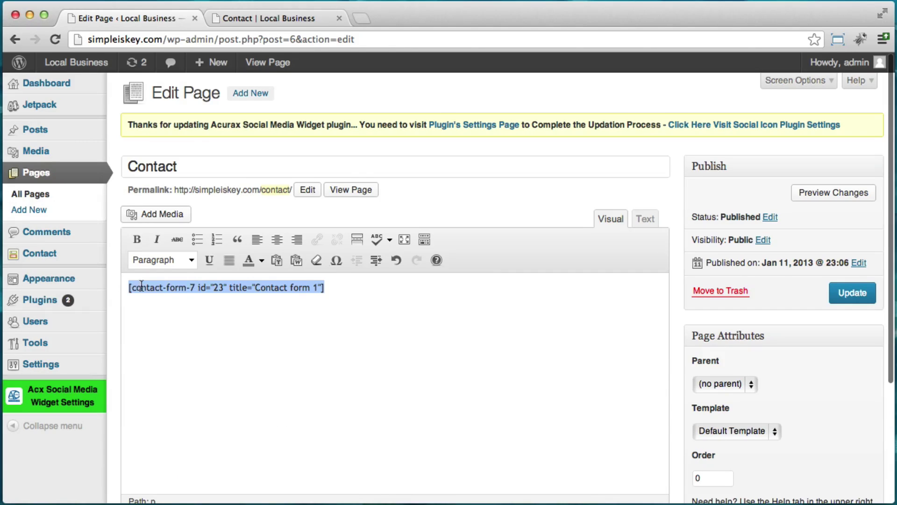
{"action": "left_click", "coordinate": [305, 290]}
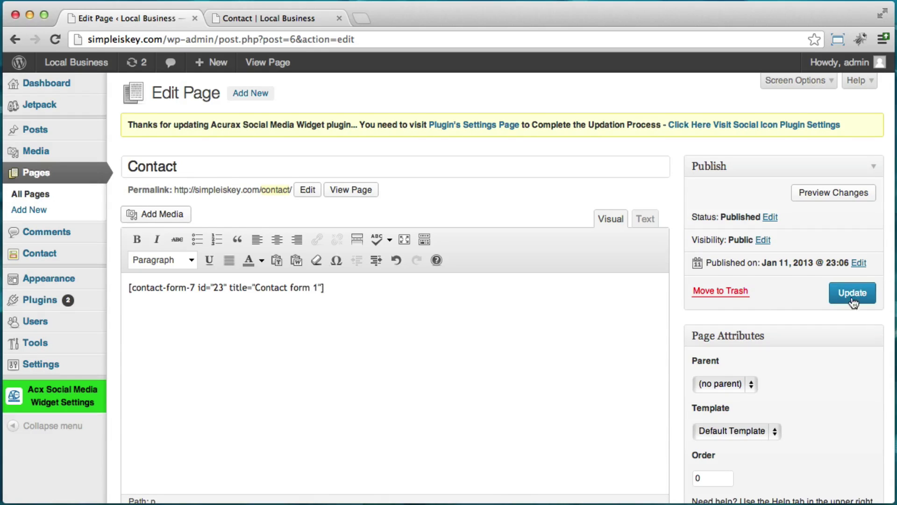
{"action": "left_click_drag", "start_coordinate": [326, 288], "coordinate": [84, 283]}
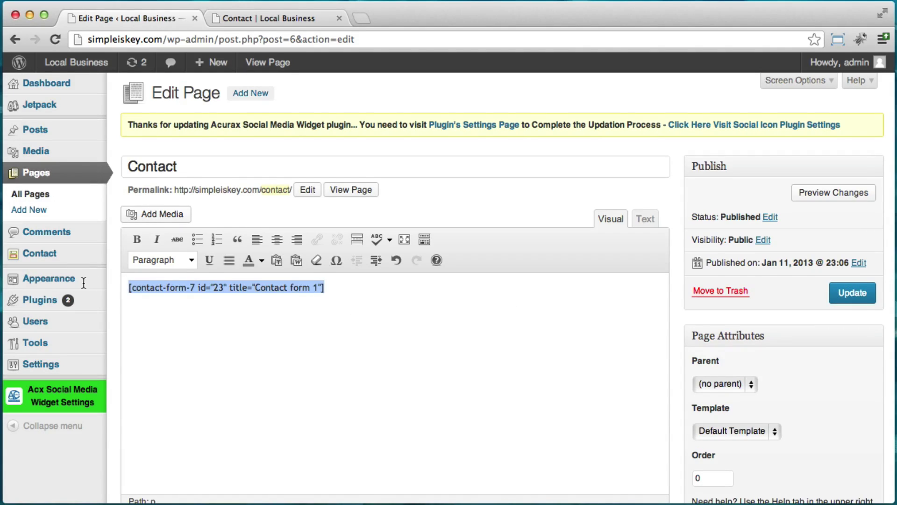
{"action": "left_click", "coordinate": [413, 293]}
{"action": "left_click", "coordinate": [851, 298]}
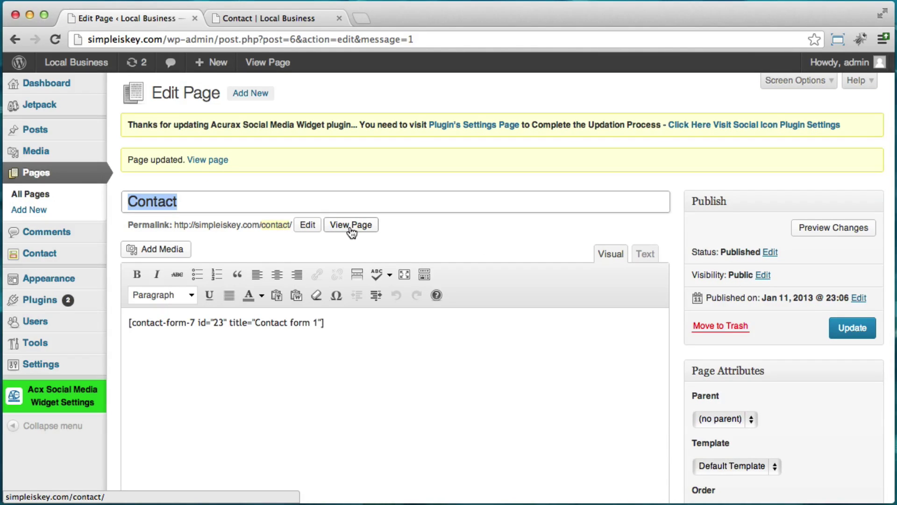
Reload the live Contact page and check the new Name, Email, Subject and Message form.
{"action": "left_click", "coordinate": [261, 21]}
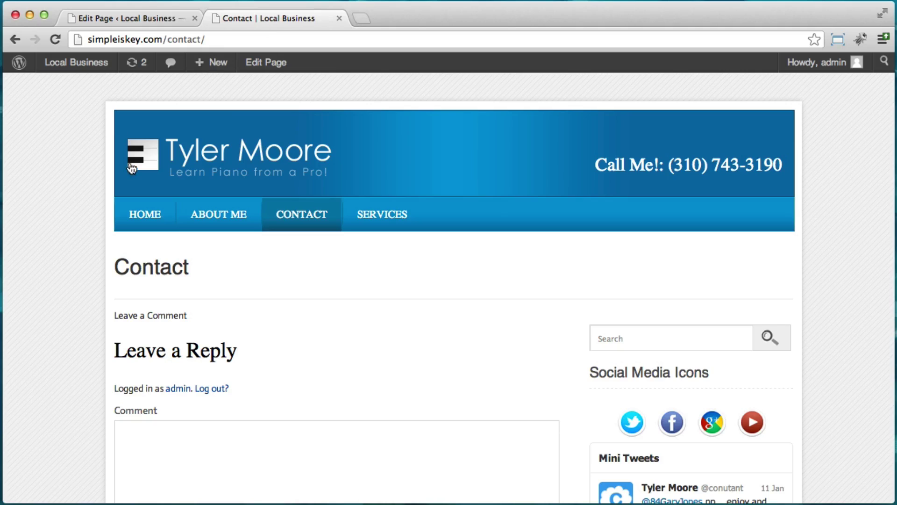
{"action": "left_click", "coordinate": [56, 42]}
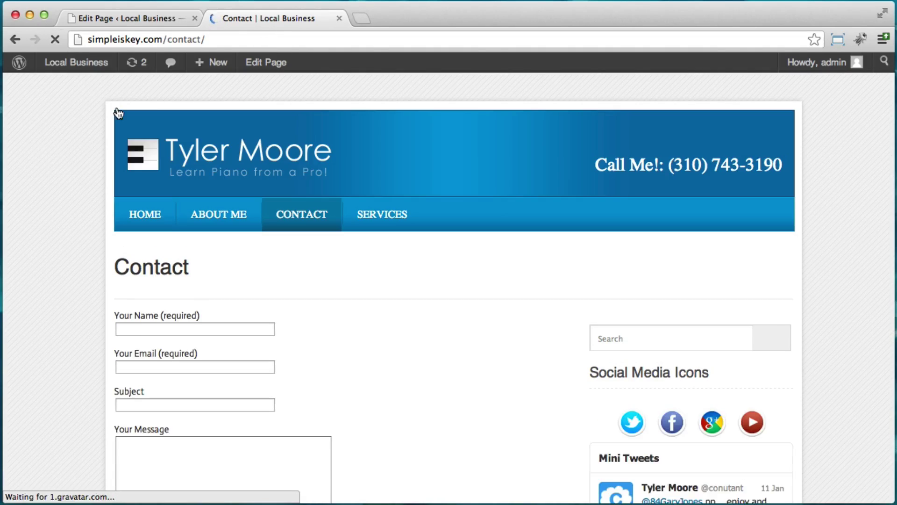
{"action": "scroll", "coordinate": [480, 274], "scroll_direction": "down", "scroll_amount": 5}
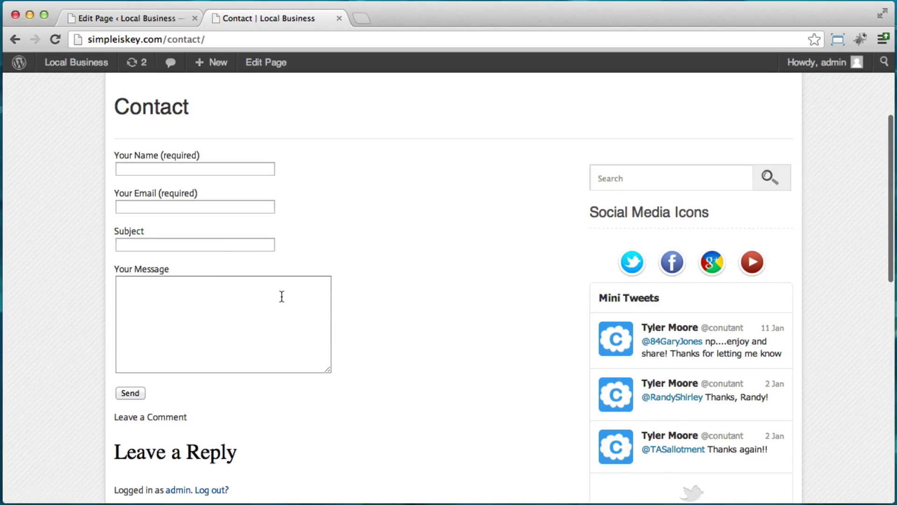
{"action": "scroll", "coordinate": [282, 296], "scroll_direction": "up", "scroll_amount": 2}
{"action": "scroll", "coordinate": [318, 271], "scroll_direction": "up", "scroll_amount": 1}
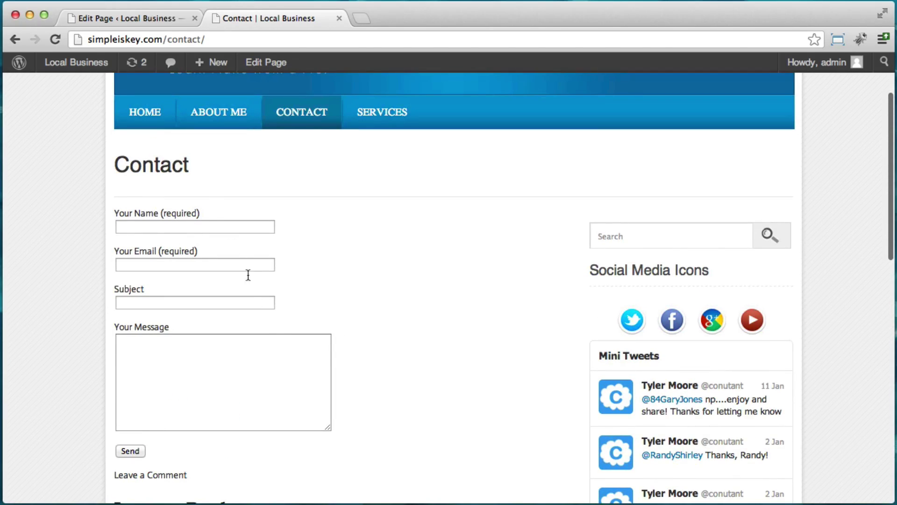
{"action": "scroll", "coordinate": [268, 316], "scroll_direction": "down", "scroll_amount": 2}
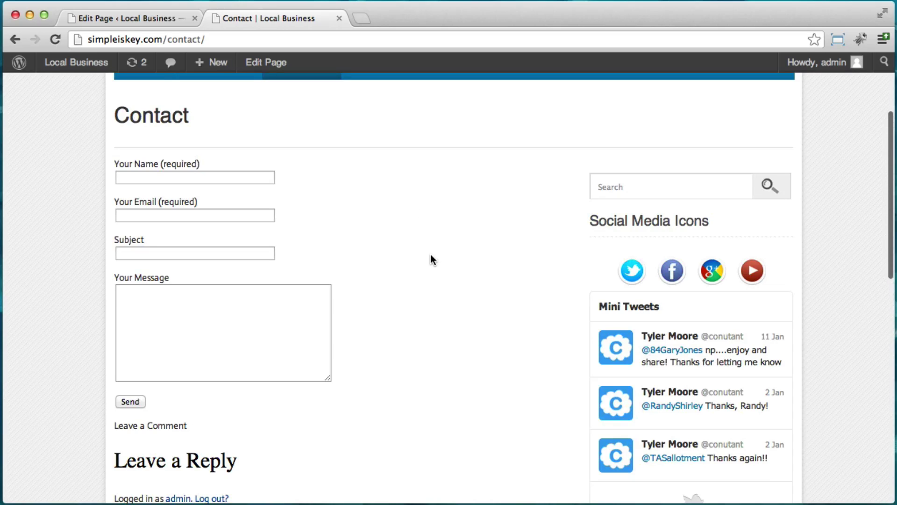
{"action": "scroll", "coordinate": [429, 255], "scroll_direction": "down", "scroll_amount": 2}
{"action": "scroll", "coordinate": [426, 257], "scroll_direction": "up", "scroll_amount": 4}
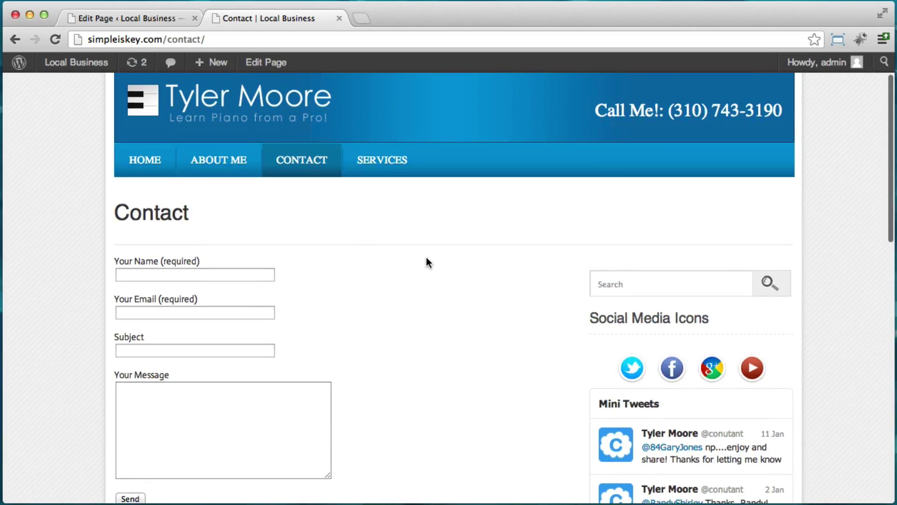
Glance back at the Contact page editor, then scroll through the live form again.
{"action": "left_click", "coordinate": [120, 17]}
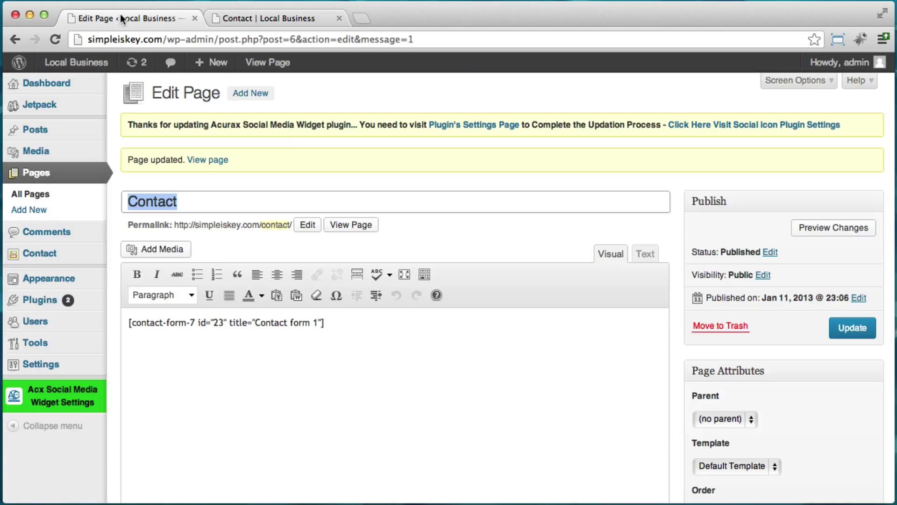
{"action": "left_click", "coordinate": [271, 19]}
{"action": "scroll", "coordinate": [369, 172], "scroll_direction": "down", "scroll_amount": 10}
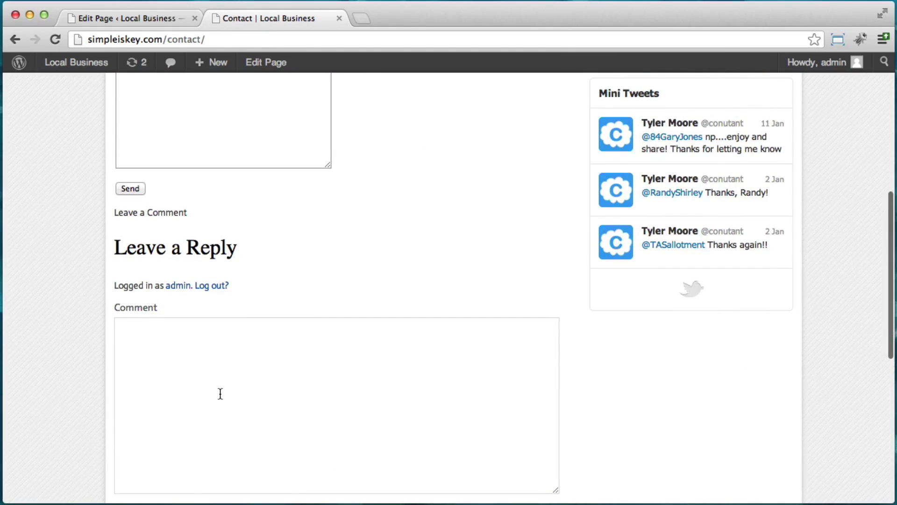
{"action": "scroll", "coordinate": [220, 393], "scroll_direction": "down", "scroll_amount": 3}
{"action": "scroll", "coordinate": [220, 393], "scroll_direction": "up", "scroll_amount": 4}
{"action": "scroll", "coordinate": [220, 394], "scroll_direction": "up", "scroll_amount": 8}
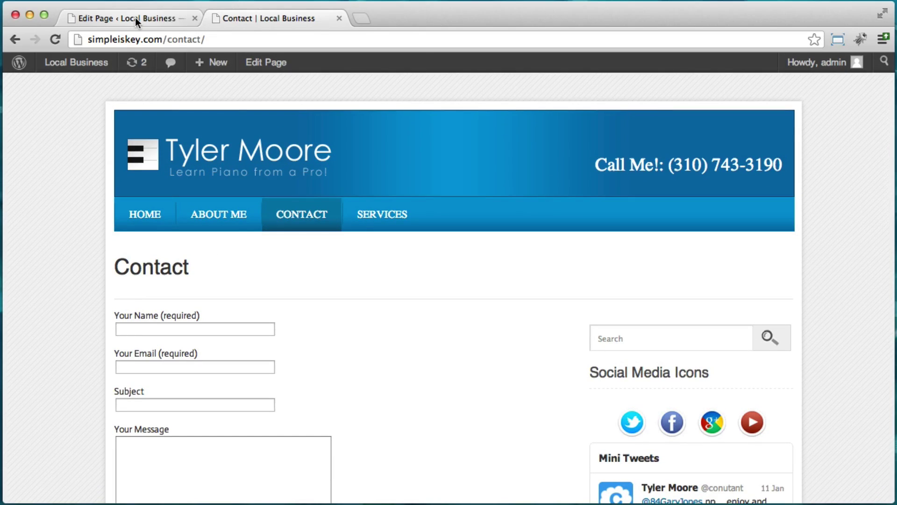
Uncheck Allow comments and trackbacks for the Contact page via Screen Options and update it.
{"action": "left_click", "coordinate": [135, 19]}
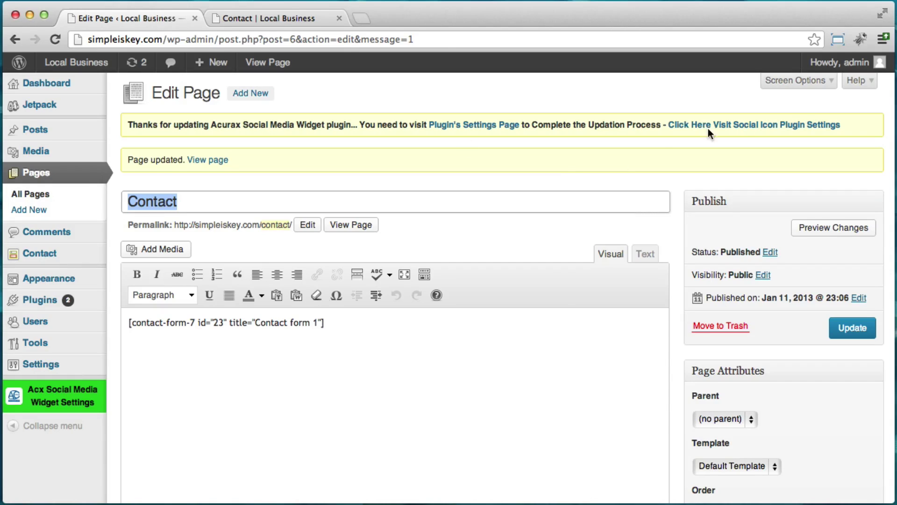
{"action": "left_click", "coordinate": [819, 82]}
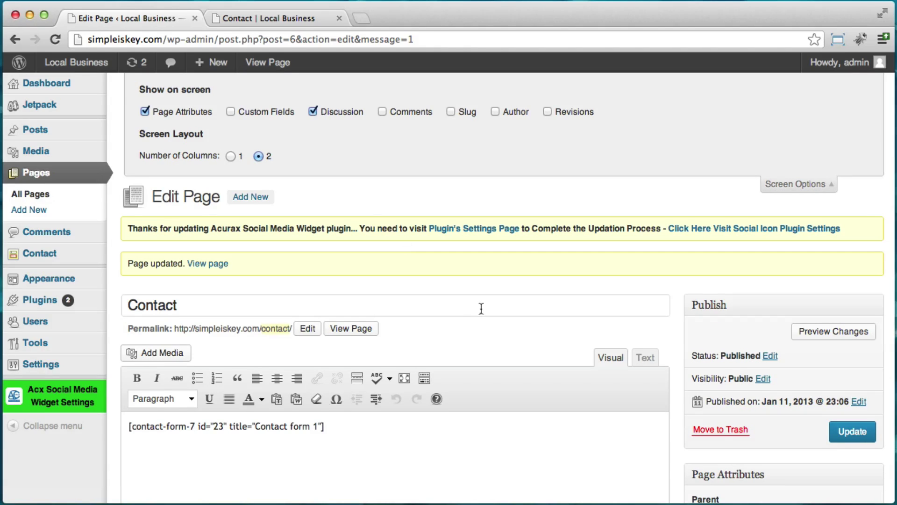
{"action": "scroll", "coordinate": [482, 308], "scroll_direction": "down", "scroll_amount": 6}
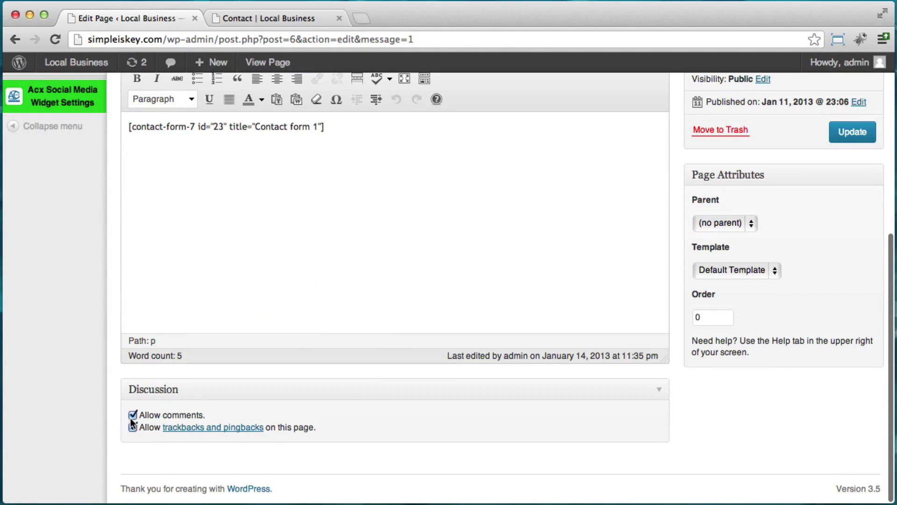
{"action": "left_click", "coordinate": [133, 415]}
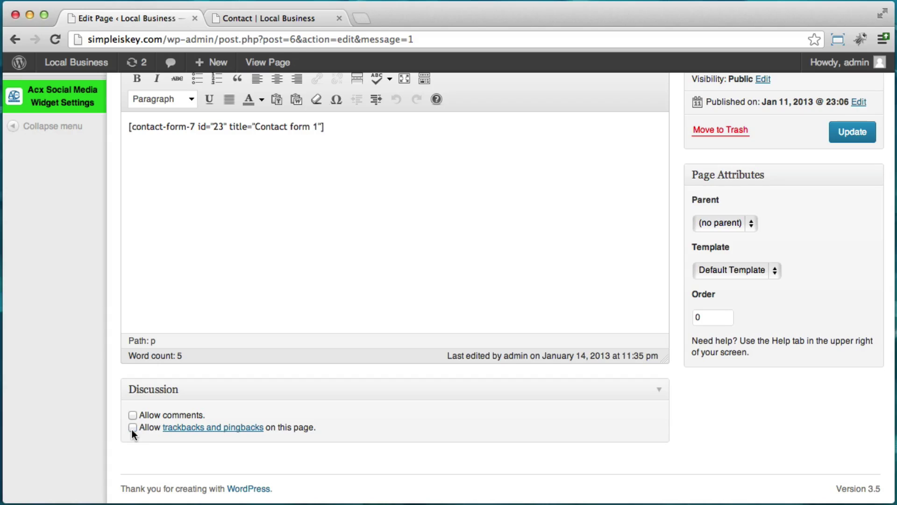
{"action": "left_click", "coordinate": [858, 138]}
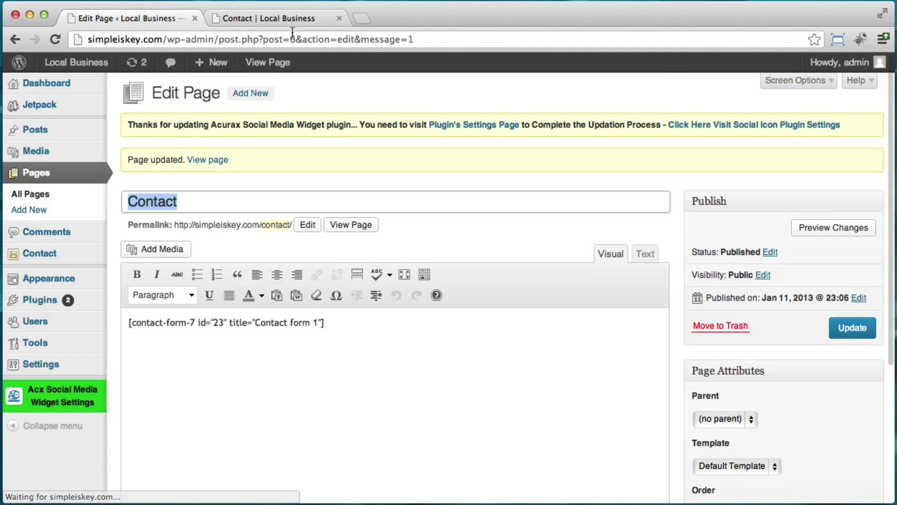
Reload the live Contact page to confirm the reply box is gone.
{"action": "left_click", "coordinate": [276, 20]}
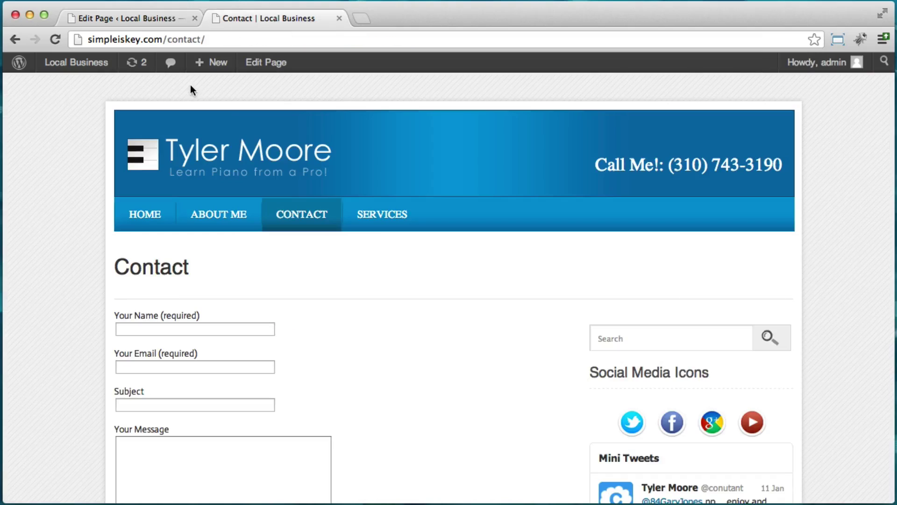
{"action": "left_click", "coordinate": [54, 39]}
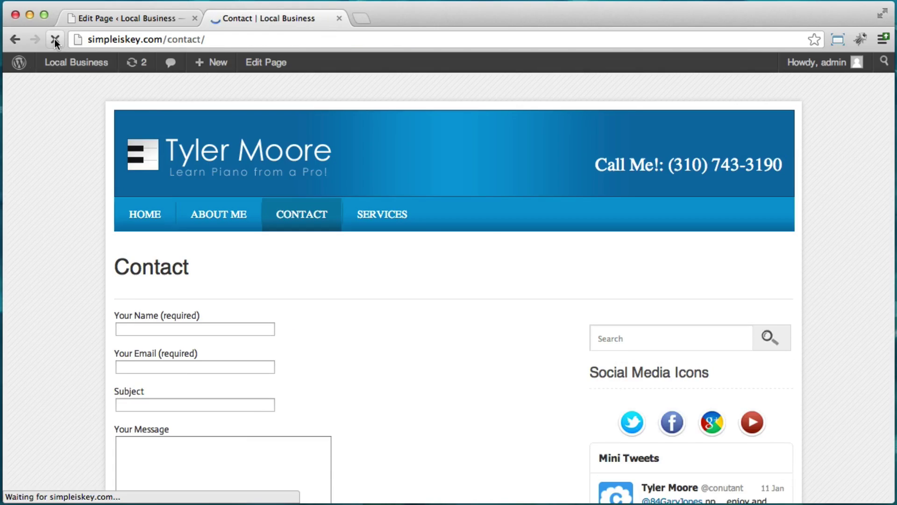
{"action": "scroll", "coordinate": [486, 225], "scroll_direction": "down", "scroll_amount": 5}
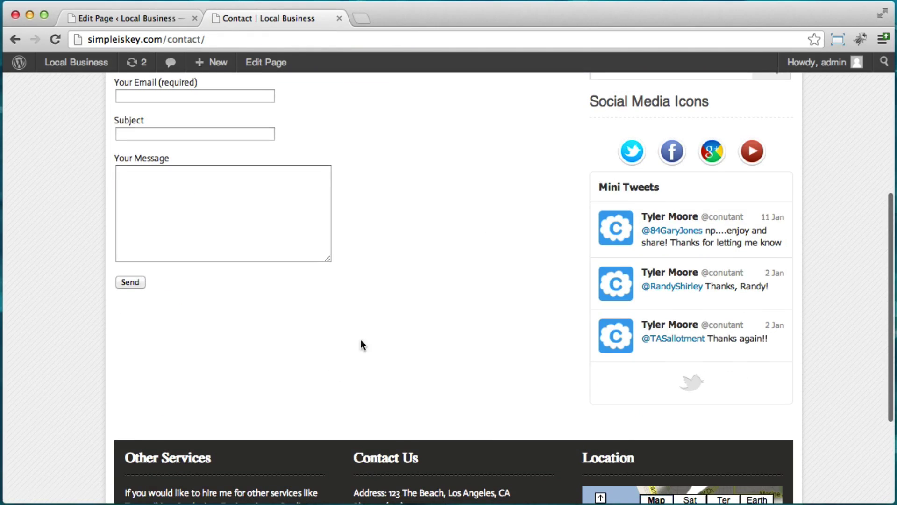
{"action": "scroll", "coordinate": [430, 321], "scroll_direction": "up", "scroll_amount": 5}
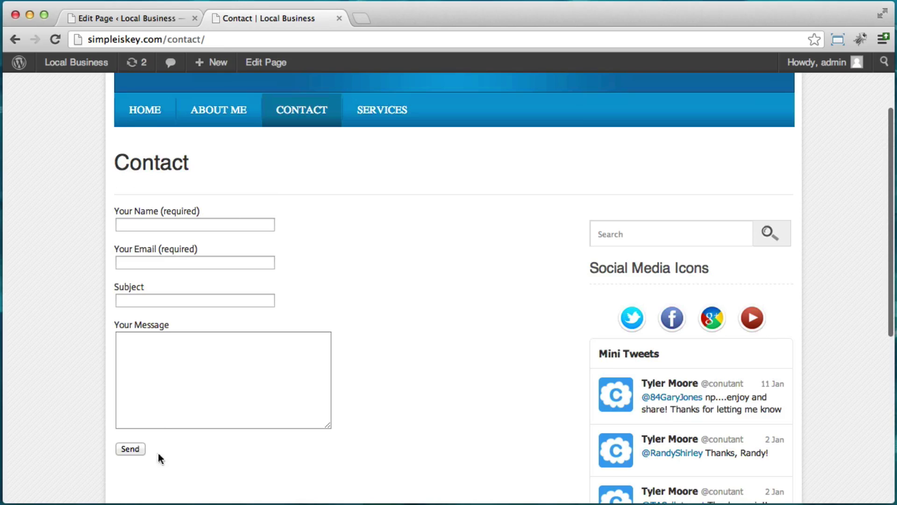
Fill the Contact form with a sender name, e-mail, subject and message, and send the test.
{"action": "left_click", "coordinate": [191, 224]}
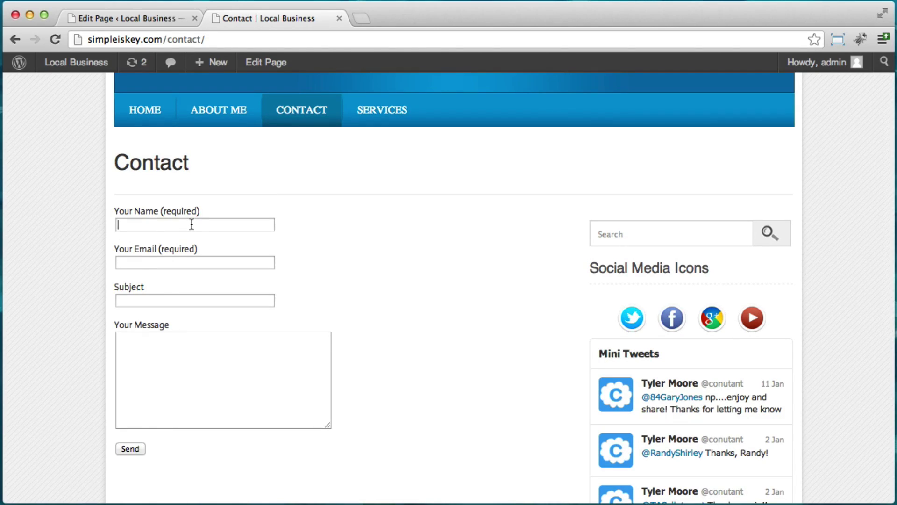
{"action": "type", "text": "Co"}
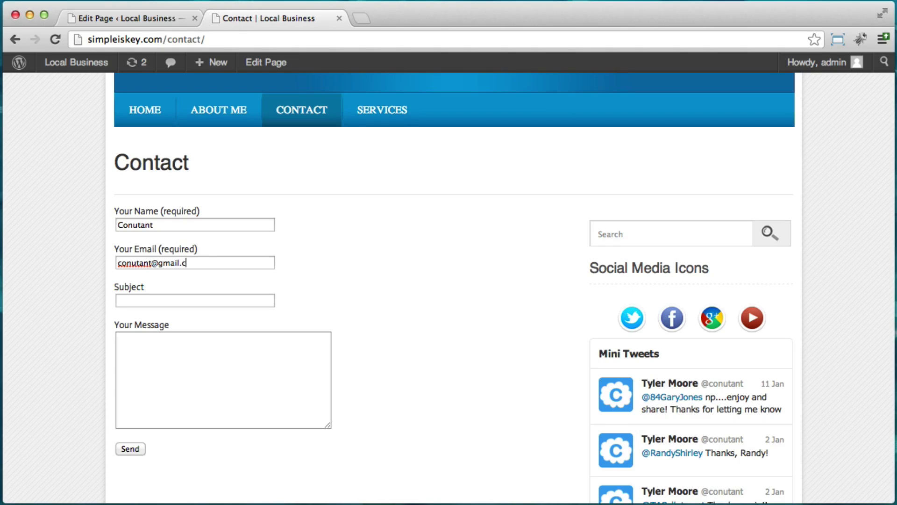
{"action": "key", "text": "Tab"}
{"action": "type", "text": "Hey Tyler"}
{"action": "type", "text": "Hey Tyler What i"}
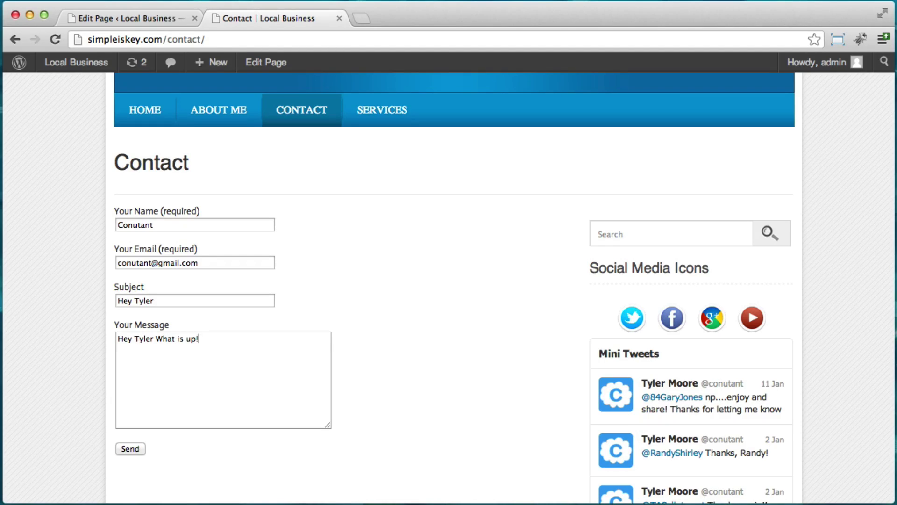
{"action": "left_click", "coordinate": [130, 450]}
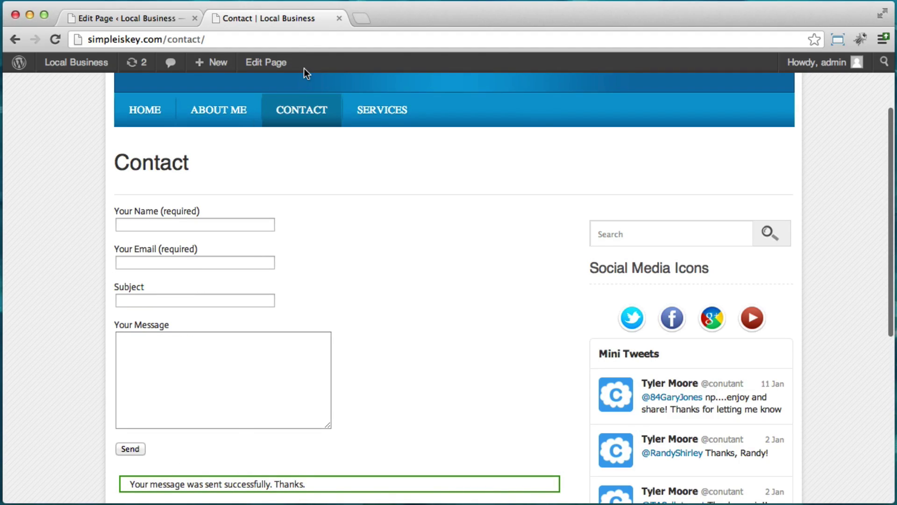
{"action": "left_click", "coordinate": [361, 19]}
{"action": "type", "text": "w"}
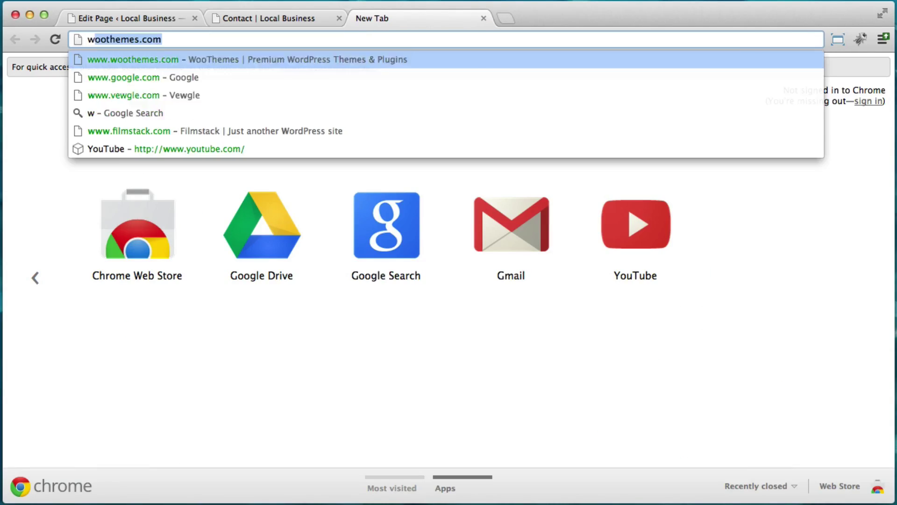
{"action": "type", "text": "ww.gmail.com"}
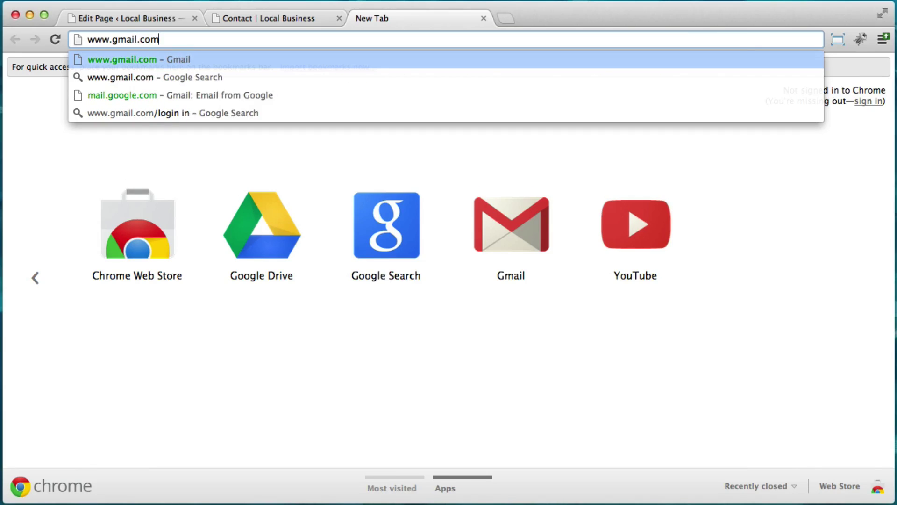
{"action": "key", "text": "Return"}
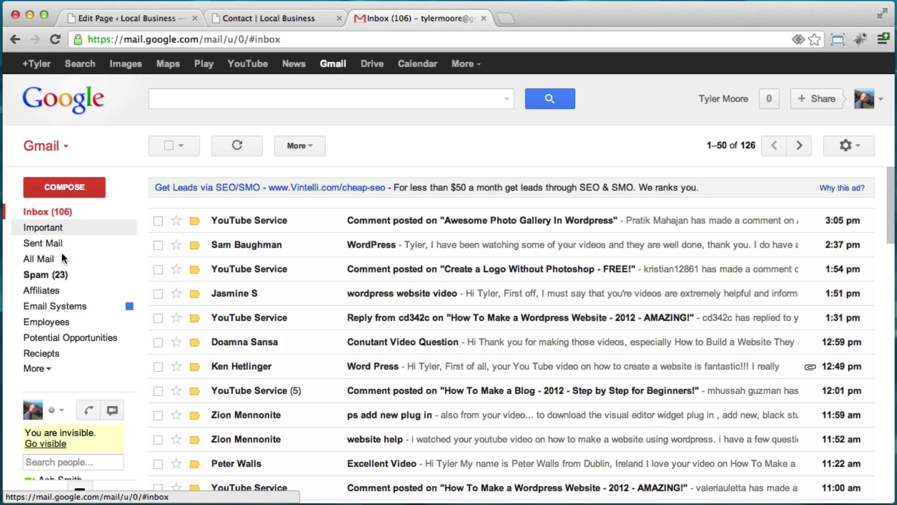
Mark the contact-form message in Gmail's Spam folder as not spam.
{"action": "left_click", "coordinate": [62, 279]}
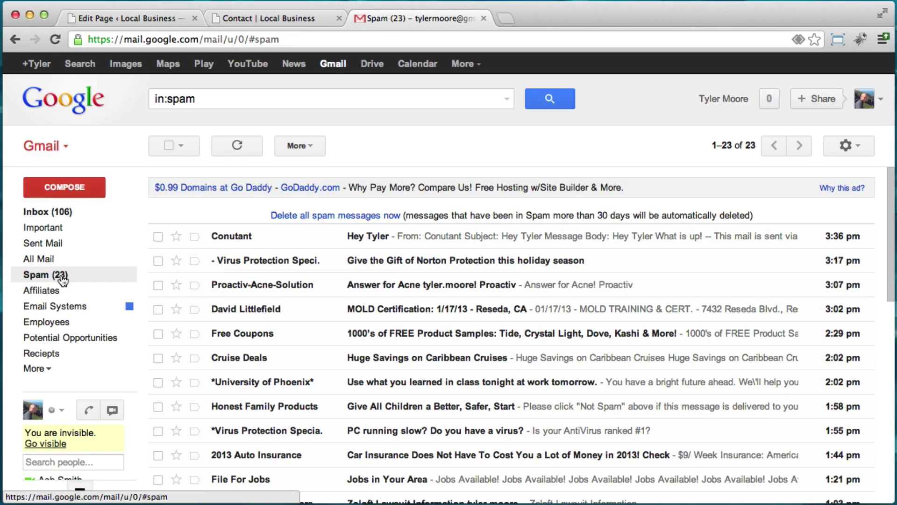
{"action": "left_click", "coordinate": [156, 237]}
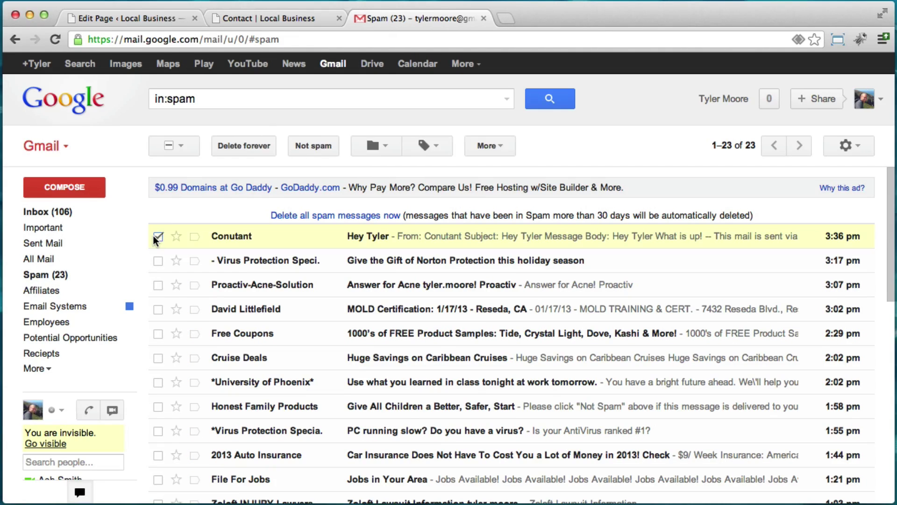
{"action": "left_click", "coordinate": [309, 145]}
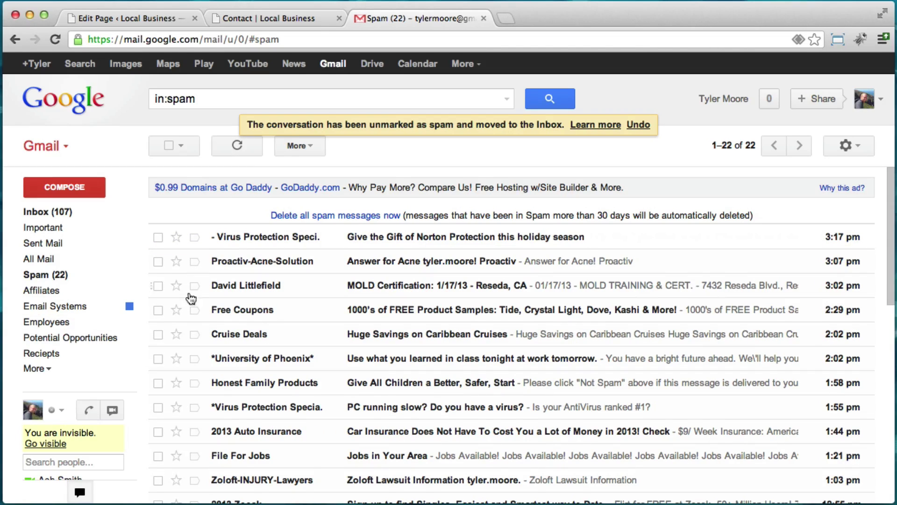
Open and read the rescued contact-form message in the Inbox, then close the Gmail tab.
{"action": "left_click", "coordinate": [70, 215]}
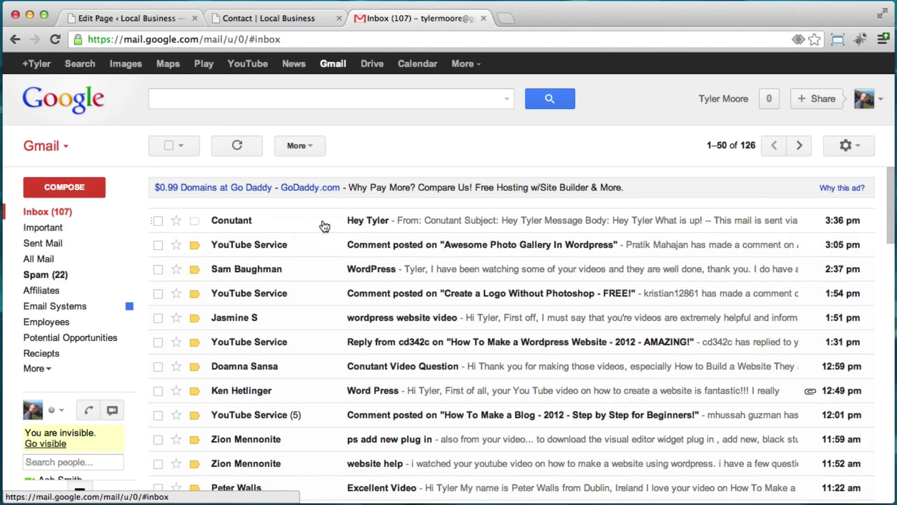
{"action": "left_click", "coordinate": [278, 223]}
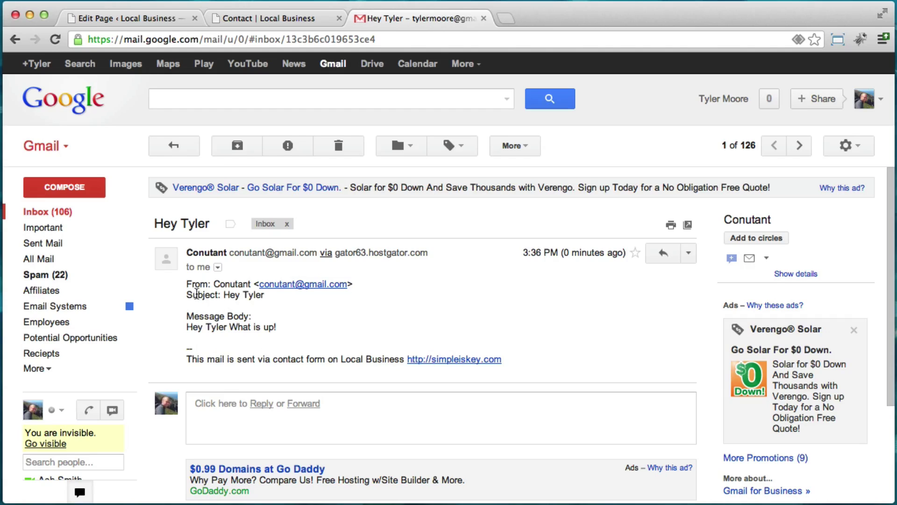
{"action": "left_click_drag", "start_coordinate": [187, 295], "coordinate": [311, 328]}
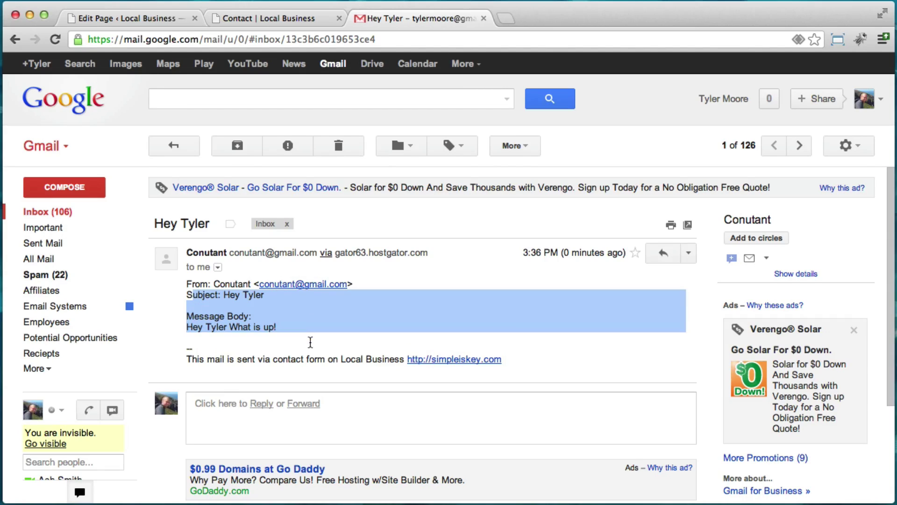
{"action": "left_click", "coordinate": [311, 341]}
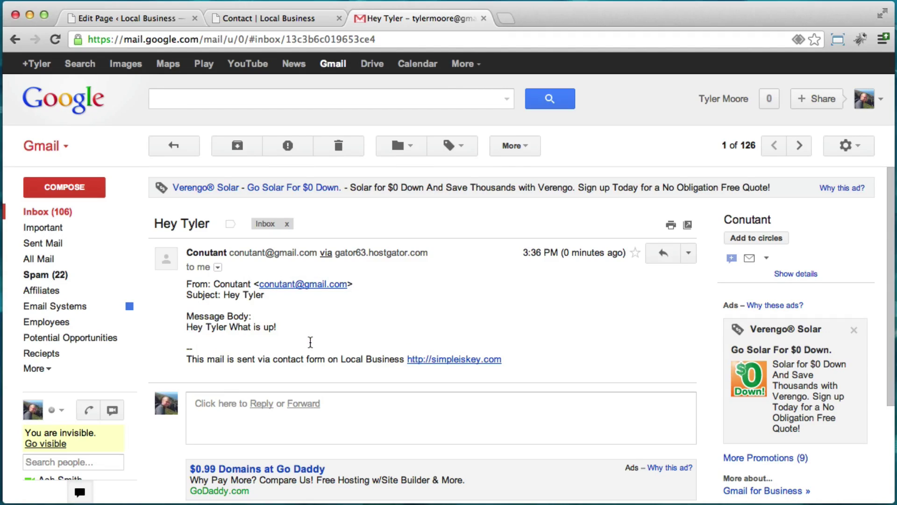
{"action": "left_click", "coordinate": [484, 19]}
{"action": "scroll", "coordinate": [444, 217], "scroll_direction": "up", "scroll_amount": 3}
Return to the home page via the header logo and review the piano-lessons welcome and About Me button.
{"action": "scroll", "coordinate": [444, 217], "scroll_direction": "down", "scroll_amount": 3}
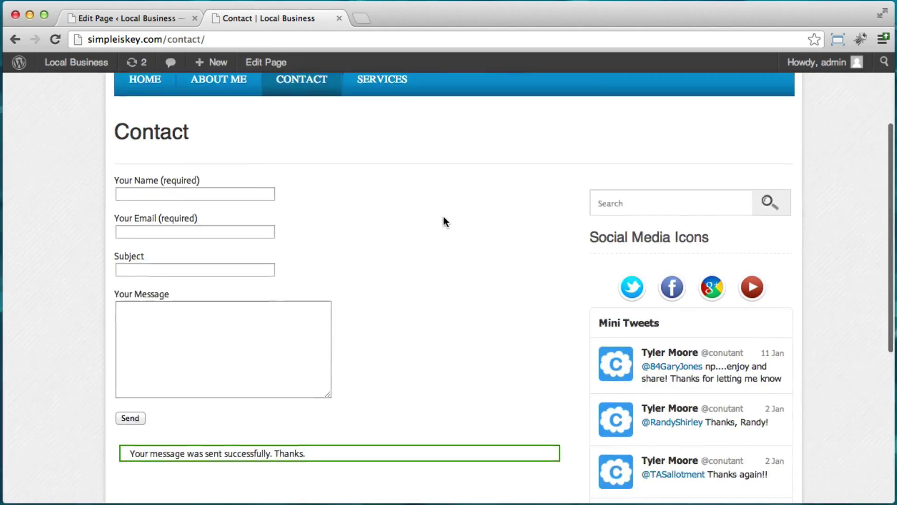
{"action": "scroll", "coordinate": [442, 219], "scroll_direction": "up", "scroll_amount": 3}
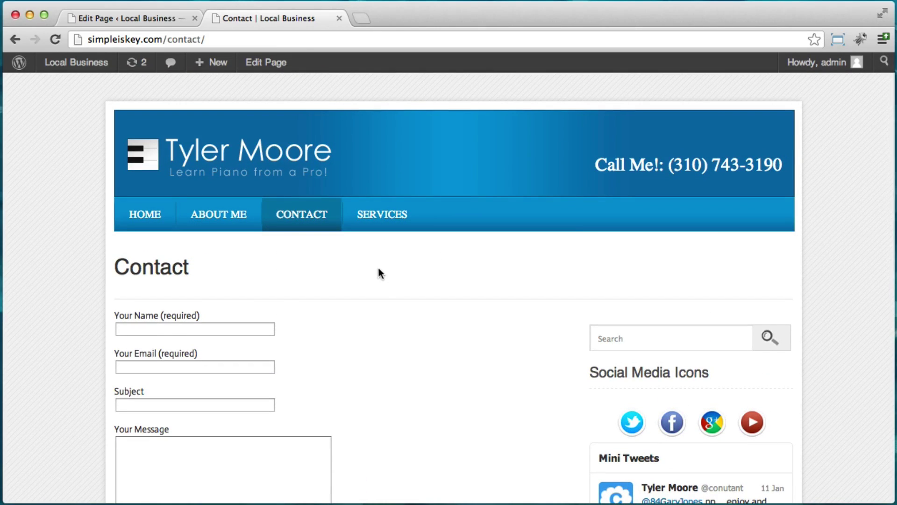
{"action": "left_click", "coordinate": [251, 167]}
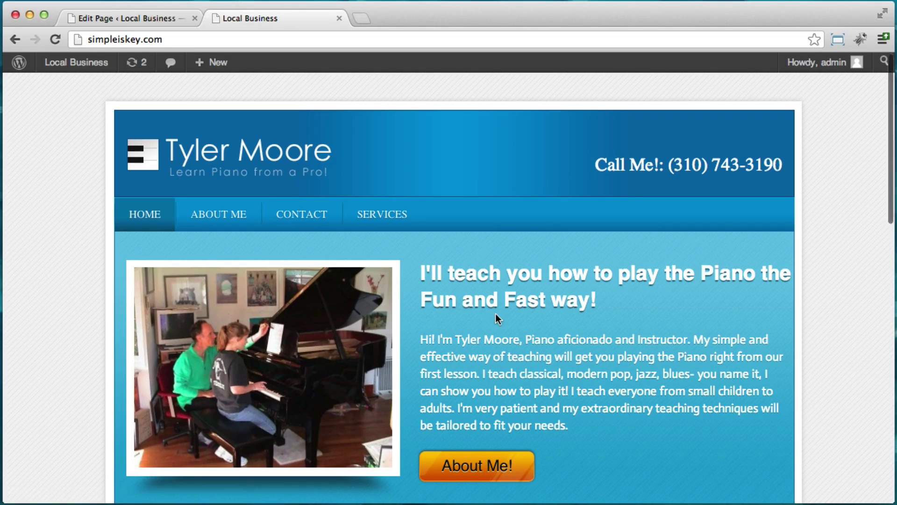
{"action": "scroll", "coordinate": [495, 313], "scroll_direction": "down", "scroll_amount": 4}
{"action": "scroll", "coordinate": [725, 308], "scroll_direction": "up", "scroll_amount": 4}
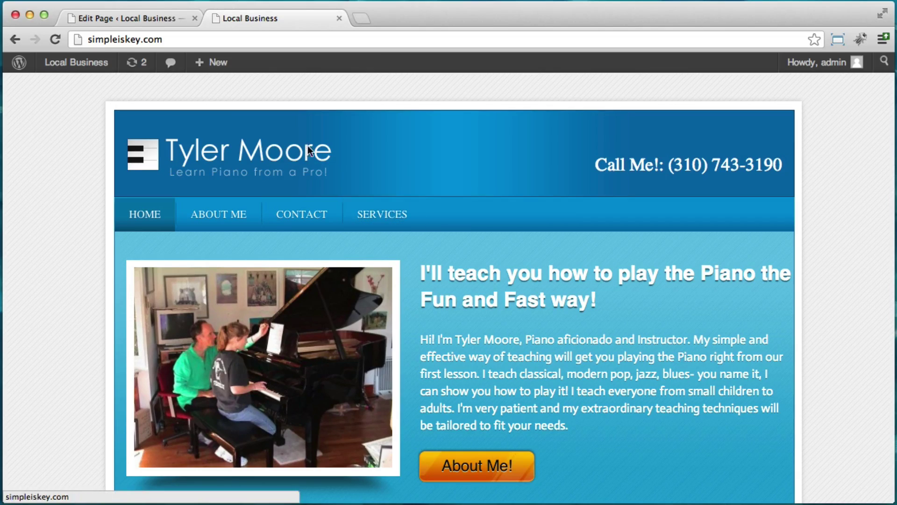
Search Plugins > Add New for 'price box' and look through the results.
{"action": "left_click", "coordinate": [130, 18]}
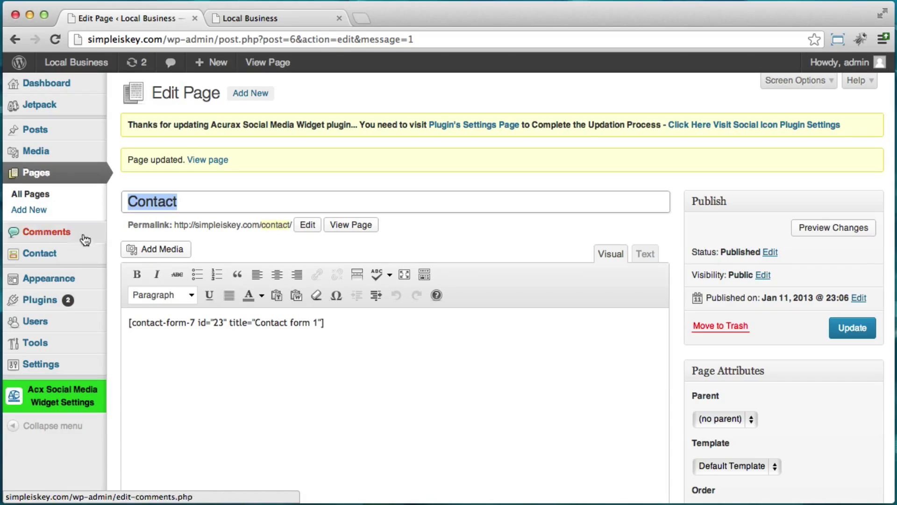
{"action": "left_click", "coordinate": [46, 302]}
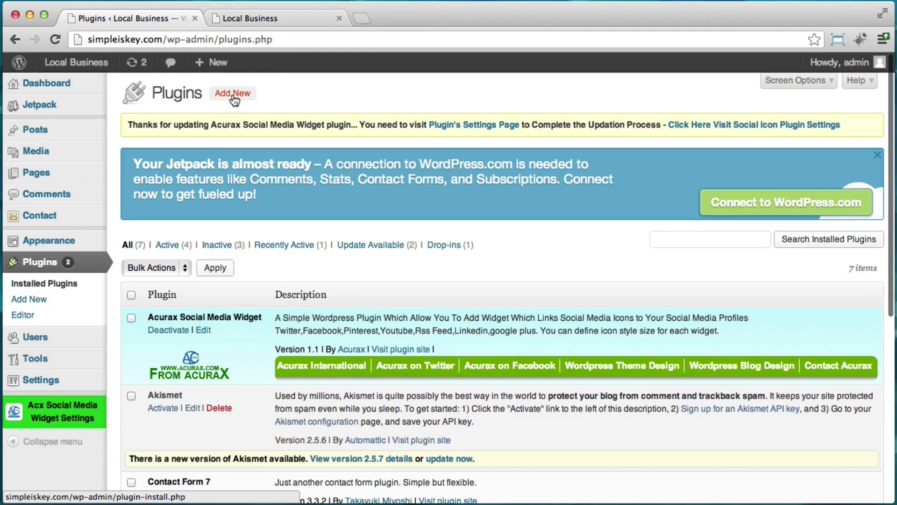
{"action": "left_click", "coordinate": [234, 100]}
{"action": "left_click", "coordinate": [183, 236]}
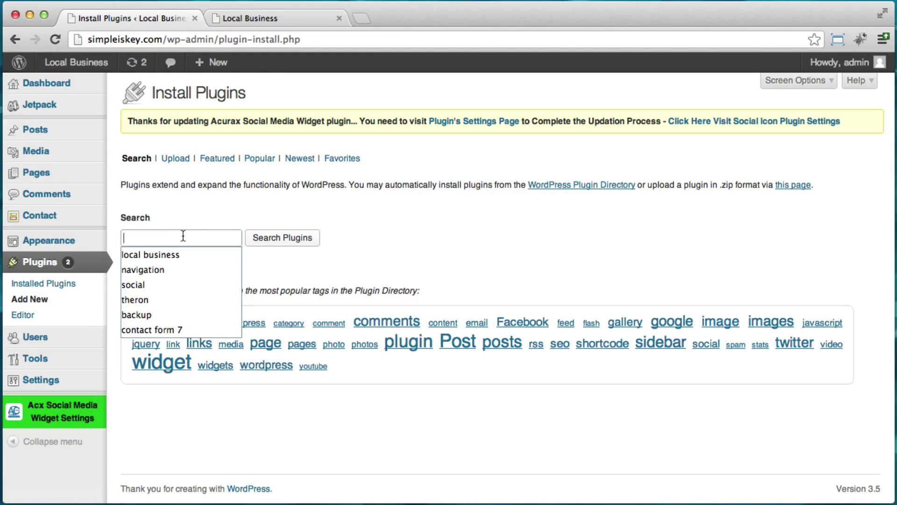
{"action": "type", "text": "price box"}
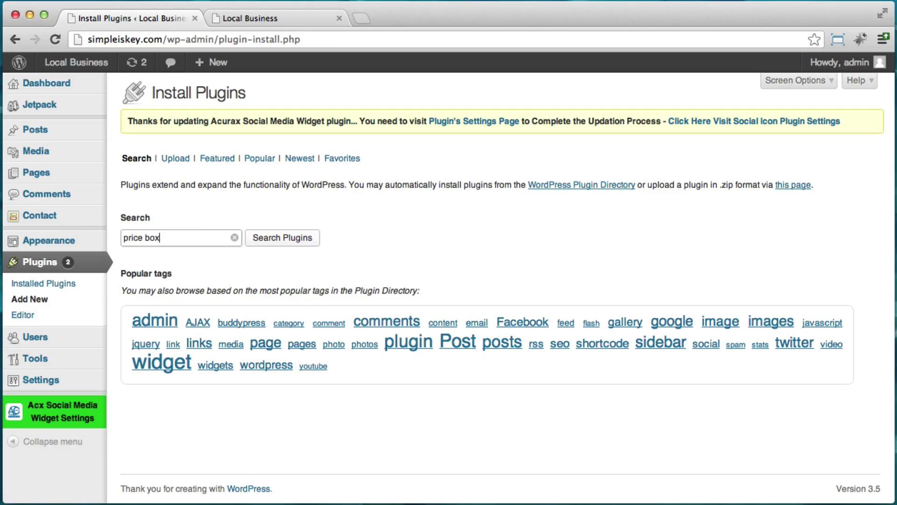
{"action": "left_click", "coordinate": [285, 241]}
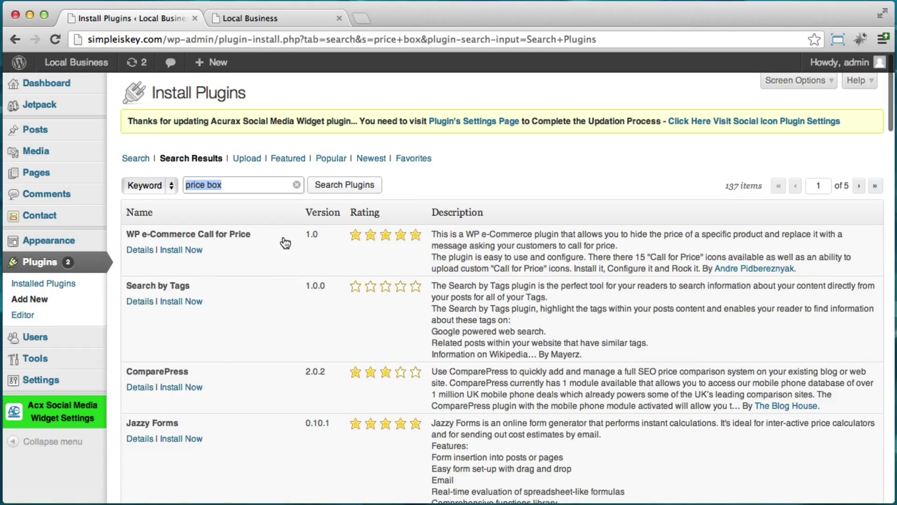
{"action": "scroll", "coordinate": [282, 248], "scroll_direction": "down", "scroll_amount": 8}
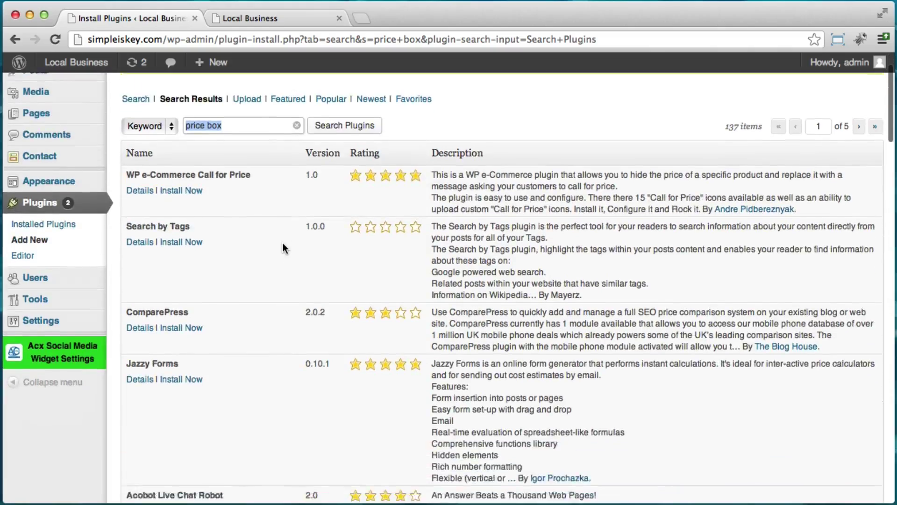
{"action": "scroll", "coordinate": [283, 243], "scroll_direction": "down", "scroll_amount": 10}
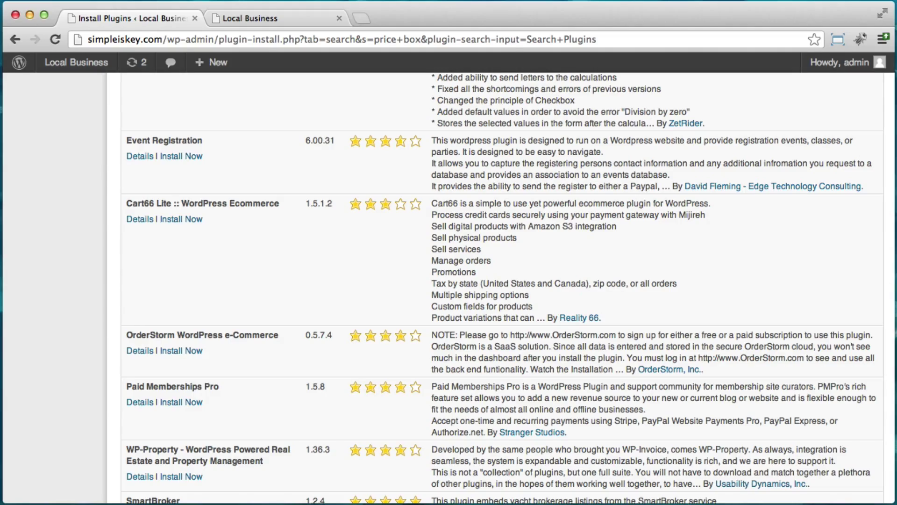
{"action": "scroll", "coordinate": [486, 235], "scroll_direction": "up", "scroll_amount": 20}
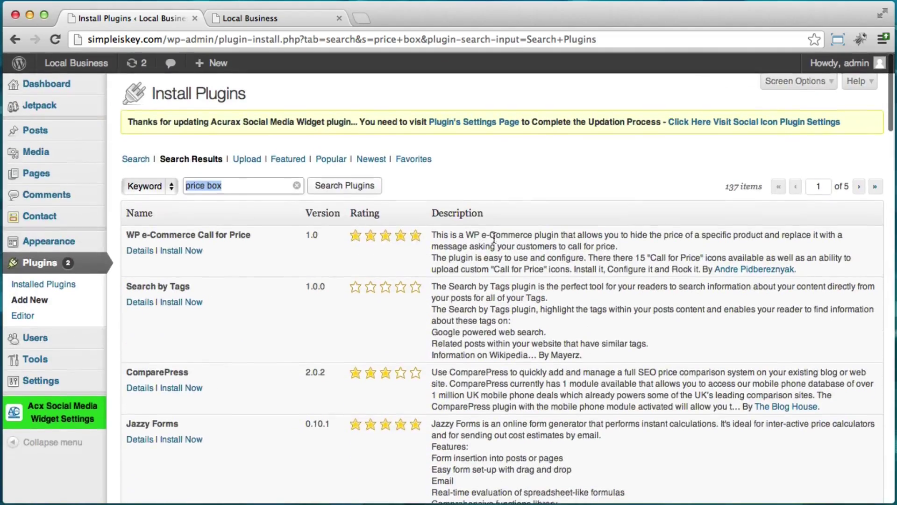
Change the plugin search to 'price table' to list its 104 results.
{"action": "left_click", "coordinate": [227, 188]}
{"action": "key", "text": "BackSpace"}
{"action": "key", "text": "BackSpace"}
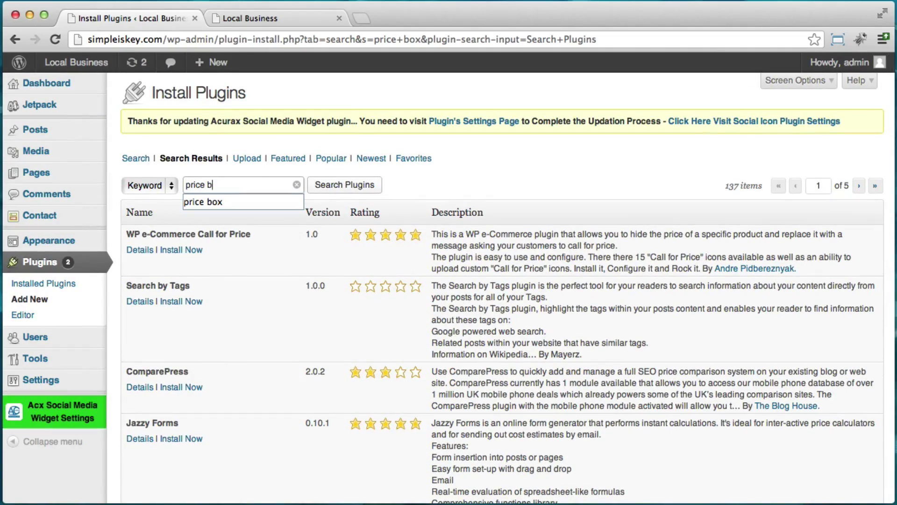
{"action": "key", "text": "BackSpace"}
{"action": "type", "text": "table"}
{"action": "key", "text": "Return"}
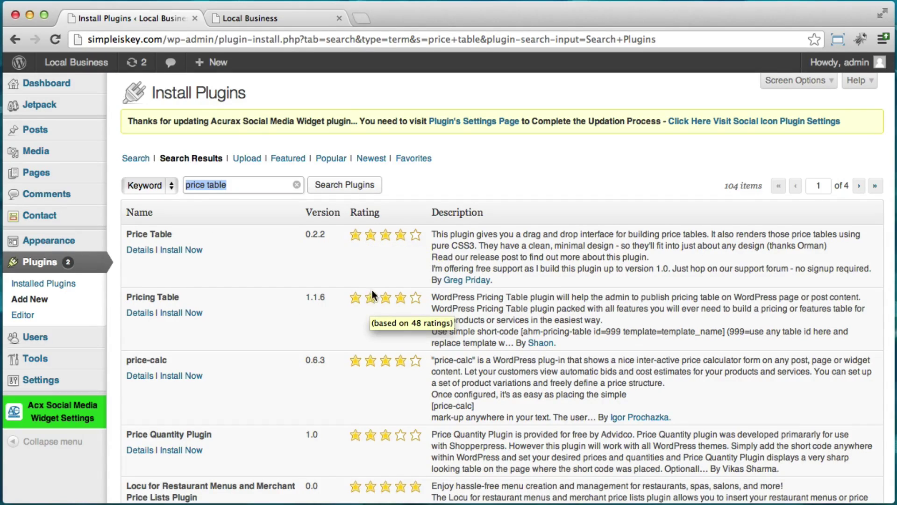
{"action": "left_click", "coordinate": [138, 251]}
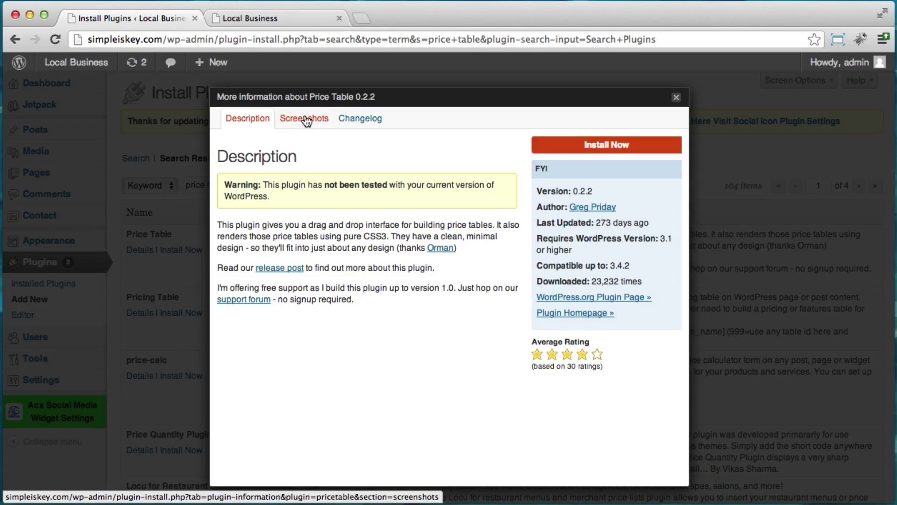
{"action": "left_click", "coordinate": [292, 122]}
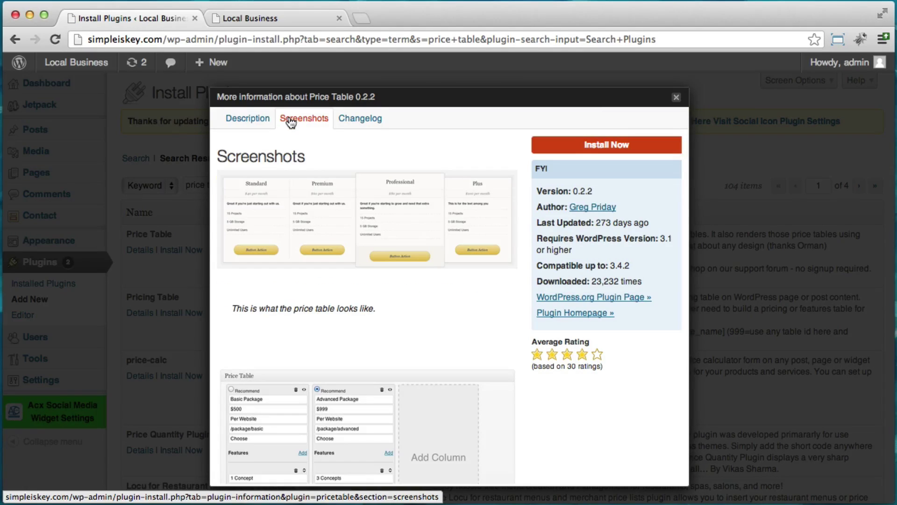
{"action": "left_click", "coordinate": [676, 98]}
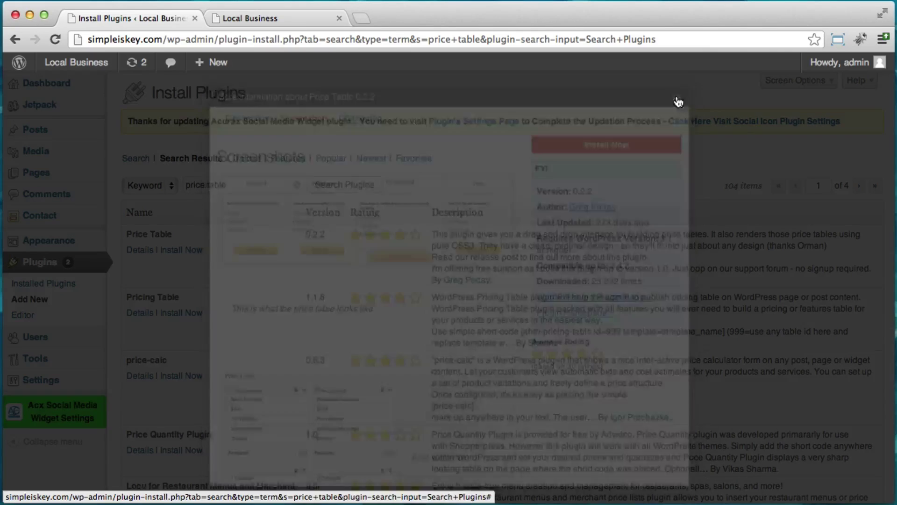
{"action": "left_click", "coordinate": [140, 313]}
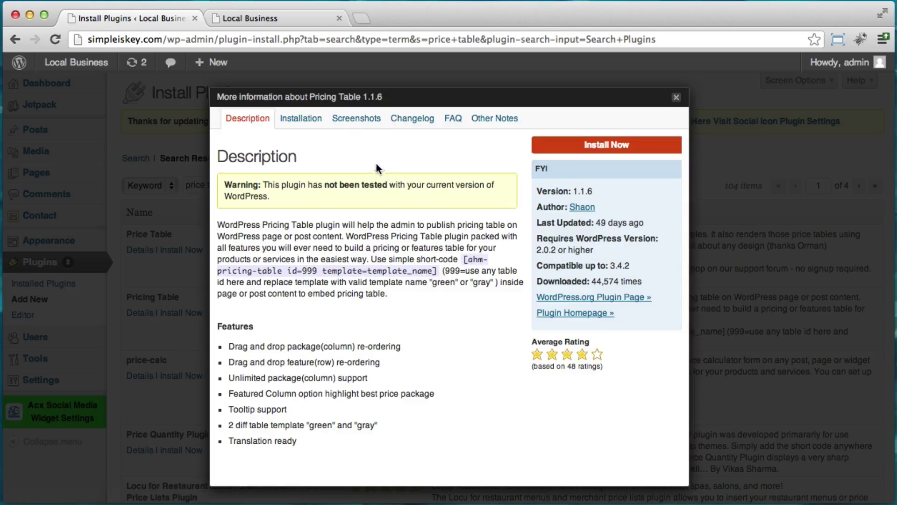
{"action": "left_click", "coordinate": [355, 122]}
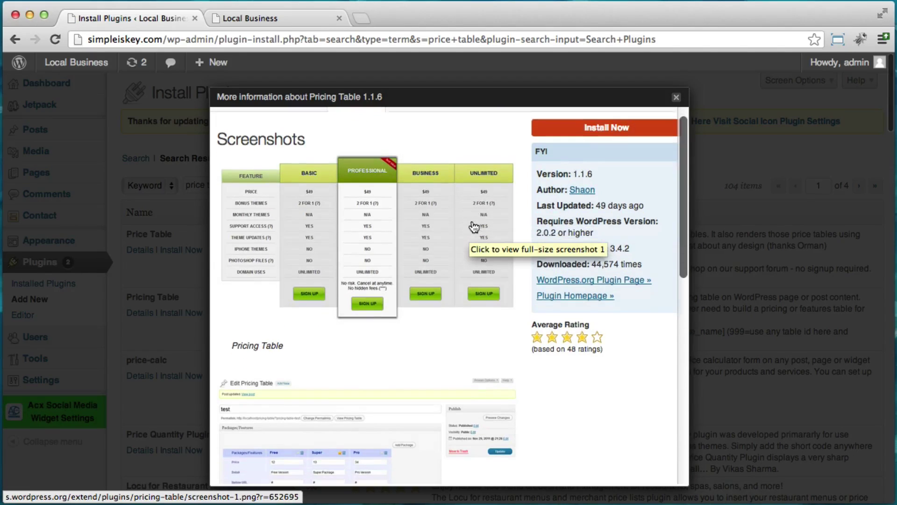
{"action": "scroll", "coordinate": [474, 226], "scroll_direction": "down", "scroll_amount": 3}
{"action": "scroll", "coordinate": [473, 223], "scroll_direction": "down", "scroll_amount": 2}
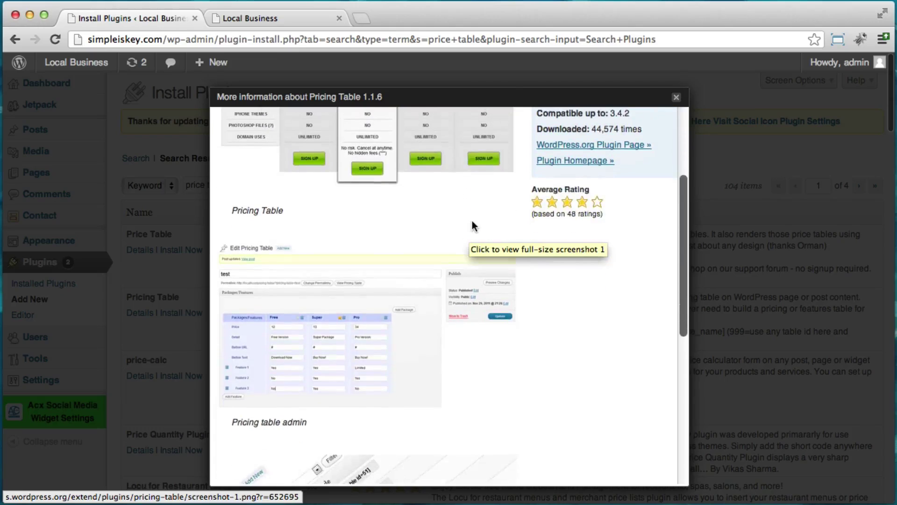
{"action": "scroll", "coordinate": [471, 224], "scroll_direction": "up", "scroll_amount": 5}
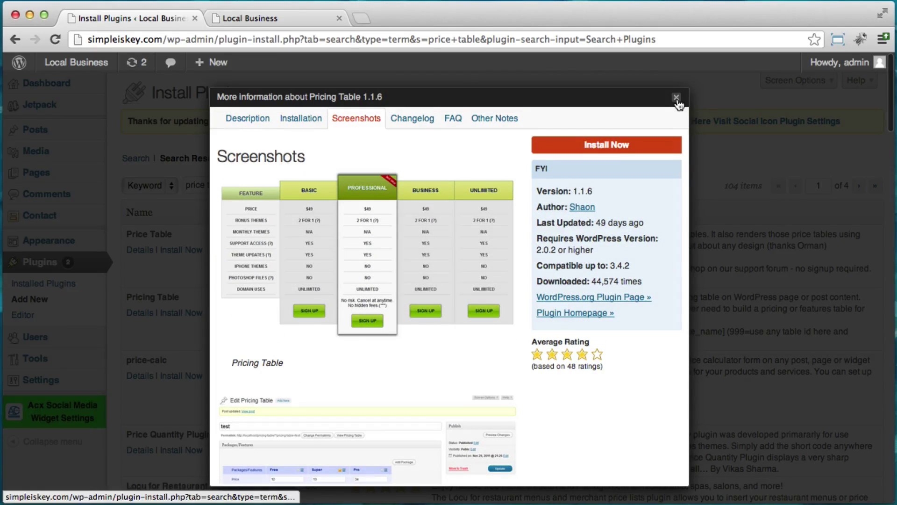
{"action": "left_click", "coordinate": [676, 98]}
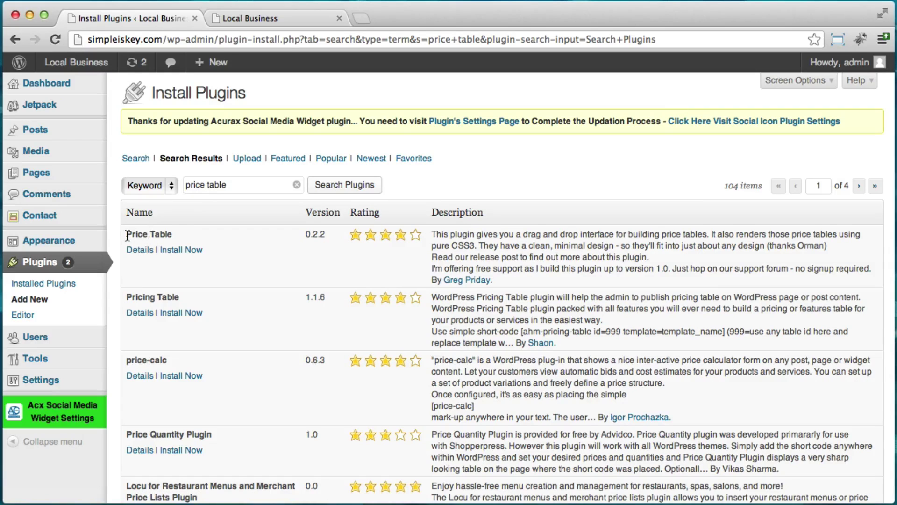
{"action": "left_click_drag", "start_coordinate": [126, 234], "coordinate": [177, 234]}
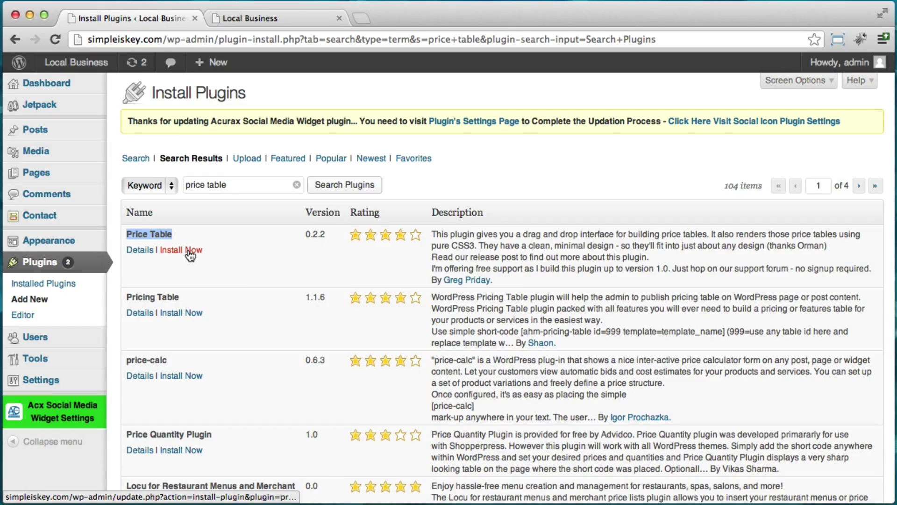
Install and activate the Price Table 0.2.2 plugin, confirming the install prompt.
{"action": "left_click", "coordinate": [189, 251]}
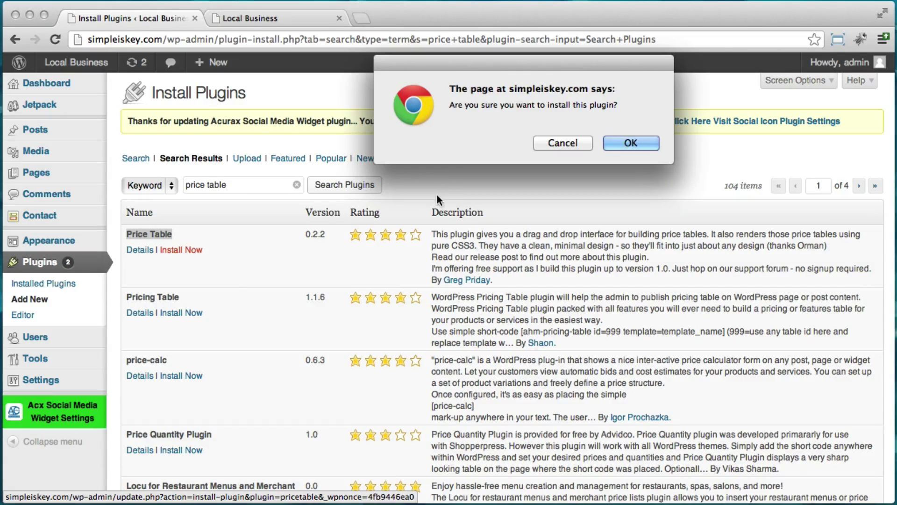
{"action": "left_click", "coordinate": [625, 146]}
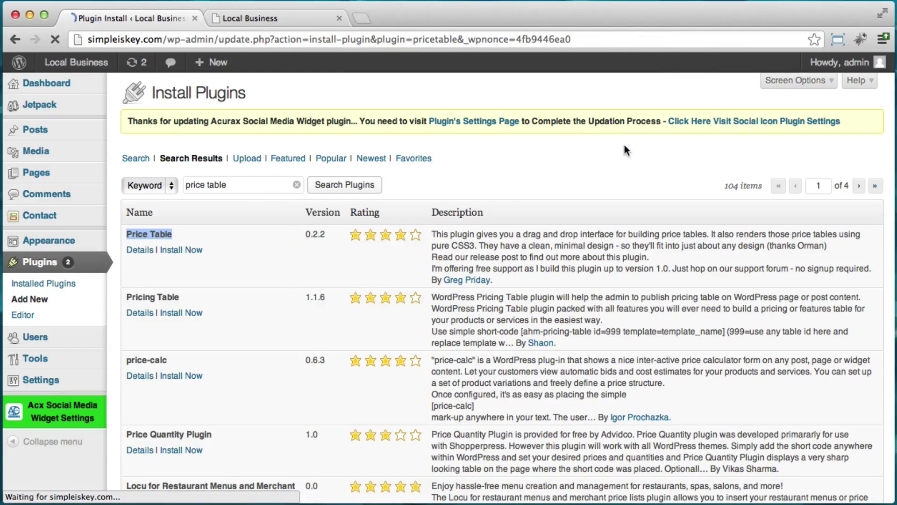
{"action": "left_click", "coordinate": [151, 232]}
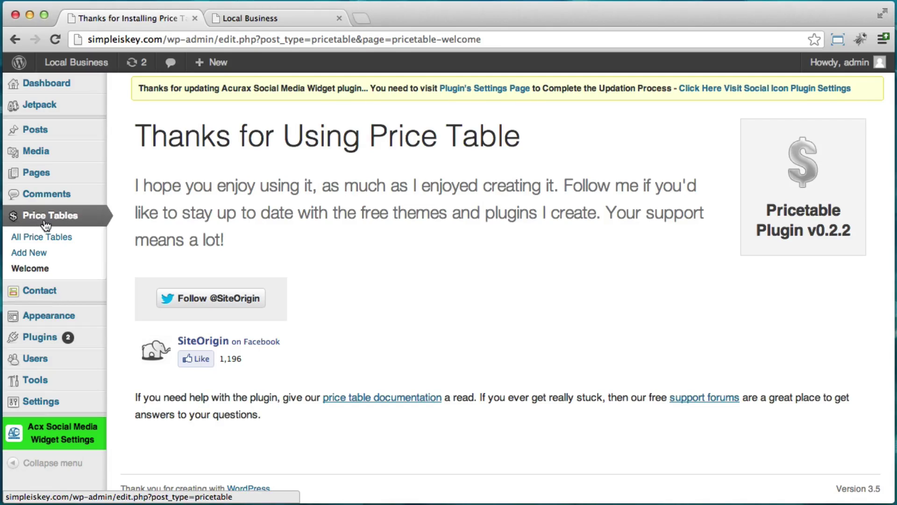
Create a new price table under Price Tables > Add New titled 'Services'.
{"action": "left_click", "coordinate": [37, 254]}
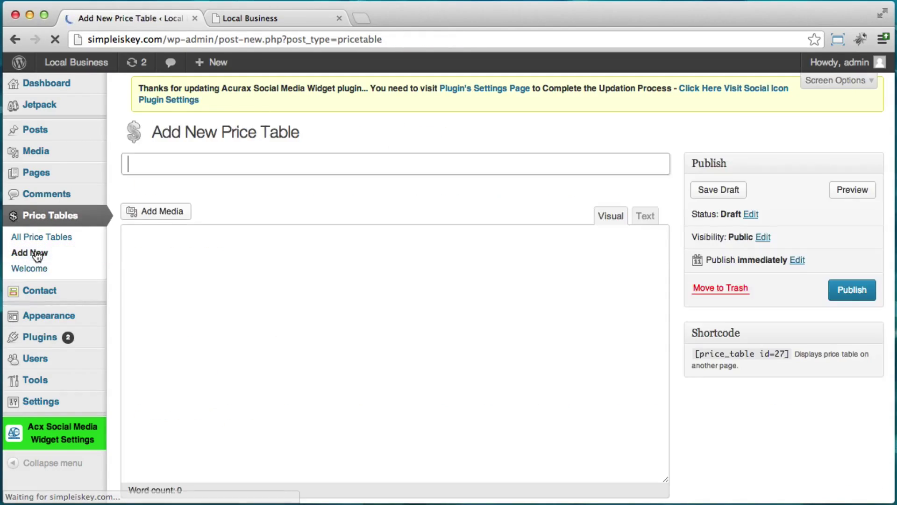
{"action": "scroll", "coordinate": [274, 275], "scroll_direction": "down", "scroll_amount": 2}
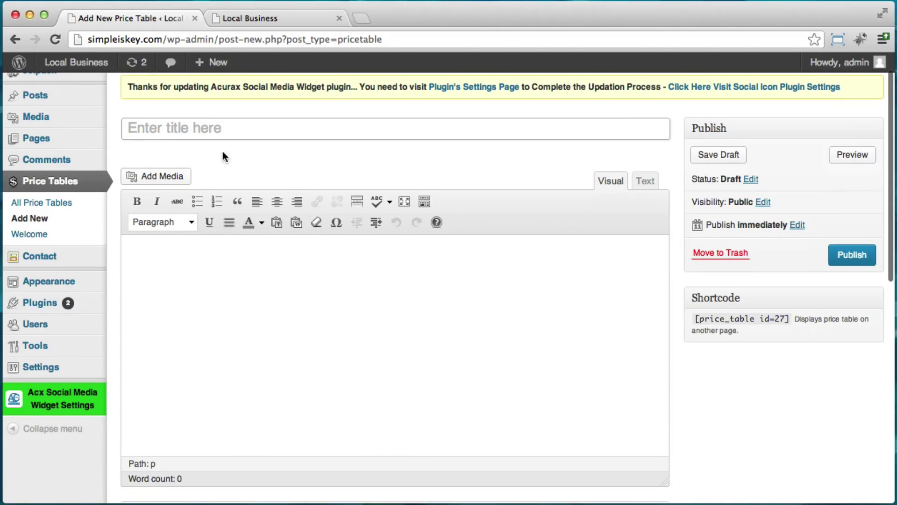
{"action": "scroll", "coordinate": [242, 158], "scroll_direction": "down", "scroll_amount": 1}
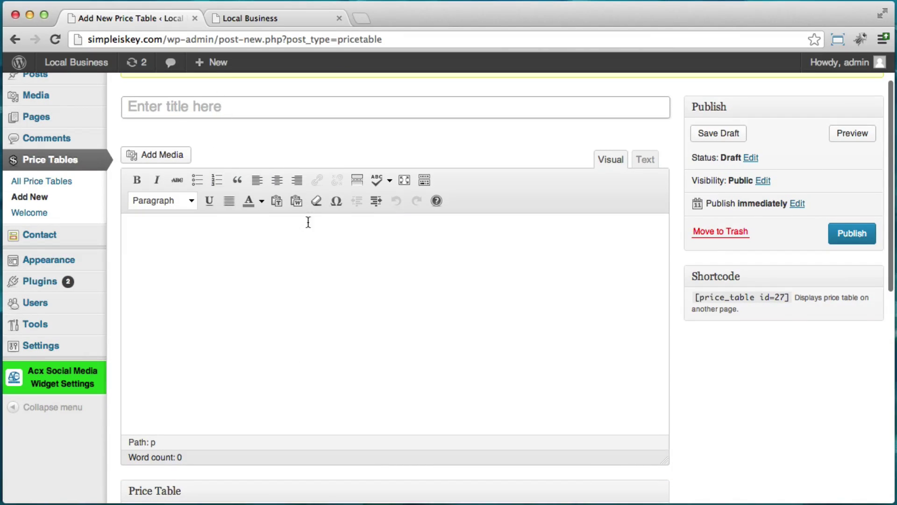
{"action": "scroll", "coordinate": [280, 168], "scroll_direction": "down", "scroll_amount": 5}
{"action": "scroll", "coordinate": [281, 164], "scroll_direction": "up", "scroll_amount": 6}
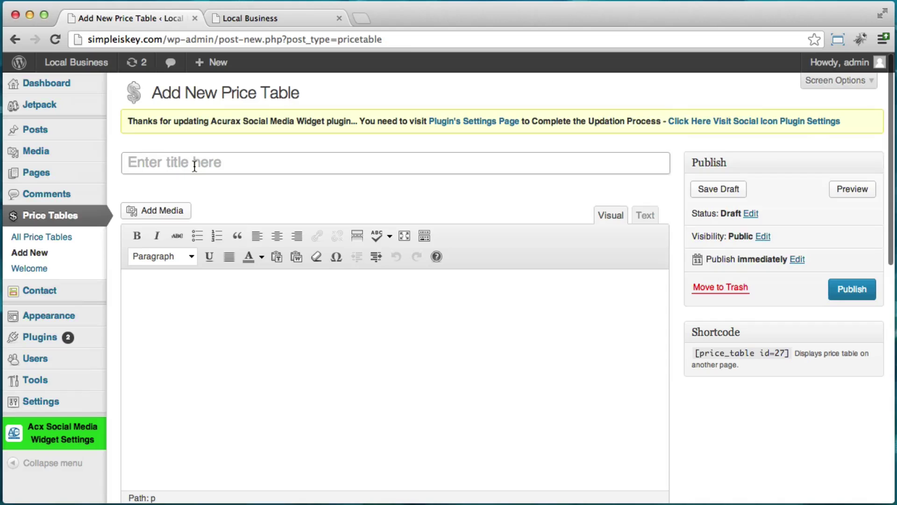
{"action": "left_click", "coordinate": [194, 167]}
{"action": "type", "text": "AS"}
{"action": "key", "text": "BackSpace"}
{"action": "key", "text": "BackSpace"}
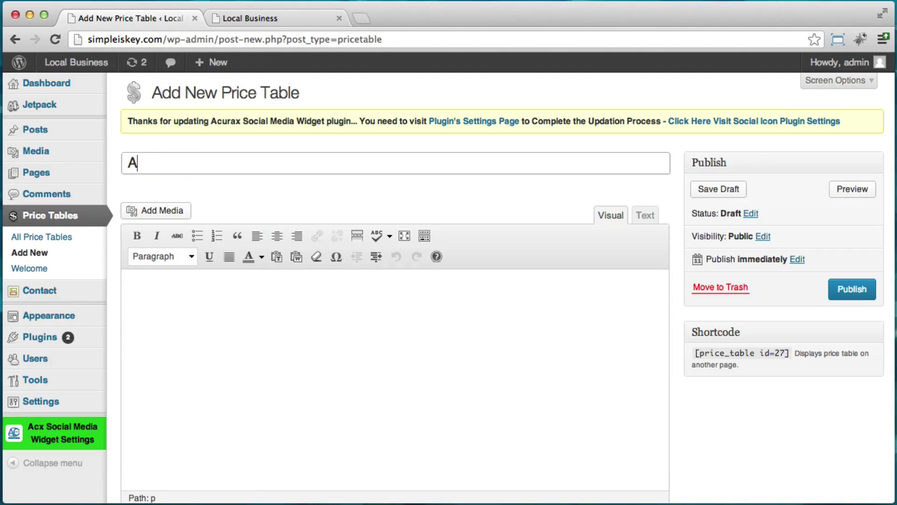
{"action": "type", "text": "Services"}
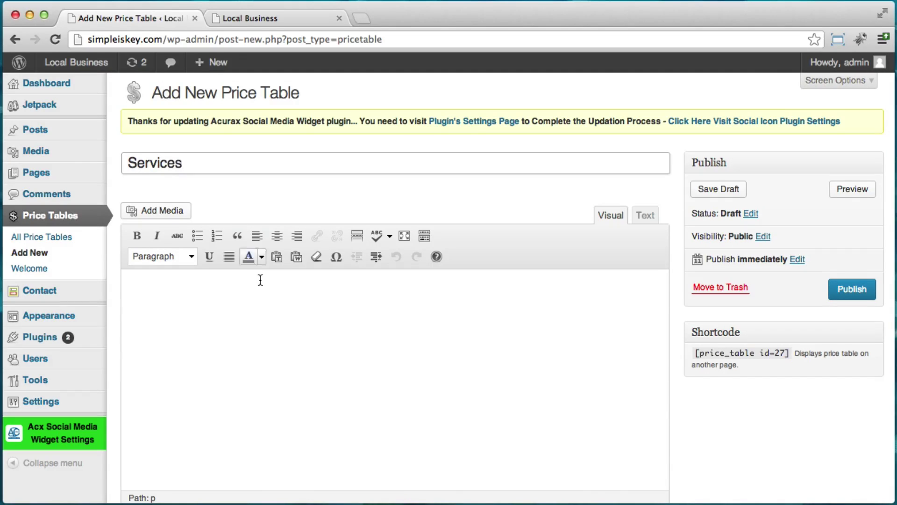
{"action": "scroll", "coordinate": [258, 279], "scroll_direction": "down", "scroll_amount": 6}
{"action": "scroll", "coordinate": [269, 276], "scroll_direction": "down", "scroll_amount": 4}
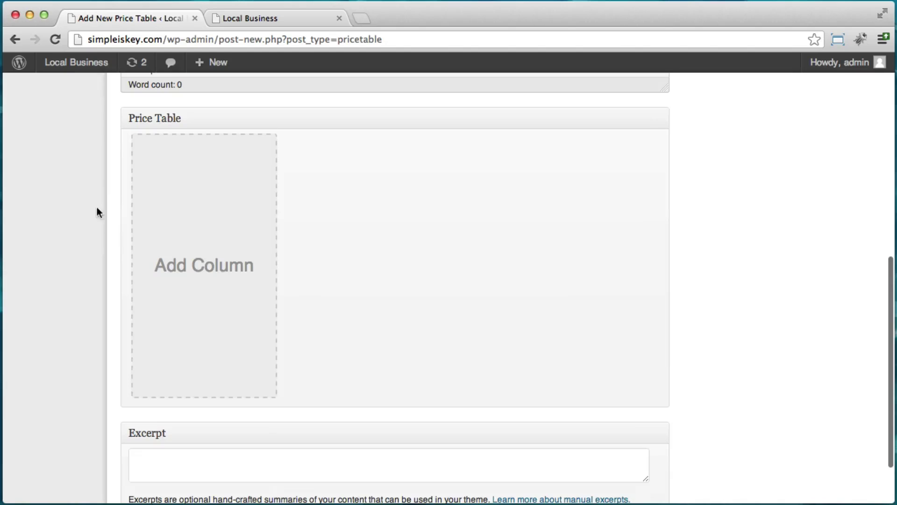
{"action": "scroll", "coordinate": [192, 244], "scroll_direction": "up", "scroll_amount": 3}
{"action": "scroll", "coordinate": [200, 262], "scroll_direction": "down", "scroll_amount": 3}
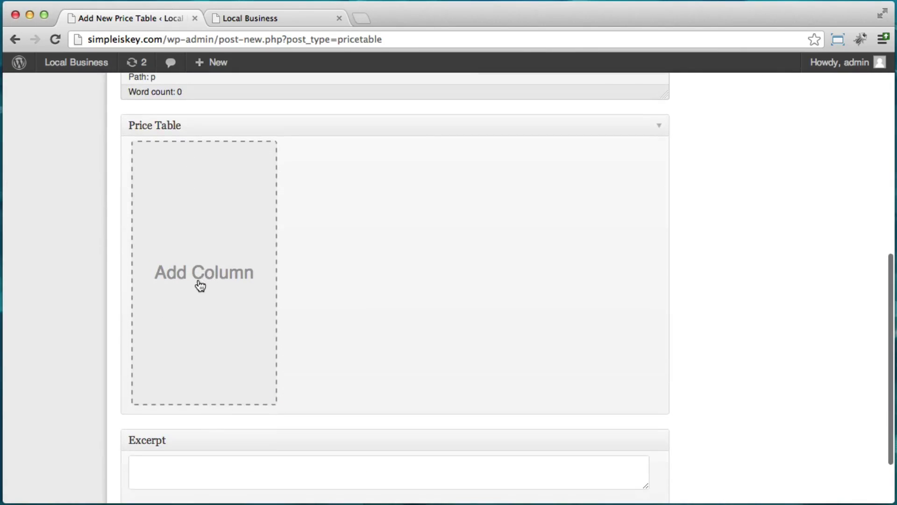
Add a first column titled 'Lessons' with the price $60/hr.
{"action": "left_click", "coordinate": [198, 281]}
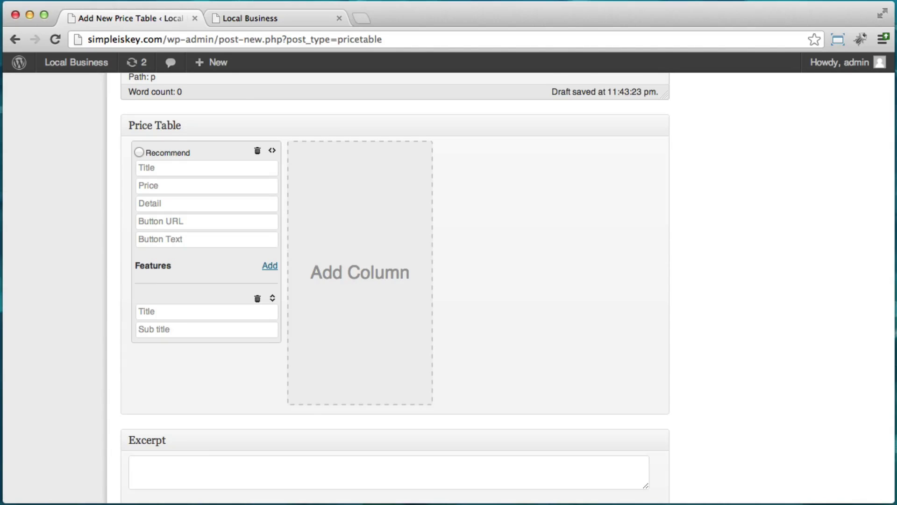
{"action": "left_click", "coordinate": [186, 175]}
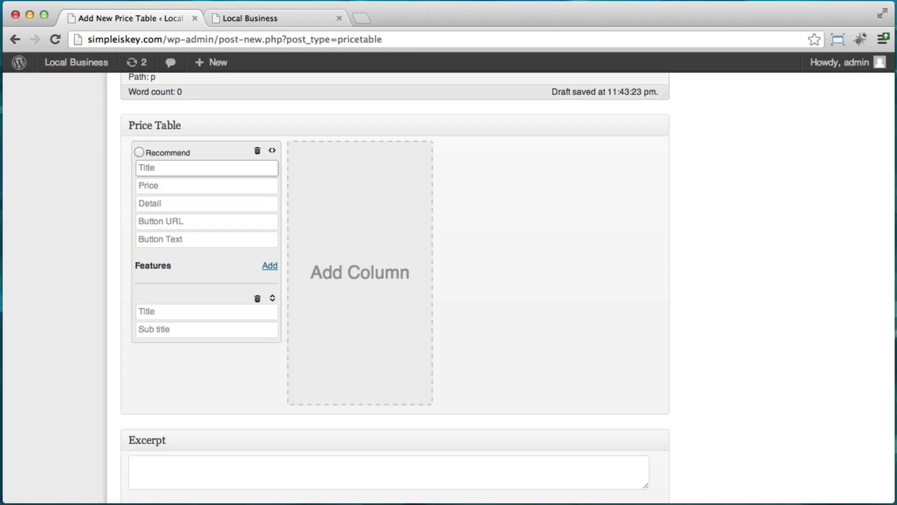
{"action": "type", "text": "Lesson"}
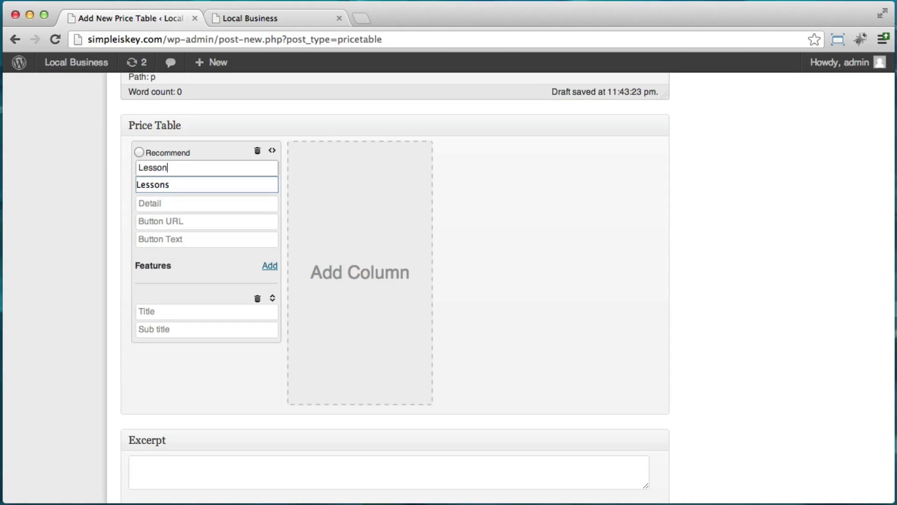
{"action": "type", "text": "s"}
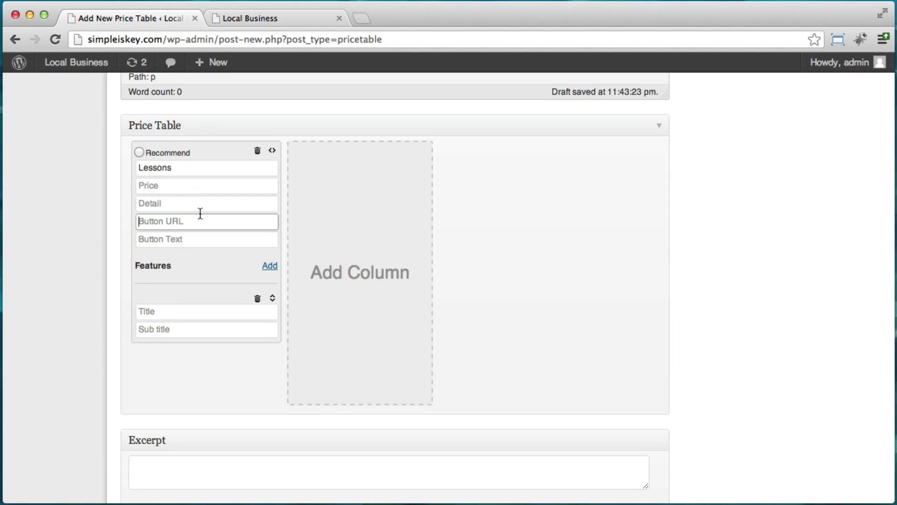
{"action": "left_click", "coordinate": [197, 189]}
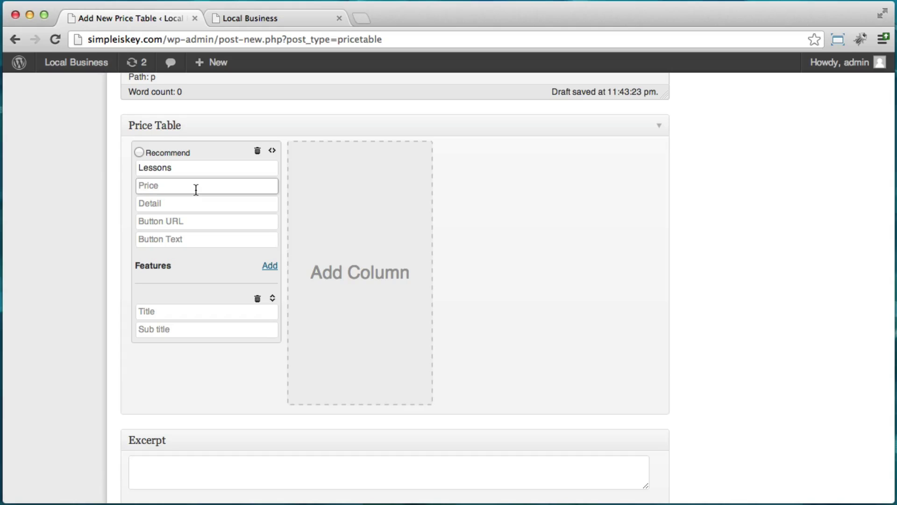
{"action": "type", "text": "$"}
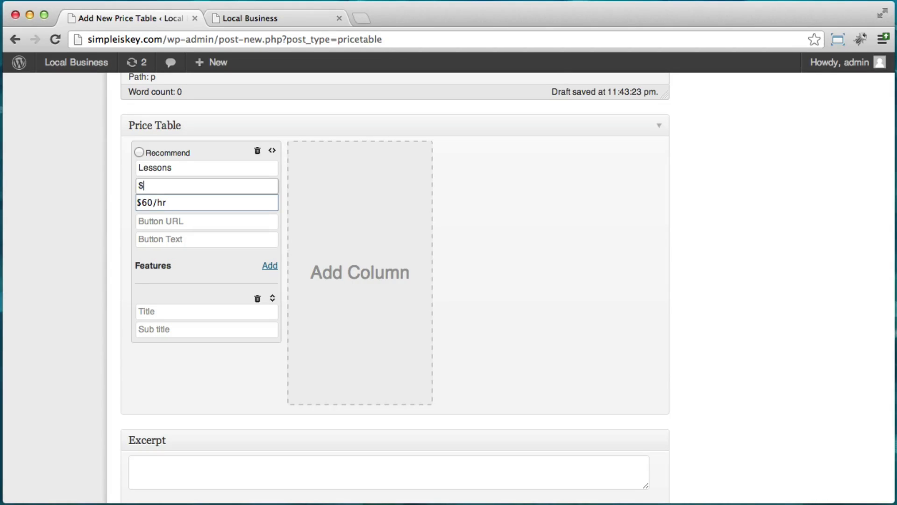
{"action": "key", "text": "Down"}
{"action": "key", "text": "Return"}
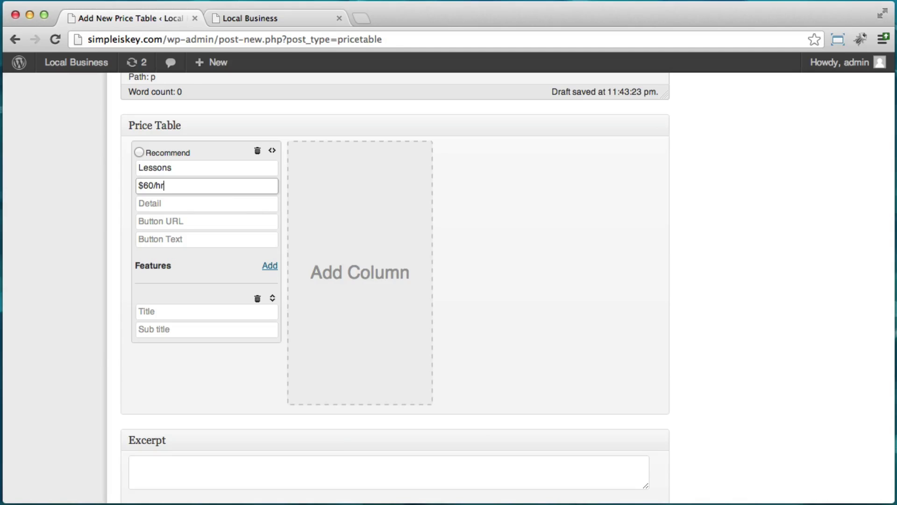
{"action": "key", "text": "super+Tab"}
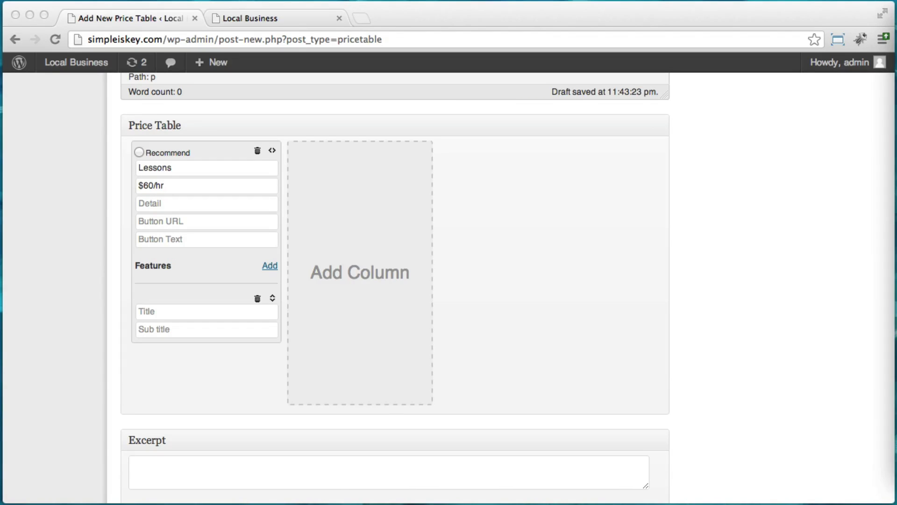
Paste the lessons description, link the button to the simpleiskey.com contact page, and label it 'Contact Me'.
{"action": "left_click", "coordinate": [175, 207]}
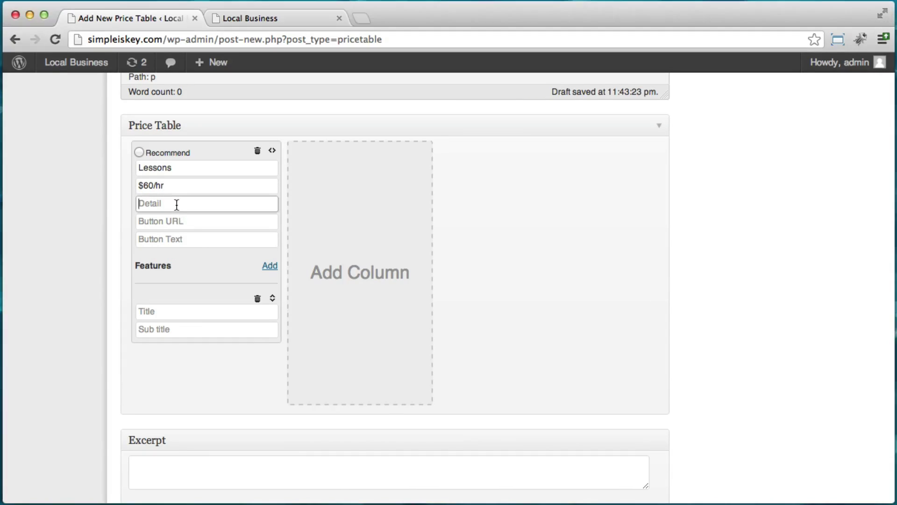
{"action": "type", "text": "Piano, ear training or theory lessons for adults or kids"}
{"action": "left_click", "coordinate": [195, 239]}
{"action": "left_click", "coordinate": [174, 223]}
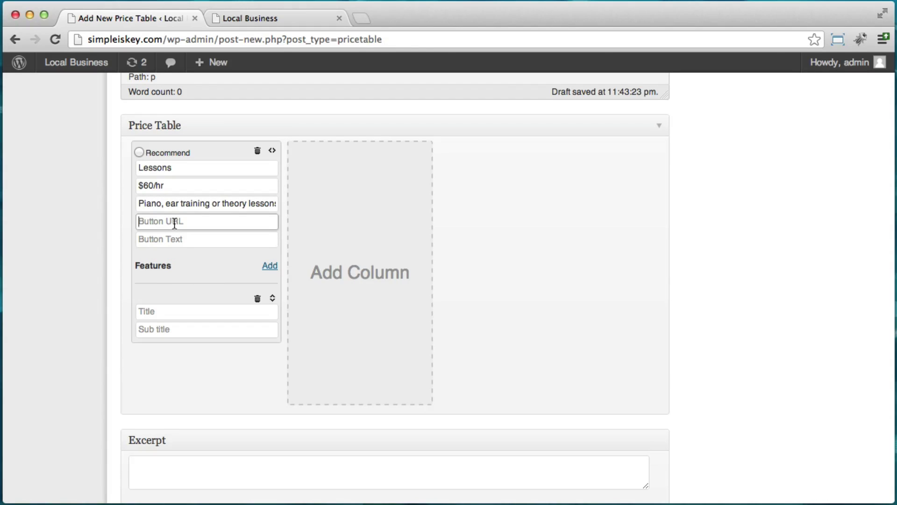
{"action": "type", "text": "http://www.simpleiskey.com"}
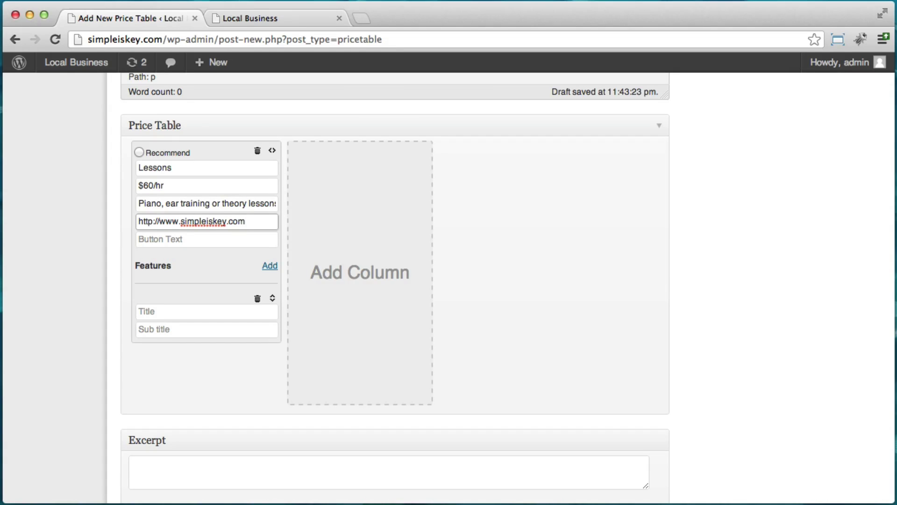
{"action": "type", "text": "/contact"}
{"action": "left_click_drag", "start_coordinate": [140, 222], "coordinate": [155, 224]}
{"action": "left_click", "coordinate": [161, 223]}
{"action": "left_click_drag", "start_coordinate": [139, 223], "coordinate": [294, 221]}
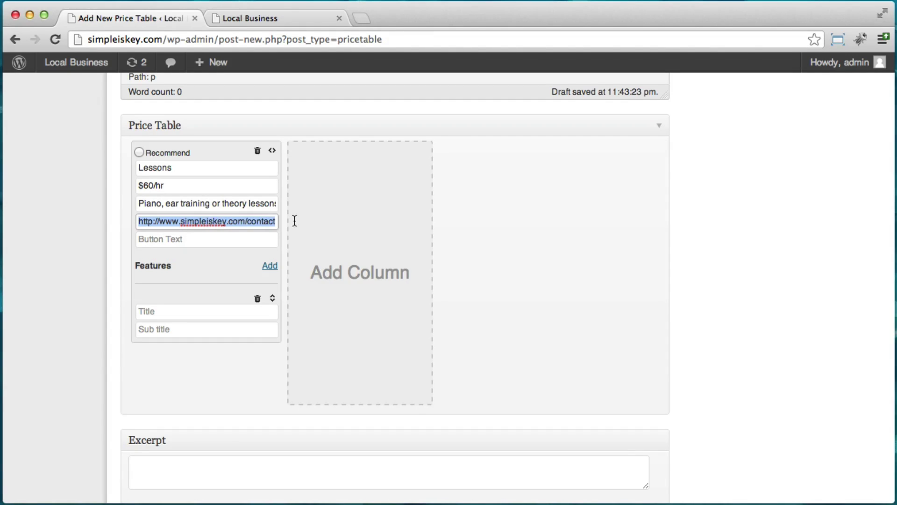
{"action": "left_click", "coordinate": [195, 222]}
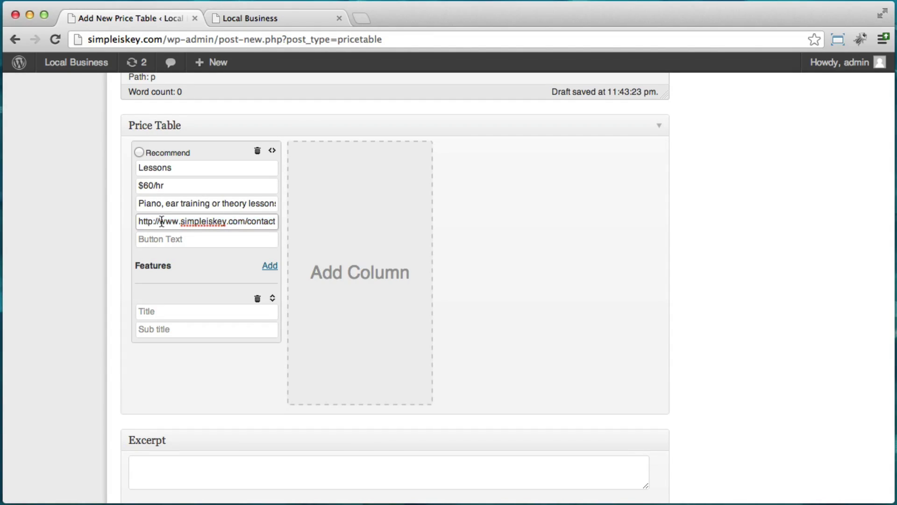
{"action": "left_click_drag", "start_coordinate": [160, 221], "coordinate": [131, 222]}
{"action": "left_click", "coordinate": [171, 244]}
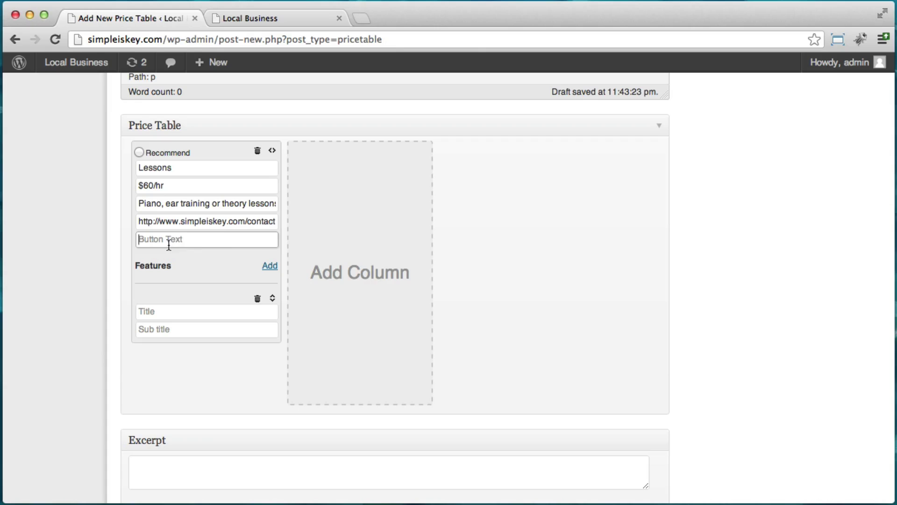
{"action": "type", "text": "Contact Me"}
{"action": "left_click", "coordinate": [183, 311]}
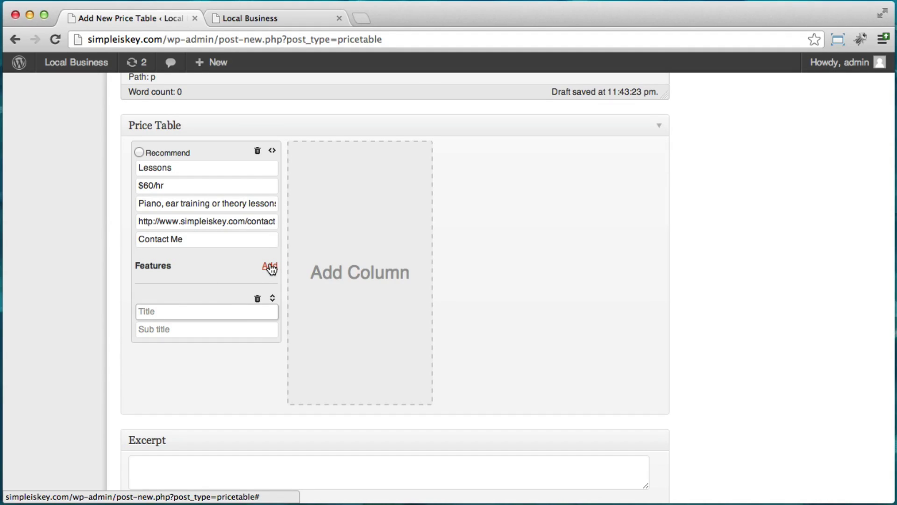
Give the first feature the title 'Lessons' and subtitle 'Traditional piano lessons'.
{"action": "left_click", "coordinate": [176, 316]}
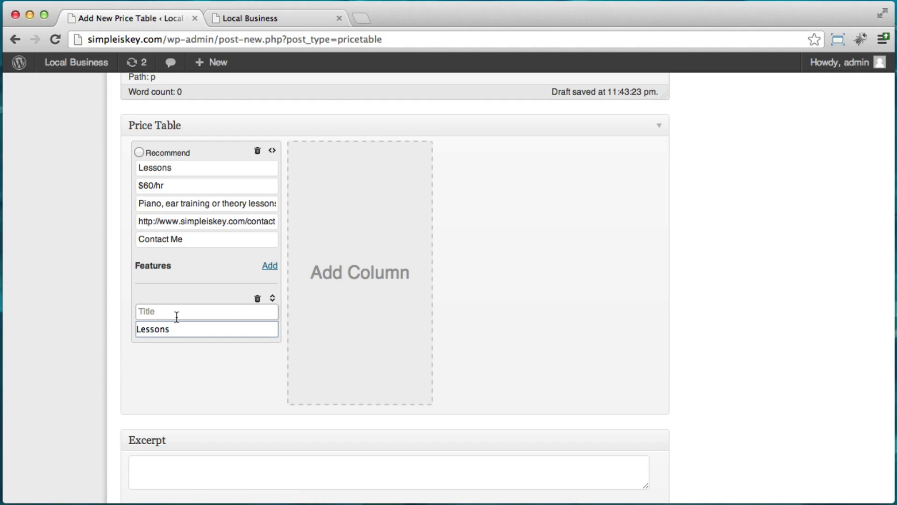
{"action": "type", "text": "L"}
{"action": "key", "text": "BackSpace"}
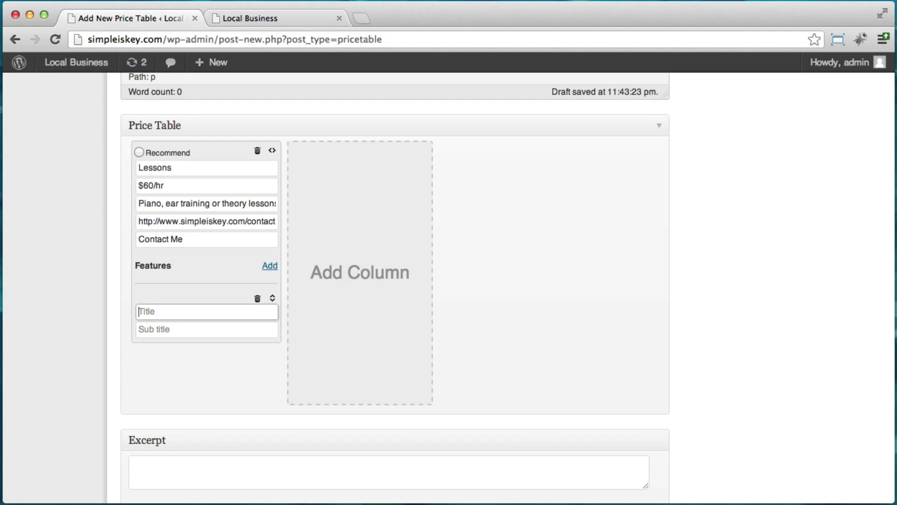
{"action": "type", "text": "Lessons"}
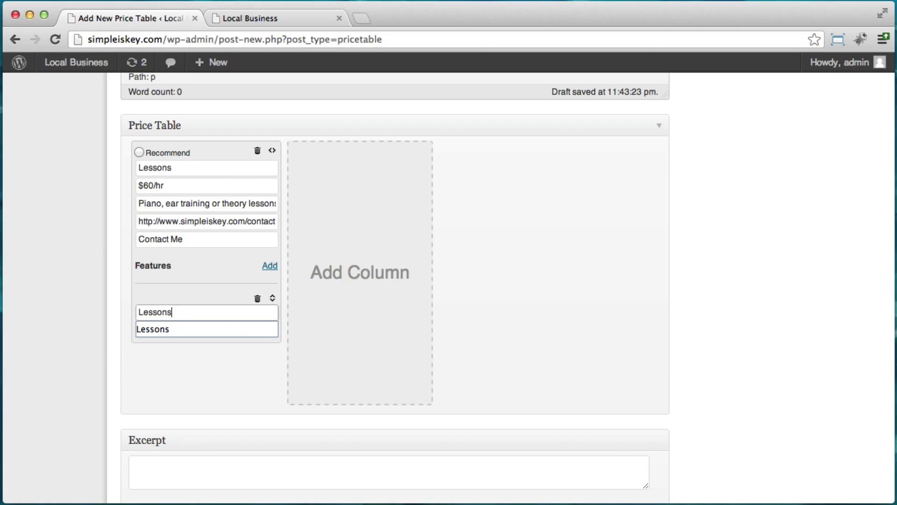
{"action": "key", "text": "Tab"}
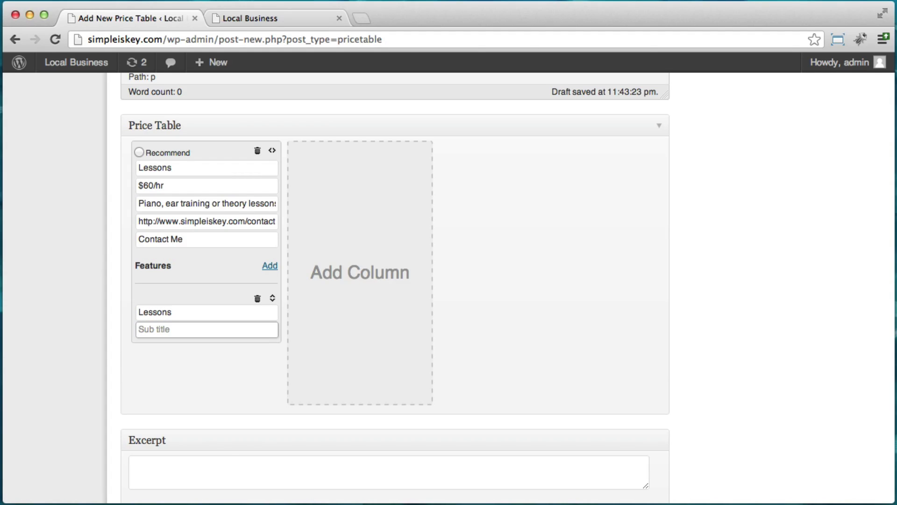
{"action": "type", "text": "Tr"}
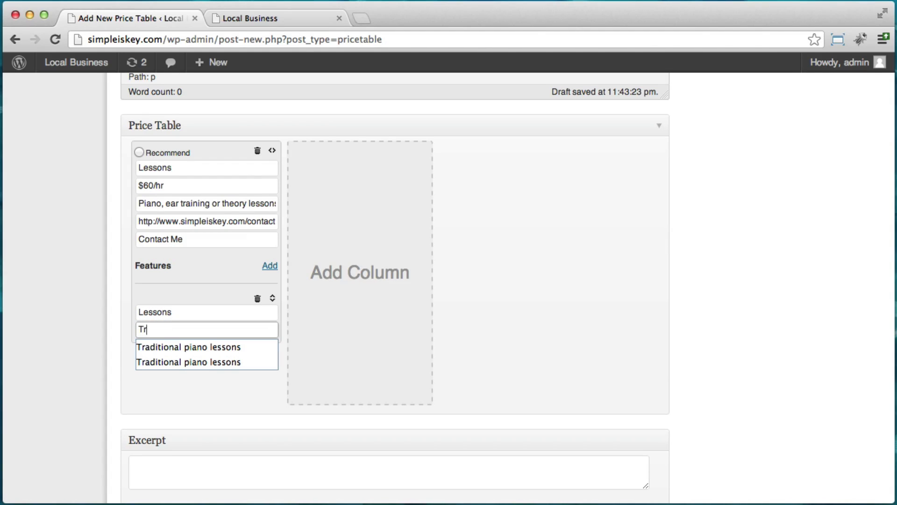
{"action": "key", "text": "Down"}
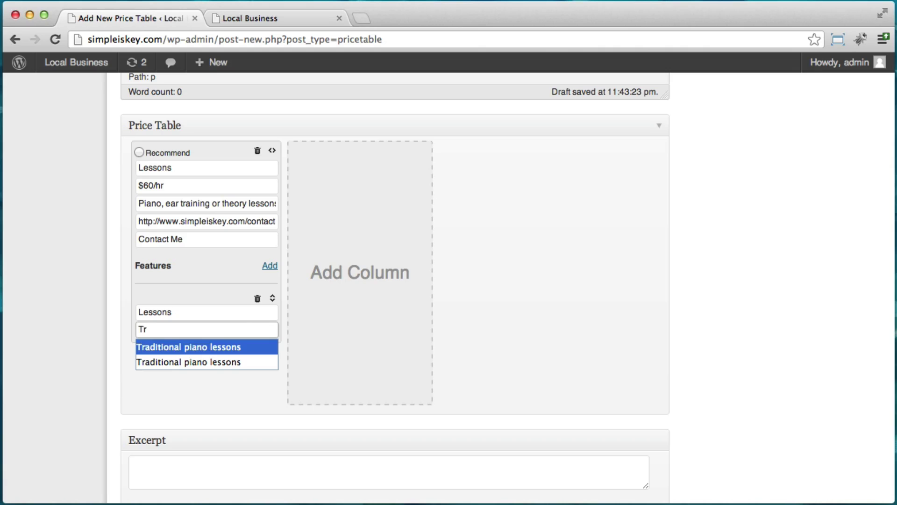
{"action": "key", "text": "Return"}
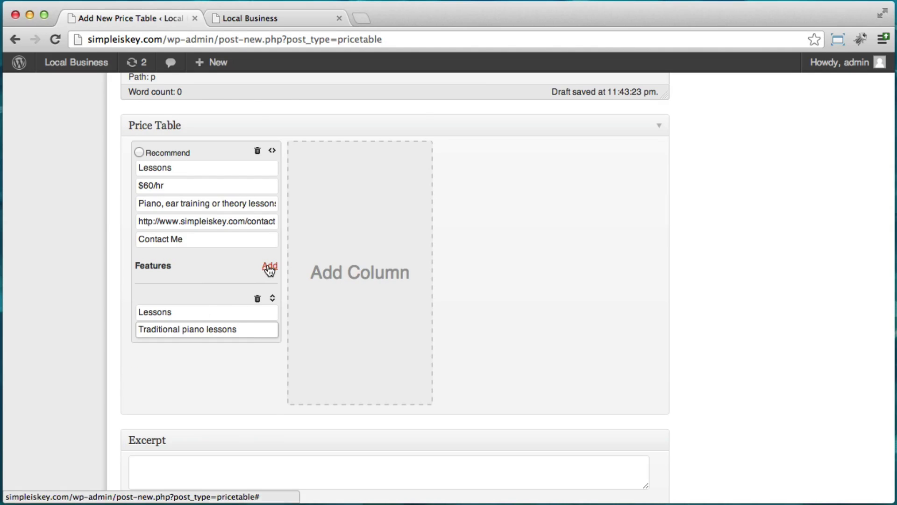
Add a second feature titled 'Ear Training' with the ear-training description.
{"action": "left_click", "coordinate": [269, 265]}
{"action": "scroll", "coordinate": [276, 270], "scroll_direction": "down", "scroll_amount": 1}
{"action": "scroll", "coordinate": [276, 276], "scroll_direction": "down", "scroll_amount": 10}
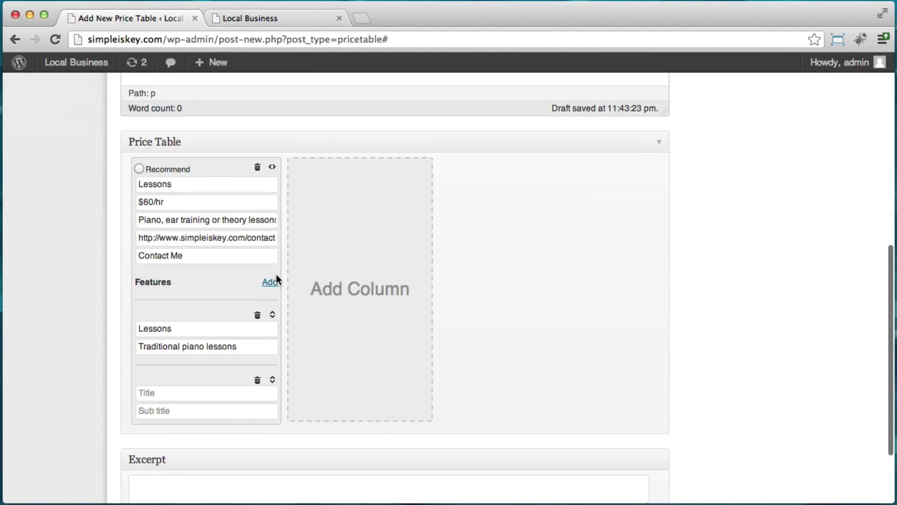
{"action": "scroll", "coordinate": [317, 270], "scroll_direction": "up", "scroll_amount": 10}
{"action": "scroll", "coordinate": [318, 255], "scroll_direction": "down", "scroll_amount": 15}
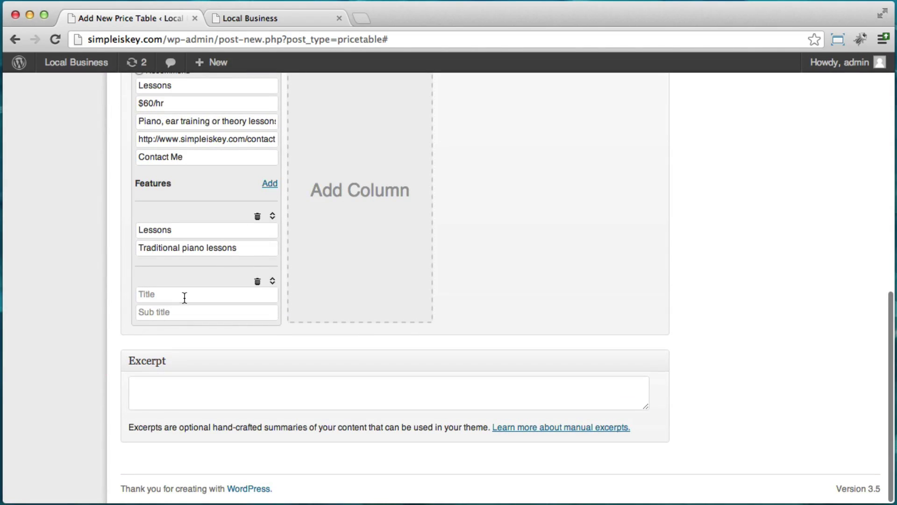
{"action": "left_click", "coordinate": [184, 298]}
{"action": "type", "text": "E"}
{"action": "left_click", "coordinate": [166, 311]}
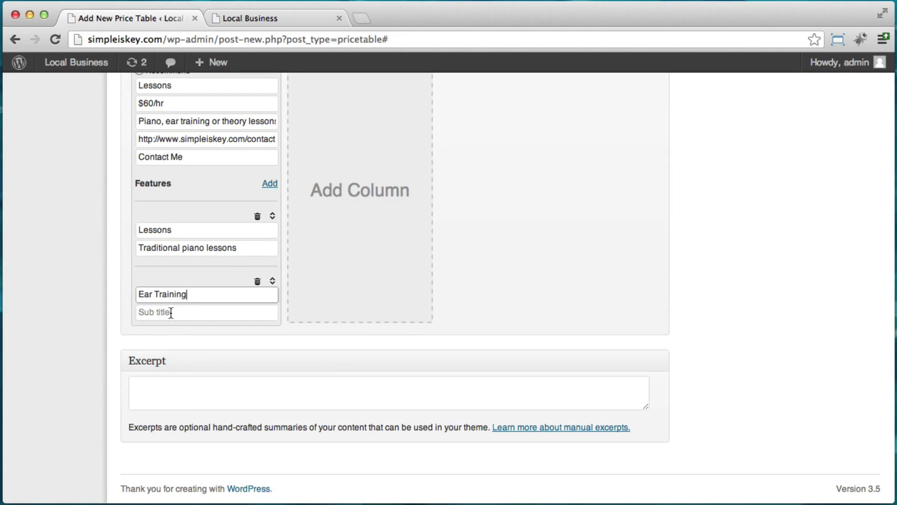
{"action": "left_click", "coordinate": [166, 313]}
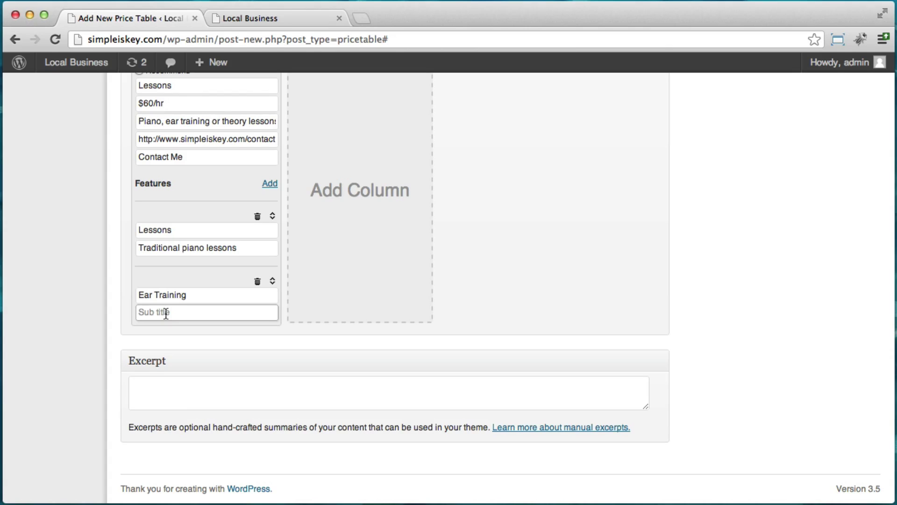
{"action": "type", "text": "L"}
{"action": "left_click", "coordinate": [186, 333]}
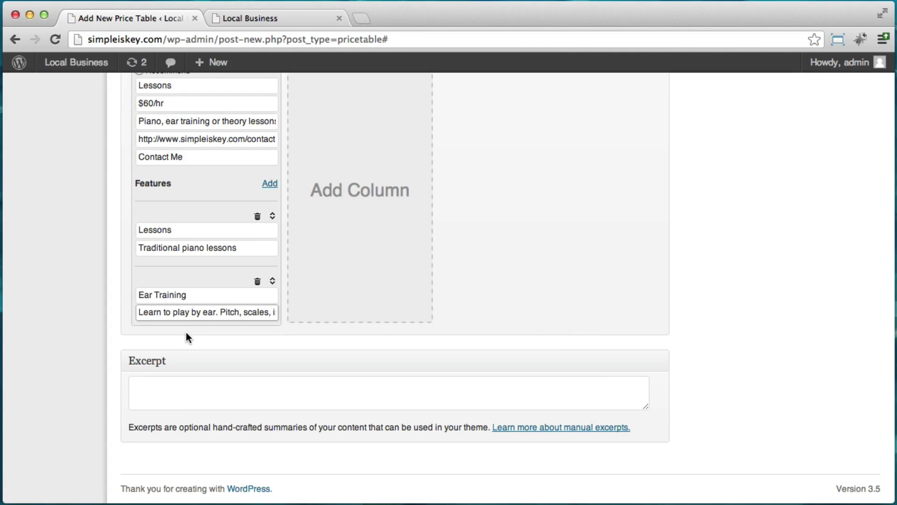
Add a third feature titled 'Theory' with the music theory description.
{"action": "left_click", "coordinate": [269, 183]}
{"action": "scroll", "coordinate": [268, 179], "scroll_direction": "down", "scroll_amount": 10}
{"action": "scroll", "coordinate": [269, 180], "scroll_direction": "down", "scroll_amount": 2}
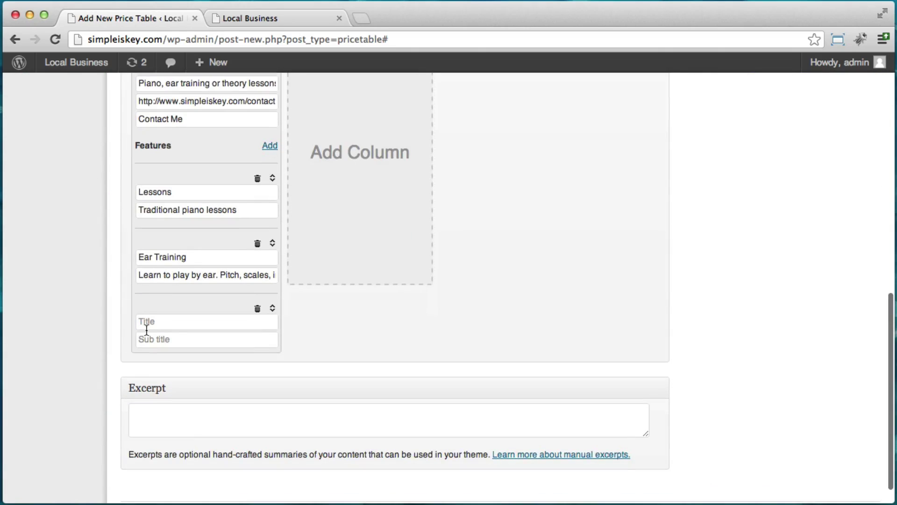
{"action": "left_click", "coordinate": [161, 325]}
{"action": "type", "text": "T"}
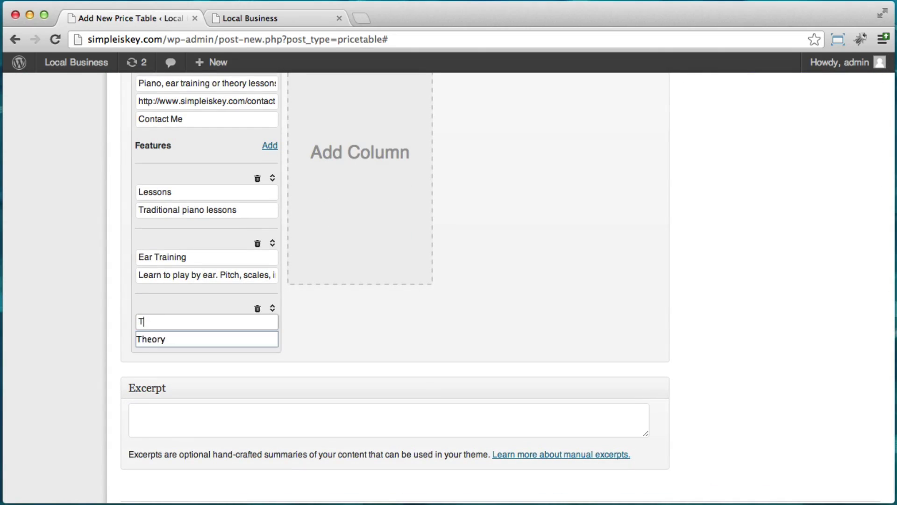
{"action": "left_click", "coordinate": [162, 339]}
{"action": "left_click", "coordinate": [162, 338]}
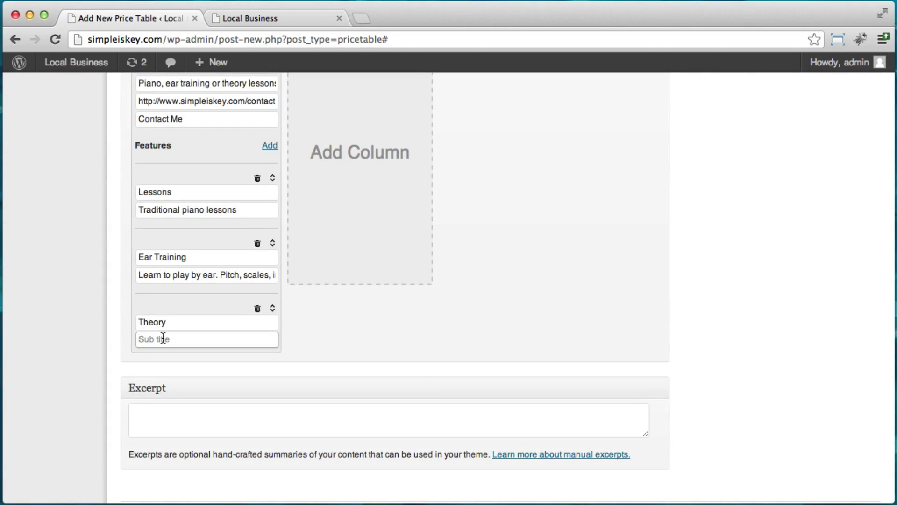
{"action": "type", "text": "M"}
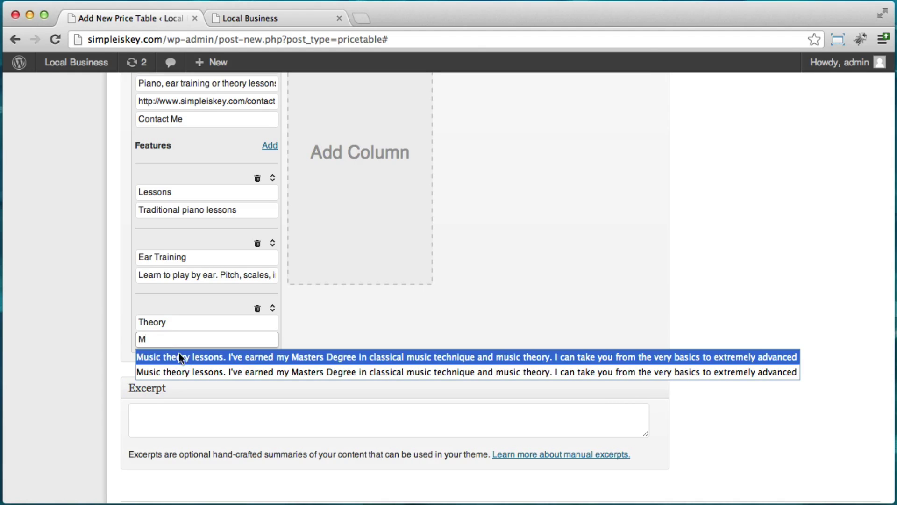
{"action": "left_click", "coordinate": [179, 354]}
Fill the fourth feature with title 'Contact Me' and the contact-details subtitle.
{"action": "scroll", "coordinate": [320, 275], "scroll_direction": "up", "scroll_amount": 3}
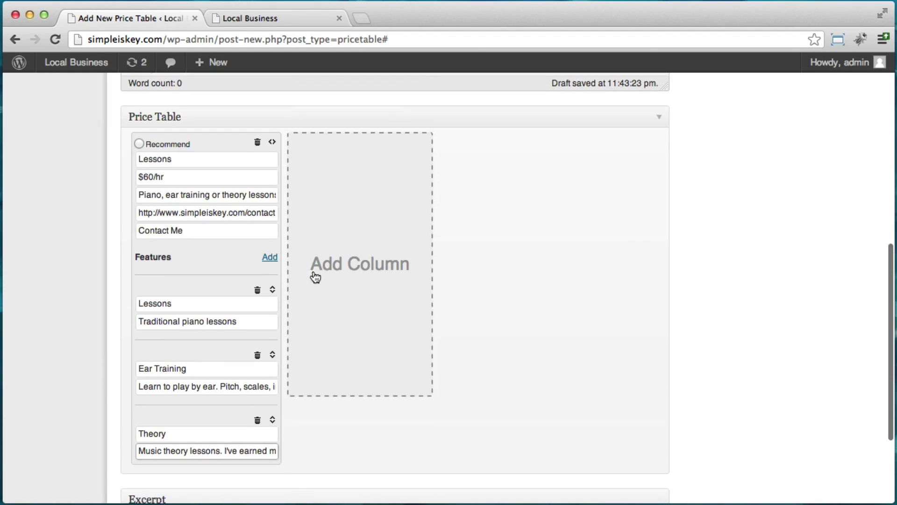
{"action": "scroll", "coordinate": [270, 260], "scroll_direction": "up", "scroll_amount": 10}
{"action": "scroll", "coordinate": [270, 256], "scroll_direction": "down", "scroll_amount": 15}
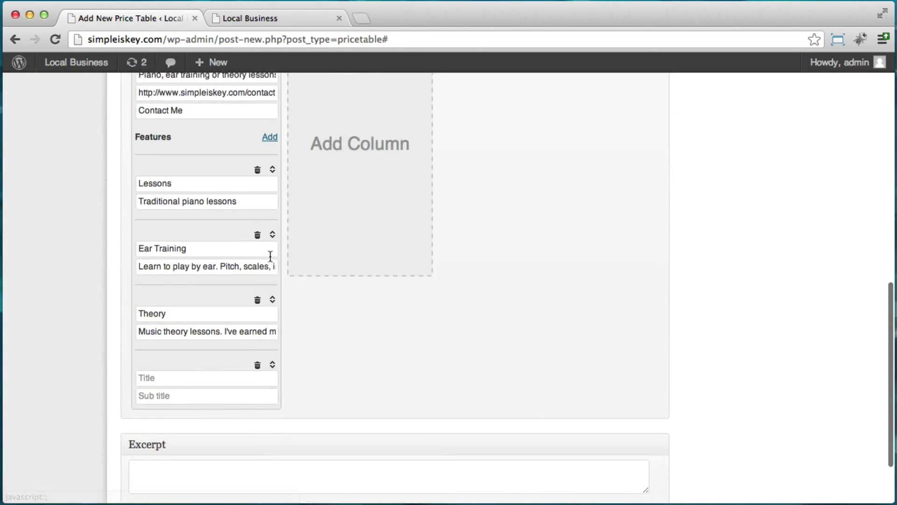
{"action": "left_click", "coordinate": [175, 335]}
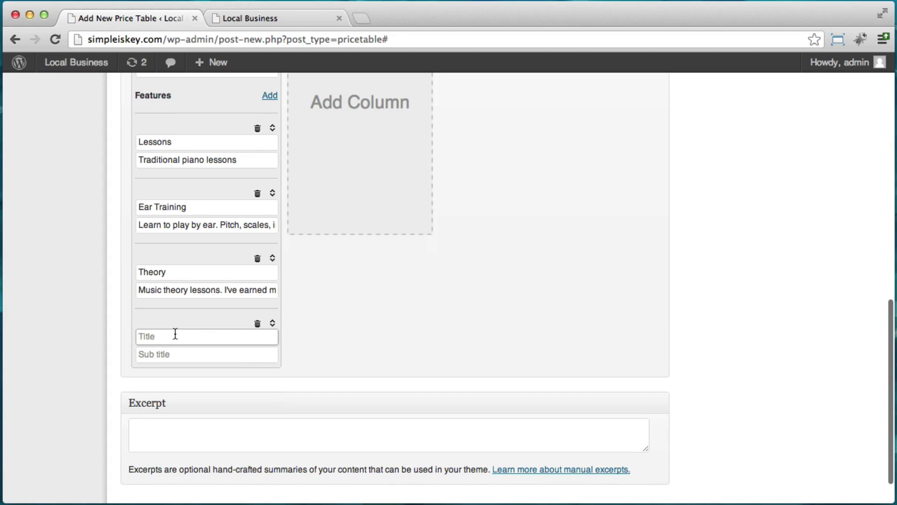
{"action": "type", "text": "C"}
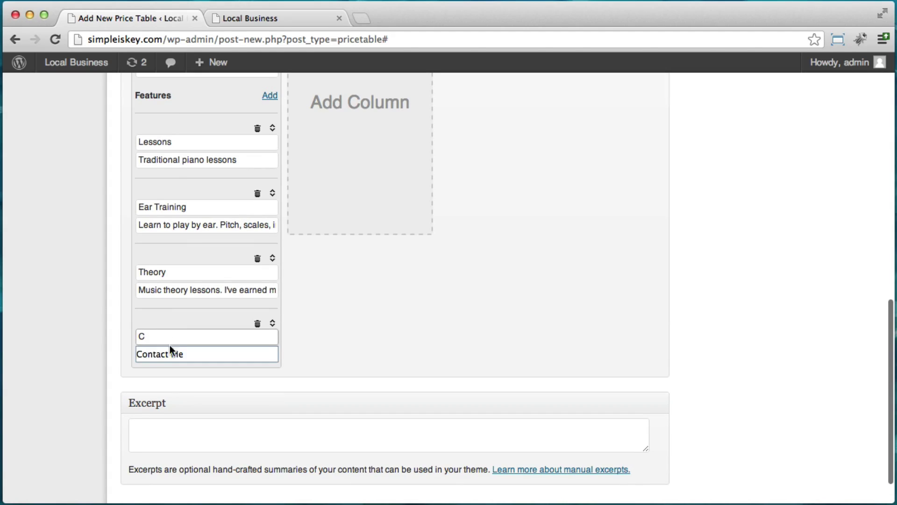
{"action": "left_click", "coordinate": [170, 348]}
{"action": "key", "text": "Tab"}
{"action": "type", "text": "C"}
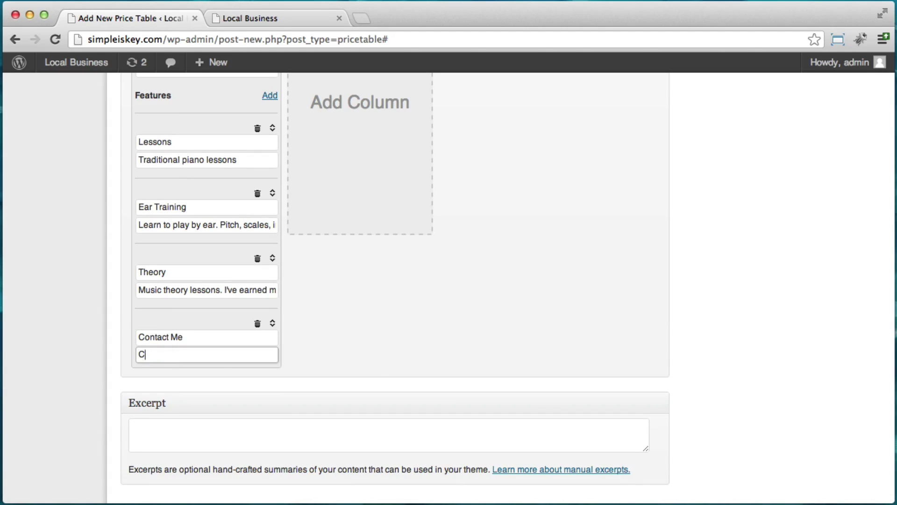
{"action": "left_click", "coordinate": [197, 373]}
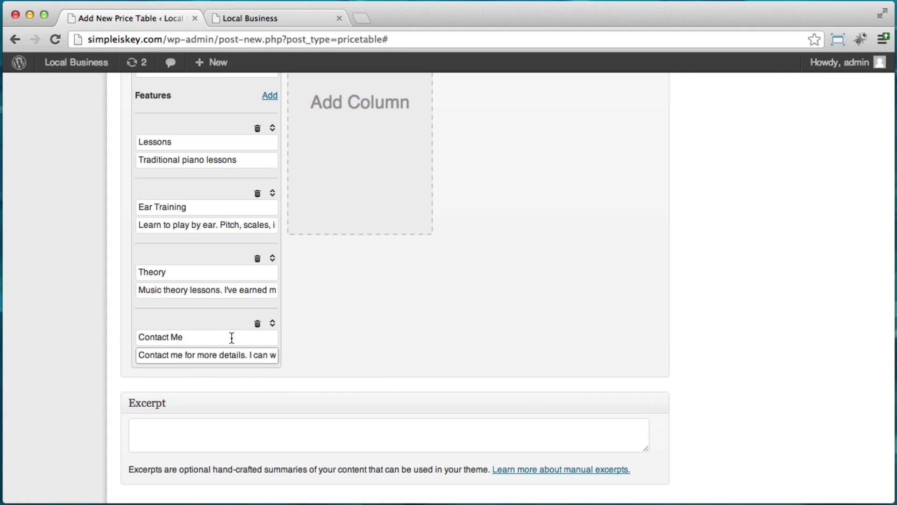
Add a second, empty column to the Services price table.
{"action": "scroll", "coordinate": [227, 272], "scroll_direction": "up", "scroll_amount": 5}
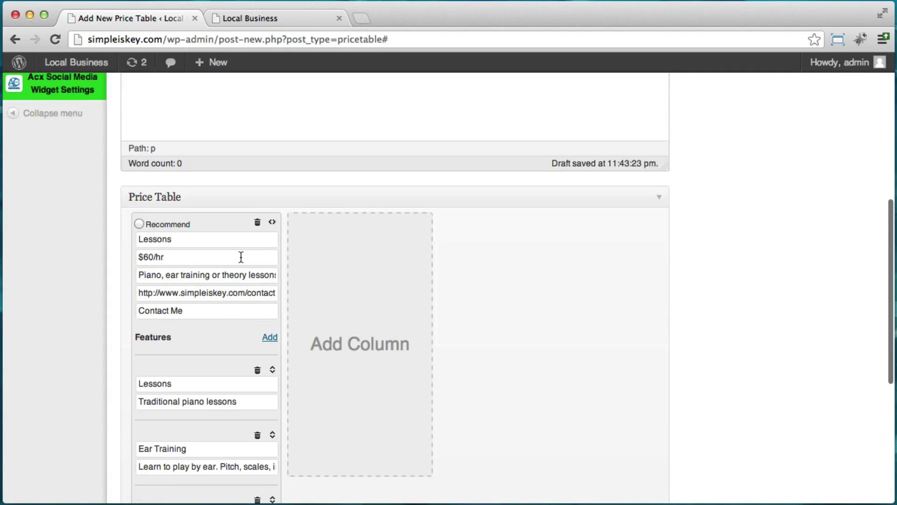
{"action": "scroll", "coordinate": [240, 256], "scroll_direction": "down", "scroll_amount": 3}
{"action": "scroll", "coordinate": [238, 254], "scroll_direction": "up", "scroll_amount": 4}
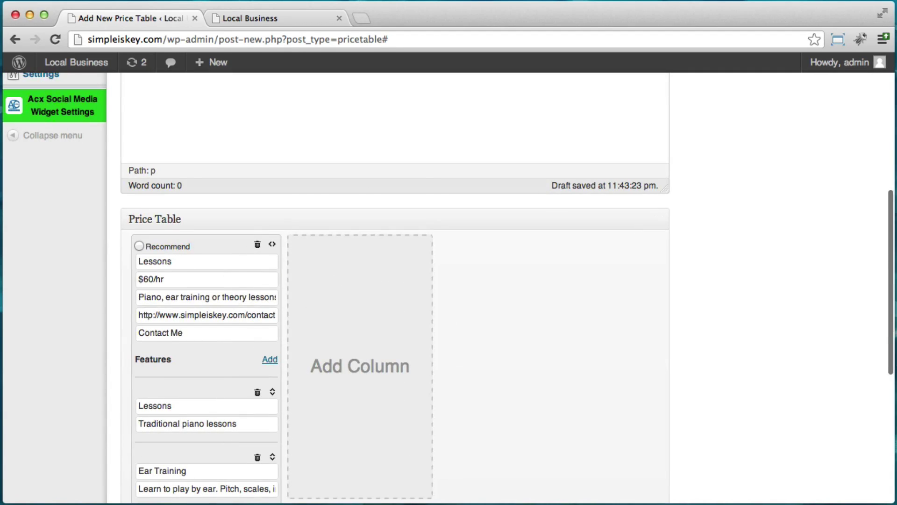
{"action": "left_click", "coordinate": [375, 327]}
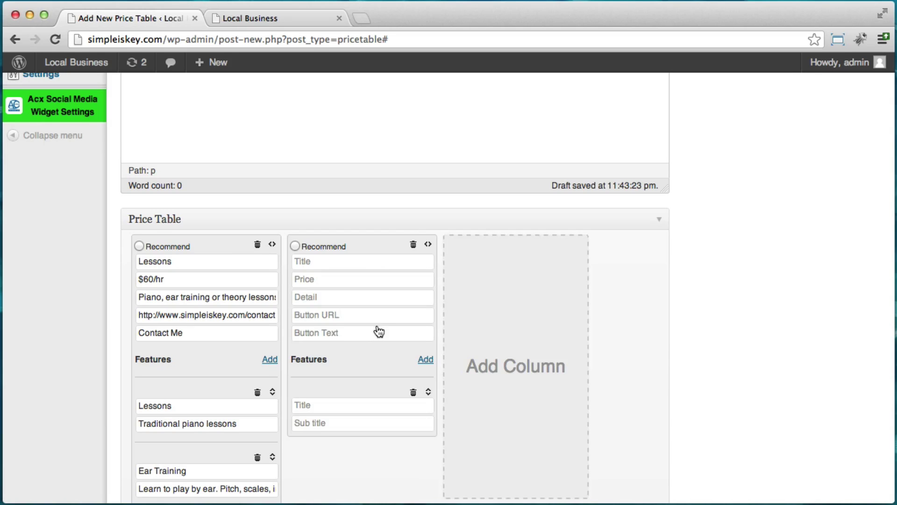
Title the new column Mixing, priced $200/hr, with details 'Professional Mixing and Mastering'.
{"action": "left_click", "coordinate": [323, 261]}
{"action": "type", "text": "Mixin"}
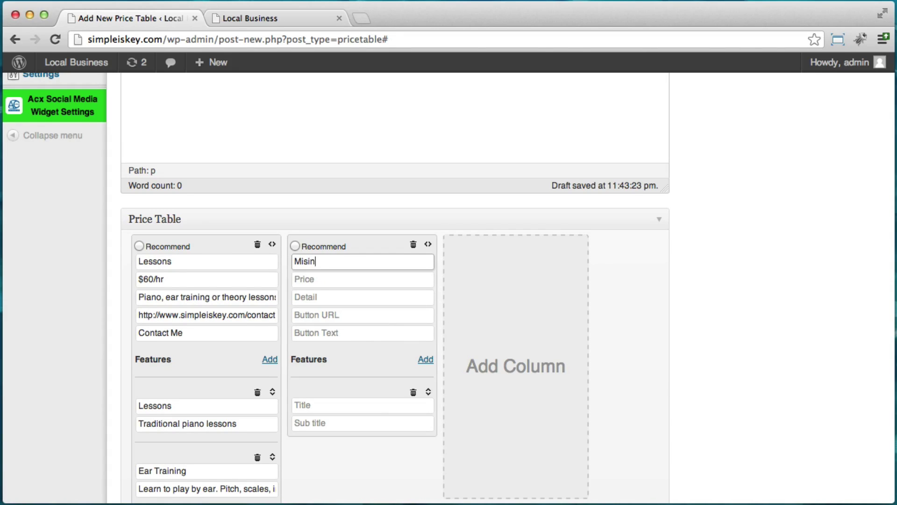
{"action": "key", "text": "BackSpace"}
{"action": "key", "text": "BackSpace"}
{"action": "key", "text": "BackSpace"}
{"action": "type", "text": "xing"}
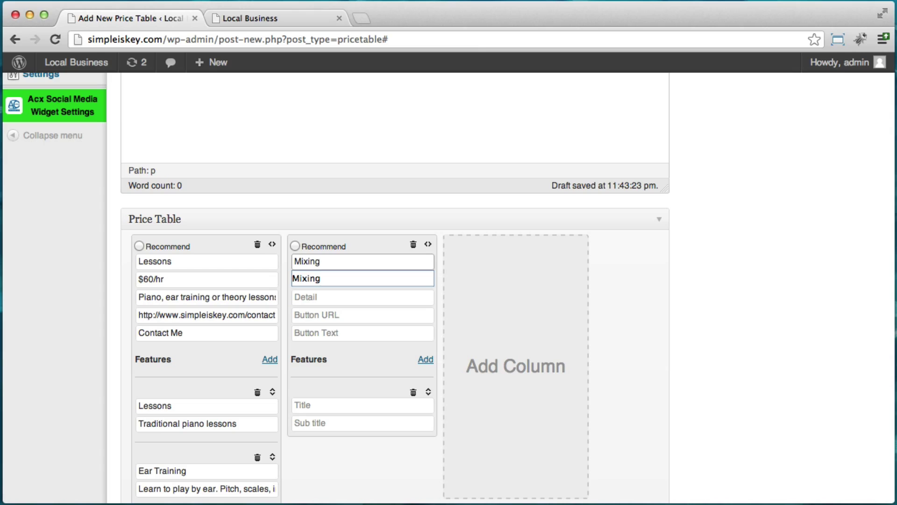
{"action": "key", "text": "Tab"}
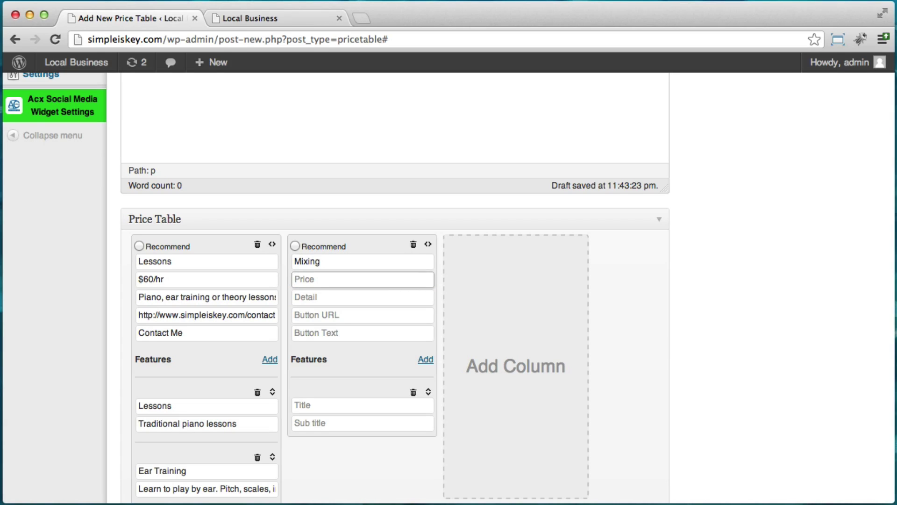
{"action": "type", "text": "$200"}
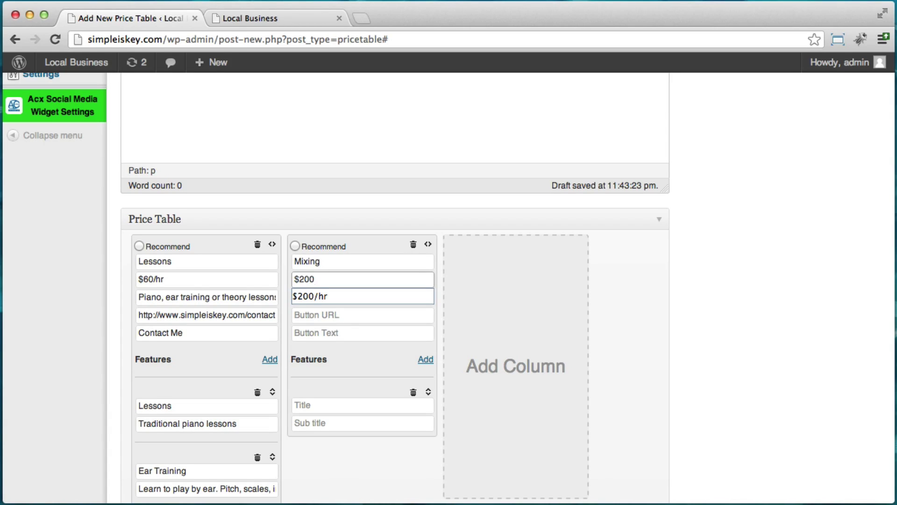
{"action": "key", "text": "Down"}
{"action": "key", "text": "Return"}
{"action": "left_click", "coordinate": [341, 296]}
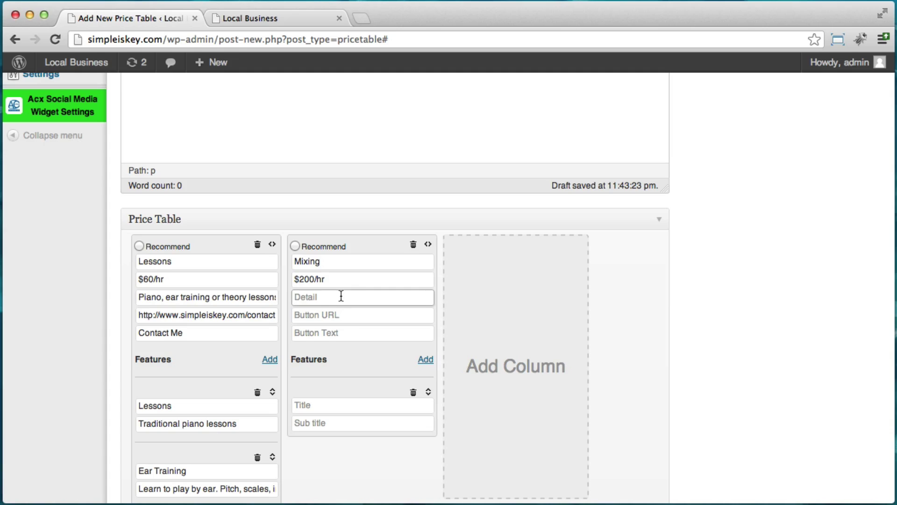
{"action": "type", "text": "P"}
{"action": "left_click", "coordinate": [346, 313]}
Copy the Lessons contact URL into Mixing's button link and label the button 'Contact Me'.
{"action": "left_click", "coordinate": [343, 316]}
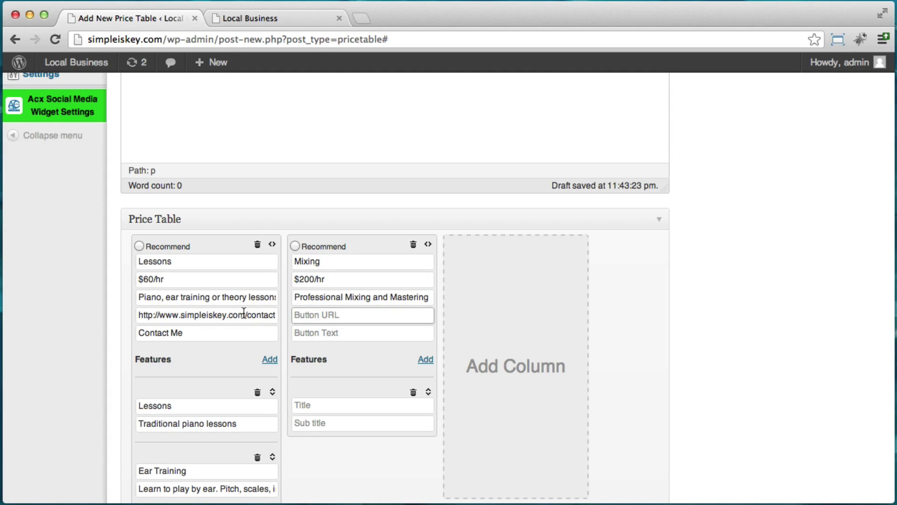
{"action": "left_click_drag", "start_coordinate": [245, 314], "coordinate": [121, 301]}
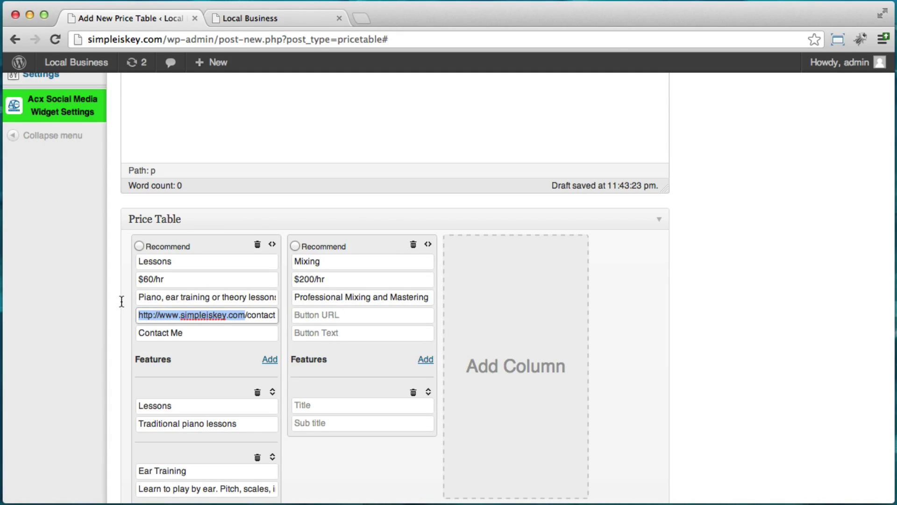
{"action": "triple_click", "coordinate": [261, 315]}
{"action": "right_click", "coordinate": [260, 315]}
{"action": "left_click", "coordinate": [294, 331]}
{"action": "left_click", "coordinate": [320, 314]}
{"action": "right_click", "coordinate": [322, 315]}
{"action": "left_click", "coordinate": [369, 386]}
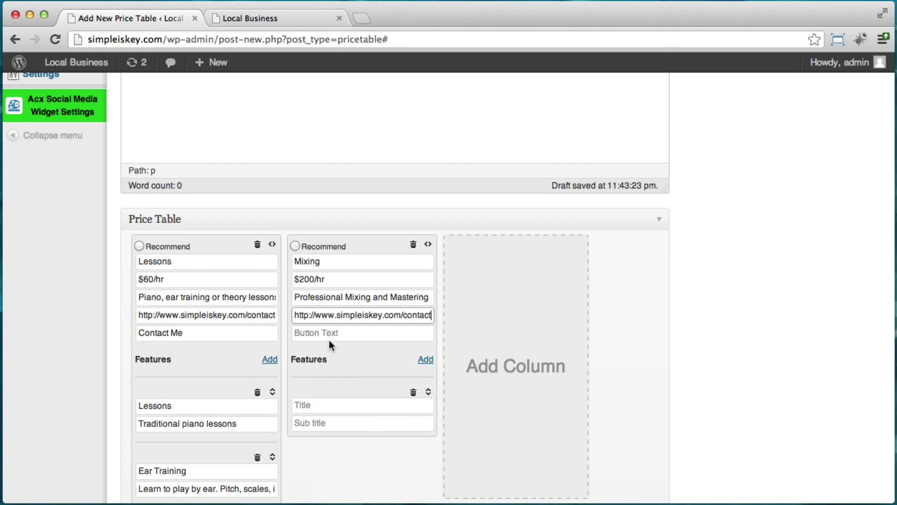
{"action": "left_click", "coordinate": [330, 333]}
{"action": "type", "text": "Contact Me"}
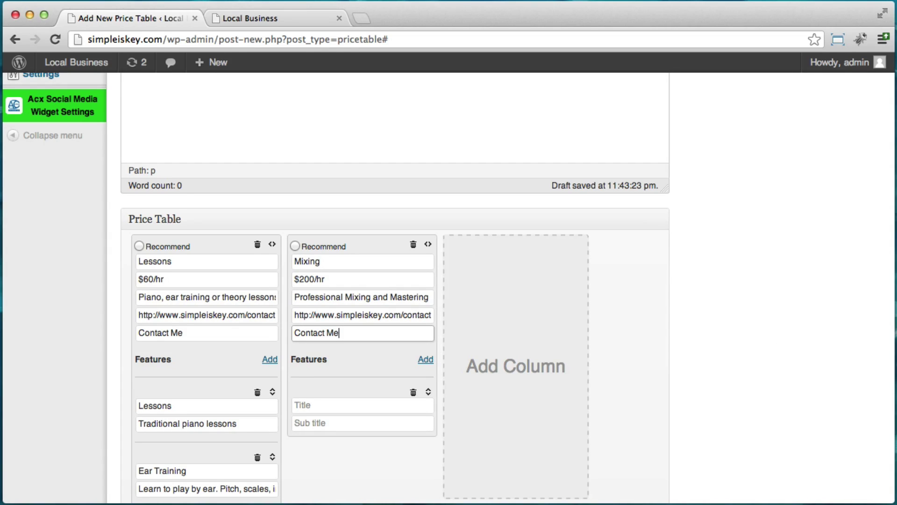
Add a Hardware feature describing the Allan & Heath analog board and gear, plus another feature row.
{"action": "left_click", "coordinate": [342, 404]}
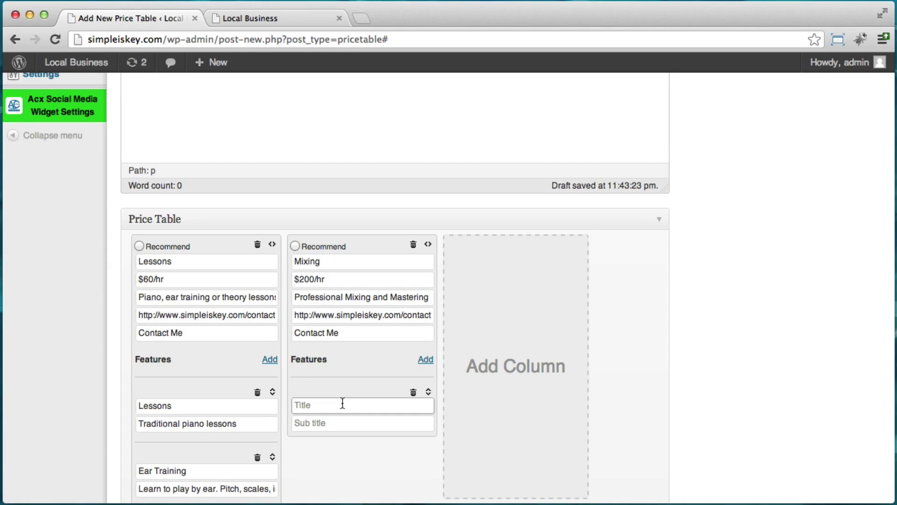
{"action": "type", "text": "H"}
{"action": "left_click", "coordinate": [335, 423]}
{"action": "left_click", "coordinate": [334, 423]}
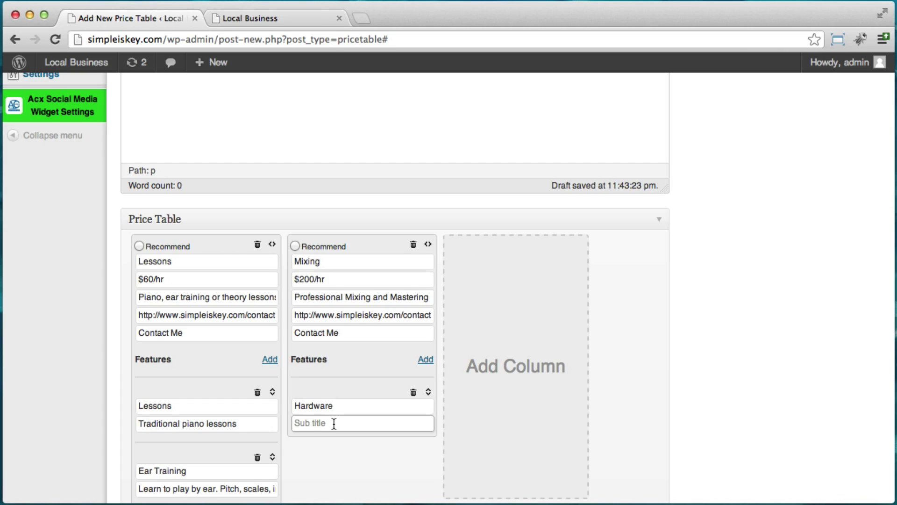
{"action": "type", "text": "A"}
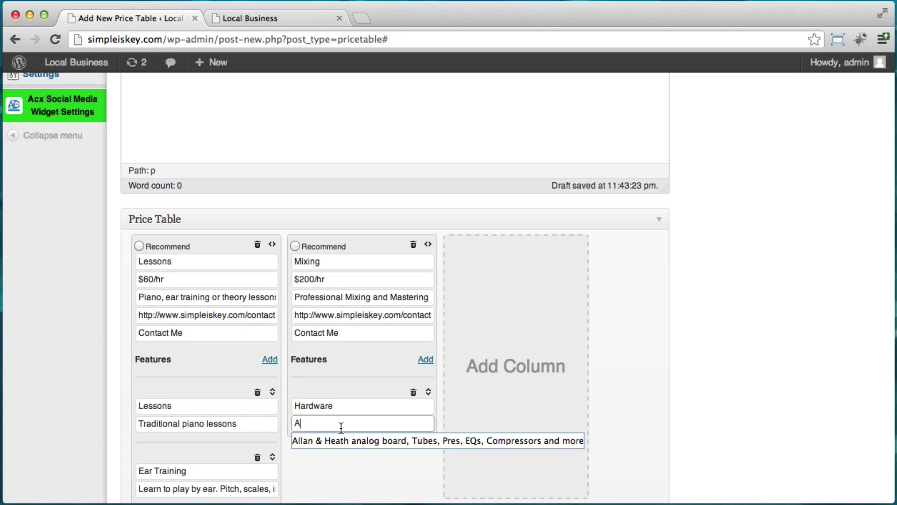
{"action": "left_click", "coordinate": [343, 437]}
{"action": "left_click", "coordinate": [425, 359]}
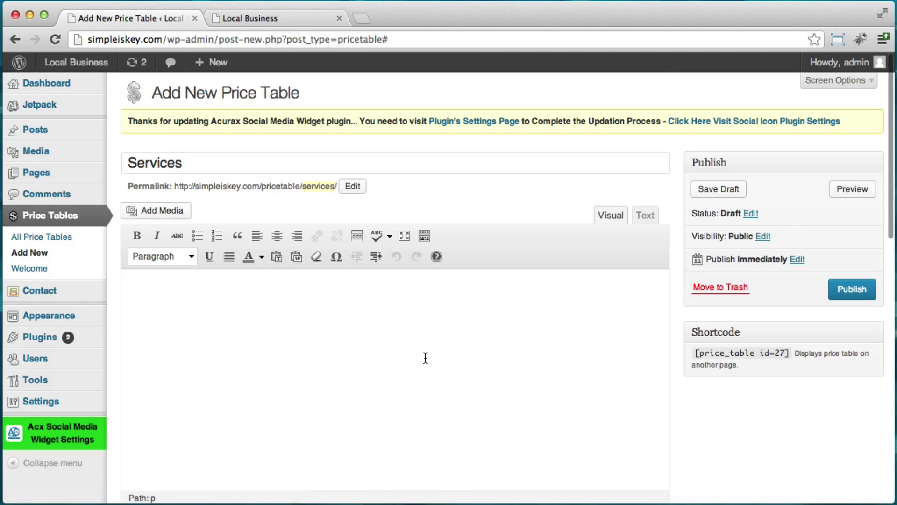
Fill the new feature row as Software with the mastering software description.
{"action": "scroll", "coordinate": [425, 358], "scroll_direction": "down", "scroll_amount": 10}
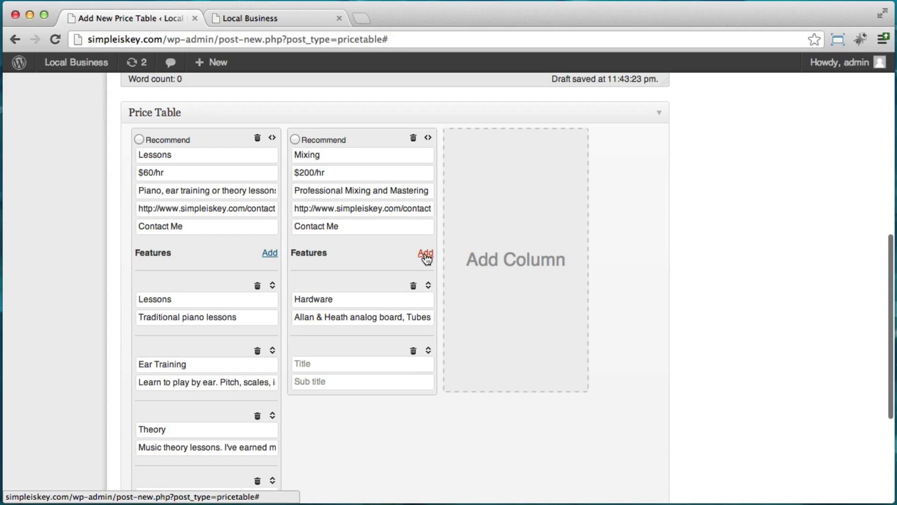
{"action": "left_click", "coordinate": [355, 363]}
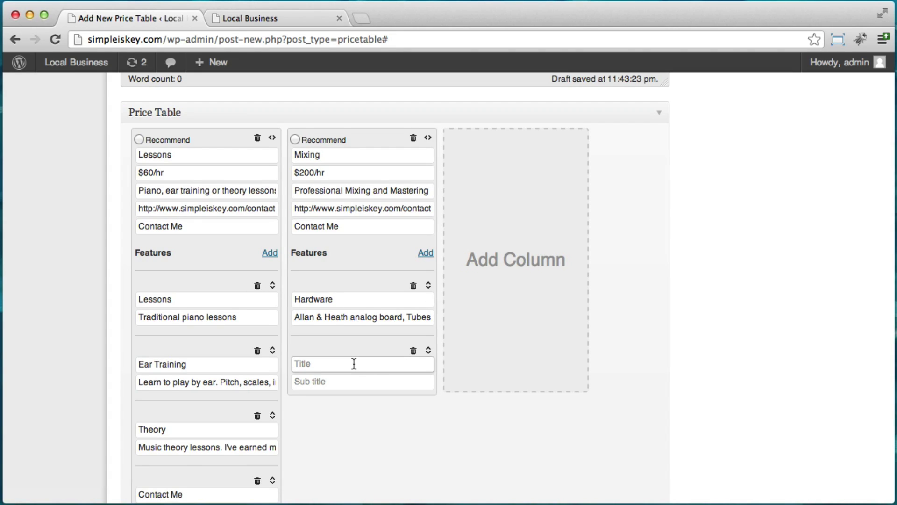
{"action": "type", "text": "S"}
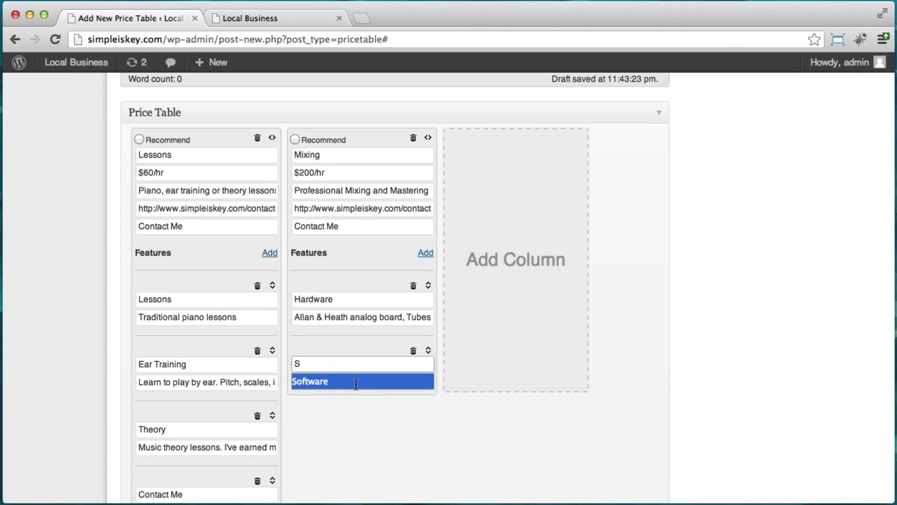
{"action": "left_click", "coordinate": [357, 381]}
{"action": "left_click", "coordinate": [320, 381]}
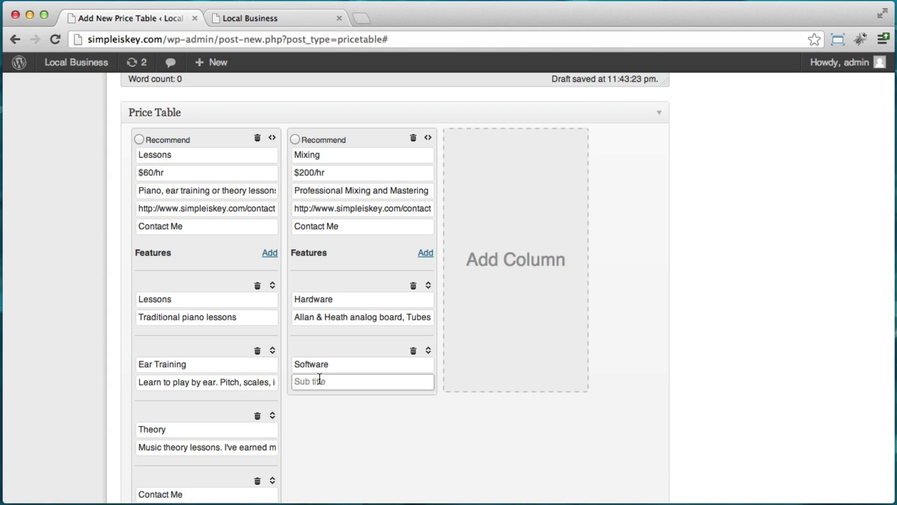
{"action": "type", "text": "S"}
{"action": "left_click", "coordinate": [331, 399]}
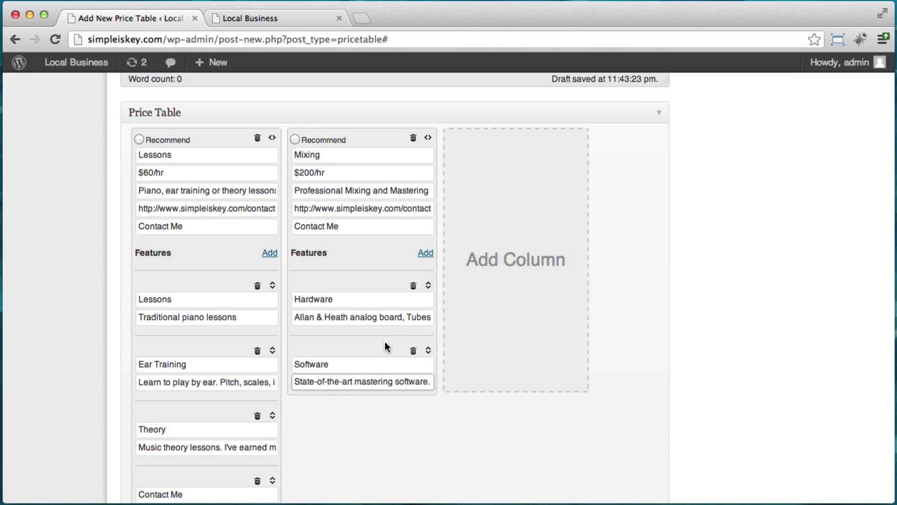
Add a '20+ Years experience' feature with the pasted full experience description.
{"action": "left_click", "coordinate": [425, 254]}
{"action": "scroll", "coordinate": [421, 281], "scroll_direction": "down", "scroll_amount": 15}
{"action": "left_click", "coordinate": [341, 413]}
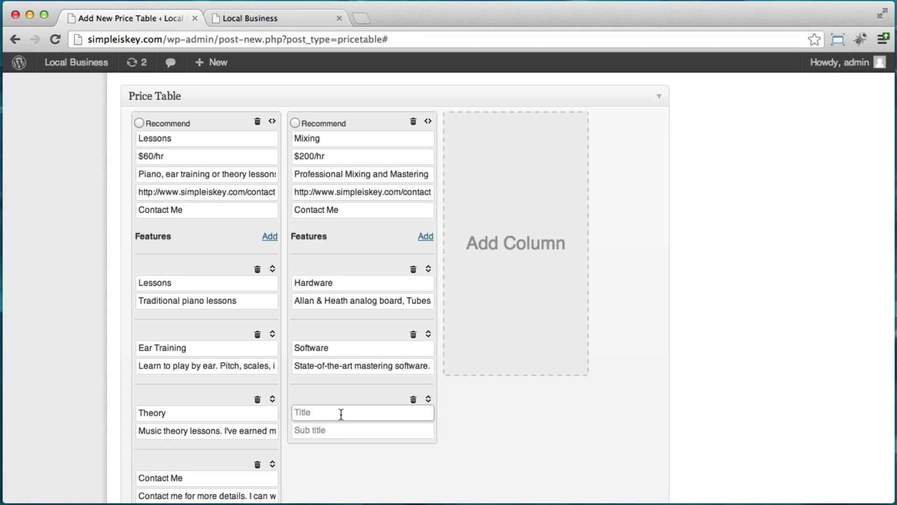
{"action": "type", "text": "2"}
{"action": "left_click", "coordinate": [333, 428]}
{"action": "left_click", "coordinate": [327, 430]}
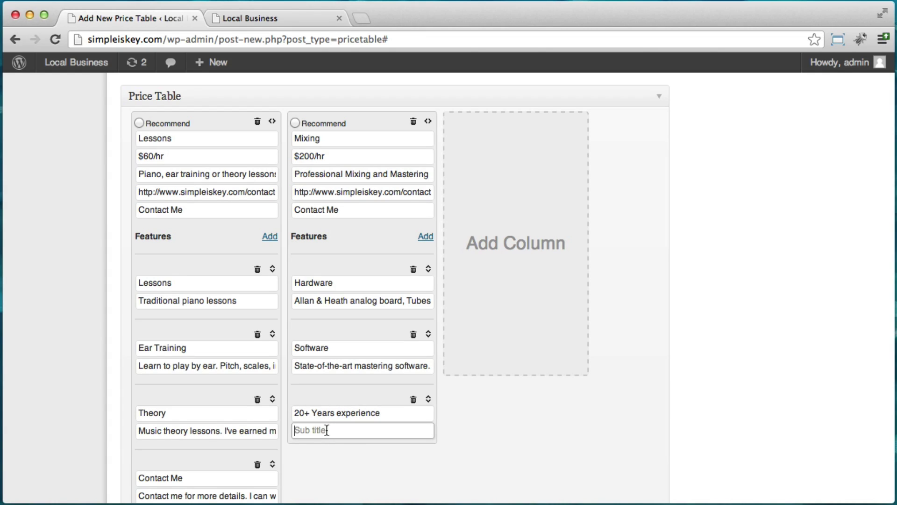
{"action": "type", "text": "I've"}
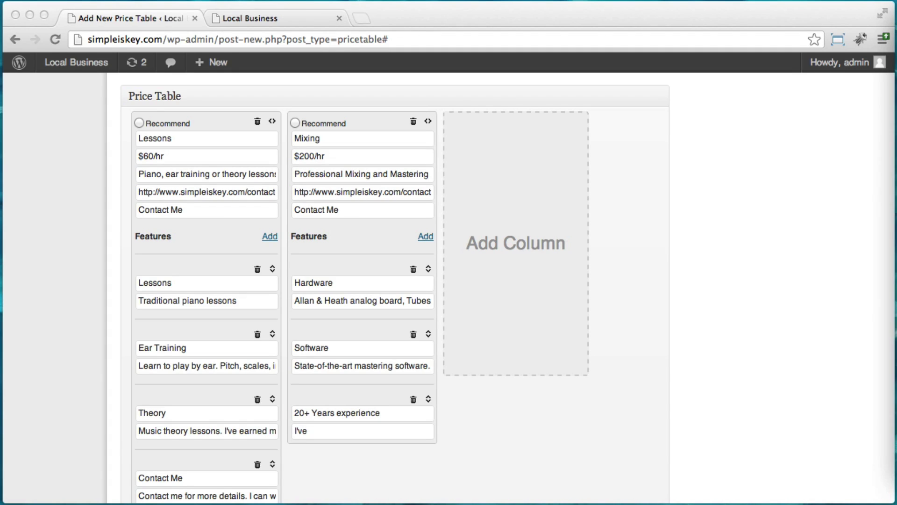
{"action": "triple_click", "coordinate": [339, 427]}
{"action": "key", "text": "super+v"}
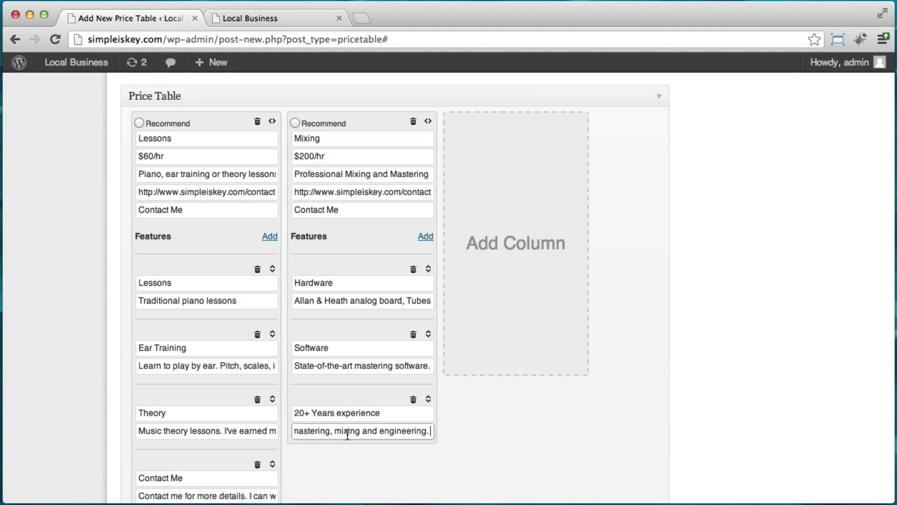
{"action": "key", "text": "super+a"}
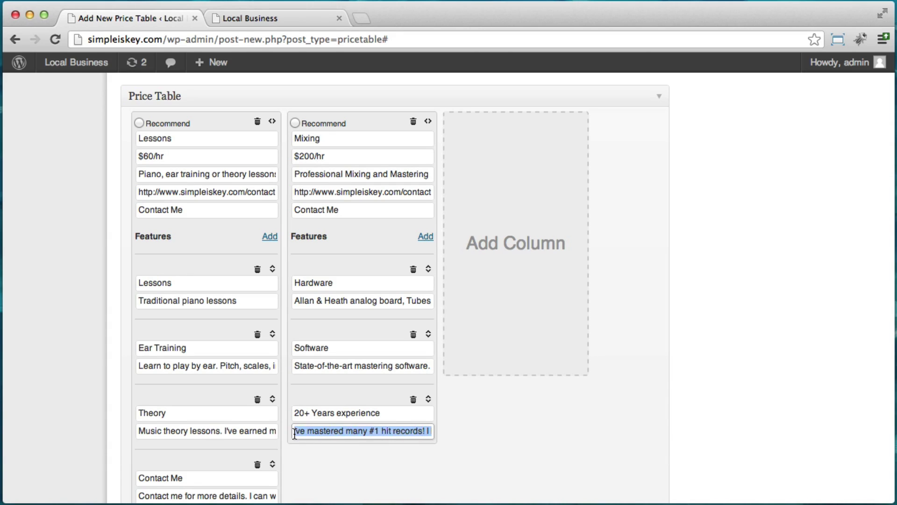
{"action": "left_click", "coordinate": [294, 432]}
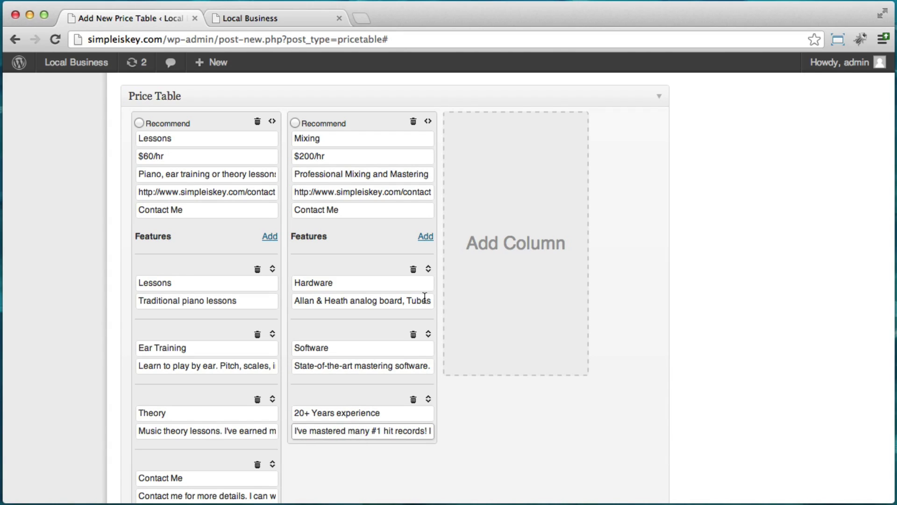
Add a 'Contact Me' feature with the contact description.
{"action": "left_click", "coordinate": [426, 237]}
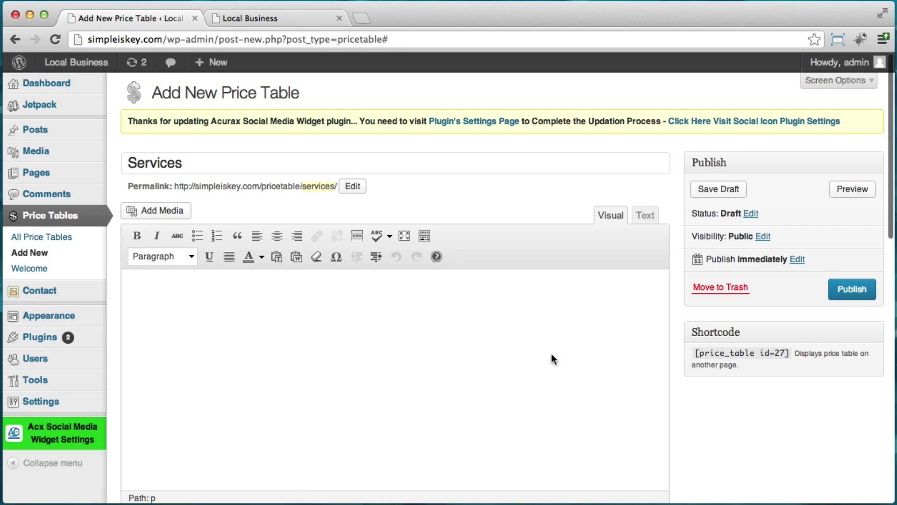
{"action": "scroll", "coordinate": [551, 351], "scroll_direction": "down", "scroll_amount": 10}
{"action": "left_click", "coordinate": [348, 377]}
{"action": "type", "text": "Contact Me"}
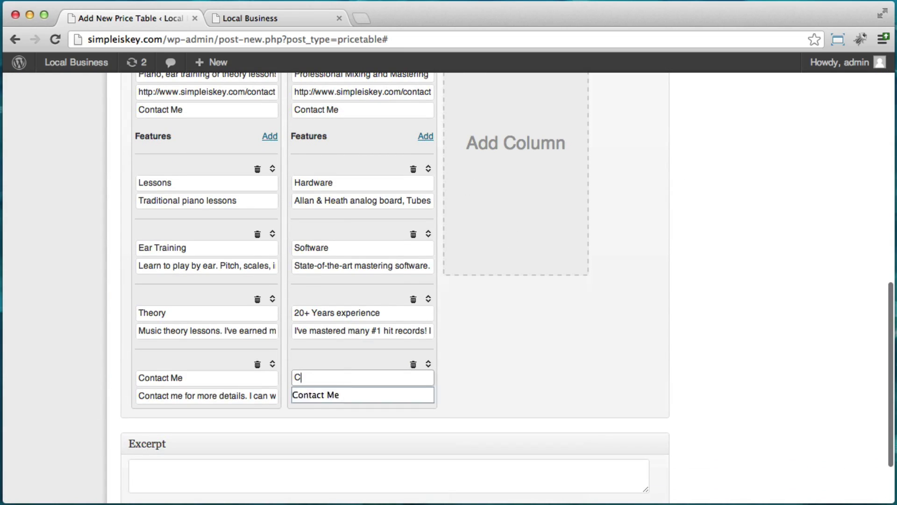
{"action": "left_click", "coordinate": [349, 393]}
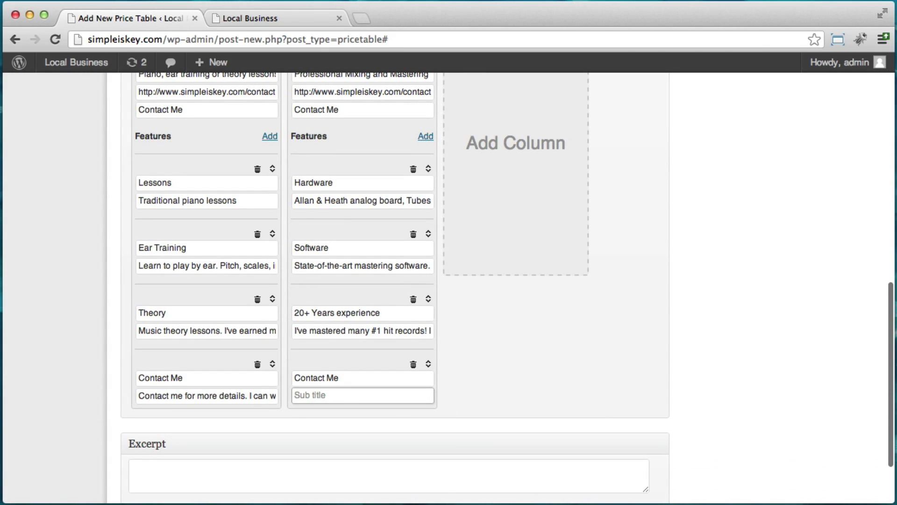
{"action": "type", "text": "C"}
{"action": "left_click", "coordinate": [390, 410]}
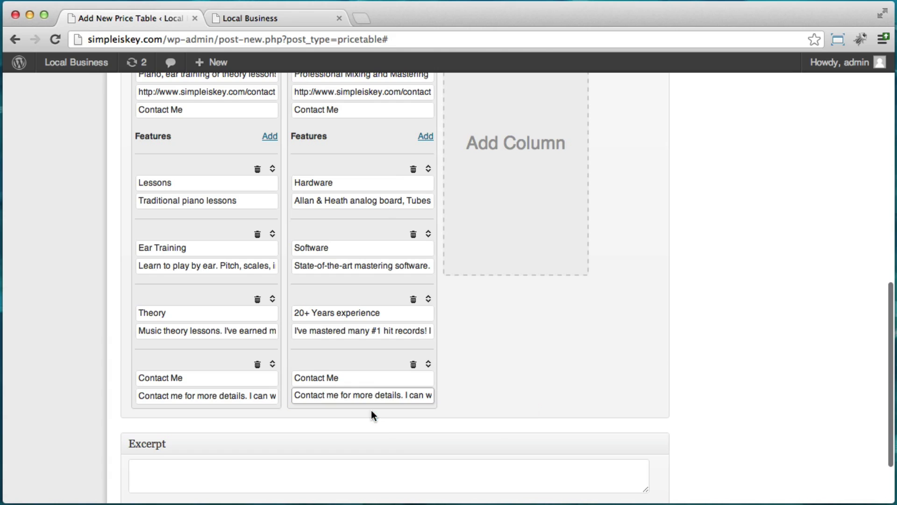
{"action": "scroll", "coordinate": [484, 407], "scroll_direction": "up", "scroll_amount": 6}
{"action": "scroll", "coordinate": [528, 387], "scroll_direction": "down", "scroll_amount": 2}
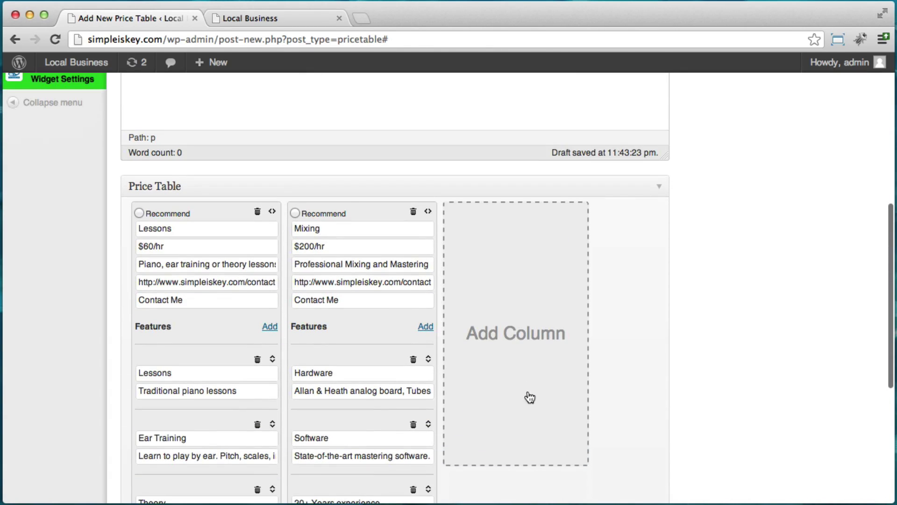
Add a third column titled Producing at $1500/hr with the production description.
{"action": "left_click", "coordinate": [516, 337]}
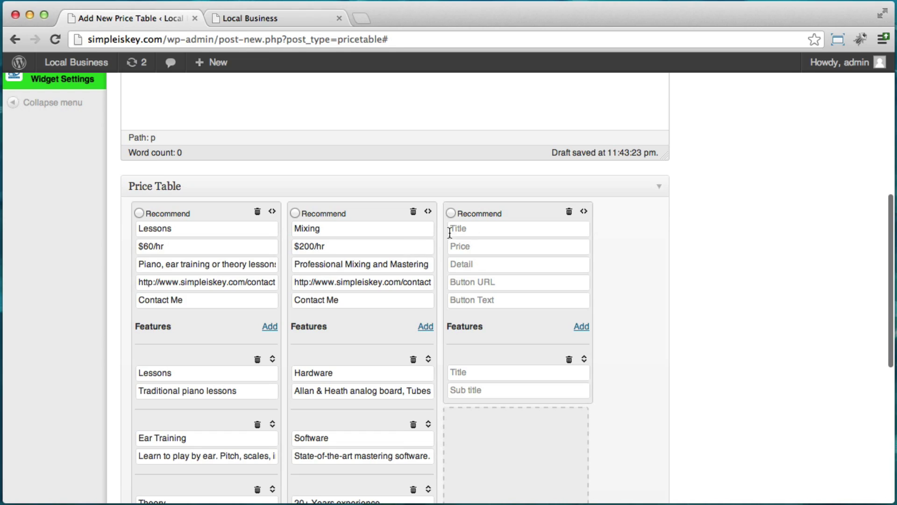
{"action": "left_click", "coordinate": [482, 229]}
{"action": "type", "text": "Pr"}
{"action": "left_click", "coordinate": [472, 245]}
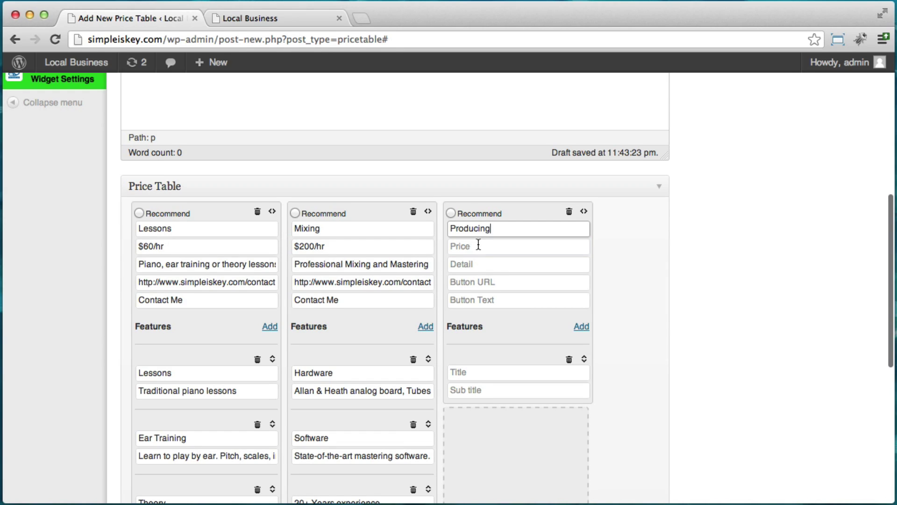
{"action": "left_click", "coordinate": [472, 247]}
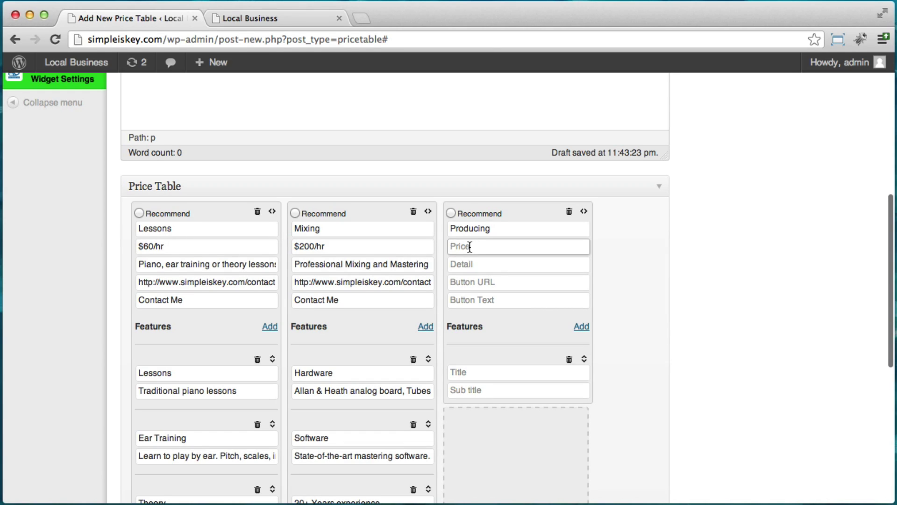
{"action": "type", "text": "$1"}
{"action": "left_click", "coordinate": [496, 263]}
{"action": "left_click", "coordinate": [493, 264]}
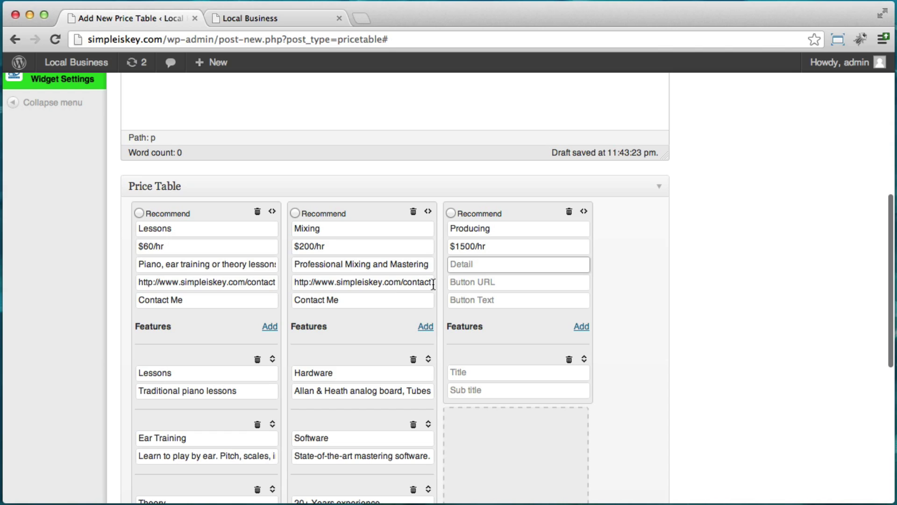
{"action": "type", "text": "G"}
{"action": "left_click", "coordinate": [496, 282]}
Paste the Mixing contact URL as Producing's button link and label it 'Contact Me'.
{"action": "left_click", "coordinate": [496, 283]}
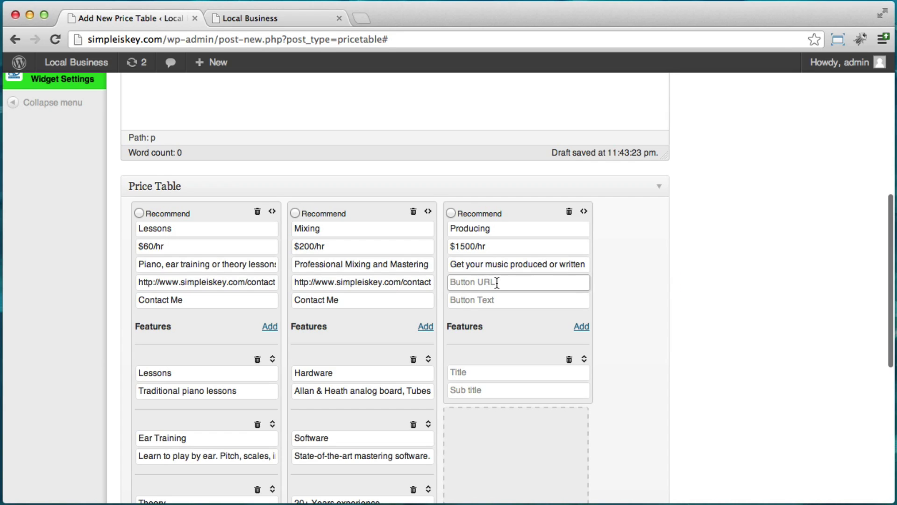
{"action": "triple_click", "coordinate": [389, 281]}
{"action": "key", "text": "super+c"}
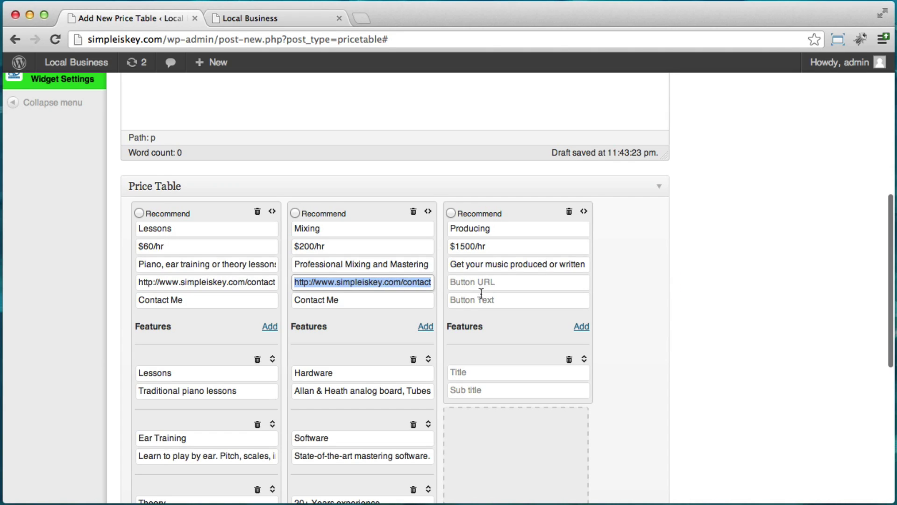
{"action": "left_click", "coordinate": [482, 282]}
{"action": "key", "text": "super+v"}
{"action": "left_click", "coordinate": [474, 300]}
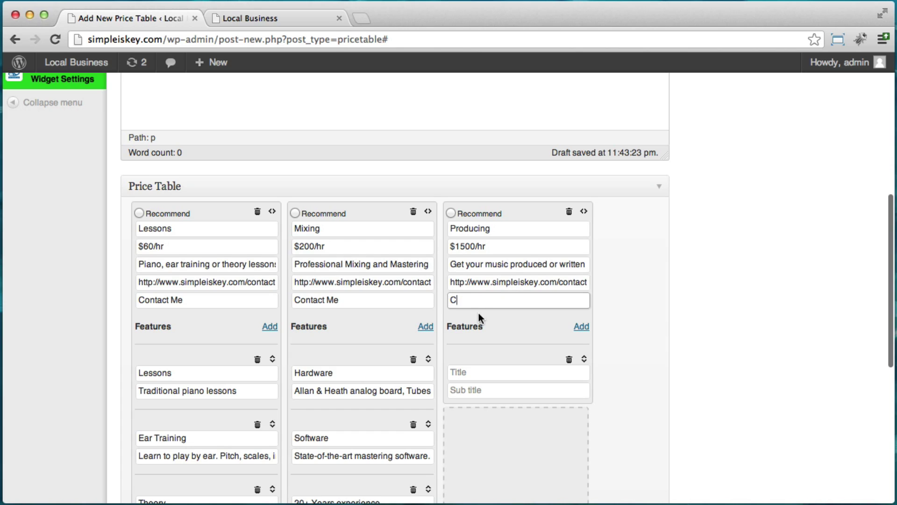
{"action": "type", "text": "Contact Me"}
Start the Producing column's first feature title, deleting the trial letters typed.
{"action": "left_click", "coordinate": [472, 371]}
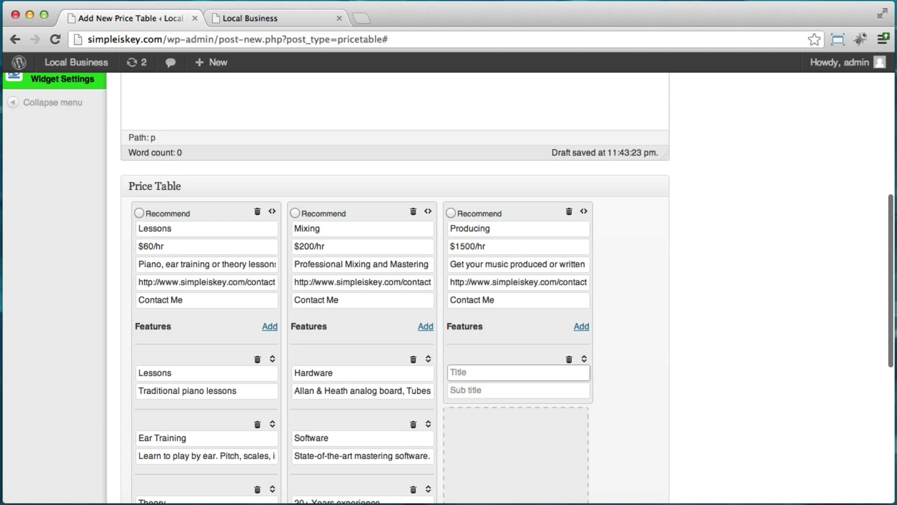
{"action": "type", "text": "b"}
{"action": "key", "text": "BackSpace"}
{"action": "type", "text": "B"}
{"action": "key", "text": "BackSpace"}
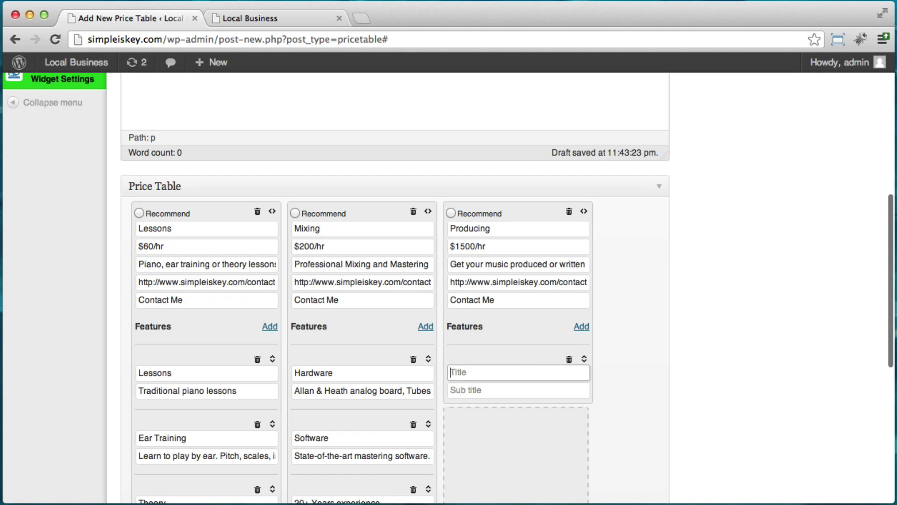
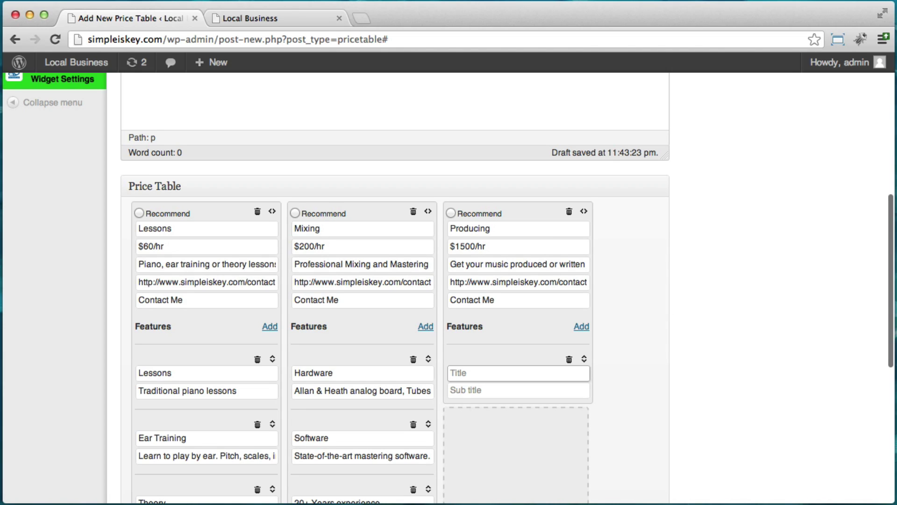
Add the Producing features '5 Current Hit Singles' and 'Songwriting', each with a pasted or typed description.
{"action": "type", "text": "5"}
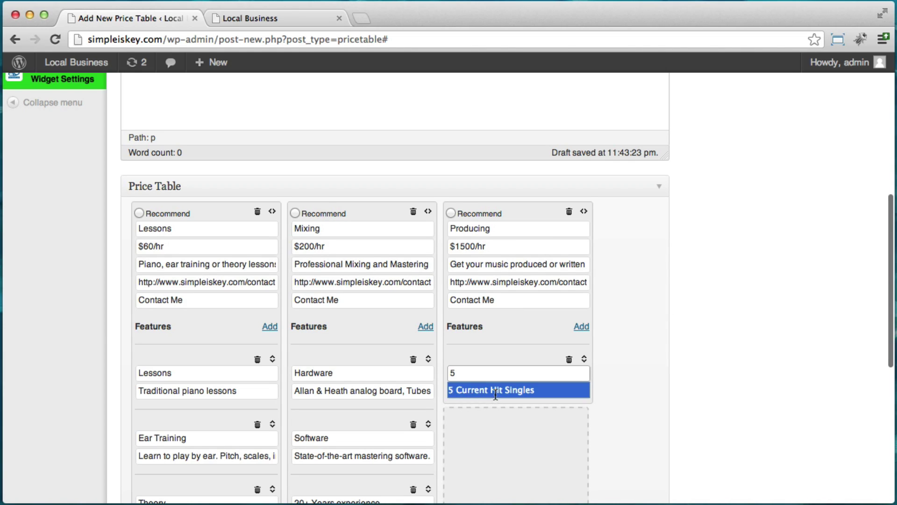
{"action": "left_click", "coordinate": [496, 391]}
{"action": "left_click", "coordinate": [489, 391]}
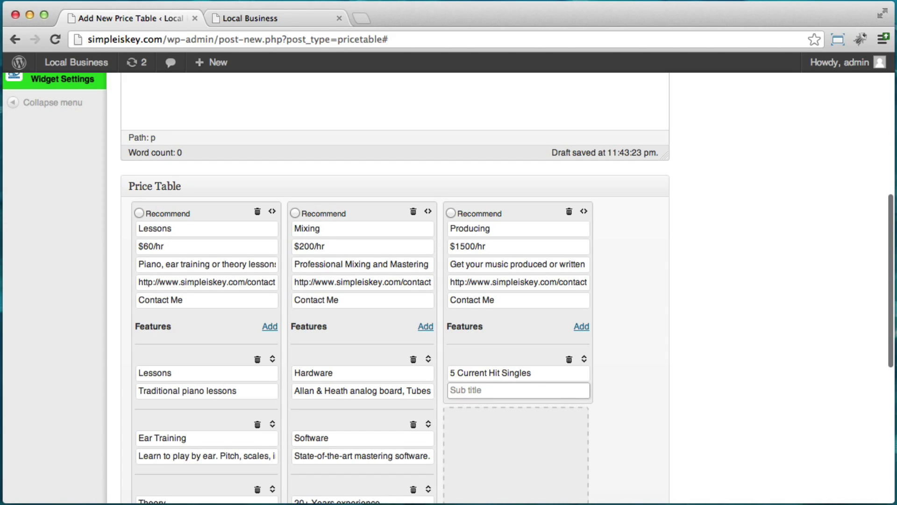
{"action": "key", "text": "super+Tab"}
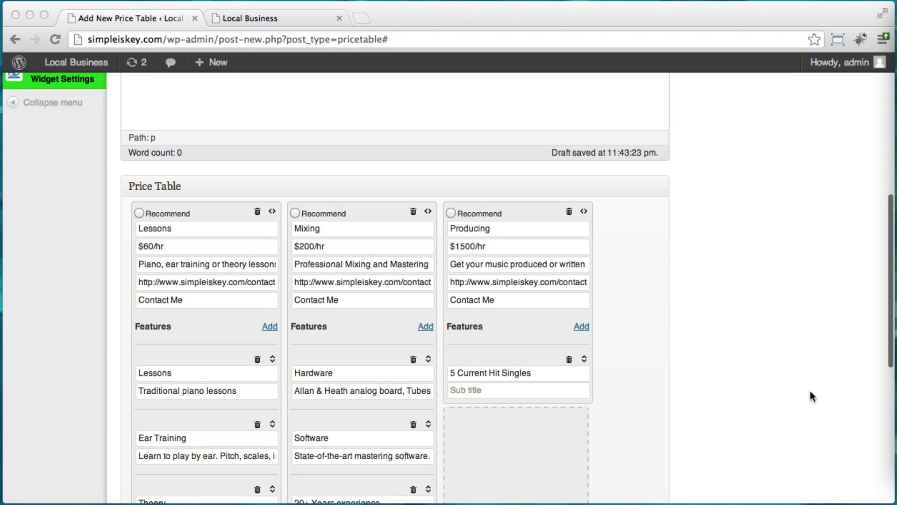
{"action": "left_click", "coordinate": [500, 393]}
{"action": "key", "text": "super+v"}
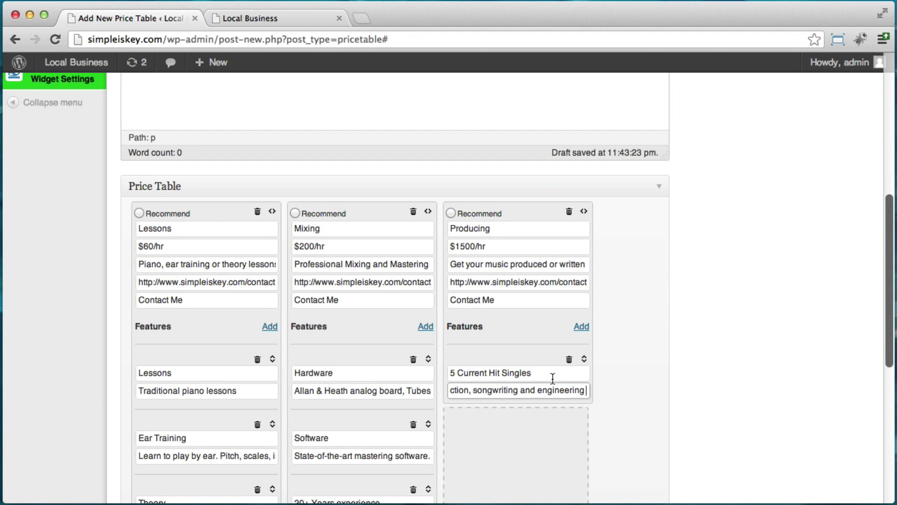
{"action": "left_click", "coordinate": [581, 326]}
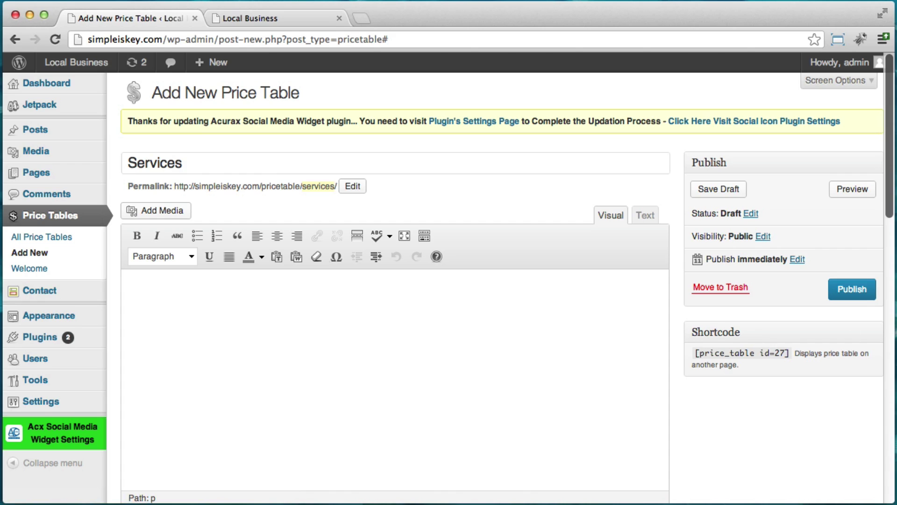
{"action": "scroll", "coordinate": [437, 392], "scroll_direction": "down", "scroll_amount": 10}
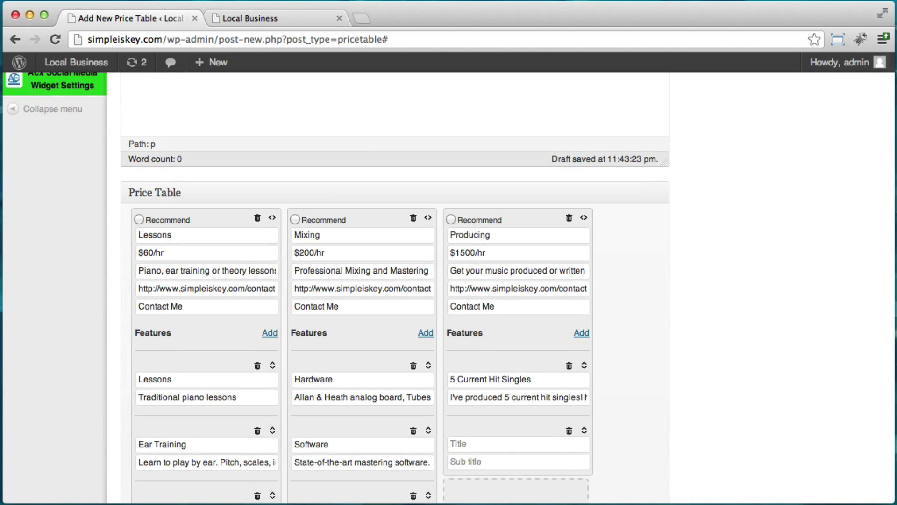
{"action": "left_click", "coordinate": [460, 443]}
{"action": "type", "text": "S"}
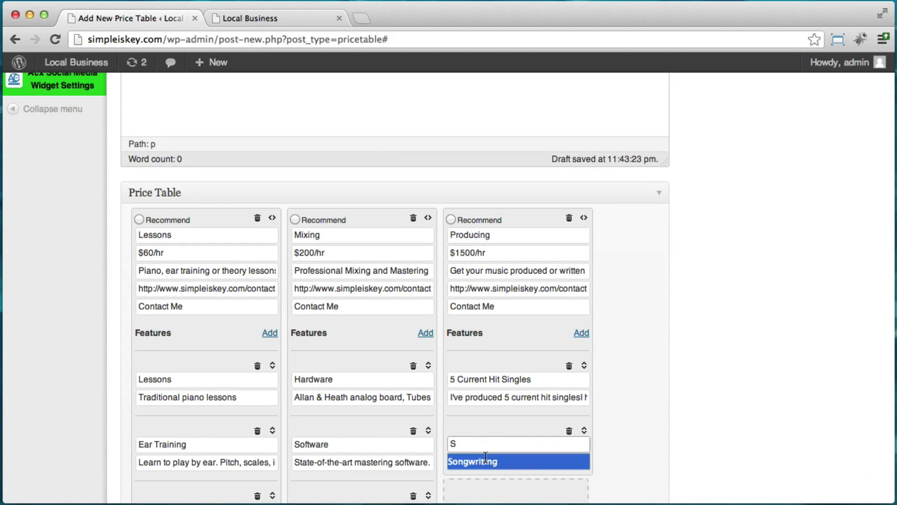
{"action": "left_click", "coordinate": [483, 460]}
{"action": "left_click", "coordinate": [513, 458]}
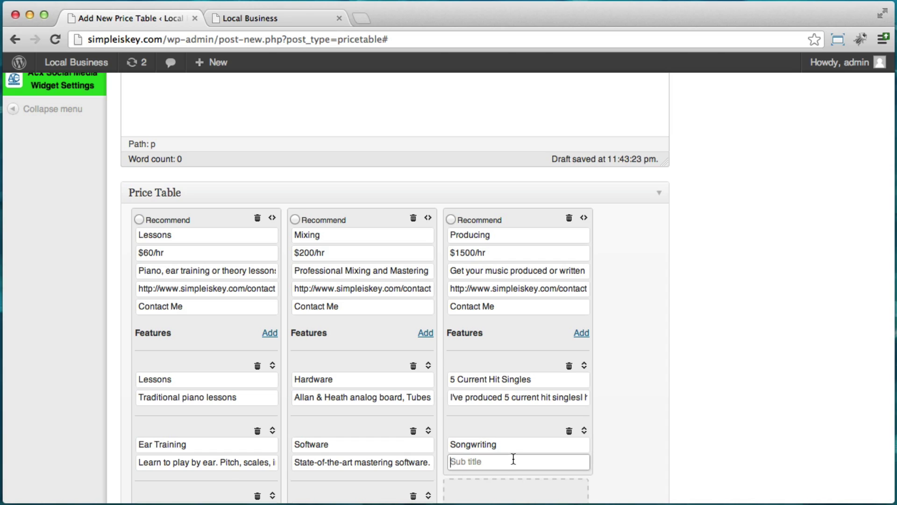
{"action": "type", "text": "I"}
{"action": "left_click", "coordinate": [517, 480]}
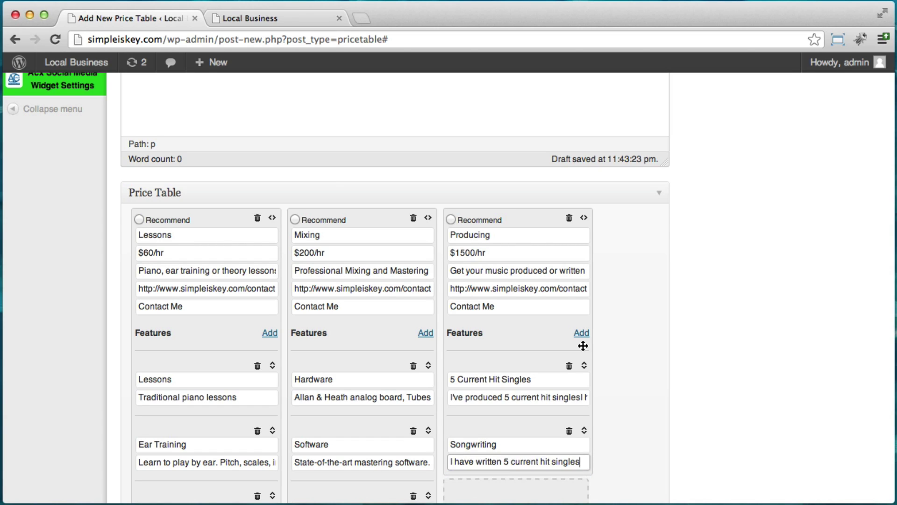
Add the 'Pop' and 'Contact Me' features to the Producing column, each with its description.
{"action": "left_click", "coordinate": [579, 335]}
{"action": "scroll", "coordinate": [591, 335], "scroll_direction": "down", "scroll_amount": 15}
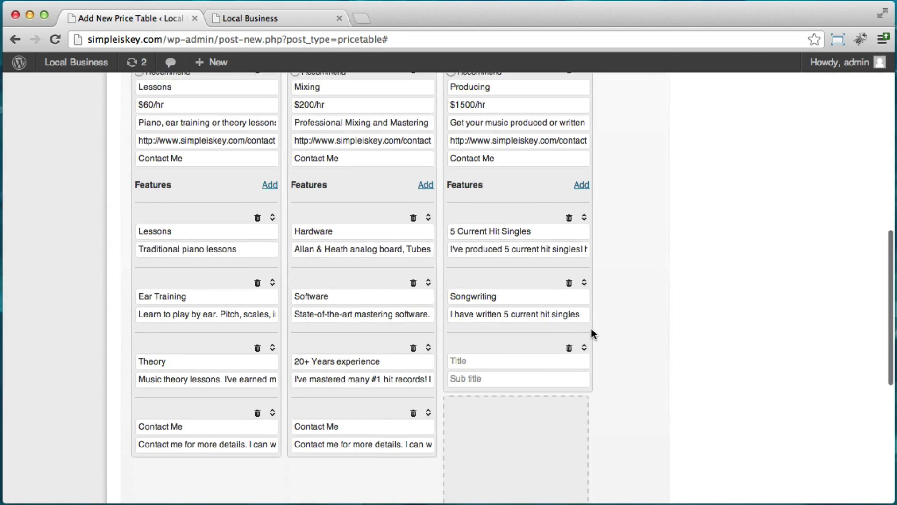
{"action": "left_click", "coordinate": [507, 353]}
{"action": "type", "text": "P"}
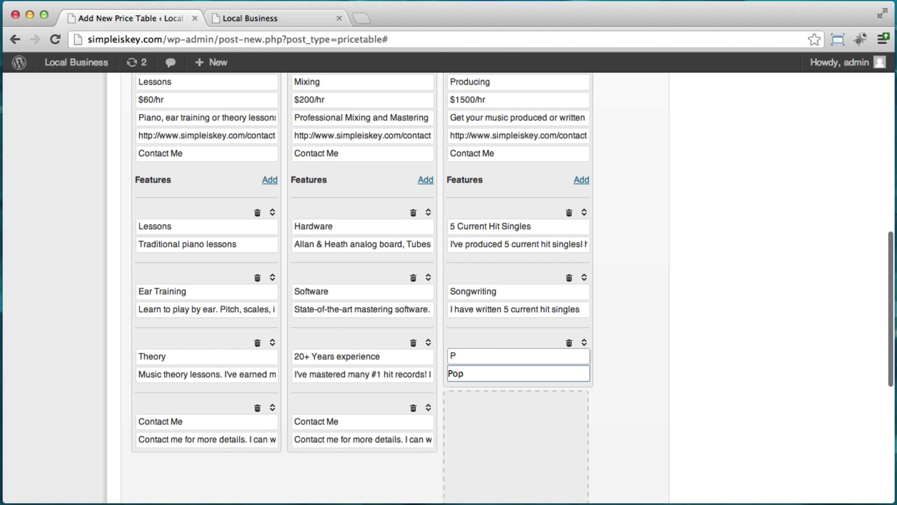
{"action": "left_click", "coordinate": [489, 373]}
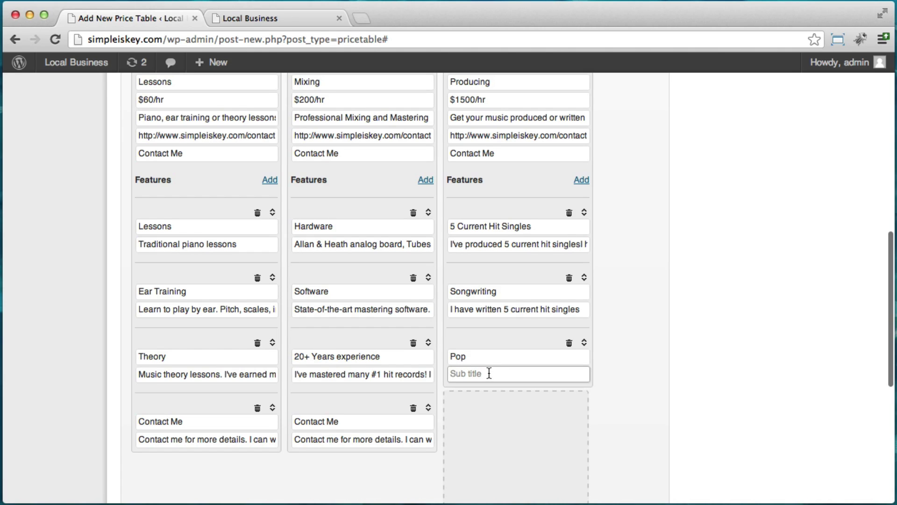
{"action": "type", "text": "I"}
{"action": "left_click", "coordinate": [496, 395]}
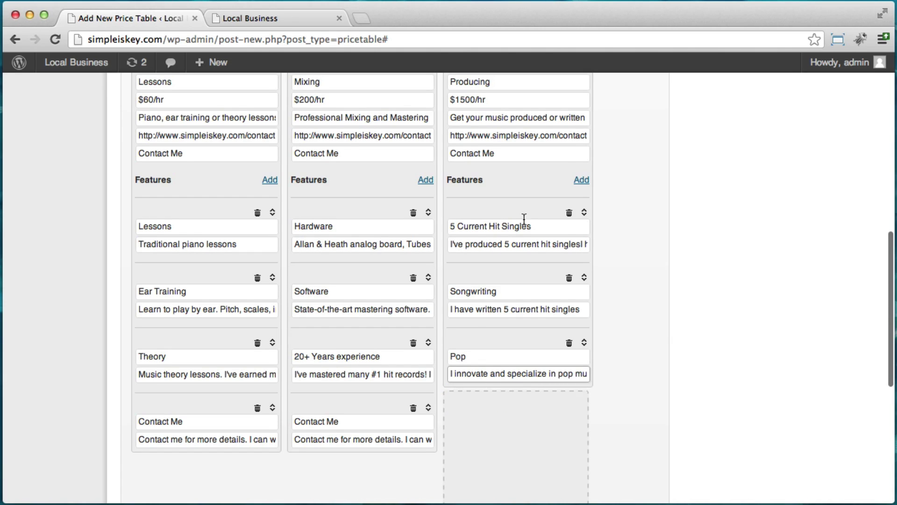
{"action": "left_click", "coordinate": [581, 180]}
{"action": "scroll", "coordinate": [567, 269], "scroll_direction": "down", "scroll_amount": 10}
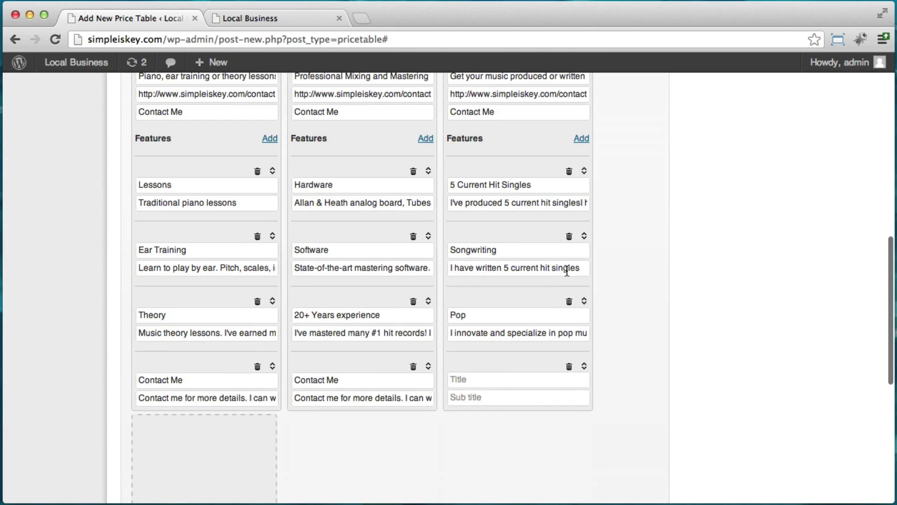
{"action": "left_click", "coordinate": [492, 380]}
{"action": "type", "text": "C"}
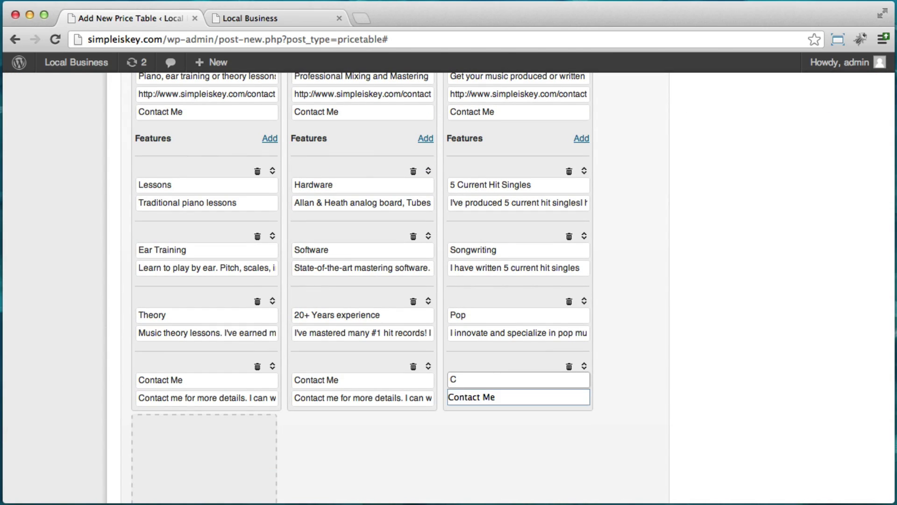
{"action": "left_click", "coordinate": [486, 396]}
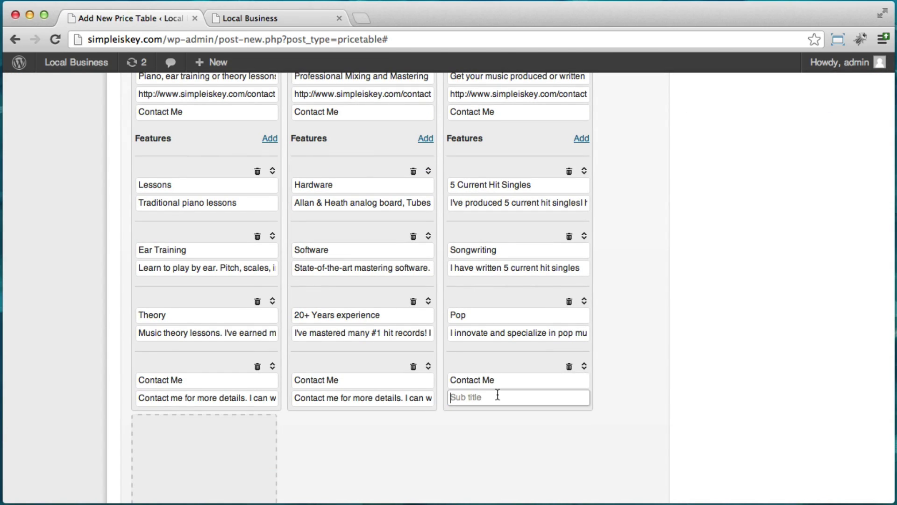
{"action": "type", "text": "C"}
{"action": "left_click", "coordinate": [493, 415]}
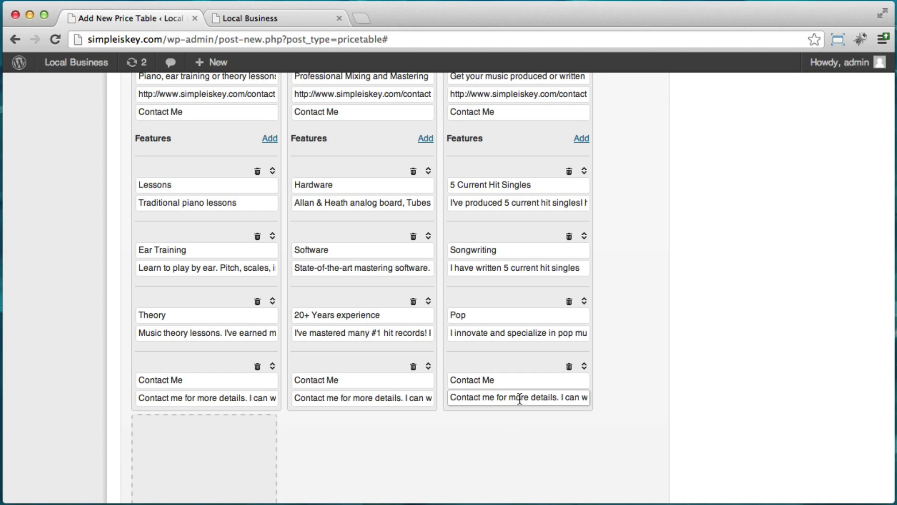
{"action": "scroll", "coordinate": [519, 397], "scroll_direction": "up", "scroll_amount": 6}
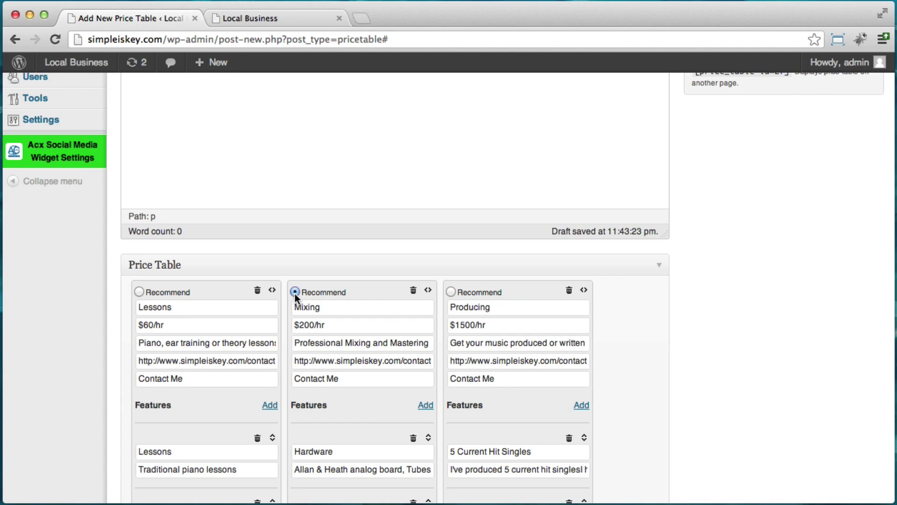
Publish the price table, copy the [price_table id=27] shortcode, and go to the Pages list.
{"action": "scroll", "coordinate": [832, 273], "scroll_direction": "up", "scroll_amount": 6}
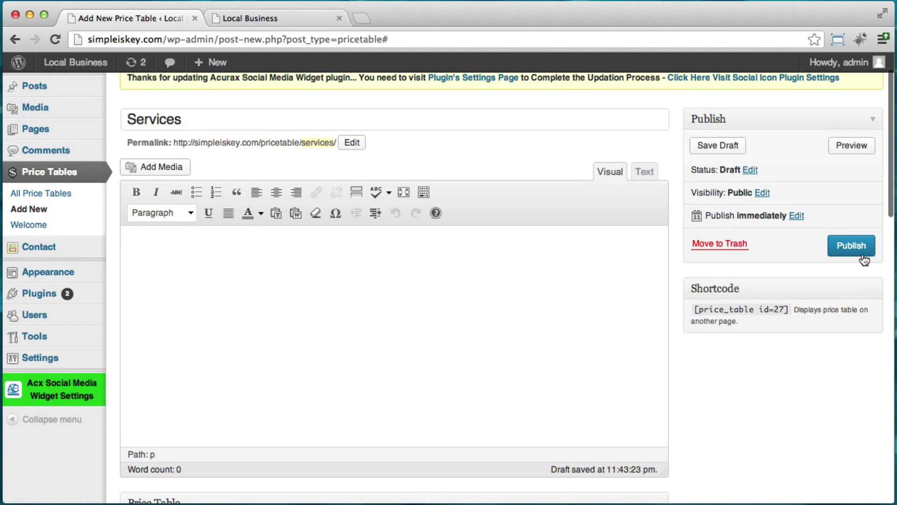
{"action": "left_click", "coordinate": [848, 249]}
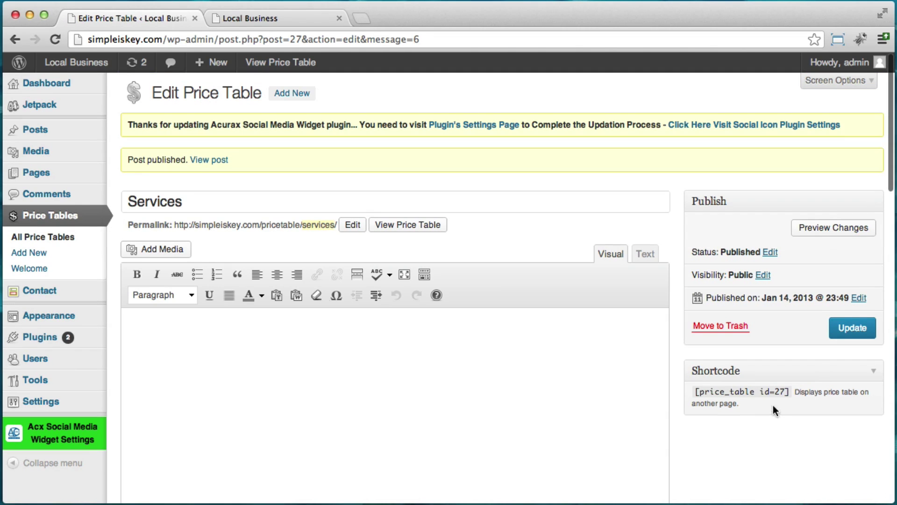
{"action": "scroll", "coordinate": [708, 387], "scroll_direction": "down", "scroll_amount": 2}
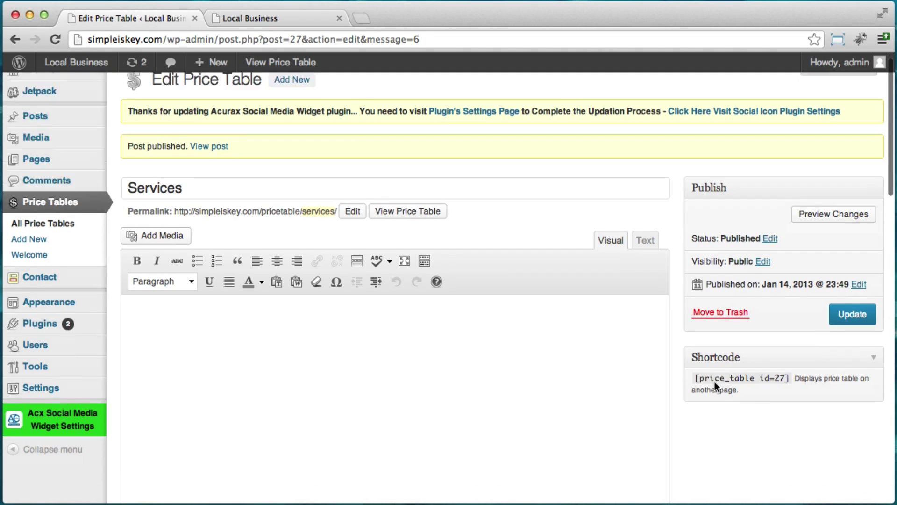
{"action": "left_click_drag", "start_coordinate": [696, 345], "coordinate": [793, 344]}
{"action": "right_click", "coordinate": [760, 344]}
{"action": "left_click", "coordinate": [776, 350]}
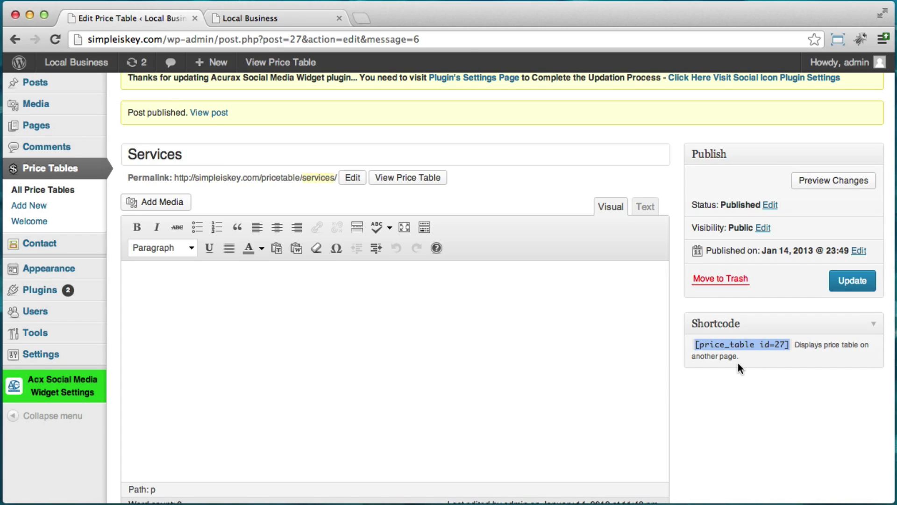
{"action": "left_click", "coordinate": [49, 136]}
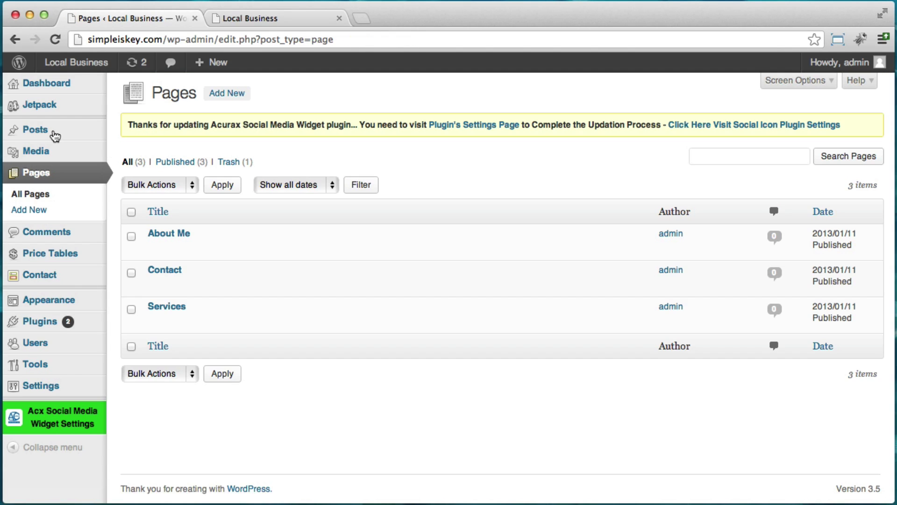
Paste [price_table id=27] into the Services page body, update the page, and switch to the live site.
{"action": "left_click", "coordinate": [169, 306]}
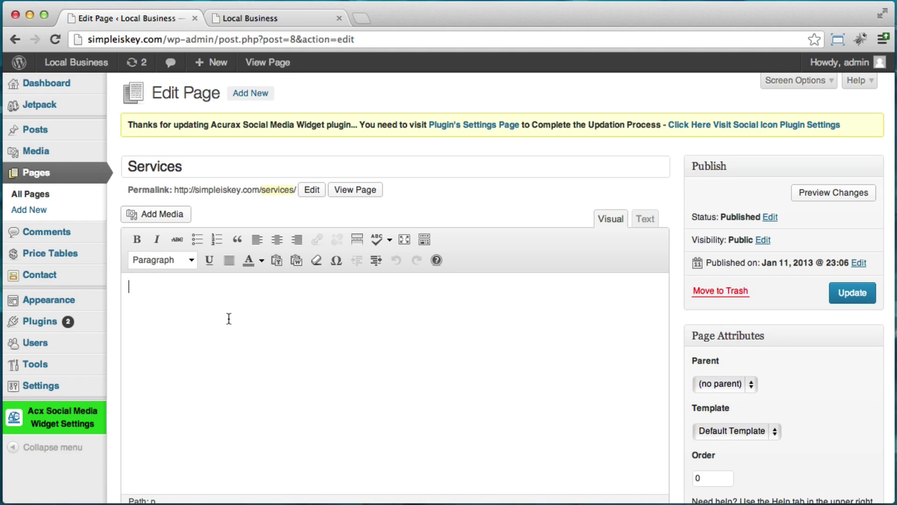
{"action": "key", "text": "Return"}
{"action": "key", "text": "Return"}
{"action": "right_click", "coordinate": [146, 327]}
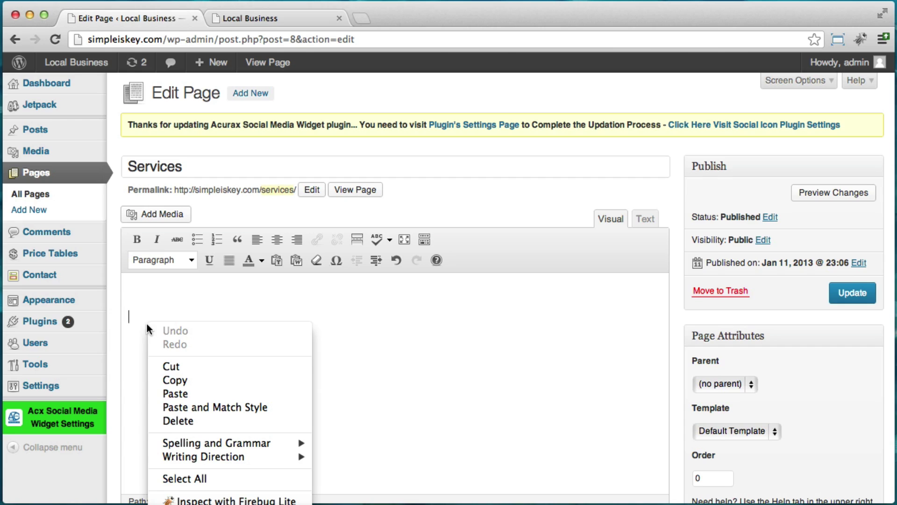
{"action": "left_click", "coordinate": [193, 397]}
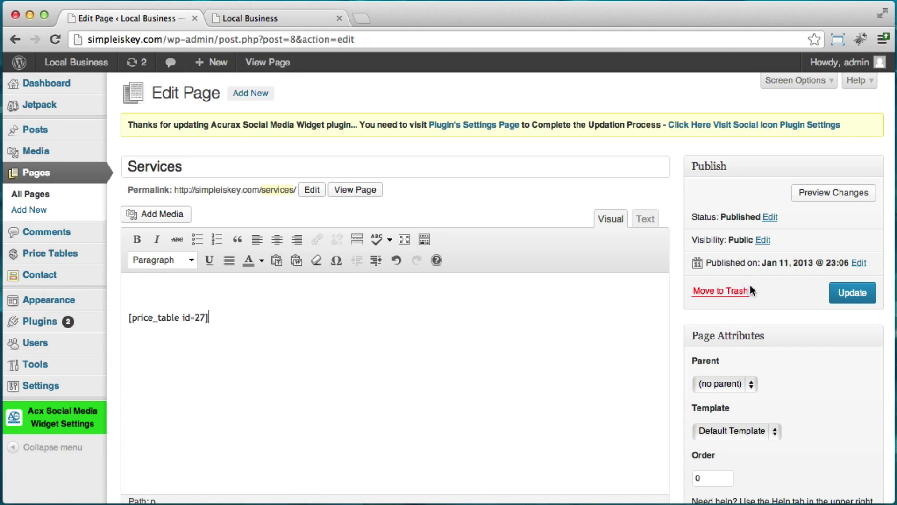
{"action": "left_click", "coordinate": [858, 294]}
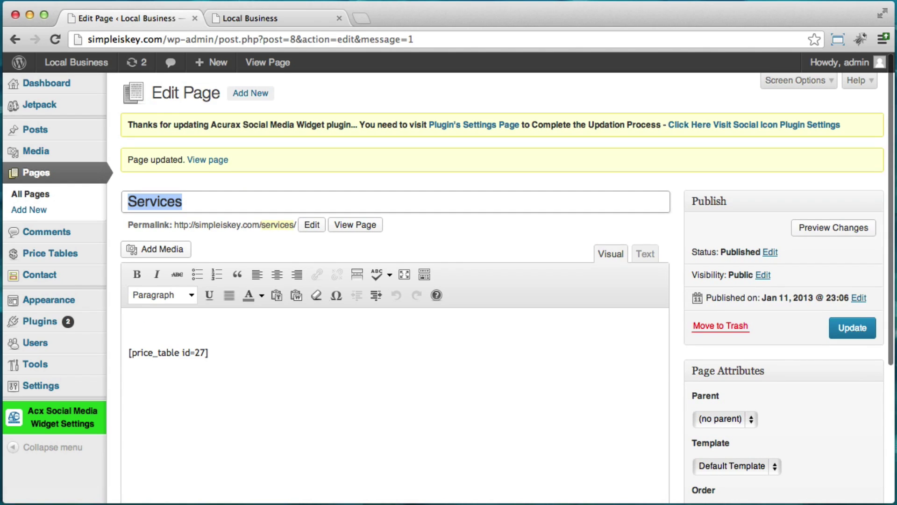
{"action": "left_click", "coordinate": [299, 19]}
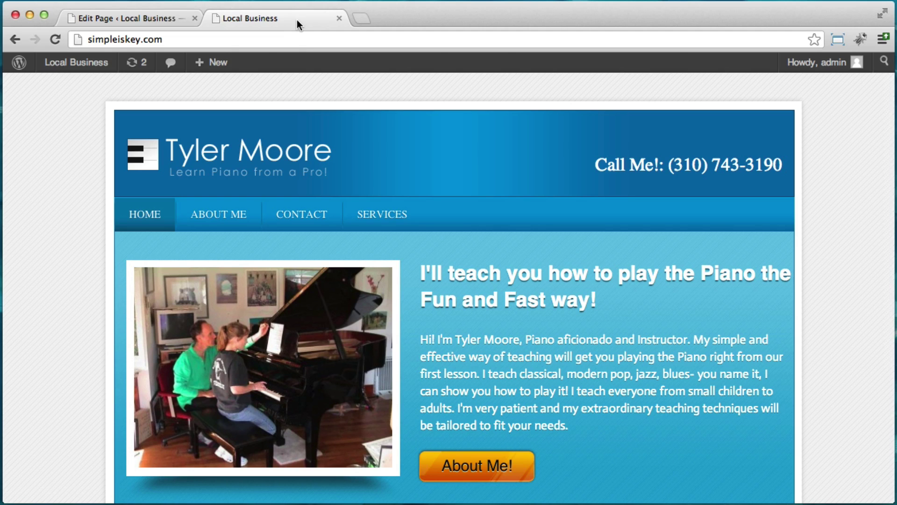
View the Lessons, Mixing and Producing table on the live Services page, then return to the editor.
{"action": "left_click", "coordinate": [391, 216]}
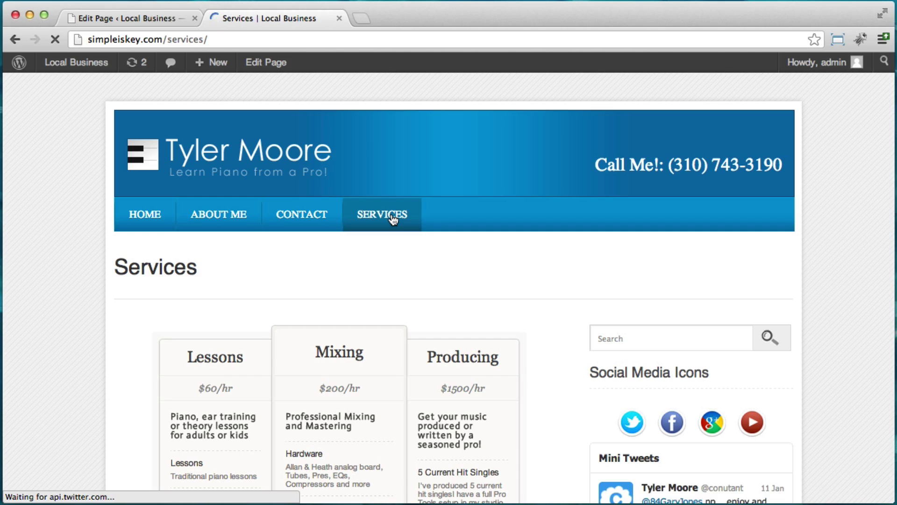
{"action": "scroll", "coordinate": [499, 184], "scroll_direction": "down", "scroll_amount": 10}
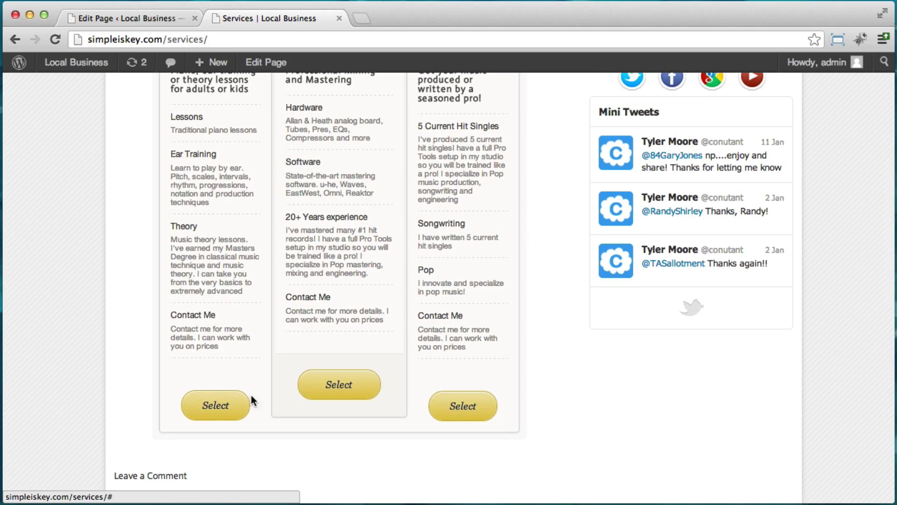
{"action": "scroll", "coordinate": [250, 401], "scroll_direction": "up", "scroll_amount": 5}
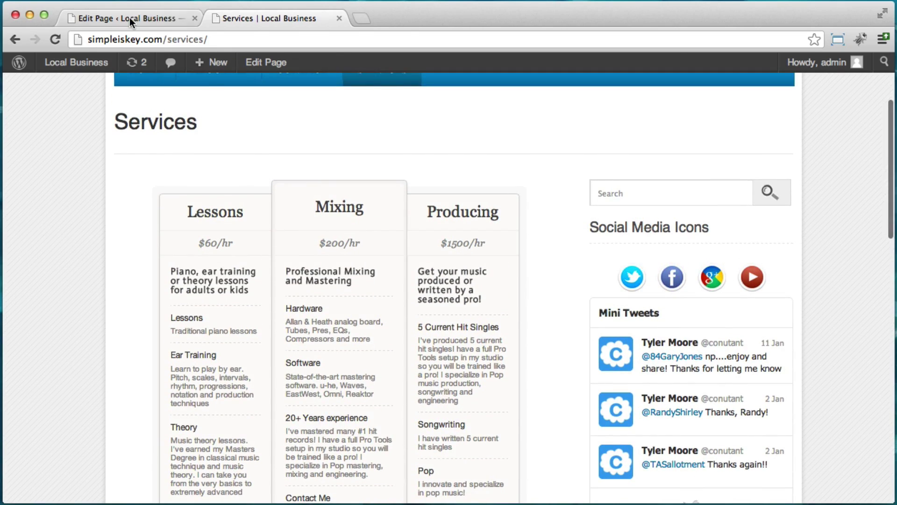
{"action": "left_click", "coordinate": [130, 18]}
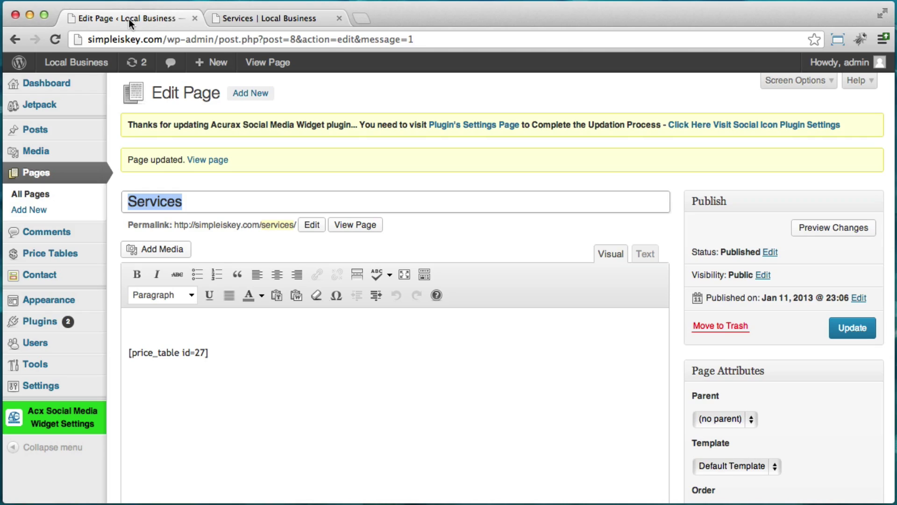
Give the Lessons column a contact-page button link labelled 'Contact Me', update, and preview the live page.
{"action": "left_click", "coordinate": [57, 255]}
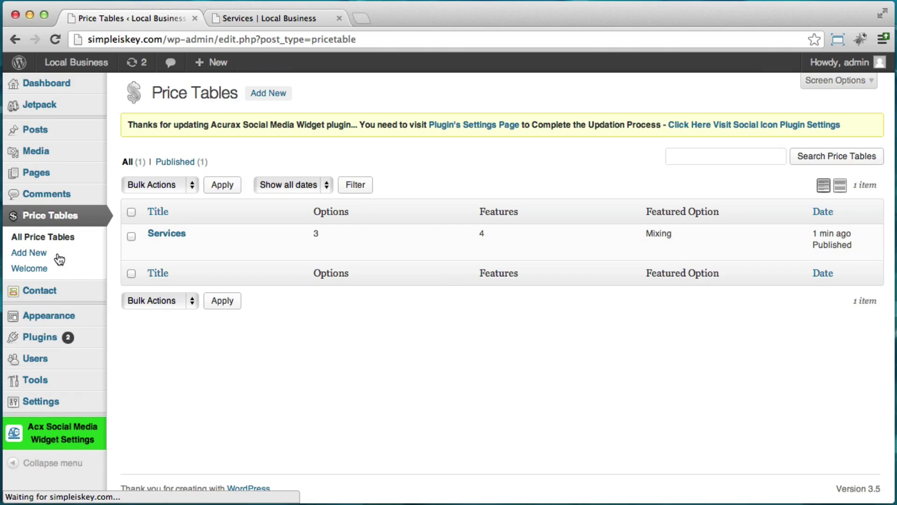
{"action": "left_click", "coordinate": [156, 251]}
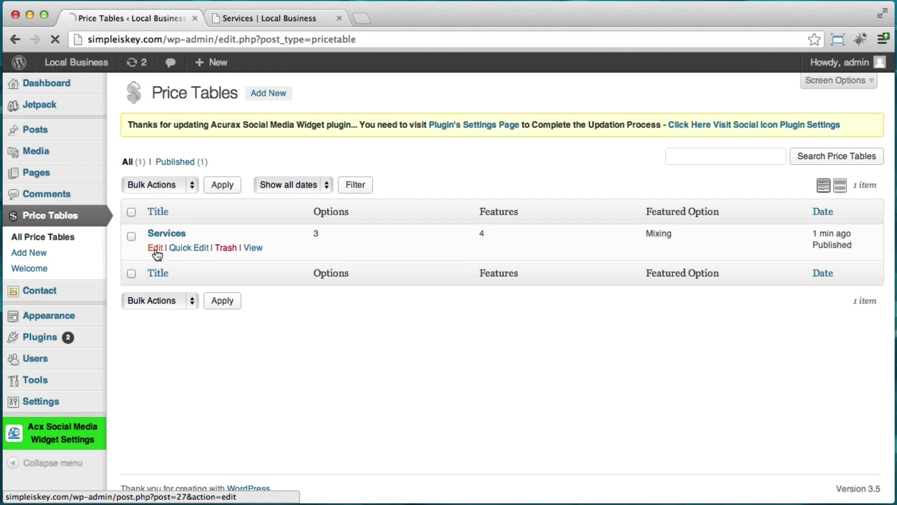
{"action": "scroll", "coordinate": [351, 291], "scroll_direction": "down", "scroll_amount": 10}
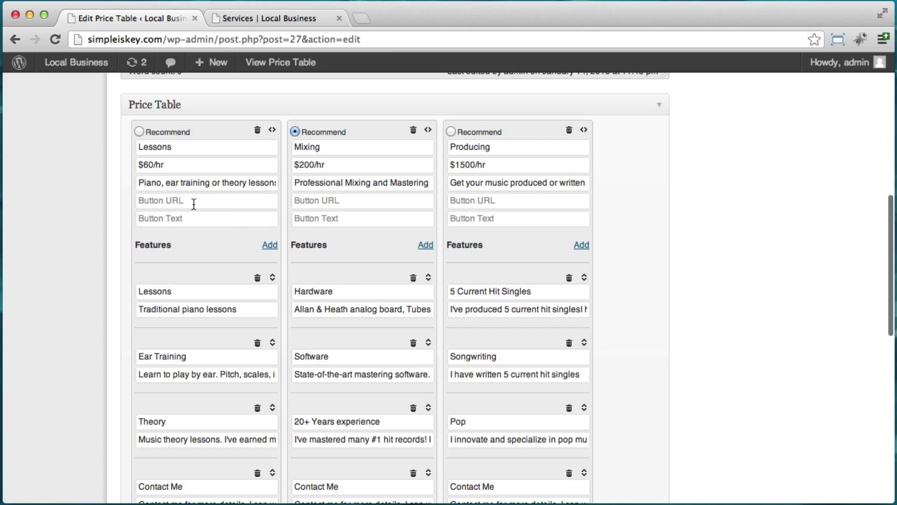
{"action": "left_click", "coordinate": [194, 204]}
{"action": "type", "text": "contact"}
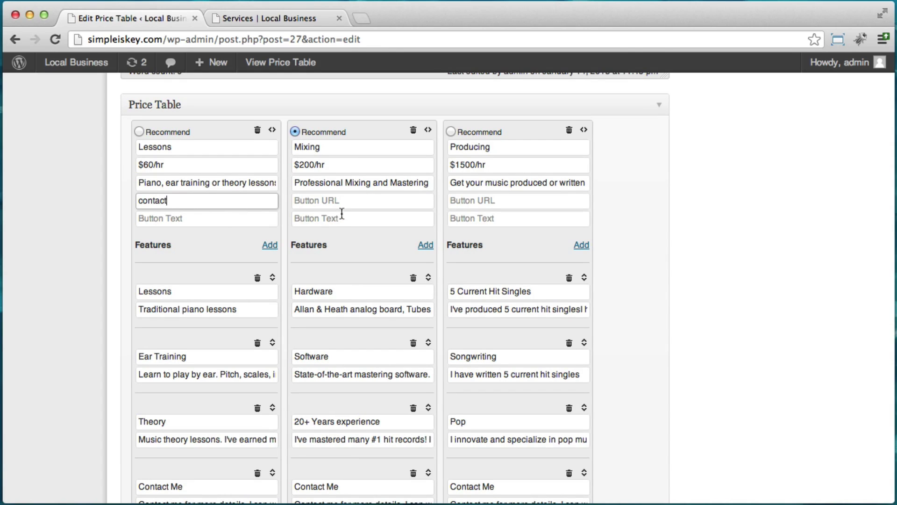
{"action": "scroll", "coordinate": [469, 253], "scroll_direction": "down", "scroll_amount": 10}
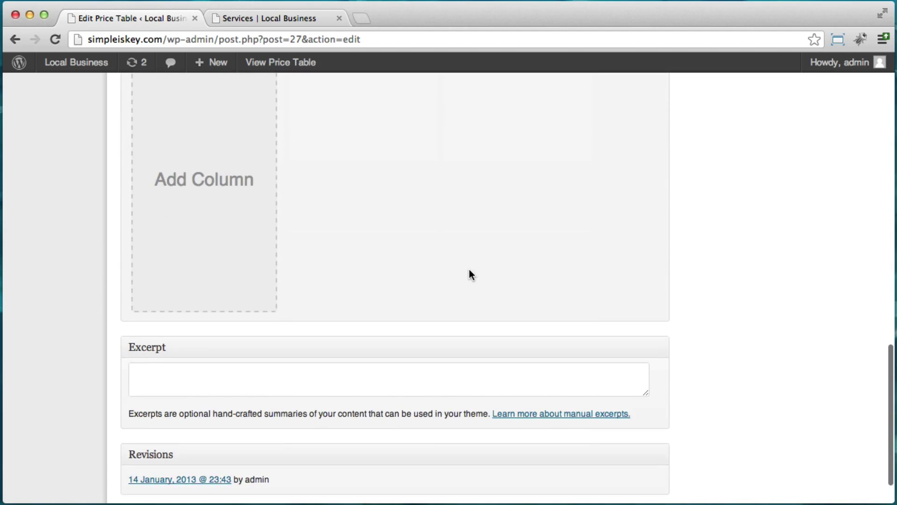
{"action": "scroll", "coordinate": [469, 229], "scroll_direction": "up", "scroll_amount": 10}
{"action": "left_click", "coordinate": [193, 208]}
{"action": "type", "text": "C"}
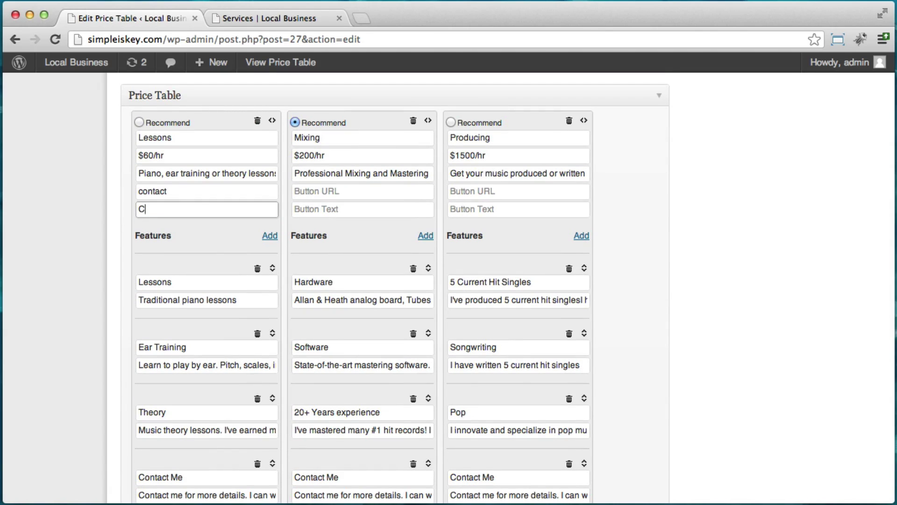
{"action": "type", "text": "ontact Me"}
{"action": "scroll", "coordinate": [584, 268], "scroll_direction": "up", "scroll_amount": 10}
{"action": "left_click", "coordinate": [849, 292]}
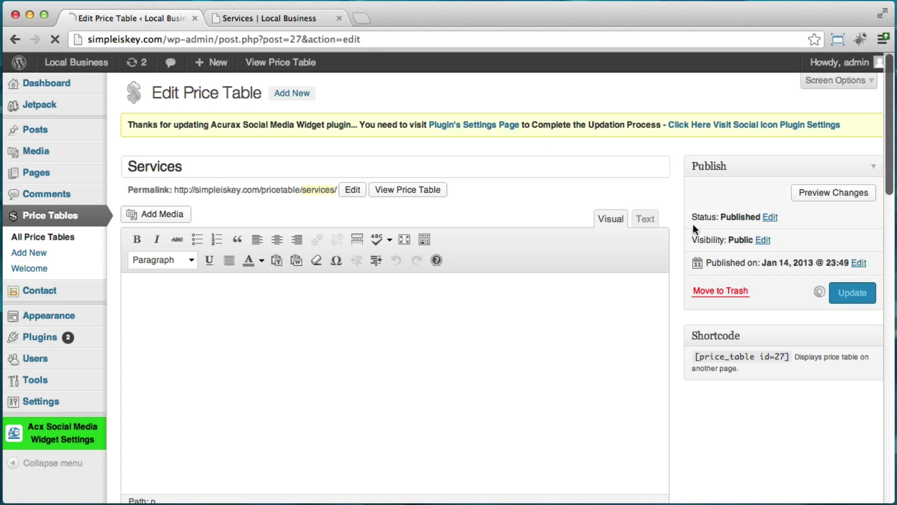
{"action": "left_click", "coordinate": [254, 13]}
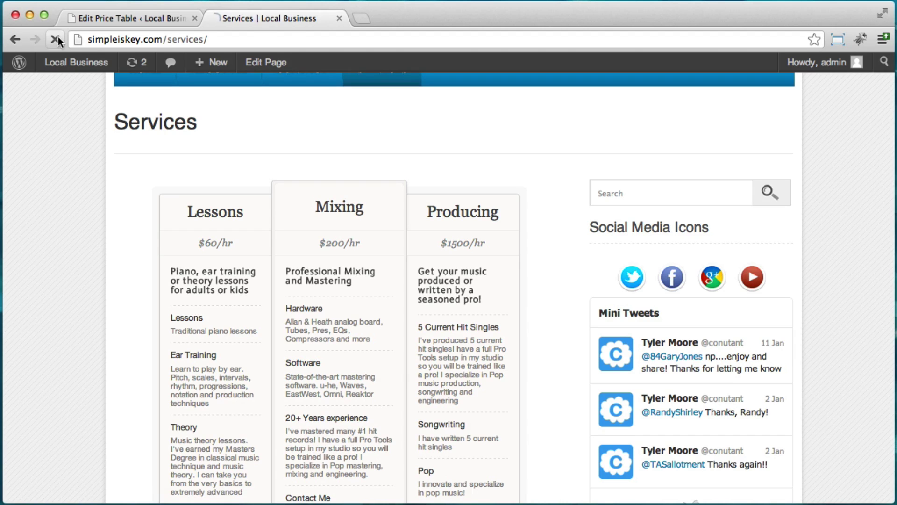
{"action": "scroll", "coordinate": [350, 178], "scroll_direction": "down", "scroll_amount": 10}
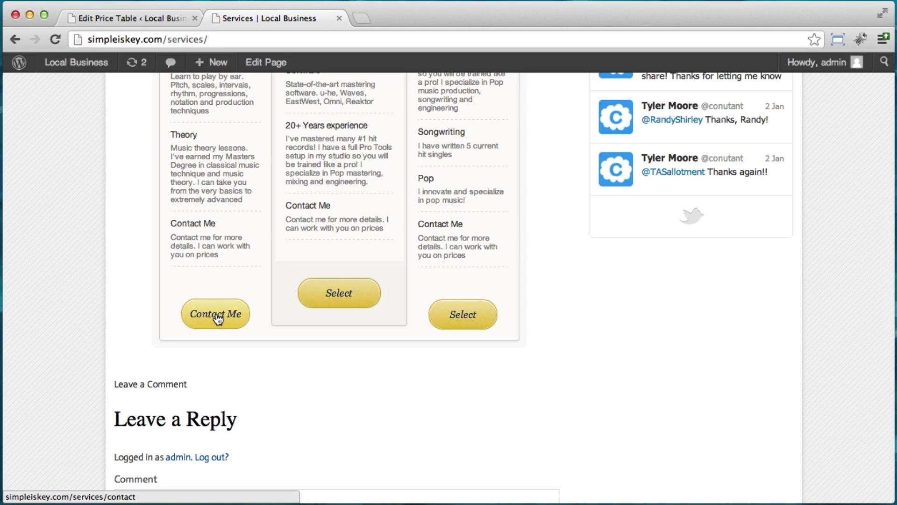
{"action": "left_click", "coordinate": [136, 20]}
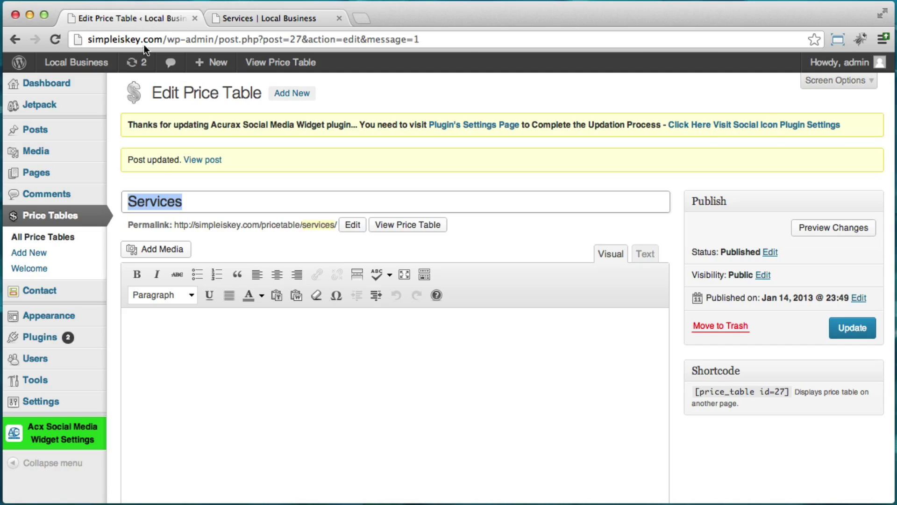
{"action": "scroll", "coordinate": [362, 264], "scroll_direction": "down", "scroll_amount": 15}
{"action": "scroll", "coordinate": [362, 264], "scroll_direction": "up", "scroll_amount": 5}
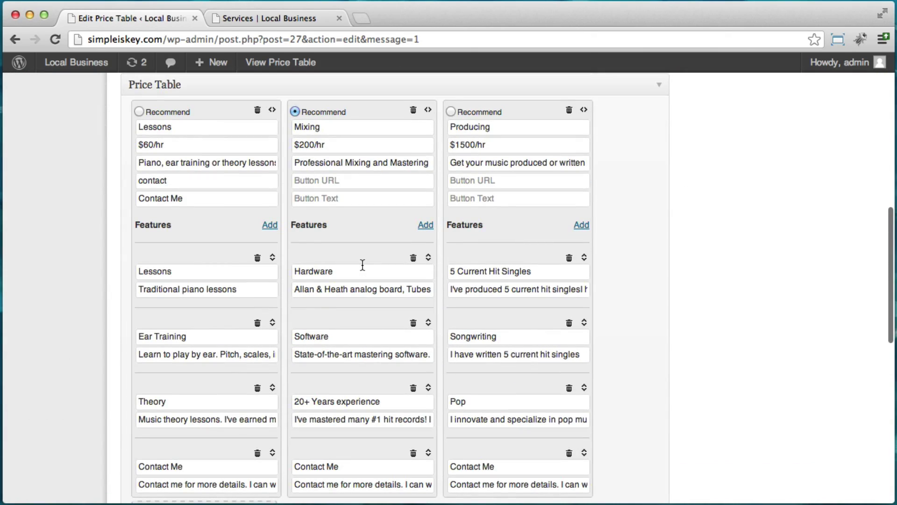
{"action": "scroll", "coordinate": [363, 264], "scroll_direction": "down", "scroll_amount": 2}
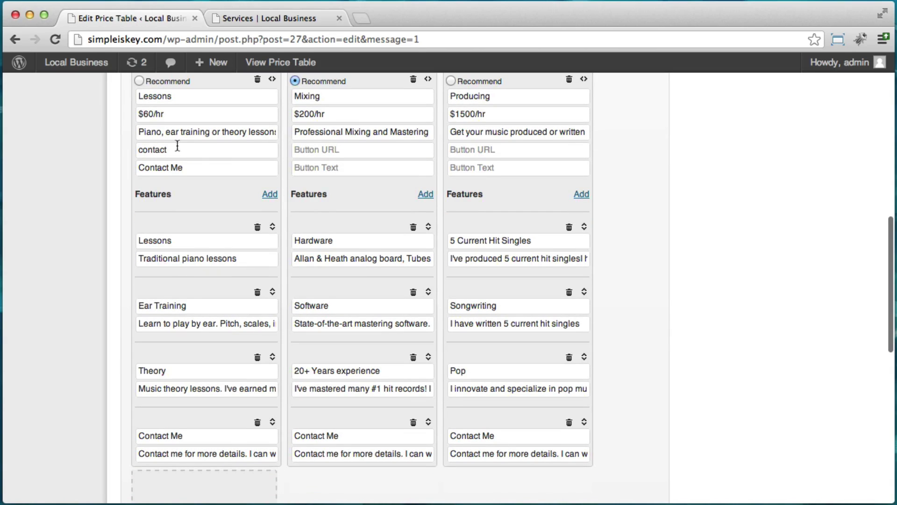
{"action": "left_click", "coordinate": [189, 150]}
{"action": "double_click", "coordinate": [188, 150]}
{"action": "type", "text": "h"}
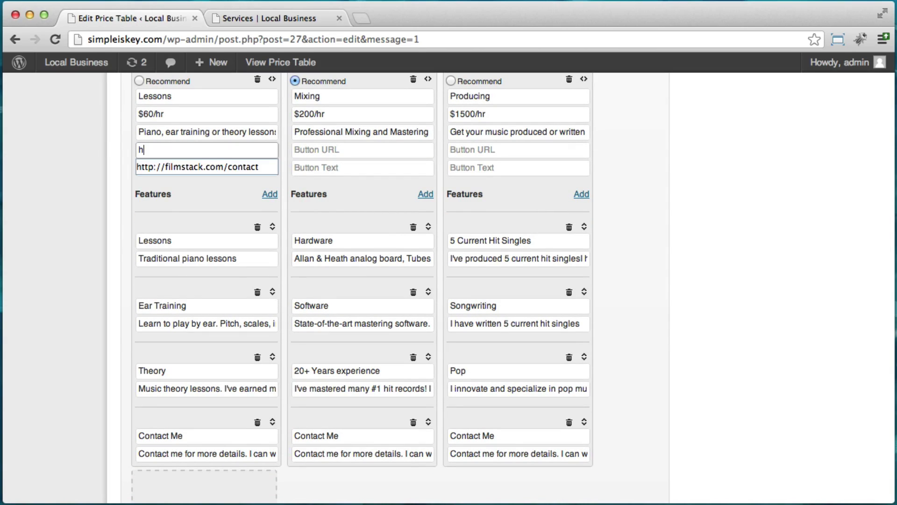
{"action": "type", "text": "ttp://www.simpleiske"}
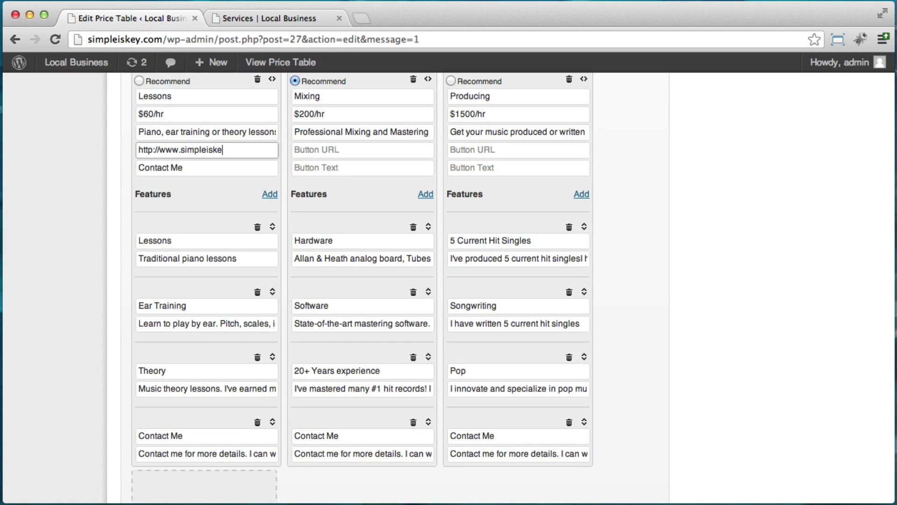
{"action": "type", "text": "y.com/contact"}
{"action": "scroll", "coordinate": [570, 243], "scroll_direction": "up", "scroll_amount": 15}
{"action": "left_click", "coordinate": [848, 329]}
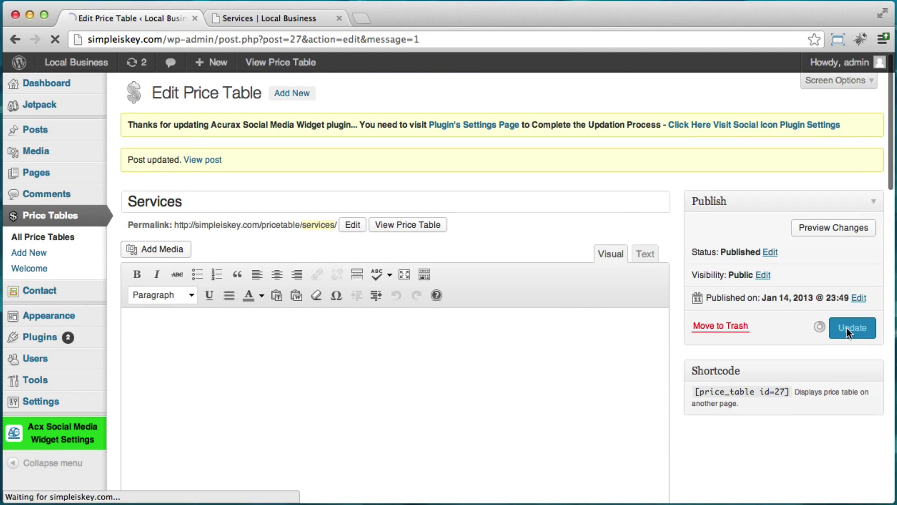
{"action": "left_click", "coordinate": [259, 14]}
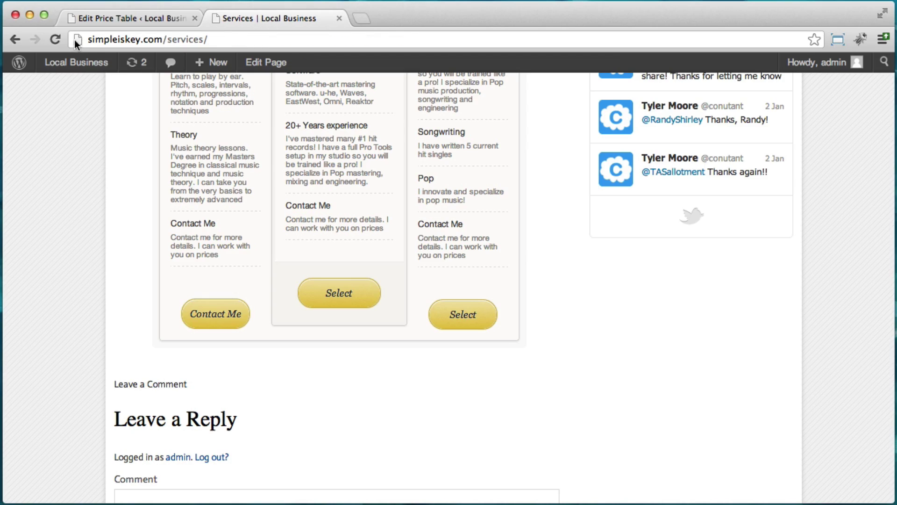
{"action": "left_click", "coordinate": [55, 39]}
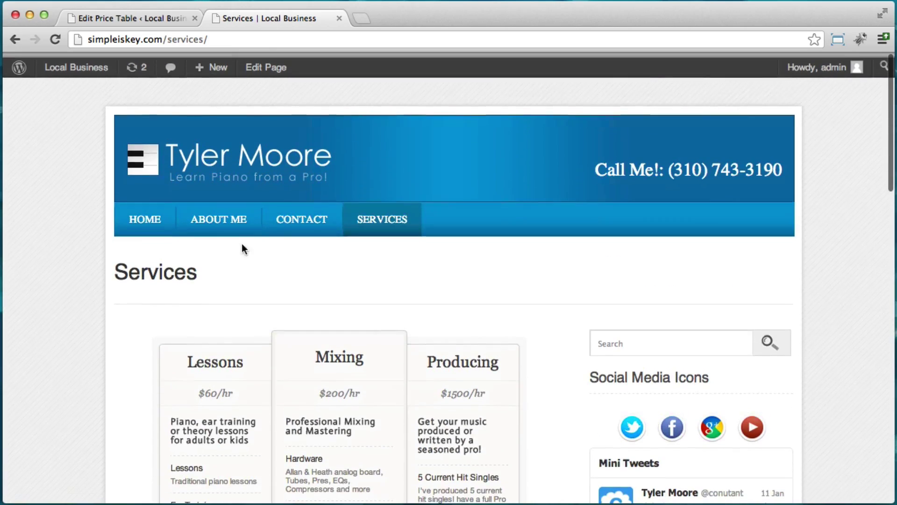
{"action": "scroll", "coordinate": [290, 215], "scroll_direction": "down", "scroll_amount": 10}
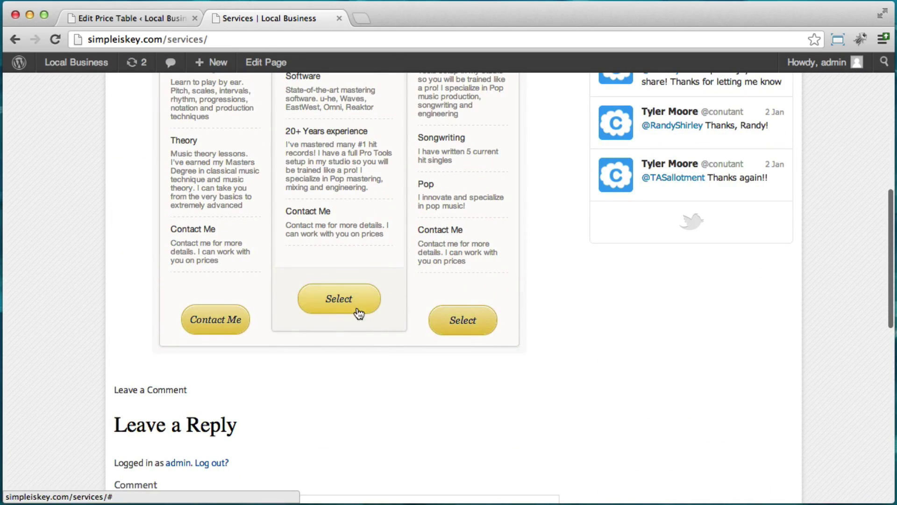
{"action": "left_click", "coordinate": [134, 15]}
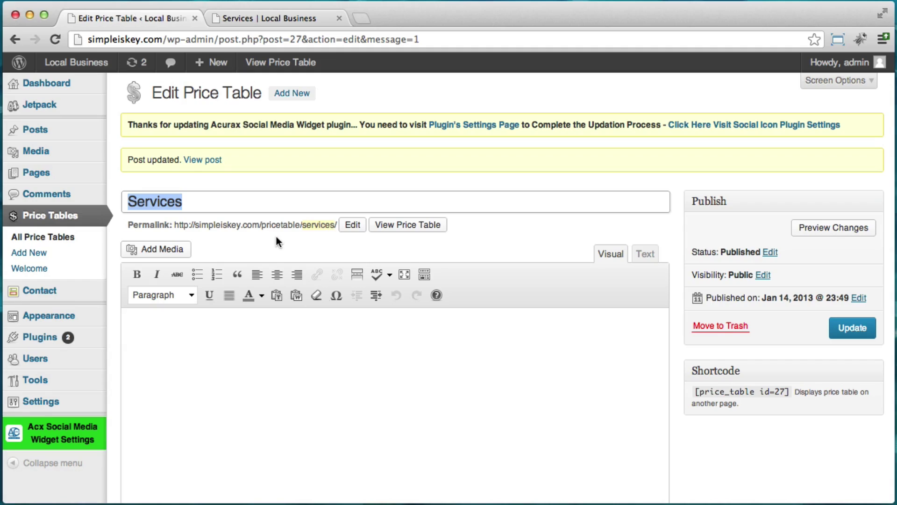
Paste the Lessons contact-page link into the Mixing and Producing Button URL fields.
{"action": "scroll", "coordinate": [276, 237], "scroll_direction": "down", "scroll_amount": 5}
{"action": "scroll", "coordinate": [280, 236], "scroll_direction": "up", "scroll_amount": 2}
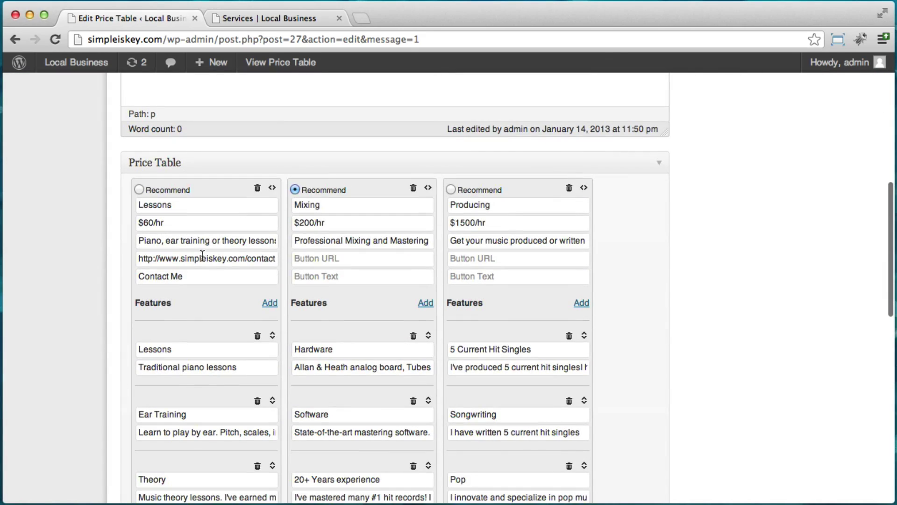
{"action": "left_click_drag", "start_coordinate": [172, 258], "coordinate": [296, 258]}
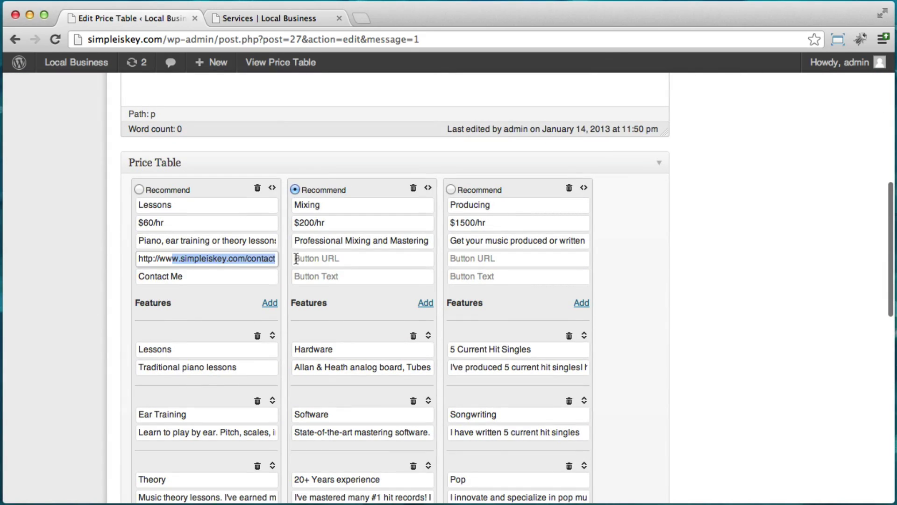
{"action": "triple_click", "coordinate": [247, 258]}
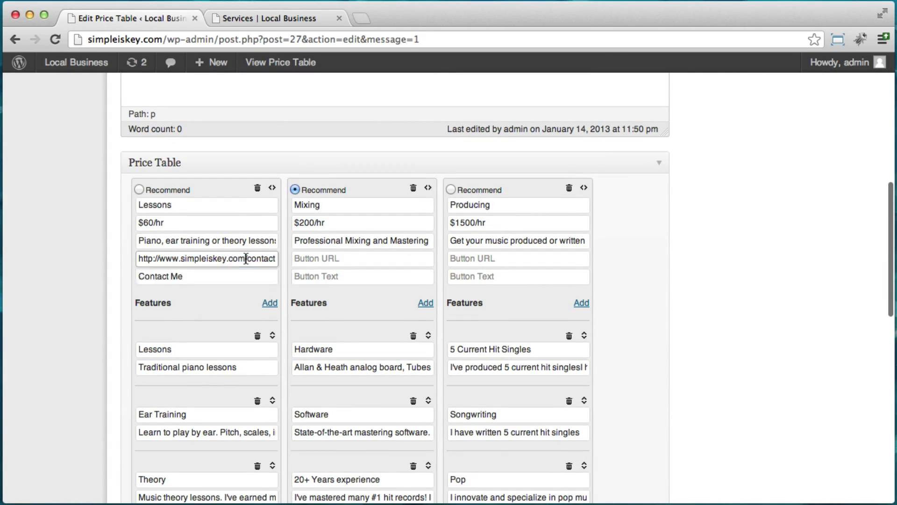
{"action": "left_click", "coordinate": [322, 263]}
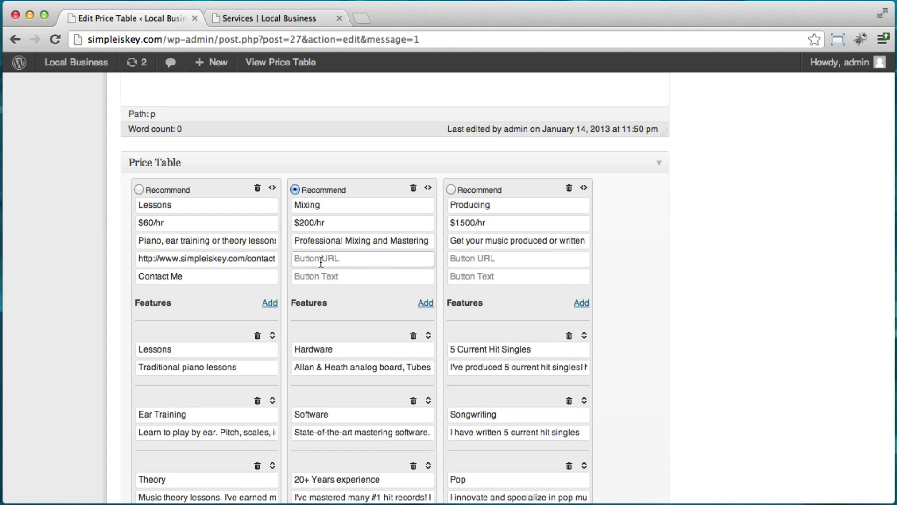
{"action": "type", "text": "http://www.simpleiskey.com/contact"}
{"action": "left_click", "coordinate": [459, 263]}
{"action": "type", "text": "http://www.simpleiskey.com/contact"}
Label the Mixing and Producing buttons 'Contact Me', check the Mixing link, and update the table.
{"action": "left_click", "coordinate": [349, 277]}
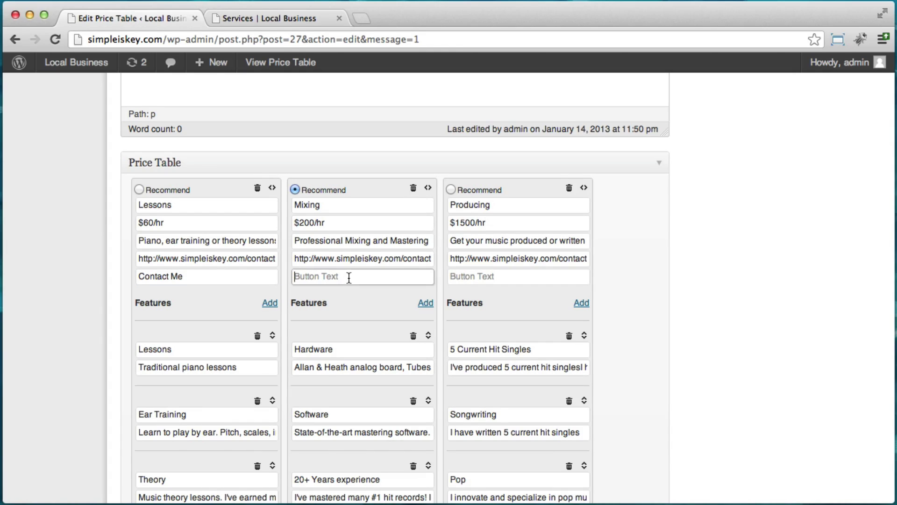
{"action": "type", "text": "Contact Me"}
{"action": "key", "text": "Tab"}
{"action": "left_click", "coordinate": [491, 277]}
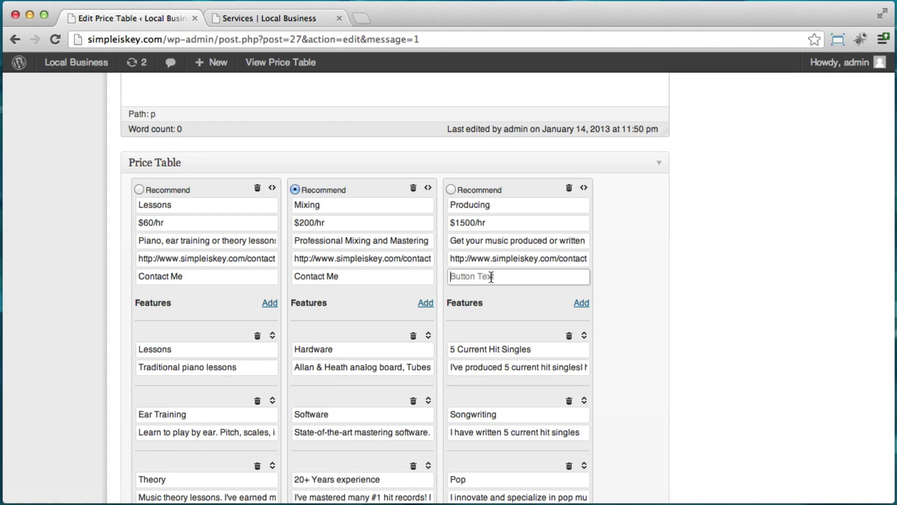
{"action": "type", "text": "Contact Me"}
{"action": "left_click_drag", "start_coordinate": [337, 260], "coordinate": [450, 260]}
{"action": "left_click", "coordinate": [414, 259]}
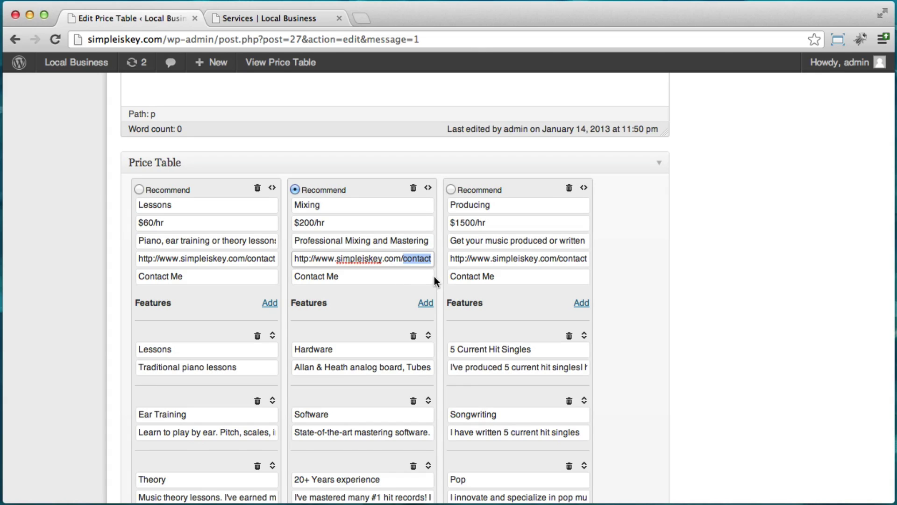
{"action": "scroll", "coordinate": [402, 282], "scroll_direction": "down", "scroll_amount": 10}
{"action": "scroll", "coordinate": [402, 280], "scroll_direction": "up", "scroll_amount": 15}
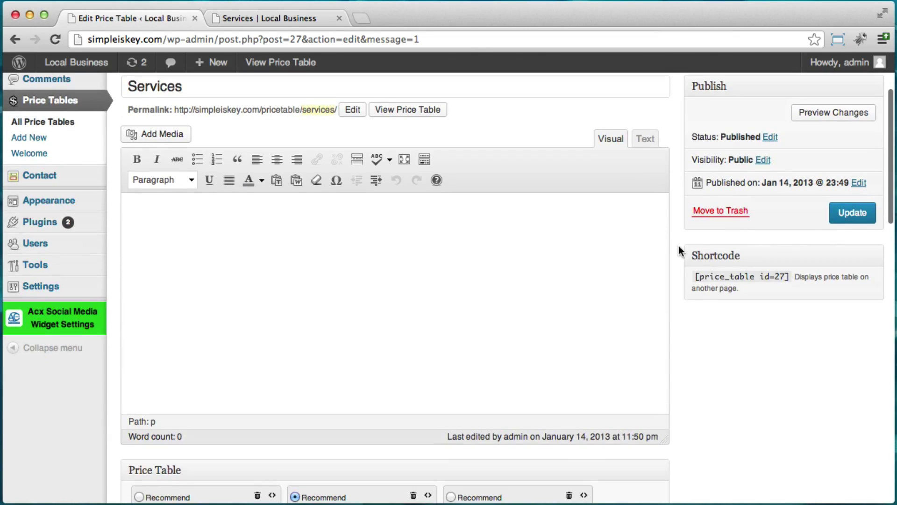
{"action": "left_click", "coordinate": [852, 213]}
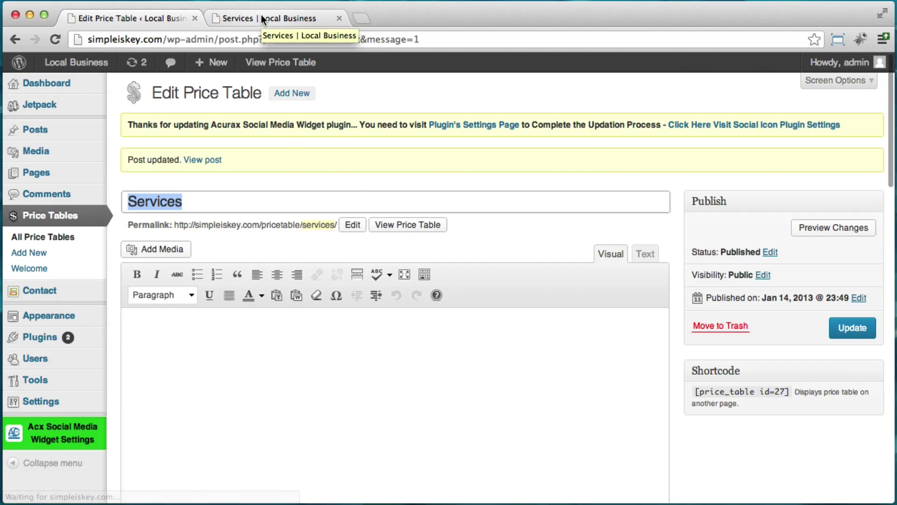
Inspect the three columns' headings and prices on the live Services page, then follow Mixing's Contact Me button.
{"action": "left_click", "coordinate": [262, 15]}
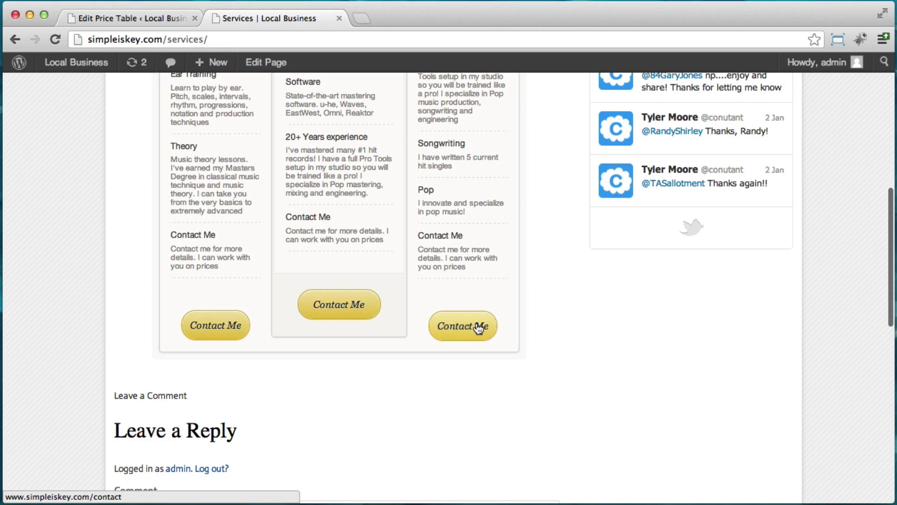
{"action": "scroll", "coordinate": [452, 332], "scroll_direction": "up", "scroll_amount": 6}
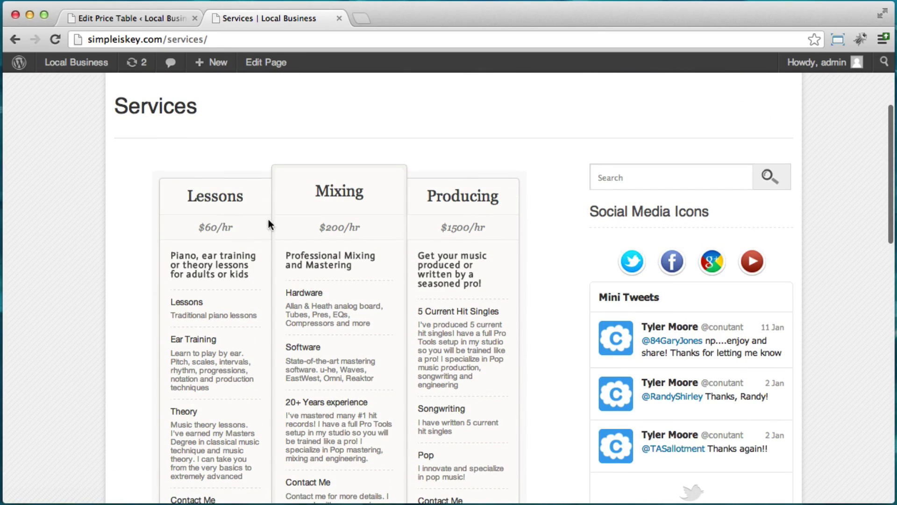
{"action": "left_click_drag", "start_coordinate": [188, 194], "coordinate": [264, 229]}
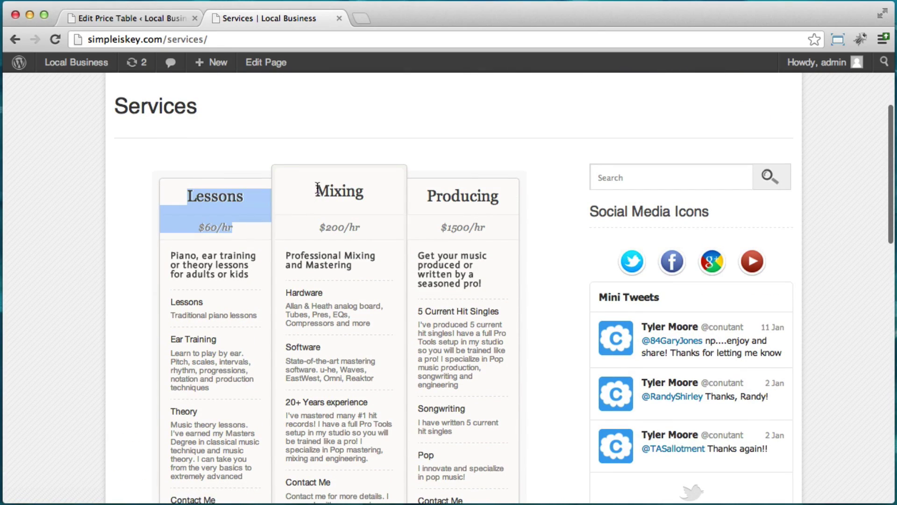
{"action": "left_click_drag", "start_coordinate": [317, 189], "coordinate": [374, 231]}
{"action": "left_click_drag", "start_coordinate": [427, 193], "coordinate": [477, 248]}
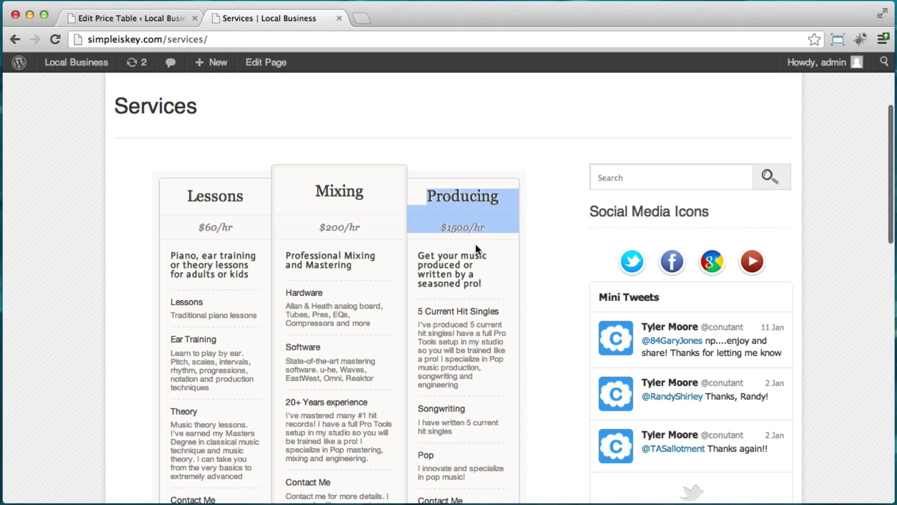
{"action": "left_click", "coordinate": [531, 227]}
{"action": "scroll", "coordinate": [513, 221], "scroll_direction": "down", "scroll_amount": 5}
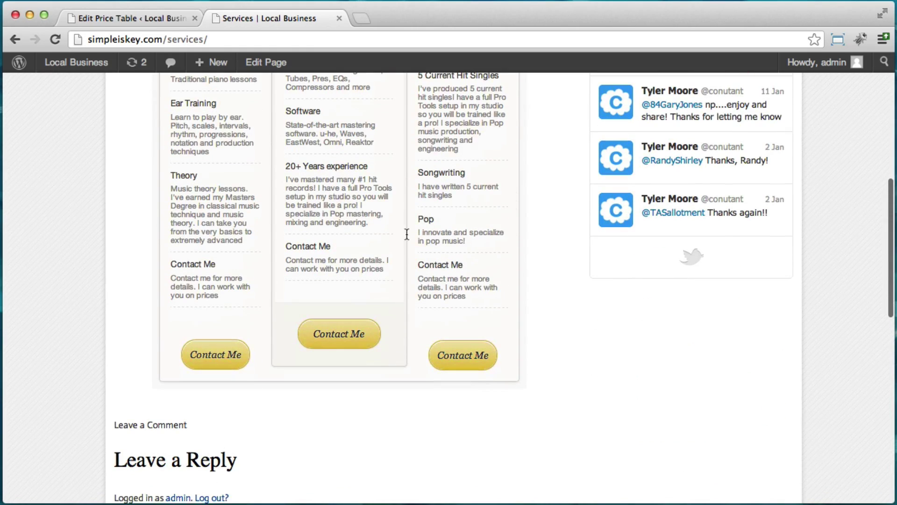
{"action": "left_click", "coordinate": [333, 342]}
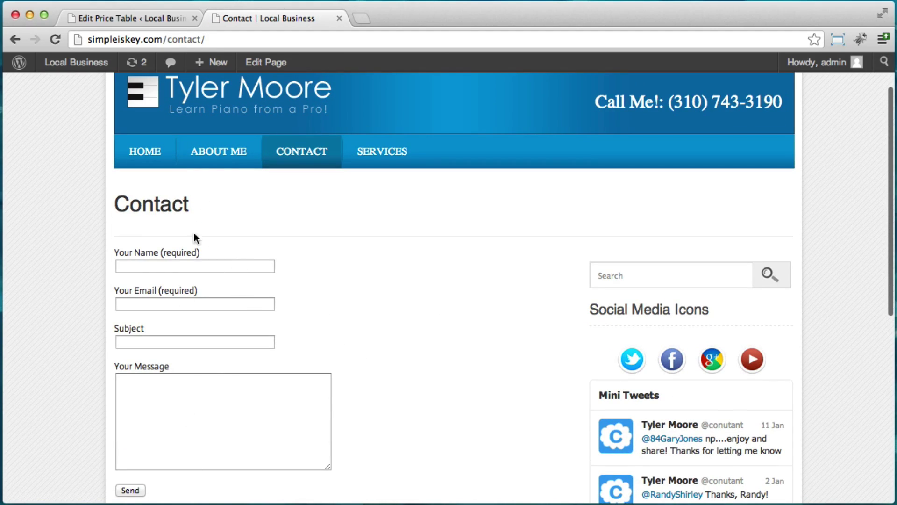
Go home, then Contact, then Services showing Lessons $60/hr, Mixing $200/hr and Producing $1500/hr.
{"action": "scroll", "coordinate": [396, 346], "scroll_direction": "up", "scroll_amount": 2}
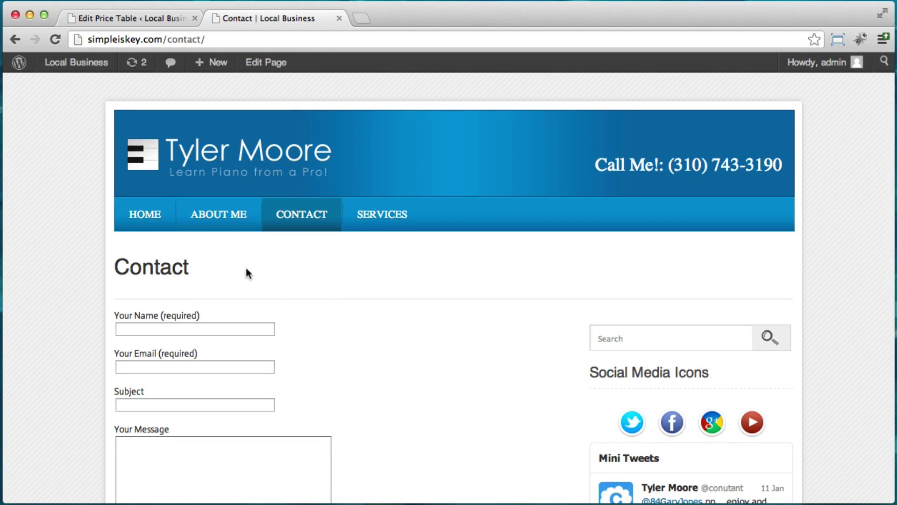
{"action": "left_click", "coordinate": [220, 159]}
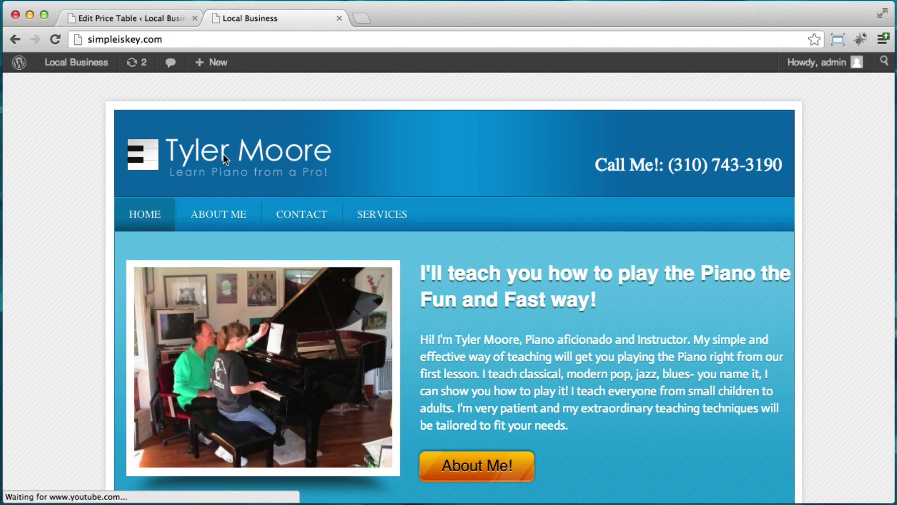
{"action": "left_click", "coordinate": [298, 216]}
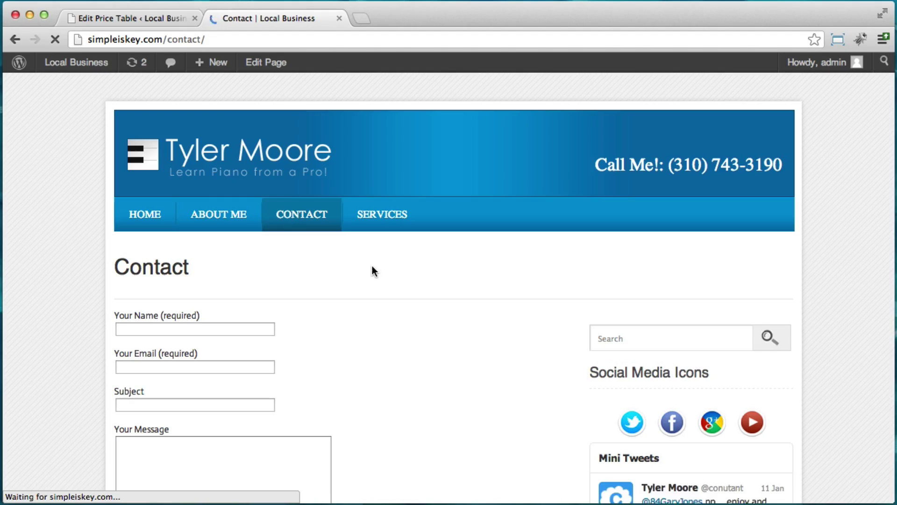
{"action": "scroll", "coordinate": [372, 267], "scroll_direction": "down", "scroll_amount": 10}
{"action": "scroll", "coordinate": [373, 266], "scroll_direction": "up", "scroll_amount": 10}
{"action": "left_click", "coordinate": [405, 220]}
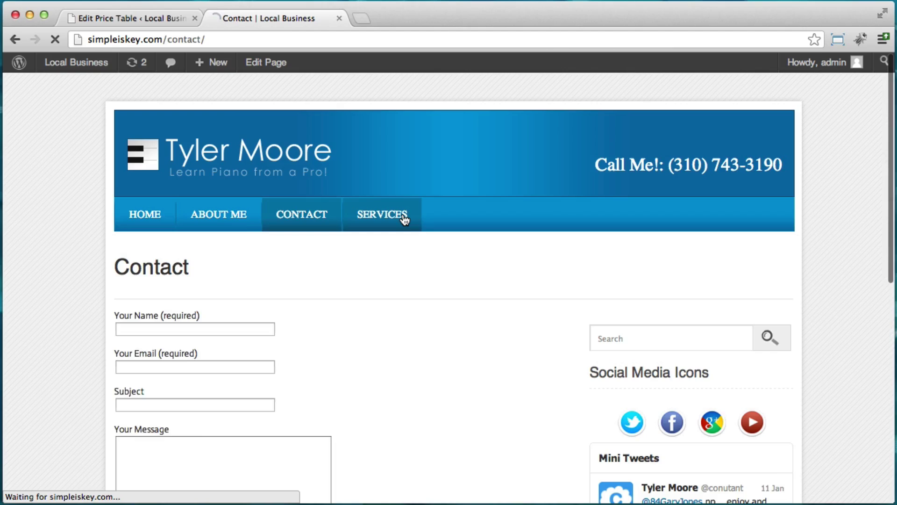
{"action": "scroll", "coordinate": [405, 216], "scroll_direction": "down", "scroll_amount": 8}
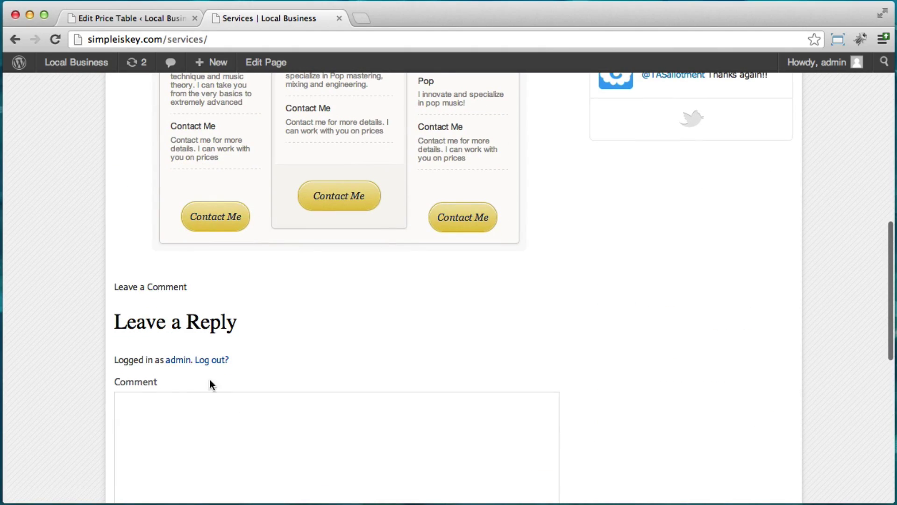
{"action": "scroll", "coordinate": [256, 373], "scroll_direction": "down", "scroll_amount": 5}
{"action": "scroll", "coordinate": [256, 372], "scroll_direction": "up", "scroll_amount": 10}
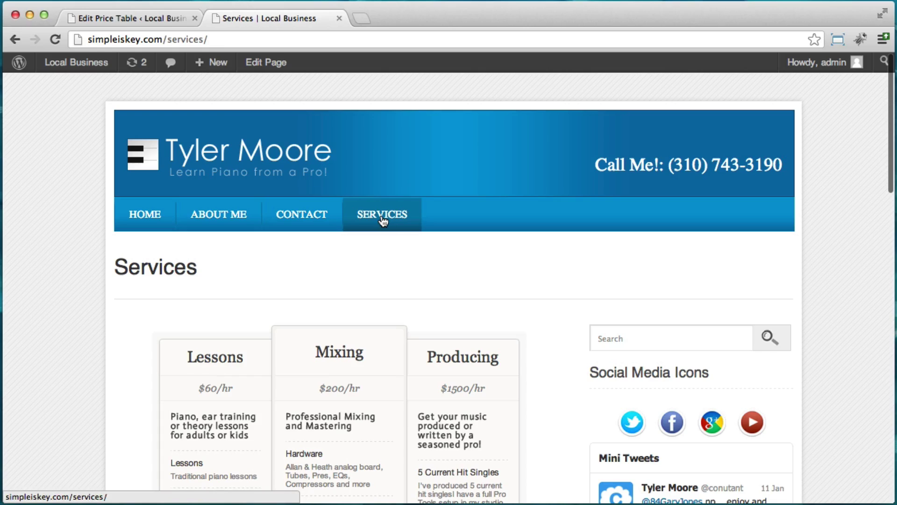
Uncheck Allow comments on the Services page, update it, and return to the live Services page.
{"action": "left_click", "coordinate": [266, 65]}
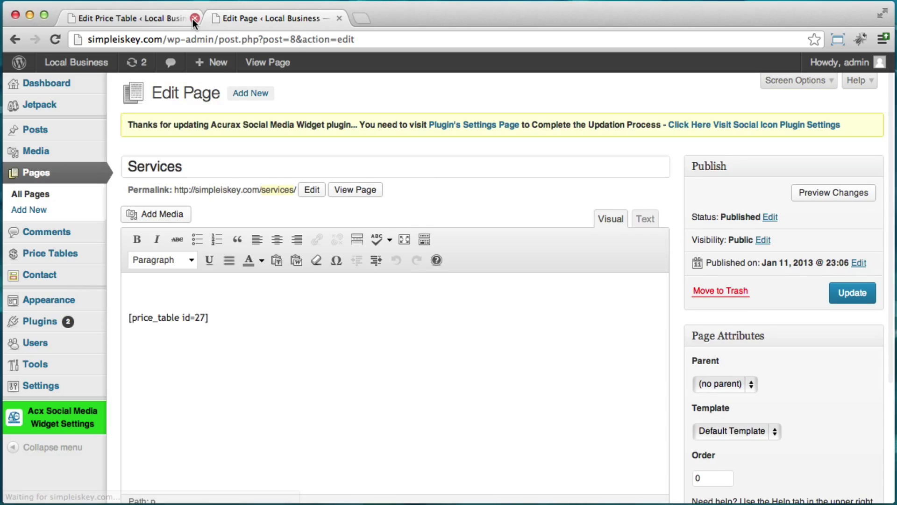
{"action": "left_click", "coordinate": [194, 19]}
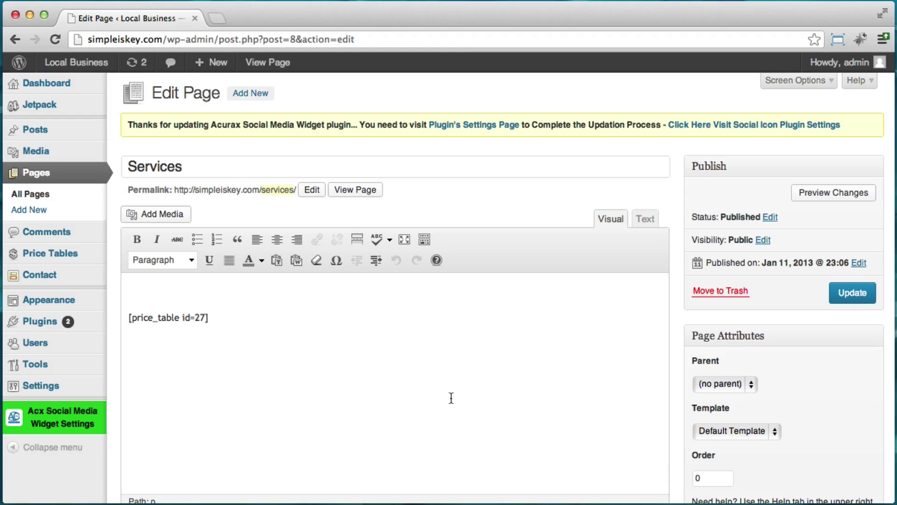
{"action": "scroll", "coordinate": [776, 305], "scroll_direction": "down", "scroll_amount": 4}
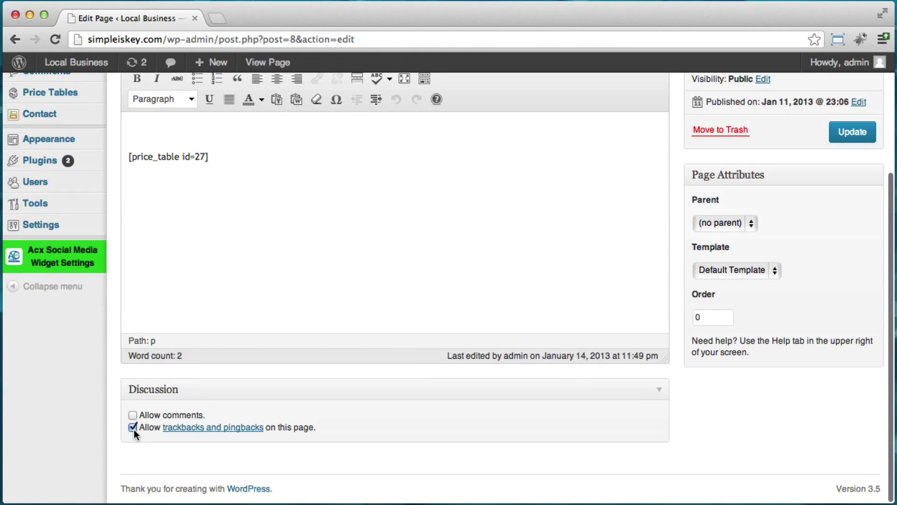
{"action": "left_click", "coordinate": [852, 136]}
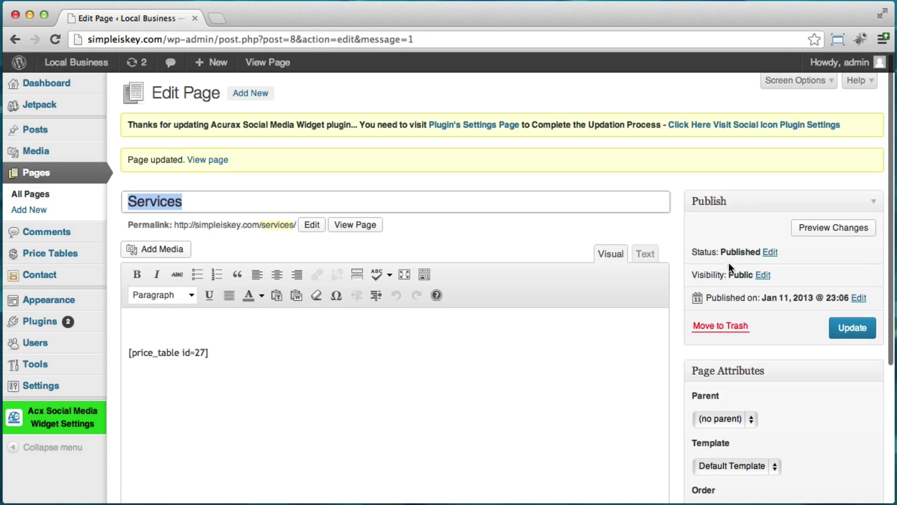
{"action": "left_click", "coordinate": [366, 225]}
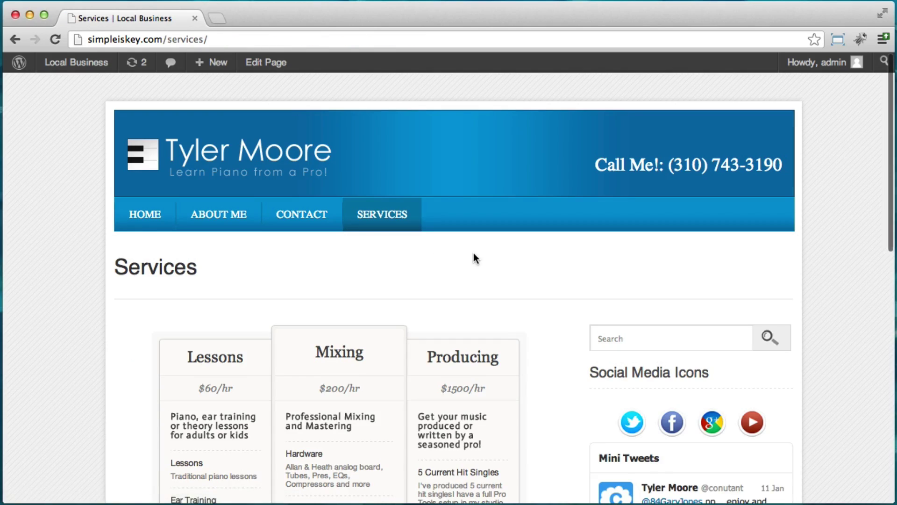
Scroll the live Services page, then browse through the Home and About Me pages.
{"action": "scroll", "coordinate": [473, 255], "scroll_direction": "down", "scroll_amount": 6}
{"action": "scroll", "coordinate": [505, 256], "scroll_direction": "down", "scroll_amount": 5}
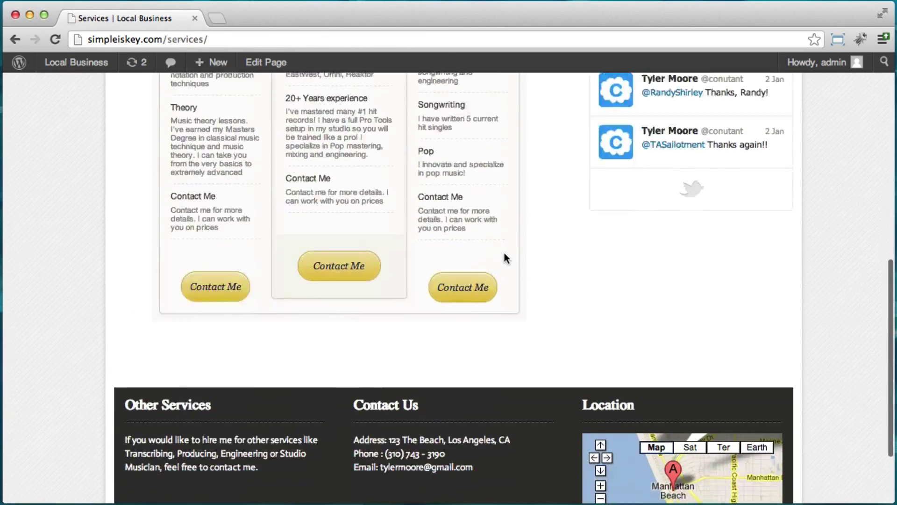
{"action": "scroll", "coordinate": [505, 256], "scroll_direction": "up", "scroll_amount": 6}
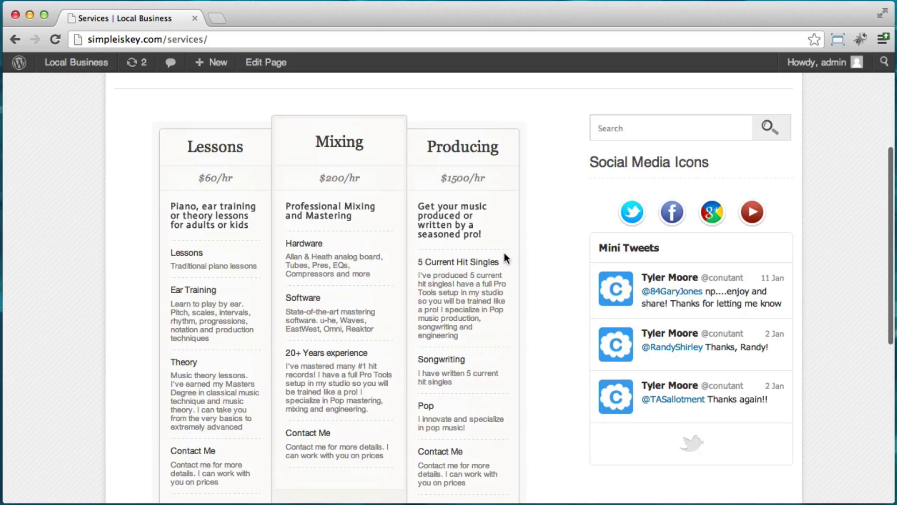
{"action": "scroll", "coordinate": [504, 253], "scroll_direction": "up", "scroll_amount": 5}
{"action": "scroll", "coordinate": [504, 253], "scroll_direction": "down", "scroll_amount": 10}
{"action": "scroll", "coordinate": [504, 253], "scroll_direction": "up", "scroll_amount": 10}
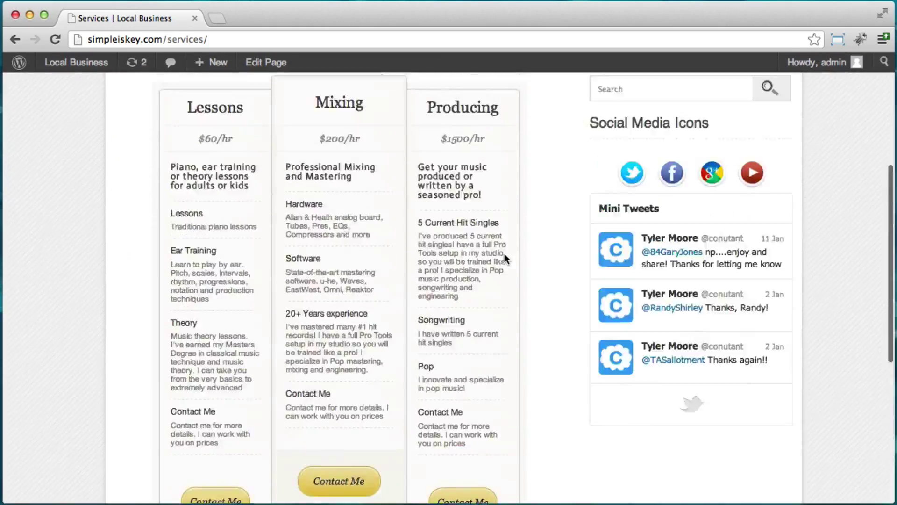
{"action": "left_click", "coordinate": [137, 211]}
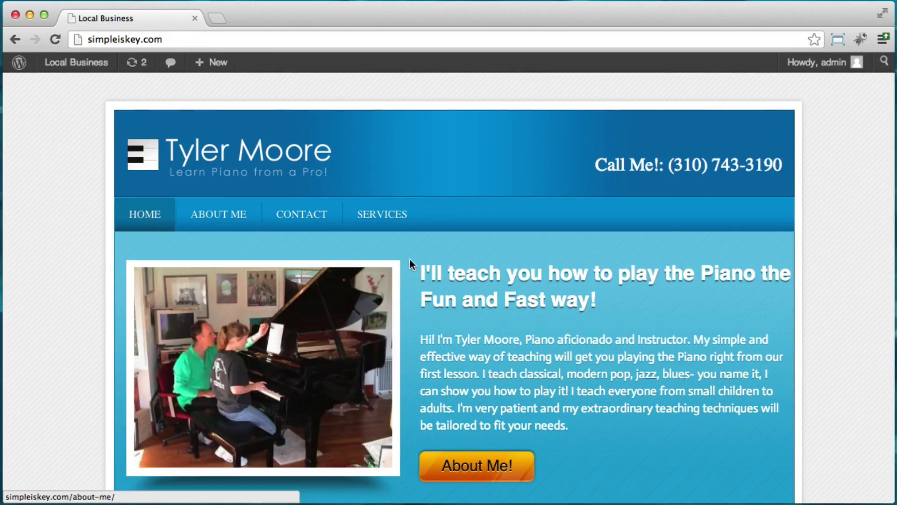
{"action": "scroll", "coordinate": [585, 263], "scroll_direction": "down", "scroll_amount": 6}
{"action": "scroll", "coordinate": [585, 266], "scroll_direction": "down", "scroll_amount": 5}
{"action": "scroll", "coordinate": [584, 264], "scroll_direction": "up", "scroll_amount": 7}
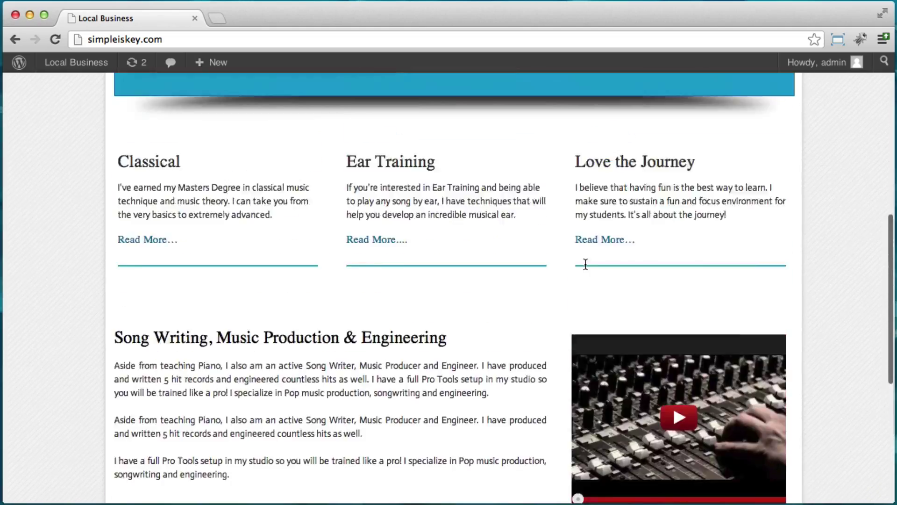
{"action": "left_click", "coordinate": [485, 254]}
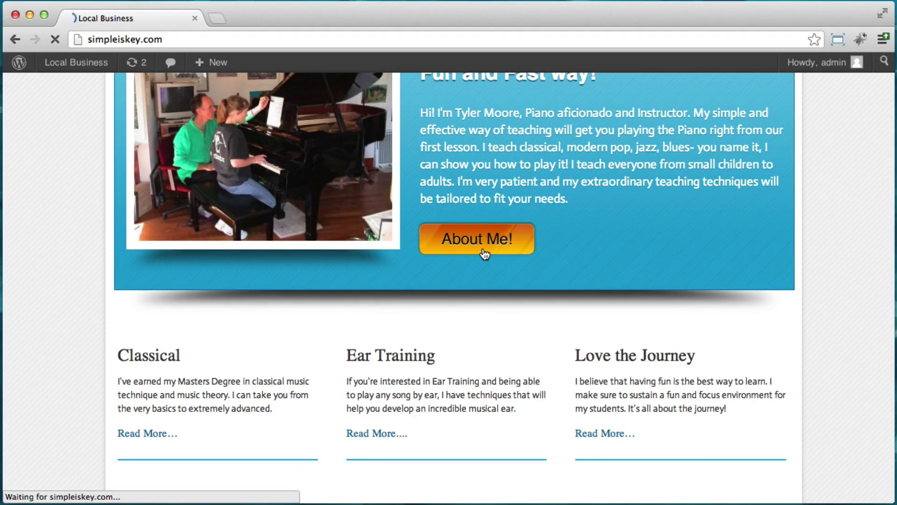
{"action": "scroll", "coordinate": [561, 258], "scroll_direction": "down", "scroll_amount": 1}
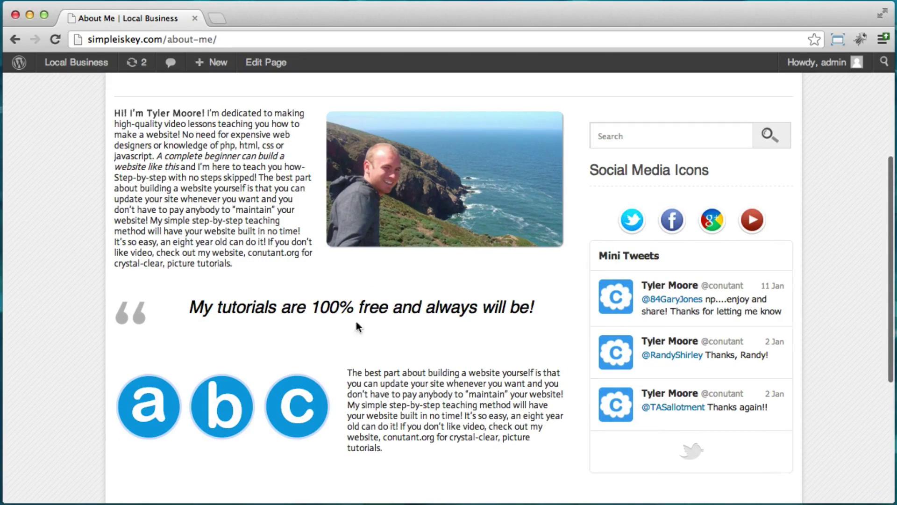
{"action": "scroll", "coordinate": [501, 326], "scroll_direction": "down", "scroll_amount": 3}
{"action": "scroll", "coordinate": [501, 326], "scroll_direction": "up", "scroll_amount": 8}
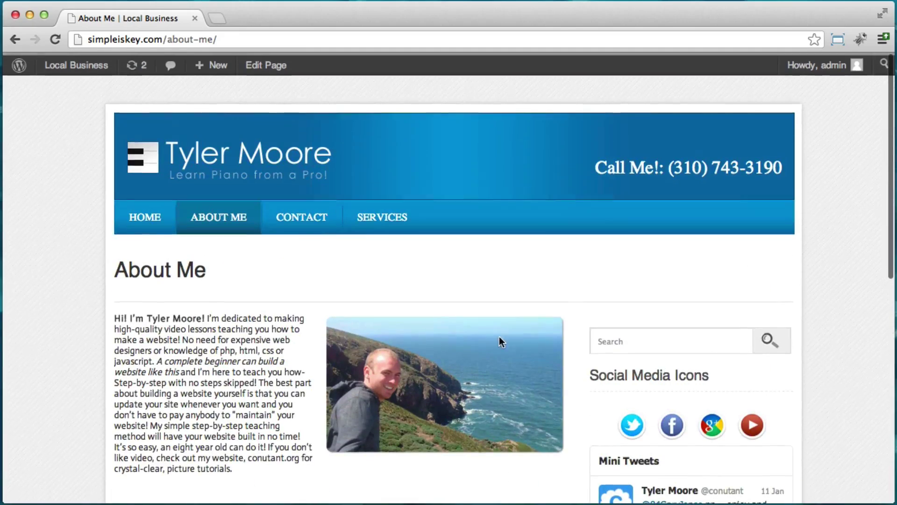
Browse the Services page, then the Contact page with its name, email, subject and message form.
{"action": "left_click", "coordinate": [406, 218]}
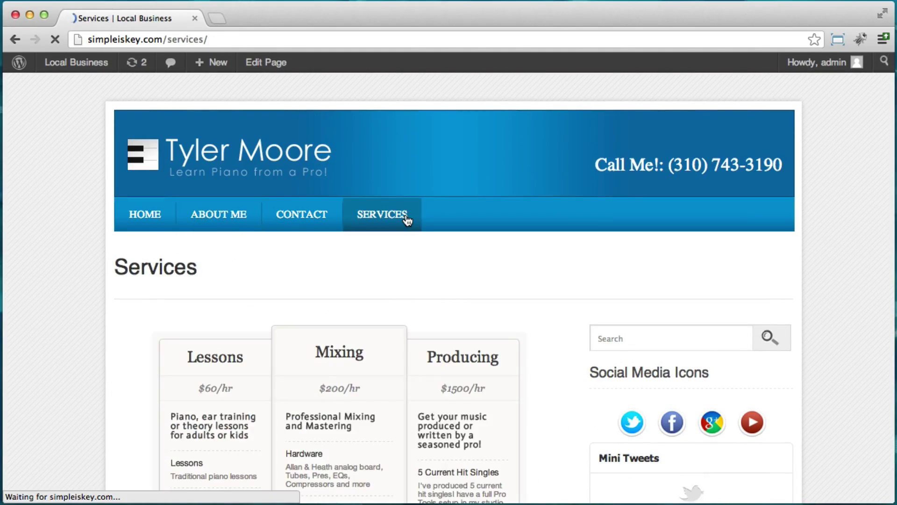
{"action": "scroll", "coordinate": [550, 270], "scroll_direction": "down", "scroll_amount": 10}
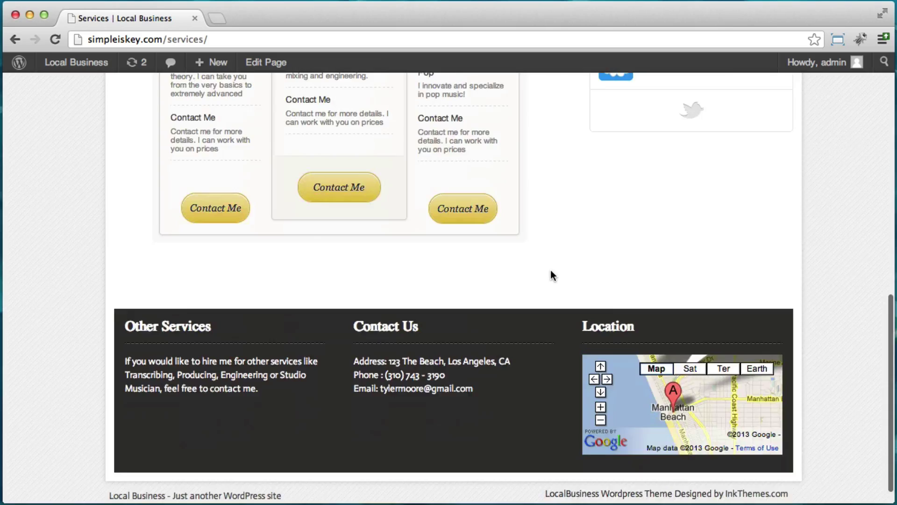
{"action": "scroll", "coordinate": [551, 270], "scroll_direction": "up", "scroll_amount": 12}
{"action": "left_click", "coordinate": [303, 216]}
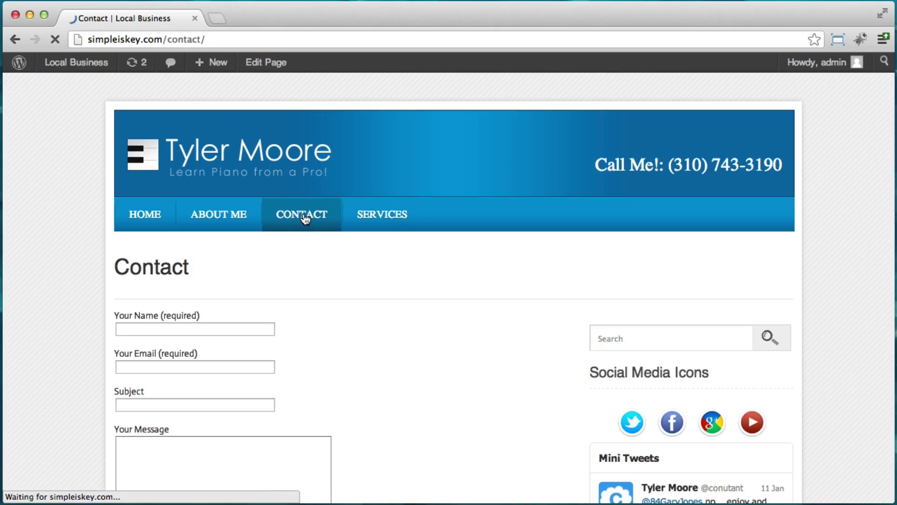
{"action": "scroll", "coordinate": [496, 310], "scroll_direction": "down", "scroll_amount": 2}
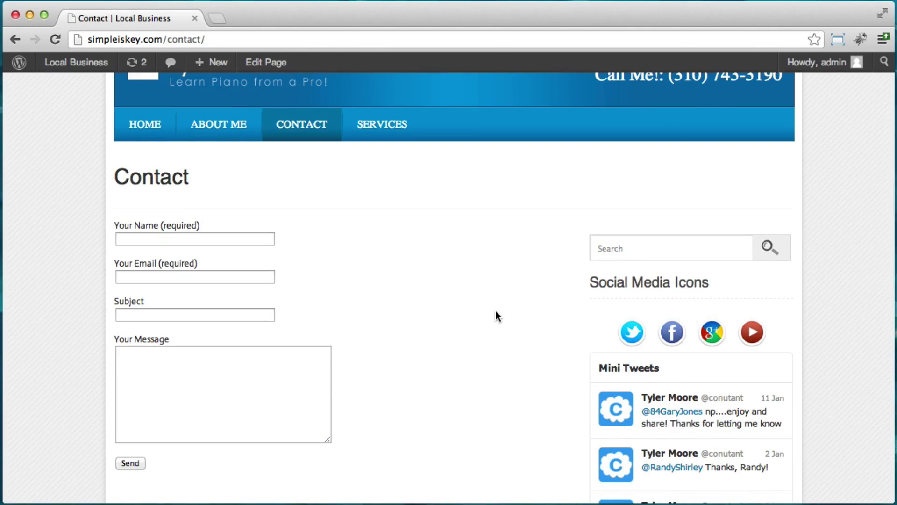
{"action": "scroll", "coordinate": [495, 311], "scroll_direction": "down", "scroll_amount": 5}
{"action": "scroll", "coordinate": [496, 312], "scroll_direction": "up", "scroll_amount": 6}
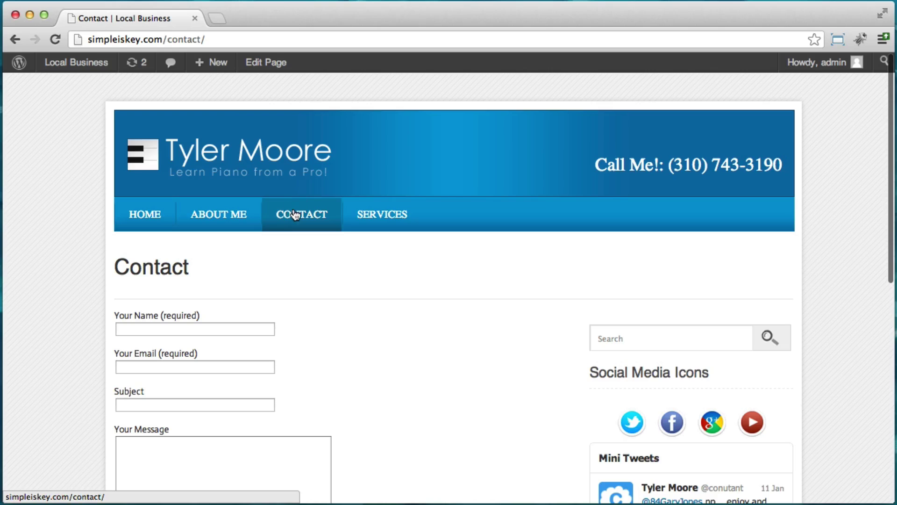
{"action": "scroll", "coordinate": [399, 281], "scroll_direction": "down", "scroll_amount": 4}
{"action": "scroll", "coordinate": [407, 285], "scroll_direction": "up", "scroll_amount": 4}
{"action": "mouse_move", "coordinate": [72, 65]}
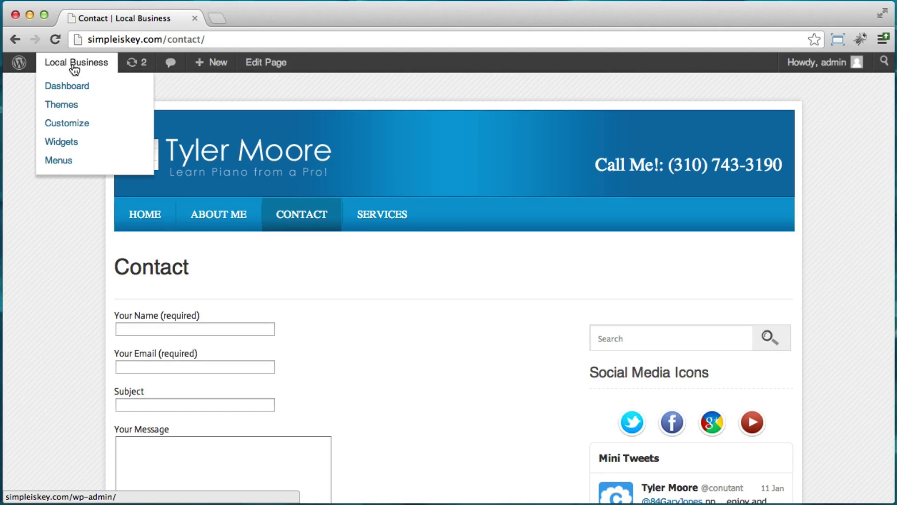
From the dashboard's Appearance > Menus screen, create a new menu named 'Menu'.
{"action": "left_click", "coordinate": [74, 69]}
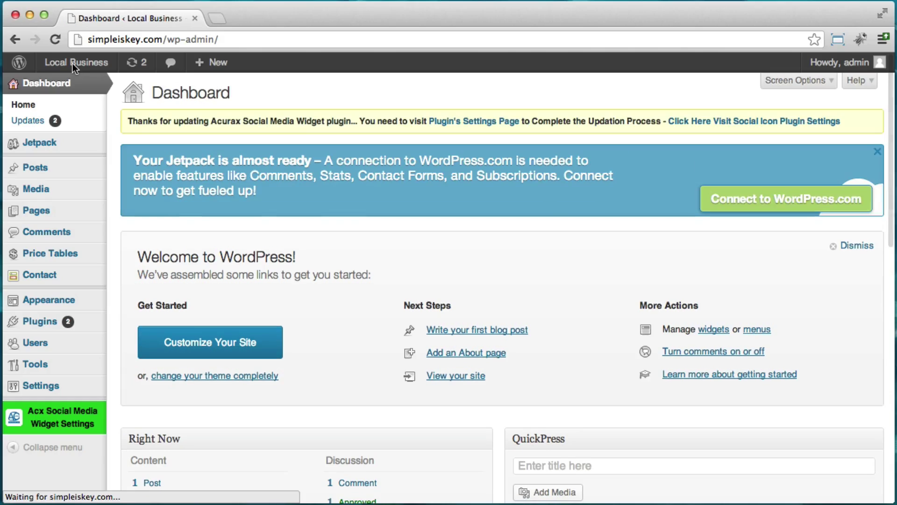
{"action": "mouse_move", "coordinate": [79, 65]}
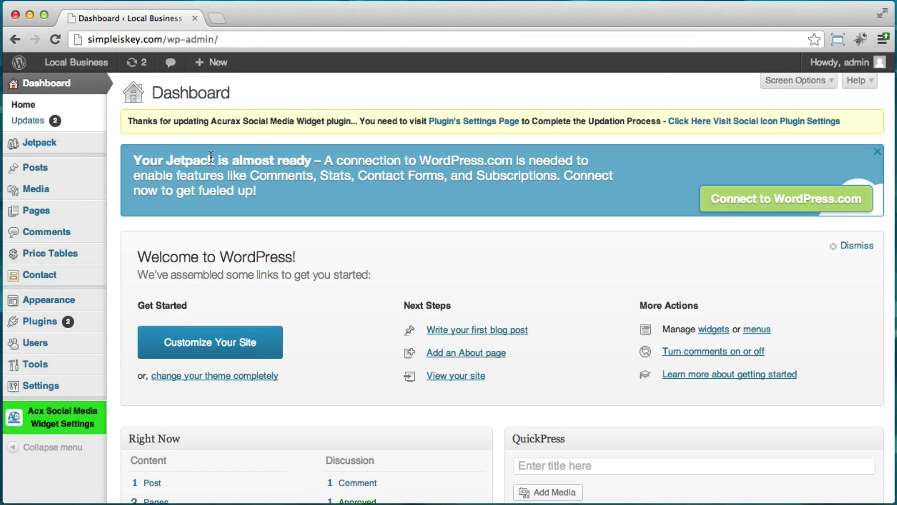
{"action": "mouse_move", "coordinate": [66, 301]}
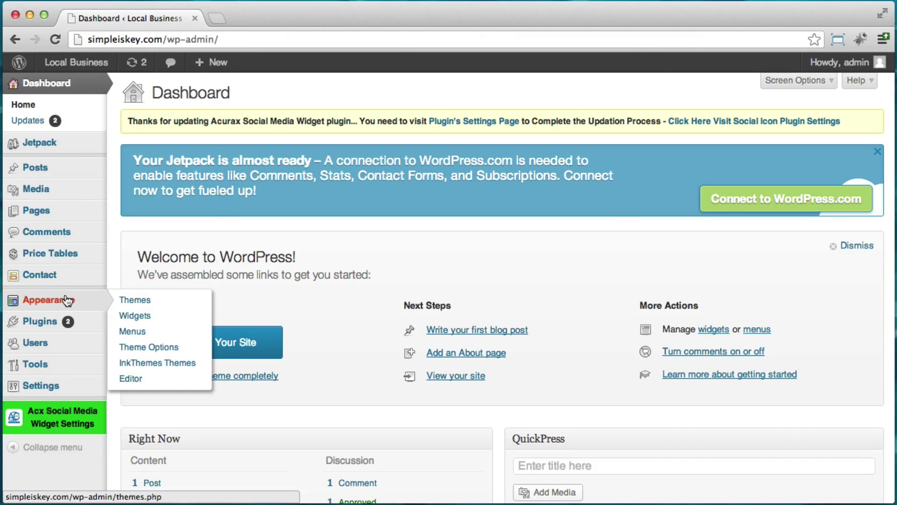
{"action": "left_click", "coordinate": [149, 335]}
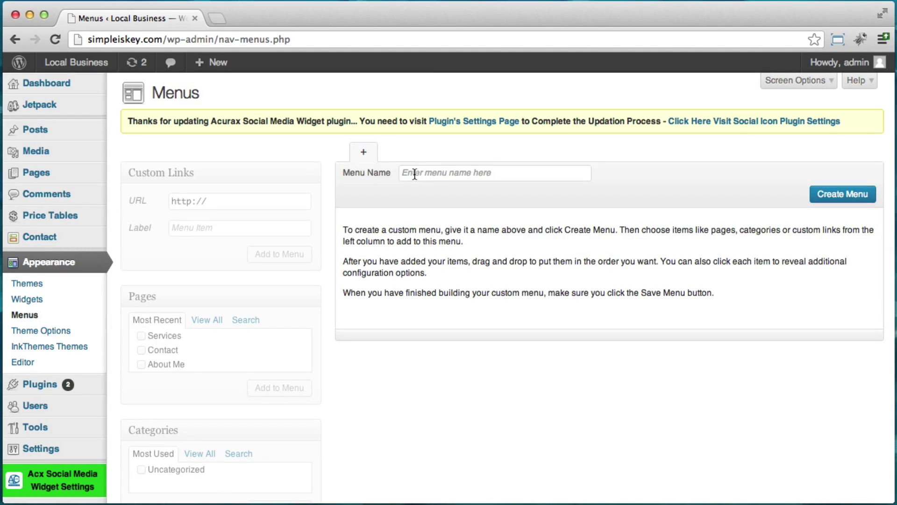
{"action": "left_click", "coordinate": [431, 174]}
{"action": "type", "text": "Meny"}
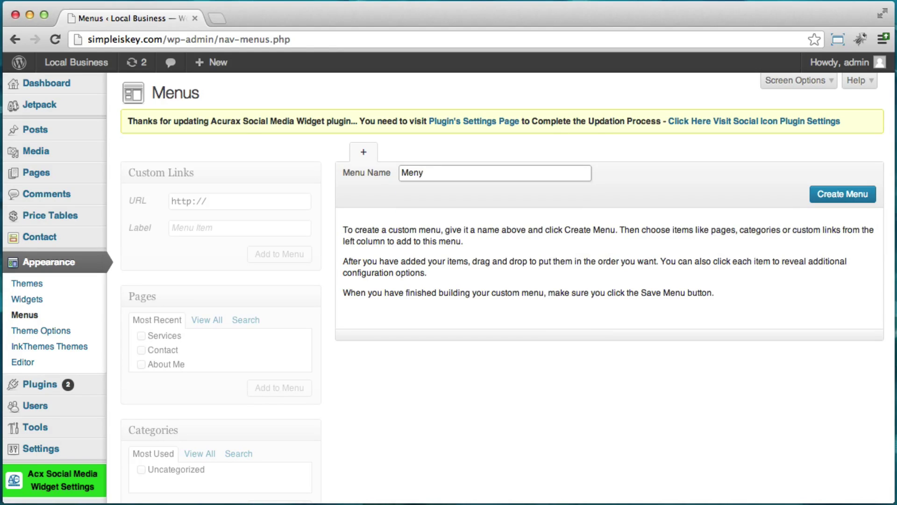
{"action": "key", "text": "BackSpace"}
{"action": "type", "text": "u"}
{"action": "left_click", "coordinate": [823, 195]}
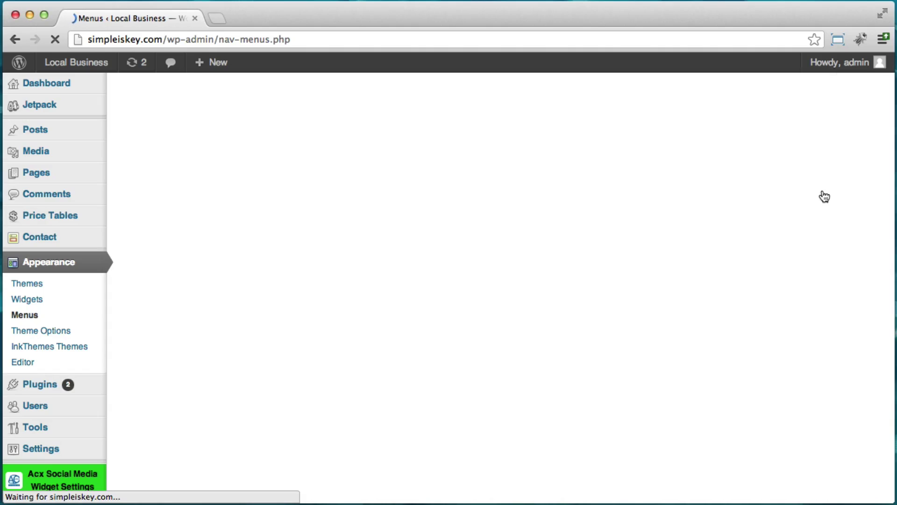
Add all four site pages to Menu from the Pages View All list.
{"action": "scroll", "coordinate": [631, 304], "scroll_direction": "down", "scroll_amount": 5}
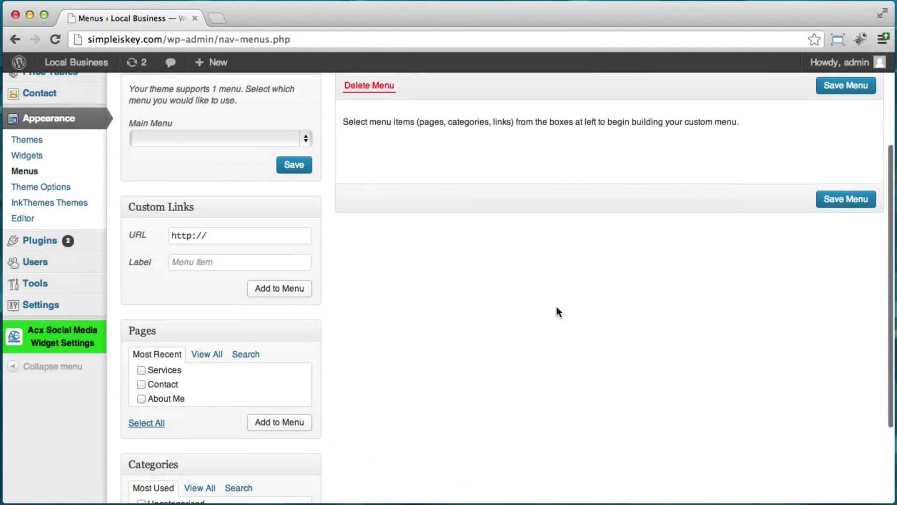
{"action": "left_click", "coordinate": [213, 357]}
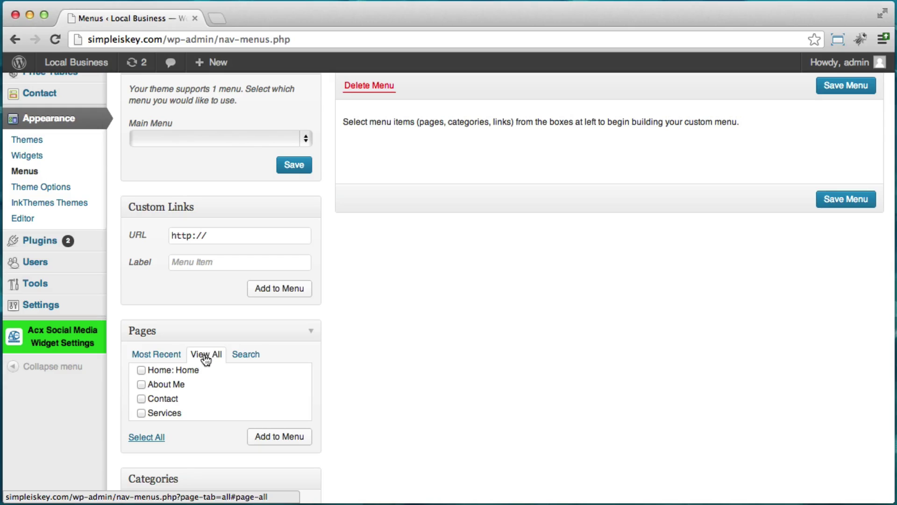
{"action": "left_click", "coordinate": [164, 355]}
{"action": "left_click", "coordinate": [201, 355]}
{"action": "left_click", "coordinate": [154, 438]}
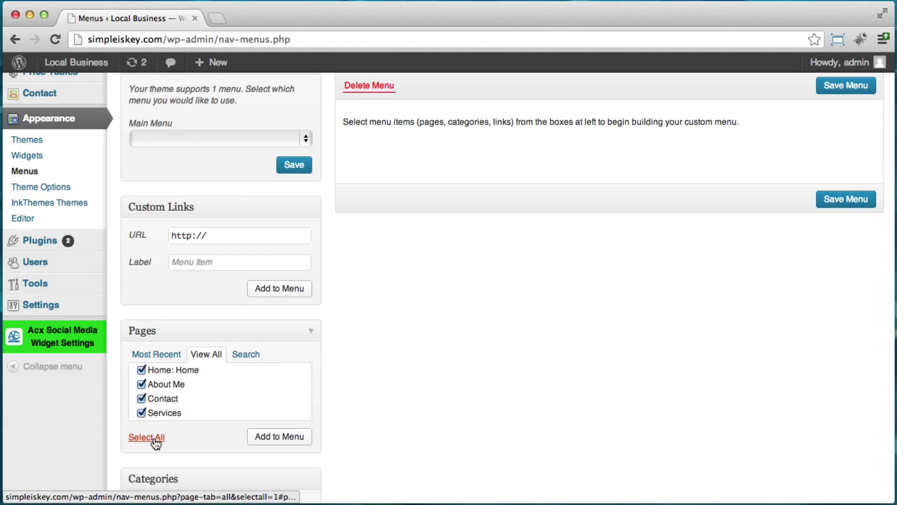
{"action": "left_click", "coordinate": [288, 438]}
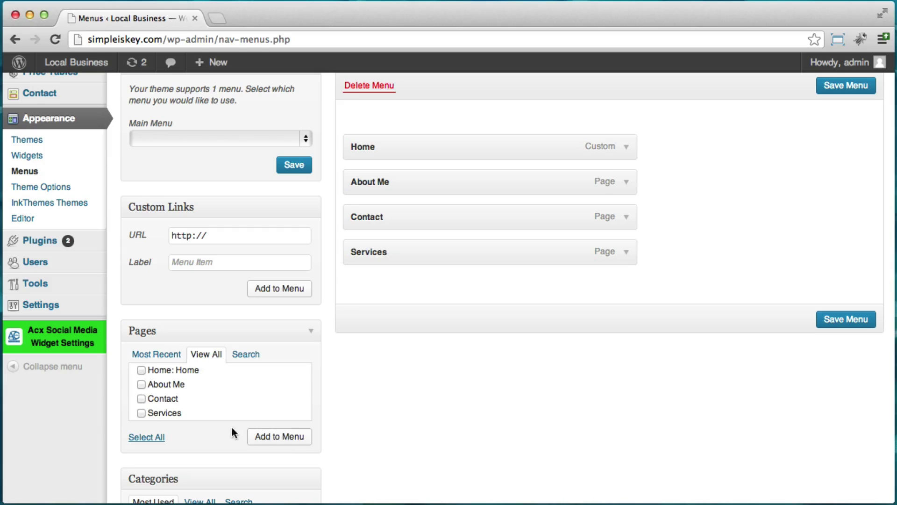
Move Contact below Services so the order is Home, About Me, Services, Contact, and save.
{"action": "scroll", "coordinate": [516, 179], "scroll_direction": "up", "scroll_amount": 3}
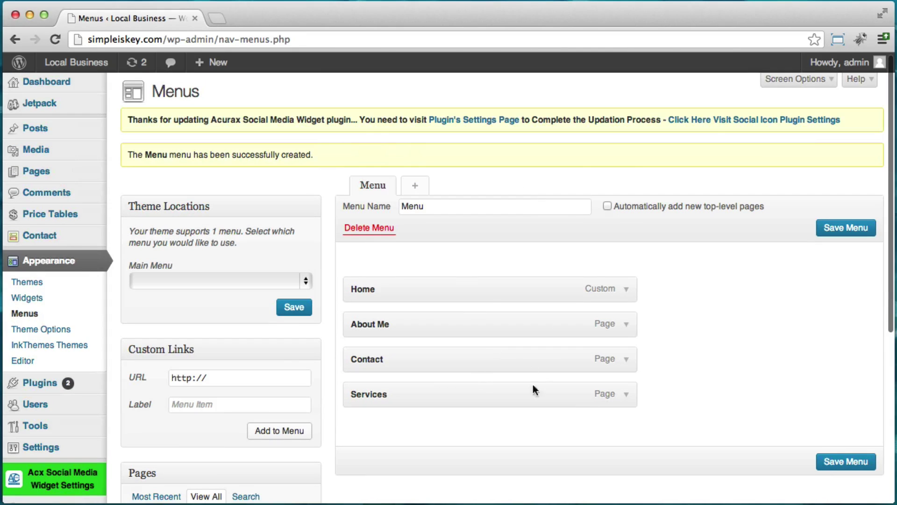
{"action": "left_click", "coordinate": [627, 290]}
{"action": "left_click", "coordinate": [626, 290]}
{"action": "left_click_drag", "start_coordinate": [370, 356], "coordinate": [372, 392]}
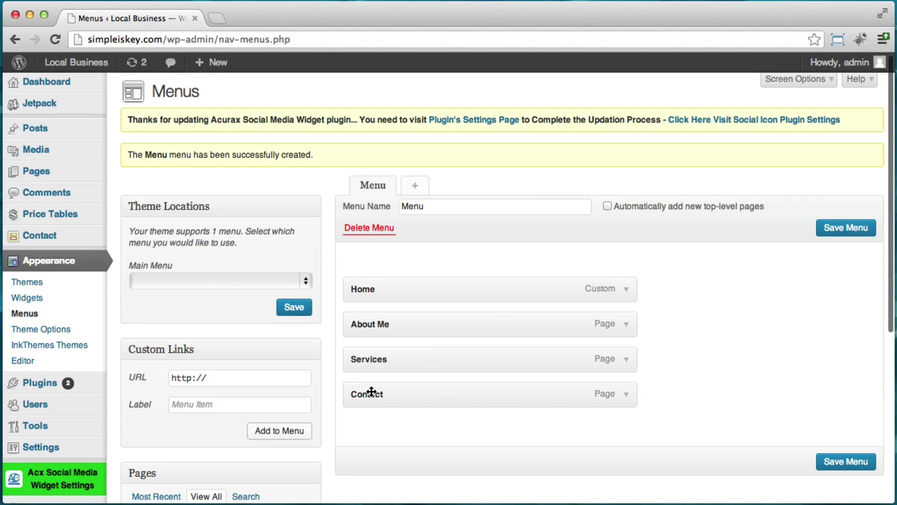
{"action": "left_click", "coordinate": [832, 463]}
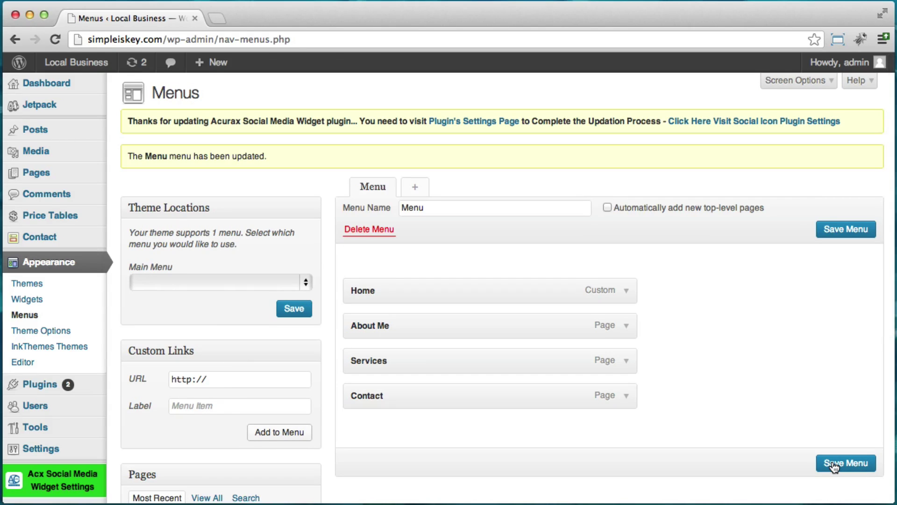
Open the live site in a new tab and reload it to check its current navigation.
{"action": "mouse_move", "coordinate": [45, 64]}
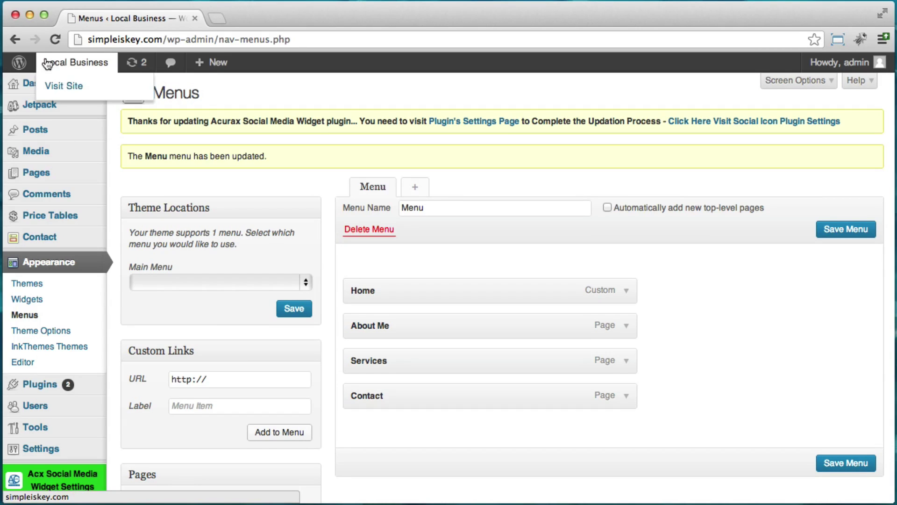
{"action": "left_click", "coordinate": [84, 87], "text": "super"}
{"action": "left_click", "coordinate": [263, 14]}
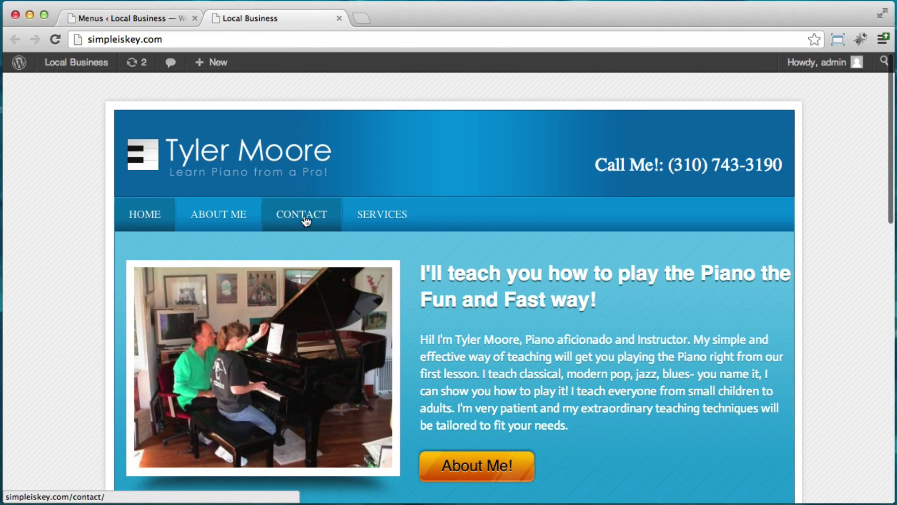
{"action": "left_click", "coordinate": [56, 39]}
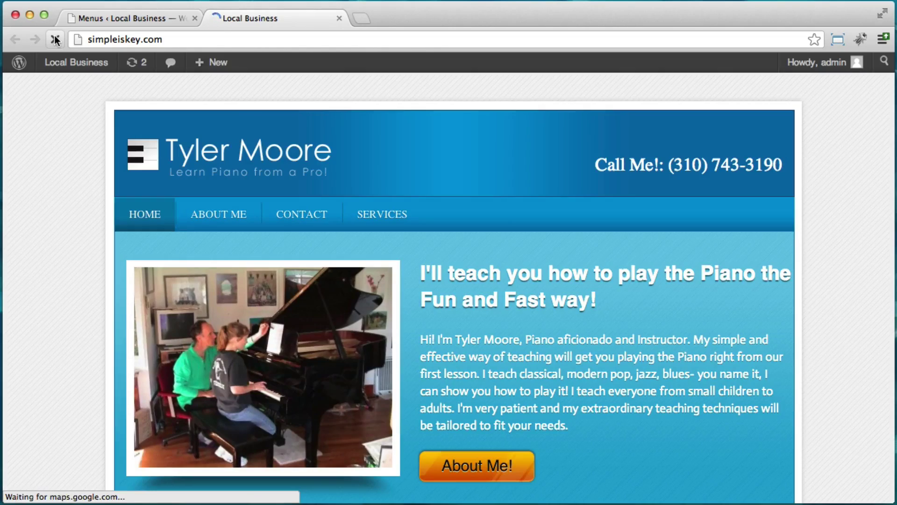
{"action": "left_click", "coordinate": [149, 18]}
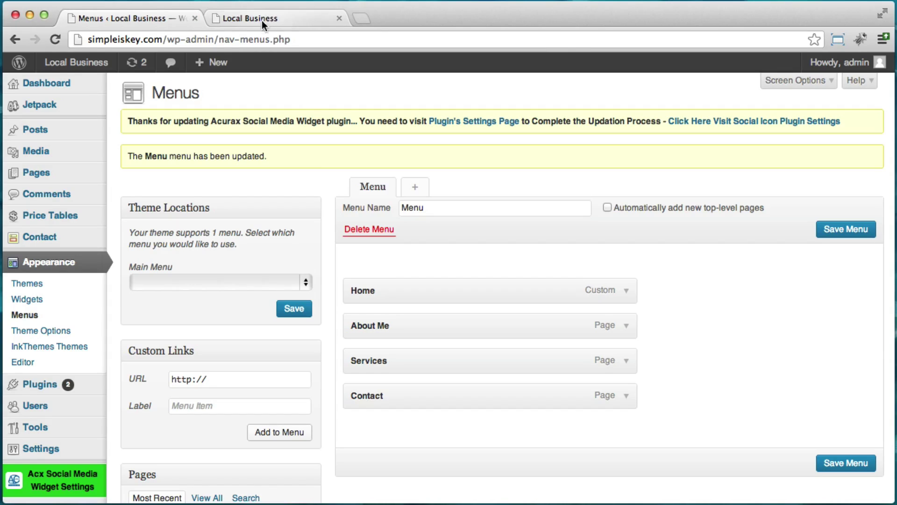
Assign 'Menu' to the Main Menu location, save, and reload the live site to confirm the order.
{"action": "left_click", "coordinate": [288, 282]}
{"action": "left_click", "coordinate": [250, 294]}
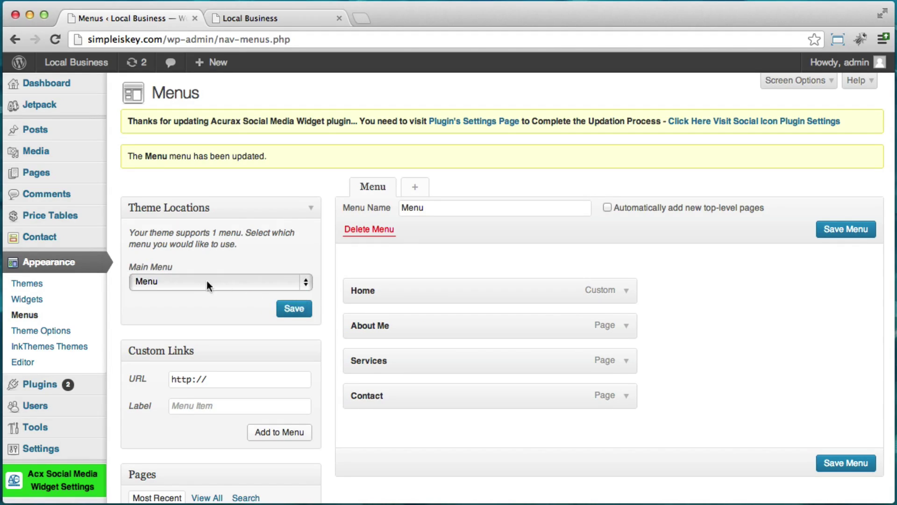
{"action": "left_click", "coordinate": [299, 311]}
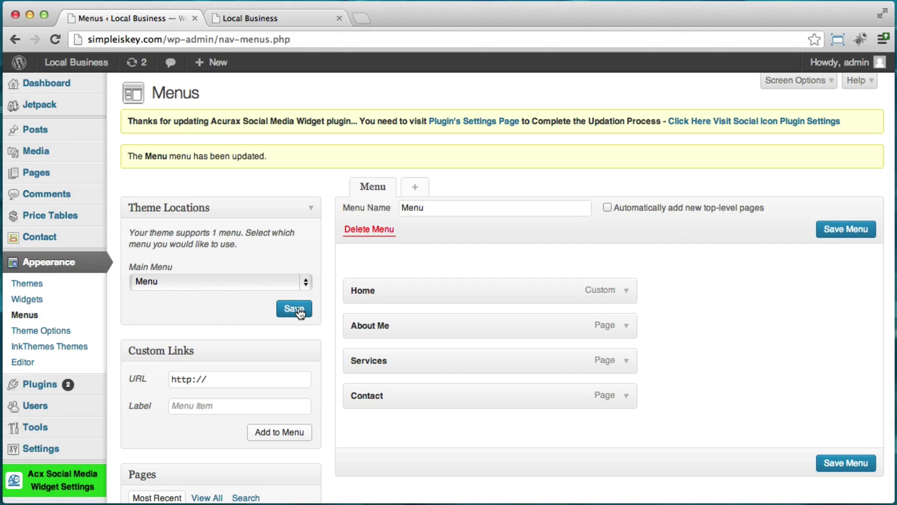
{"action": "left_click", "coordinate": [270, 20]}
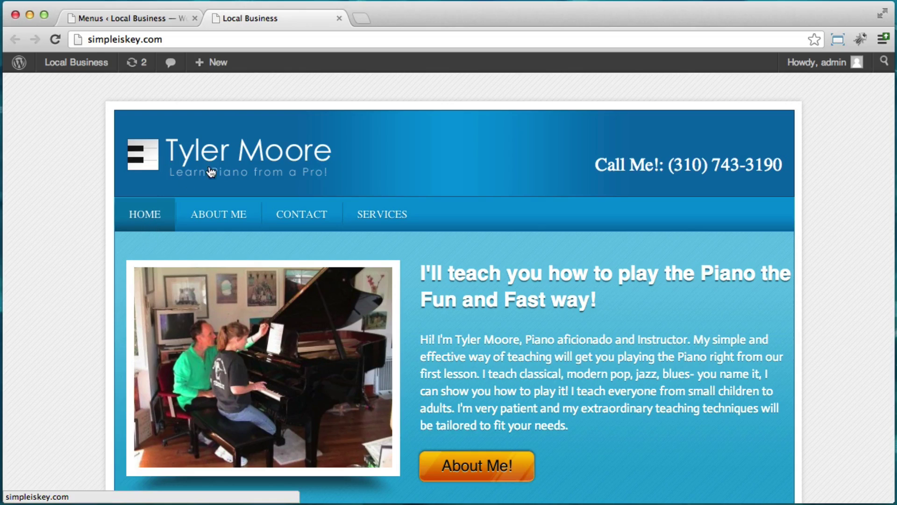
{"action": "left_click", "coordinate": [158, 15]}
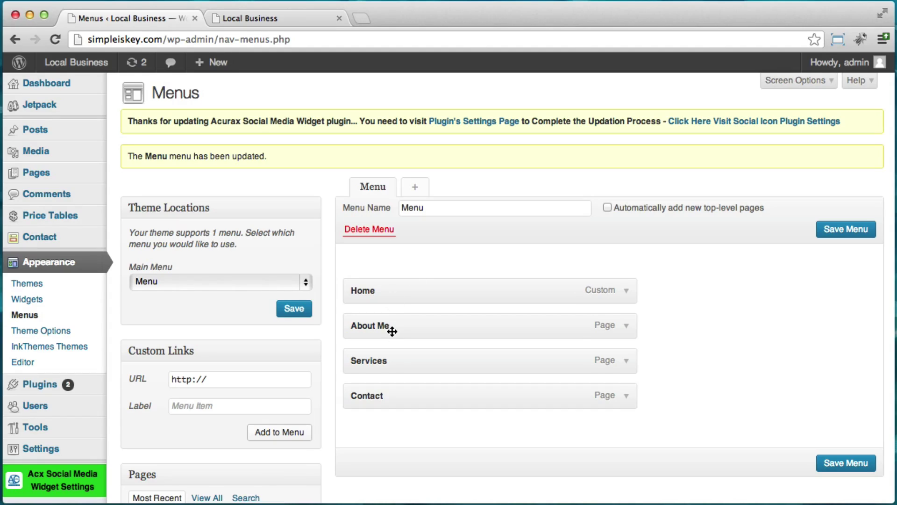
{"action": "left_click", "coordinate": [264, 17]}
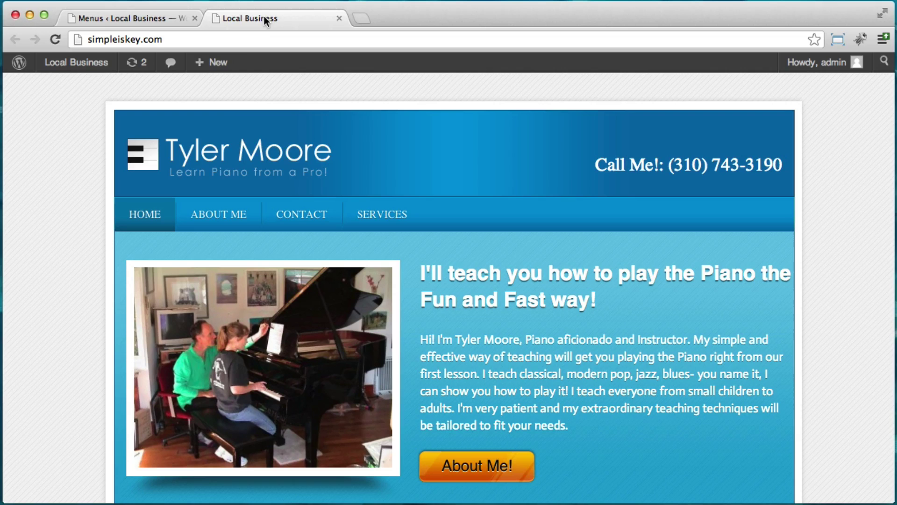
{"action": "left_click", "coordinate": [55, 41]}
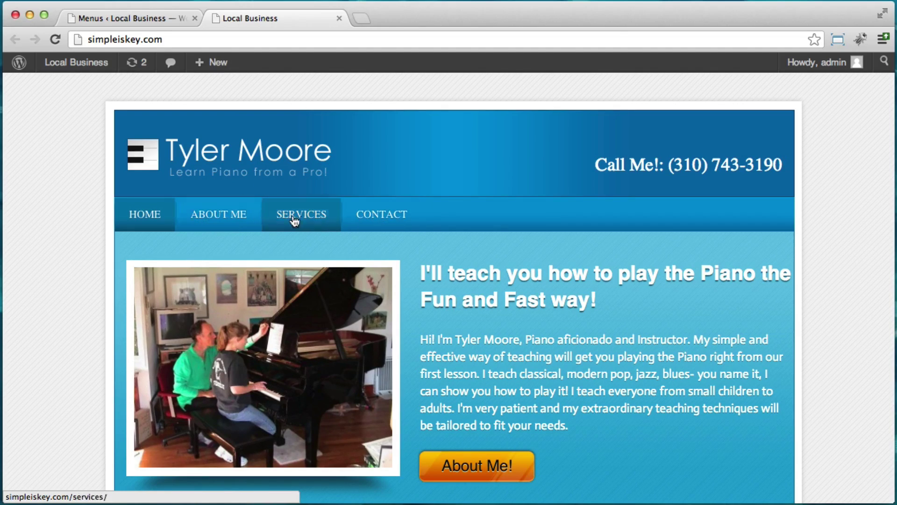
{"action": "left_click", "coordinate": [141, 18]}
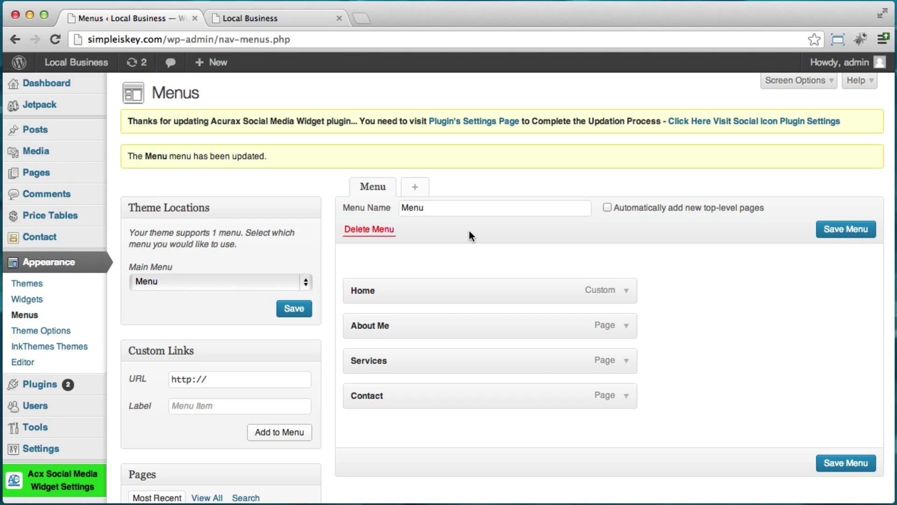
Nest About Me under Home, save, and view the resulting submenu on the live site.
{"action": "scroll", "coordinate": [444, 263], "scroll_direction": "down", "scroll_amount": 1}
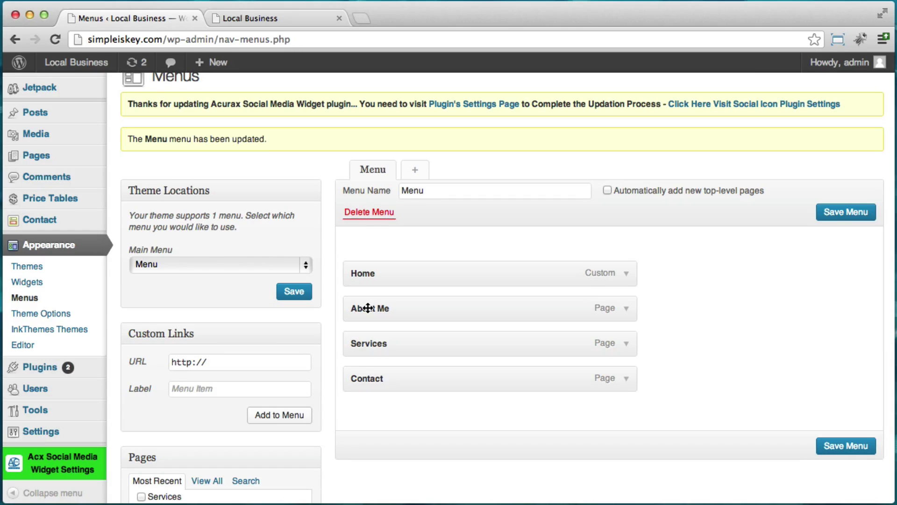
{"action": "left_click_drag", "start_coordinate": [368, 308], "coordinate": [401, 309]}
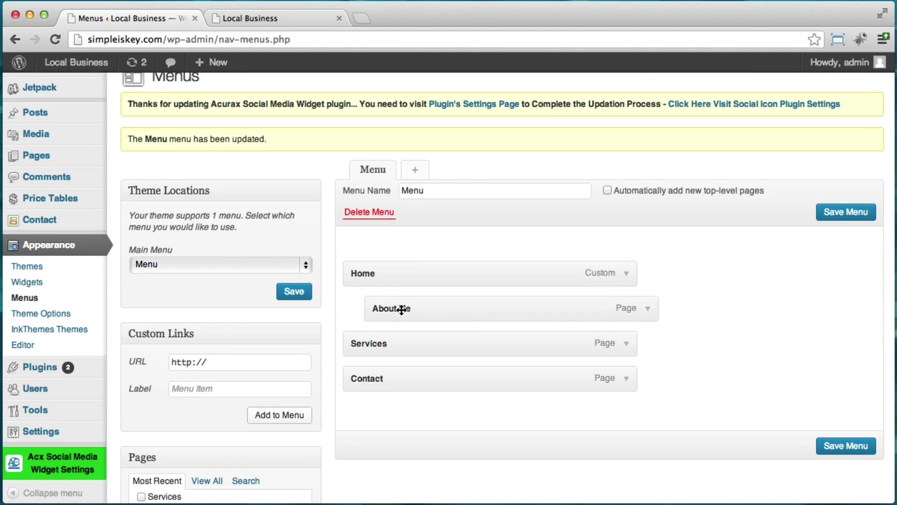
{"action": "left_click", "coordinate": [827, 446]}
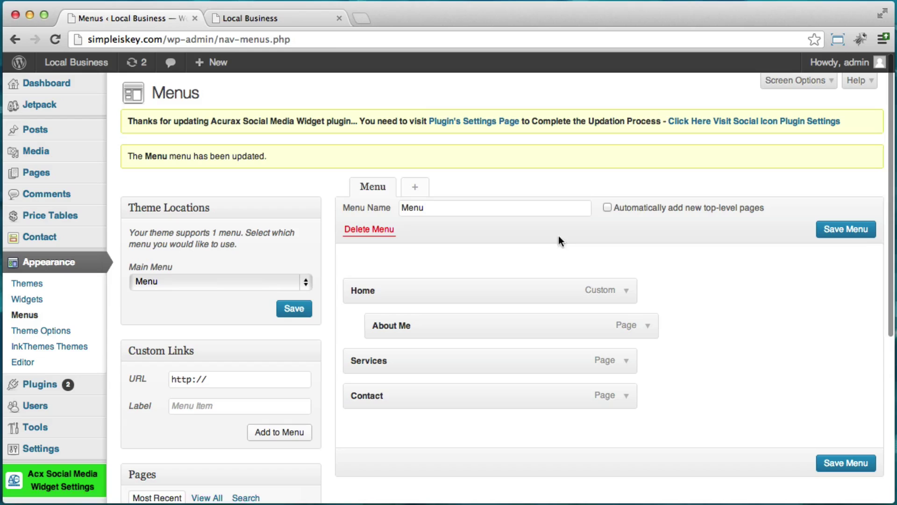
{"action": "left_click", "coordinate": [247, 17]}
{"action": "left_click", "coordinate": [53, 40]}
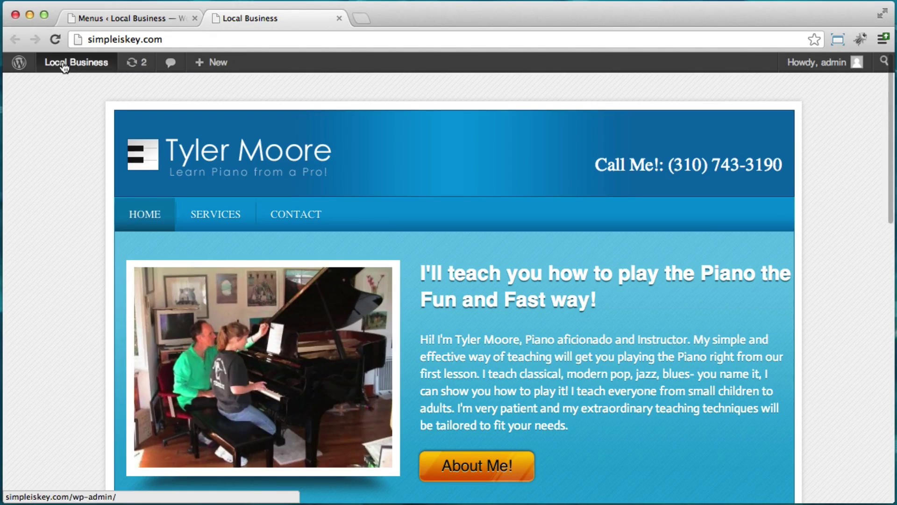
{"action": "mouse_move", "coordinate": [154, 223]}
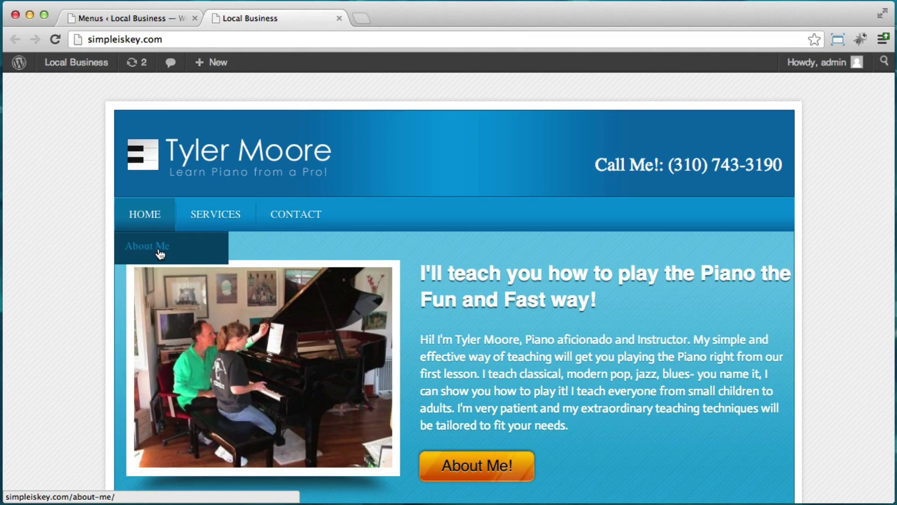
{"action": "left_click", "coordinate": [139, 9]}
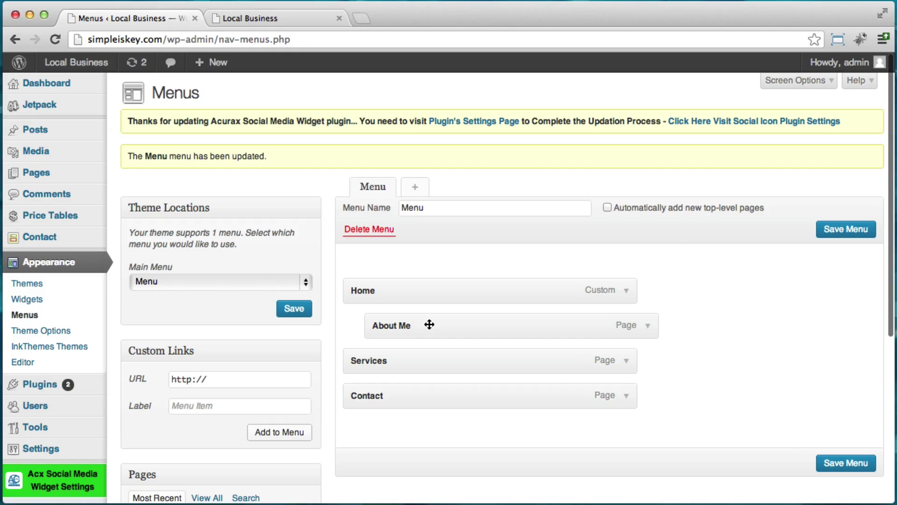
Return About Me to the top level, save, and keep Menu as the Main Menu location.
{"action": "left_click_drag", "start_coordinate": [433, 322], "coordinate": [402, 323]}
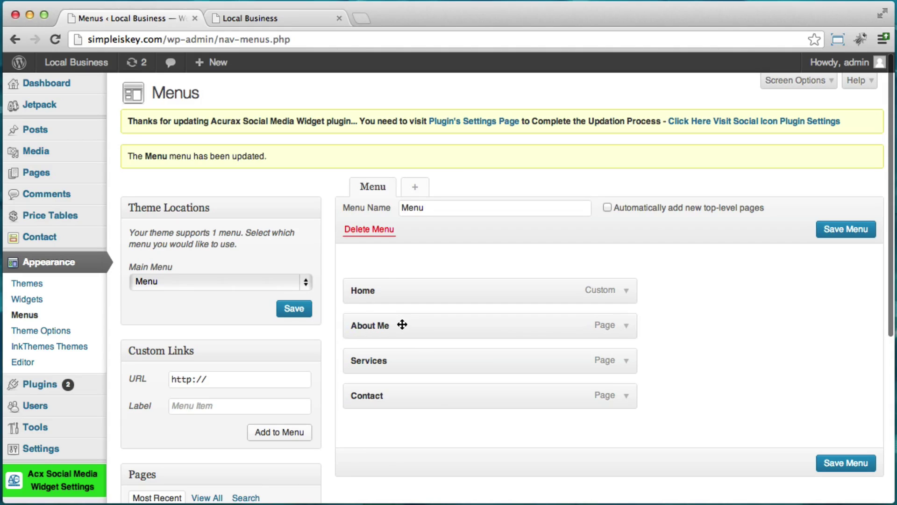
{"action": "left_click", "coordinate": [852, 465]}
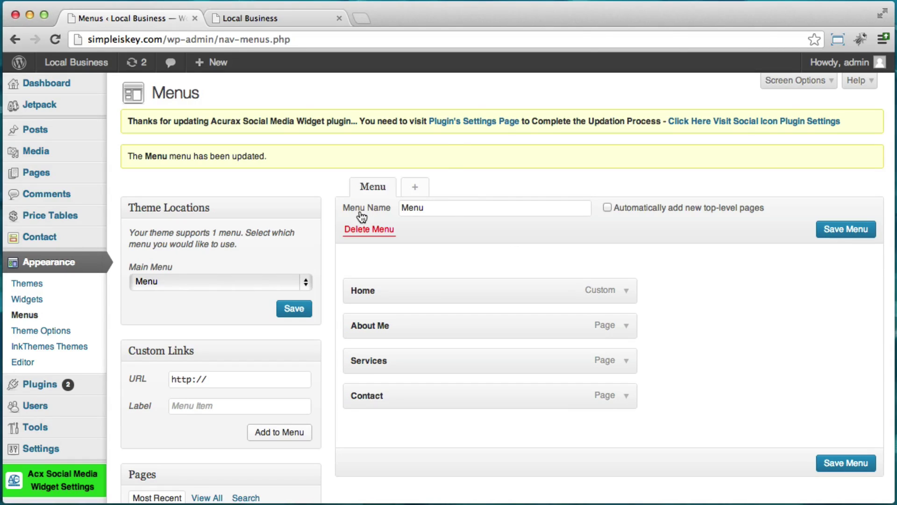
{"action": "left_click", "coordinate": [261, 281]}
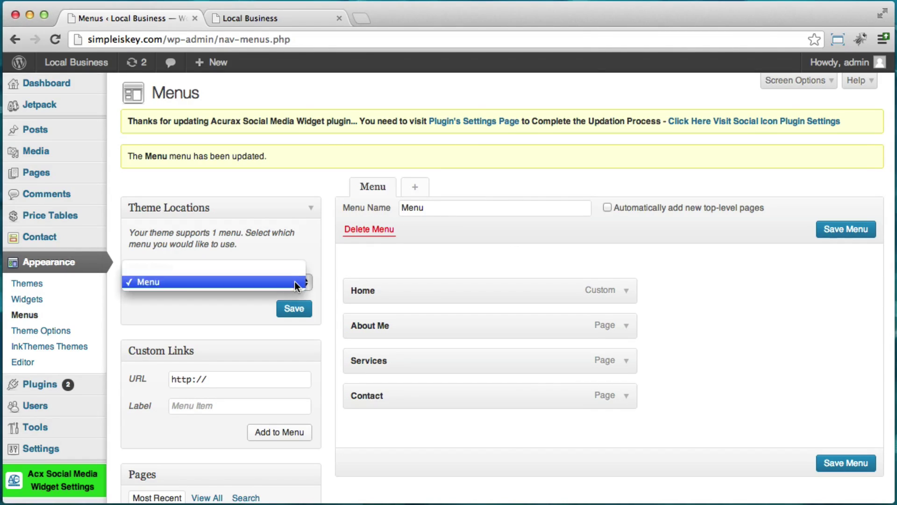
{"action": "left_click", "coordinate": [147, 281]}
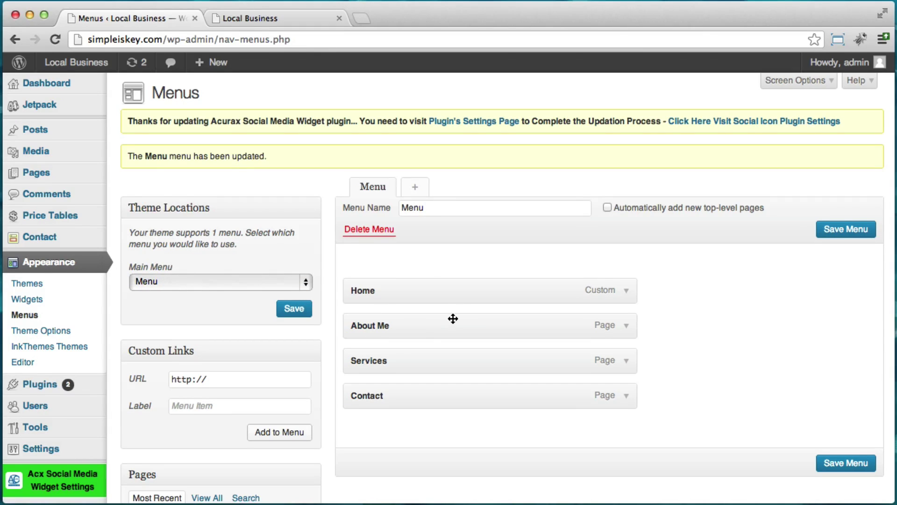
{"action": "scroll", "coordinate": [452, 318], "scroll_direction": "down", "scroll_amount": 5}
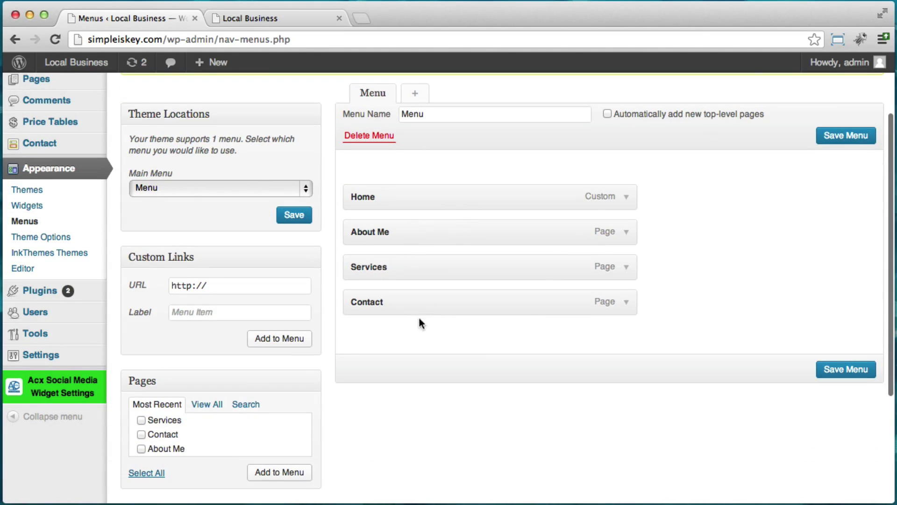
{"action": "scroll", "coordinate": [534, 342], "scroll_direction": "up", "scroll_amount": 5}
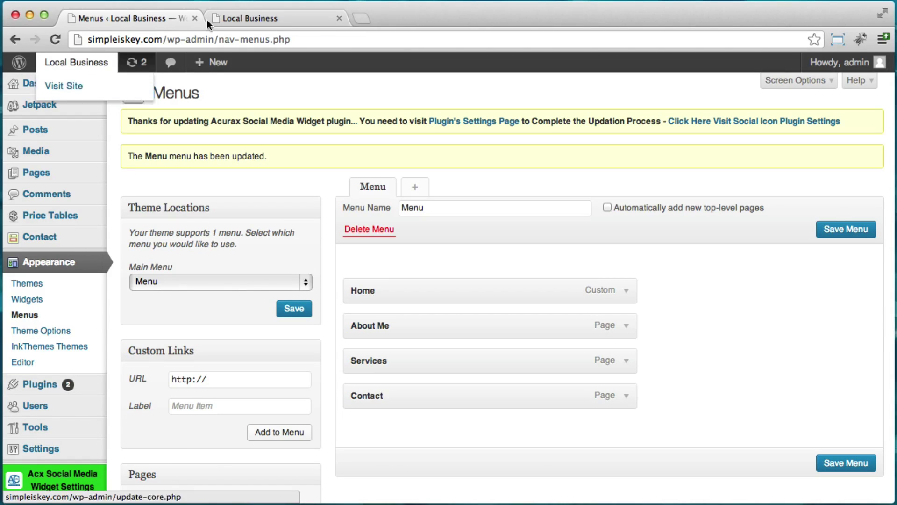
Close the menus admin tab and reload the live site's home page.
{"action": "left_click", "coordinate": [262, 19]}
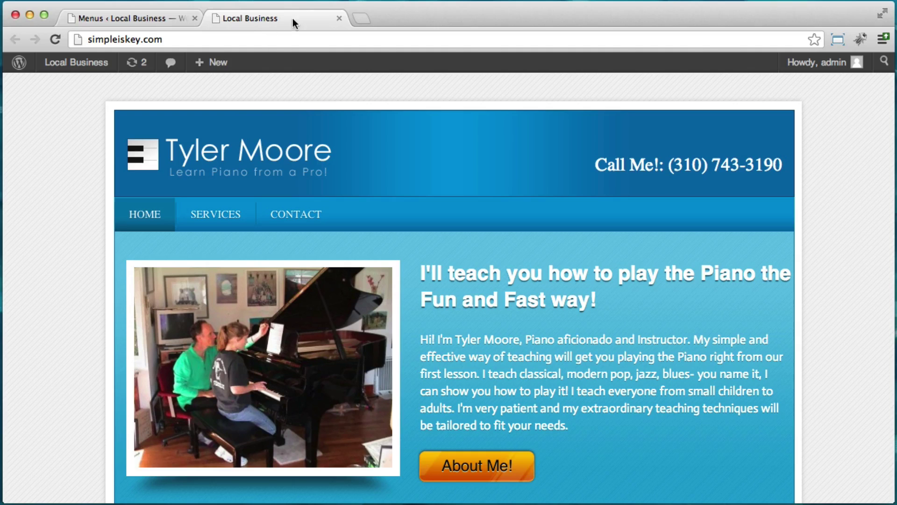
{"action": "left_click", "coordinate": [195, 19]}
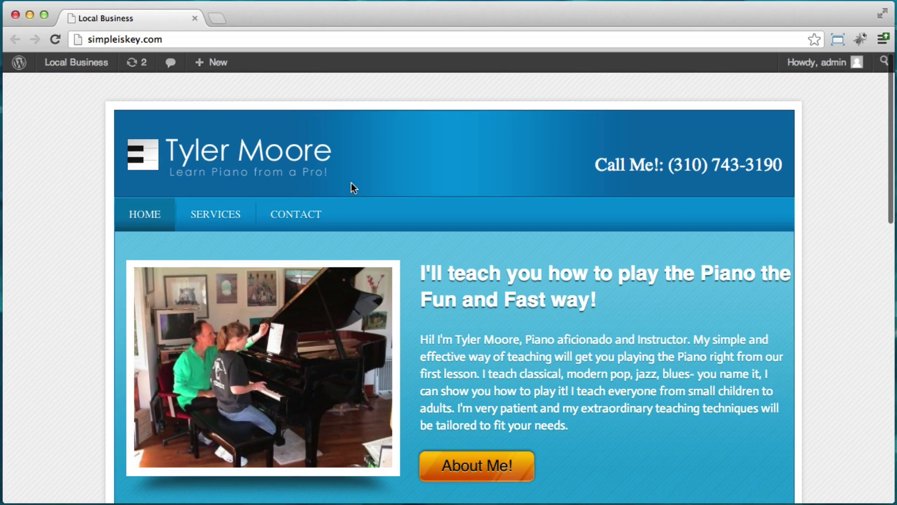
{"action": "left_click", "coordinate": [105, 68]}
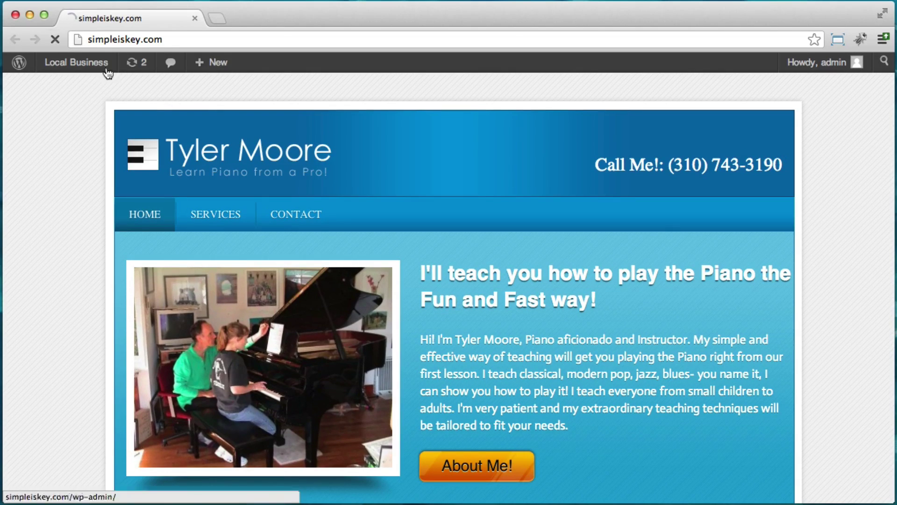